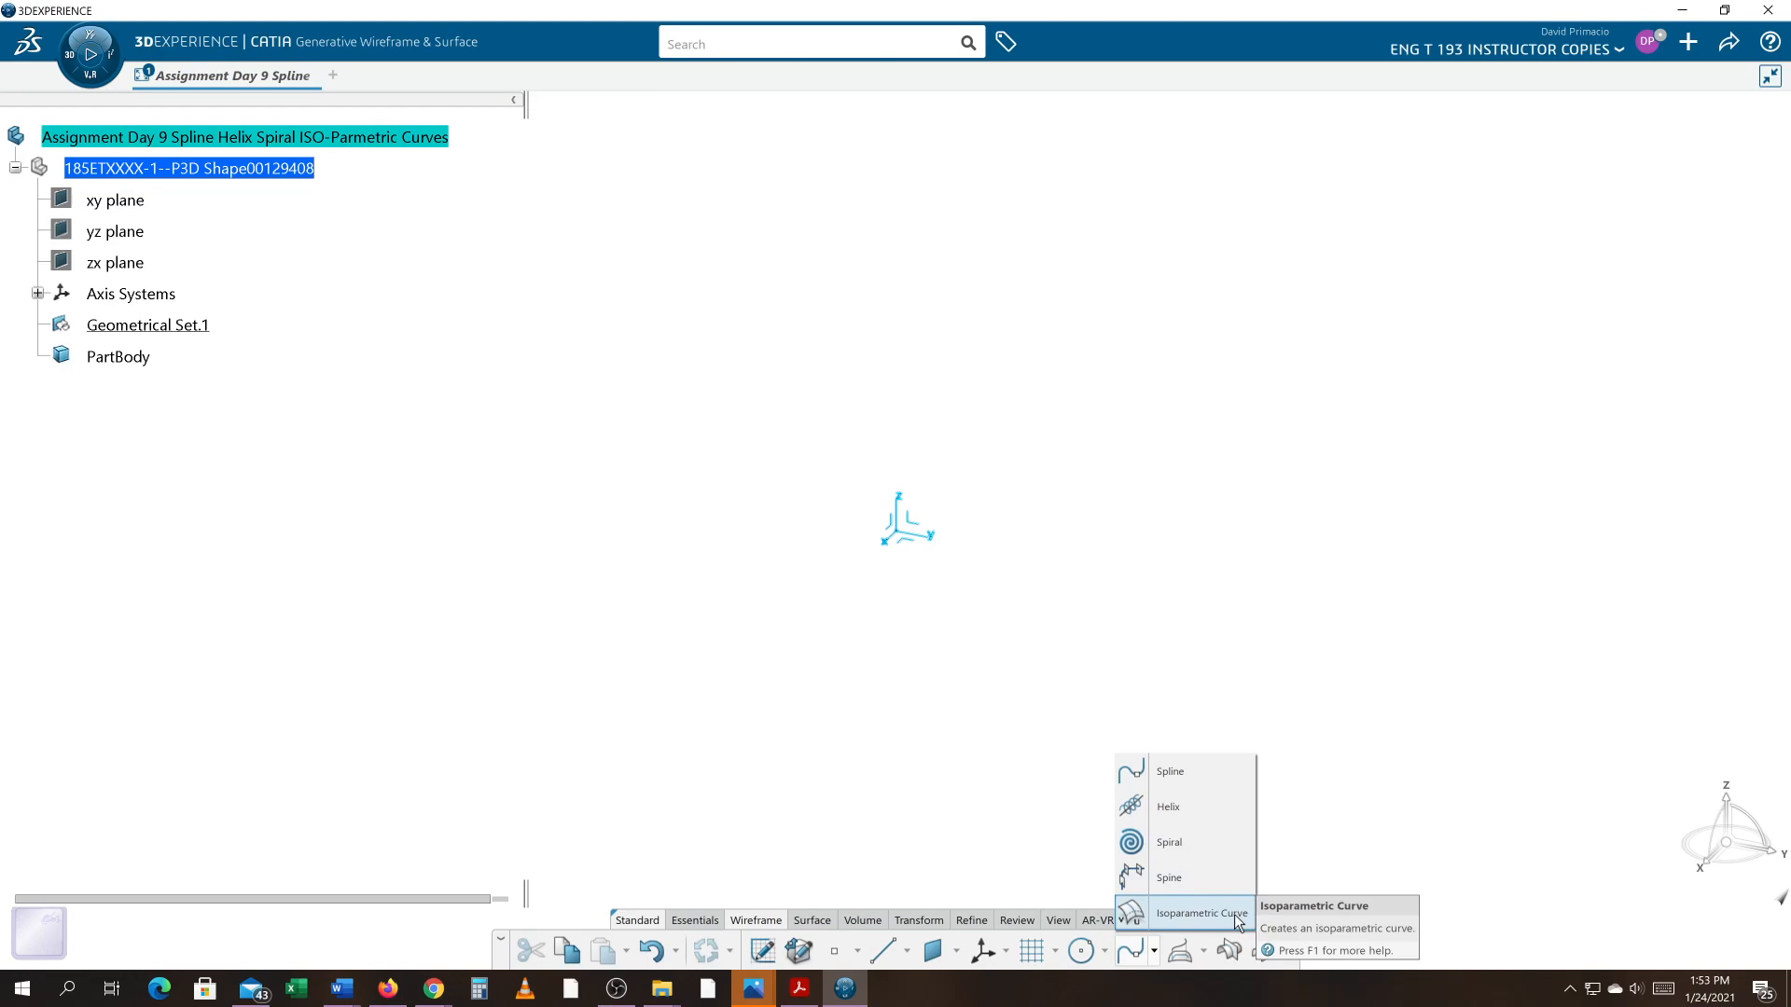
# - Add three more geometrical sets directly under the 3D shape
pyautogui.click(930, 589)
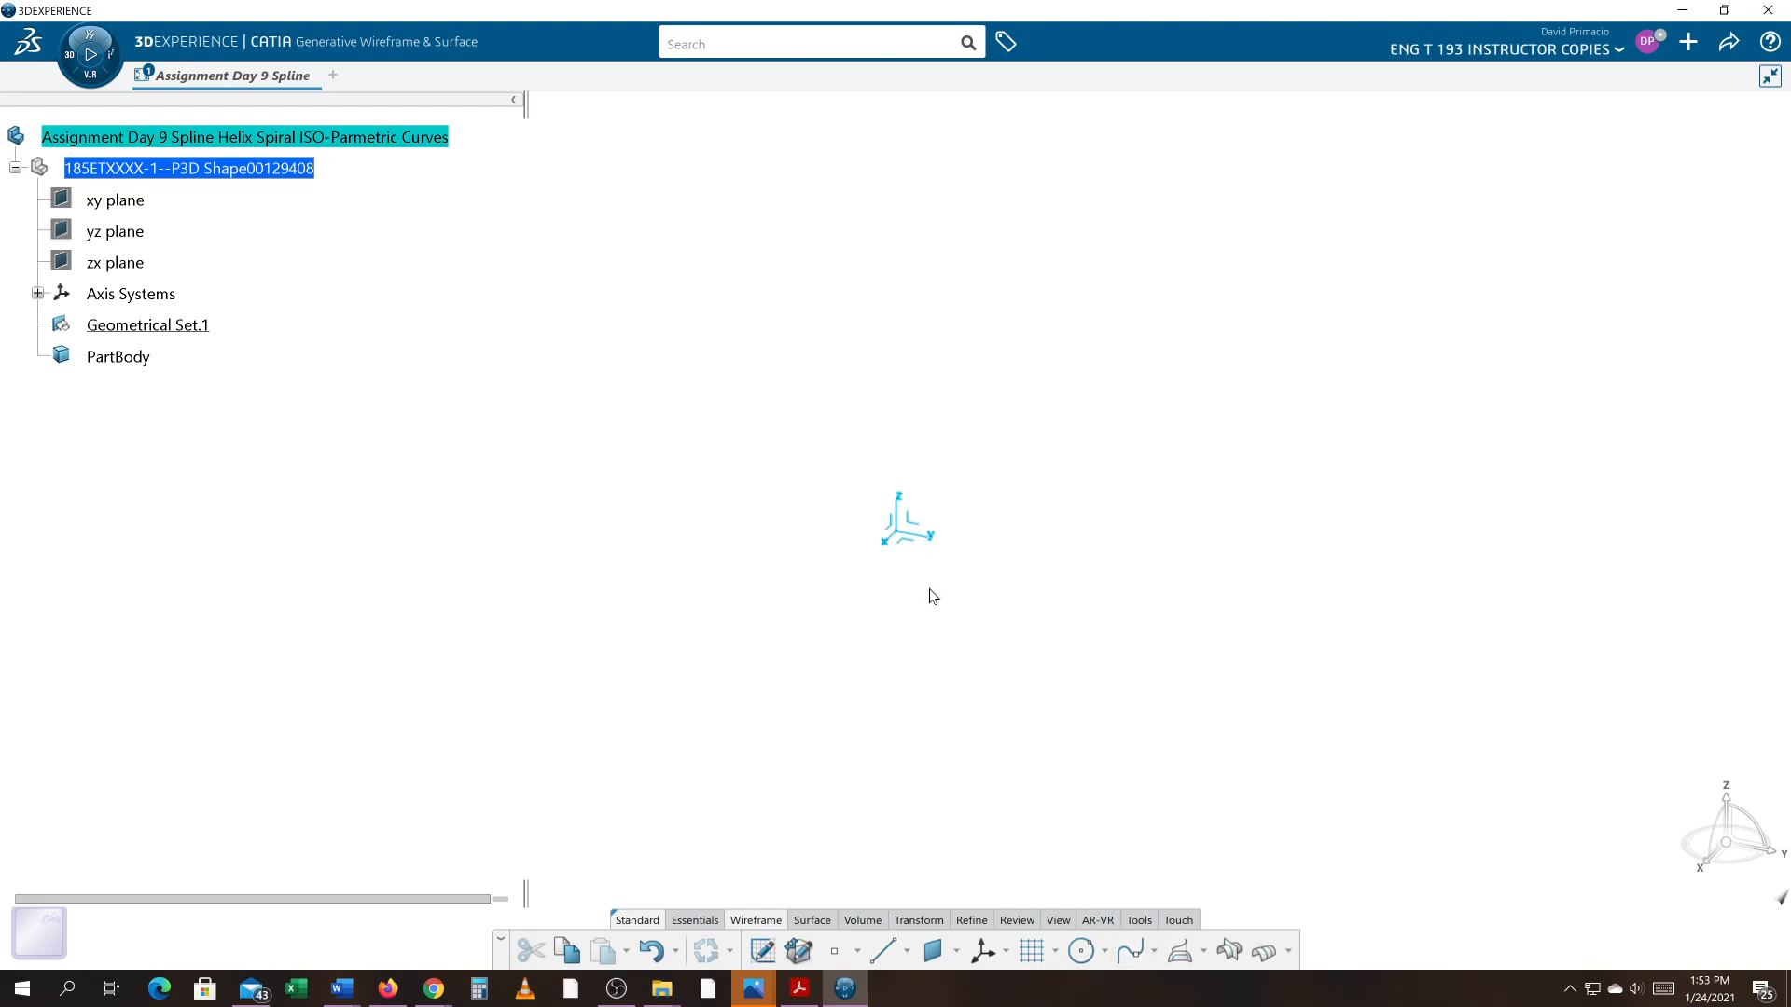
pyautogui.rightClick(102, 332)
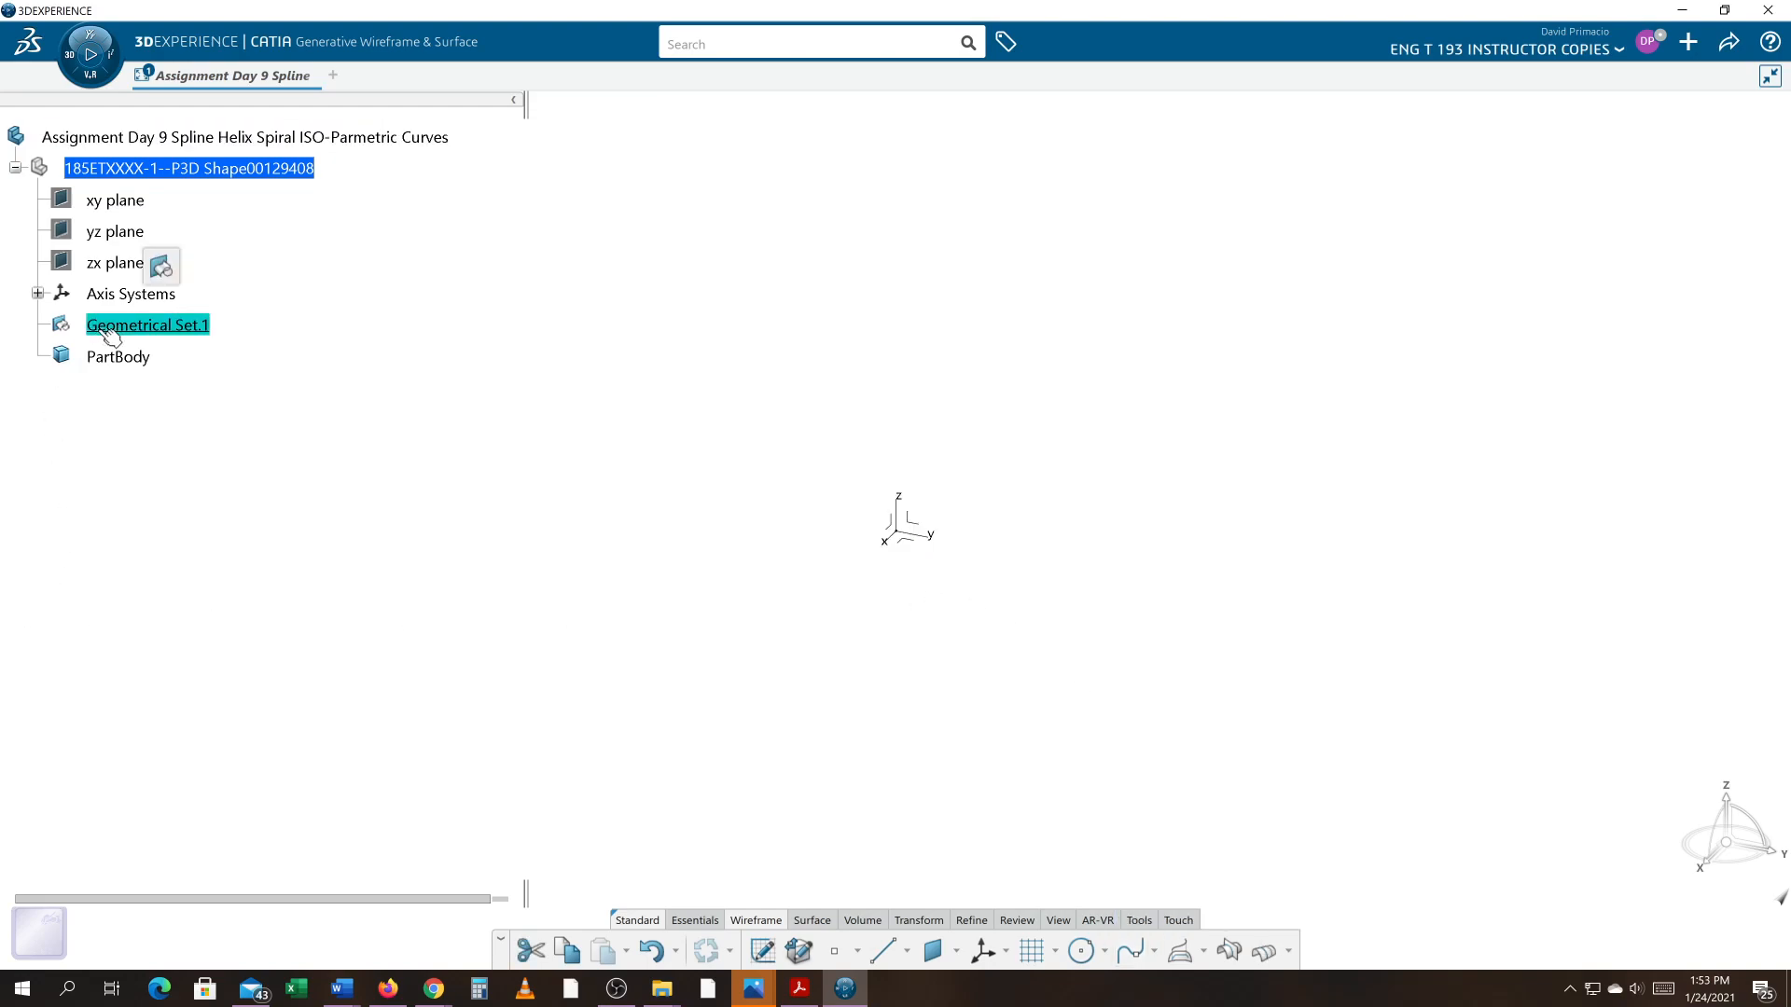
pyautogui.click(117, 328)
pyautogui.click(264, 168)
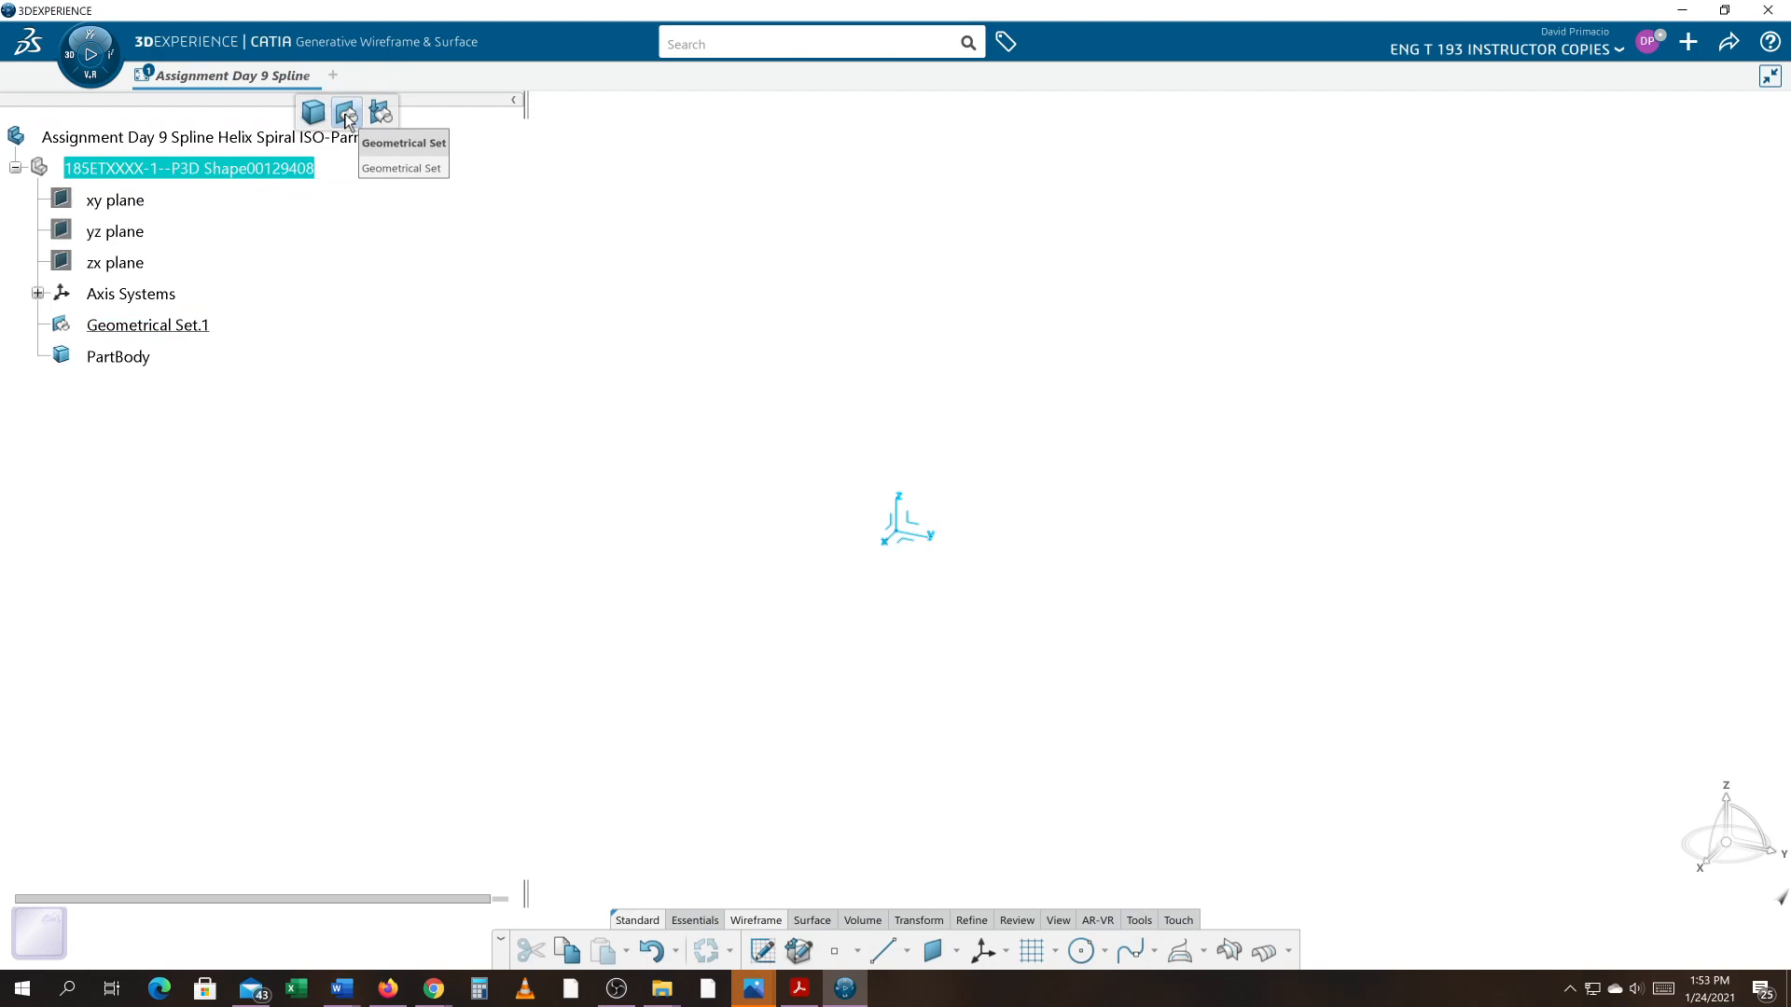
pyautogui.click(346, 113)
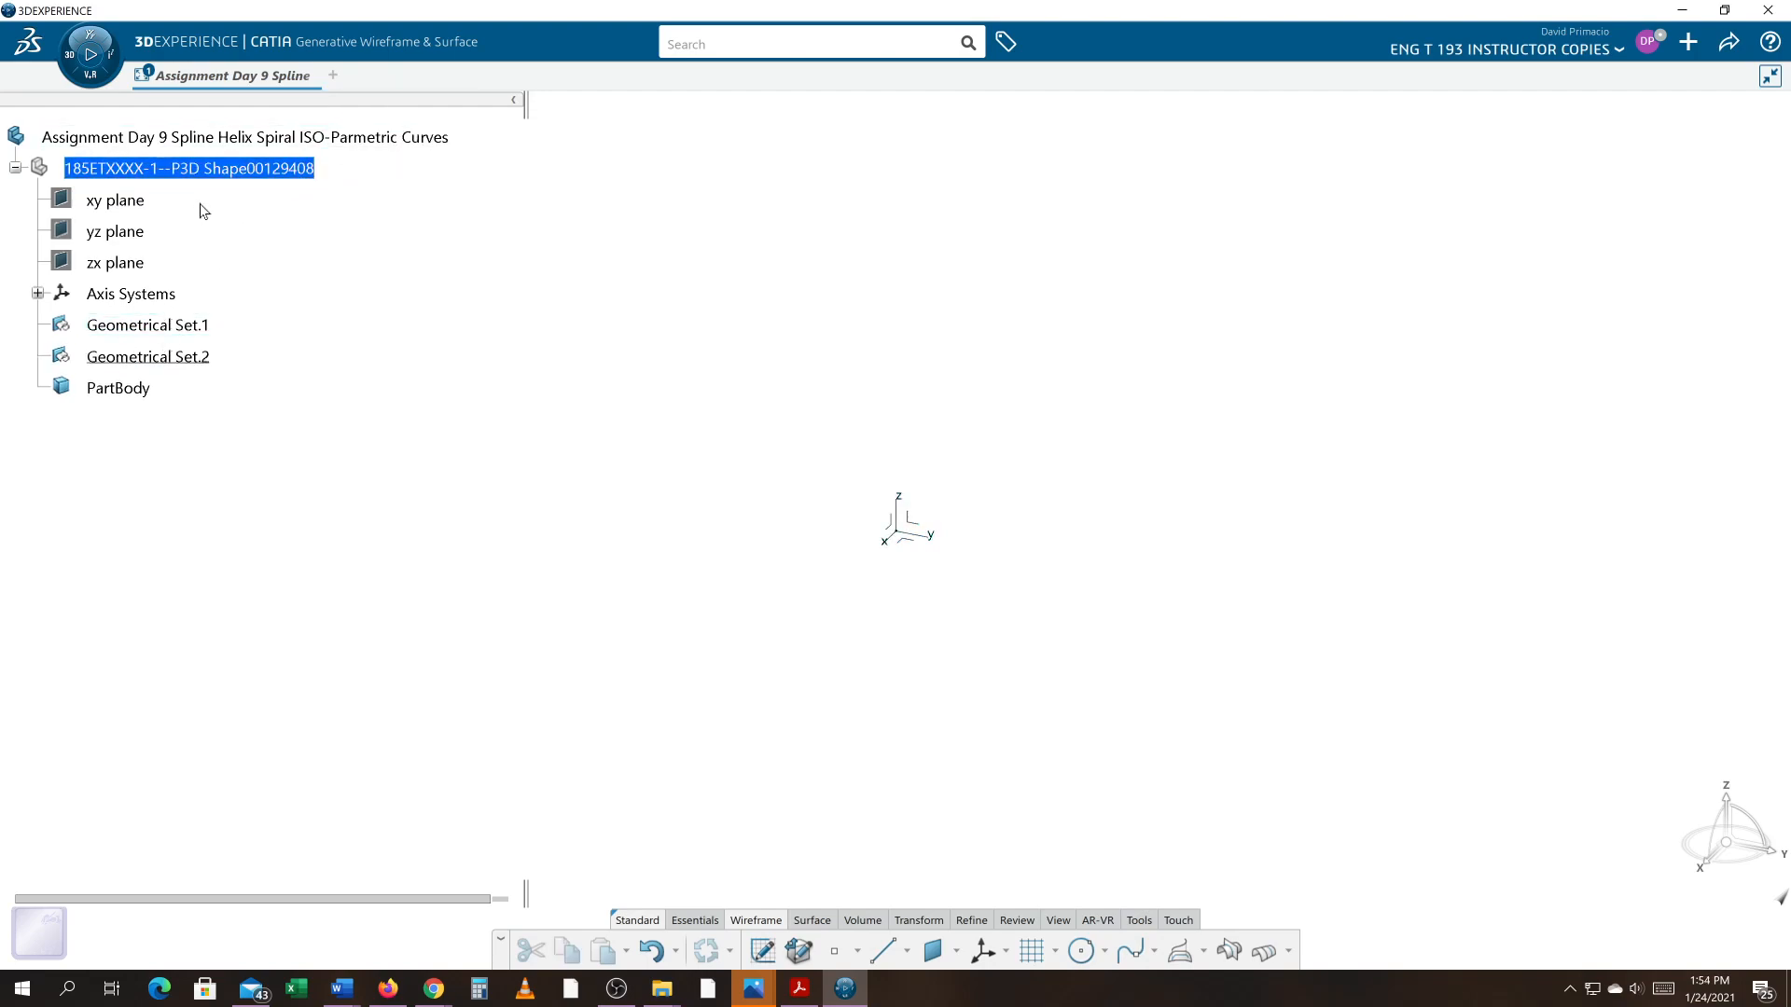
pyautogui.click(228, 176)
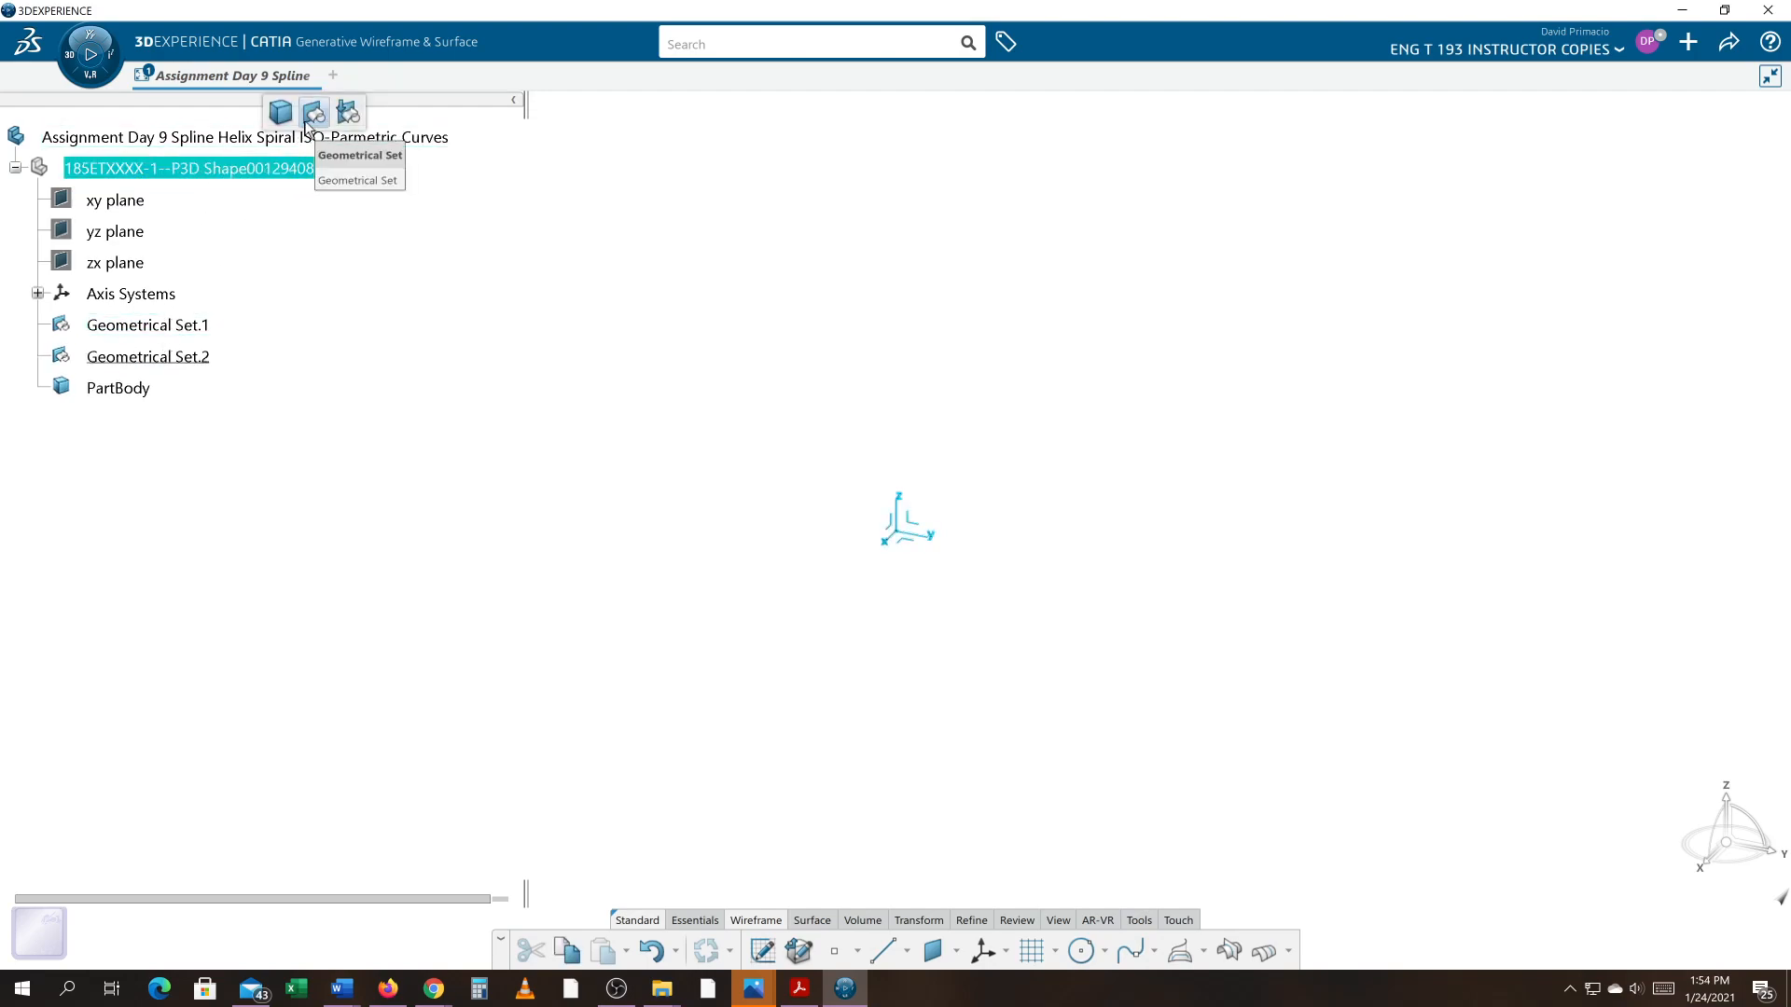
pyautogui.click(347, 113)
pyautogui.click(268, 174)
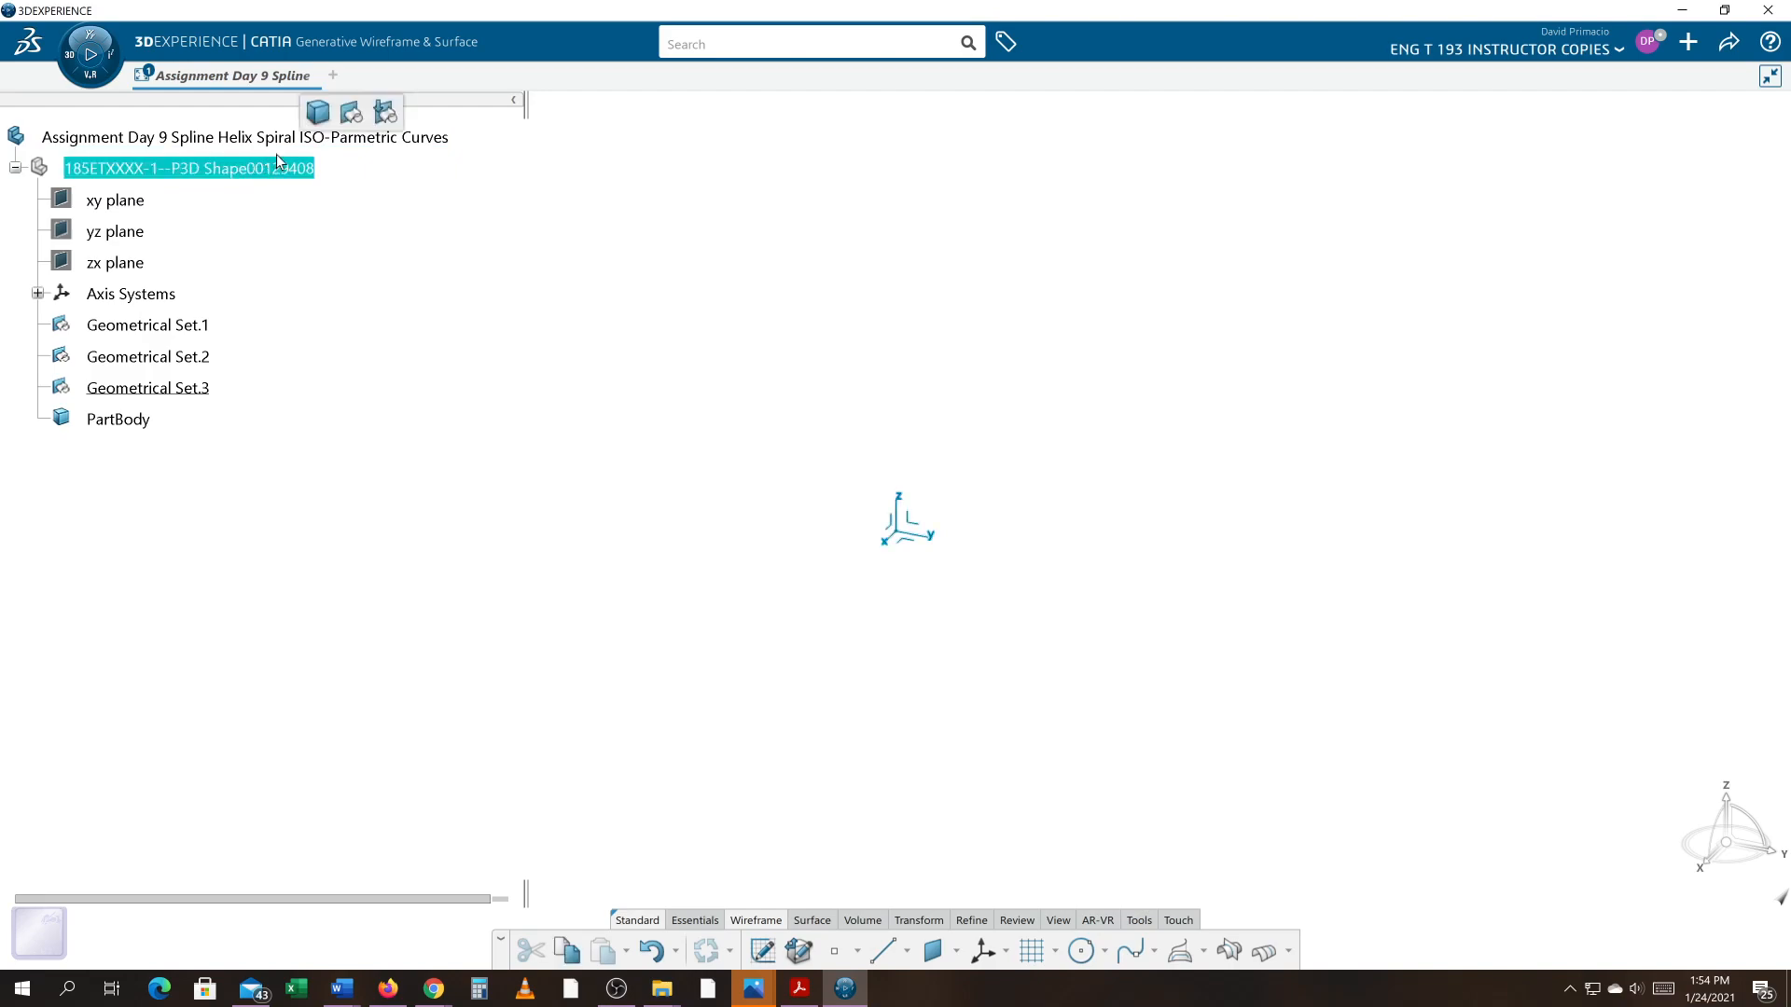
pyautogui.click(349, 113)
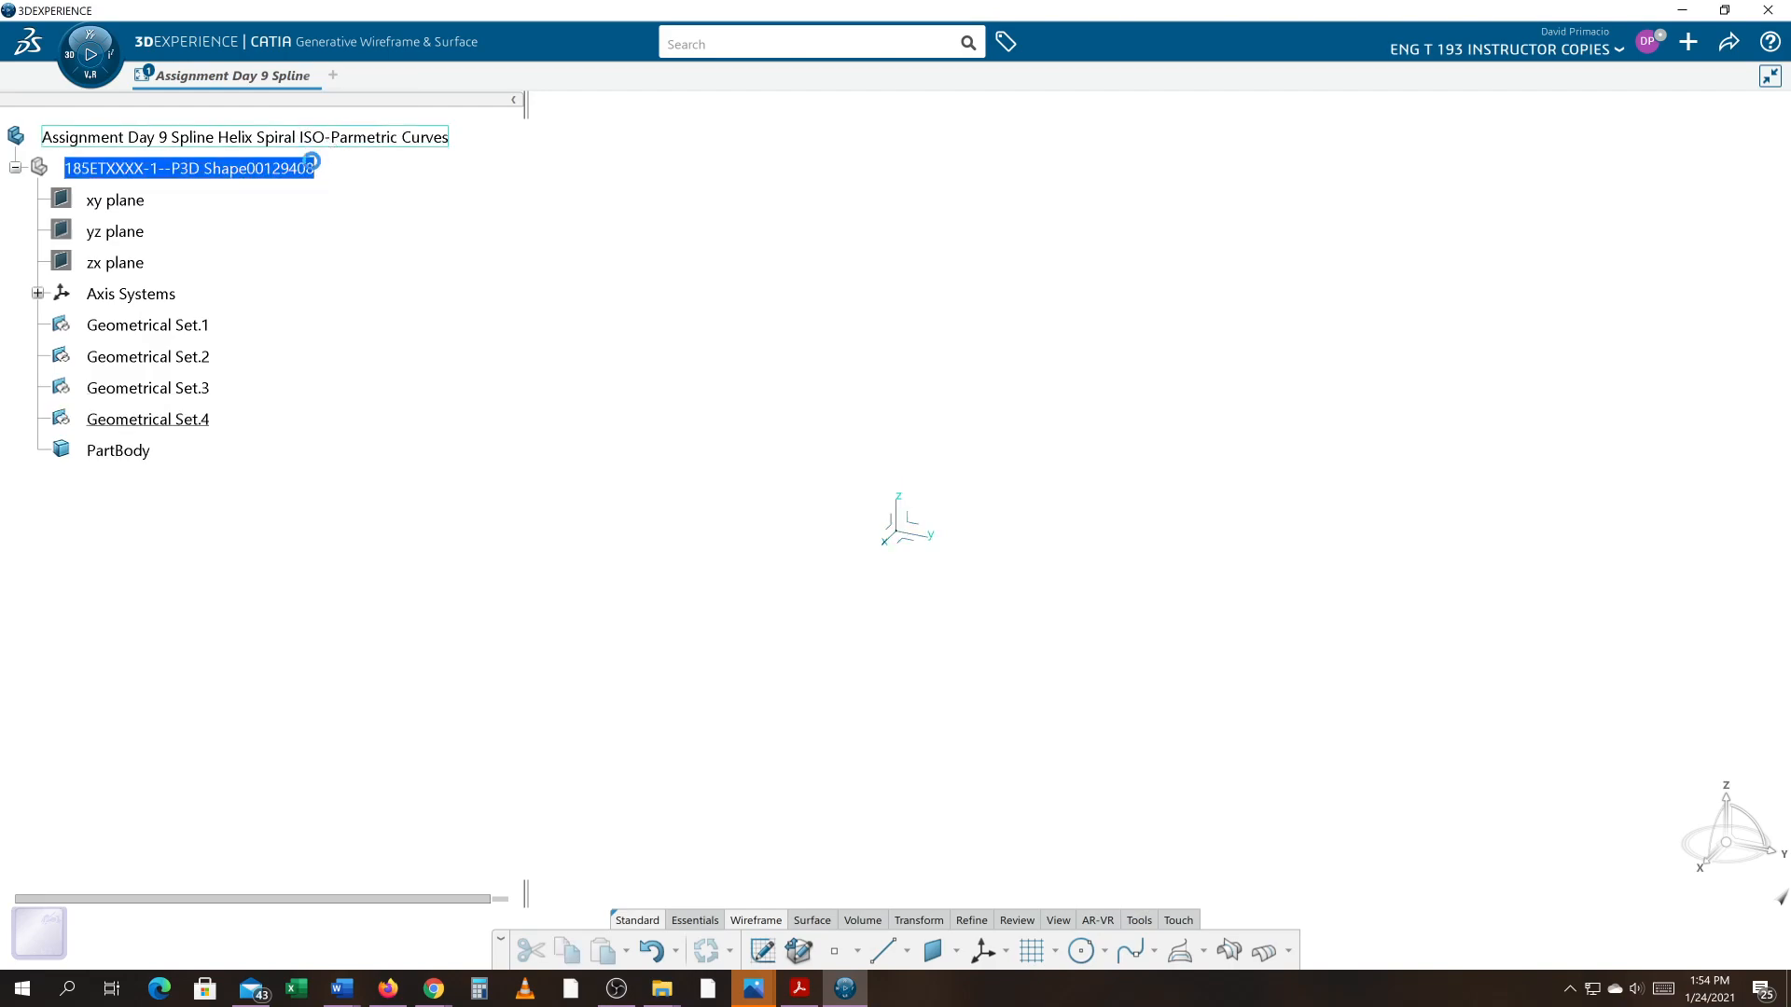
pyautogui.click(151, 326)
pyautogui.rightClick(152, 332)
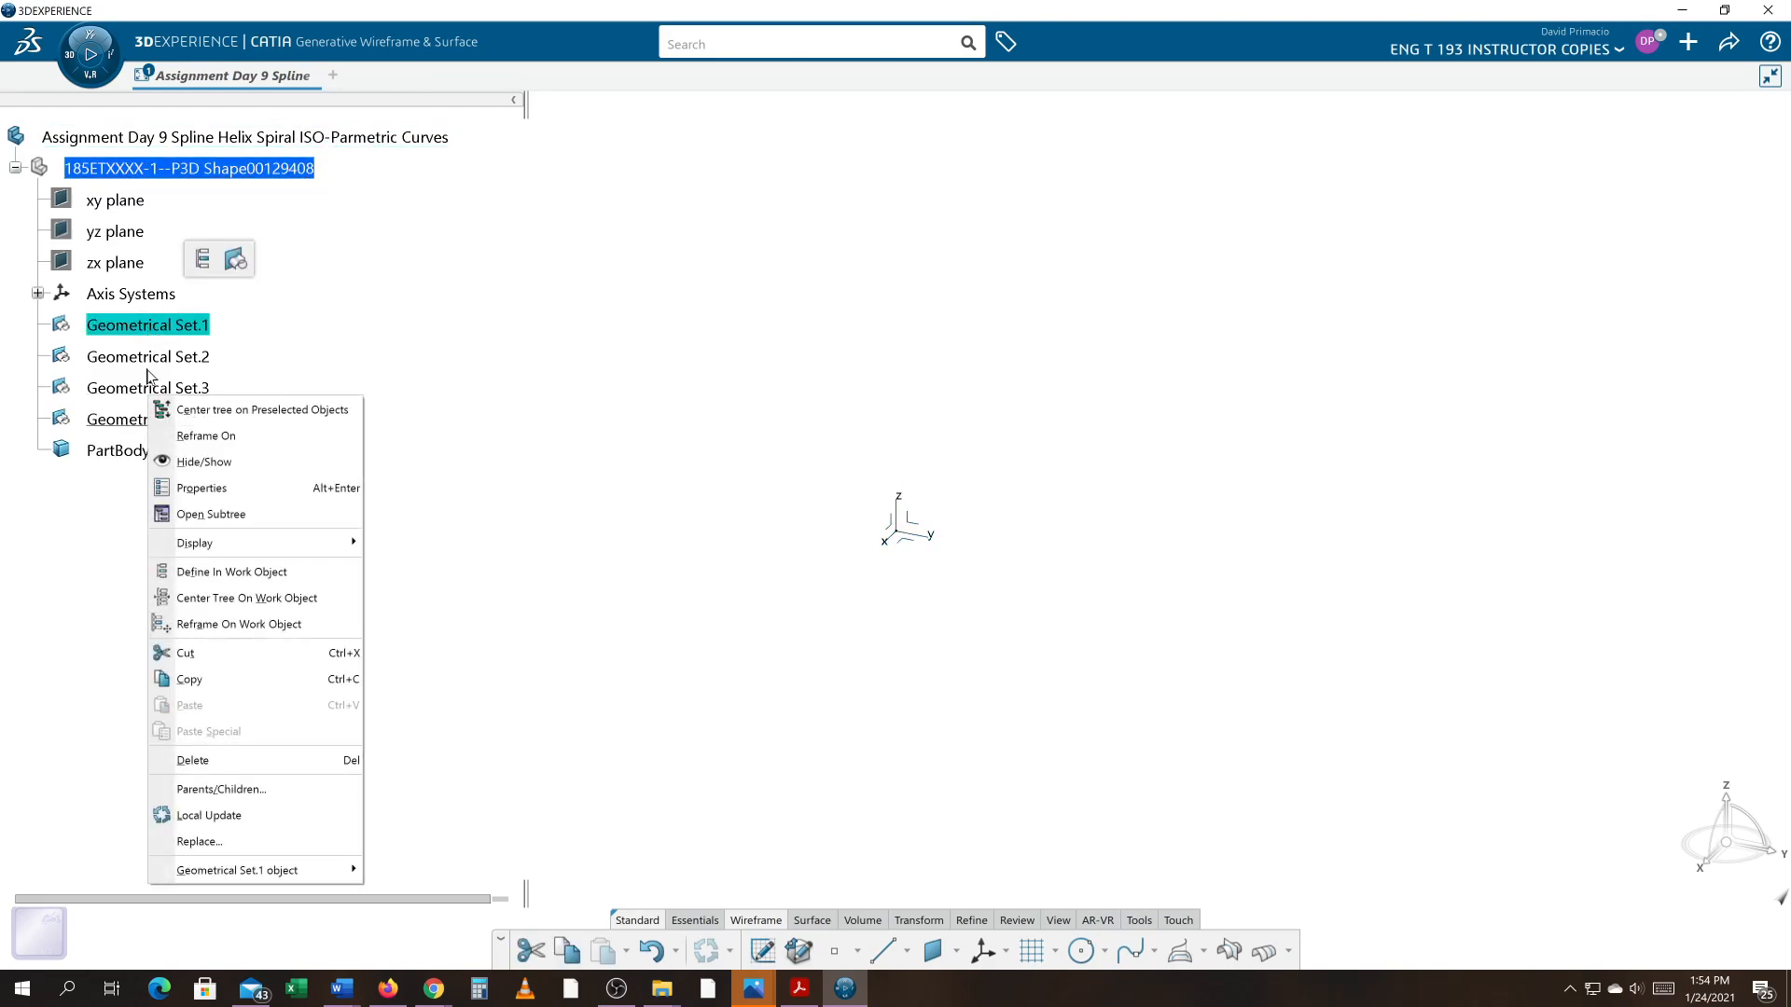
pyautogui.click(171, 485)
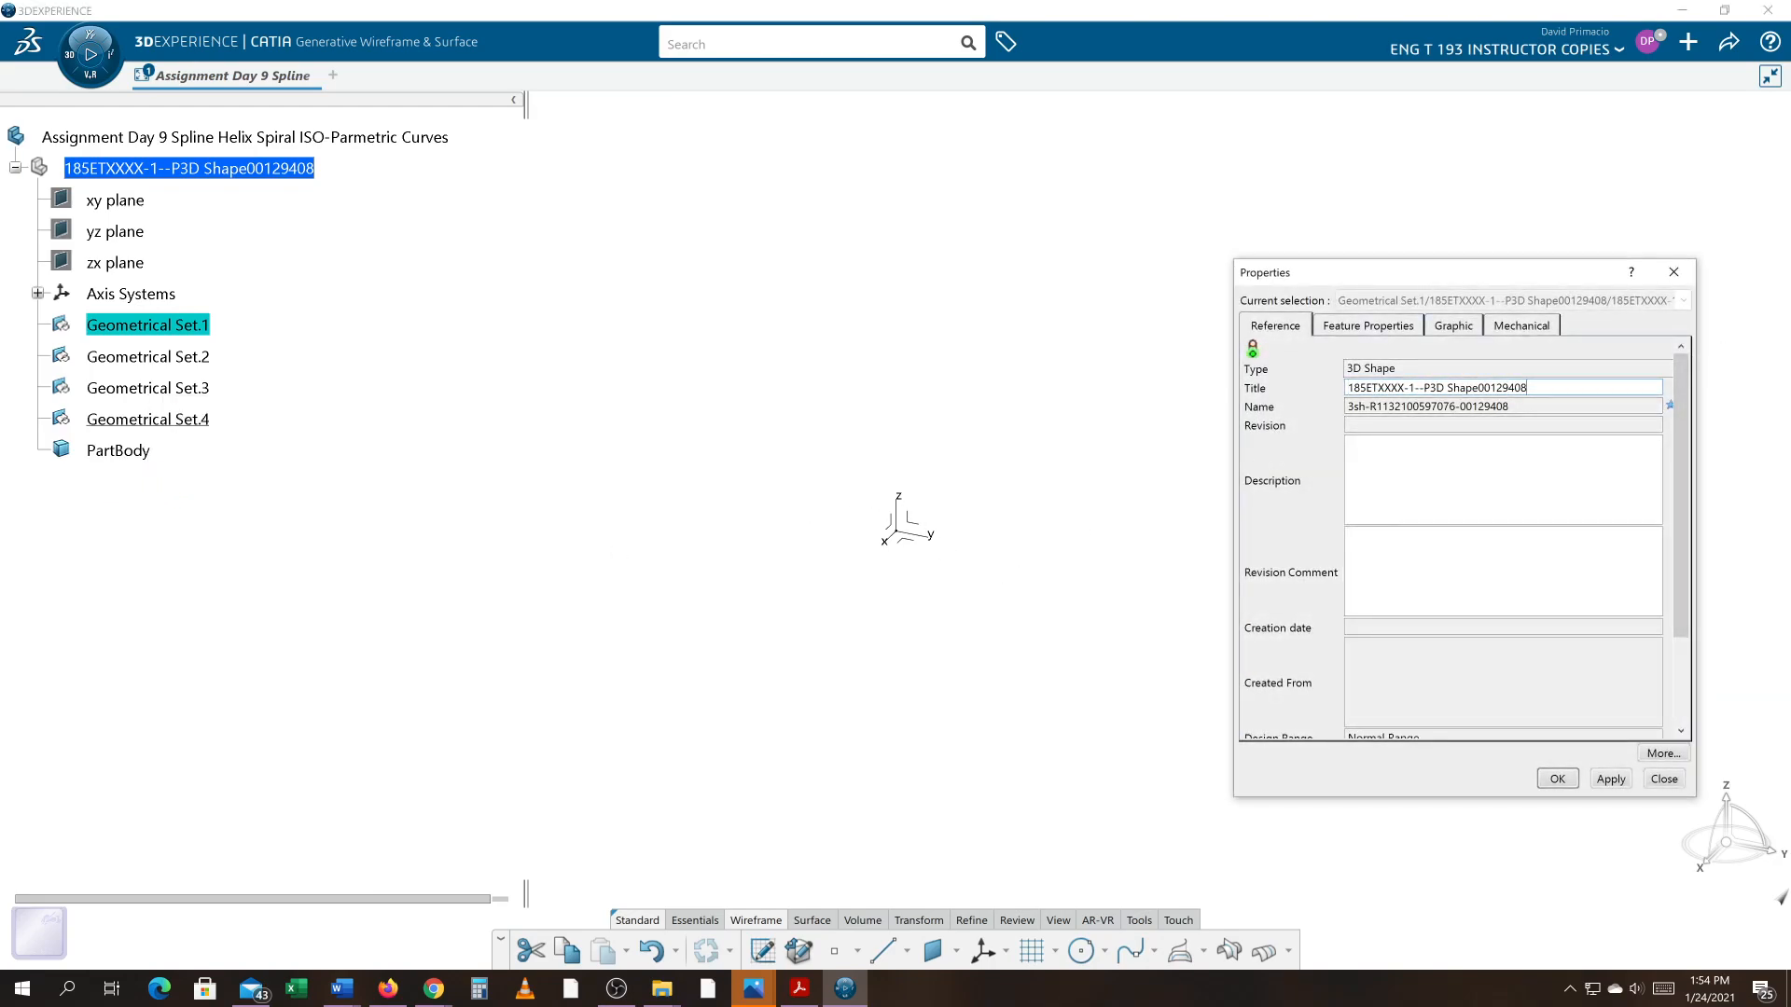
pyautogui.moveTo(1530, 387); pyautogui.dragTo(1348, 387)
pyautogui.write('S')
pyautogui.press('Return')
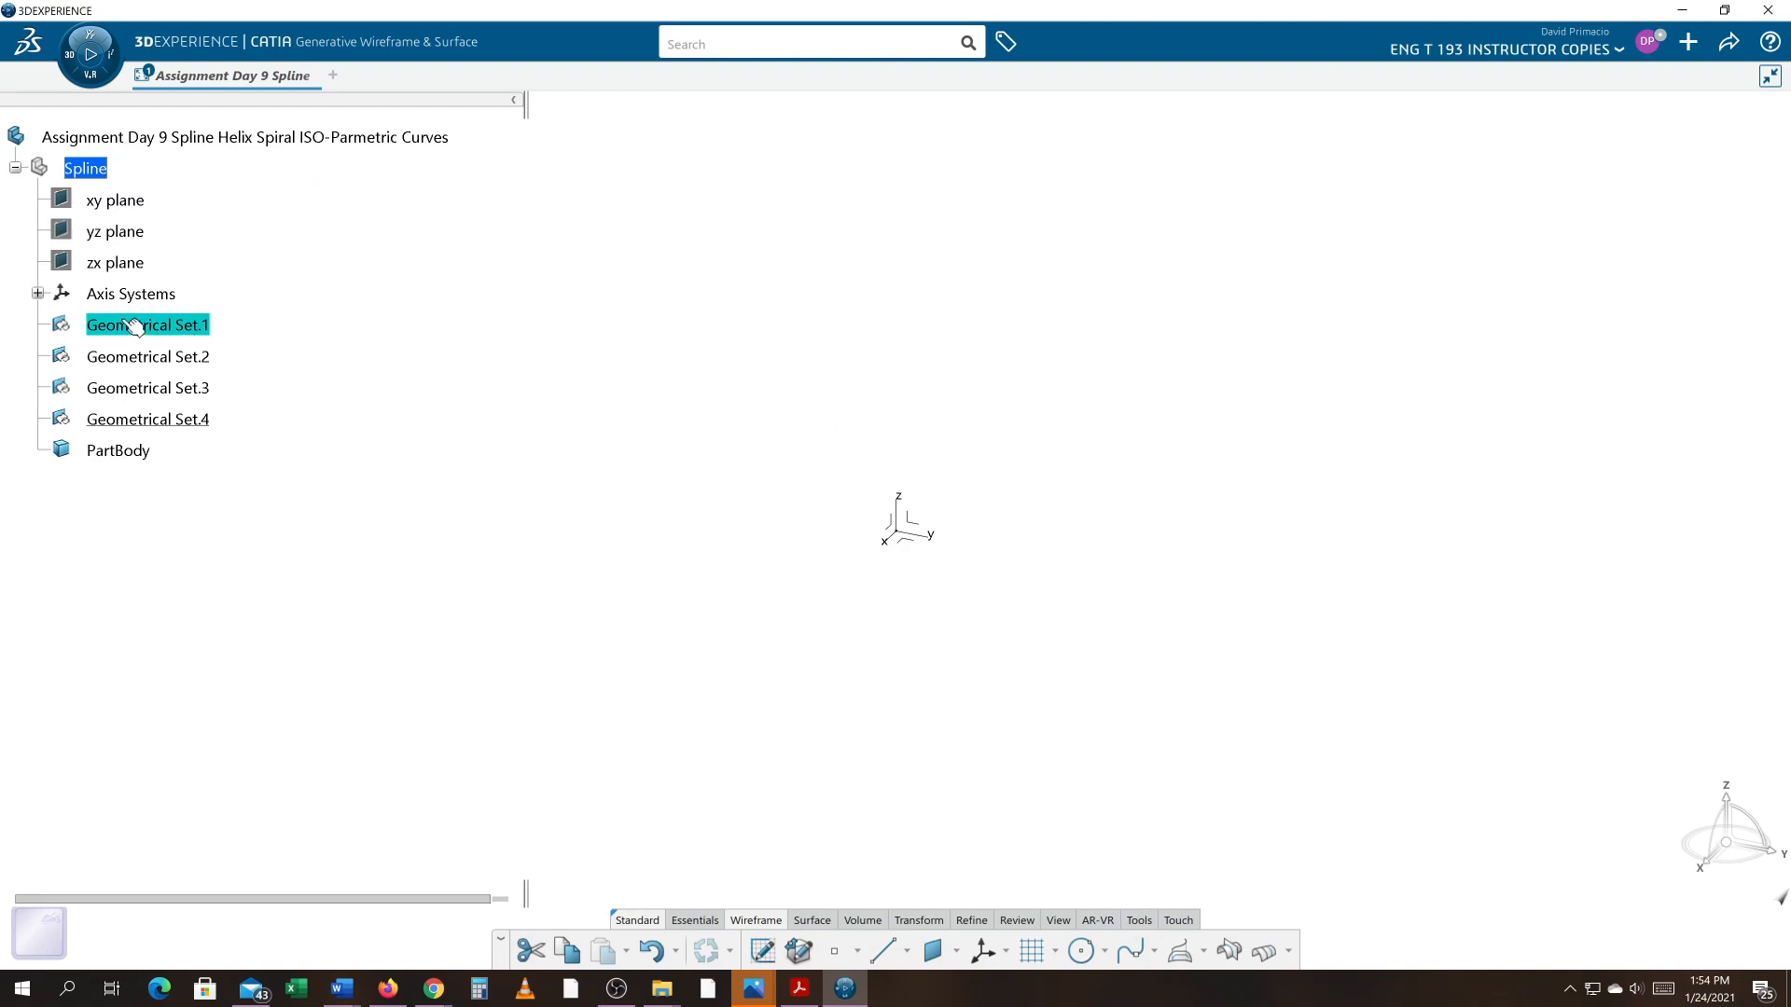
pyautogui.hotkey('ctrl', 'z')
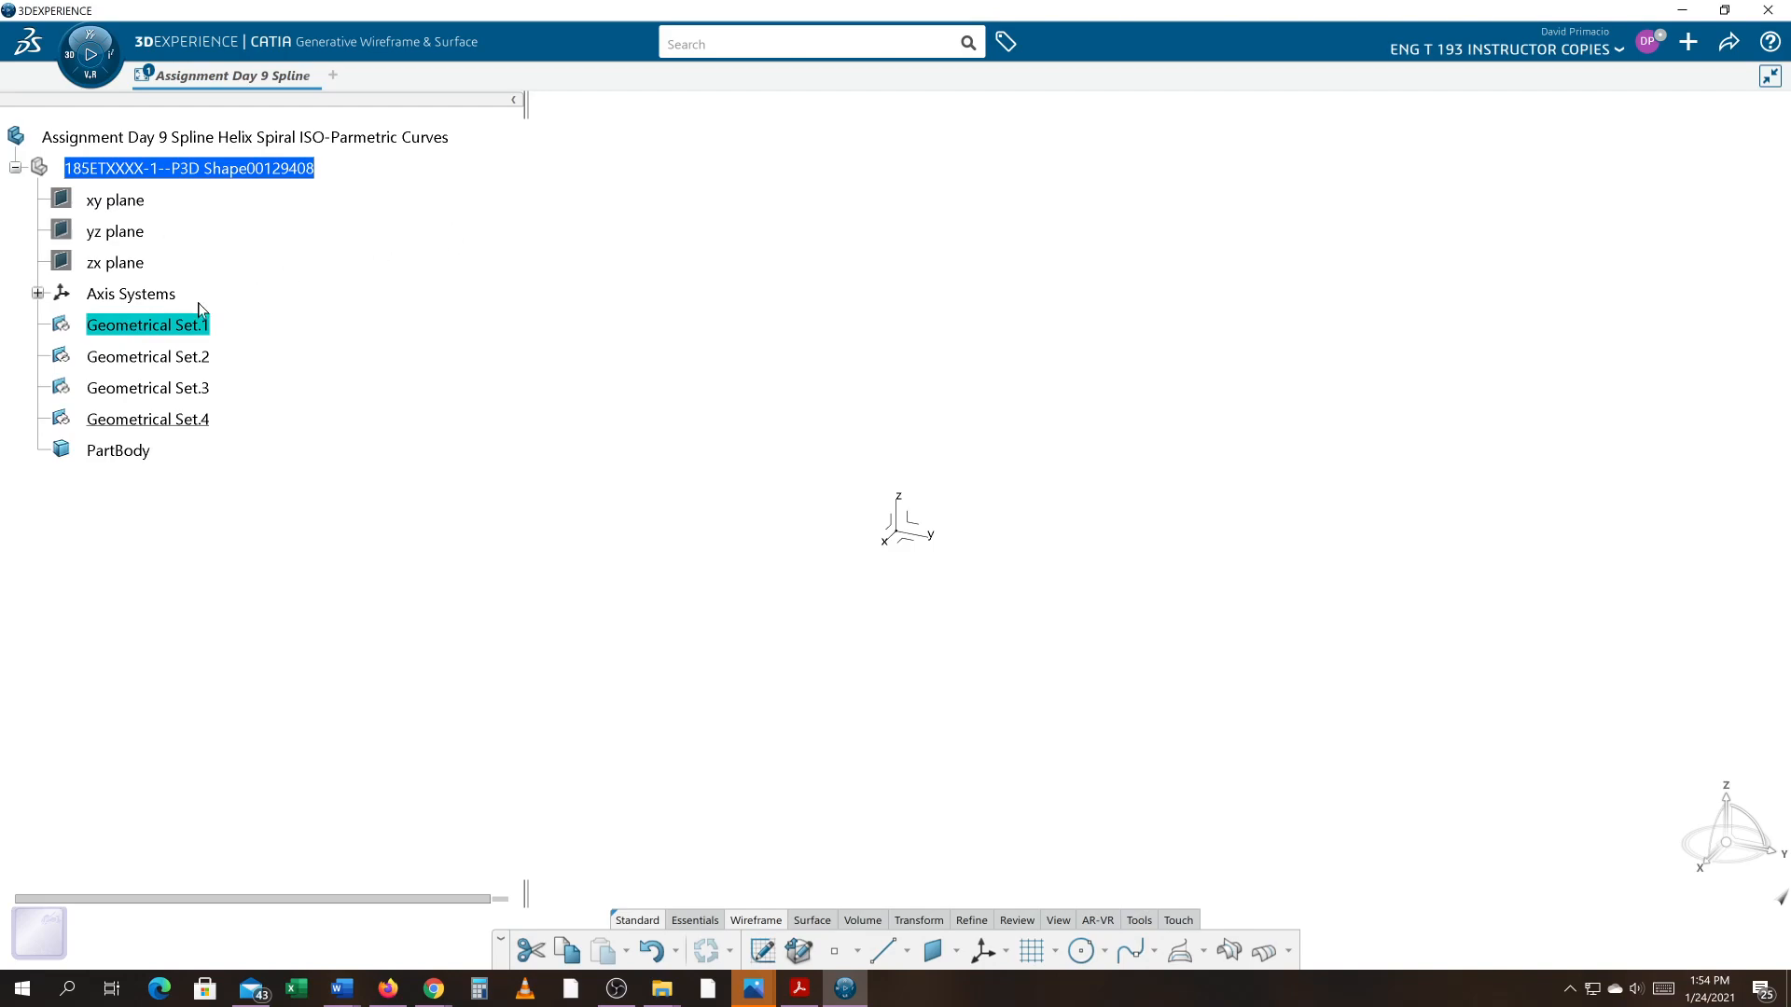
# - Rename Geometrical Set.1 as Spline through its feature properties
pyautogui.rightClick(189, 329)
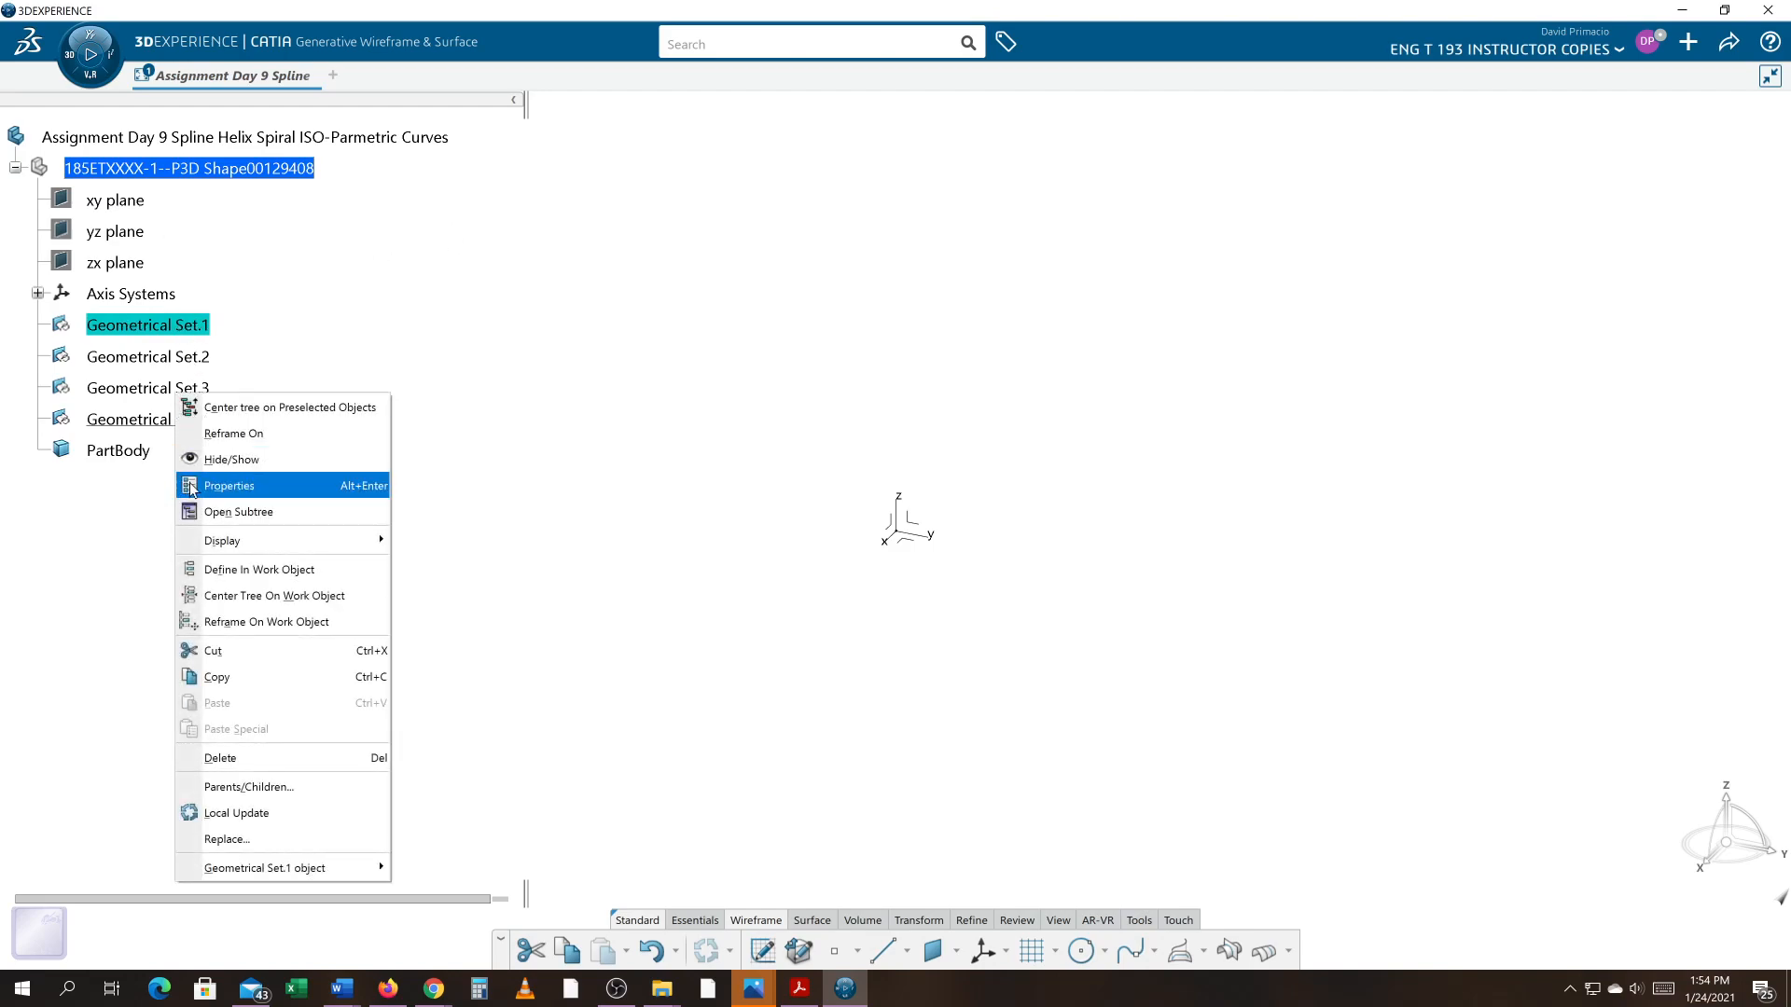
pyautogui.click(191, 485)
pyautogui.click(1371, 327)
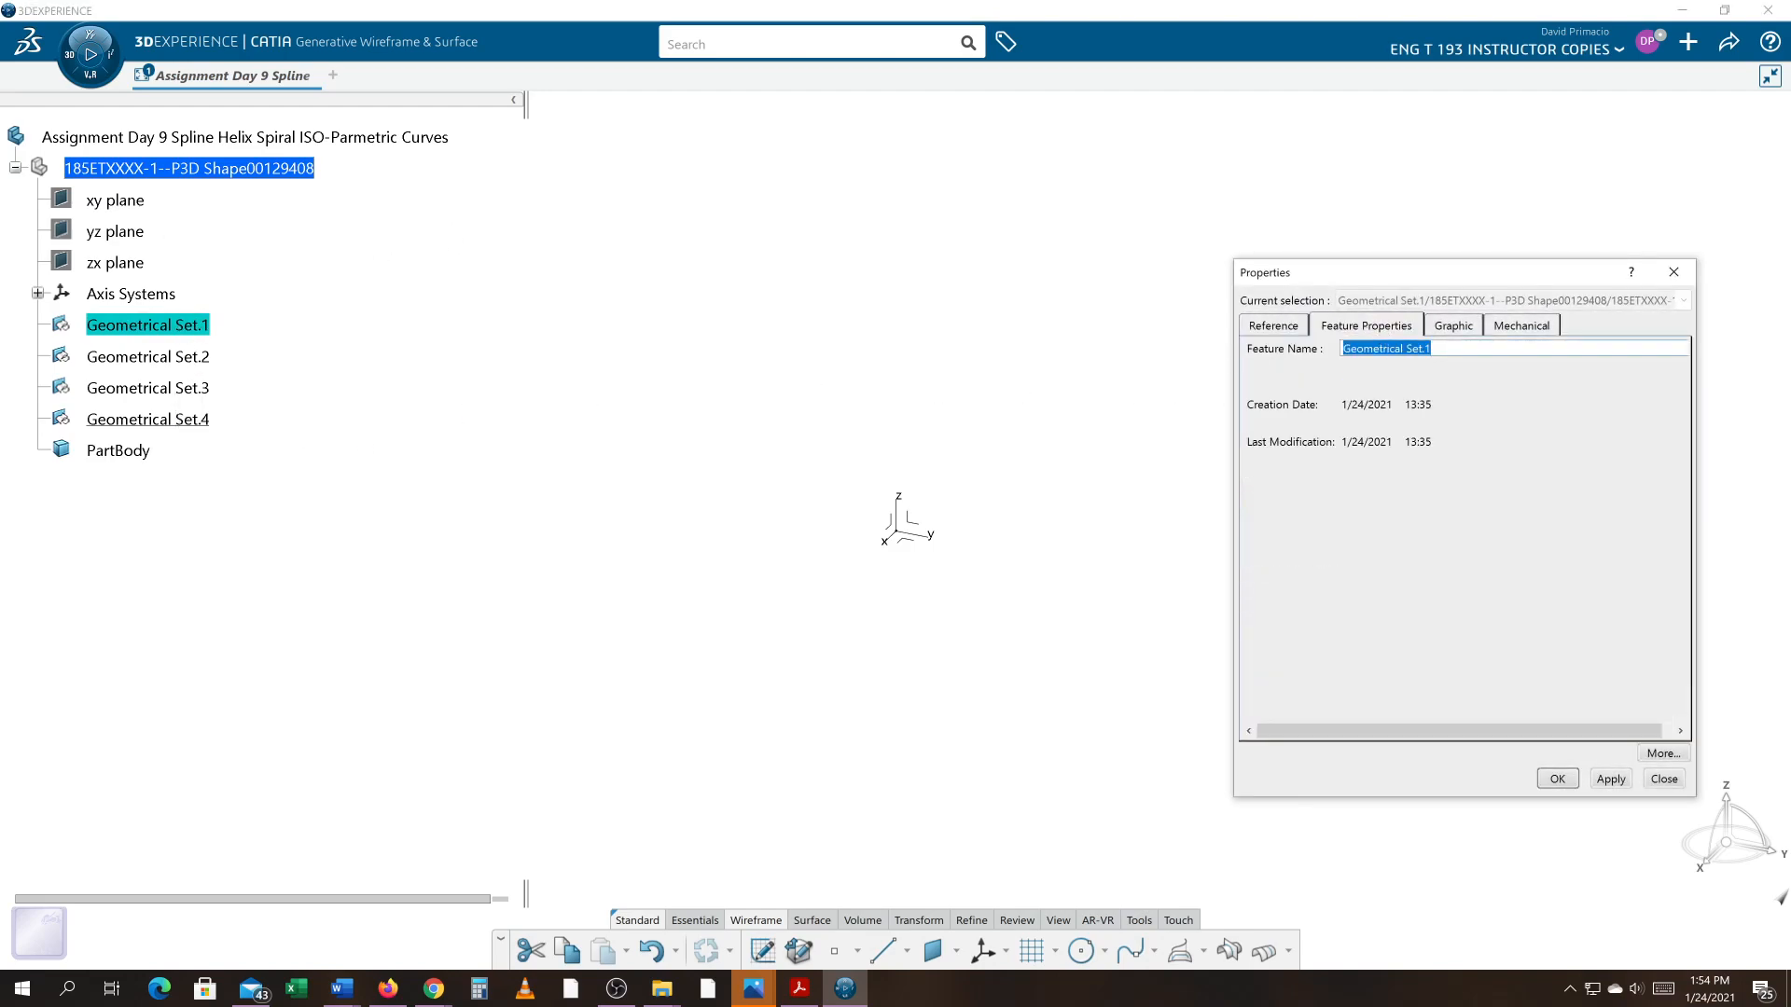
pyautogui.write('CONSTRUCTION GEOMETRY')
pyautogui.press('Up')
pyautogui.press('Up')
pyautogui.write('Spline')
pyautogui.press('Return')
# - Rename Geometrical Set.2 as Helix
pyautogui.rightClick(136, 362)
pyautogui.press('Escape')
pyautogui.rightClick(139, 362)
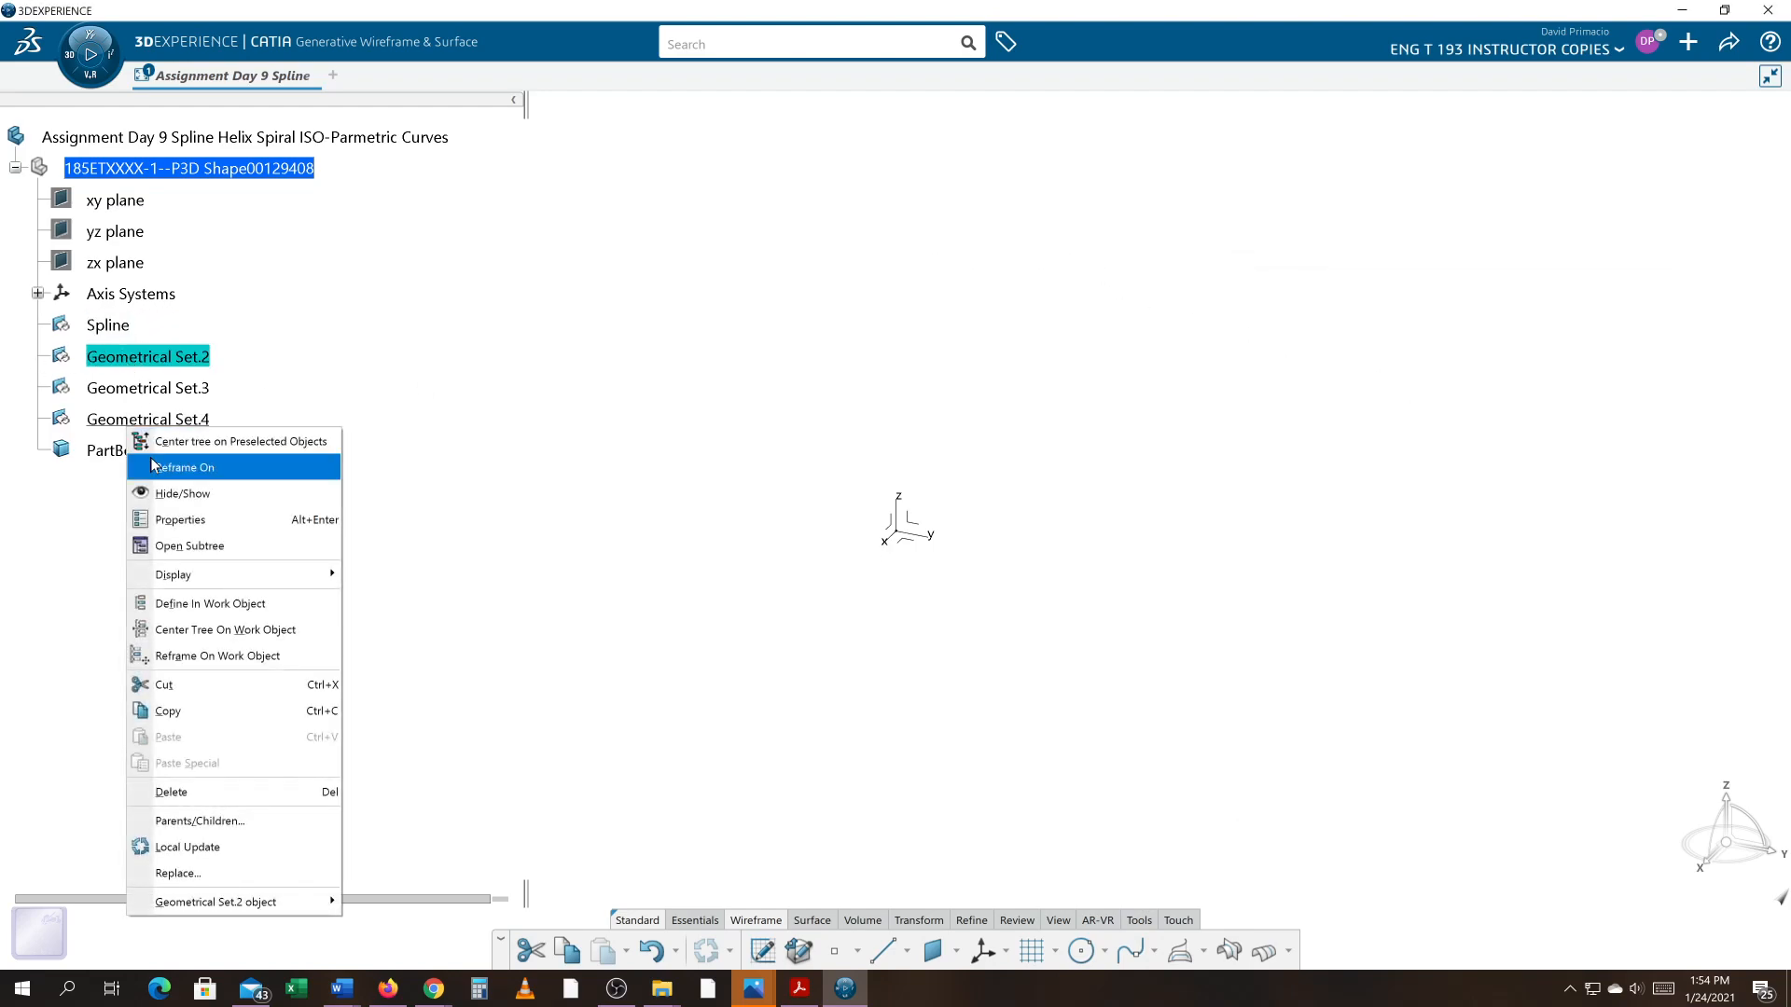
pyautogui.click(153, 521)
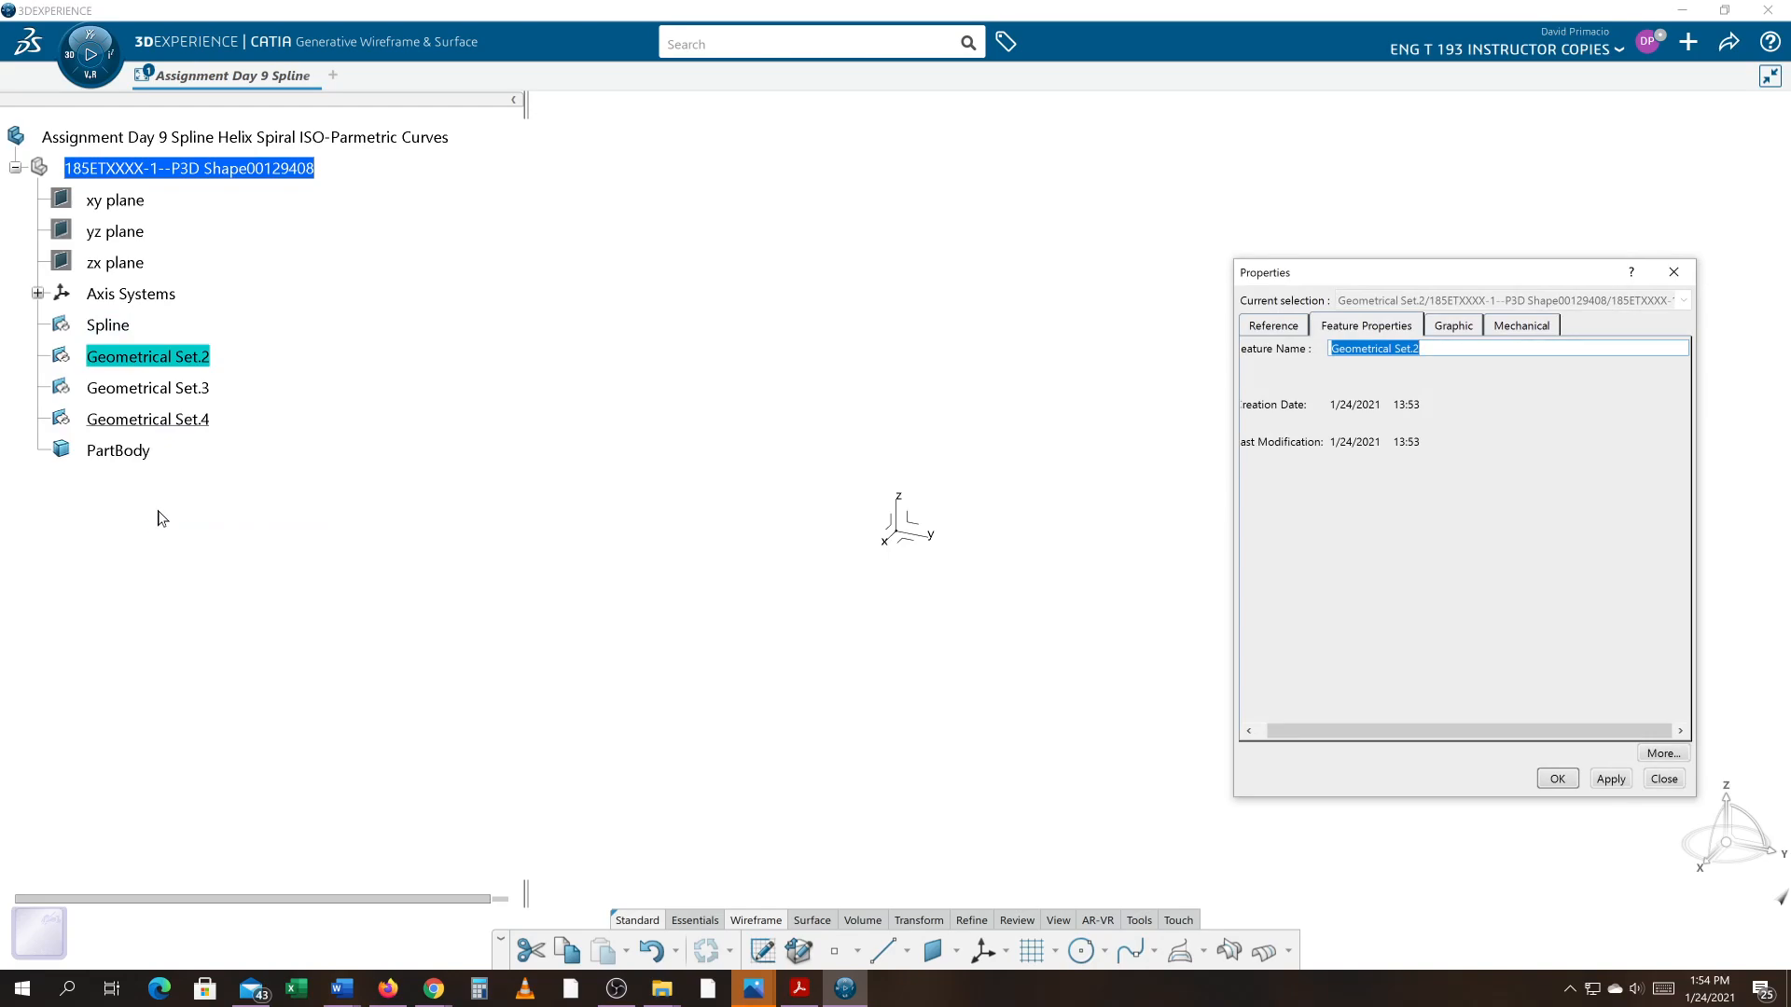
pyautogui.write('Helix')
pyautogui.press('Return')
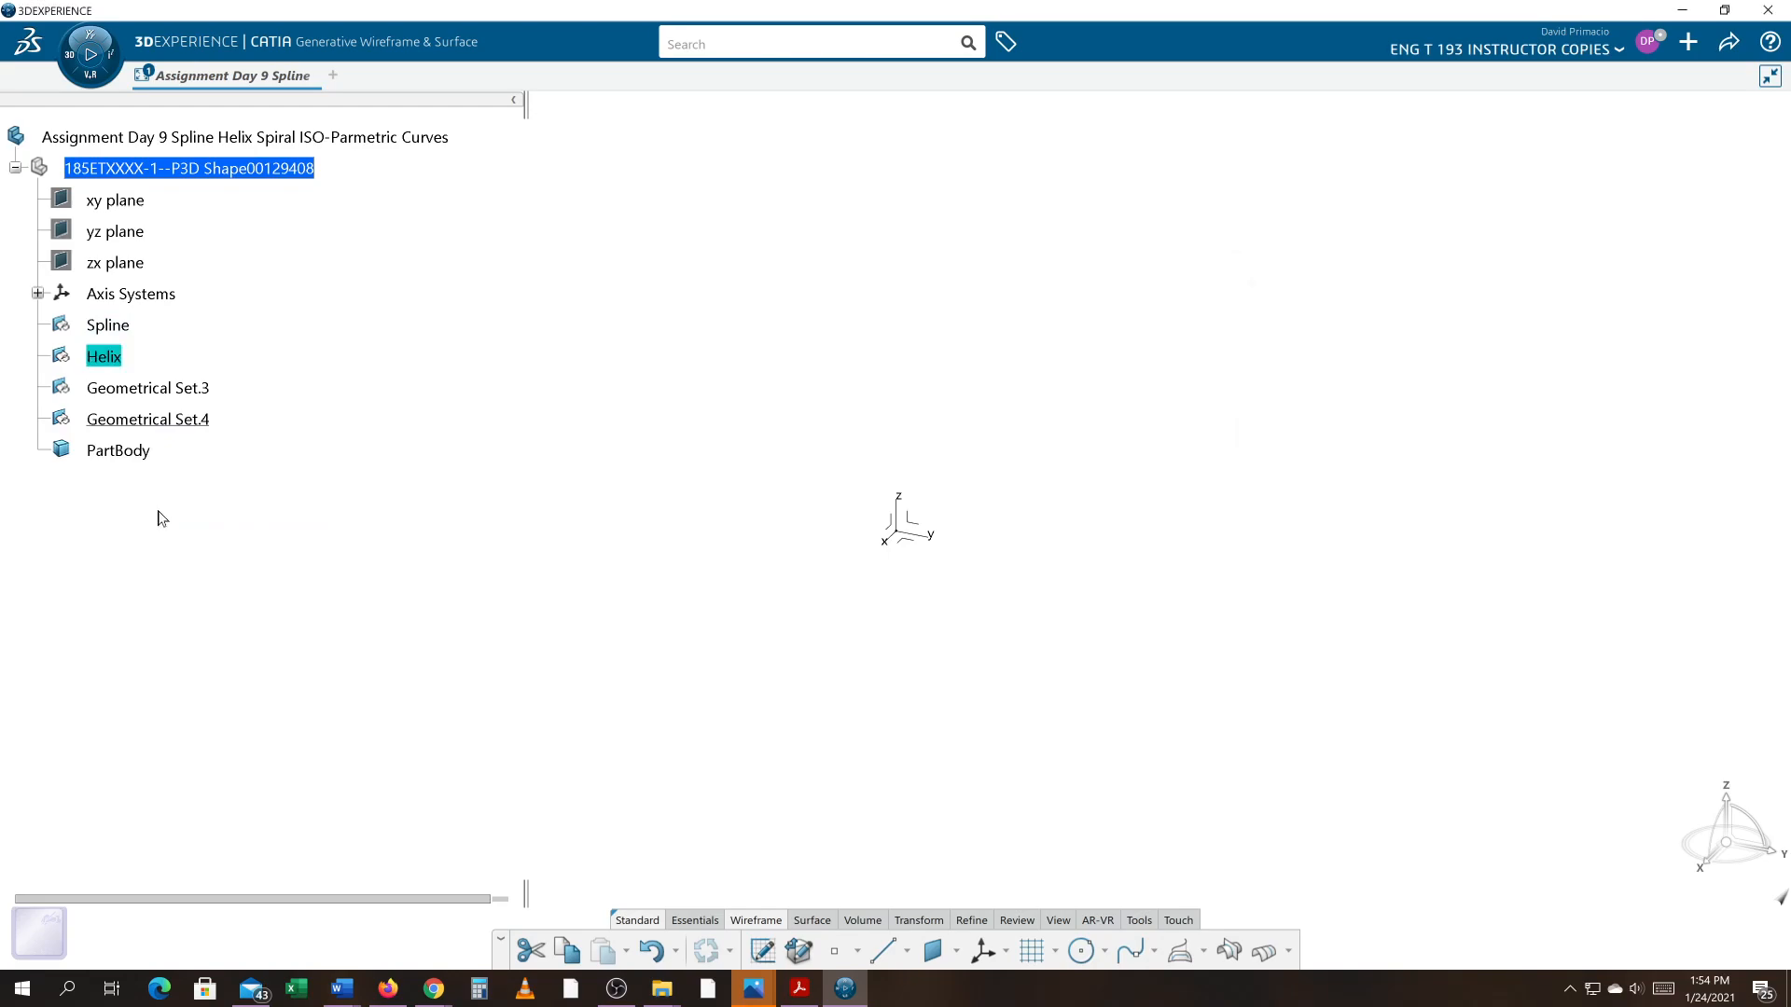
# - Change the second geometrical set's feature name to Spiral
pyautogui.rightClick(174, 394)
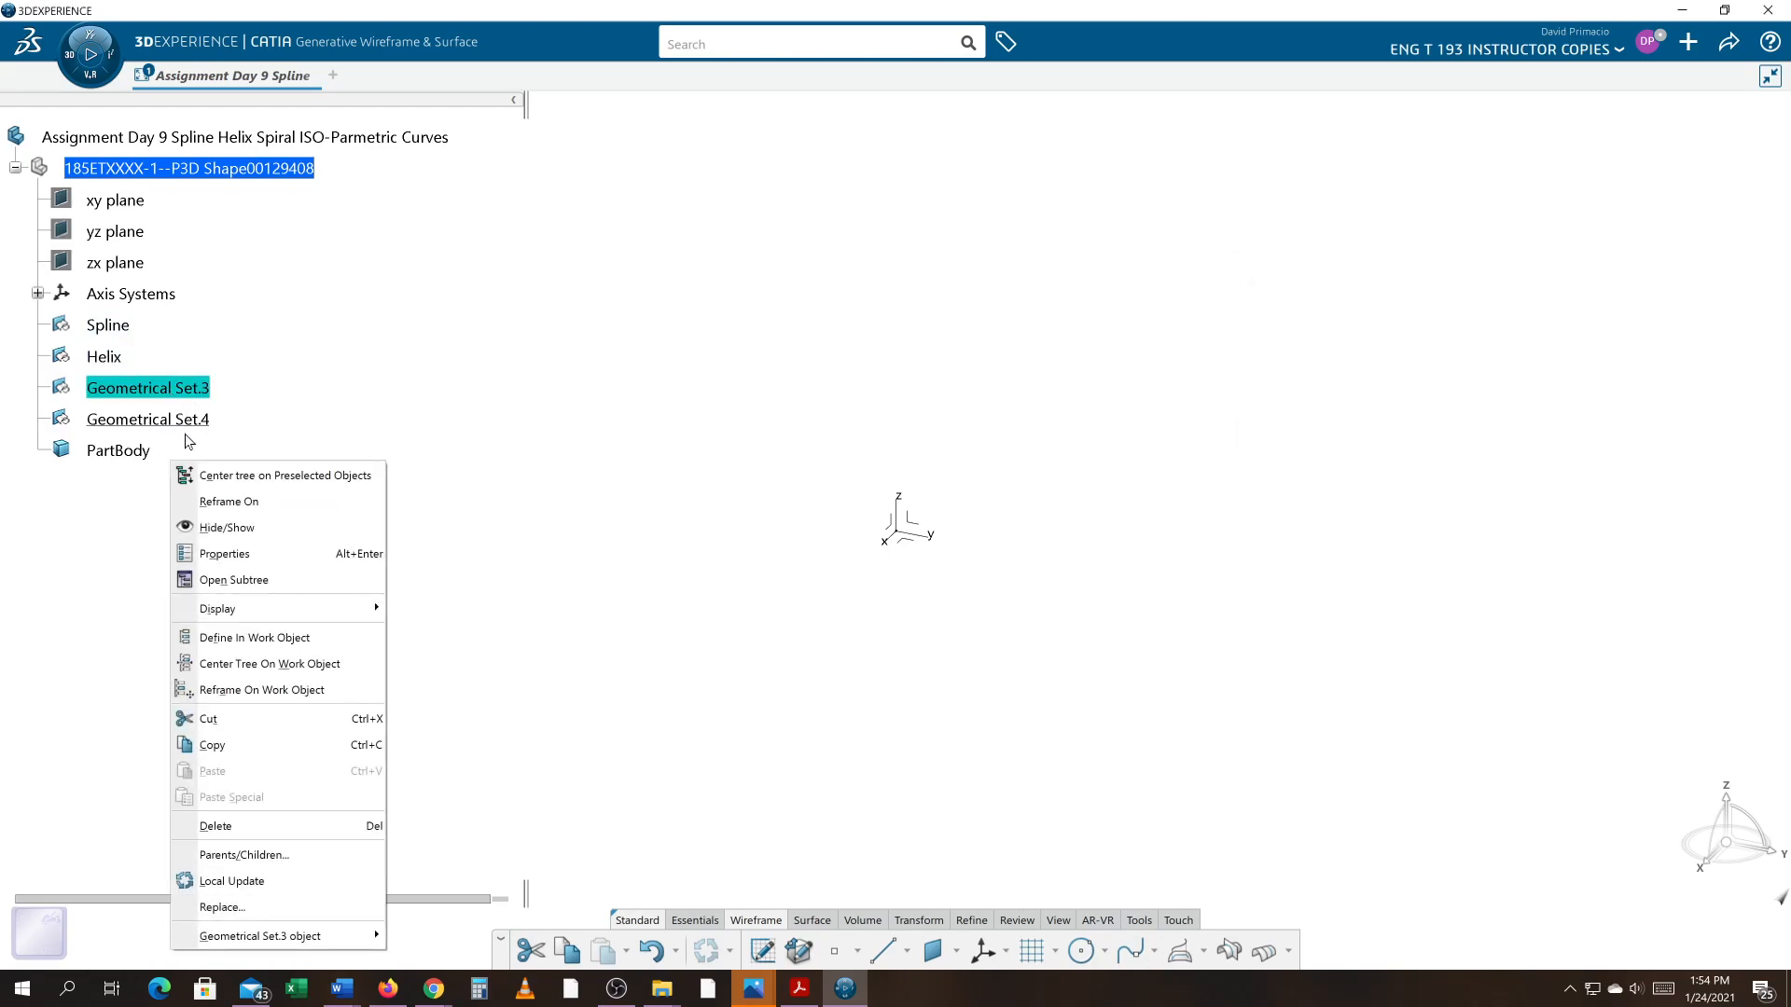
pyautogui.click(128, 359)
pyautogui.click(119, 359)
pyautogui.rightClick(128, 361)
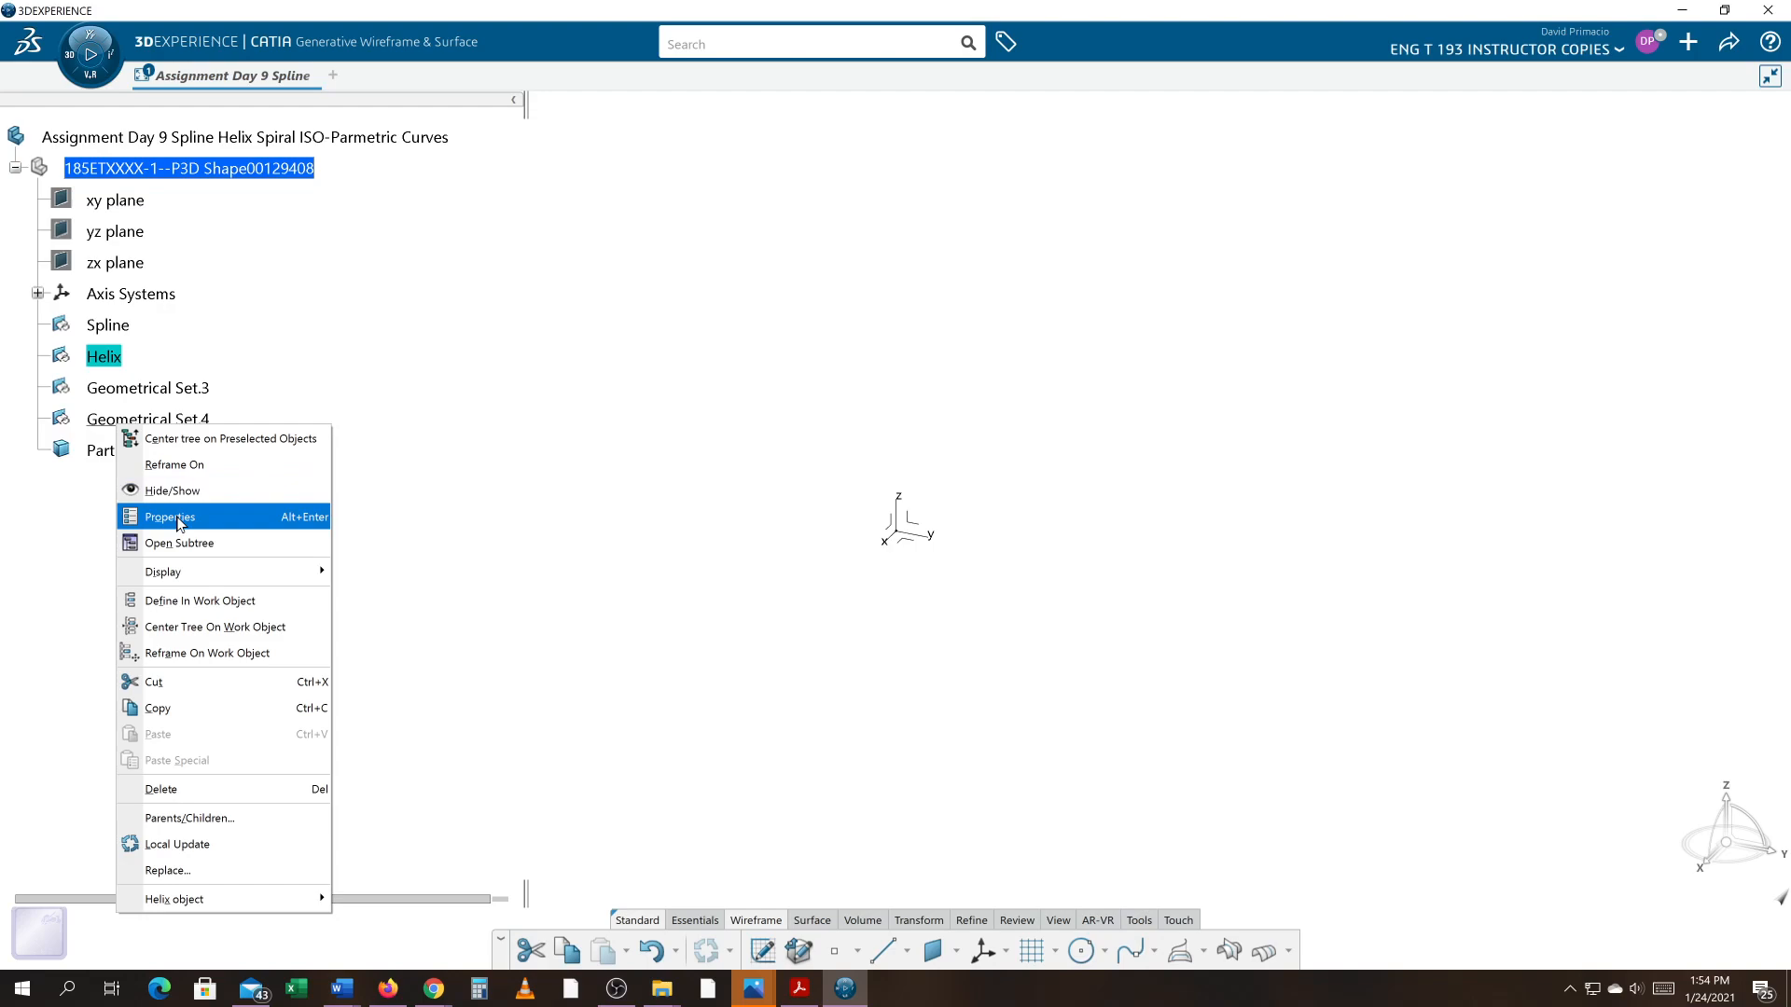
pyautogui.click(177, 518)
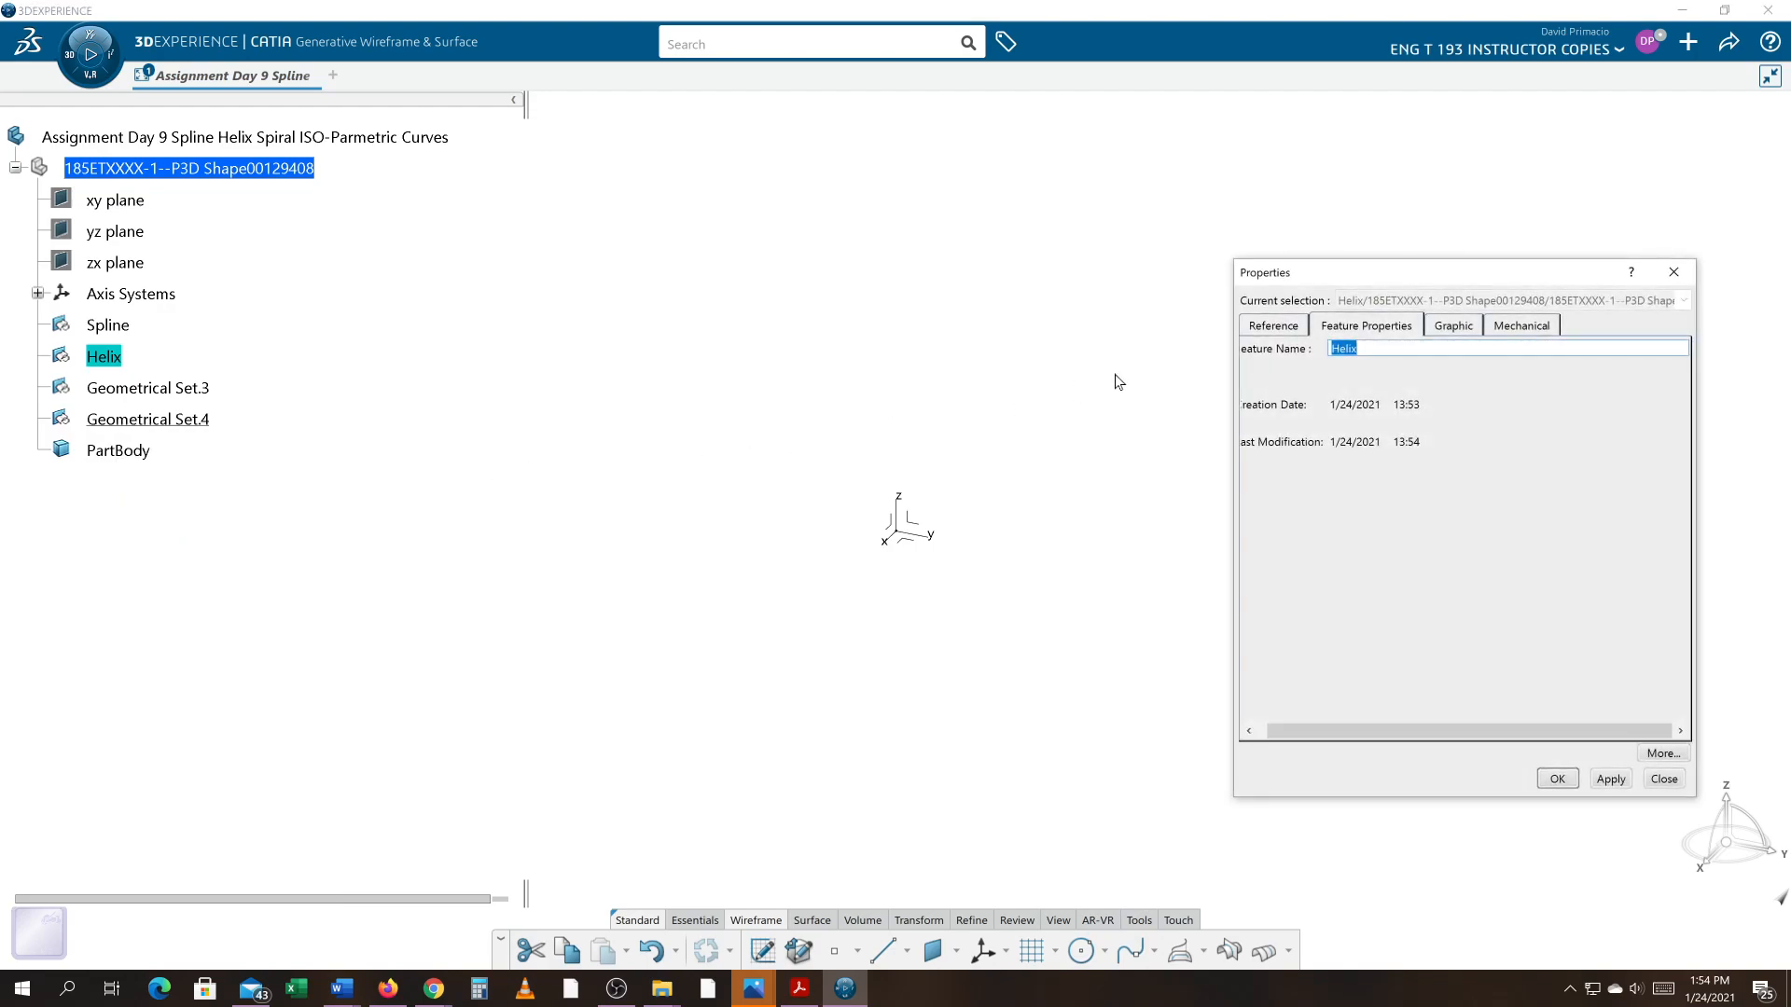
pyautogui.write('Spiral')
pyautogui.press('Return')
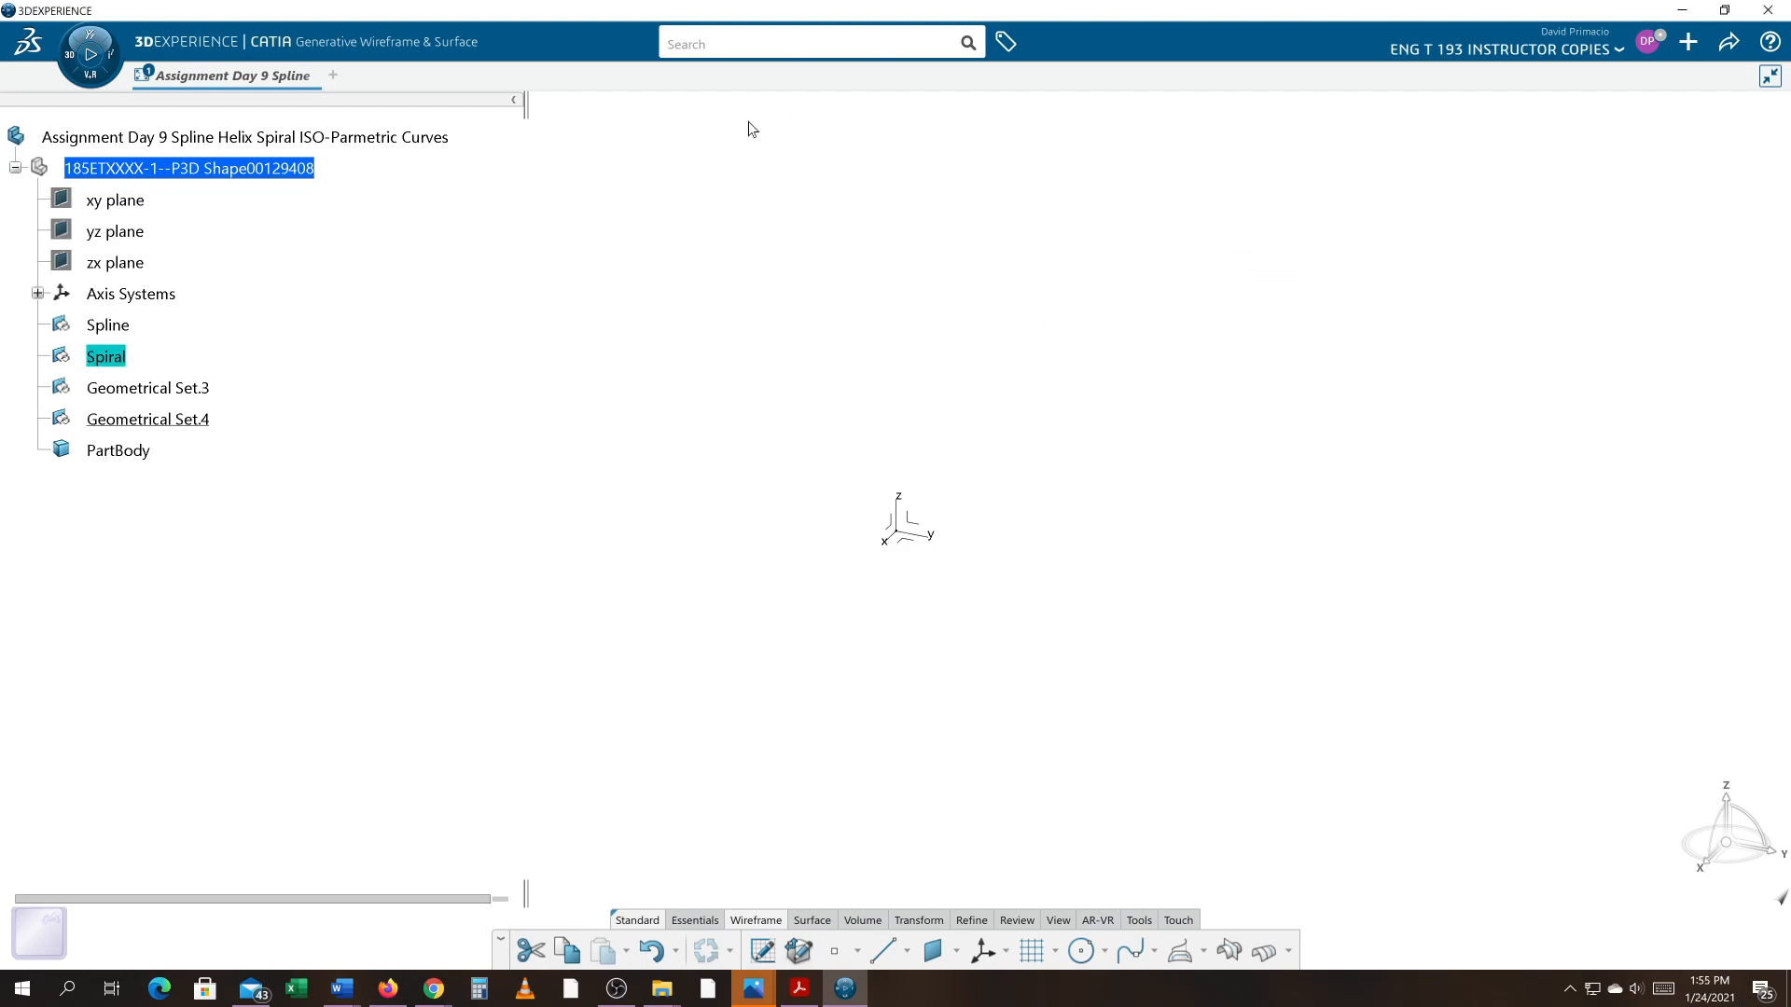
# - Rename Geometrical Set.3 as Helix
pyautogui.click(149, 387)
pyautogui.rightClick(151, 390)
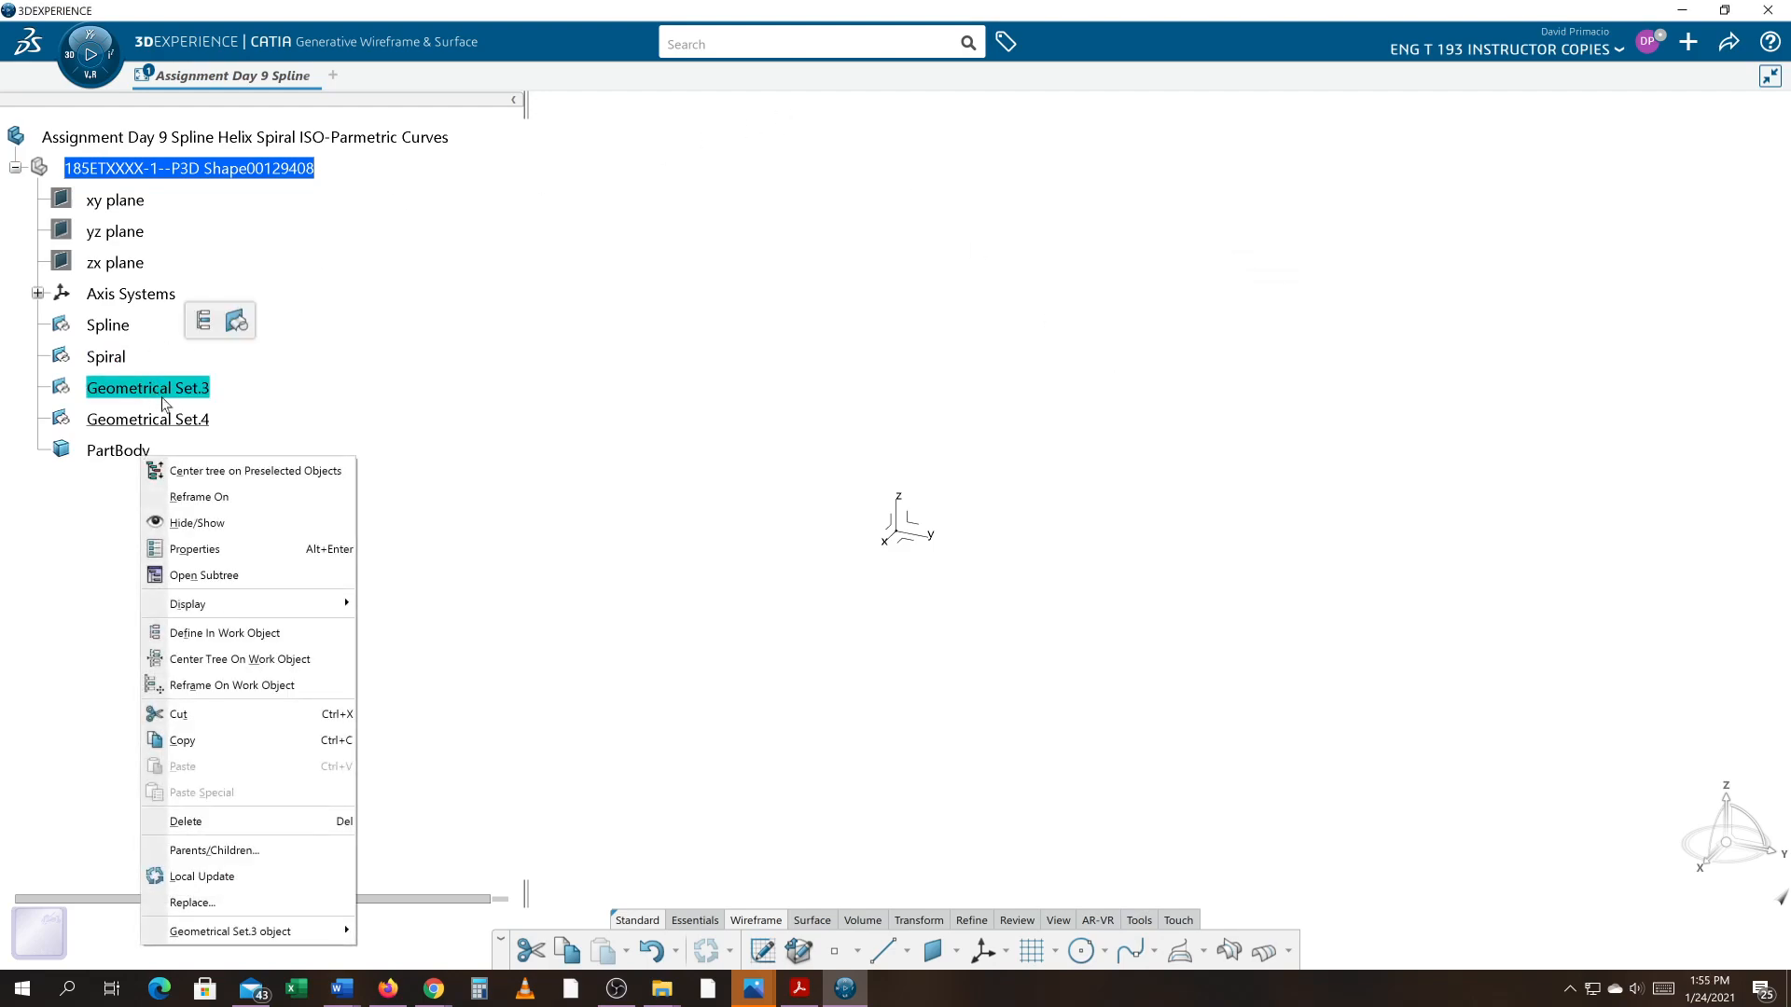
pyautogui.moveTo(192, 604)
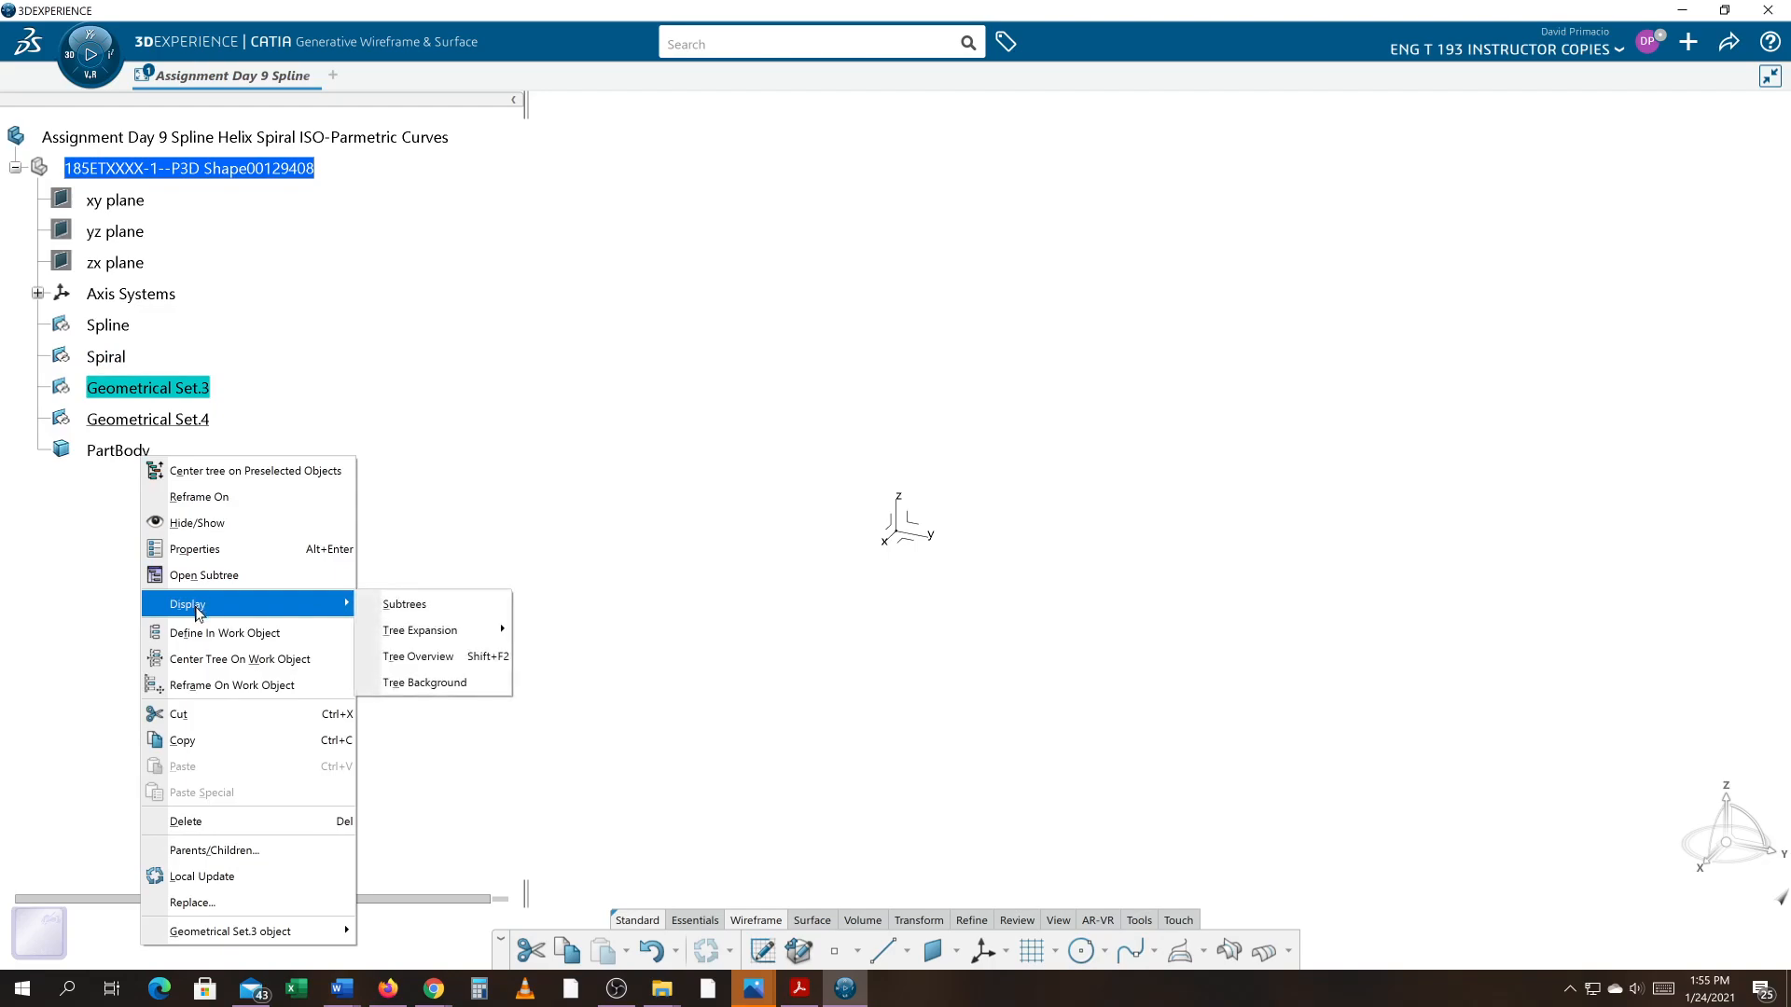
pyautogui.click(200, 549)
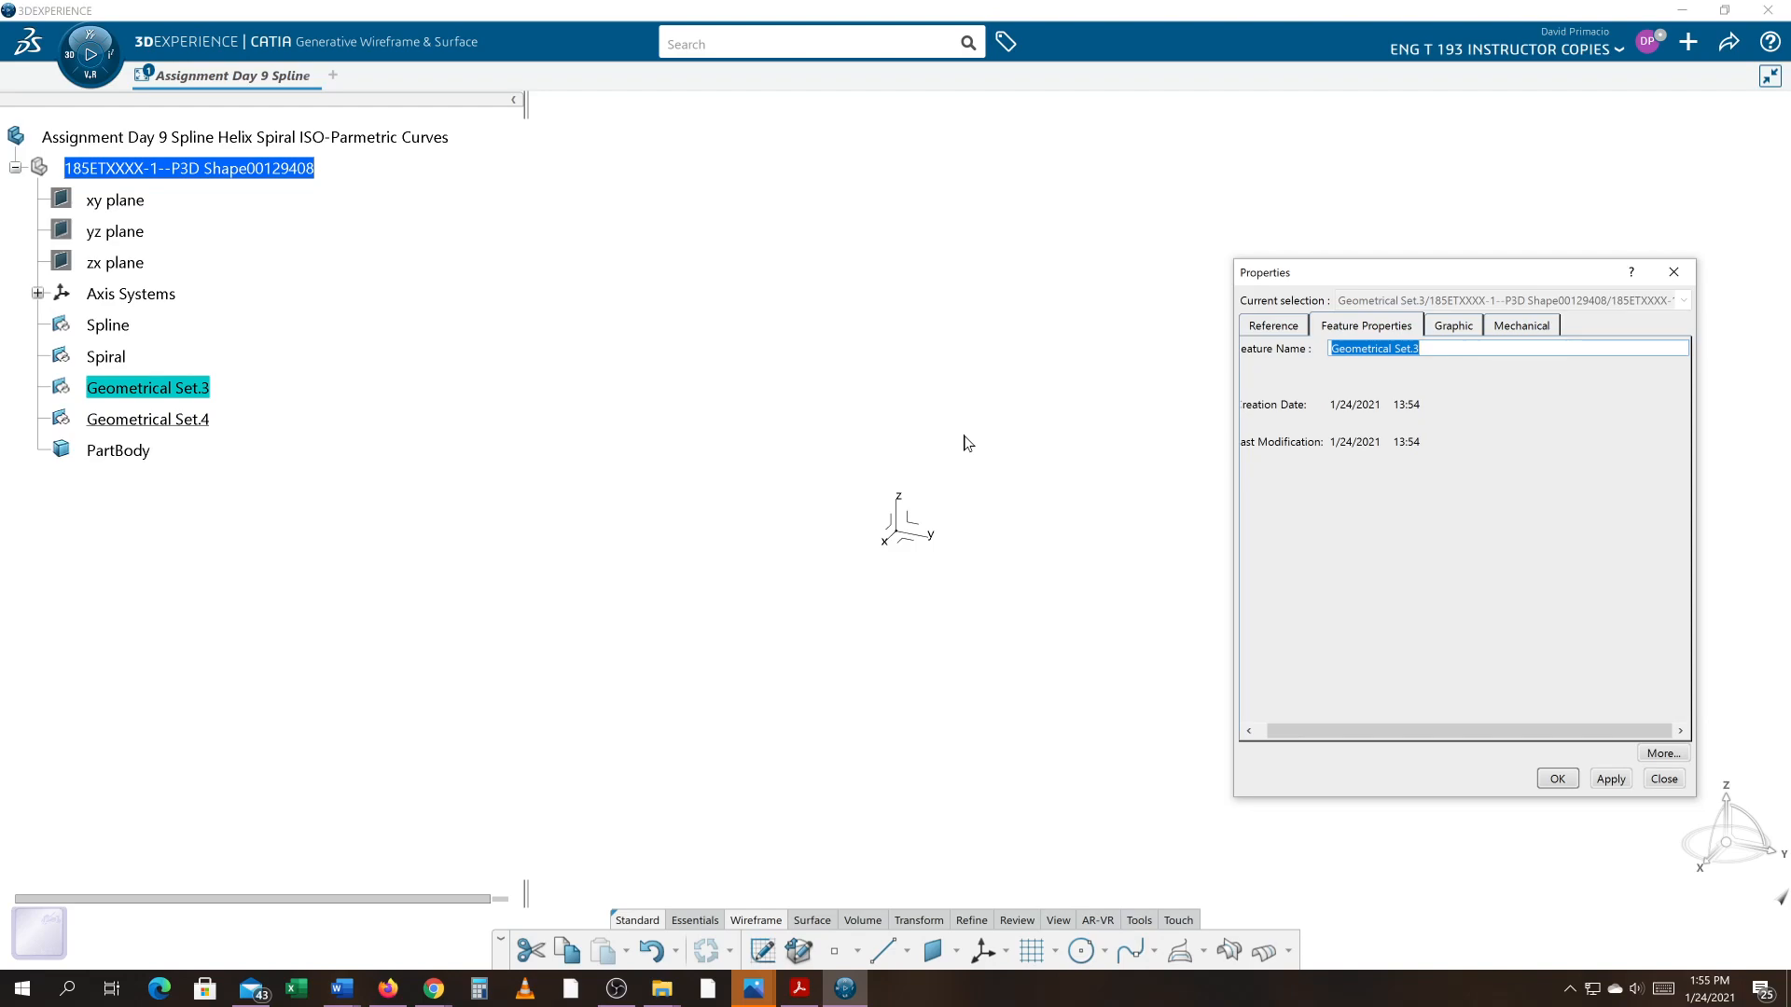
pyautogui.write('Helix')
pyautogui.press('Return')
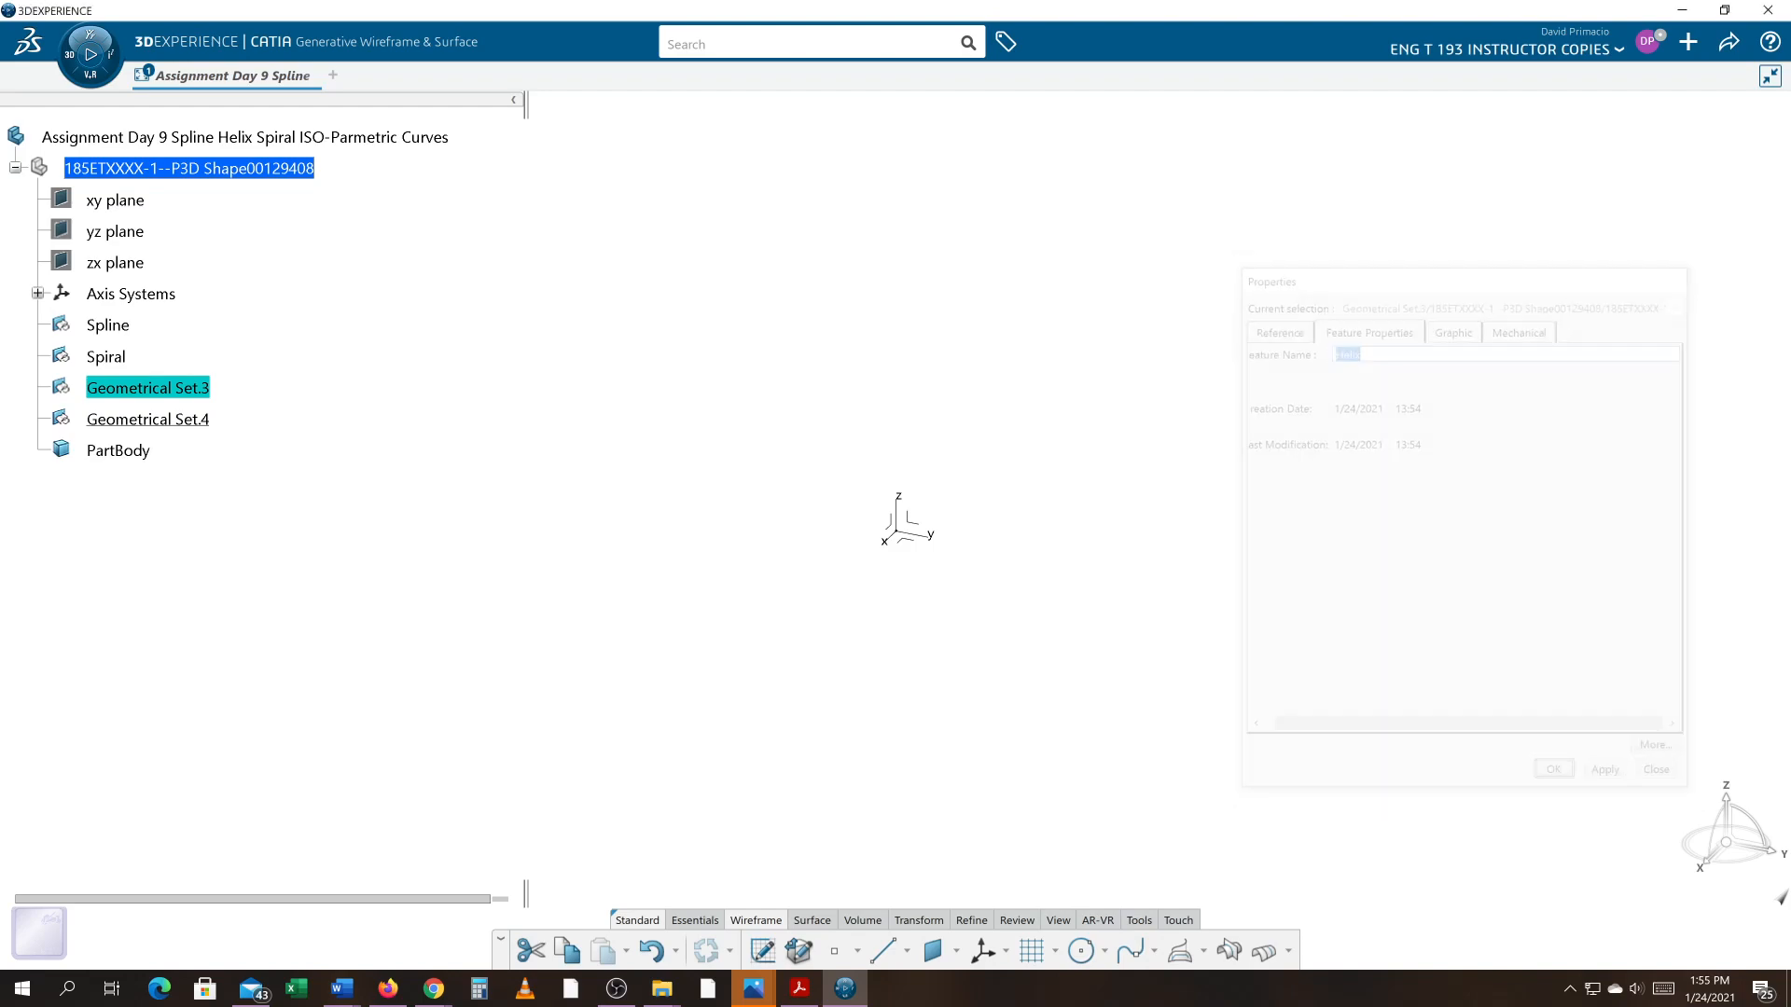
# - Rename Geometrical Set.4 as ISO-Parametric Curves and clear the selection
pyautogui.rightClick(132, 427)
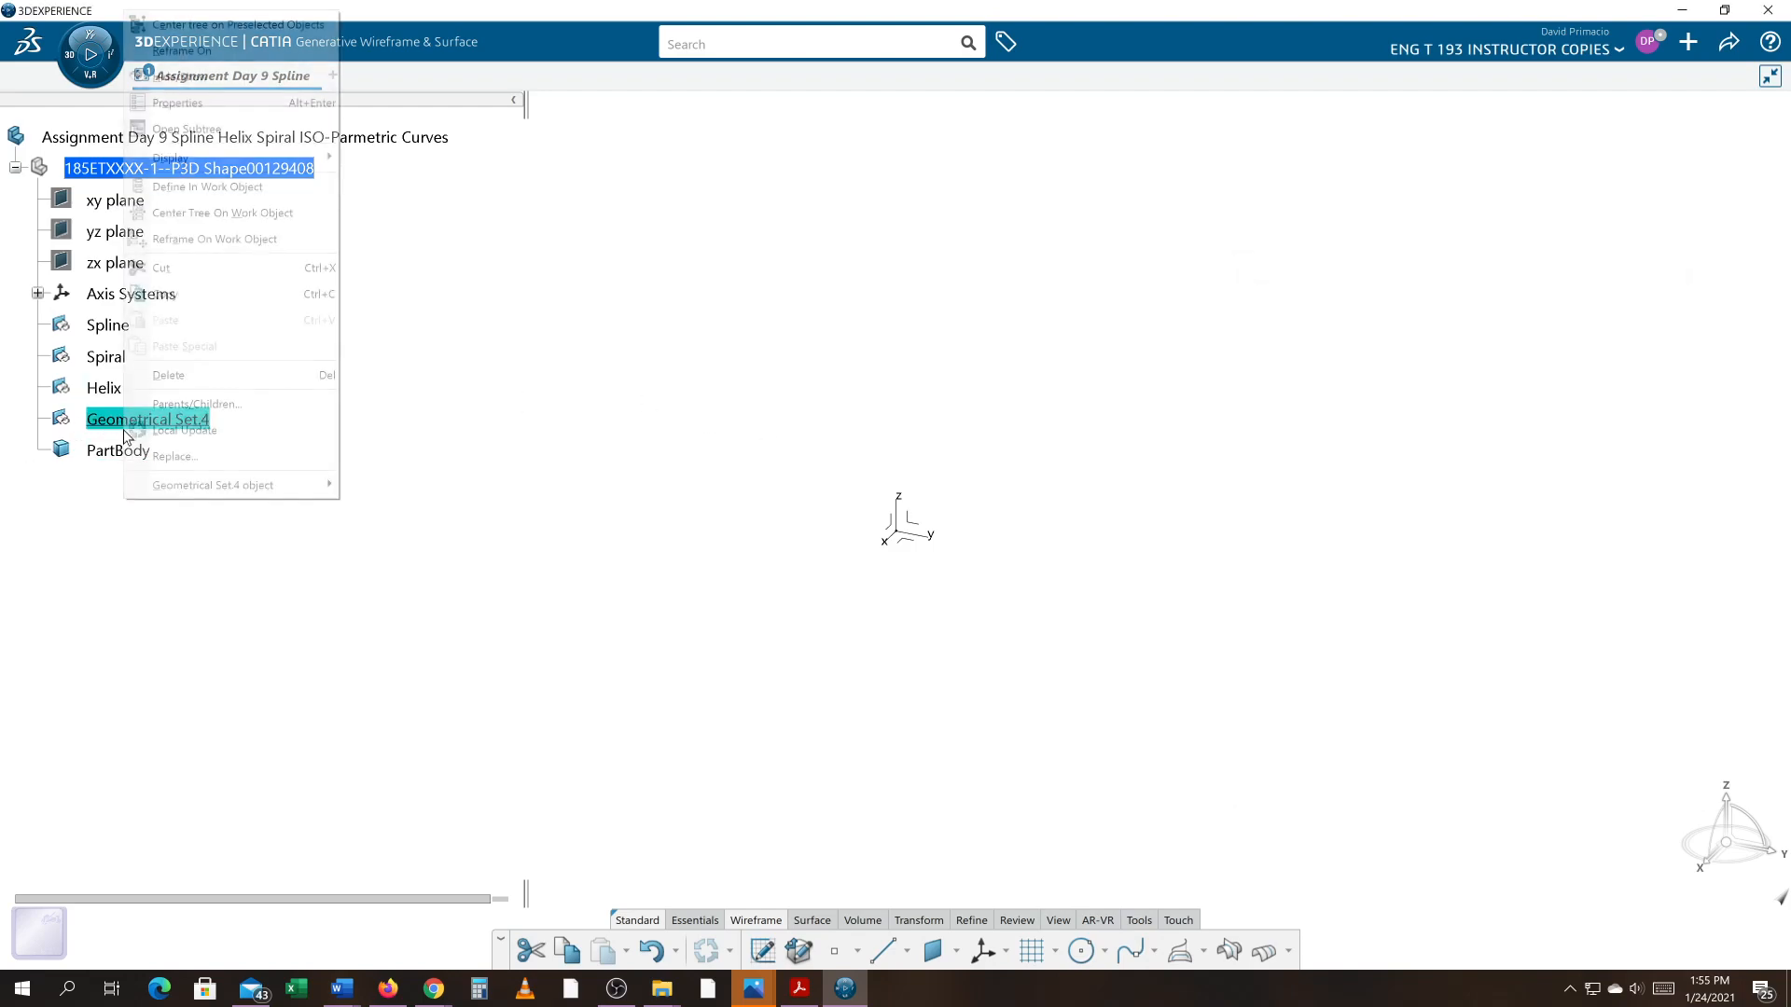
pyautogui.click(194, 104)
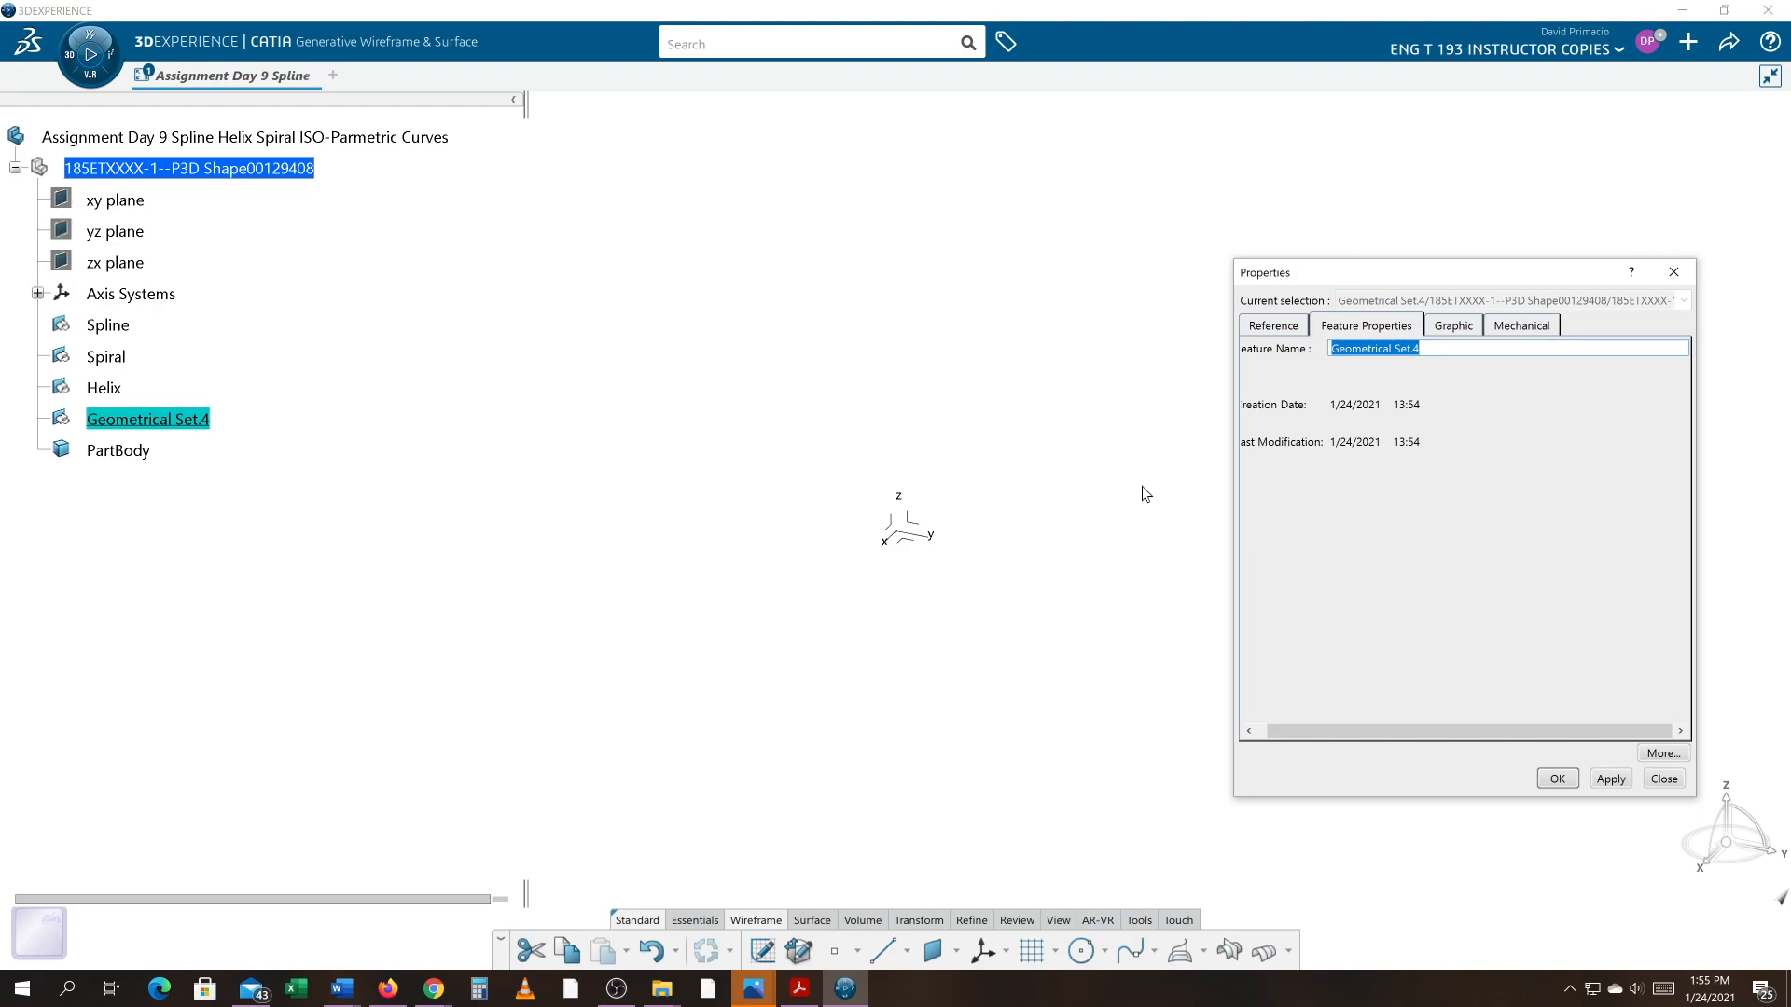
pyautogui.write('ISO-Parametric Curves')
pyautogui.press('Return')
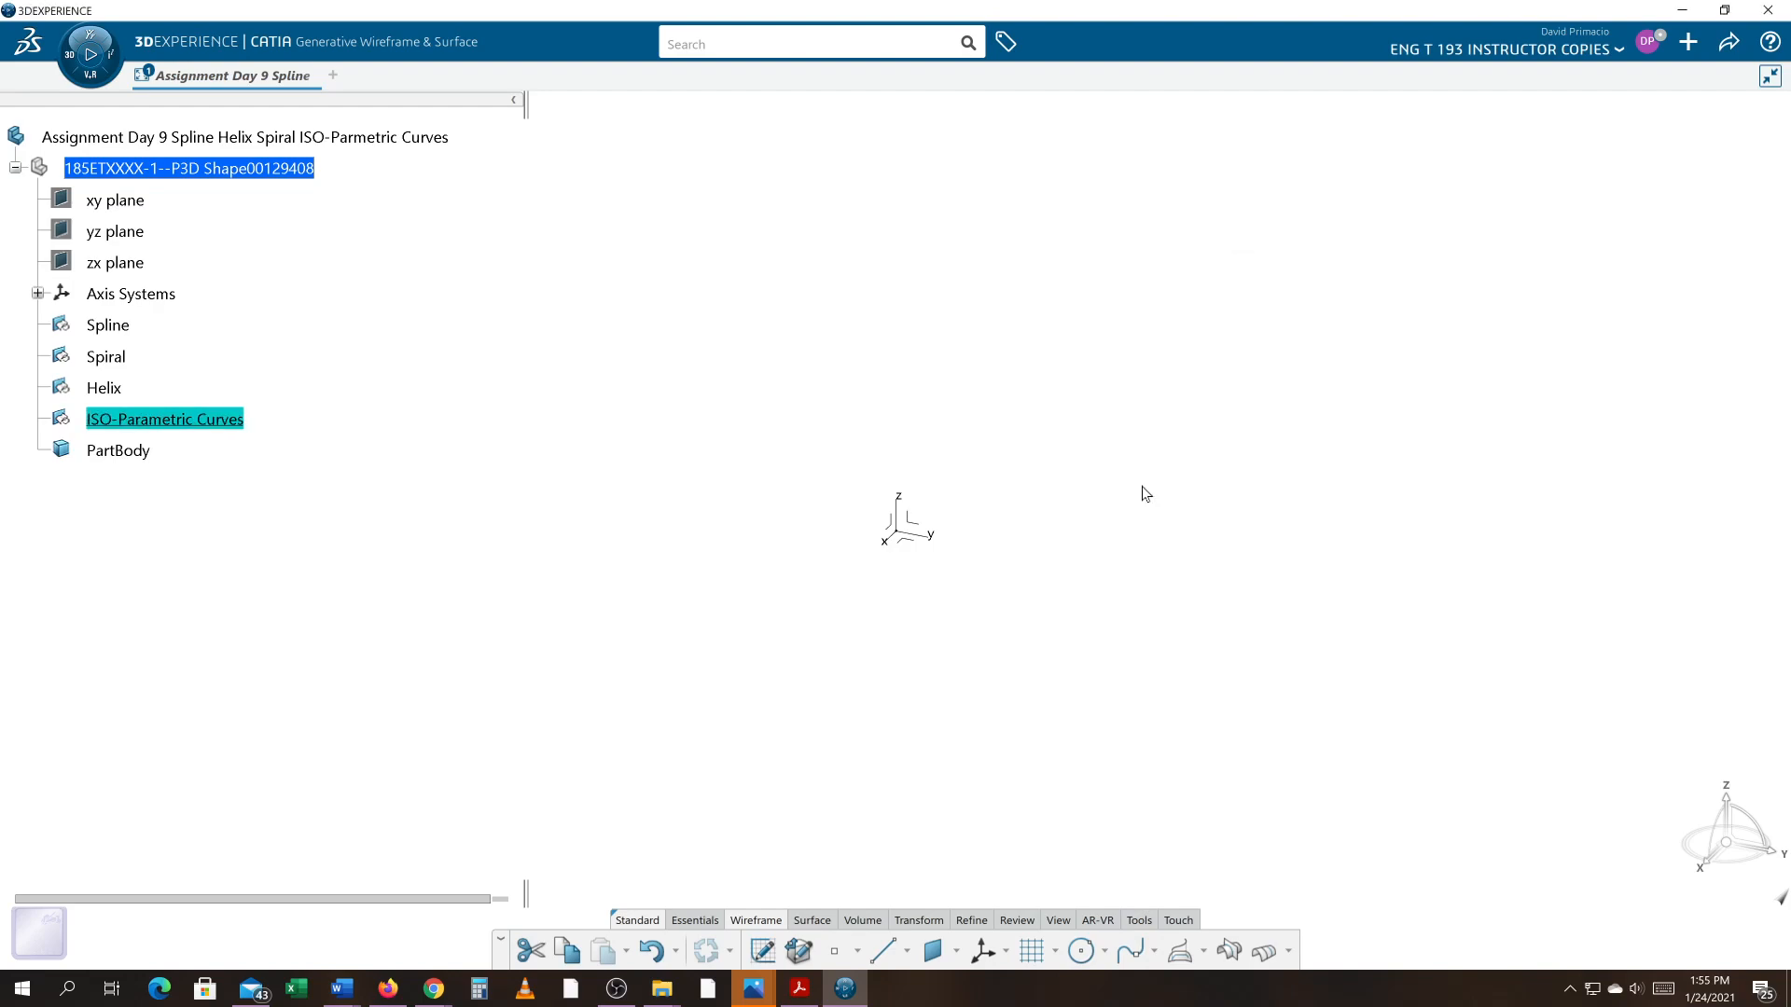
pyautogui.click(513, 474)
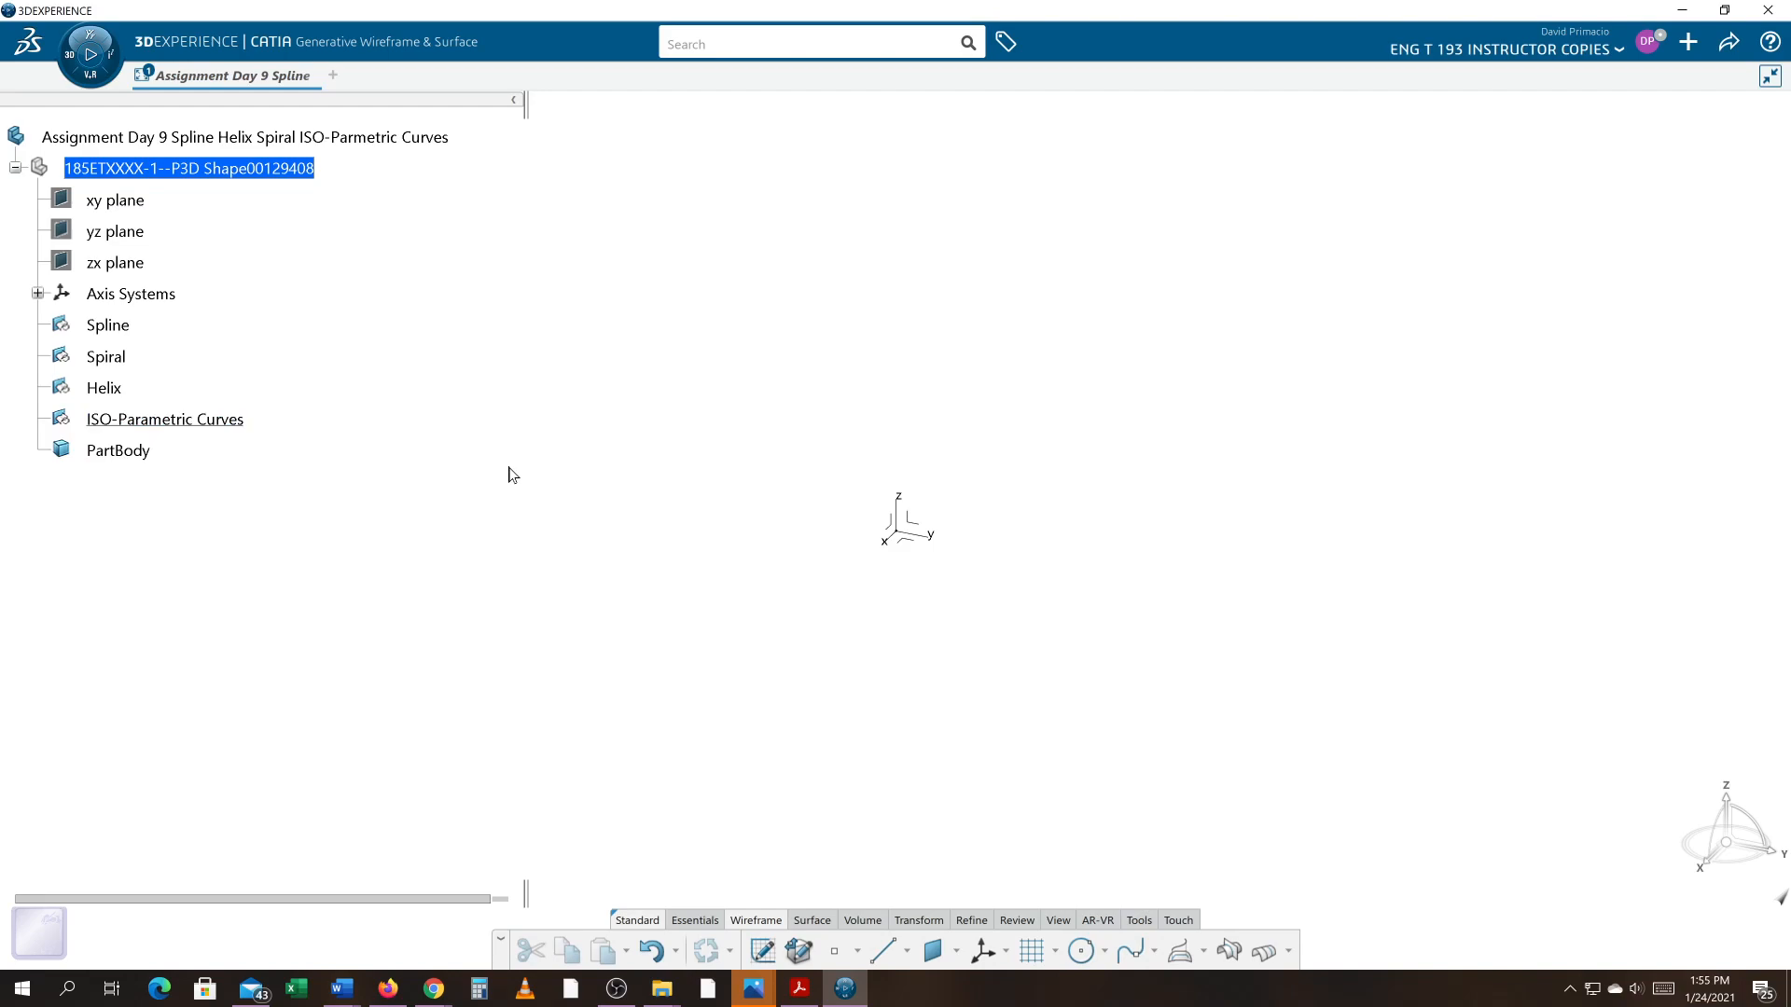
# - Define the Spline geometrical set as the in-work object
pyautogui.click(119, 325)
pyautogui.rightClick(119, 325)
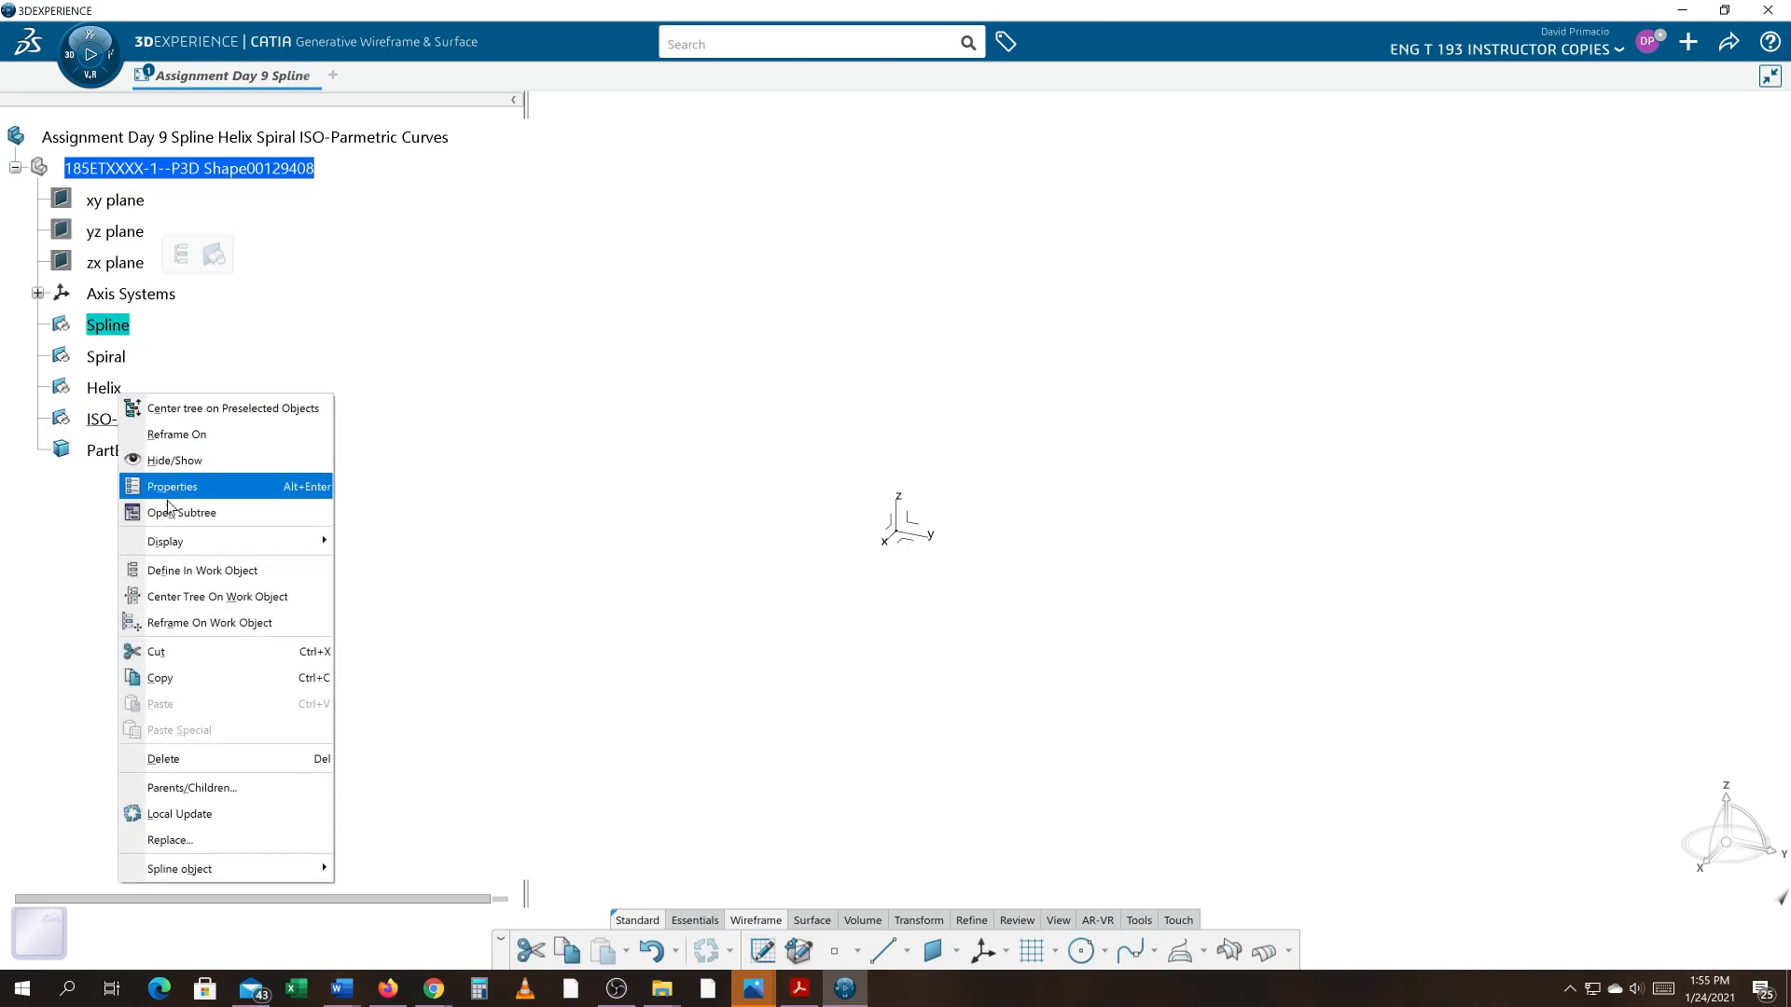
pyautogui.click(182, 570)
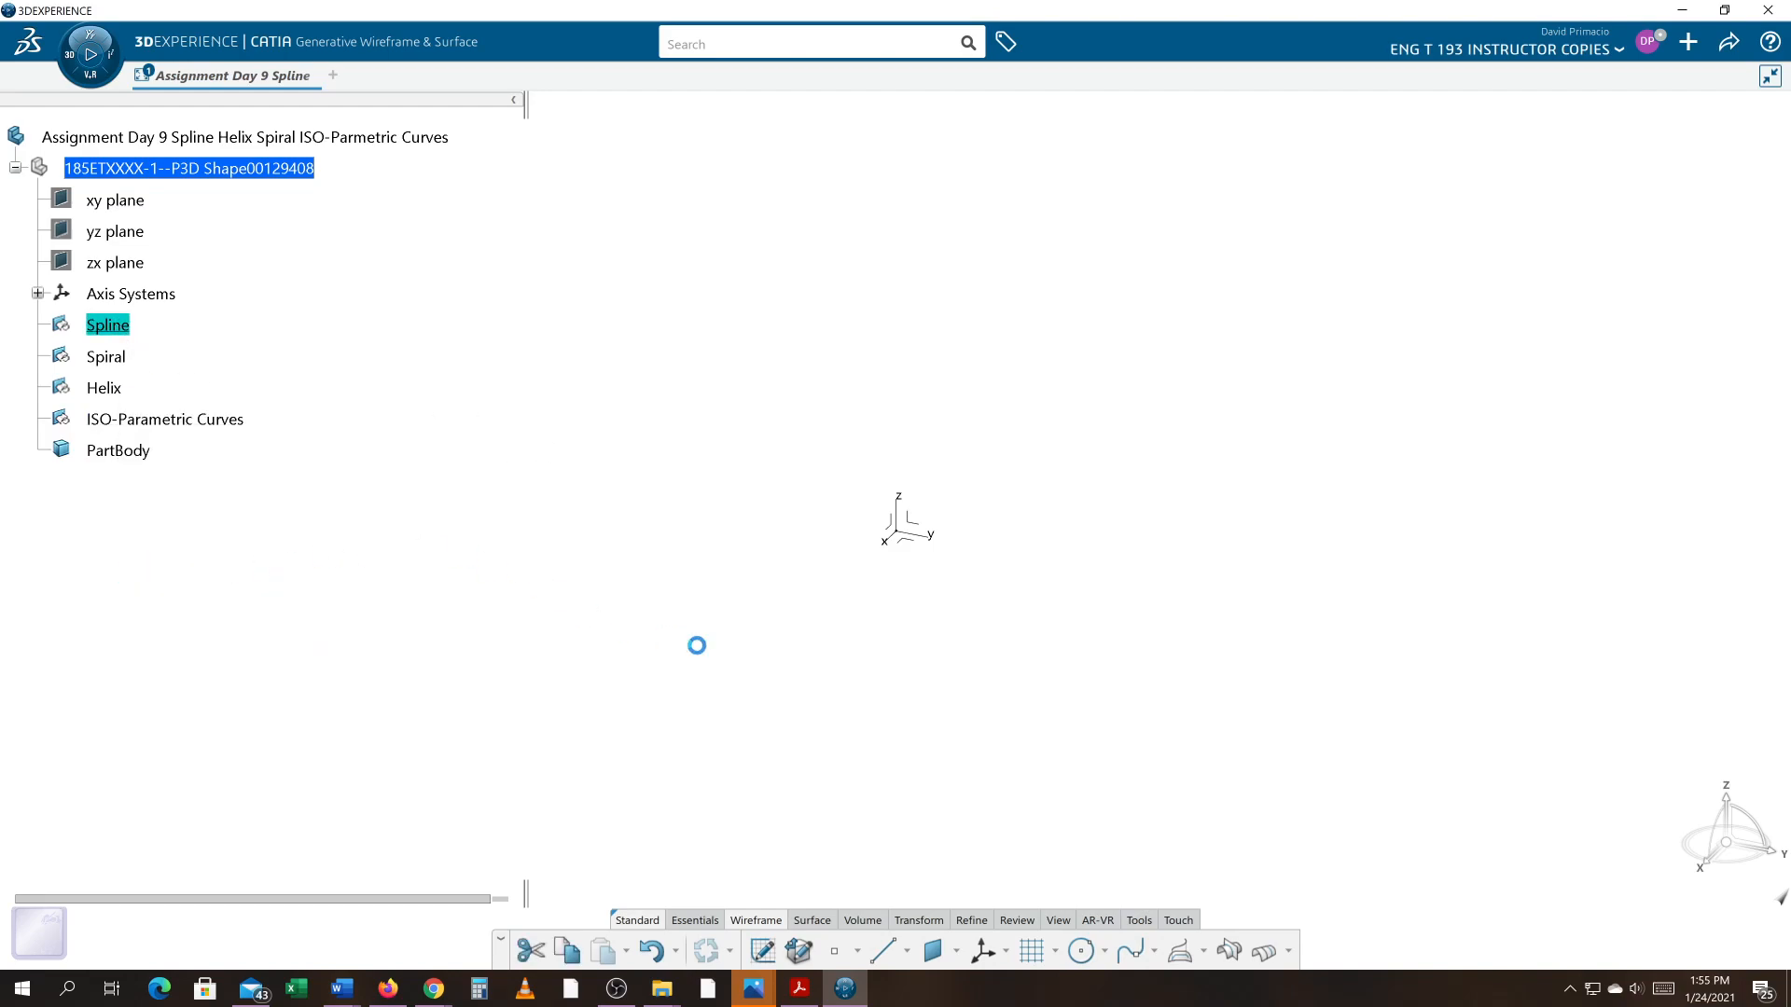
# - Start a spline and create its first point on the YZ plane at about H -1.3 in, V 1.47 in
pyautogui.click(1130, 953)
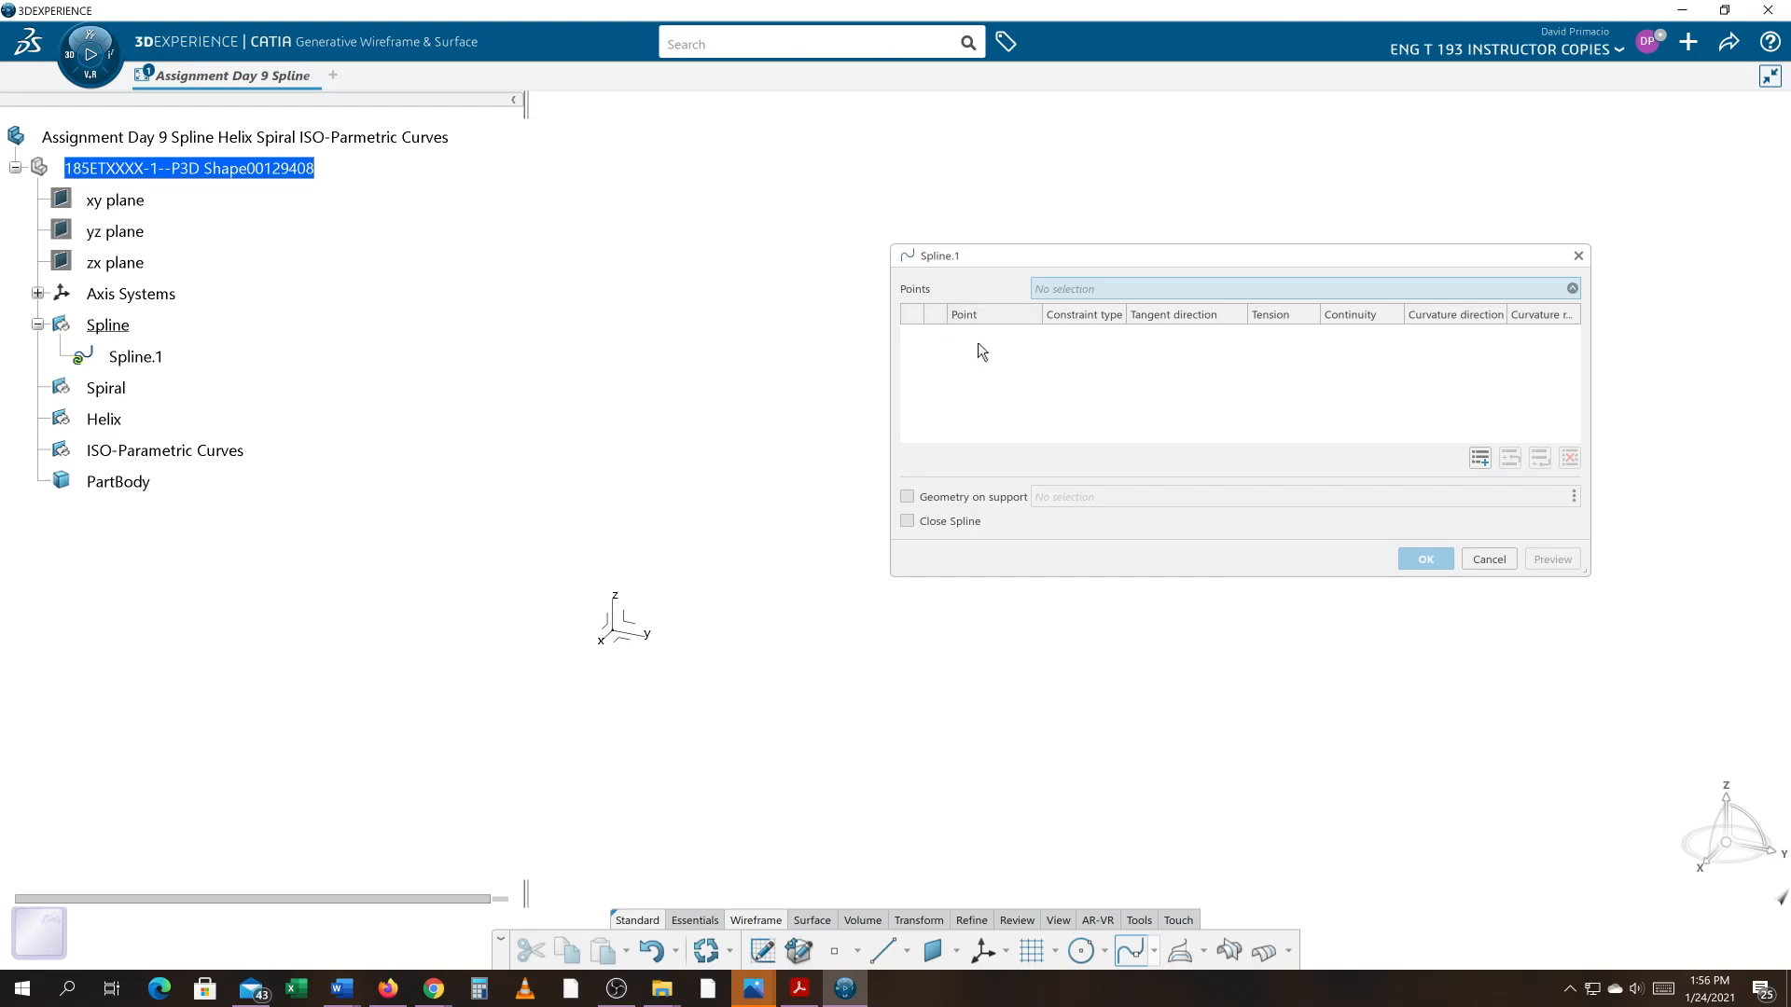
pyautogui.click(1482, 458)
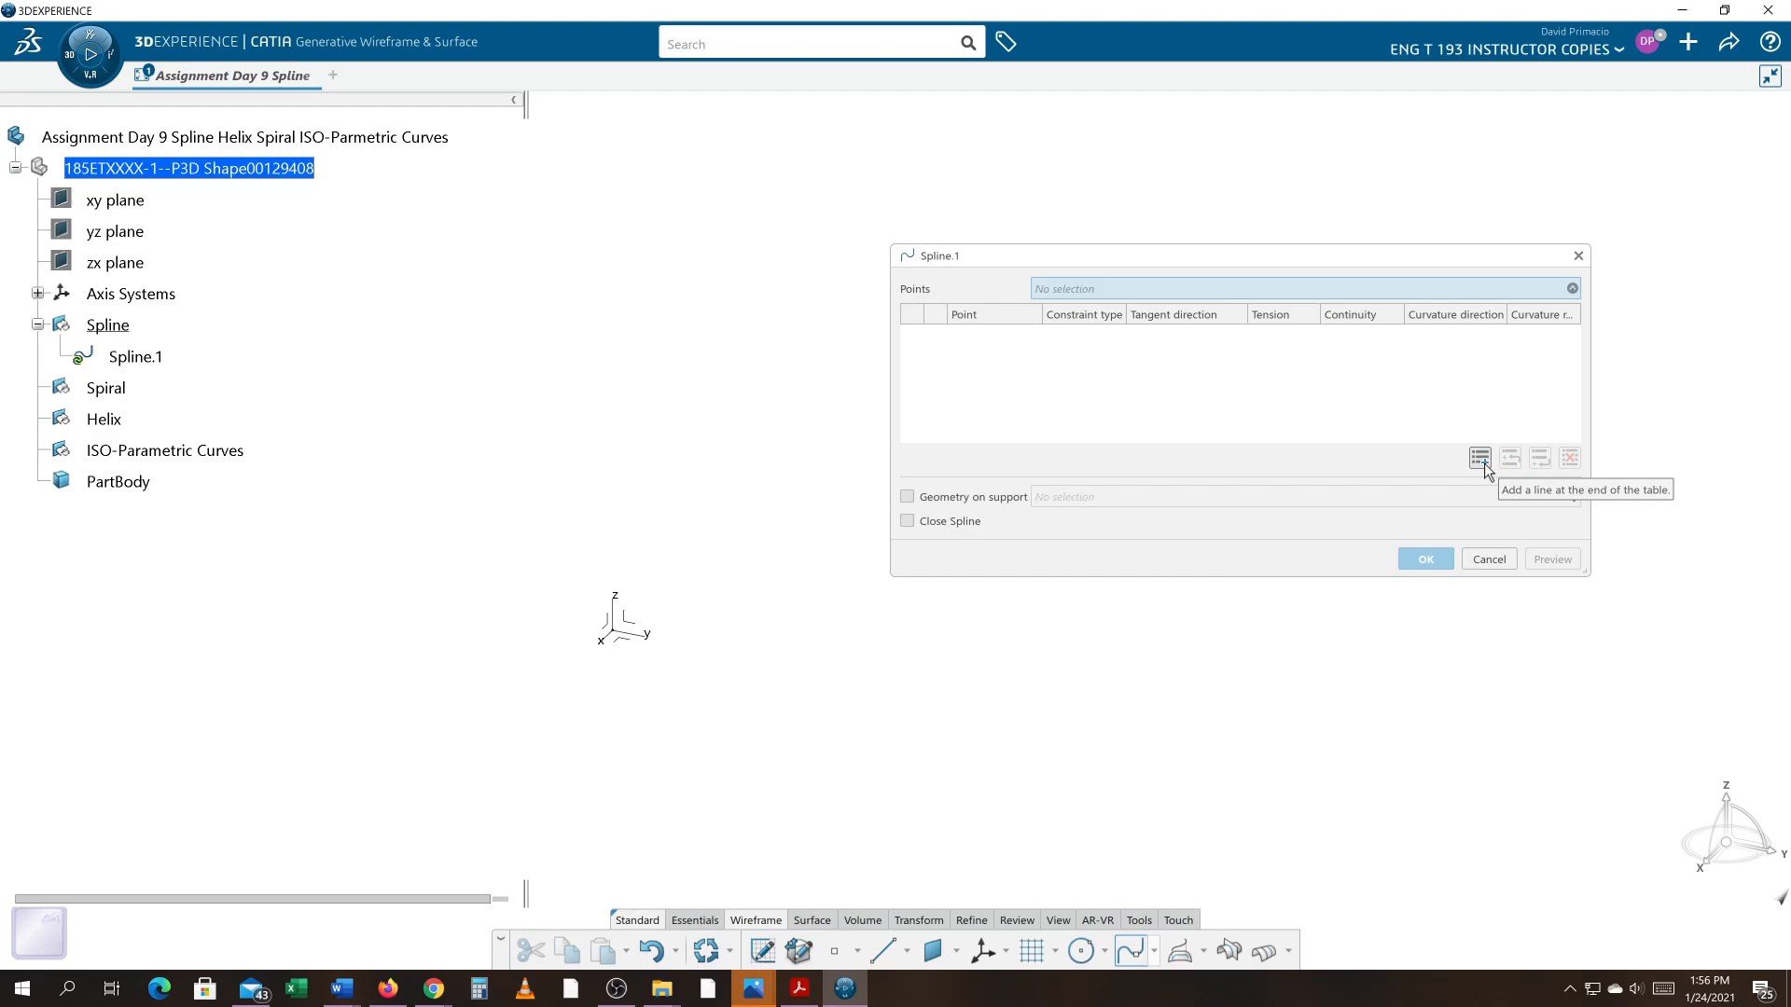
pyautogui.click(1481, 459)
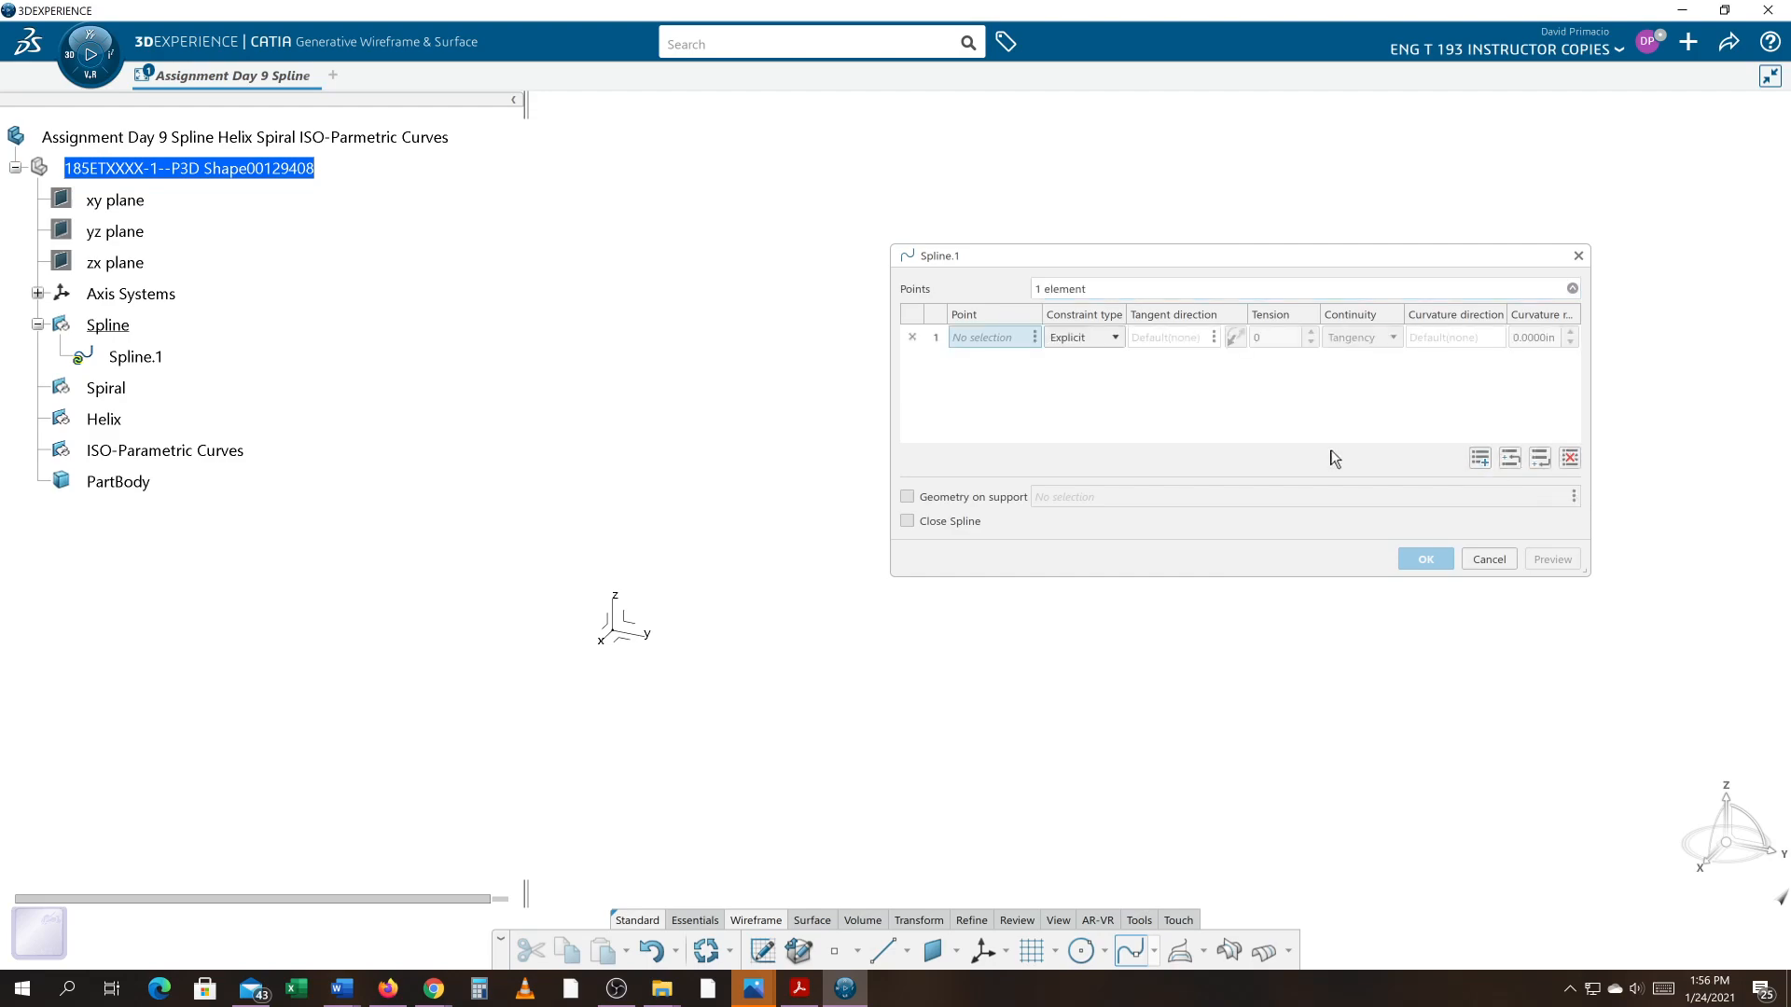
pyautogui.rightClick(992, 336)
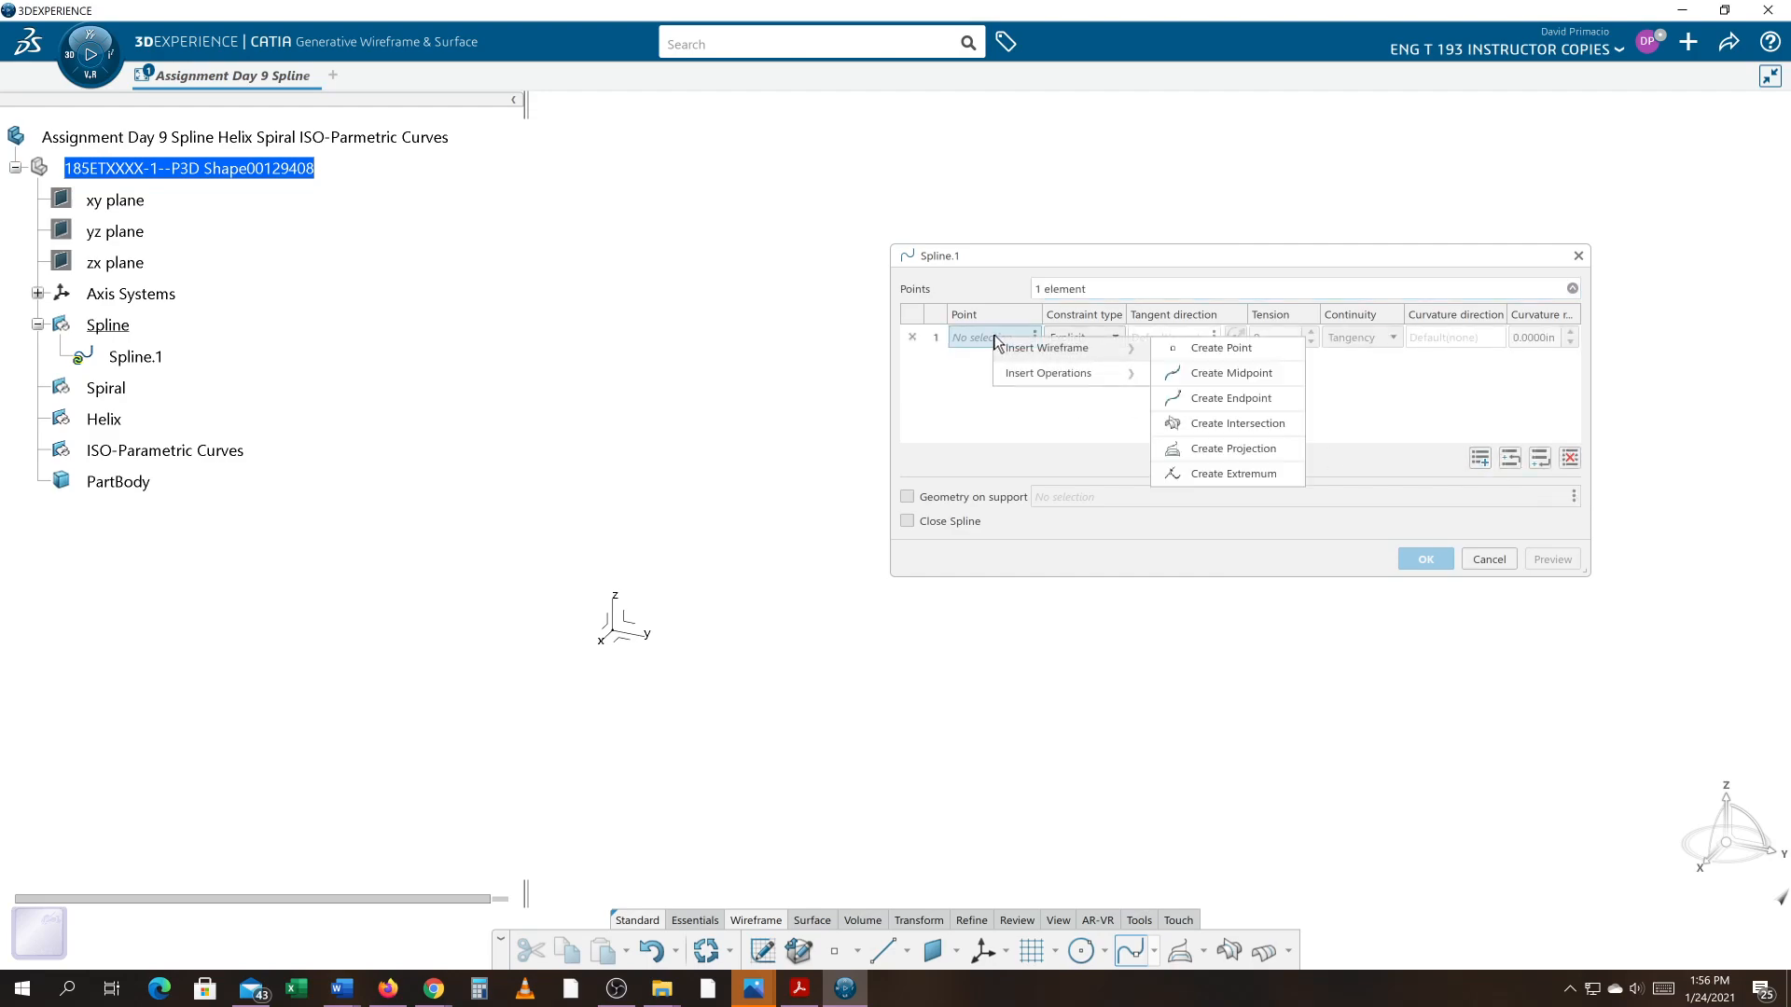
pyautogui.click(1227, 349)
pyautogui.click(780, 194)
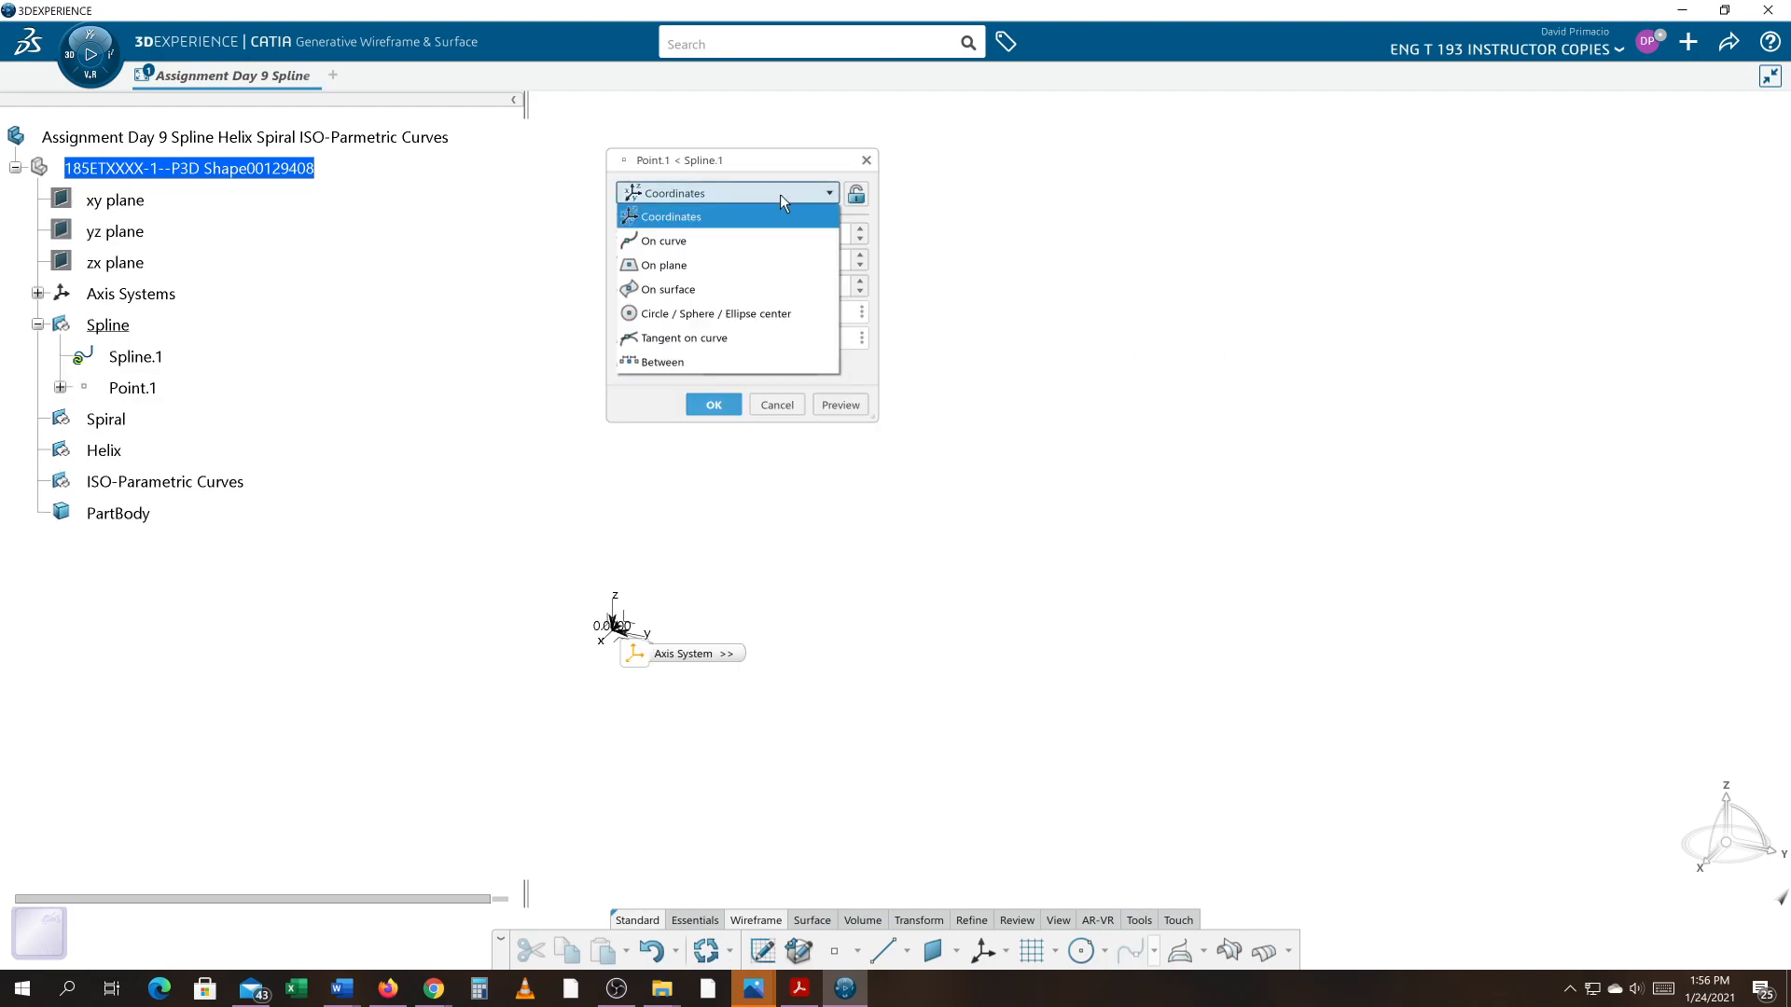
pyautogui.click(719, 265)
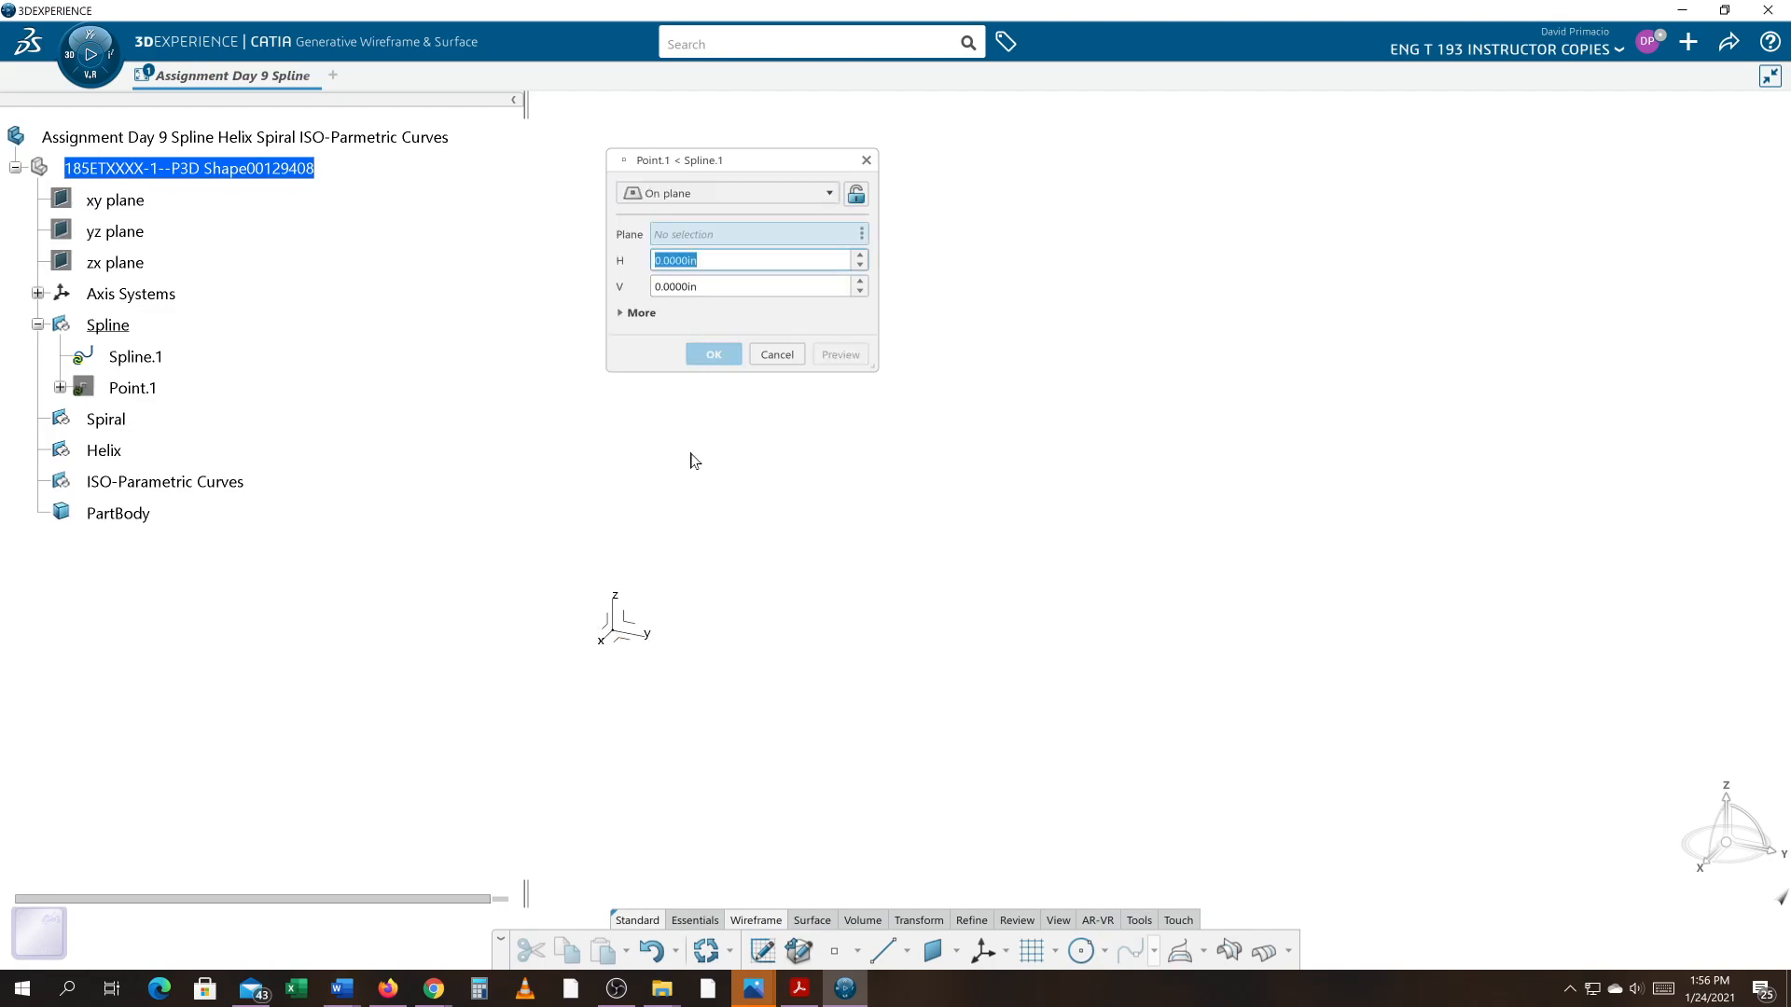
pyautogui.click(642, 627)
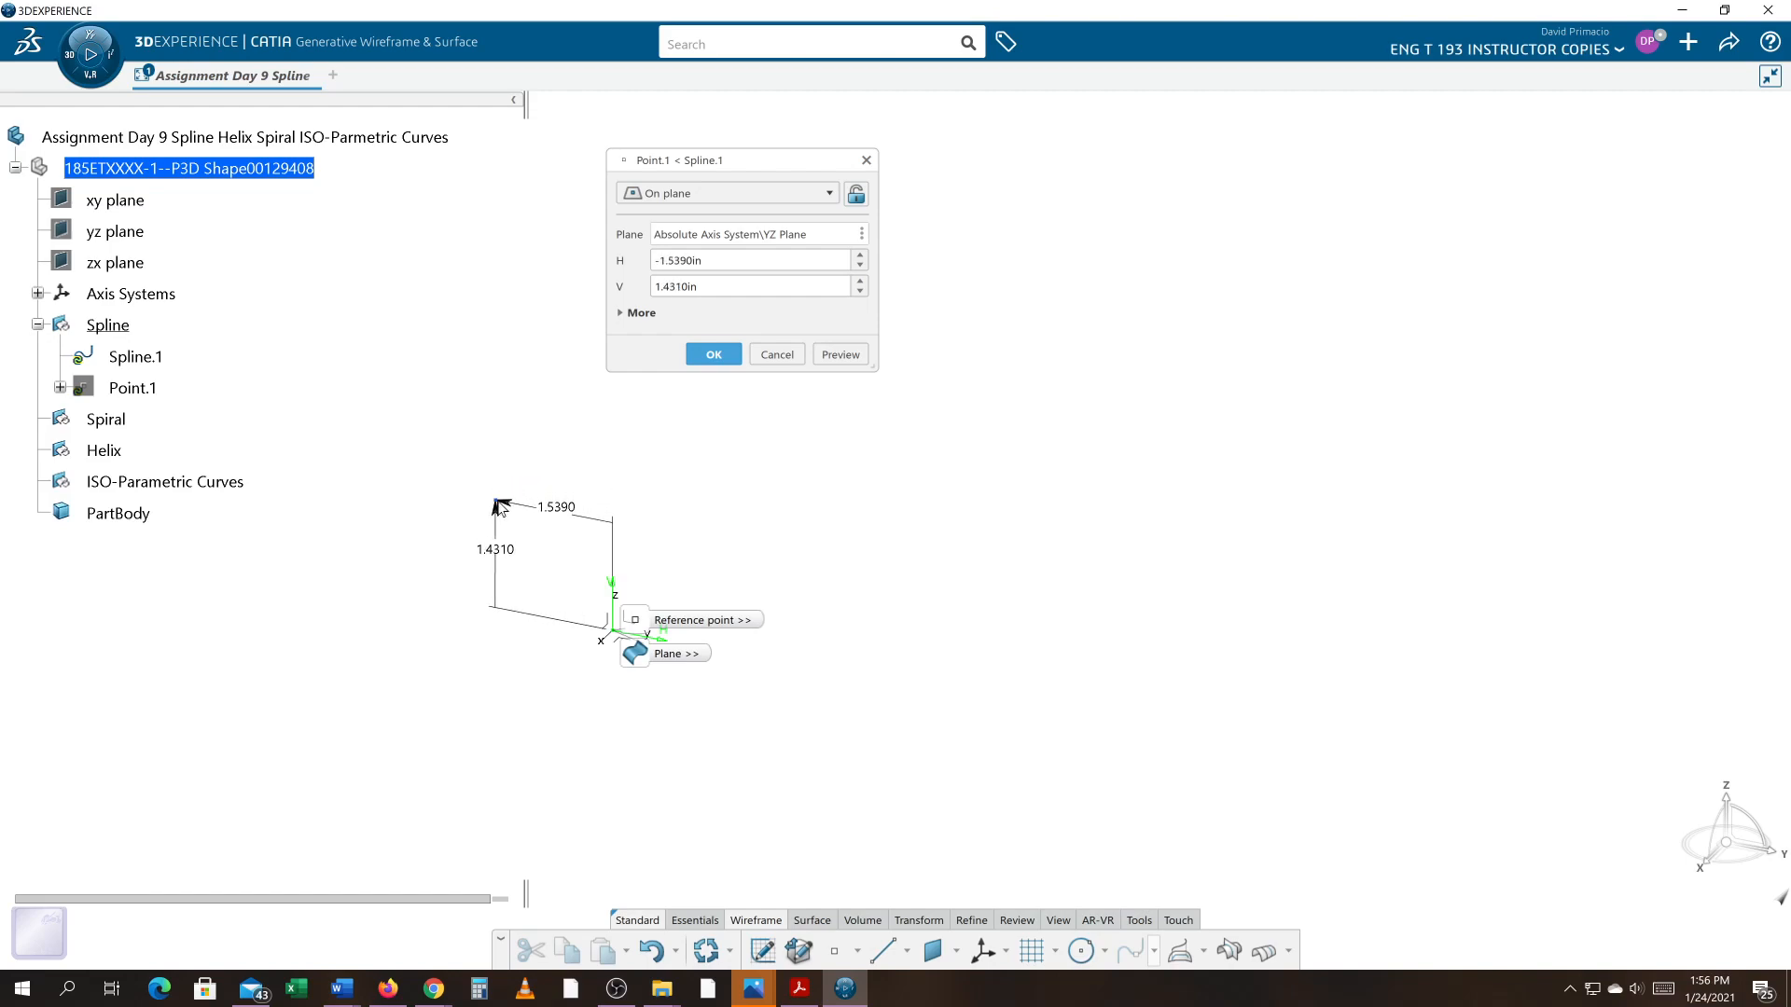
pyautogui.click(514, 502)
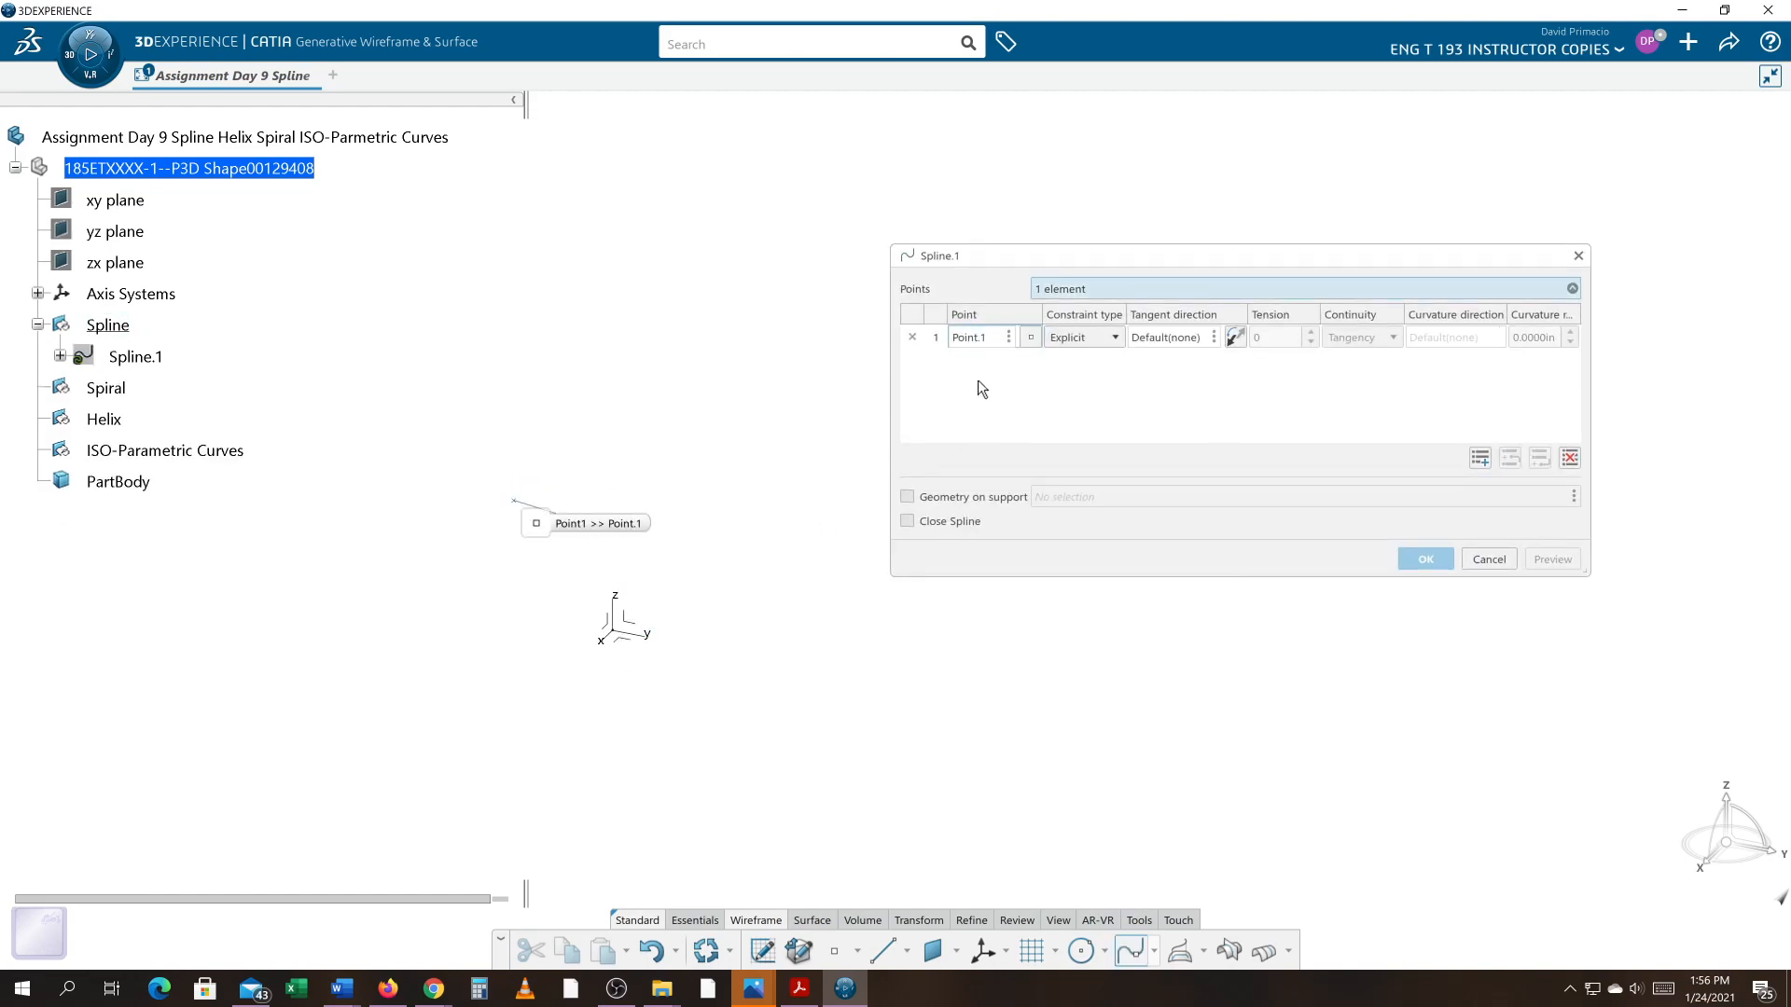
# - Add a second spline point on the YZ plane at about H 2.35 in, V 2.98 in
pyautogui.click(1481, 457)
pyautogui.rightClick(990, 363)
pyautogui.moveTo(1017, 371)
pyautogui.click(1212, 371)
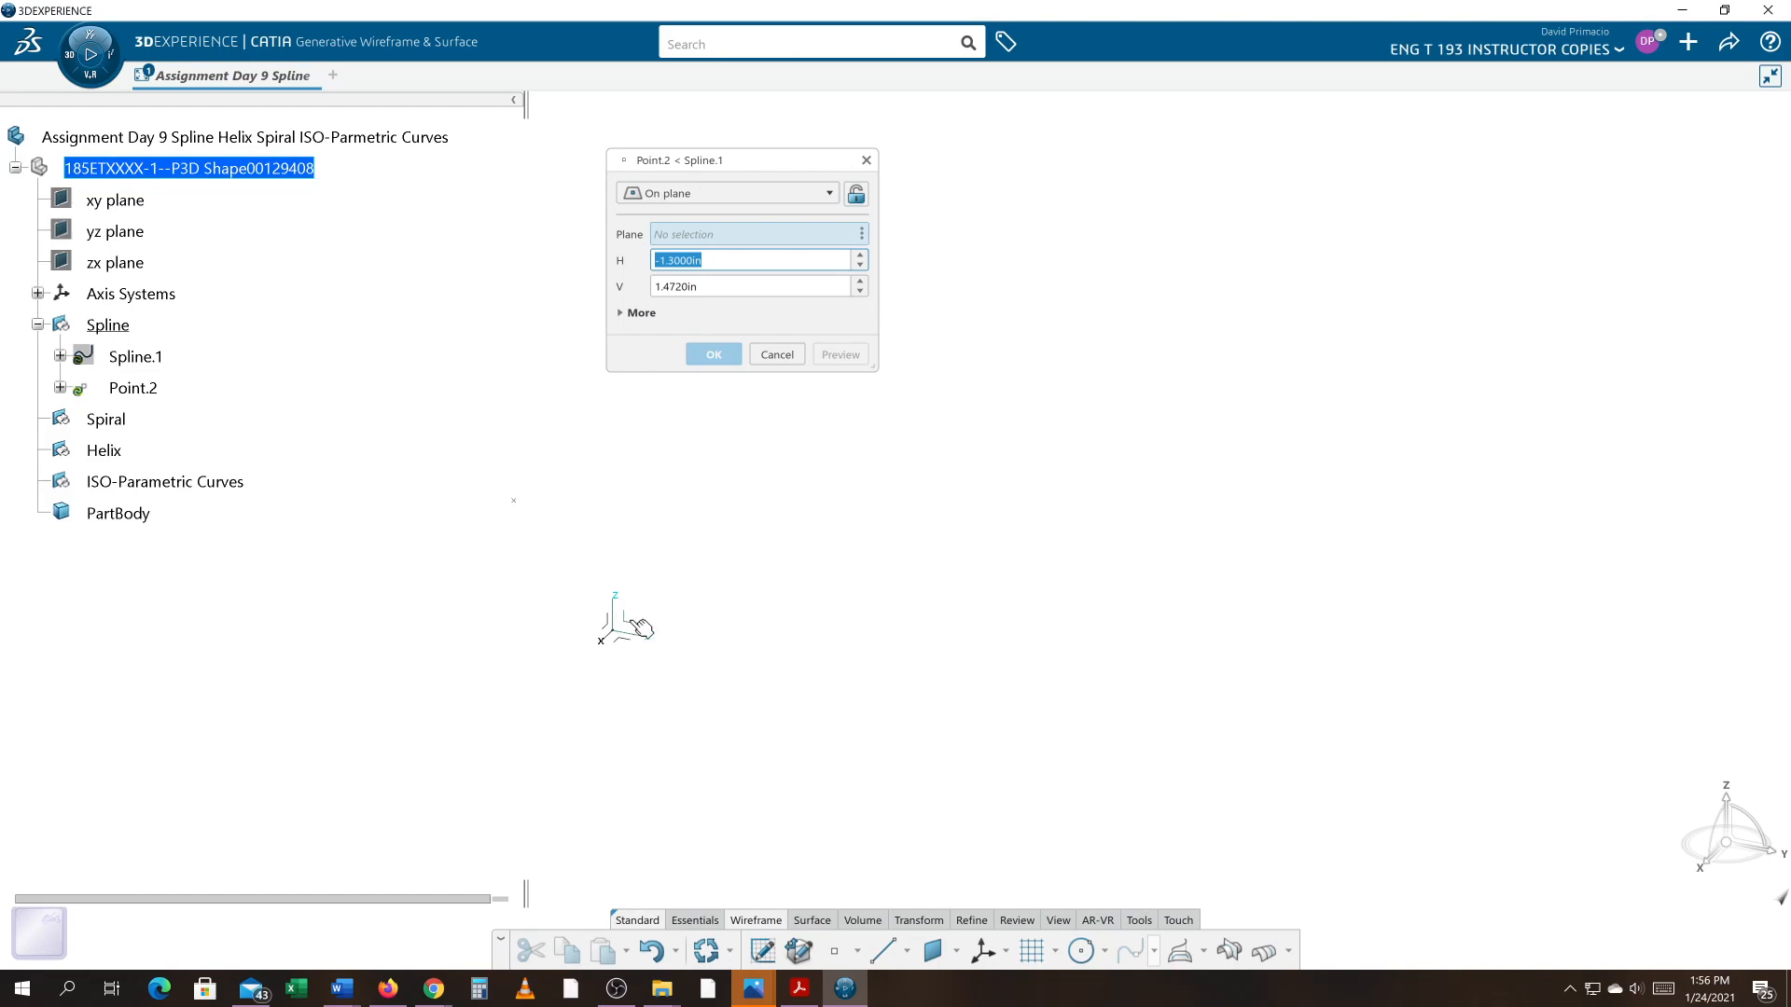
pyautogui.click(642, 626)
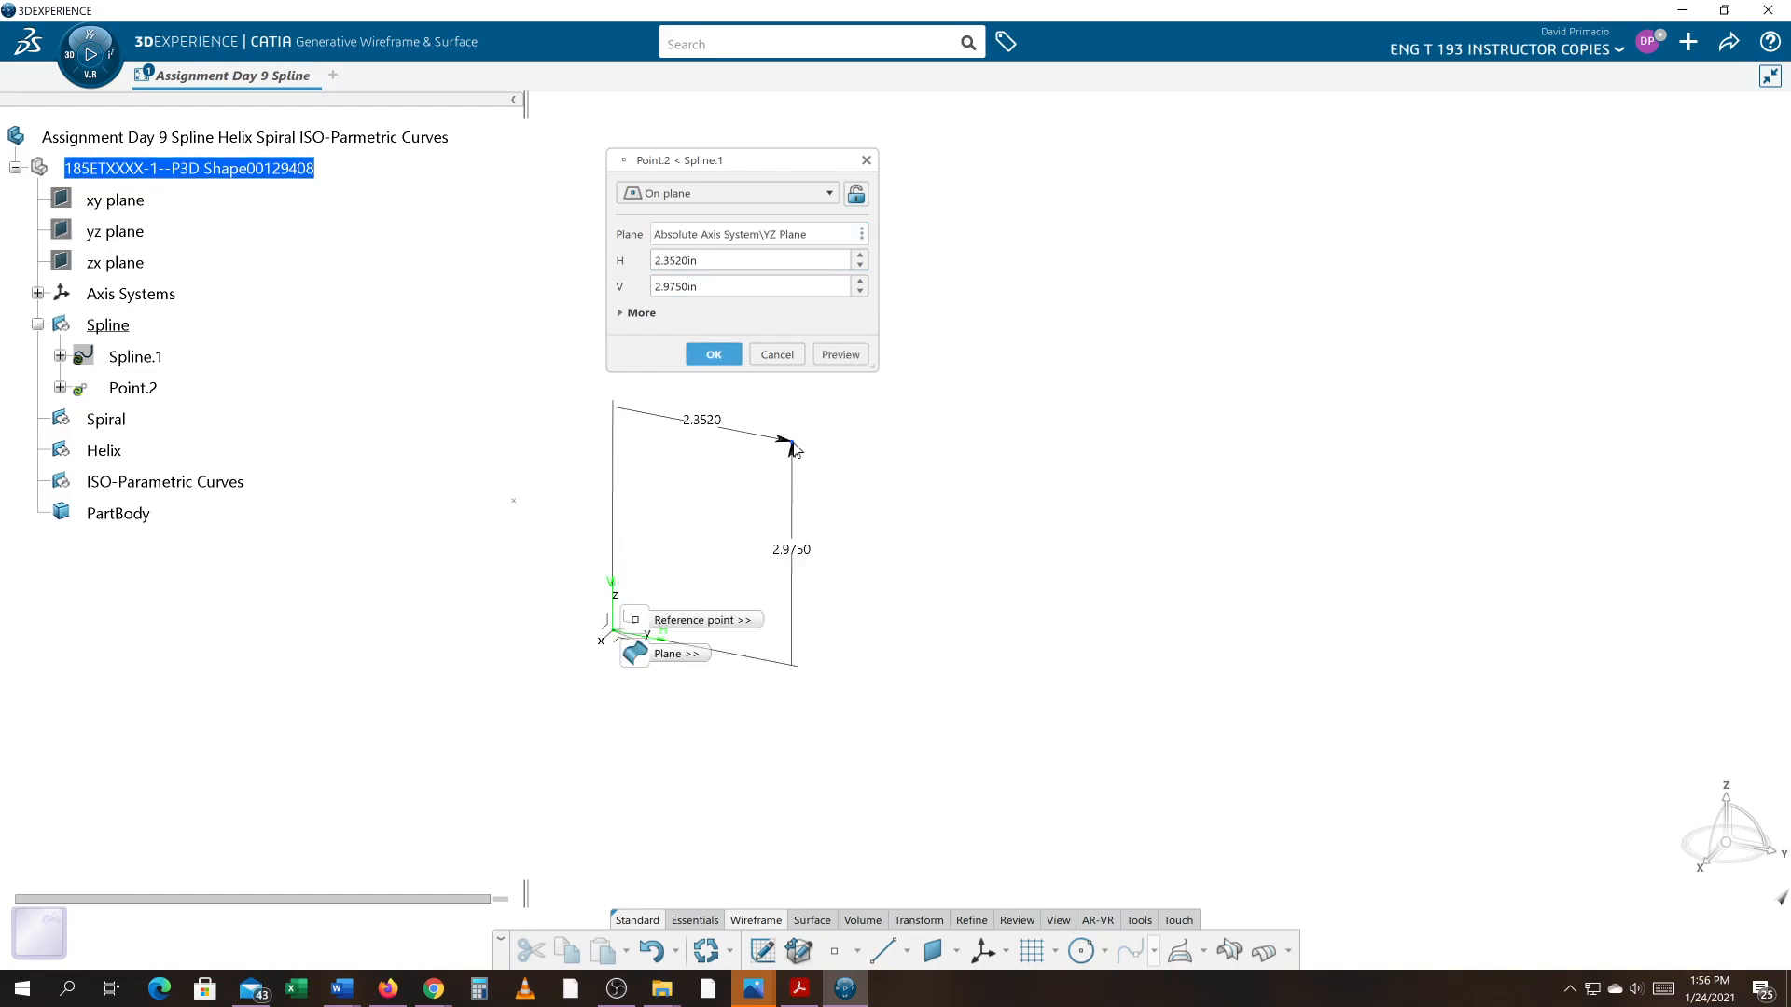
pyautogui.click(791, 446)
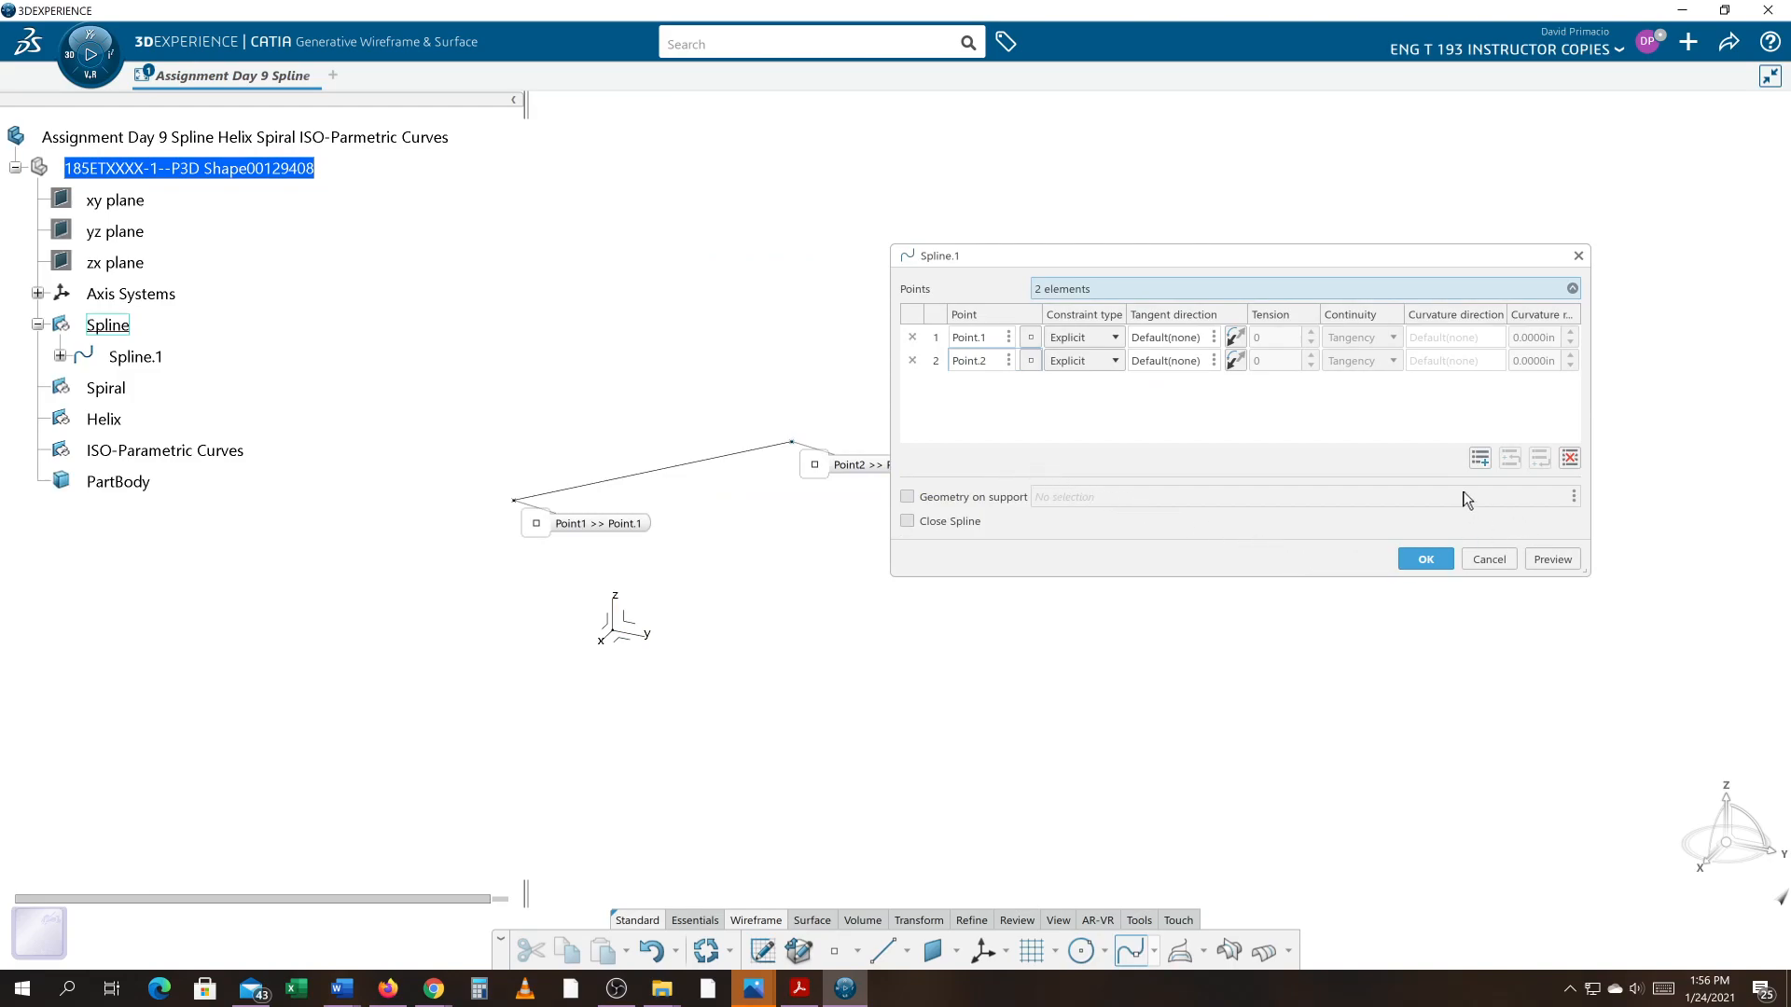
# - Add a third spline point on the YZ plane at about H 6.27 in, V 2.47 in
pyautogui.click(1481, 458)
pyautogui.rightClick(979, 387)
pyautogui.moveTo(1006, 403)
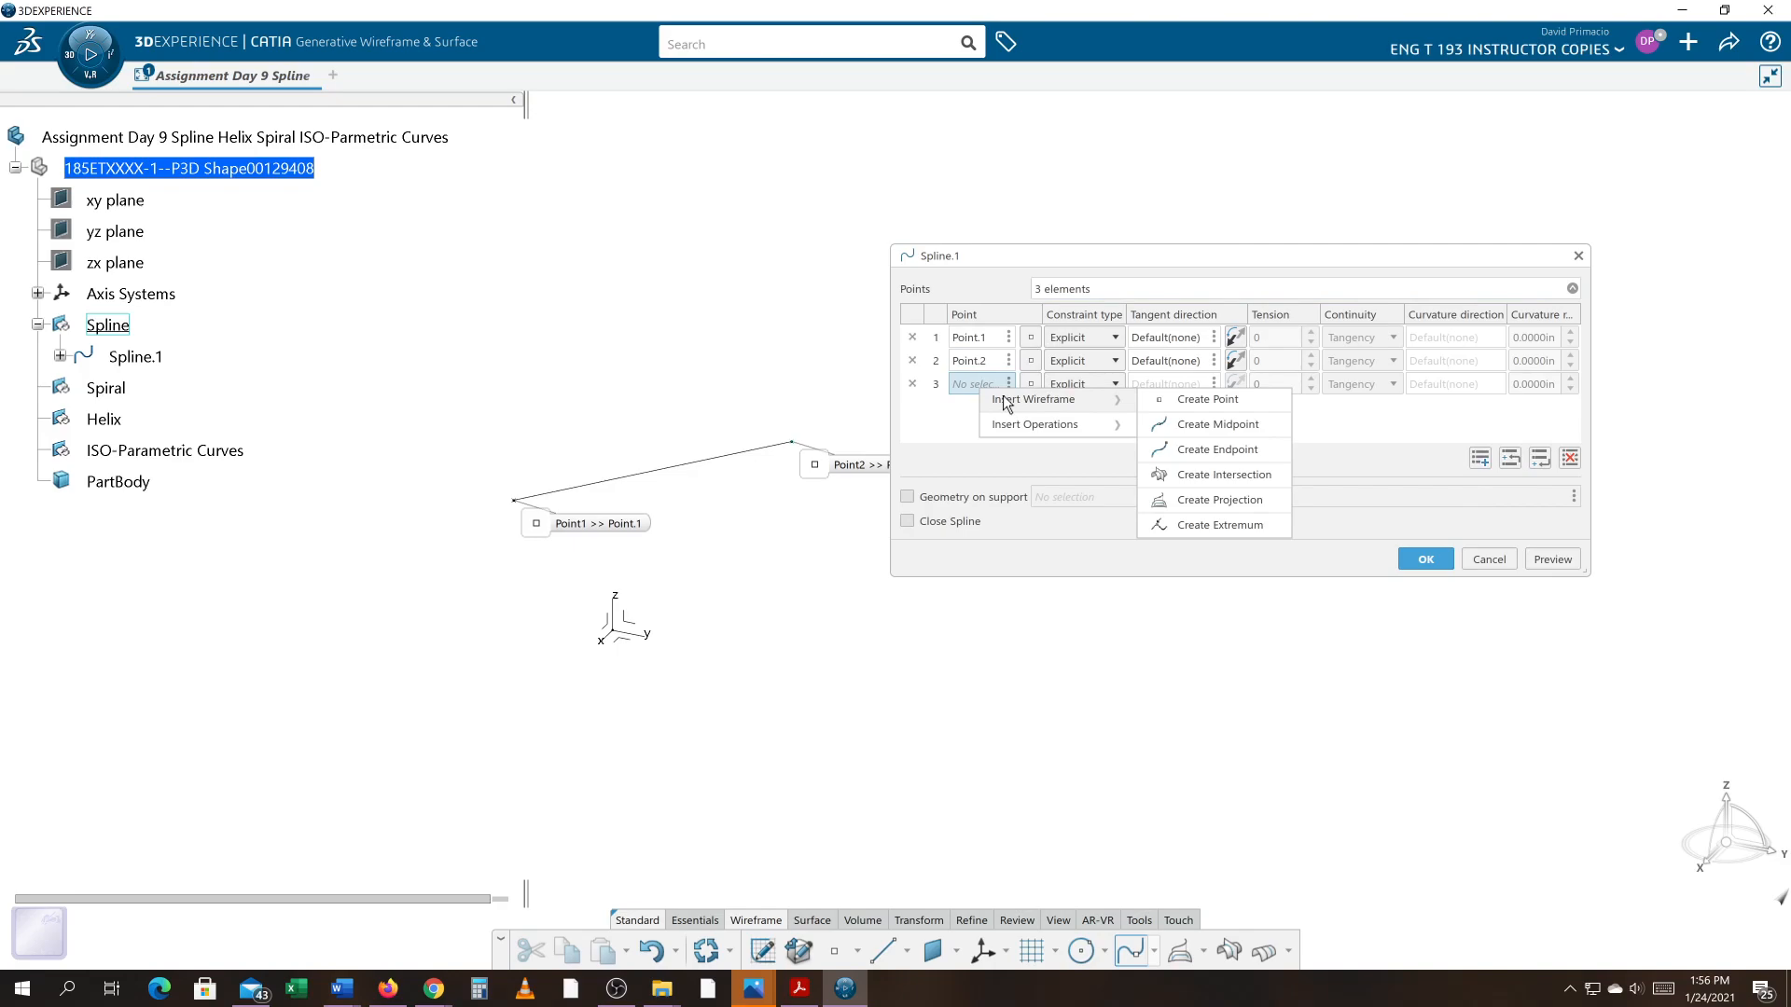
pyautogui.click(1194, 401)
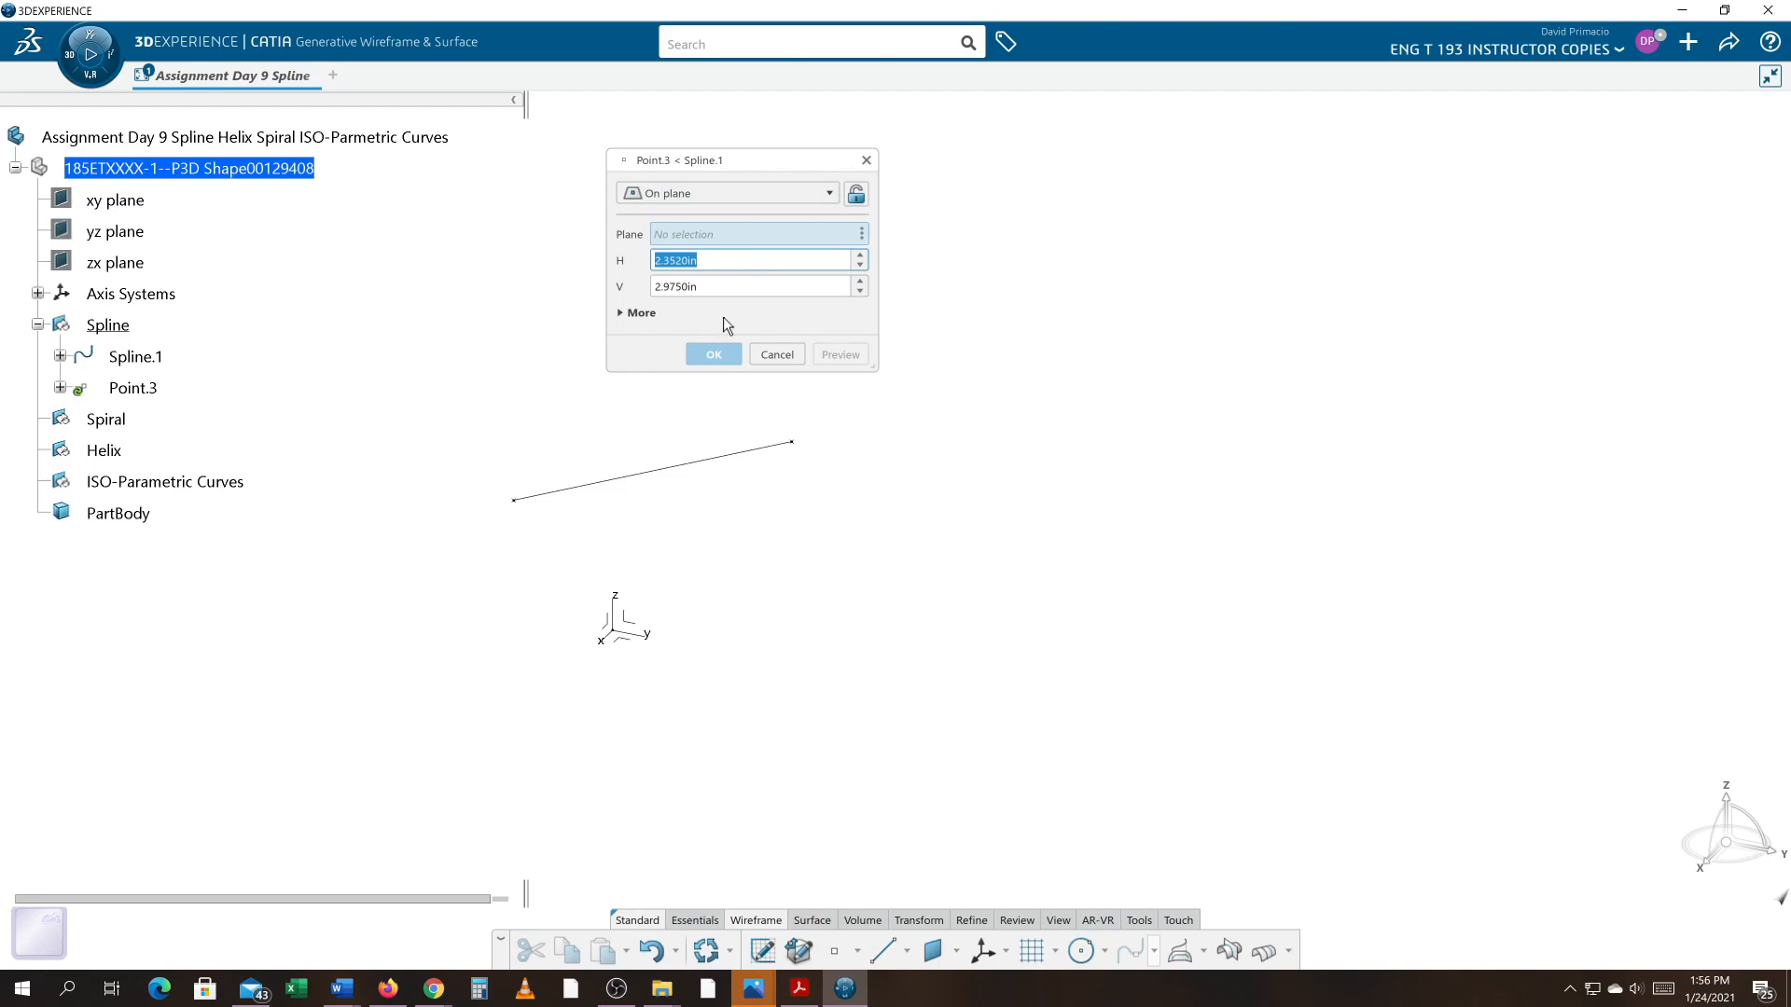
pyautogui.click(627, 631)
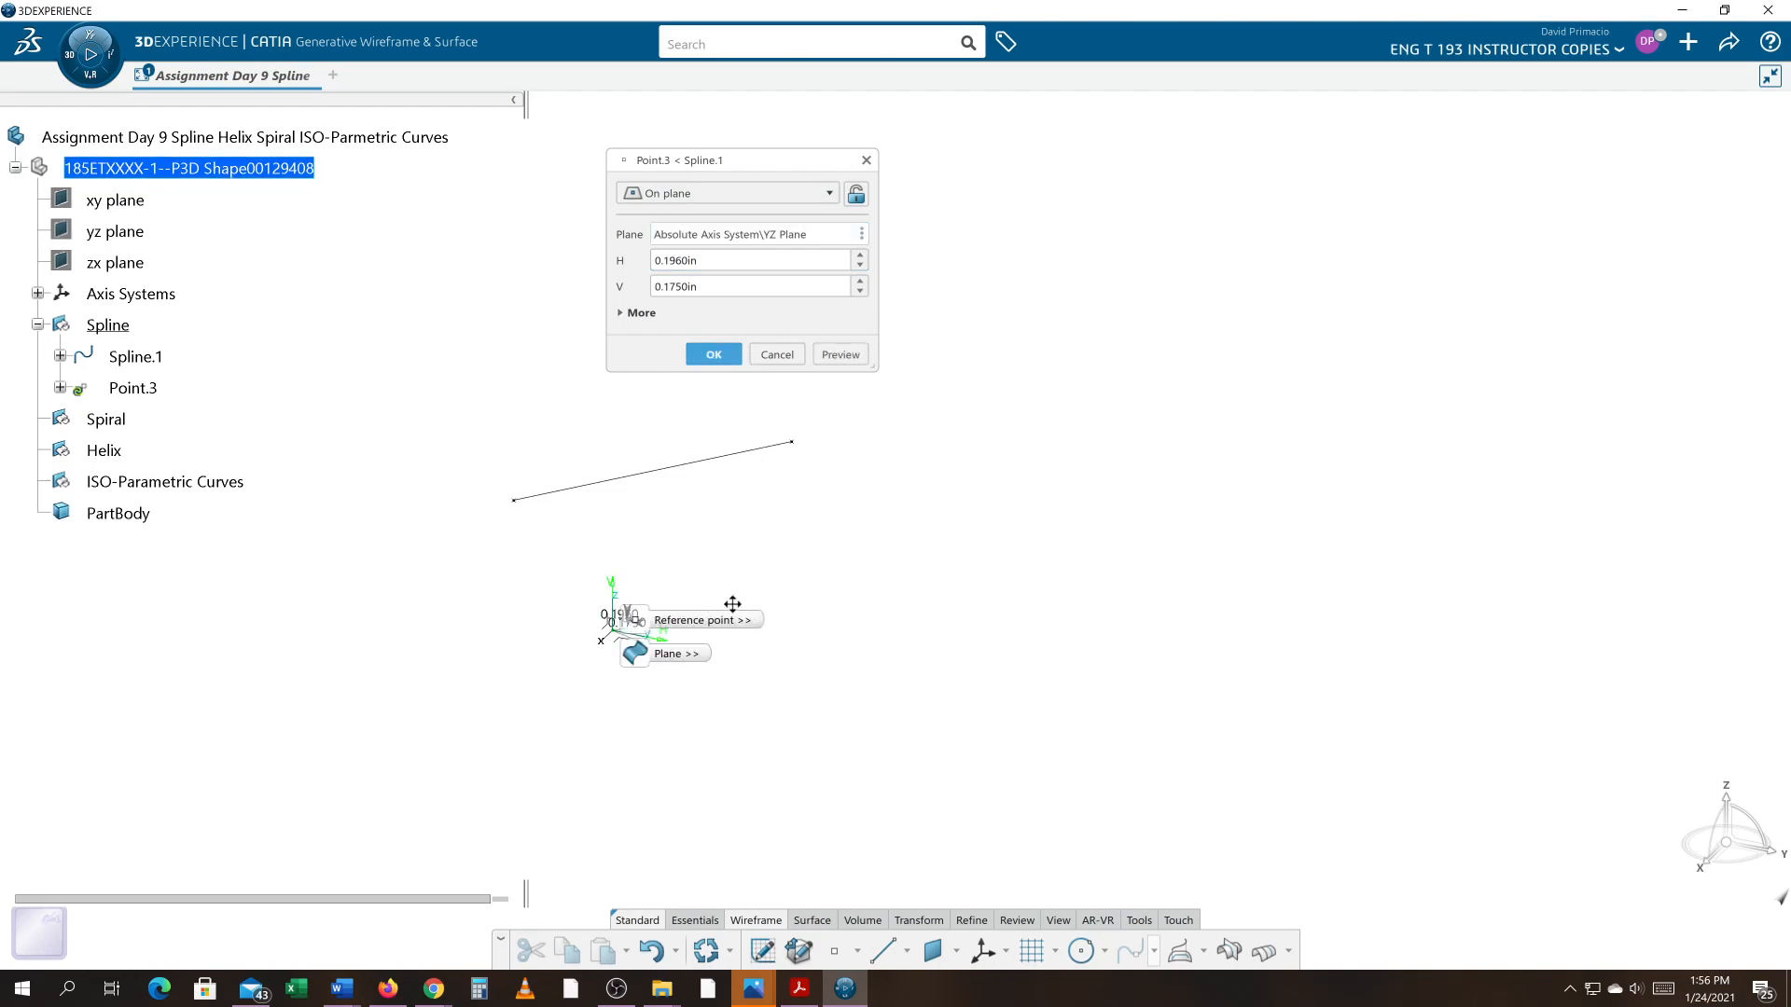
pyautogui.click(1082, 536)
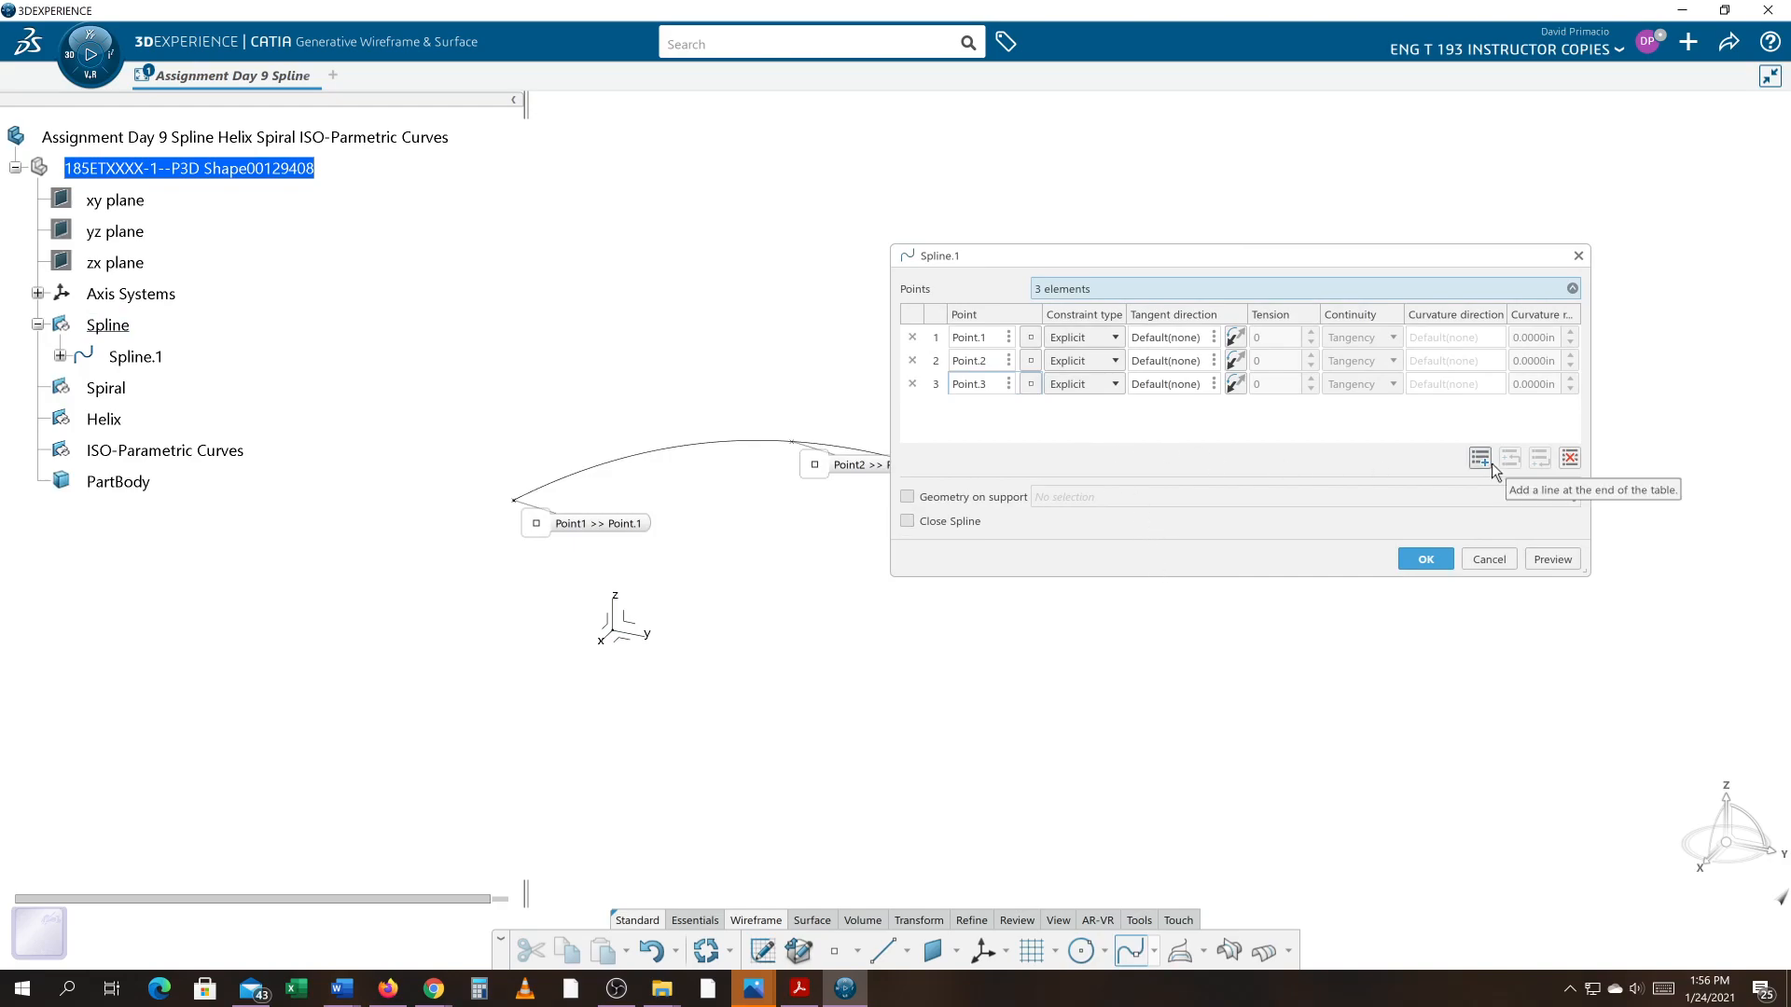
# - Add a fourth spline point on the YZ plane beyond the third one and complete the spline
pyautogui.click(1481, 458)
pyautogui.rightClick(979, 408)
pyautogui.moveTo(998, 420)
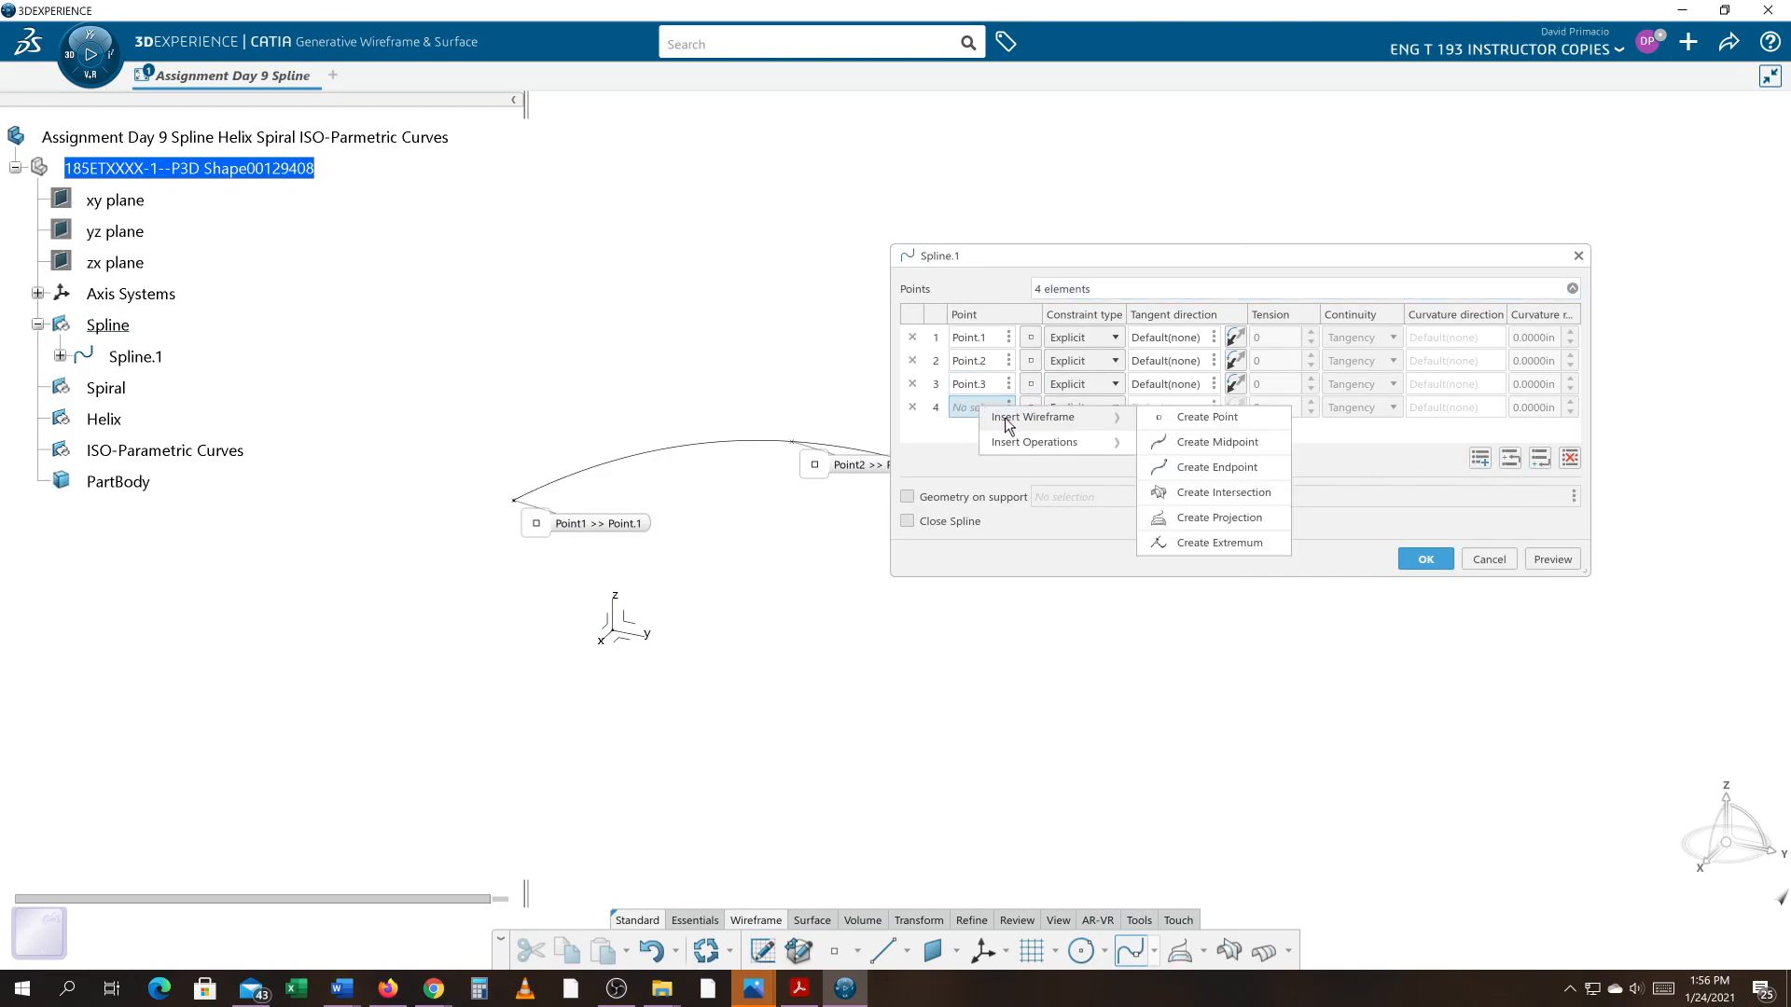
pyautogui.click(1145, 420)
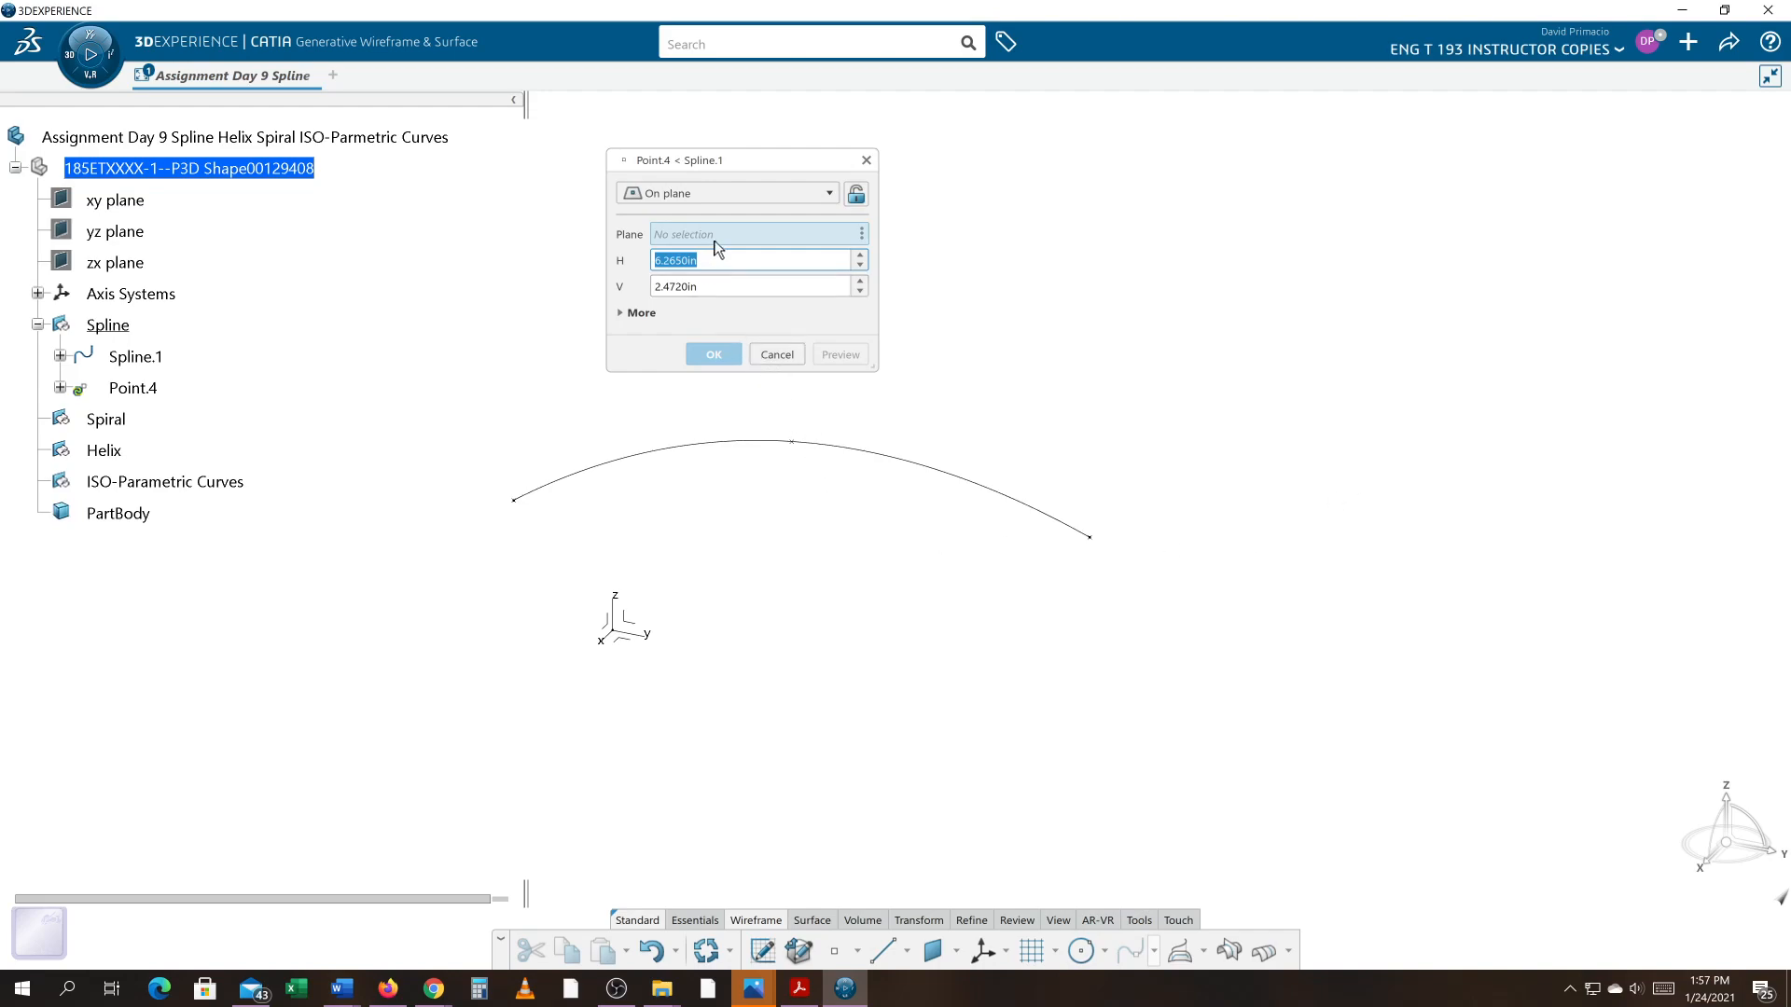
pyautogui.click(623, 623)
pyautogui.click(1304, 551)
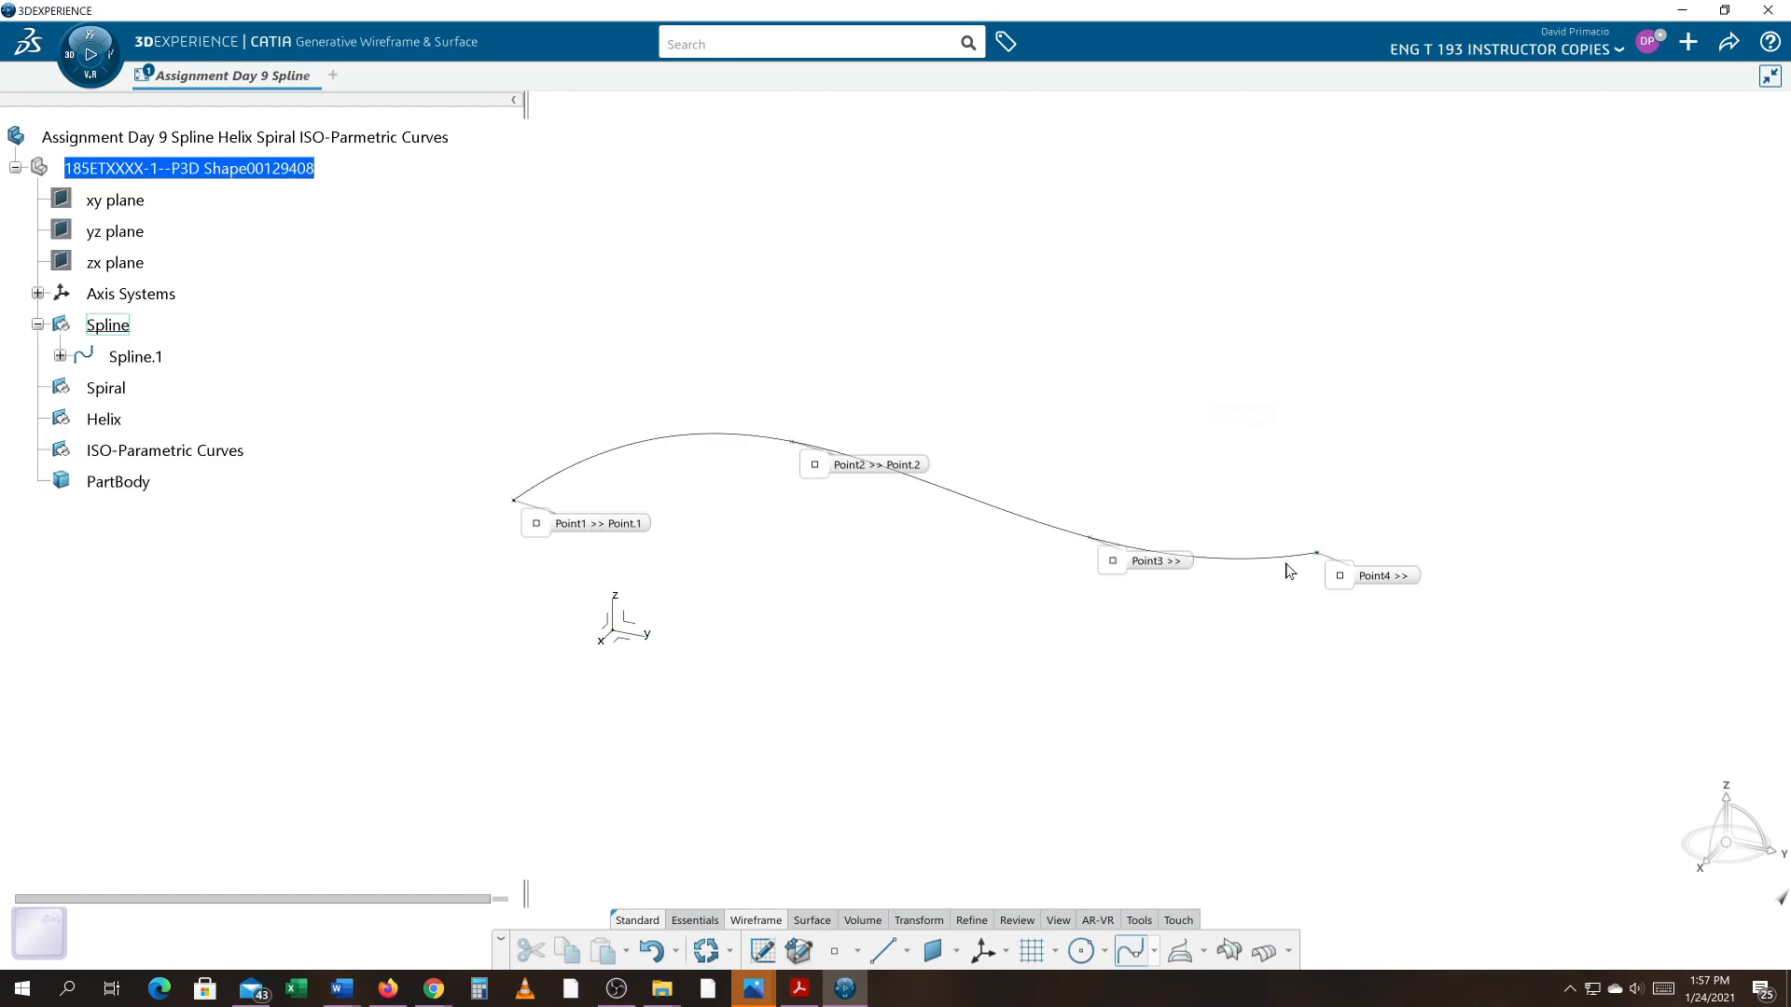
pyautogui.click(1425, 559)
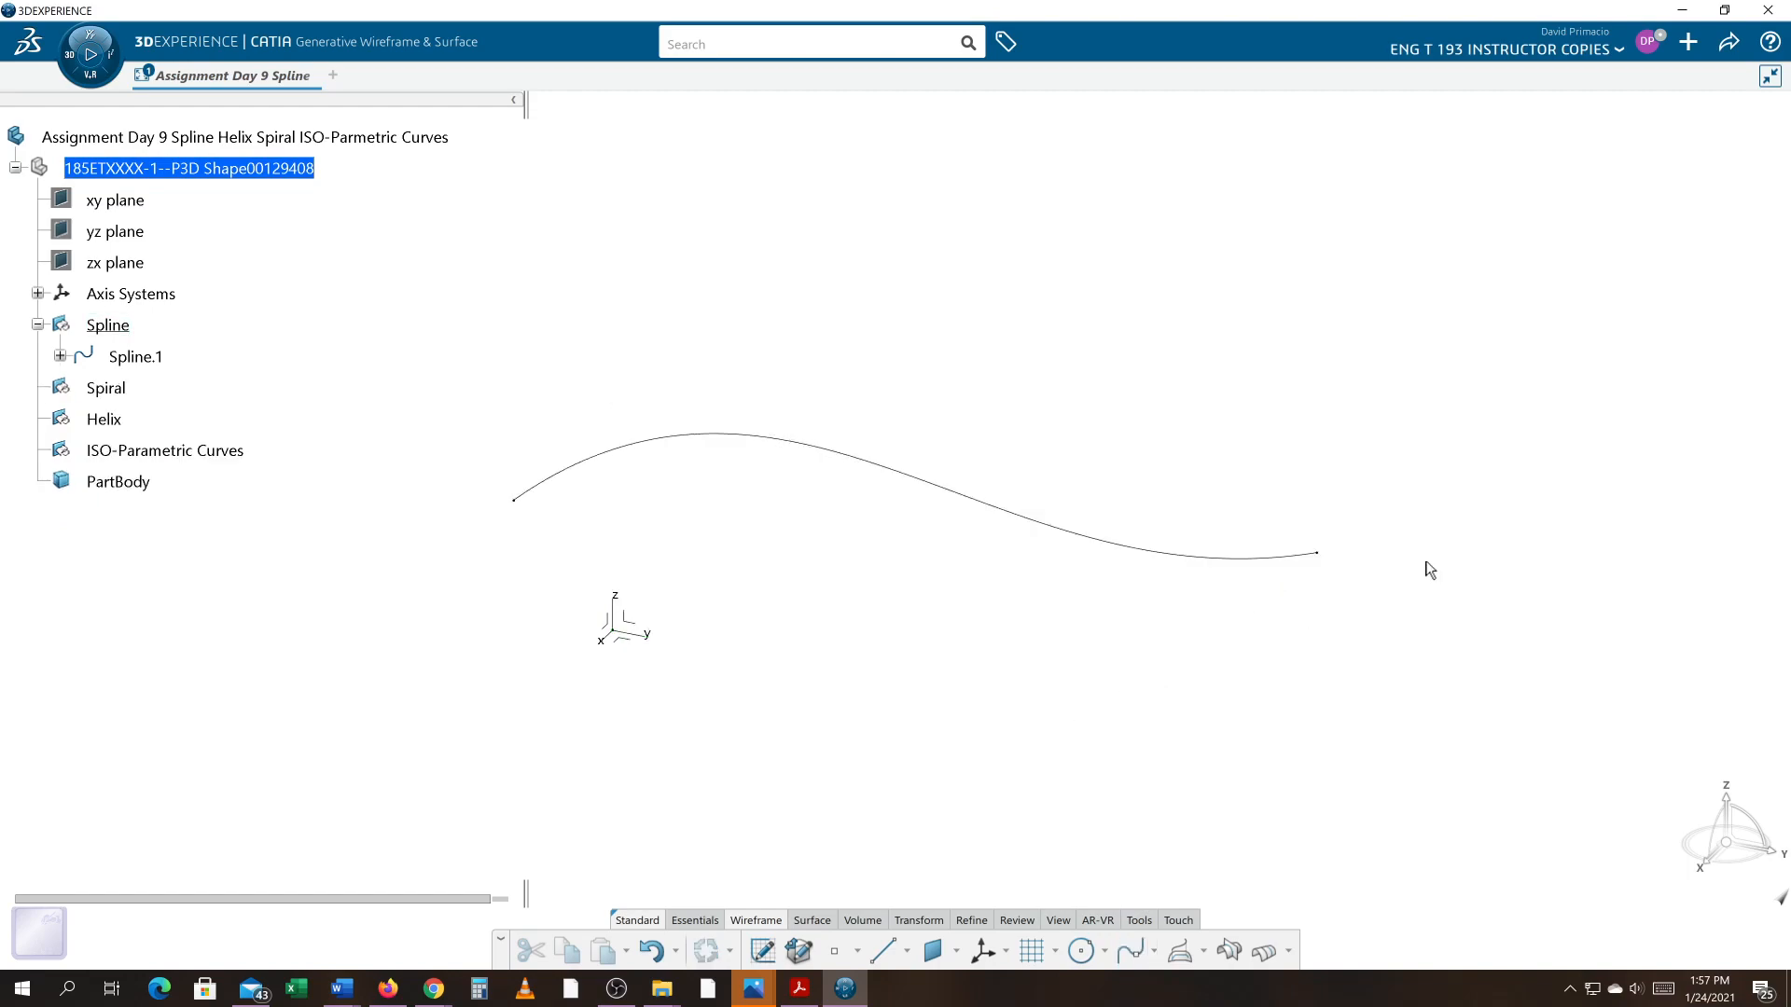
# - Set the line thickness of Spline.1 to 4: 0.03937 in in its graphic properties
pyautogui.moveTo(1007, 608); pyautogui.dragTo(1157, 566, button='middle')
pyautogui.moveTo(793, 642); pyautogui.dragTo(746, 653, button='middle')
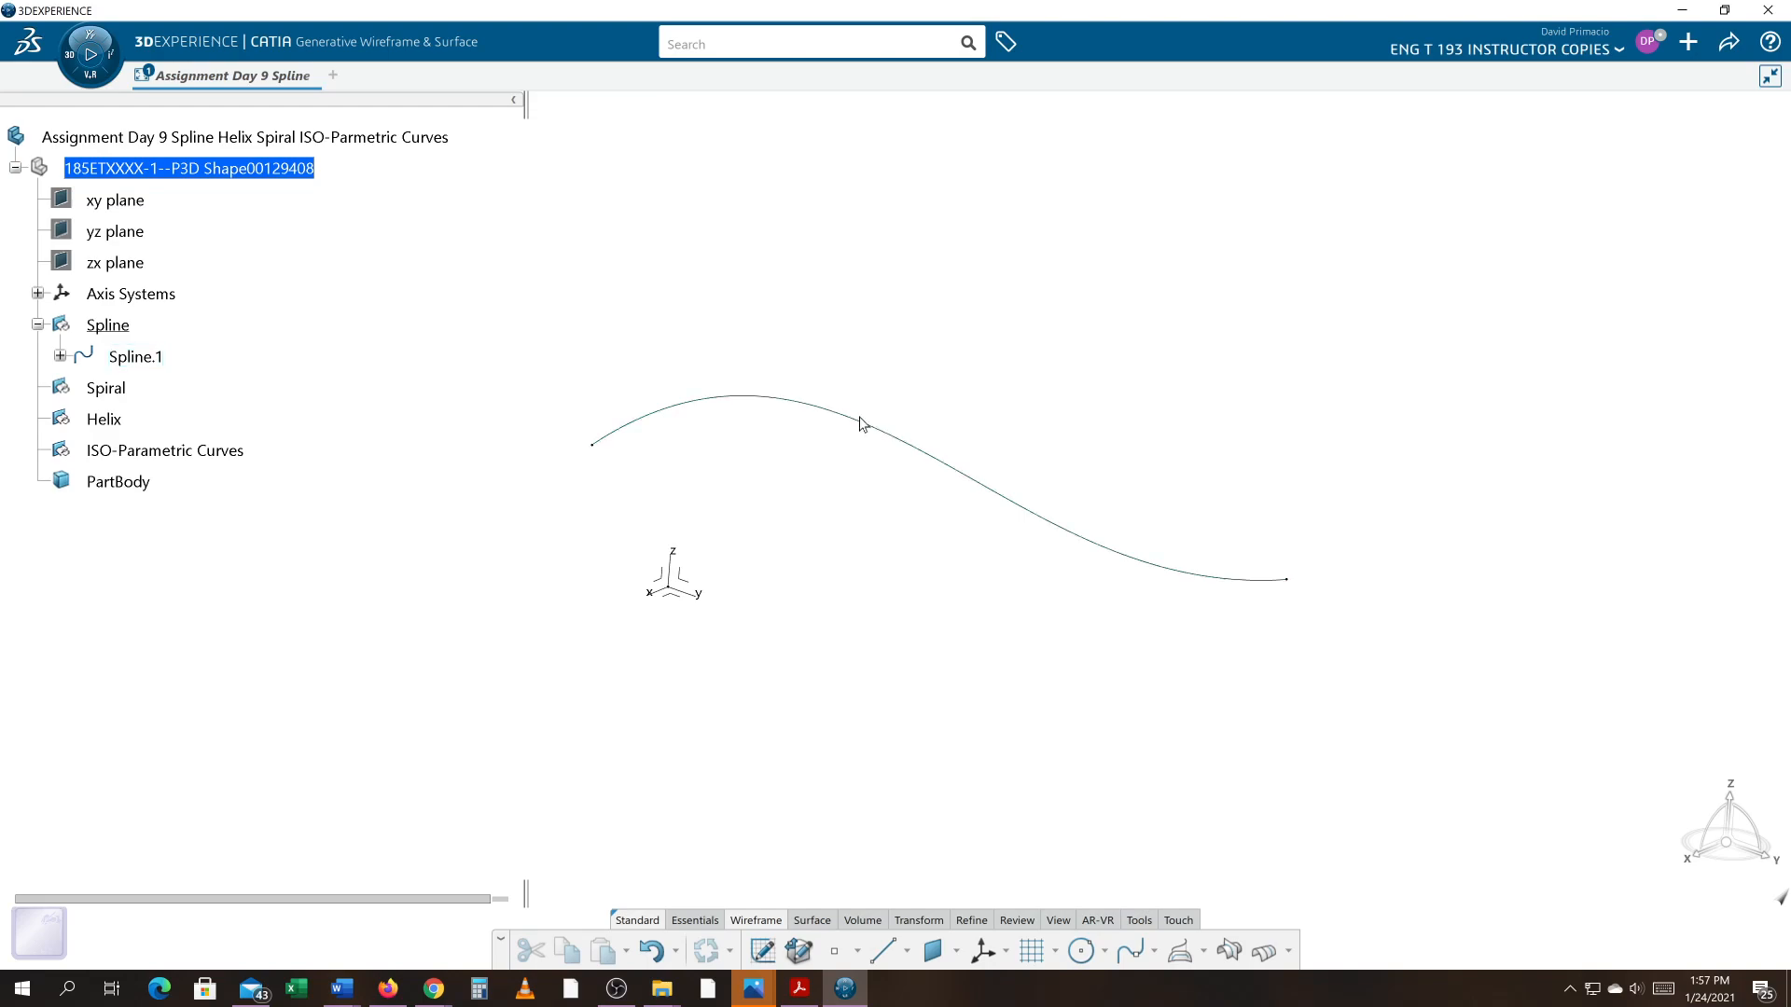
pyautogui.rightClick(144, 359)
pyautogui.click(192, 525)
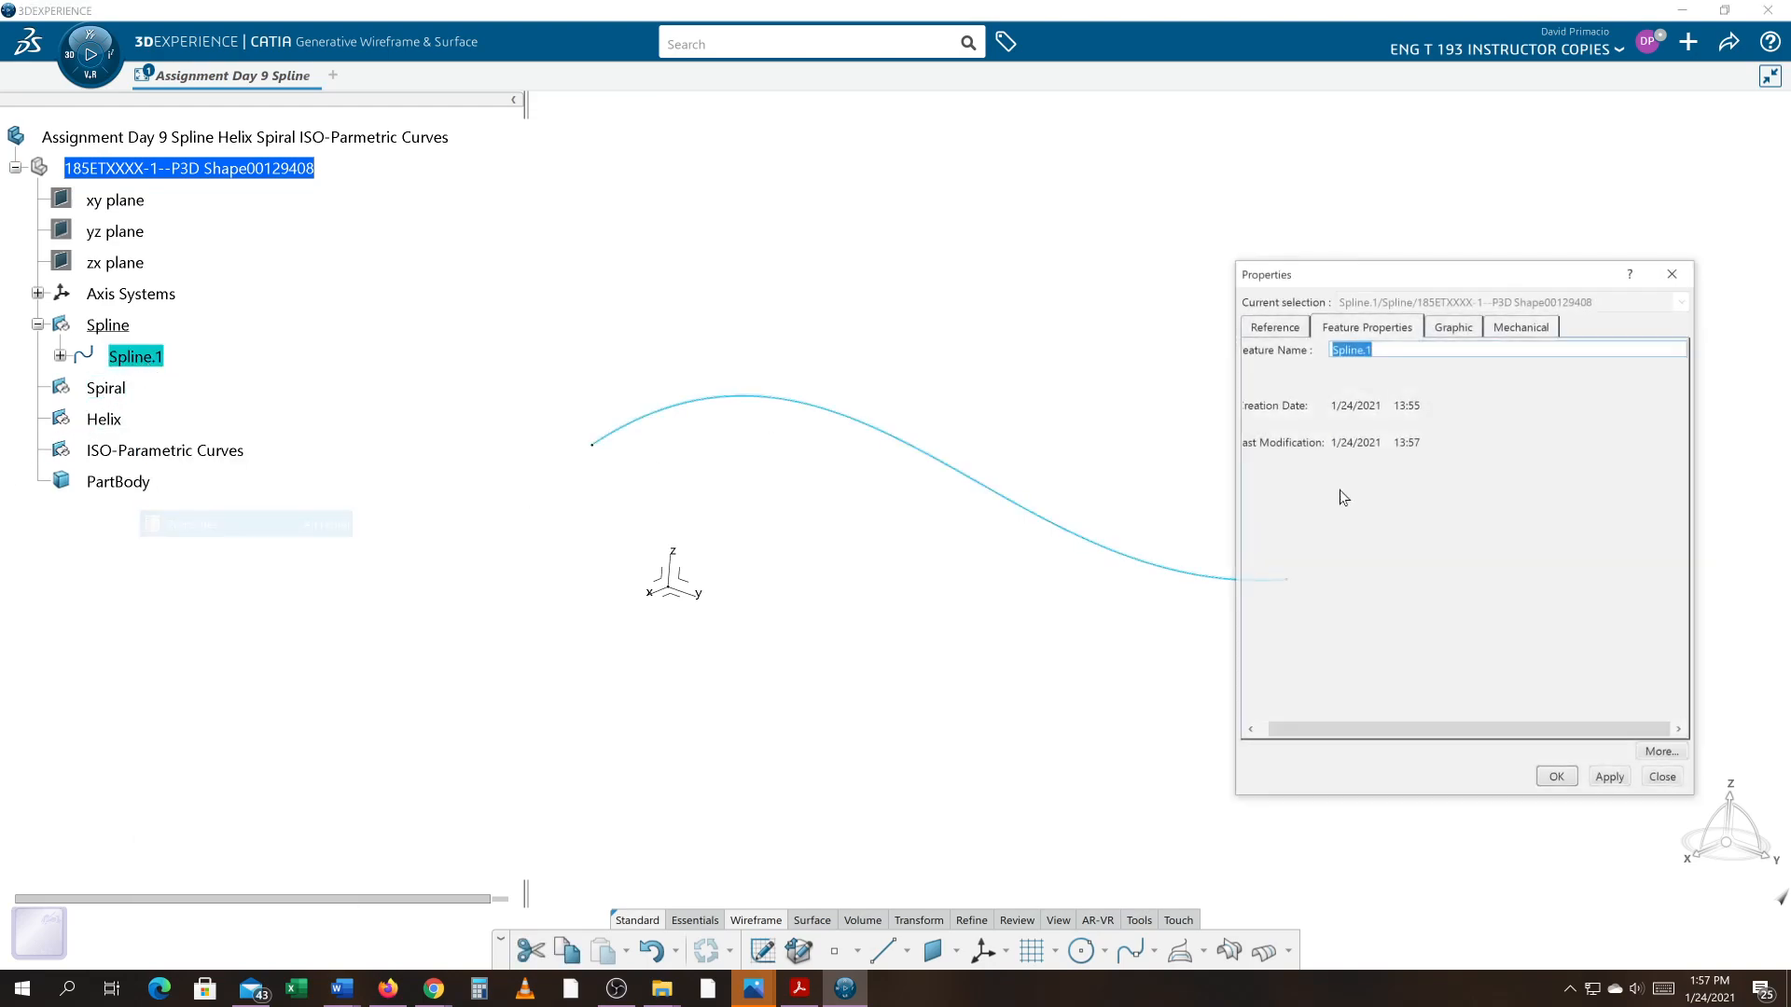
pyautogui.click(1455, 332)
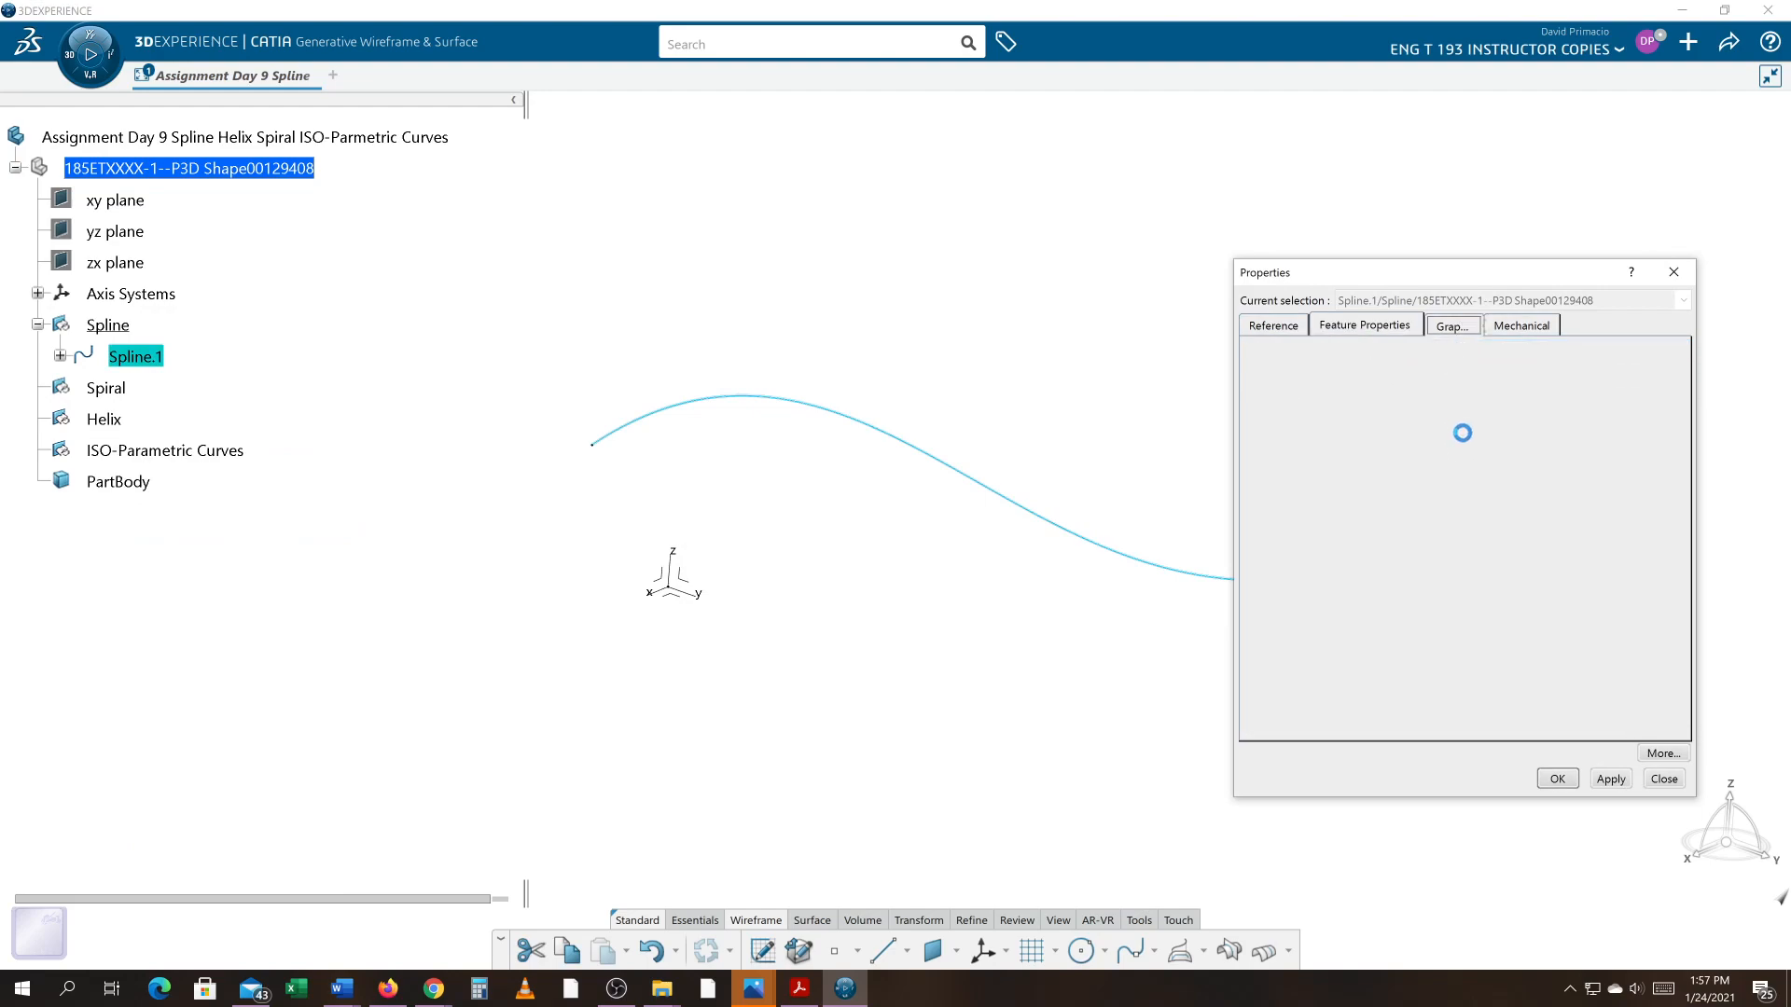
pyautogui.click(1589, 522)
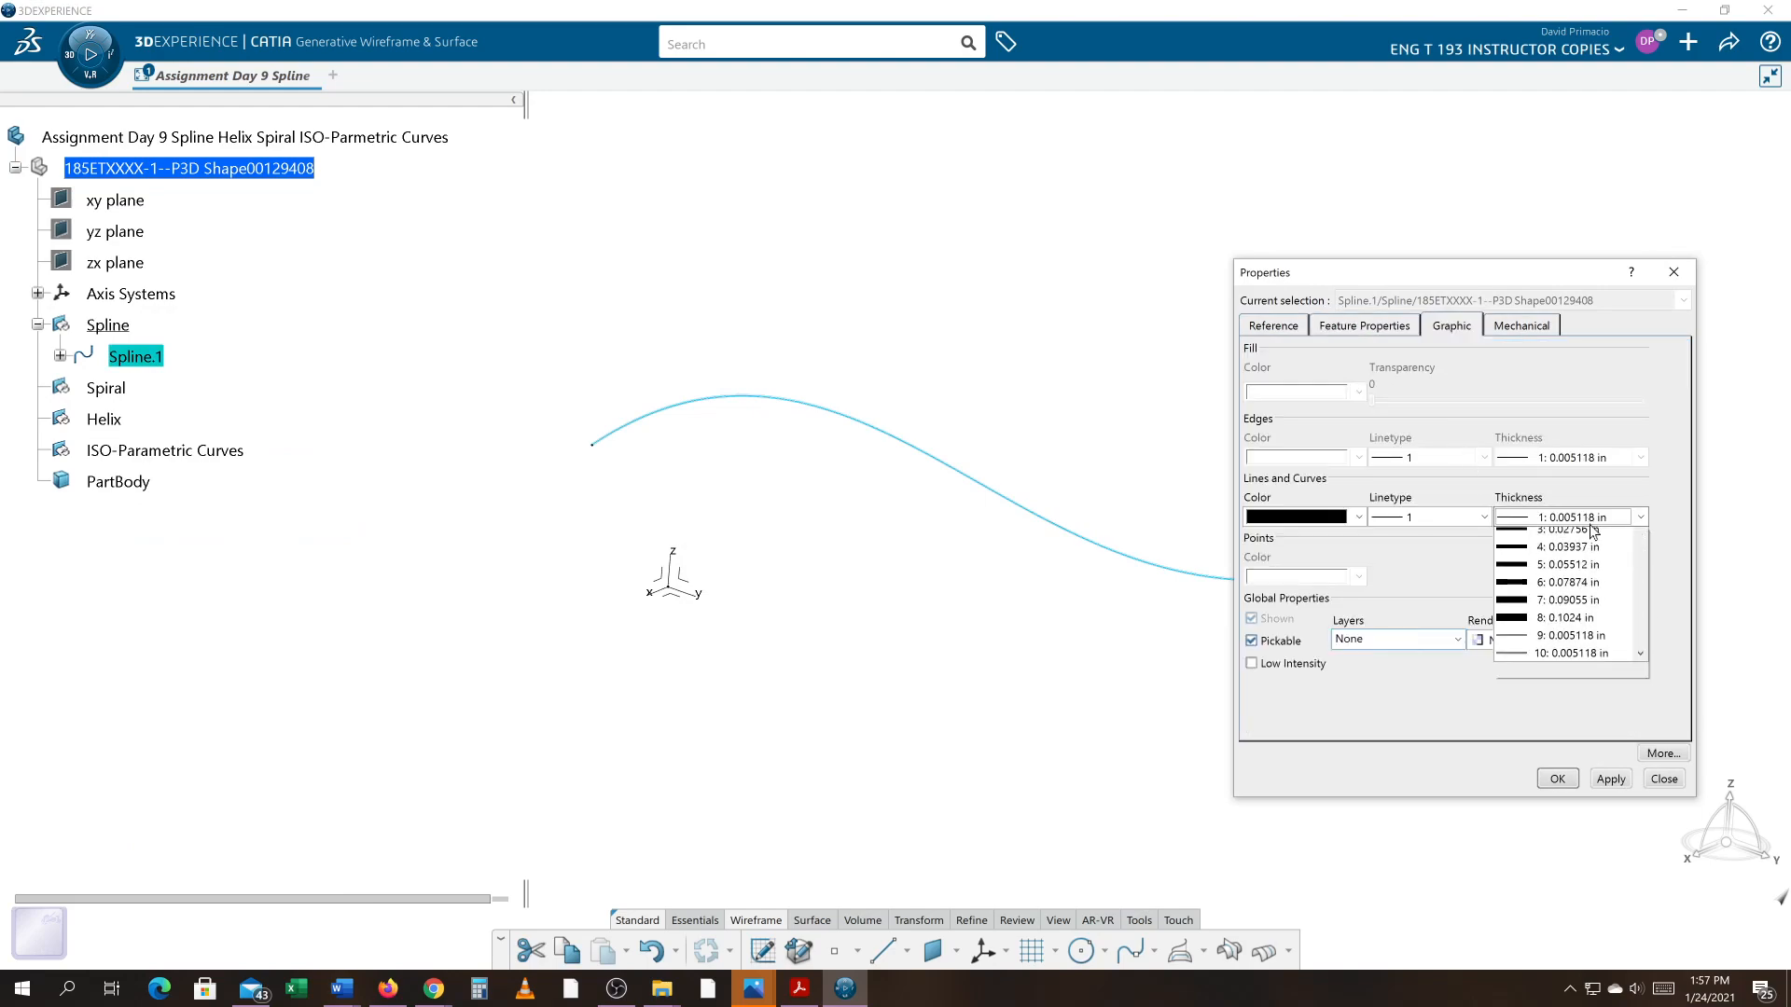
pyautogui.click(1592, 567)
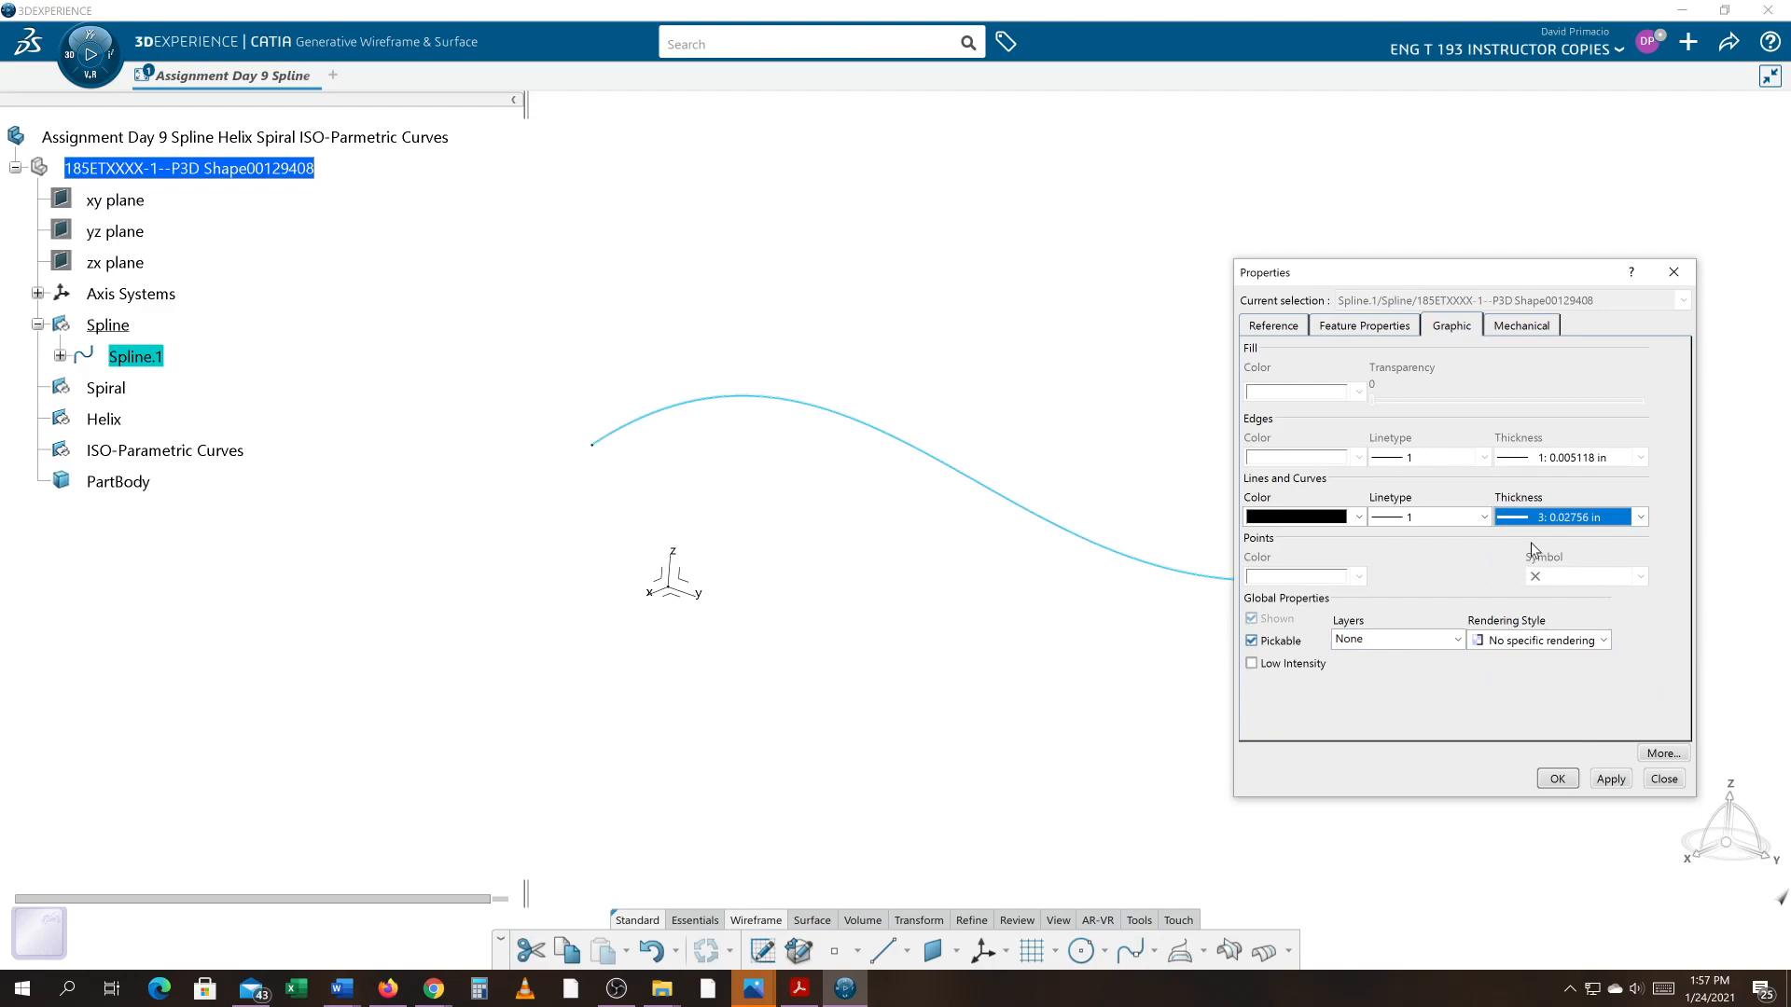
pyautogui.click(1553, 524)
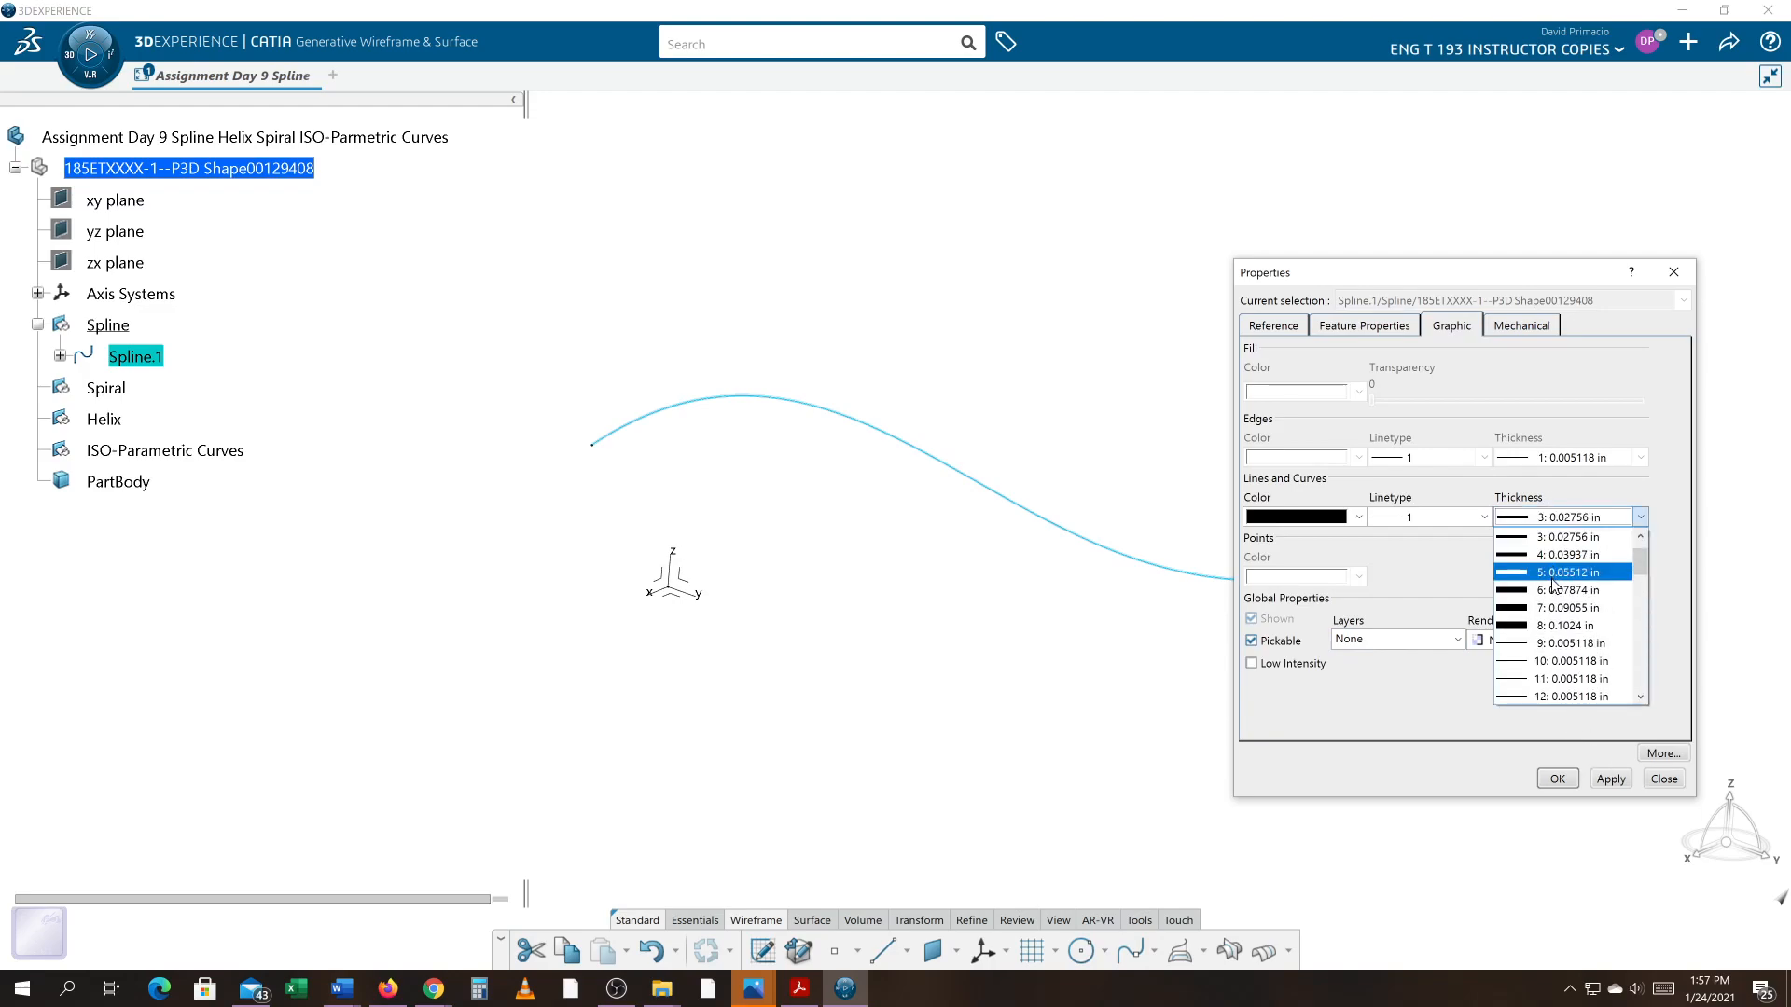
pyautogui.click(1556, 558)
pyautogui.click(1611, 780)
pyautogui.click(1557, 779)
# - Start a surface Extrude with the spline as profile, using the default normal direction
pyautogui.moveTo(1014, 632); pyautogui.dragTo(1148, 588, button='middle')
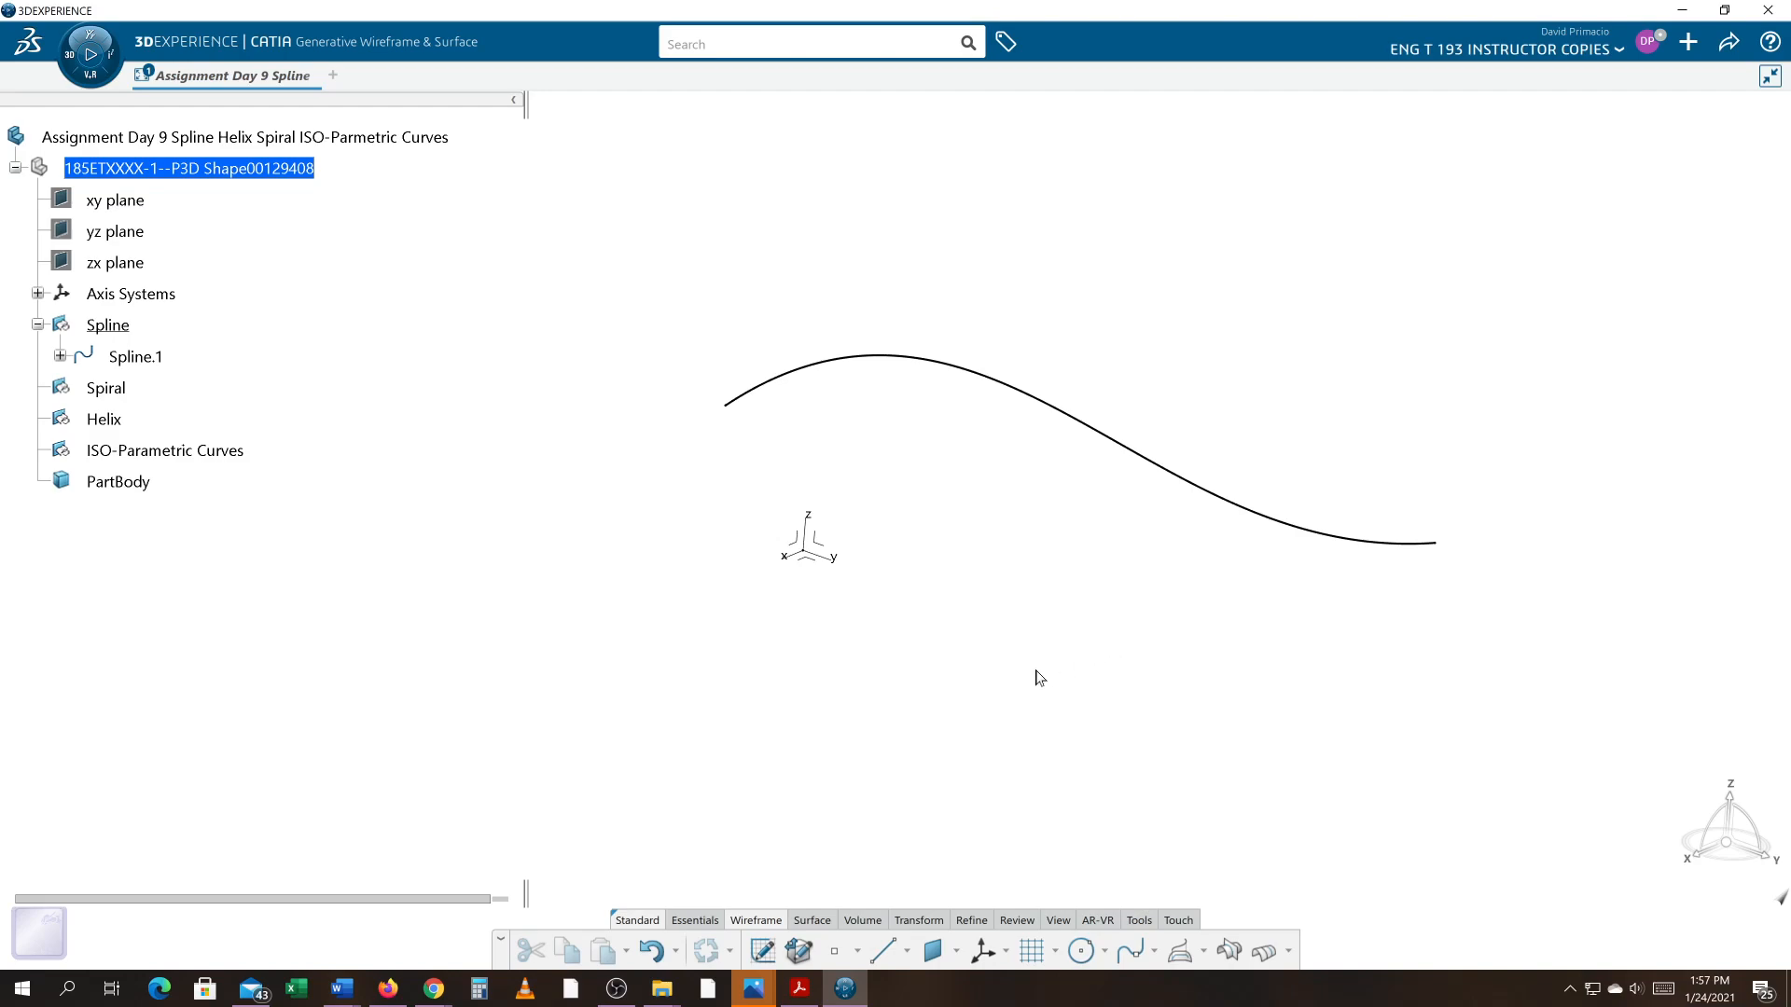
pyautogui.moveTo(1051, 674); pyautogui.dragTo(991, 683, button='middle')
pyautogui.click(825, 921)
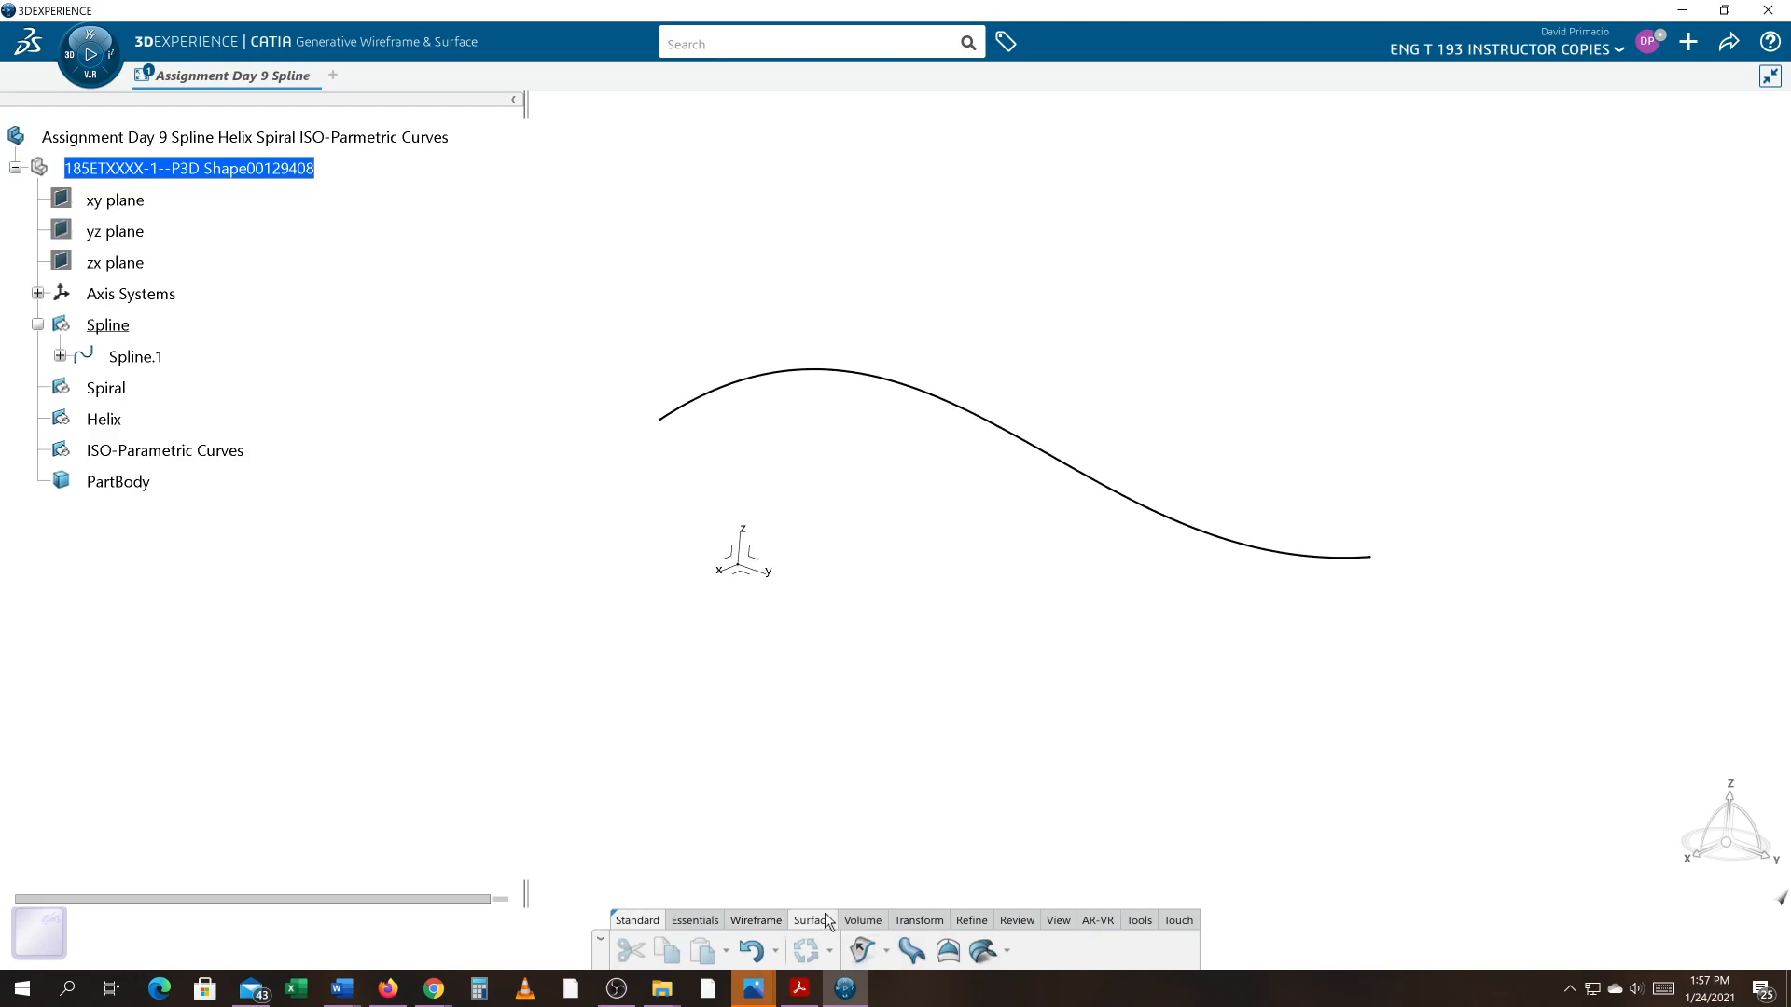
pyautogui.click(864, 951)
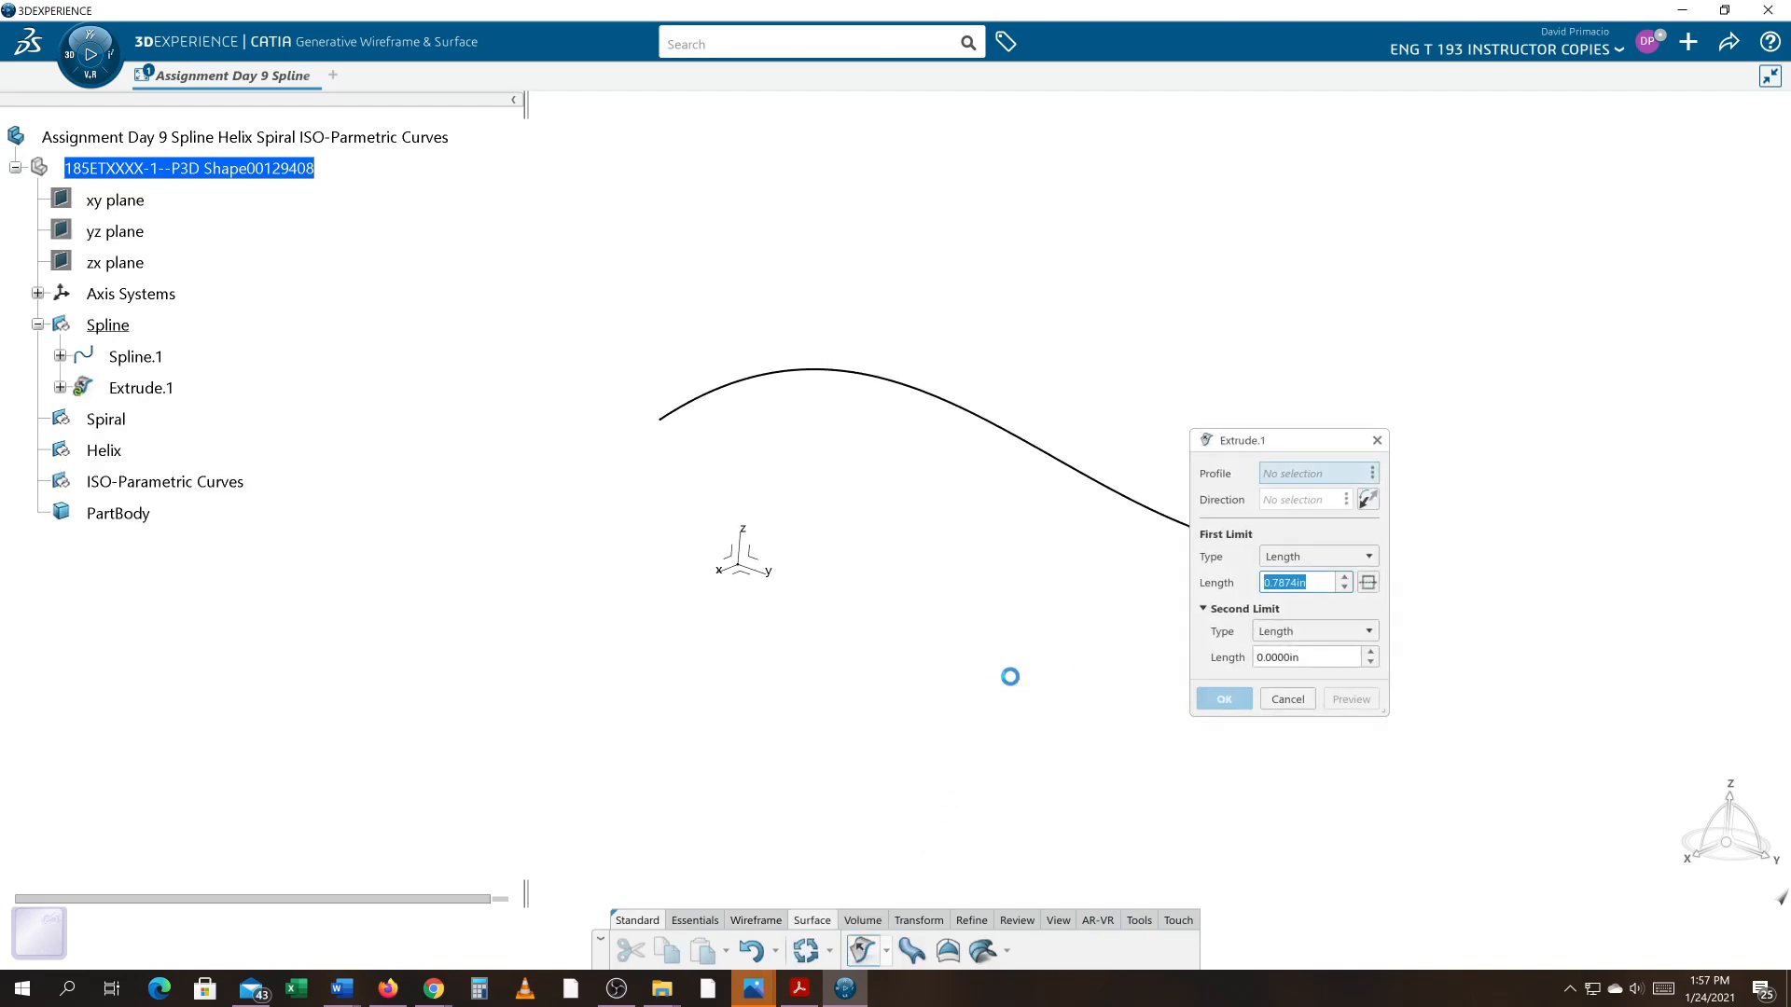
pyautogui.click(1021, 442)
pyautogui.moveTo(988, 547); pyautogui.dragTo(745, 680, button='middle')
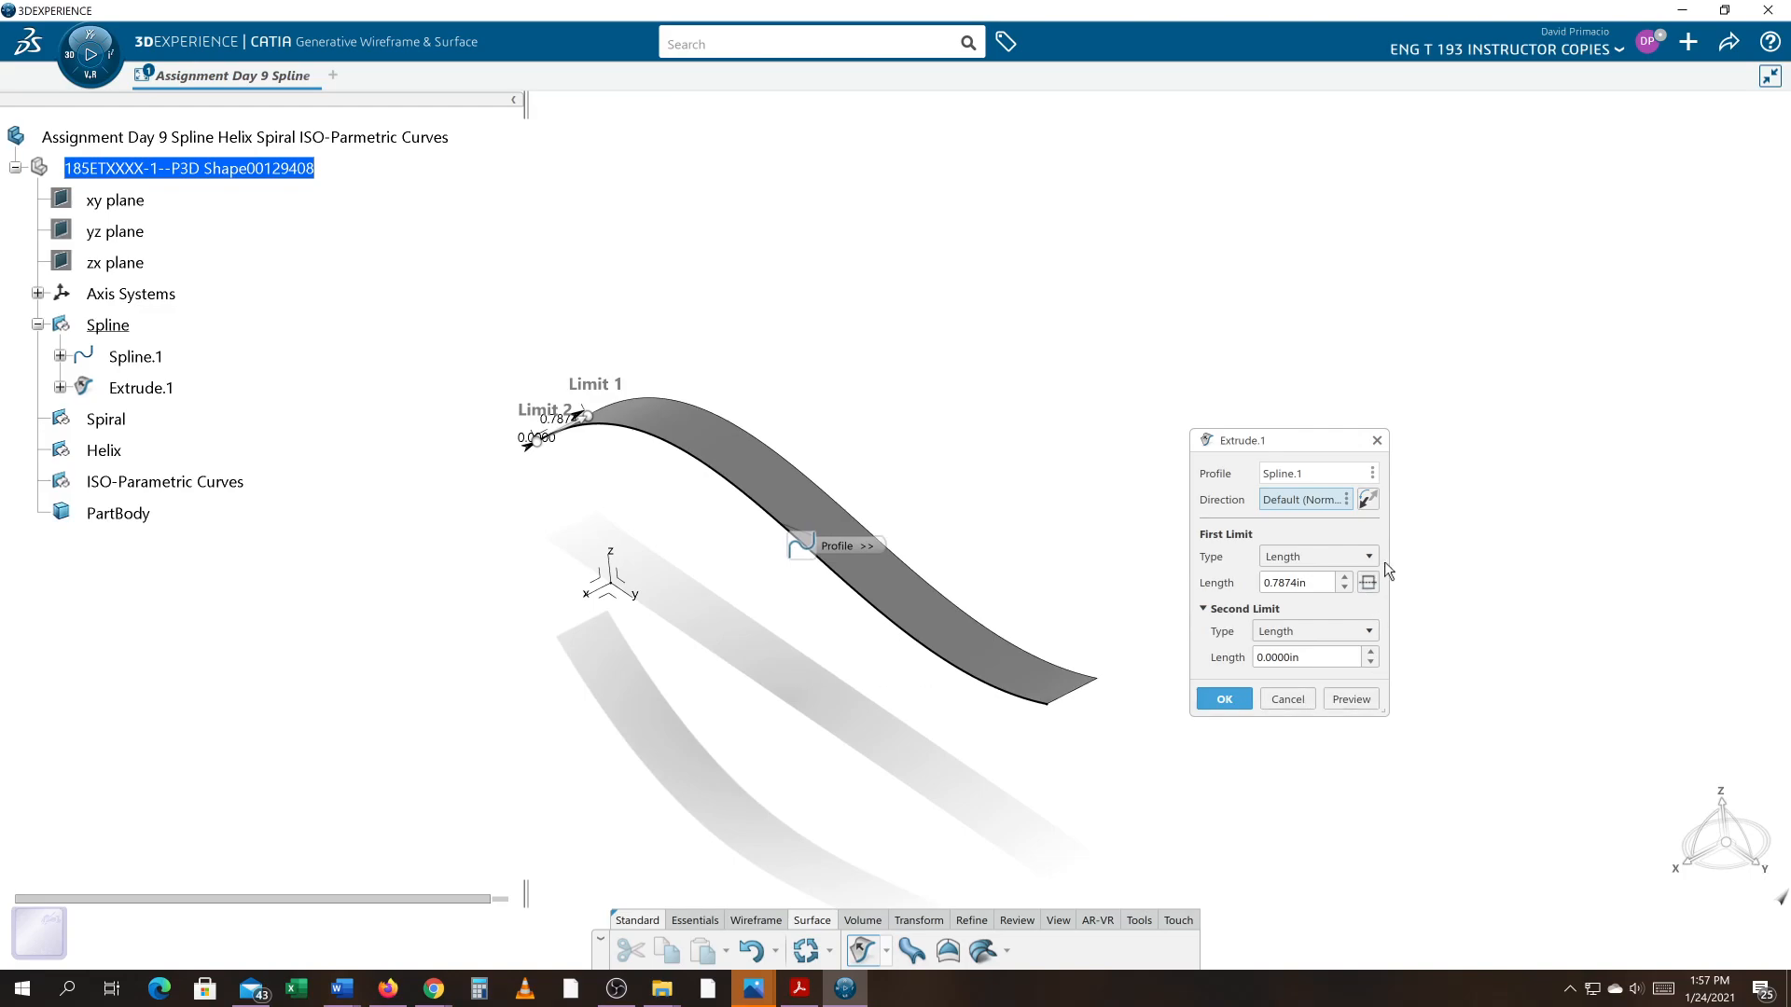
pyautogui.click(1368, 500)
pyautogui.click(1375, 503)
# - Set the first limit length to 5 in and create the extruded surface
pyautogui.click(1296, 583)
pyautogui.write('5')
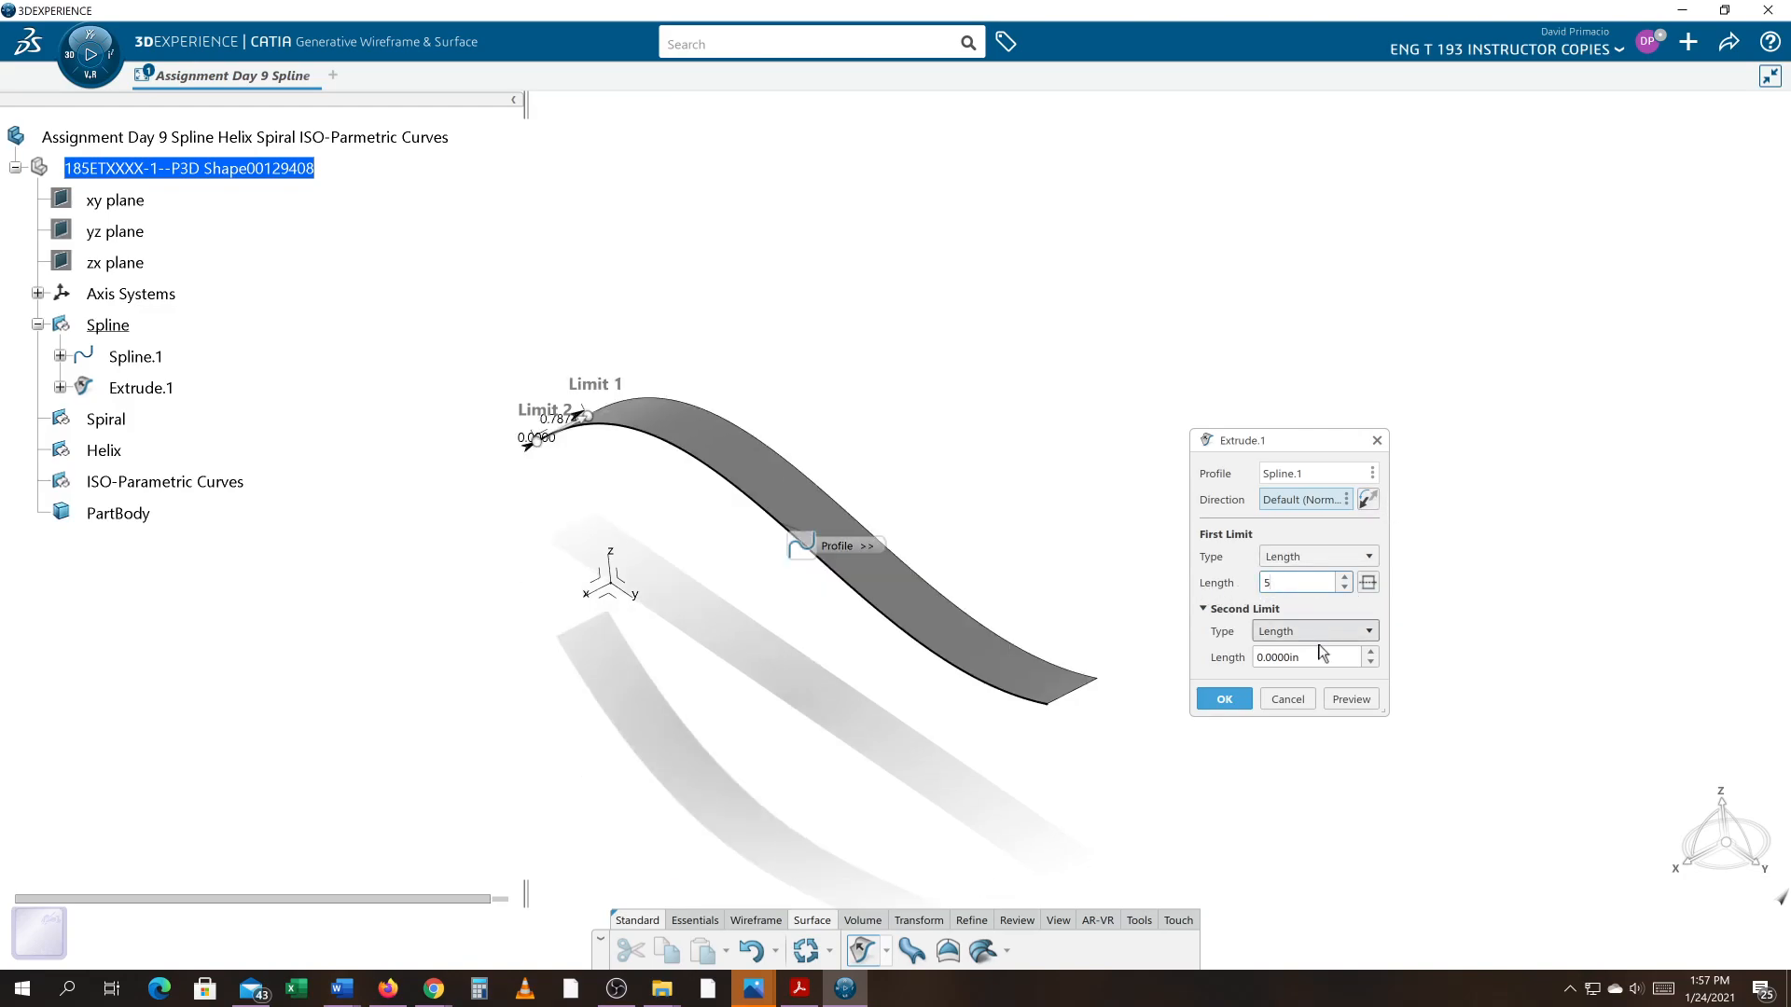
pyautogui.click(1333, 705)
pyautogui.click(1229, 701)
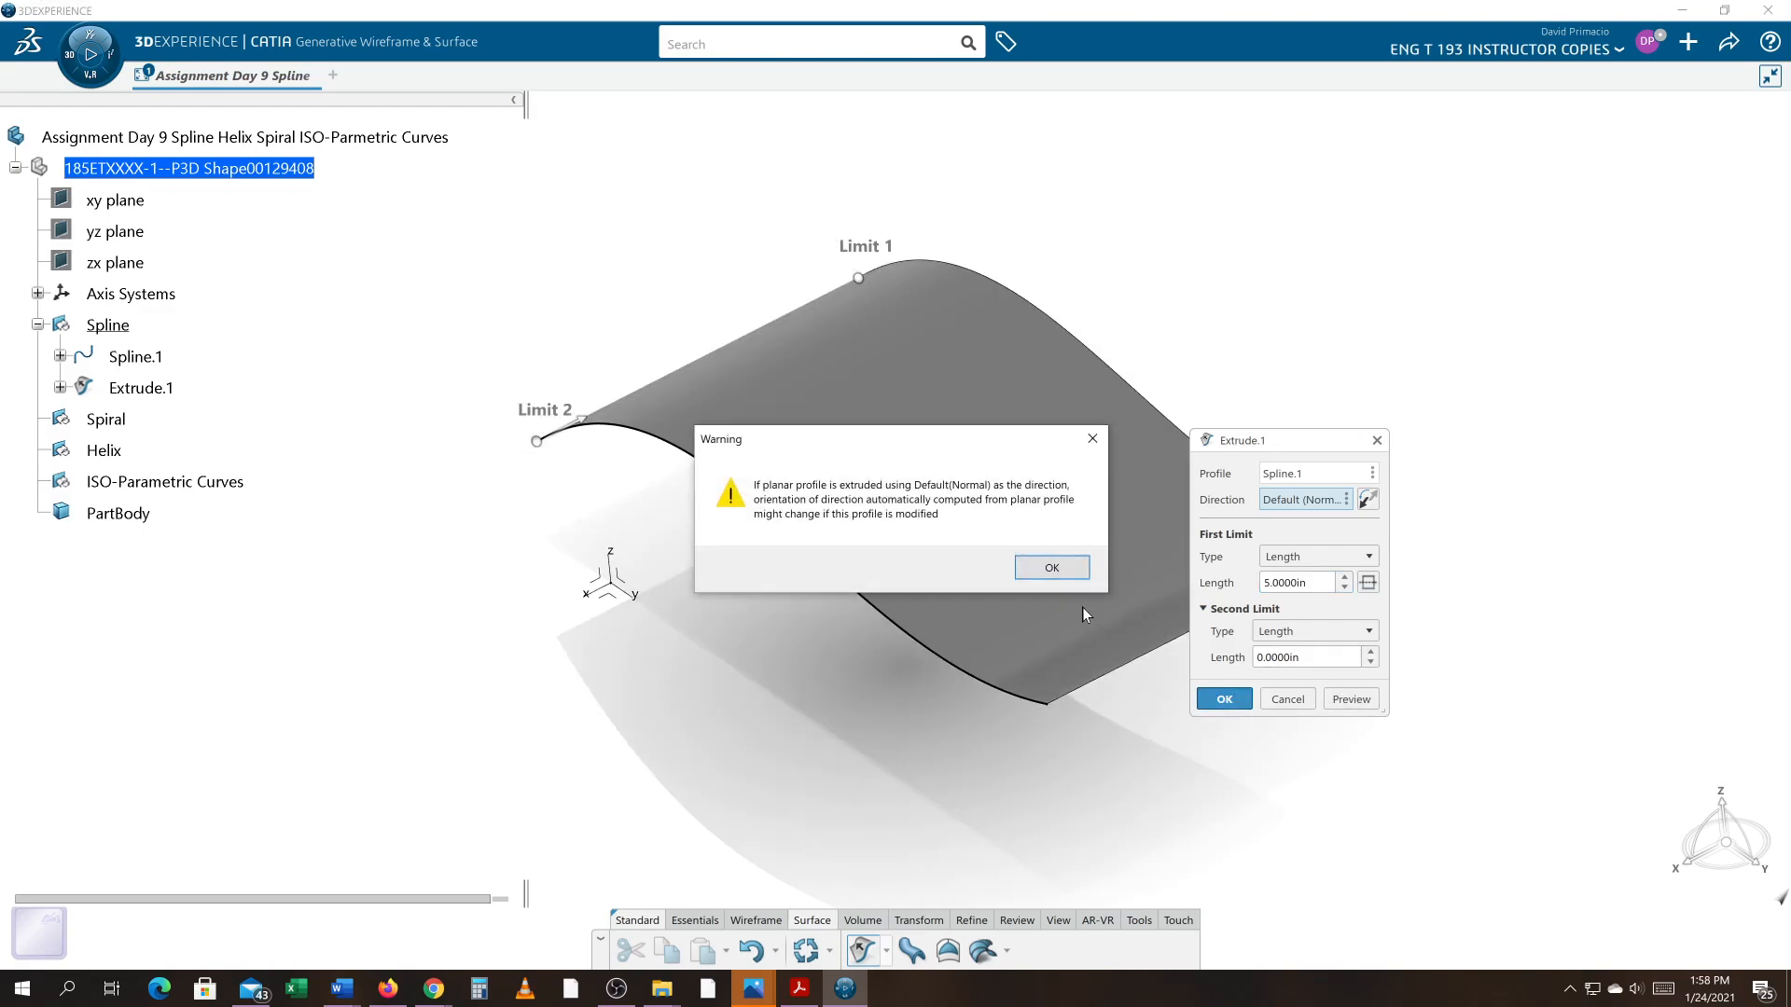
pyautogui.click(1053, 568)
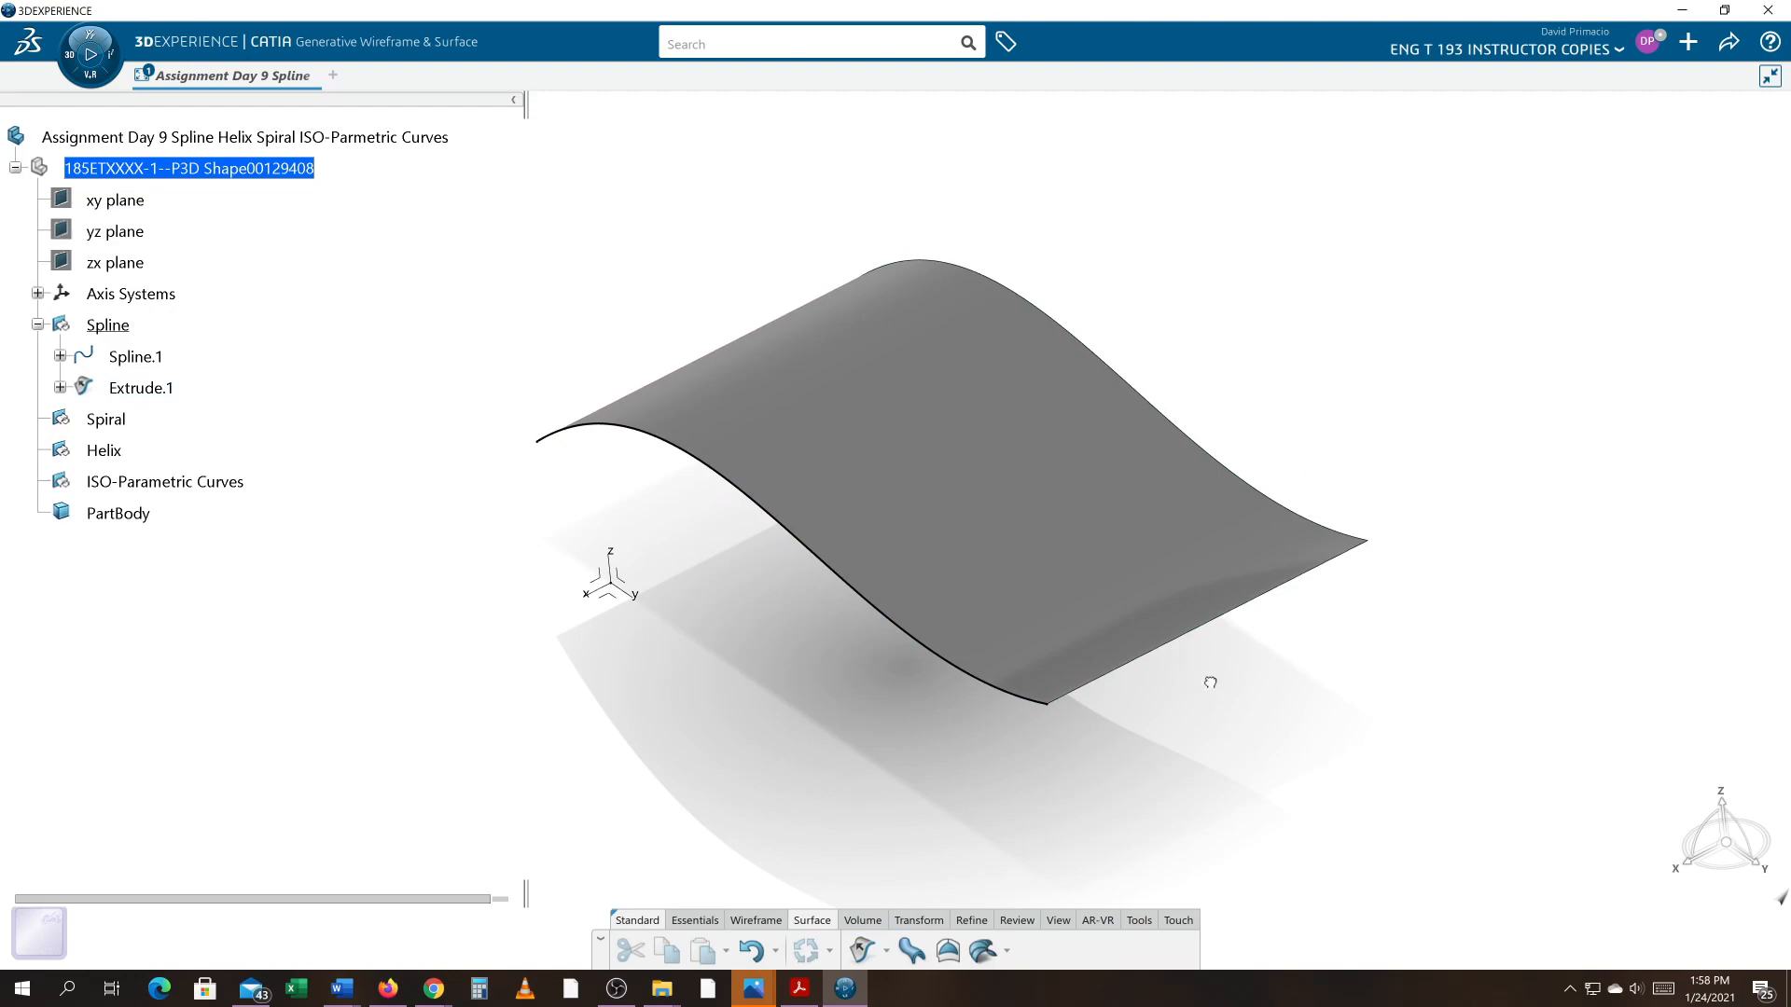
# - Hide the Spline geometrical set with its curve and extruded surface
pyautogui.moveTo(1216, 695); pyautogui.dragTo(1319, 741, button='middle')
pyautogui.moveTo(777, 700); pyautogui.dragTo(739, 671, button='middle')
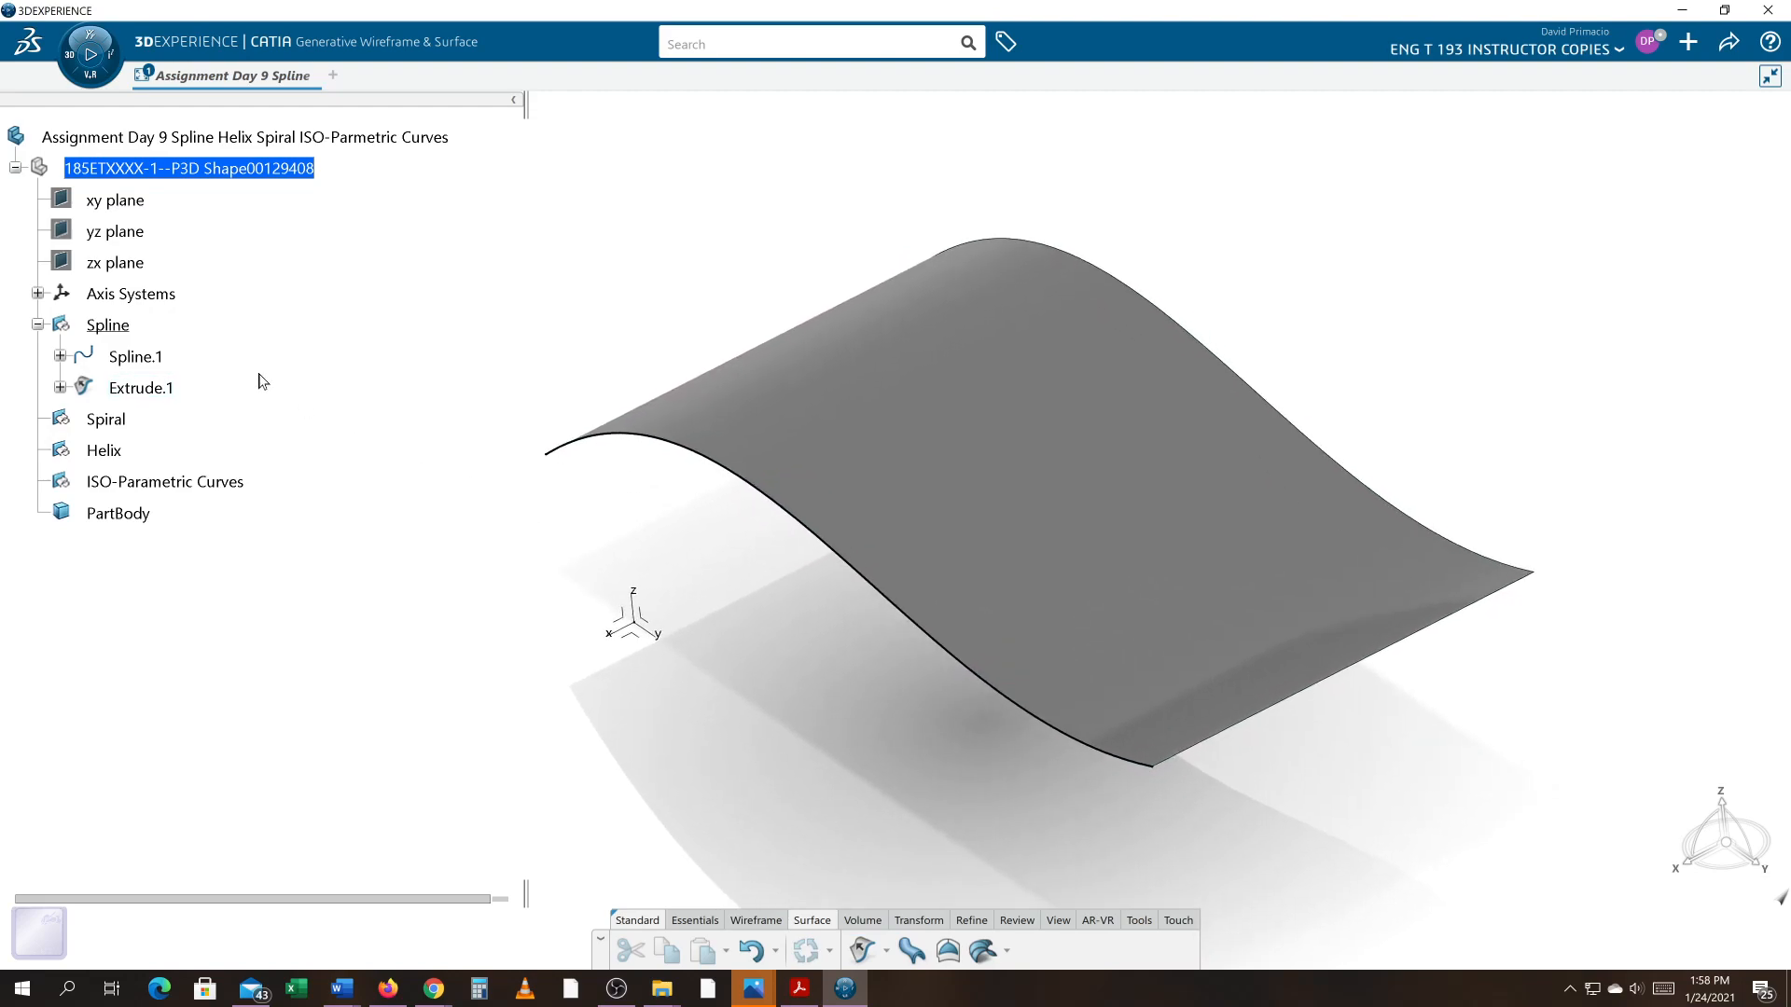
pyautogui.rightClick(115, 330)
pyautogui.click(150, 461)
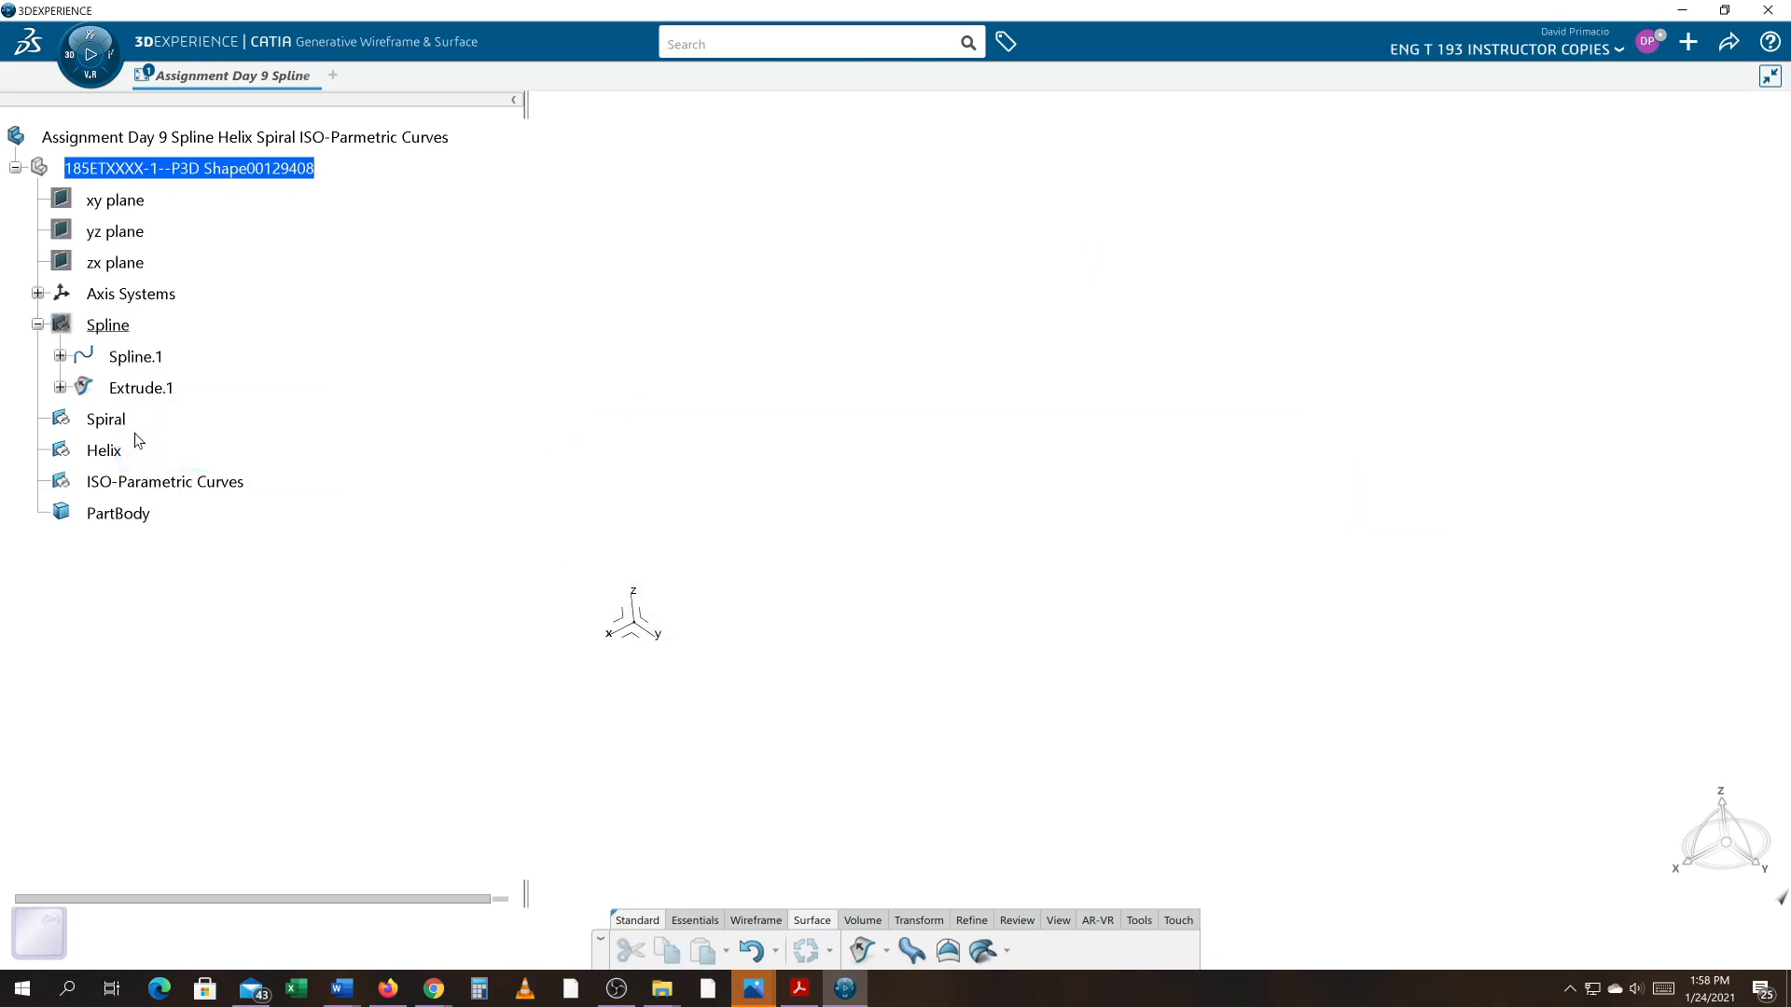
# - Make the Spiral geometrical set the work object and start a new Spiral curve
pyautogui.rightClick(125, 421)
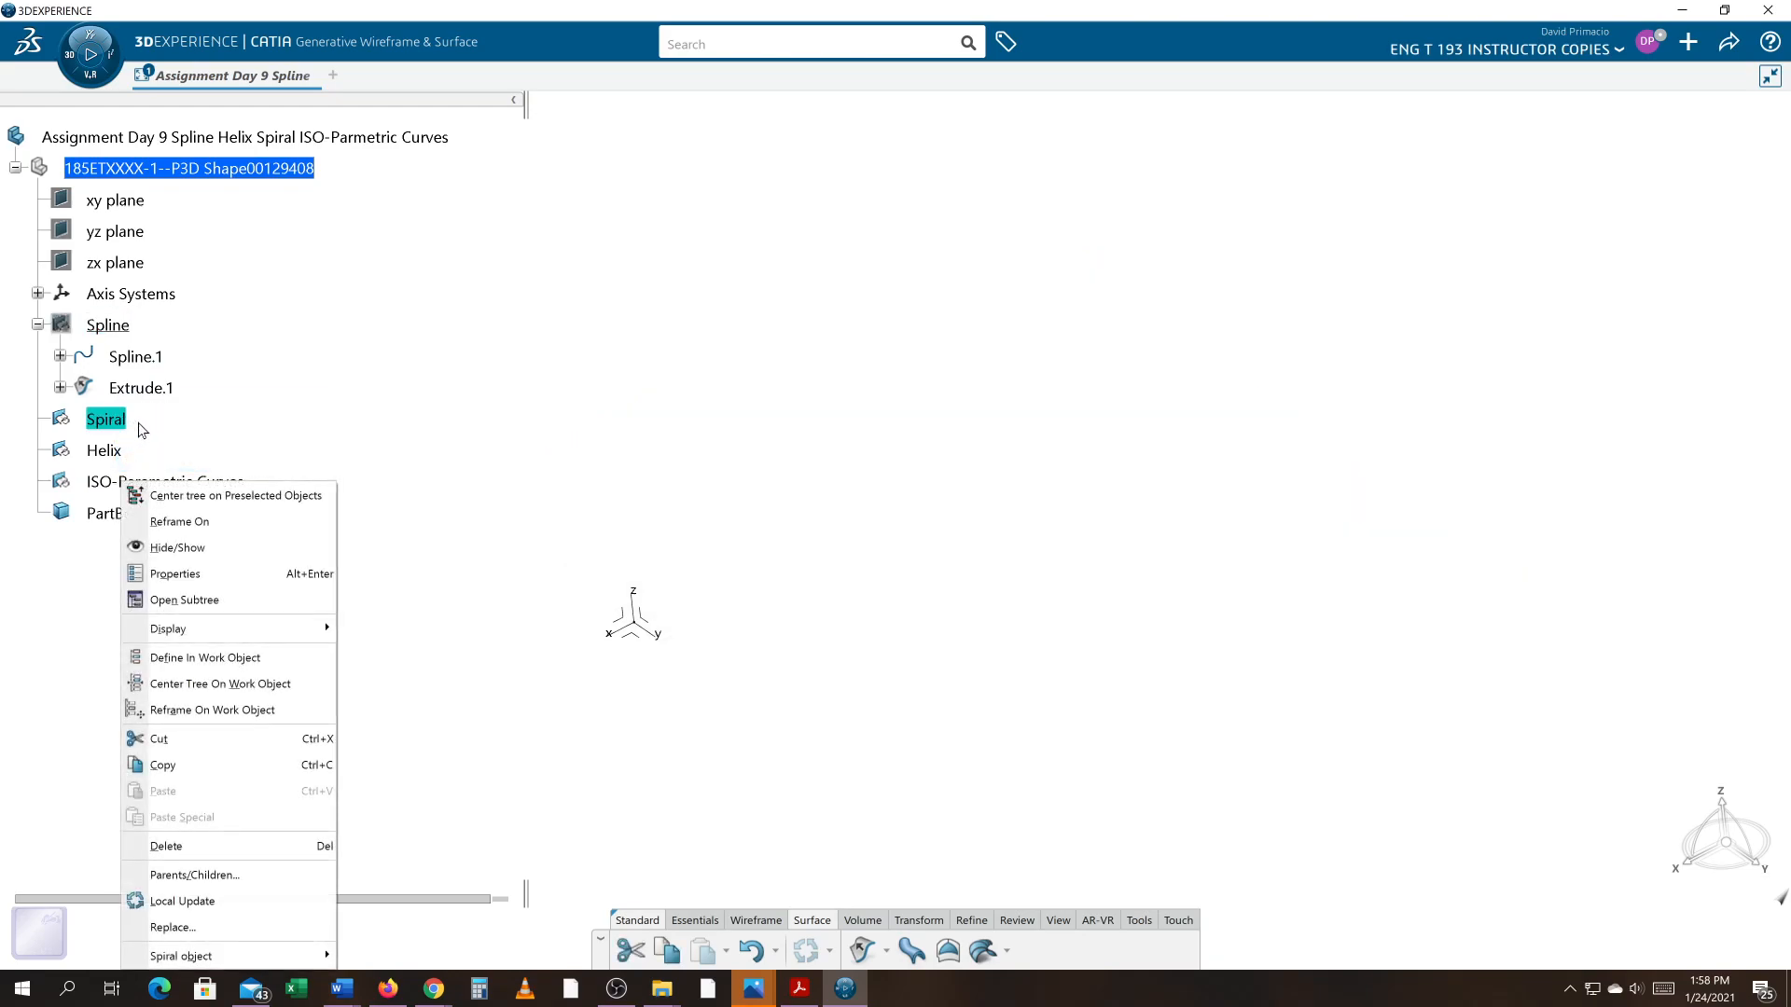
pyautogui.click(199, 662)
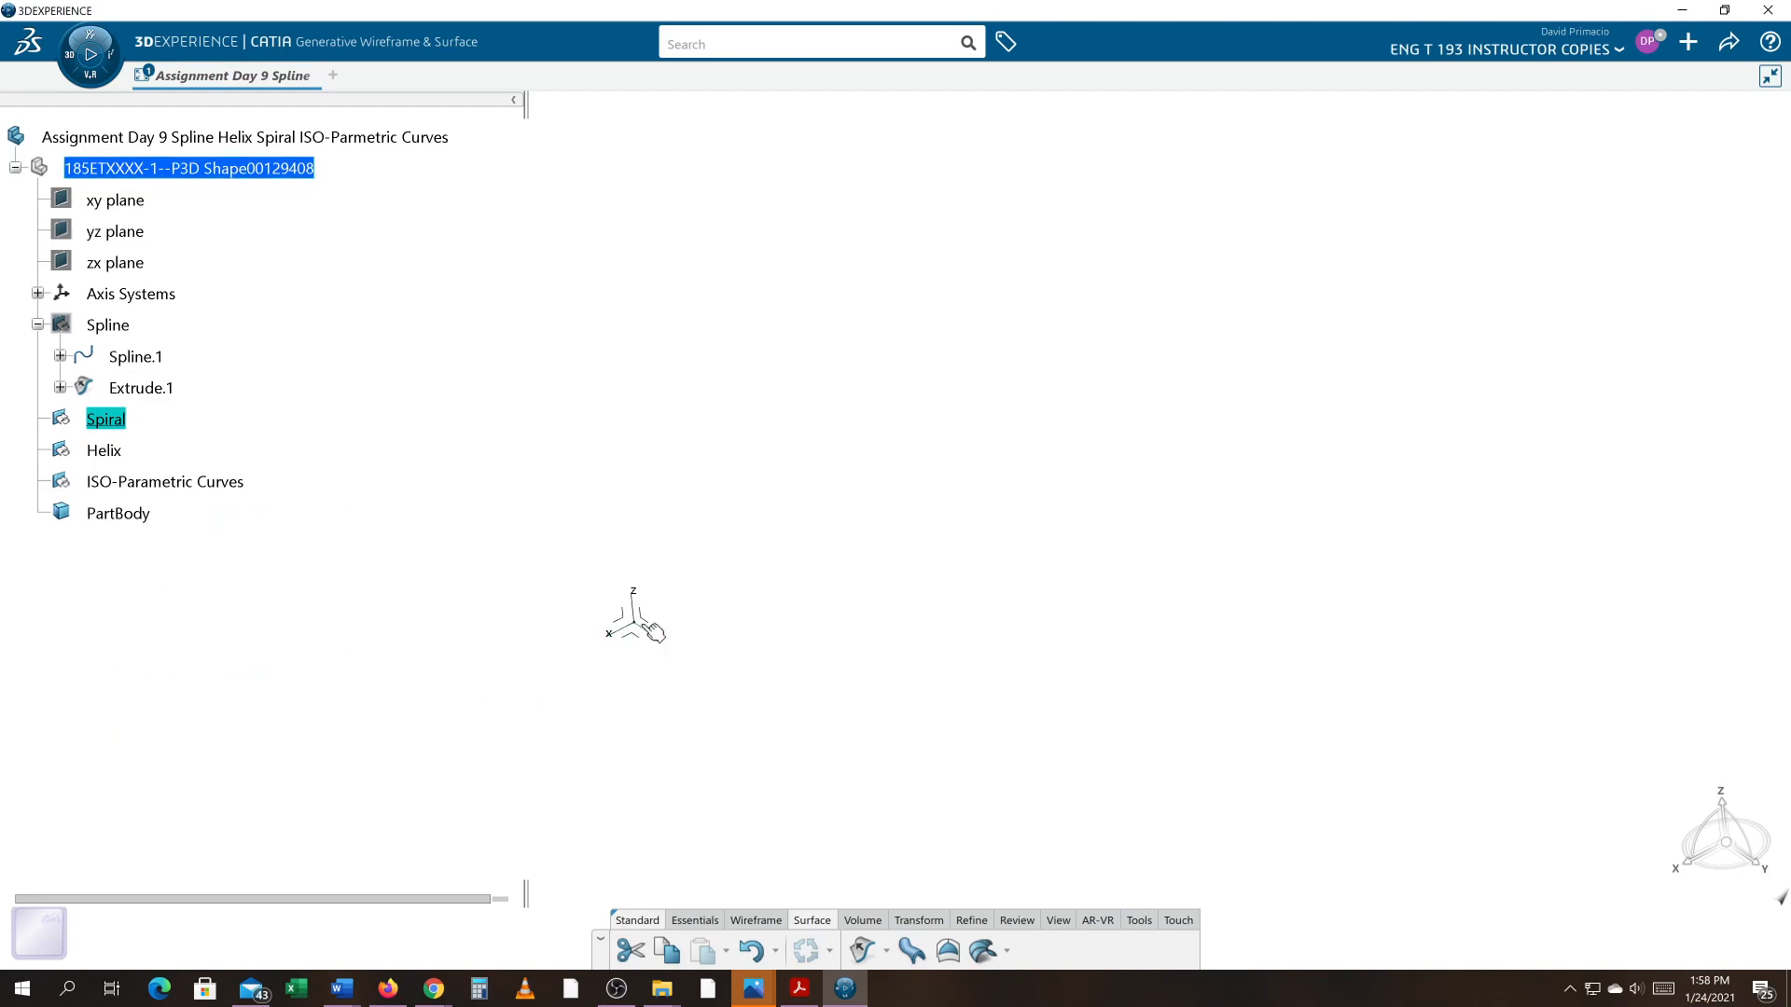
pyautogui.moveTo(651, 626)
pyautogui.mouseDown(button='middle')
pyautogui.moveTo(571, 623)
pyautogui.moveTo(640, 594)
pyautogui.mouseUp(button='middle')
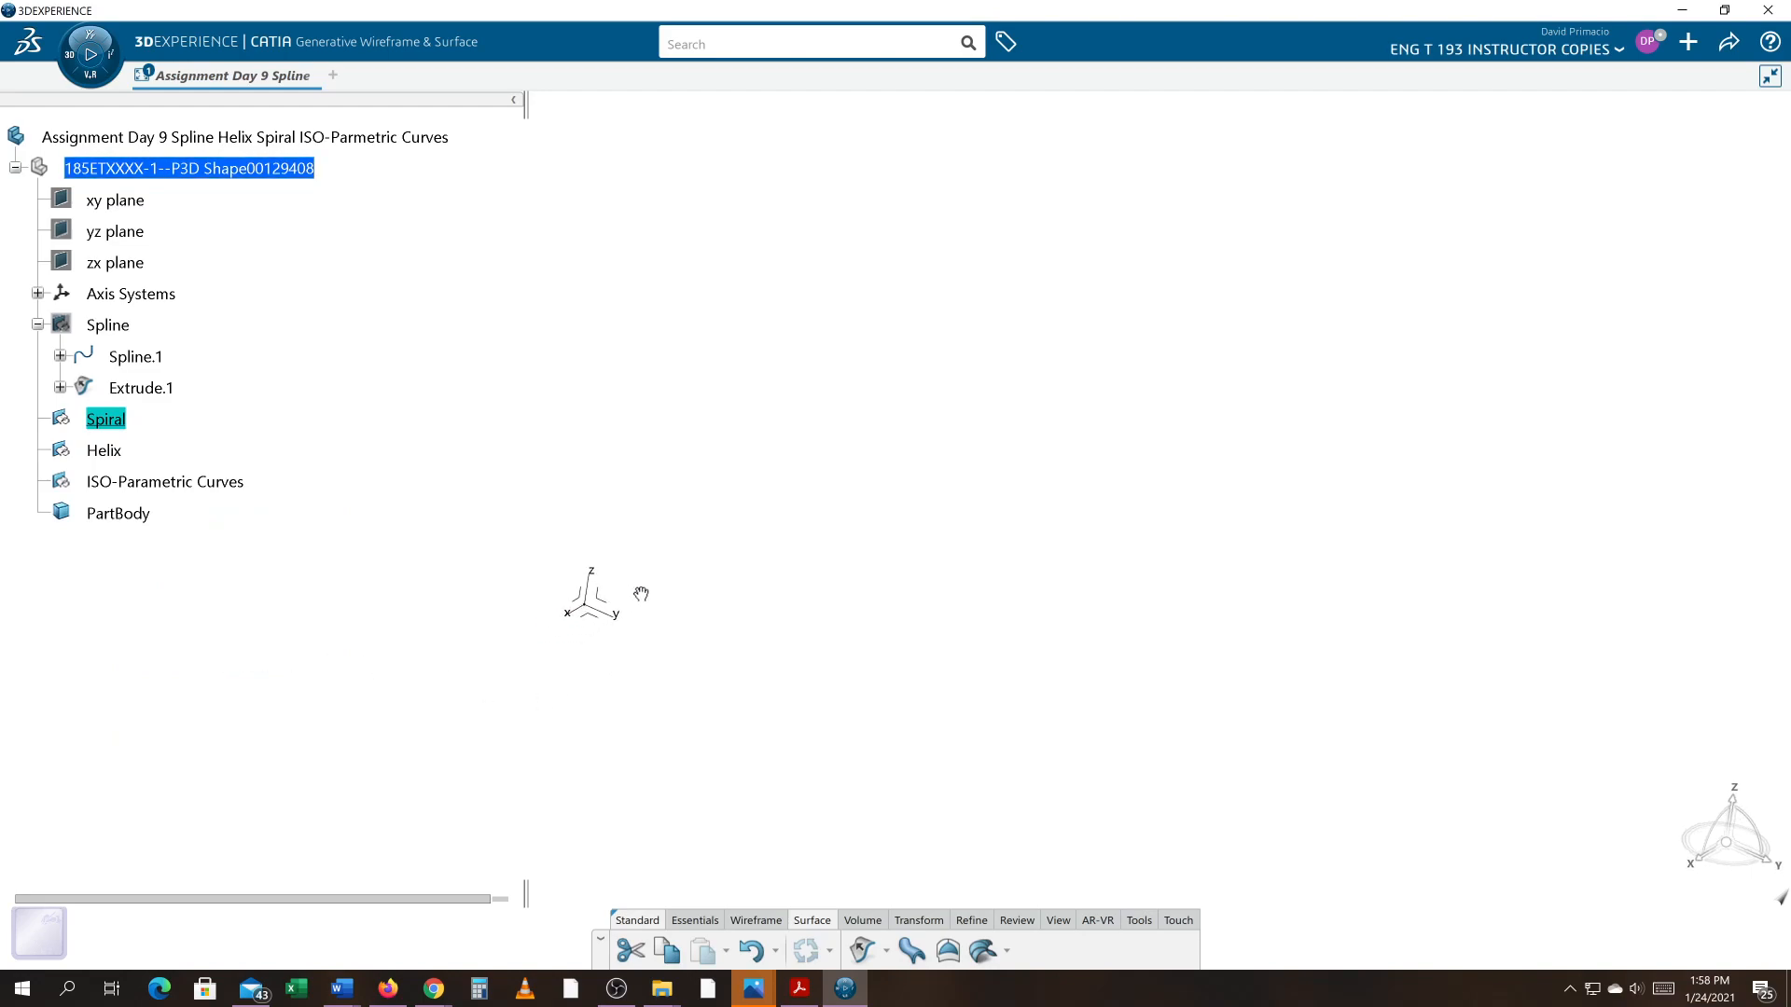
pyautogui.click(758, 922)
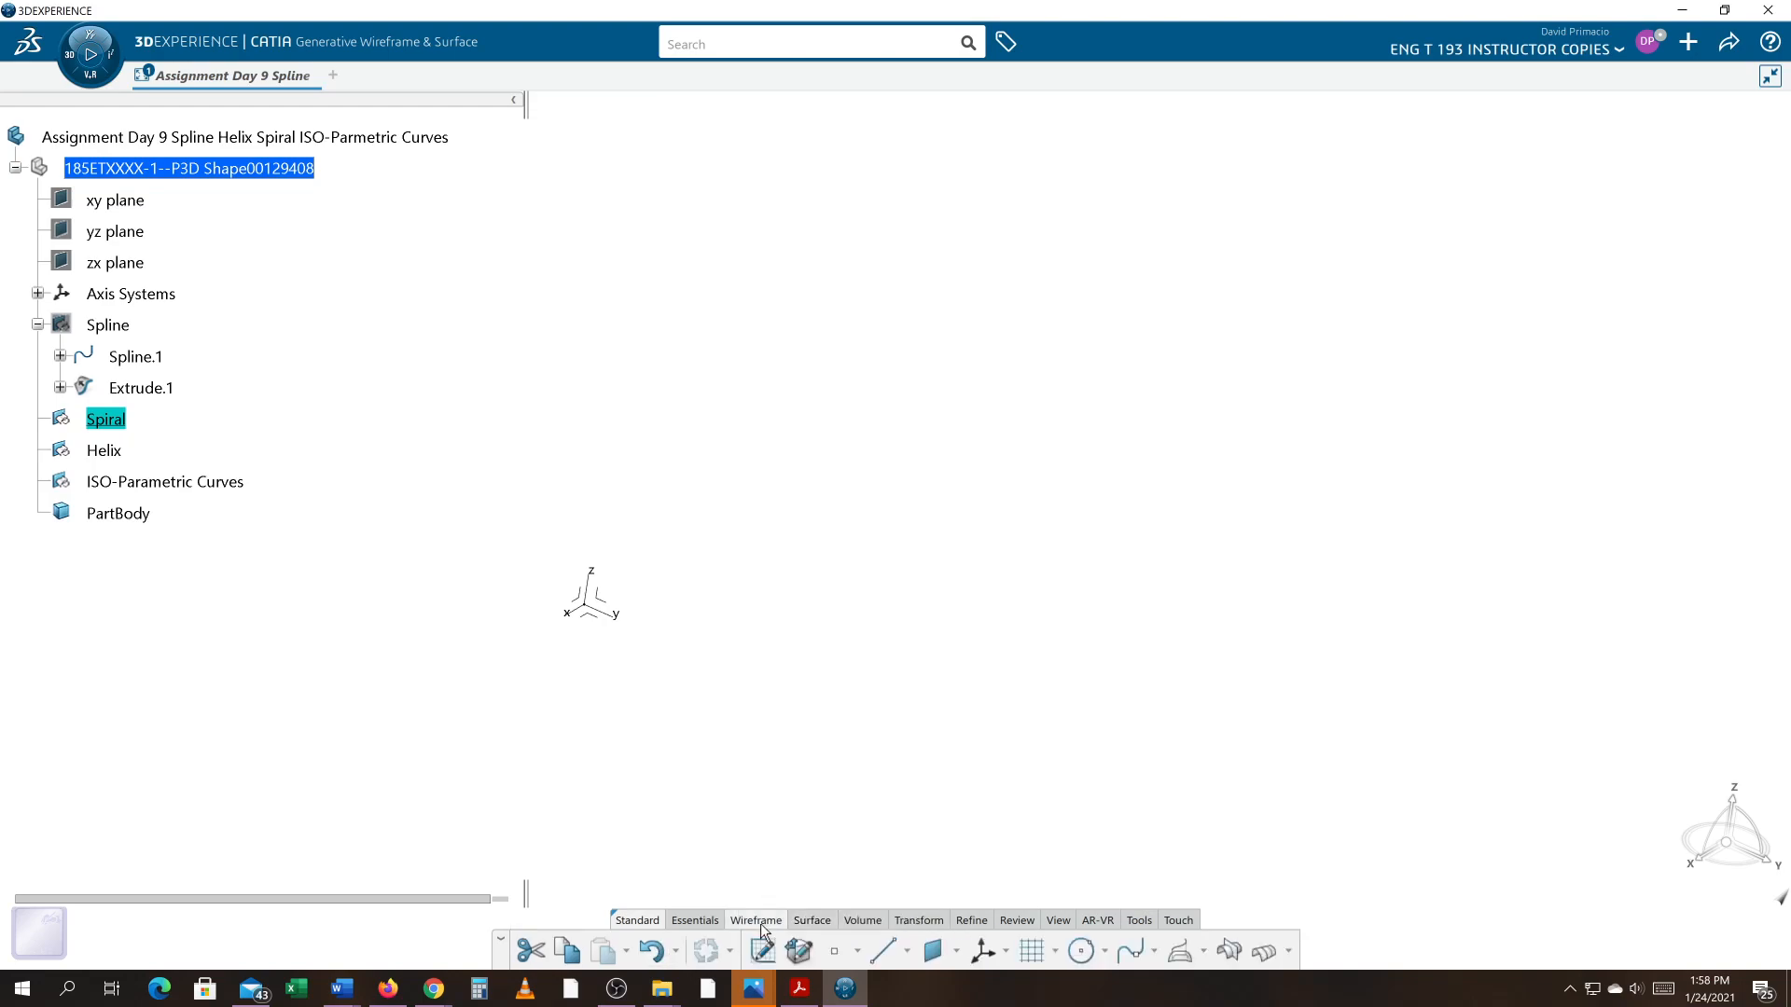
pyautogui.click(1154, 950)
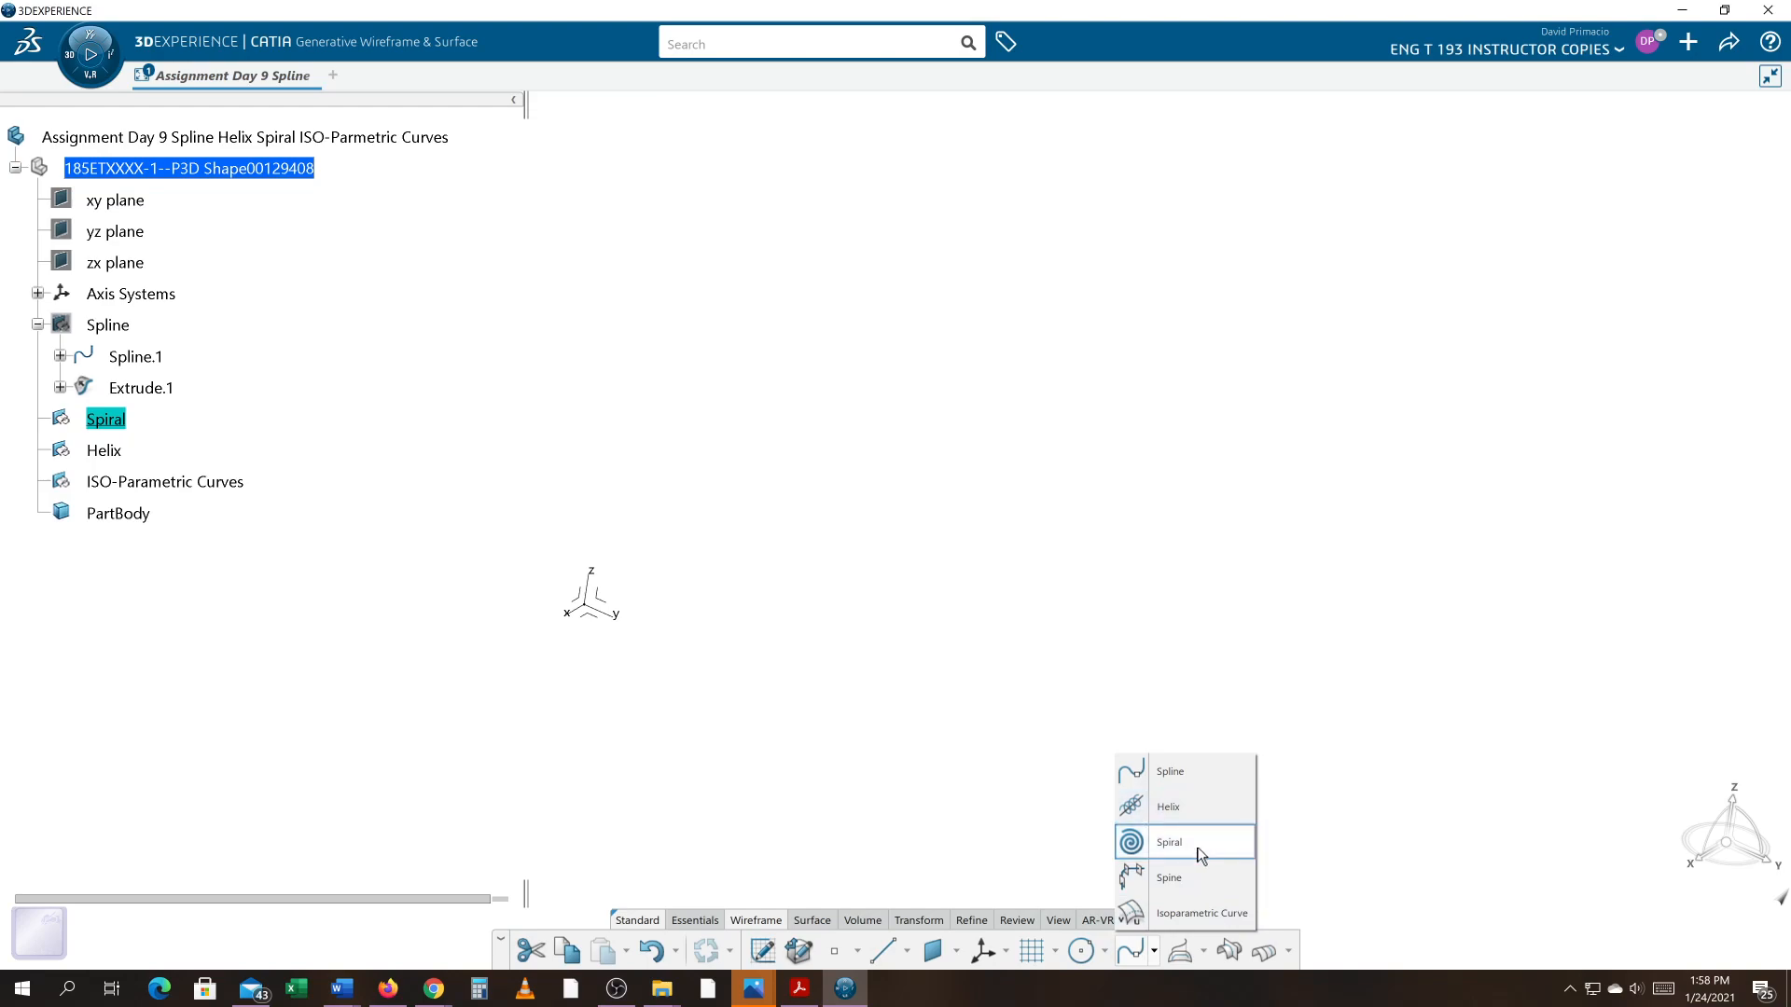
pyautogui.click(1192, 849)
pyautogui.moveTo(1236, 824); pyautogui.dragTo(1127, 687, button='middle')
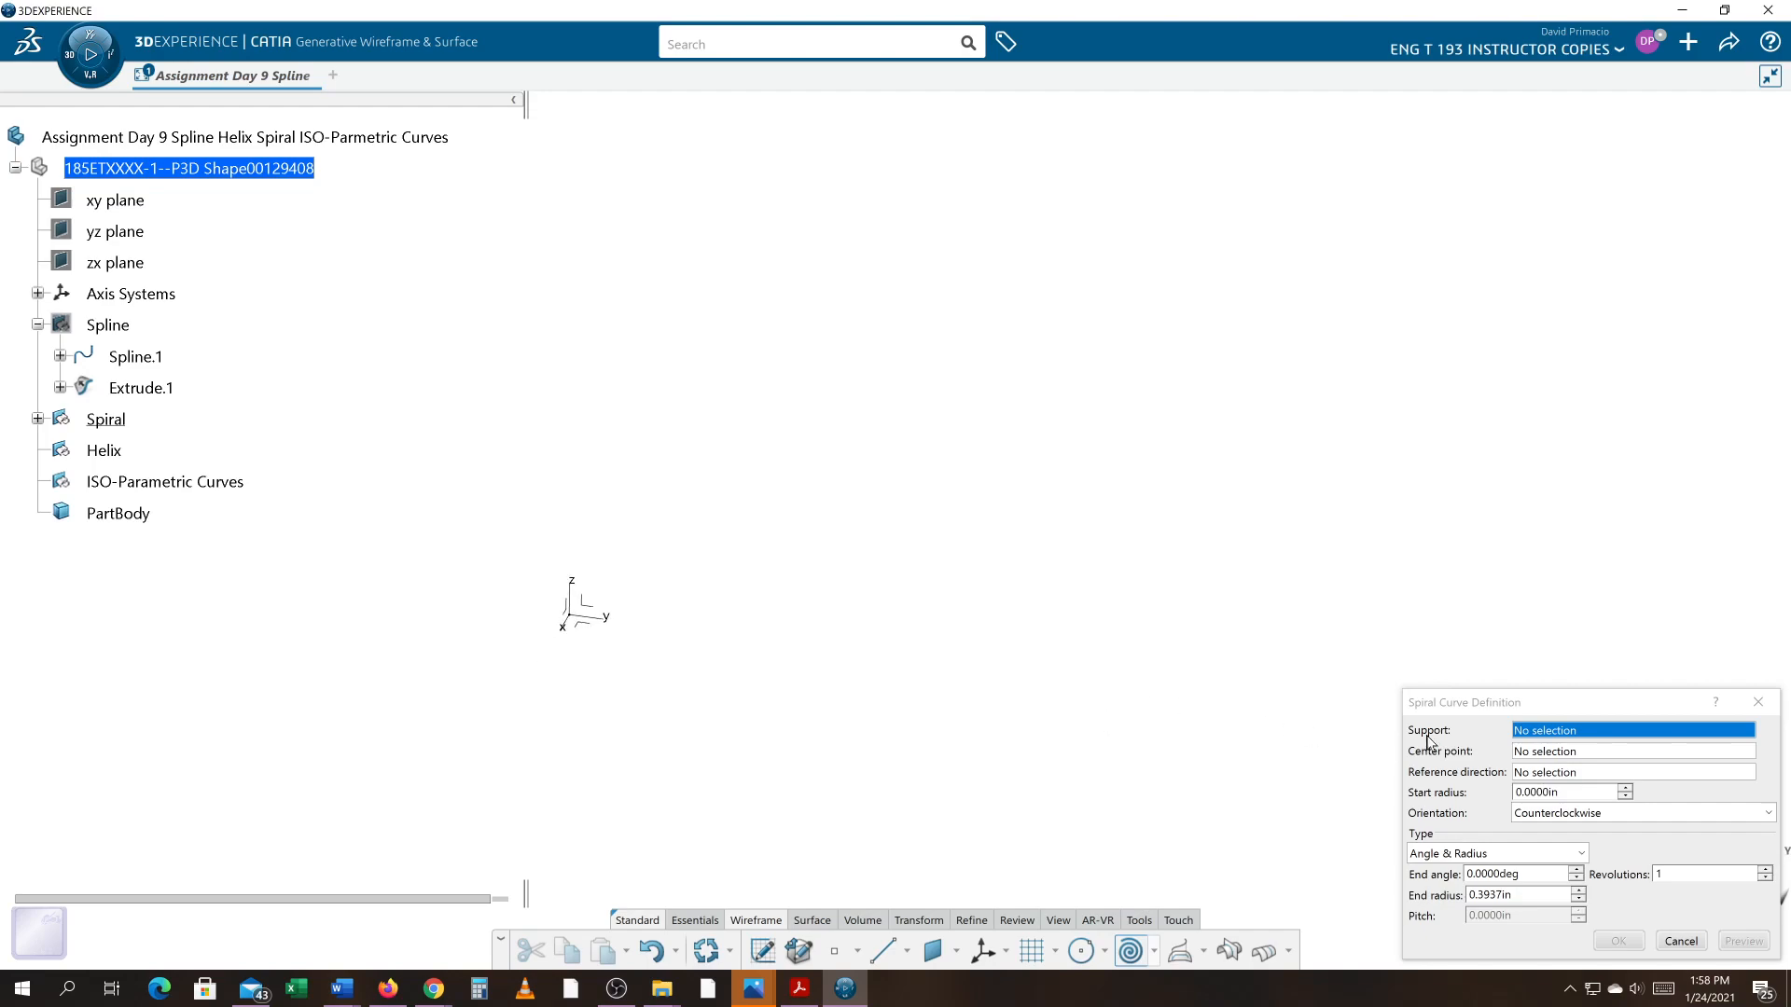
# - Create the spiral's support as a new plane offset 5 in from the YZ plane of the absolute axis system
pyautogui.rightClick(1560, 732)
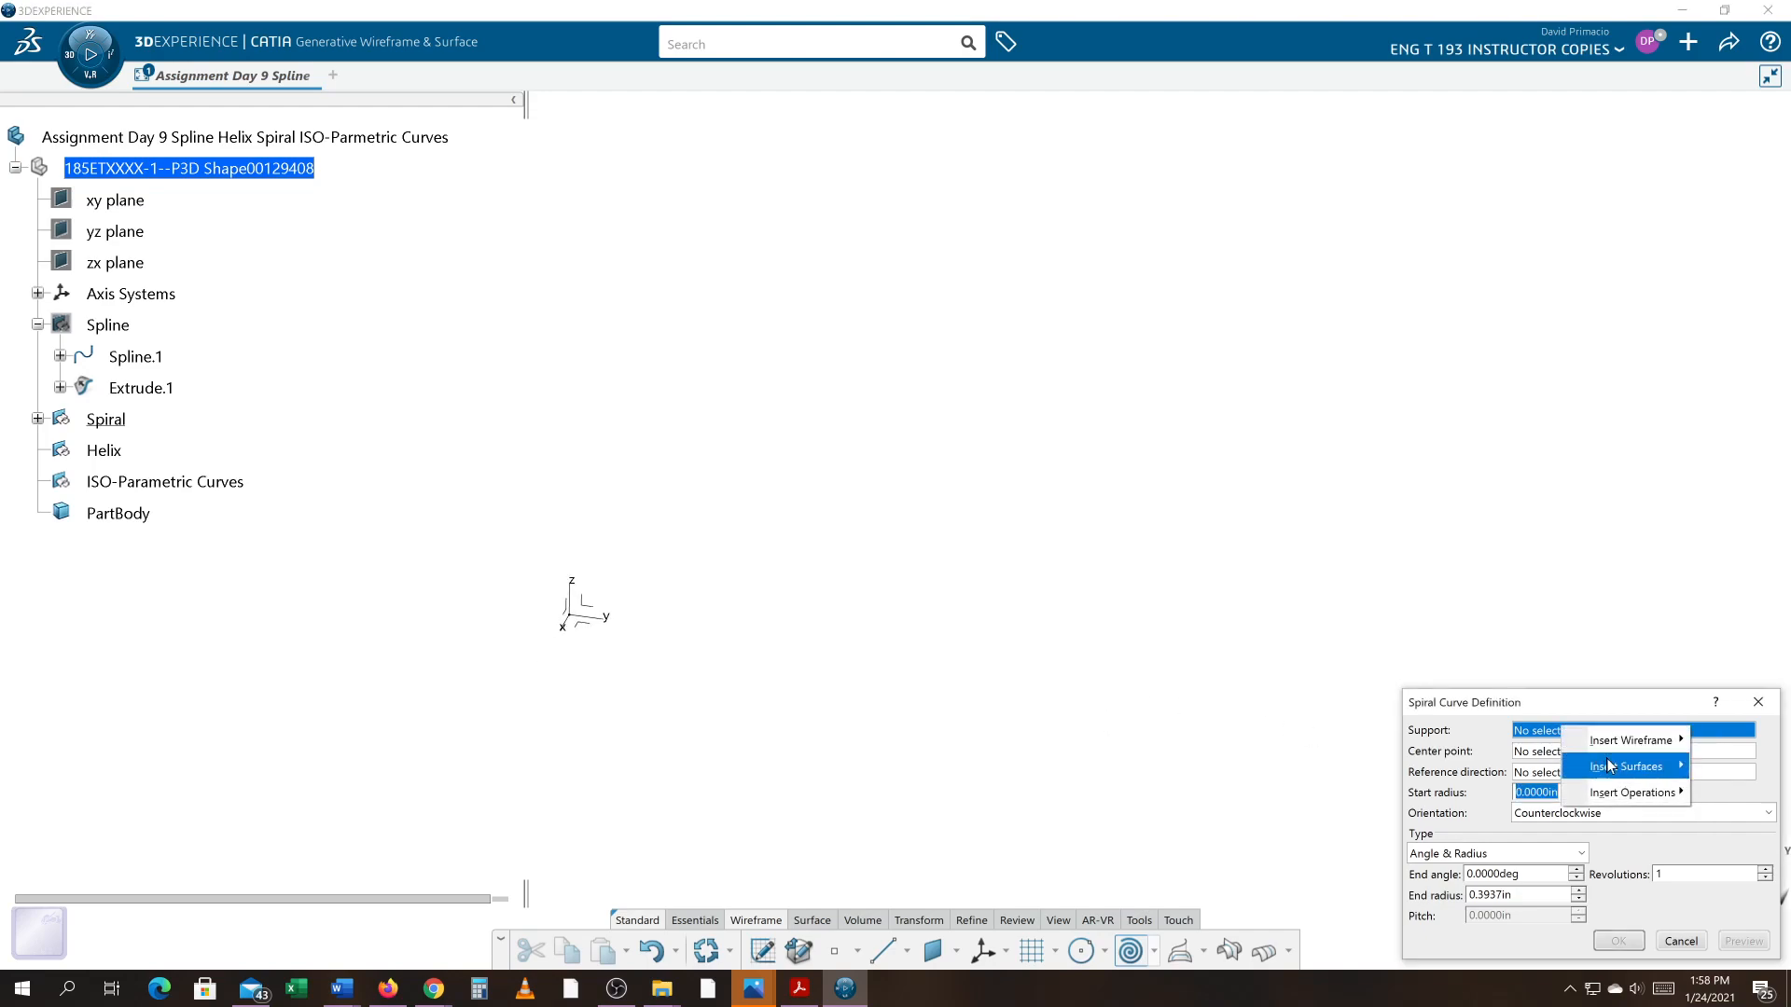
pyautogui.moveTo(1624, 763)
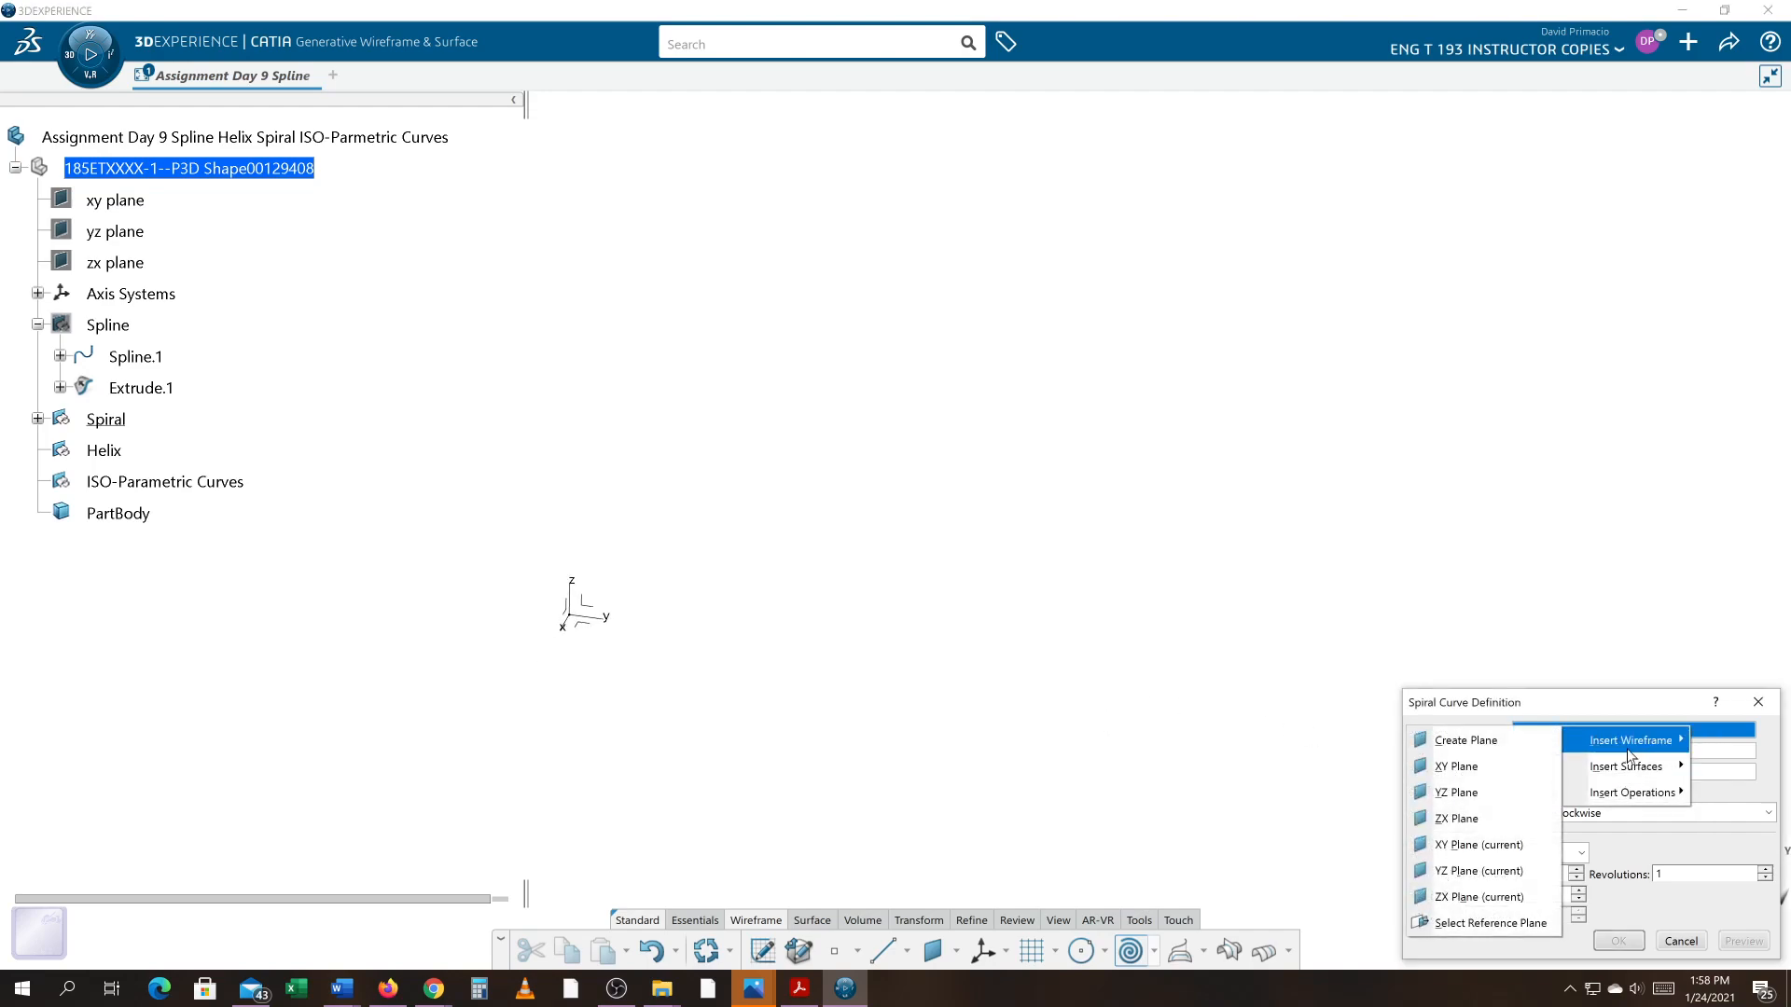
pyautogui.click(1518, 740)
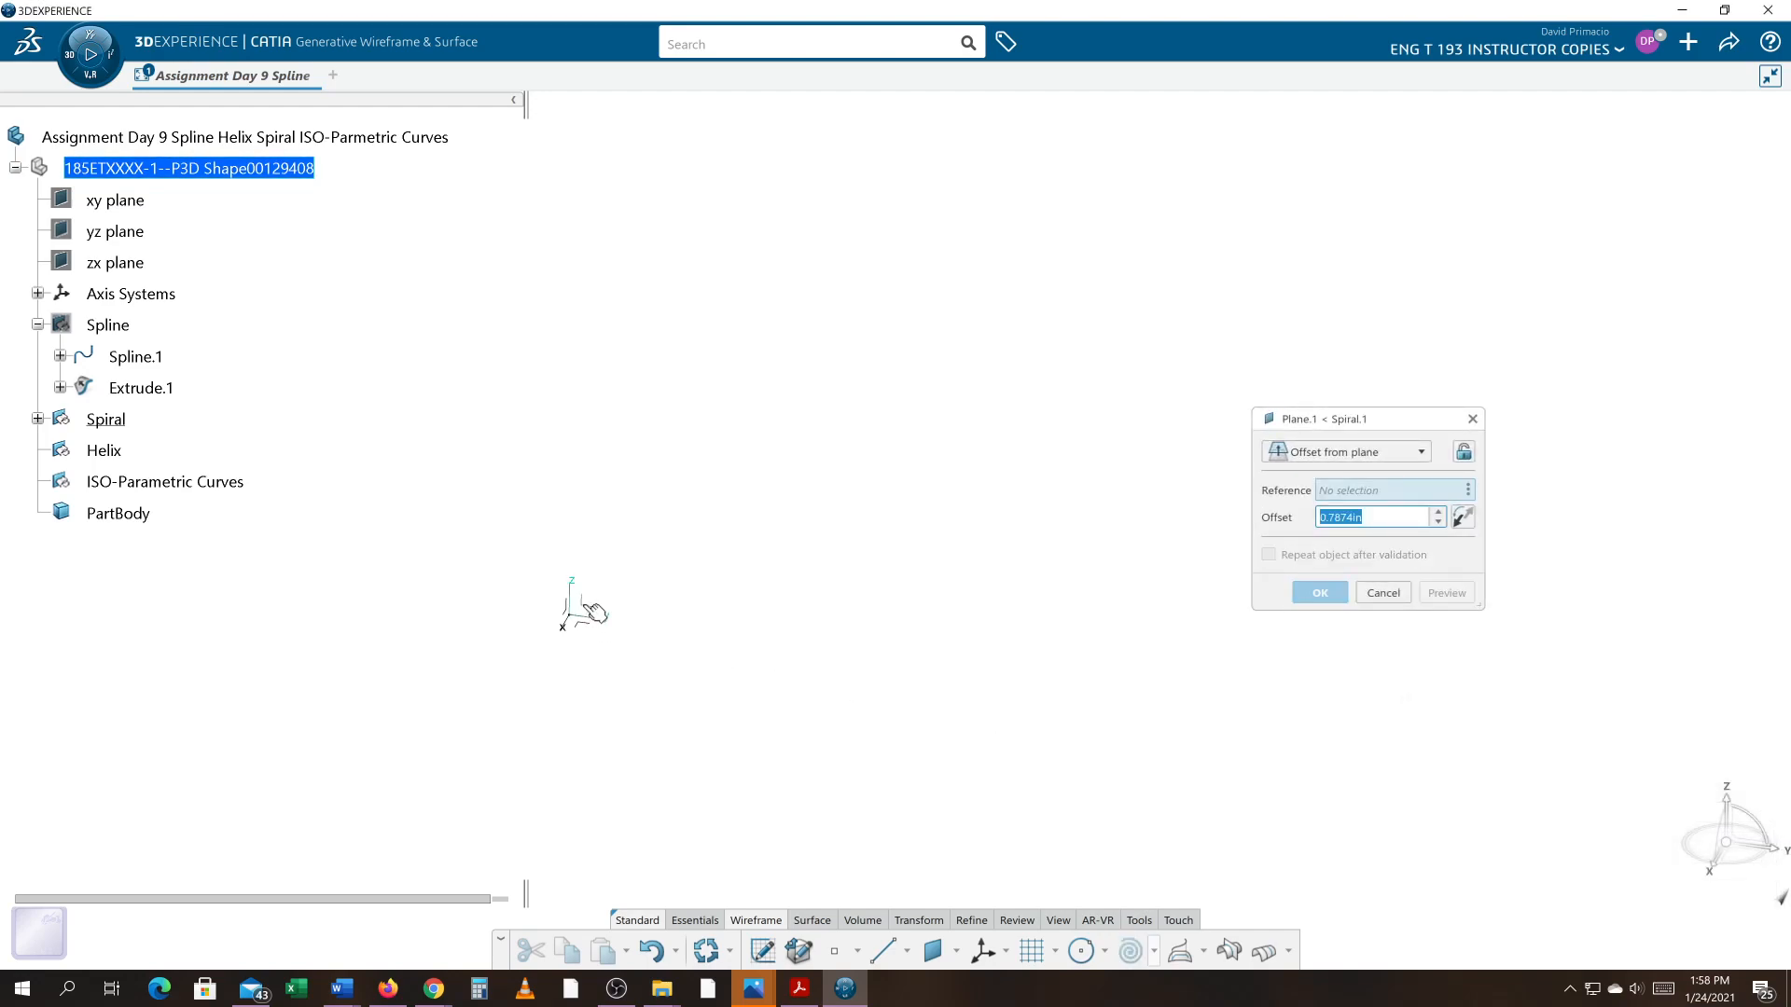
pyautogui.click(582, 608)
pyautogui.moveTo(819, 684); pyautogui.dragTo(737, 677, button='middle')
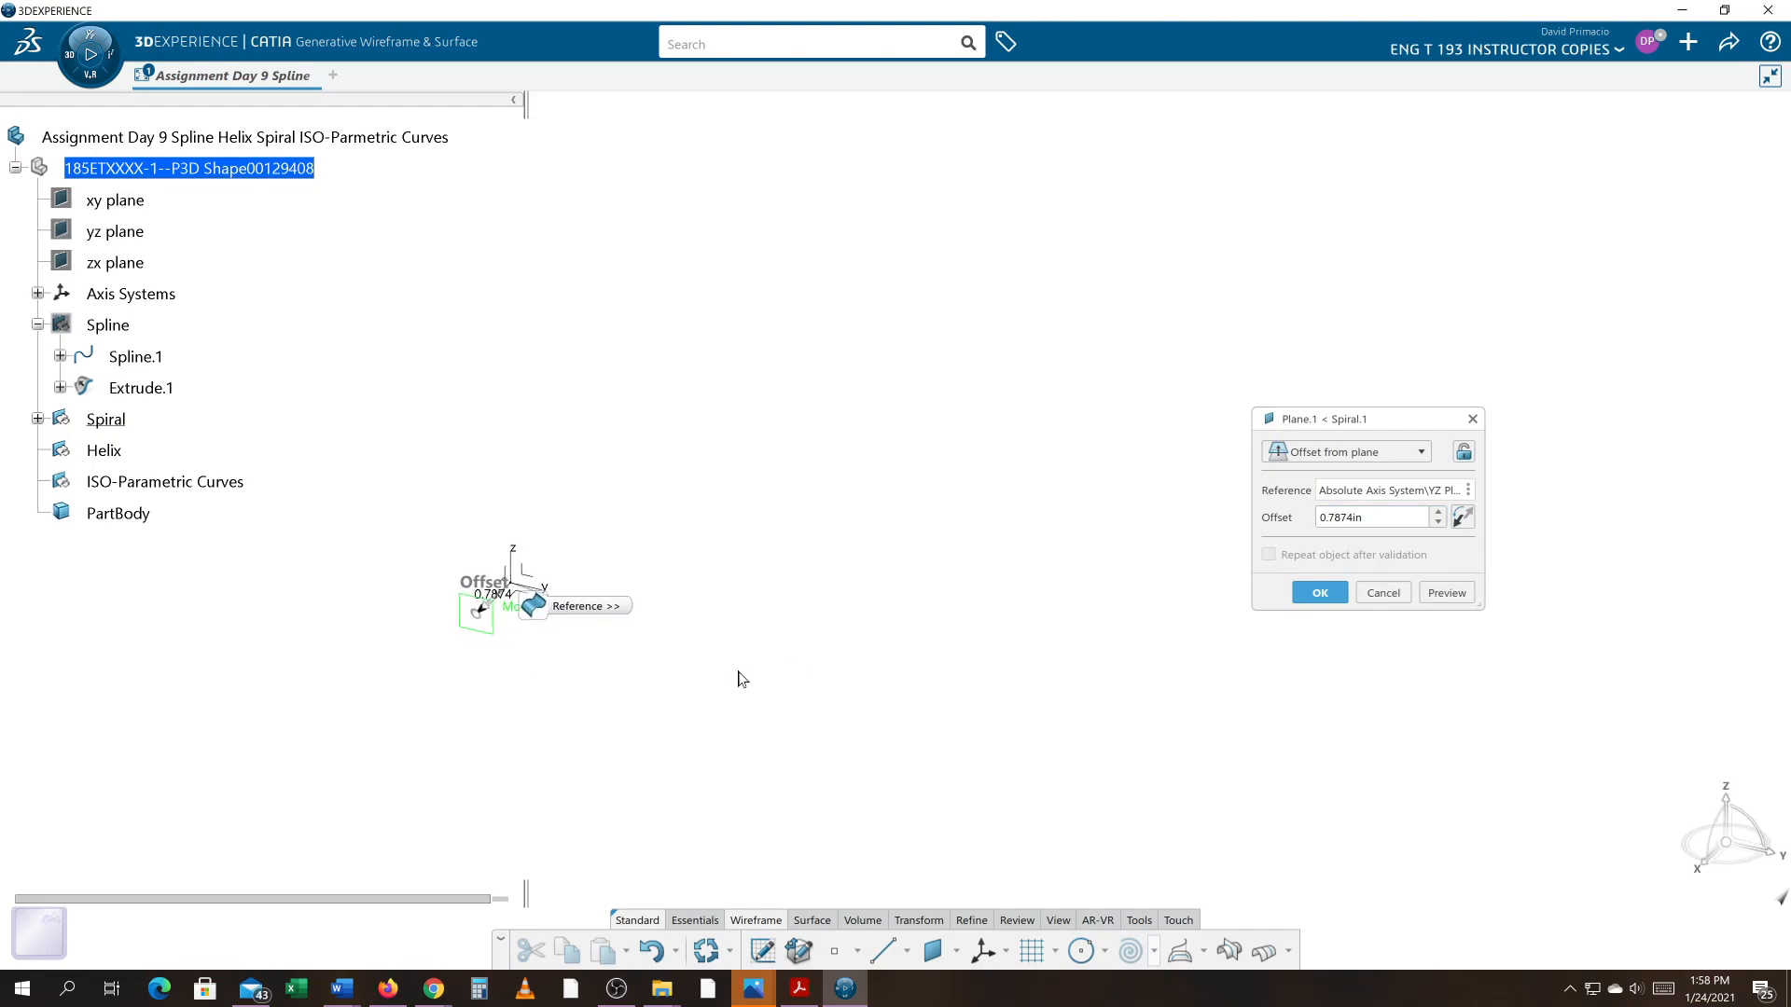
pyautogui.moveTo(1371, 524); pyautogui.dragTo(1244, 526)
pyautogui.write('5')
pyautogui.click(1447, 594)
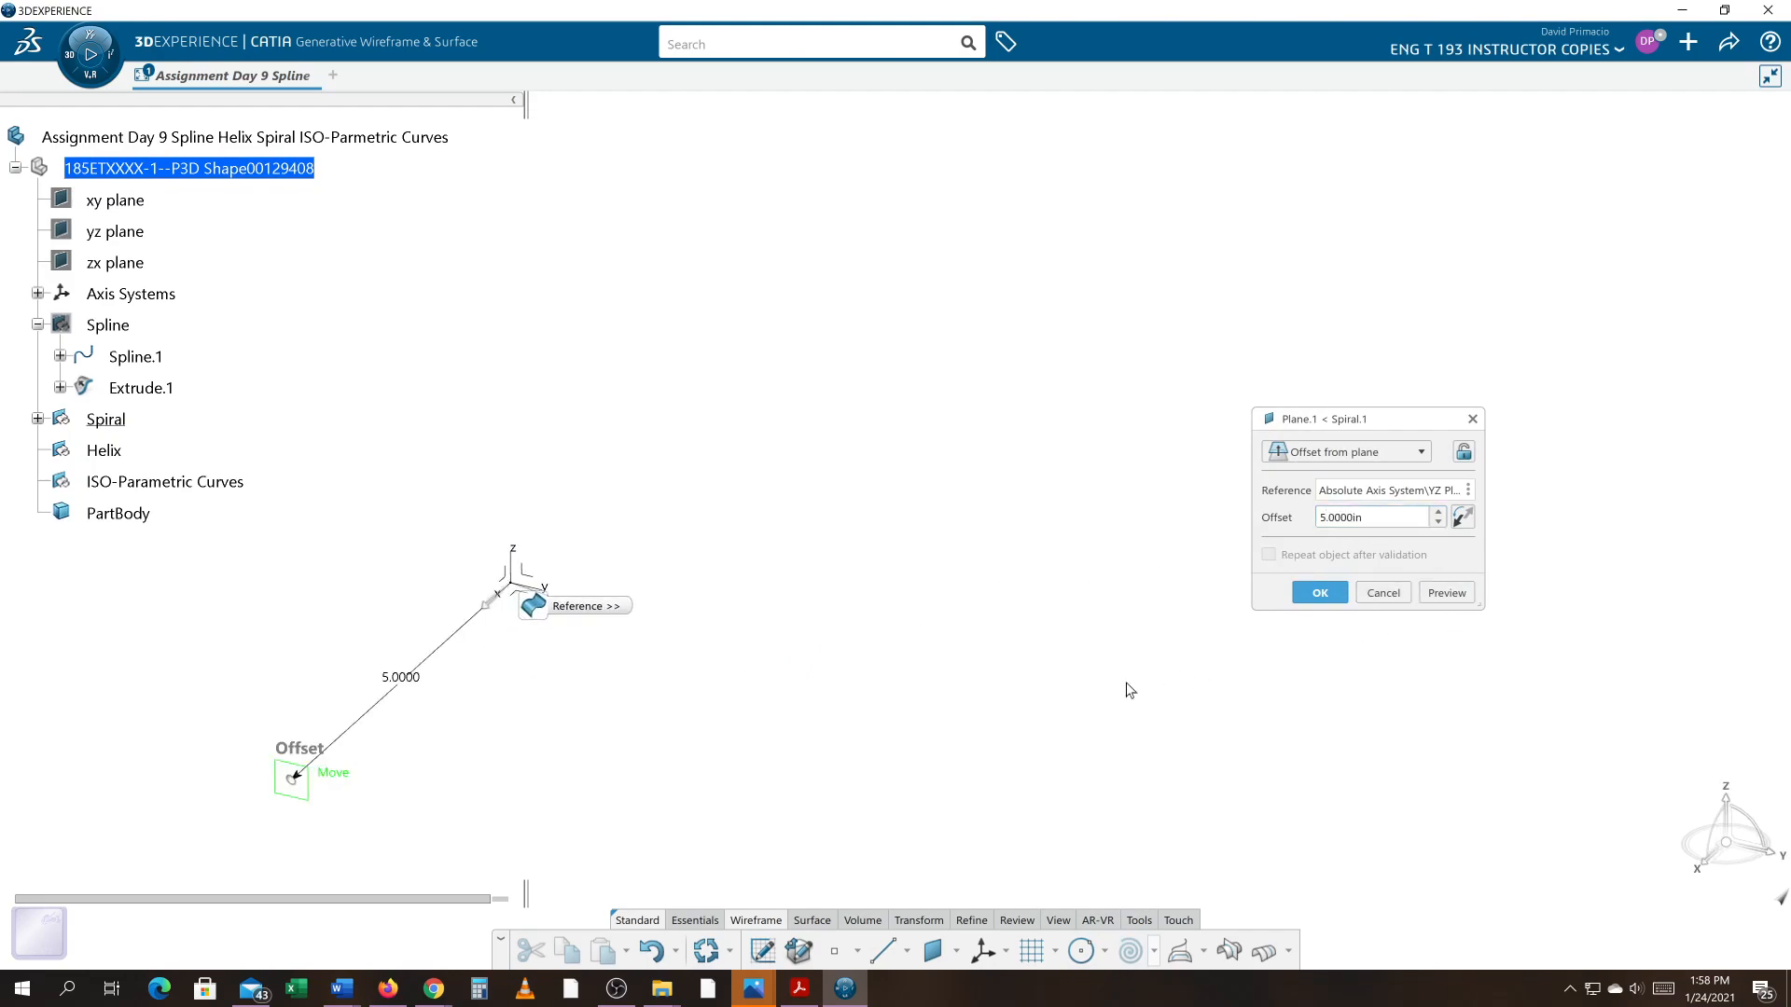
pyautogui.moveTo(1099, 550); pyautogui.dragTo(1125, 540, button='middle')
pyautogui.moveTo(732, 691); pyautogui.dragTo(838, 711, button='middle')
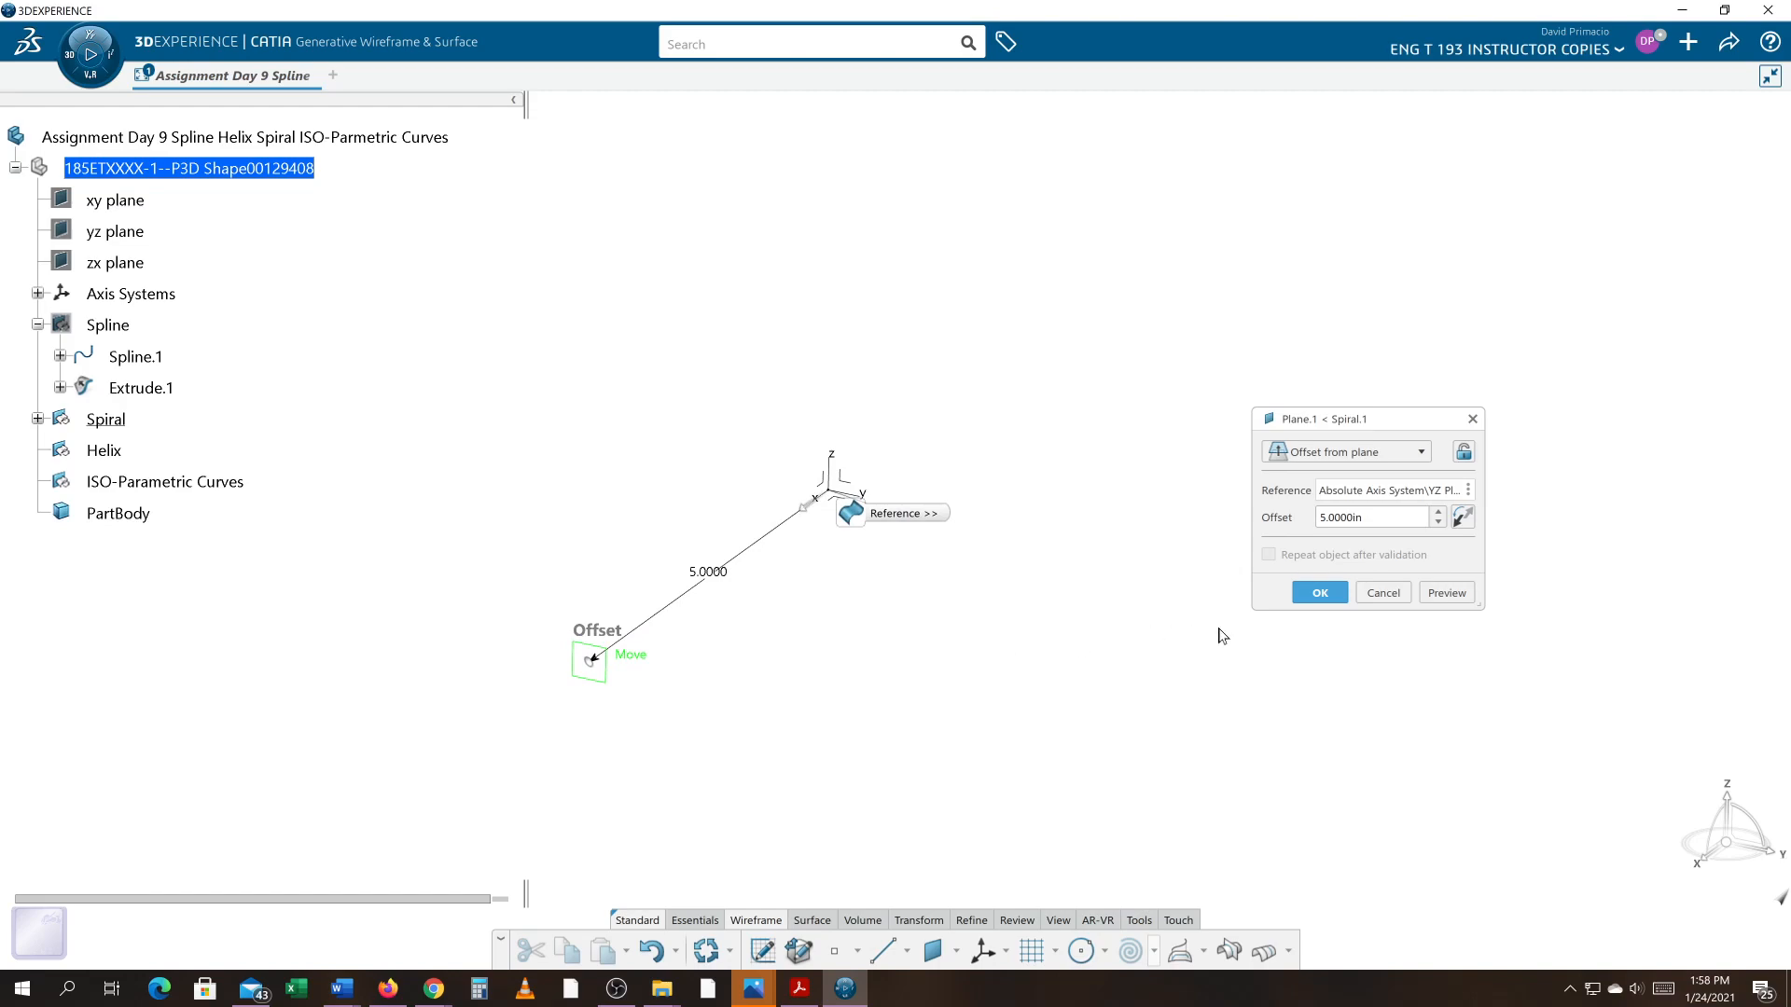
pyautogui.click(1319, 593)
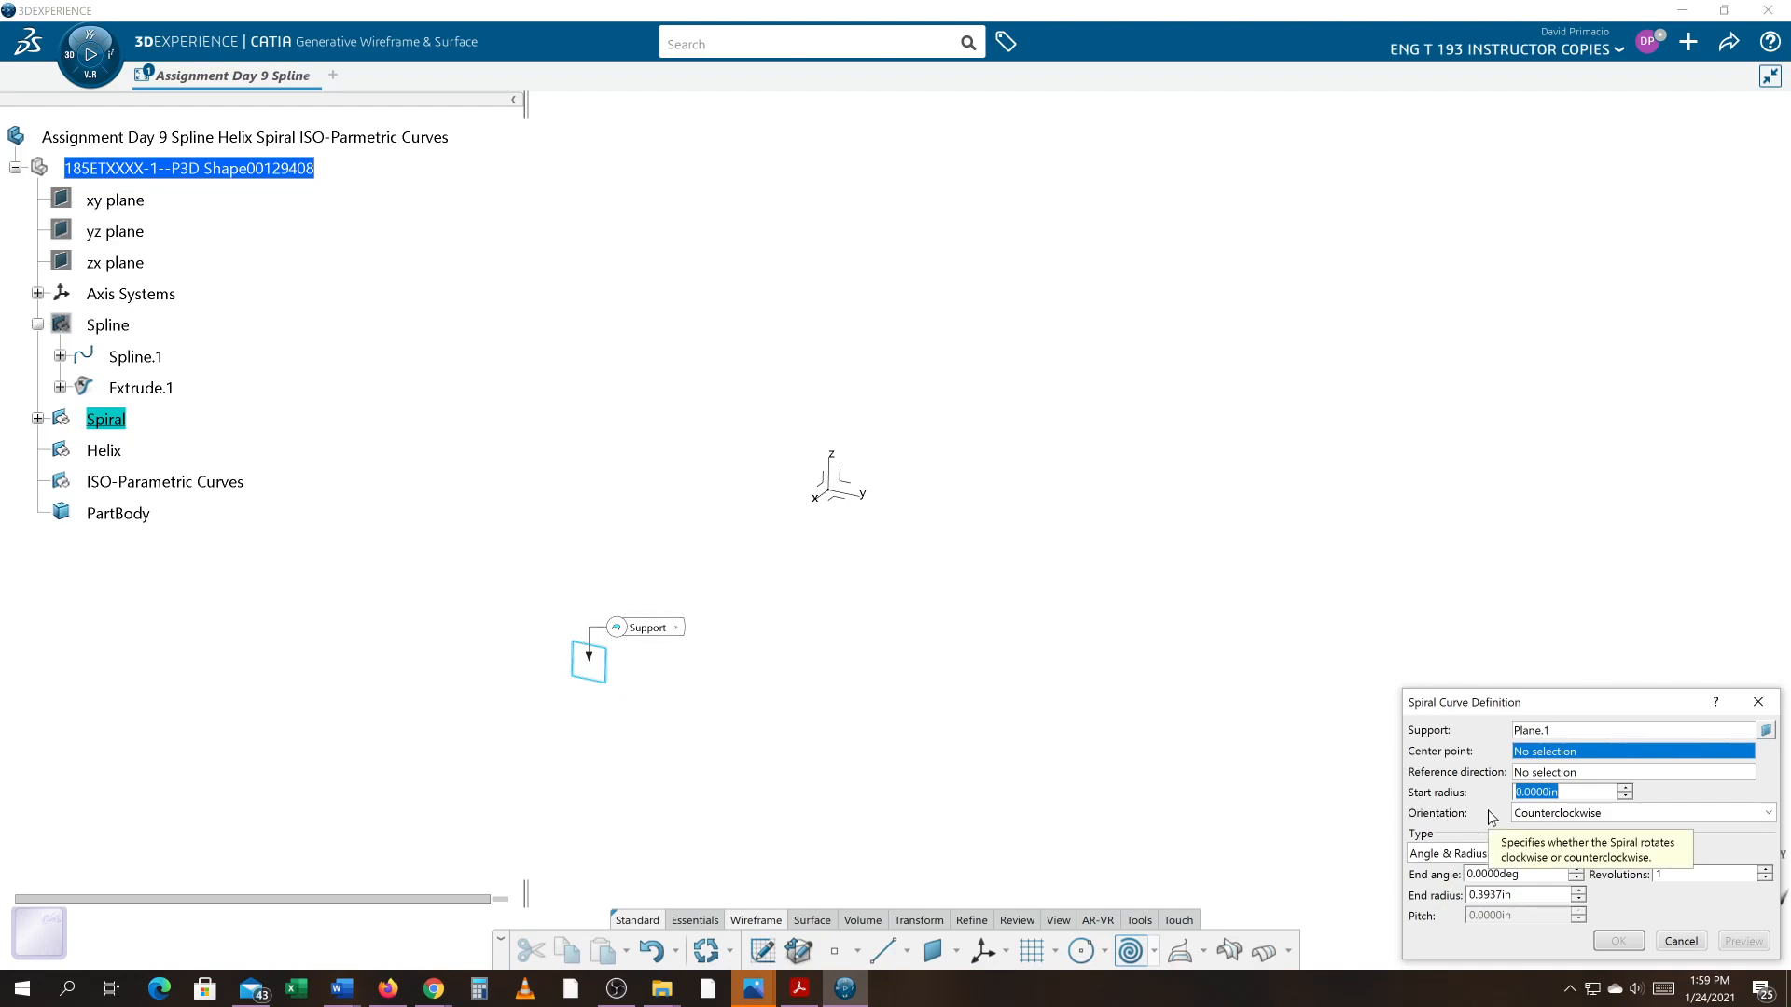
# - Create the spiral's center point on the new offset plane, at H 3 in and V 3 in
pyautogui.rightClick(1530, 757)
pyautogui.moveTo(1553, 766)
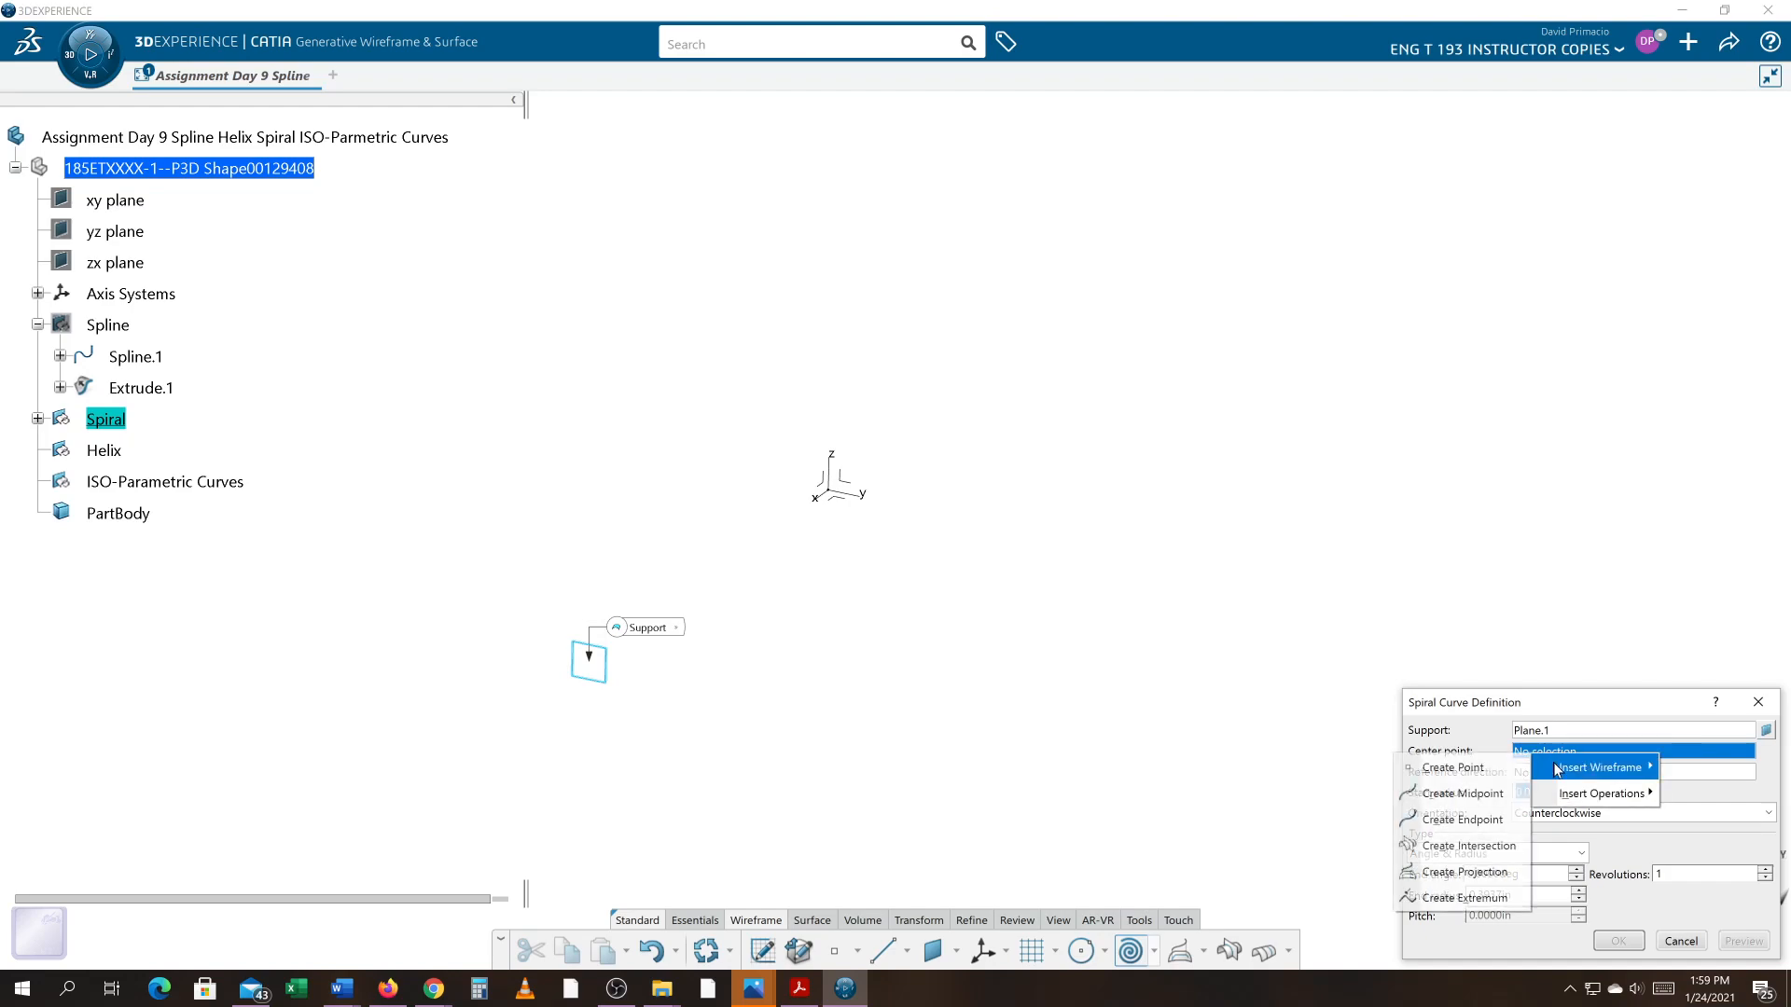
pyautogui.click(1482, 777)
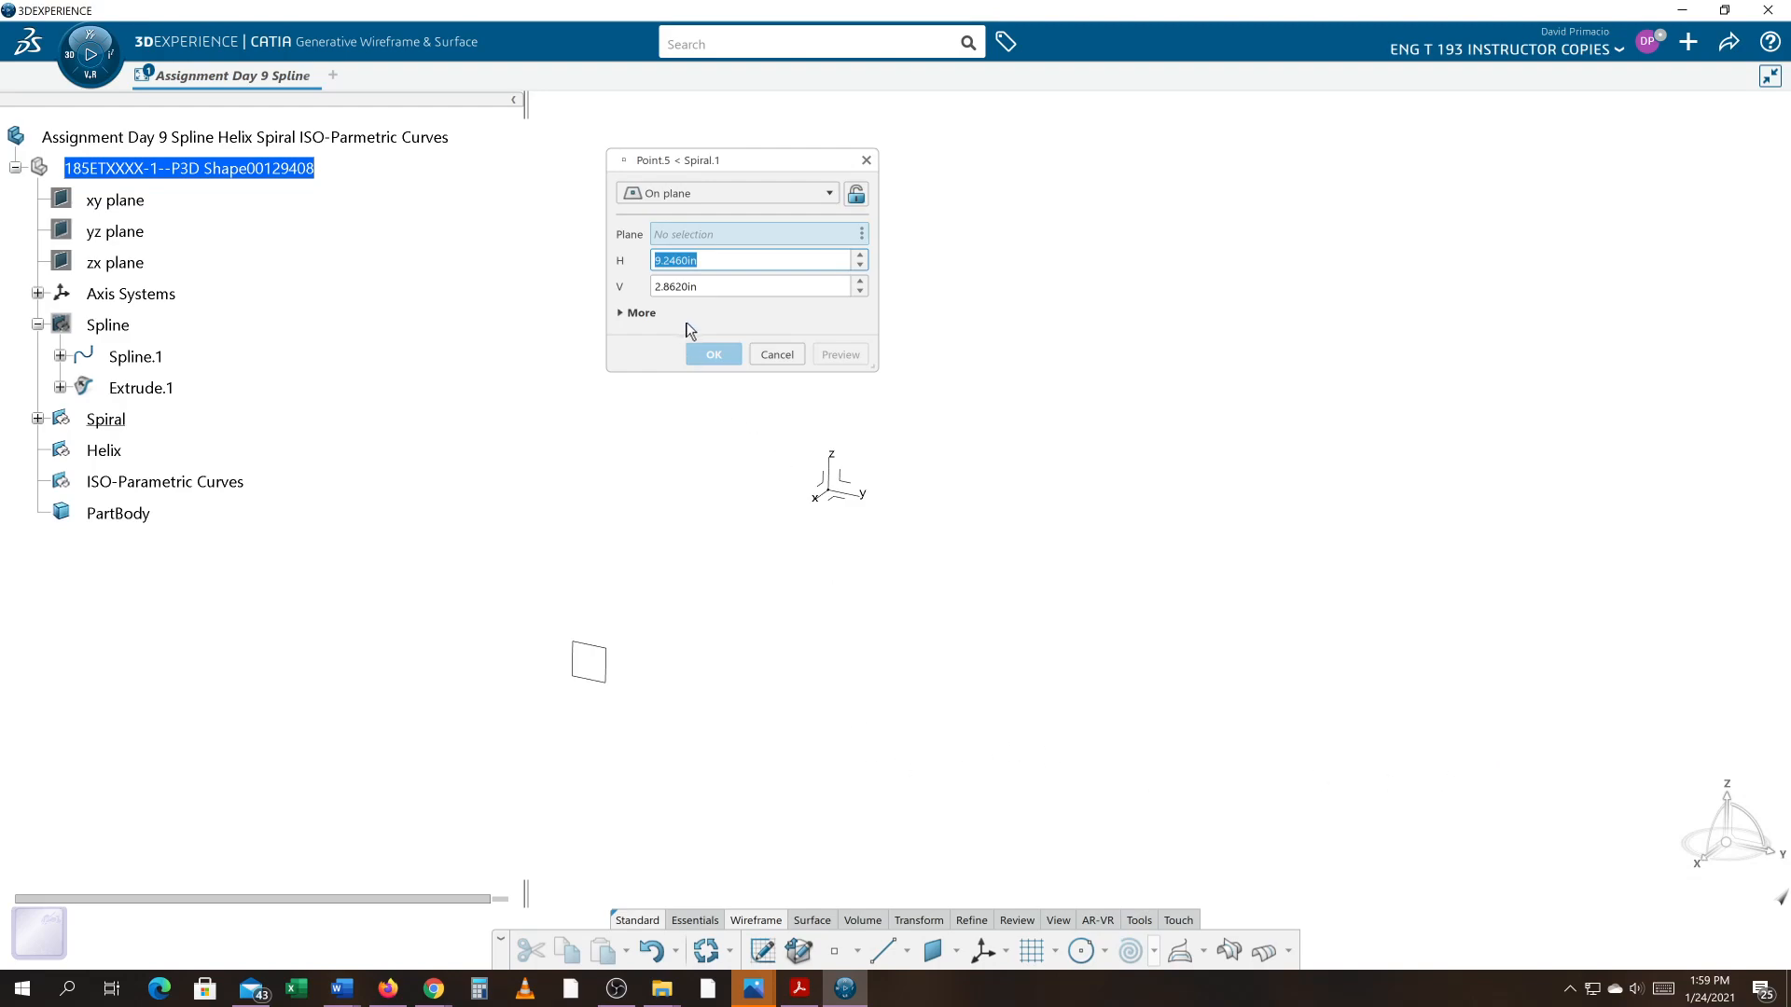
pyautogui.write('3')
pyautogui.press('Tab')
pyautogui.write('3')
pyautogui.press('Tab')
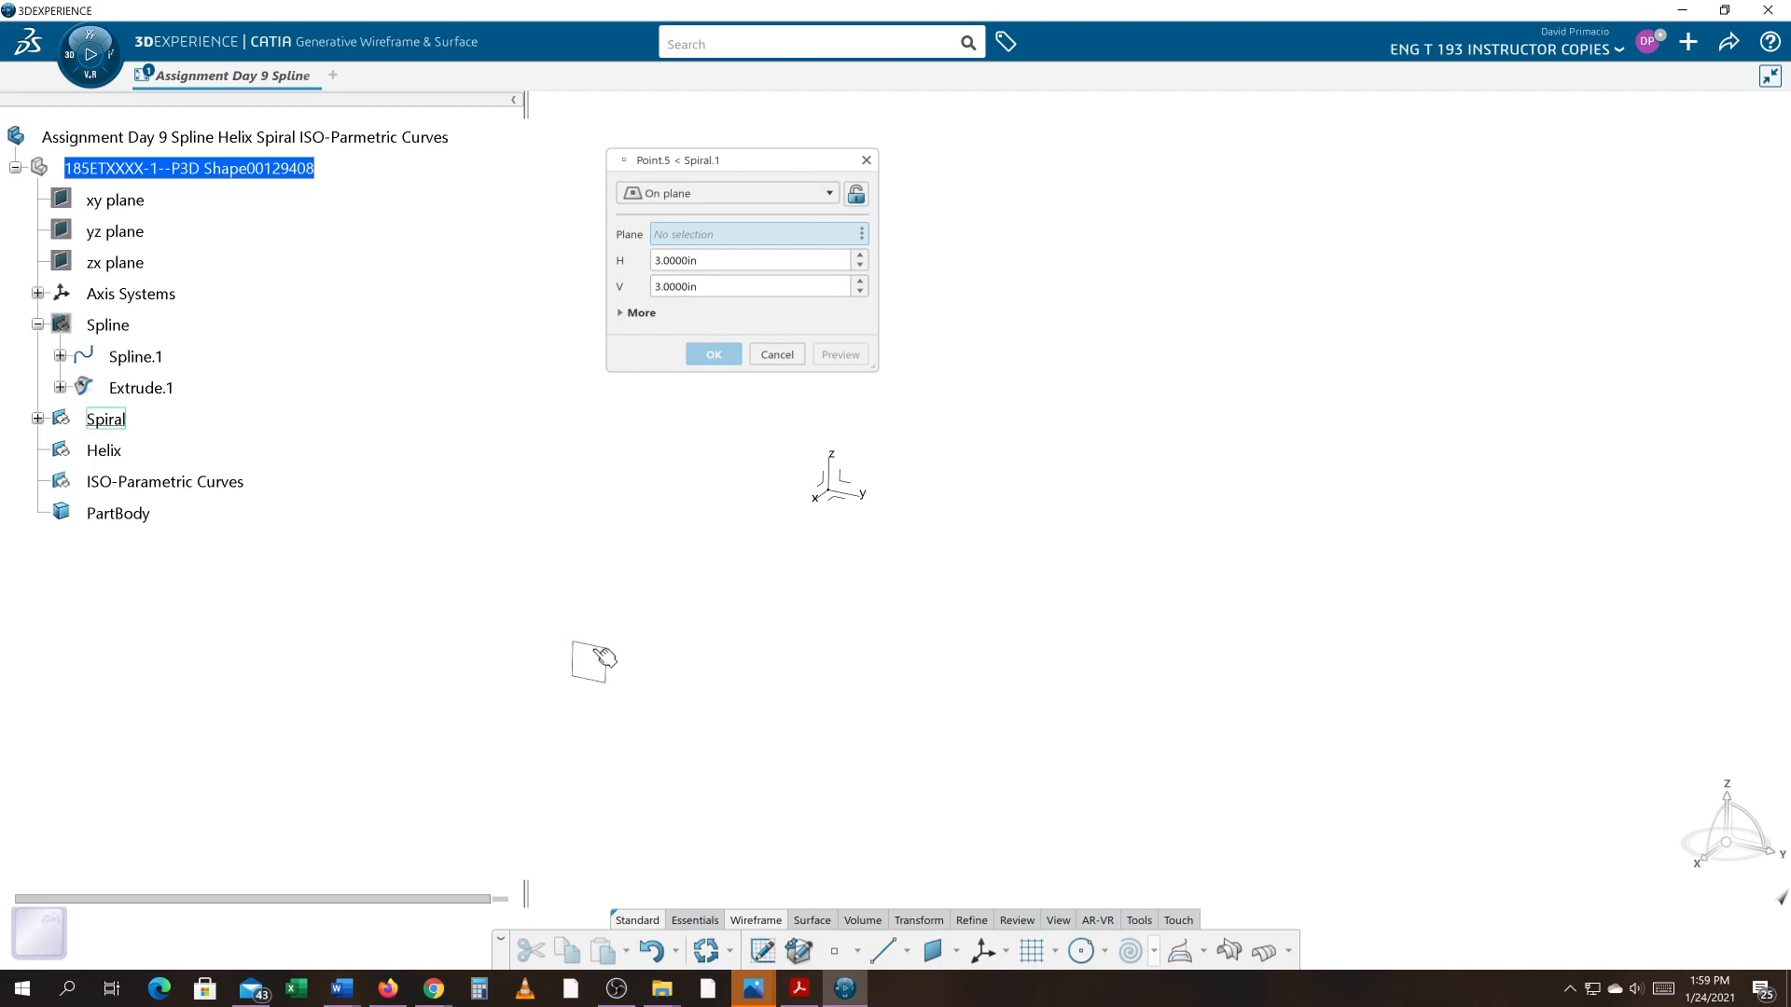
pyautogui.click(593, 658)
pyautogui.moveTo(612, 764); pyautogui.dragTo(698, 785, button='middle')
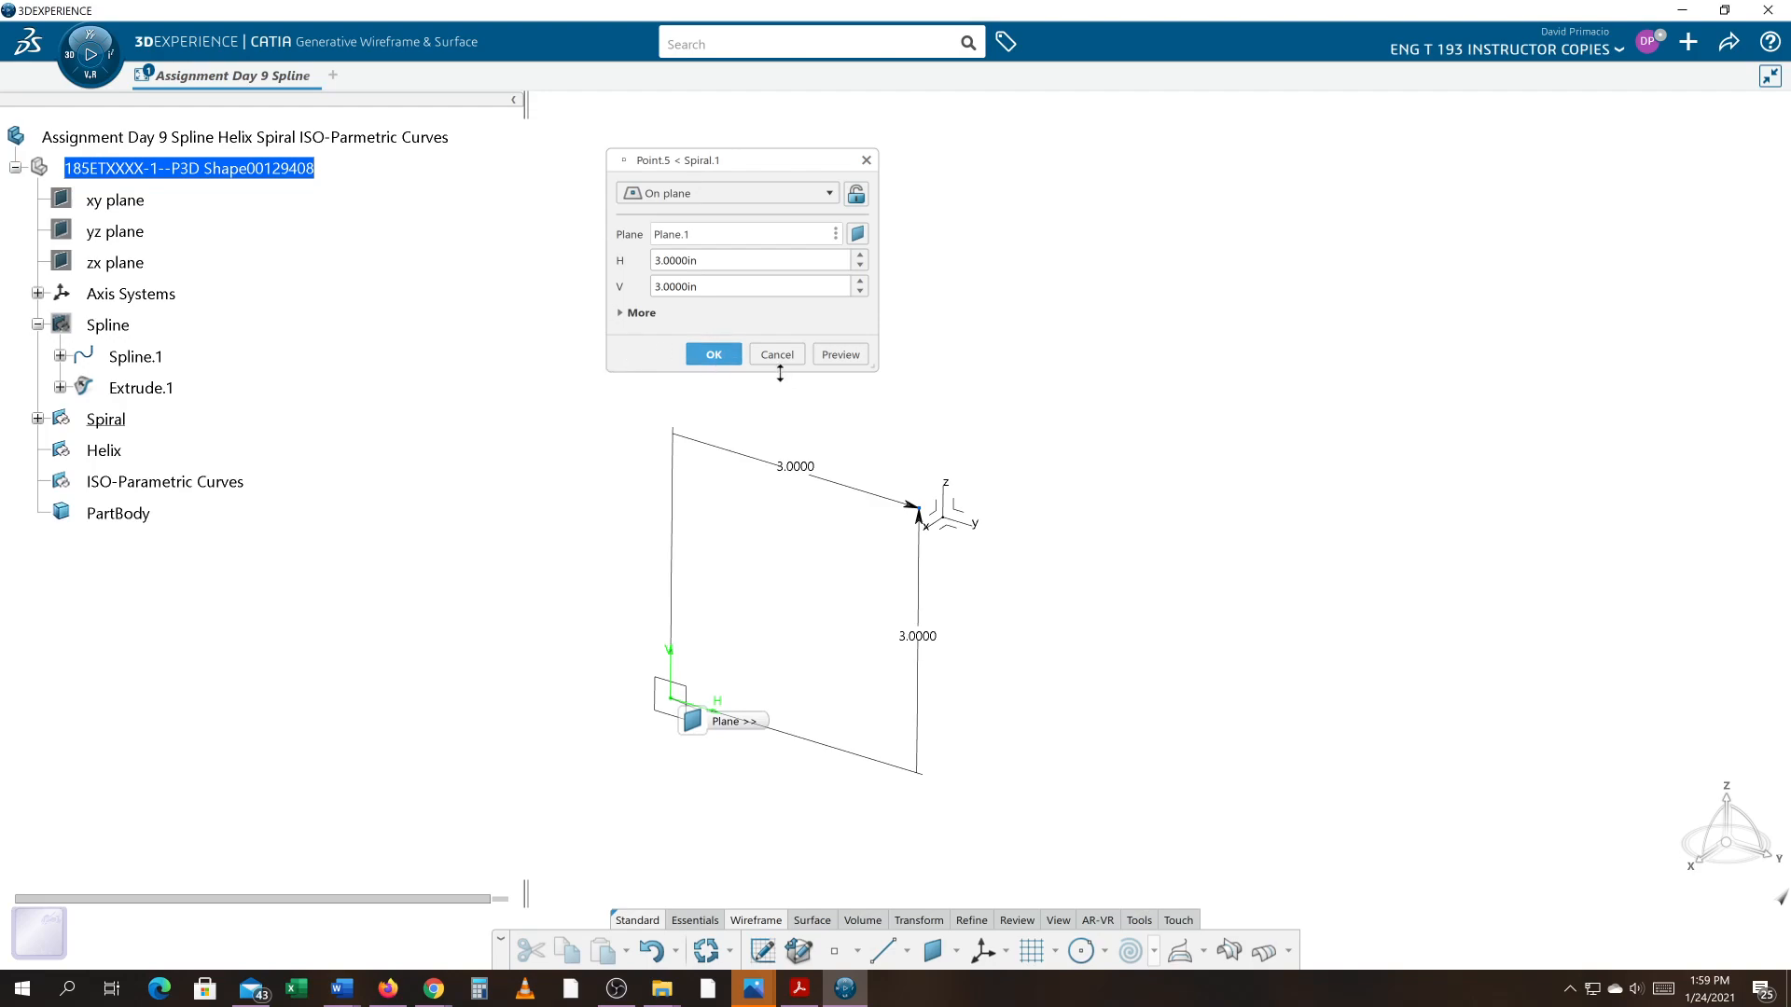
pyautogui.click(713, 358)
# - Switch to the front view and set the spiral's reference direction to Y Component
pyautogui.moveTo(894, 725); pyautogui.dragTo(870, 651, button='middle')
pyautogui.moveTo(863, 579); pyautogui.dragTo(944, 788, button='middle')
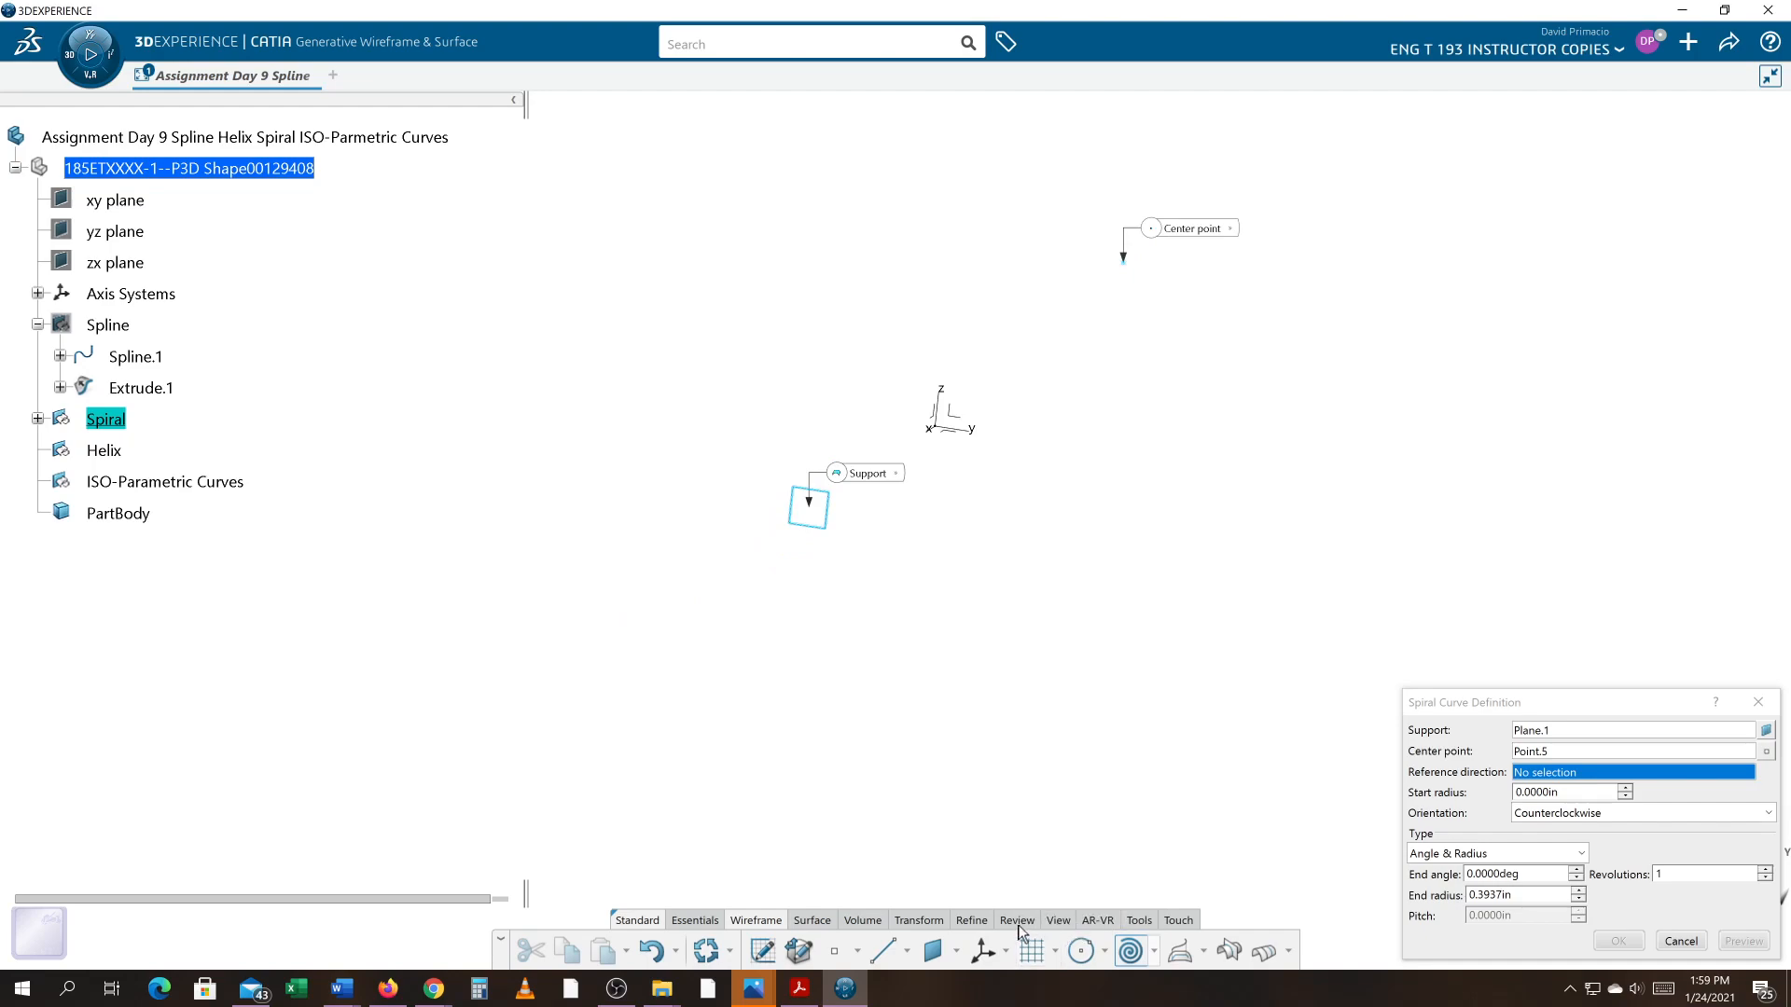
pyautogui.click(1054, 923)
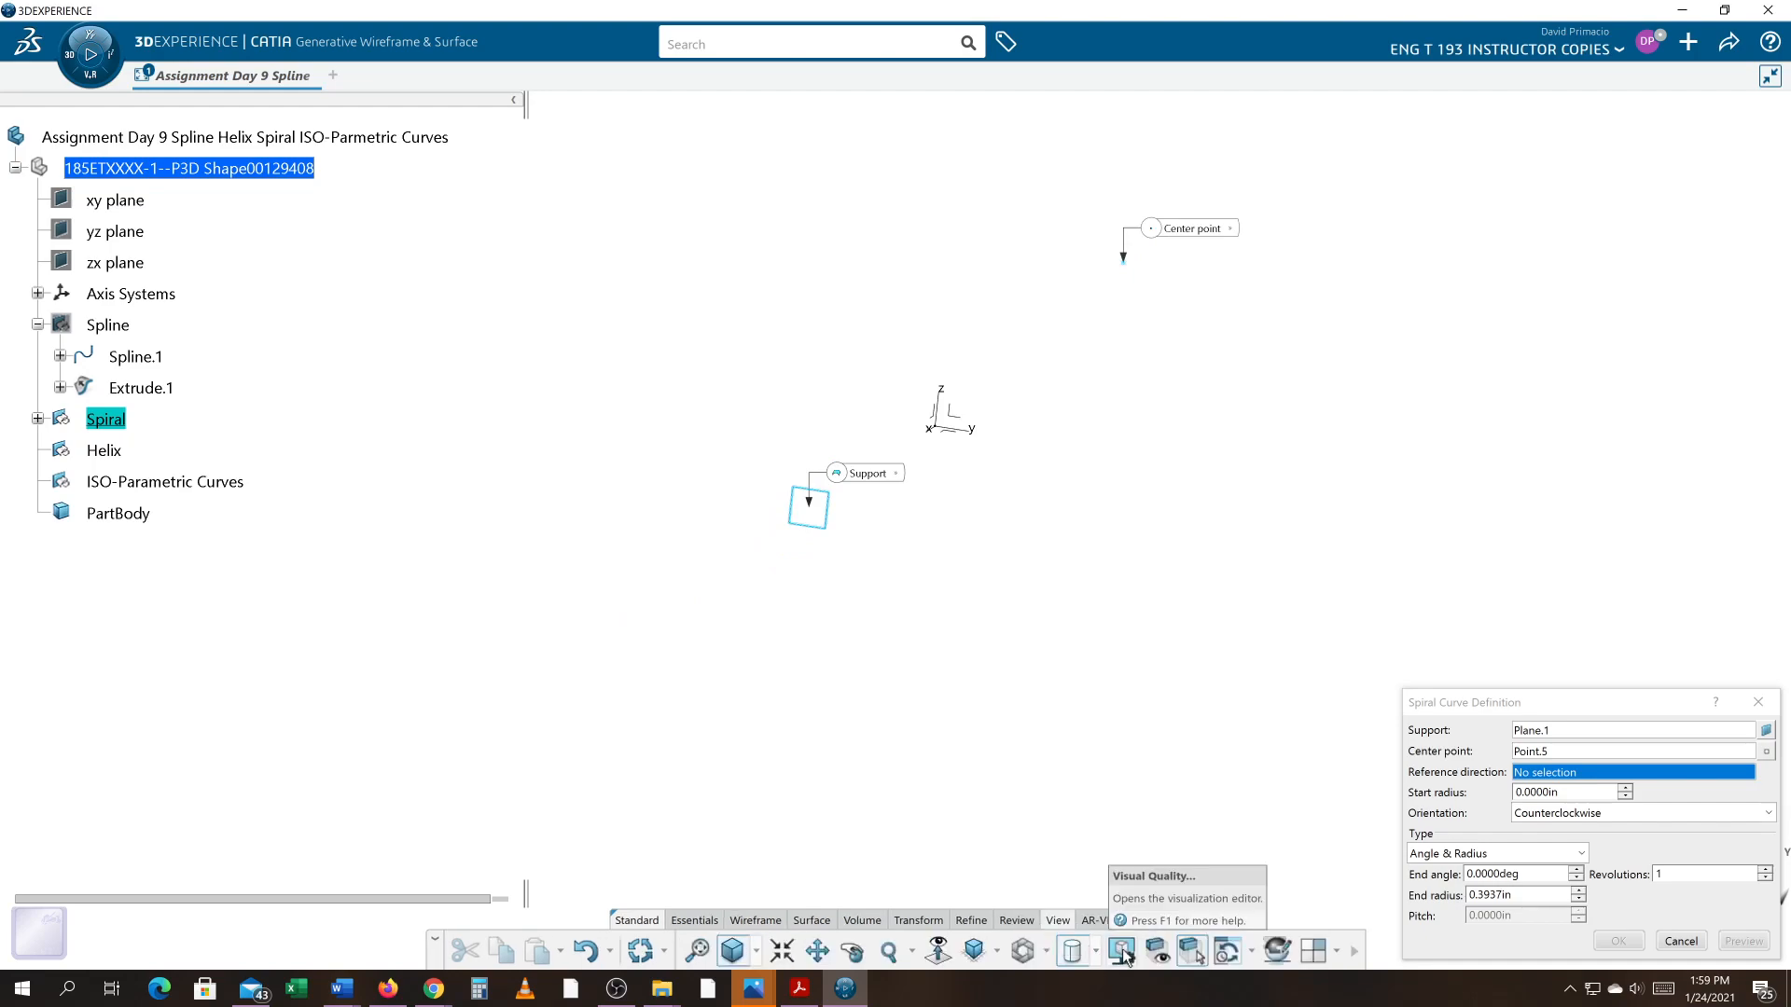
pyautogui.click(996, 950)
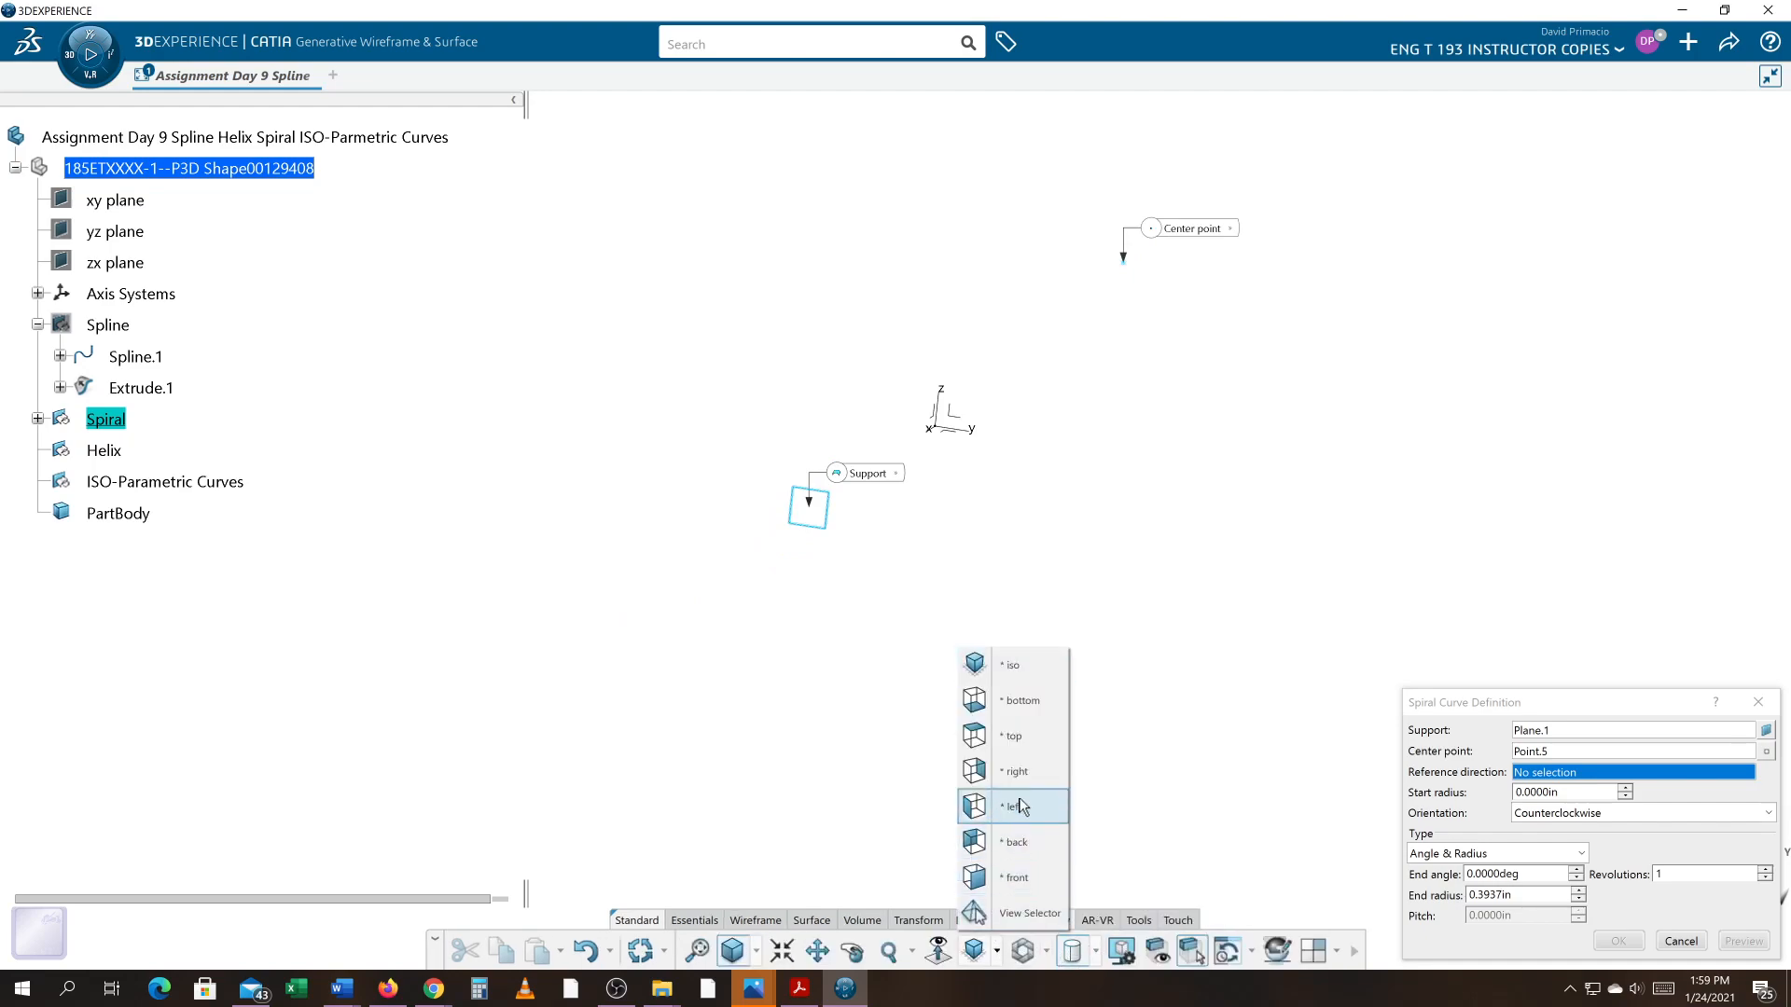
pyautogui.click(1017, 877)
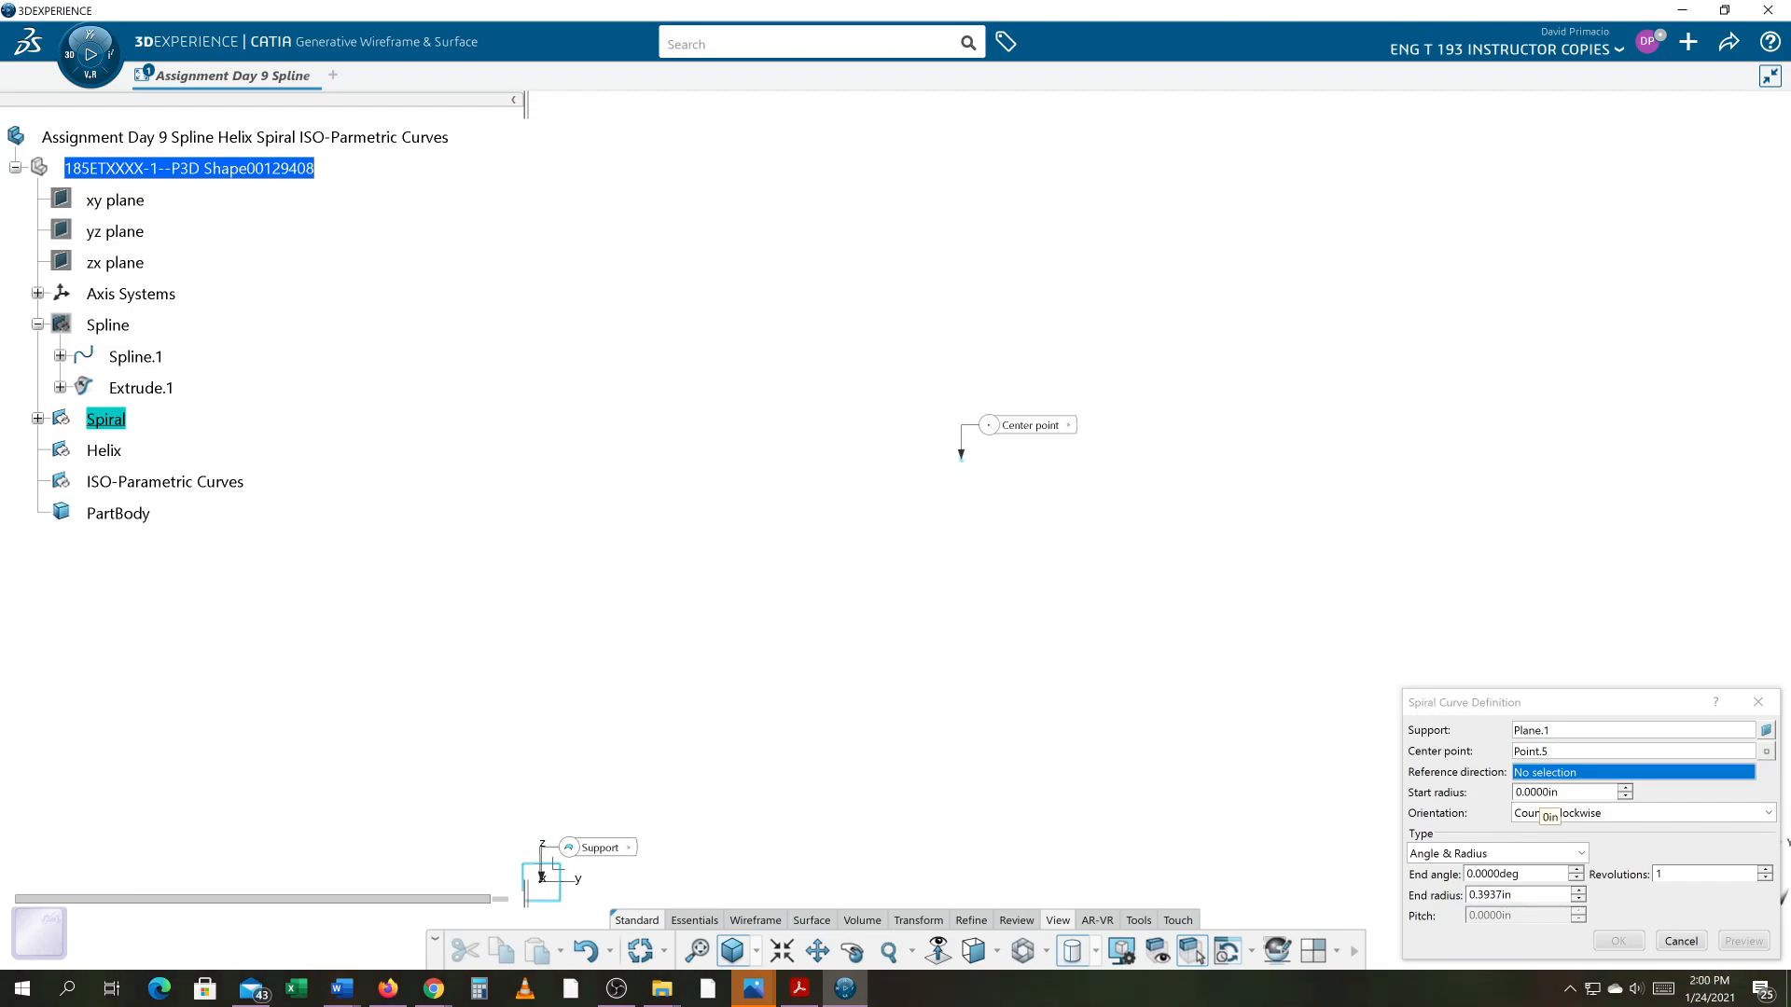
pyautogui.rightClick(1556, 770)
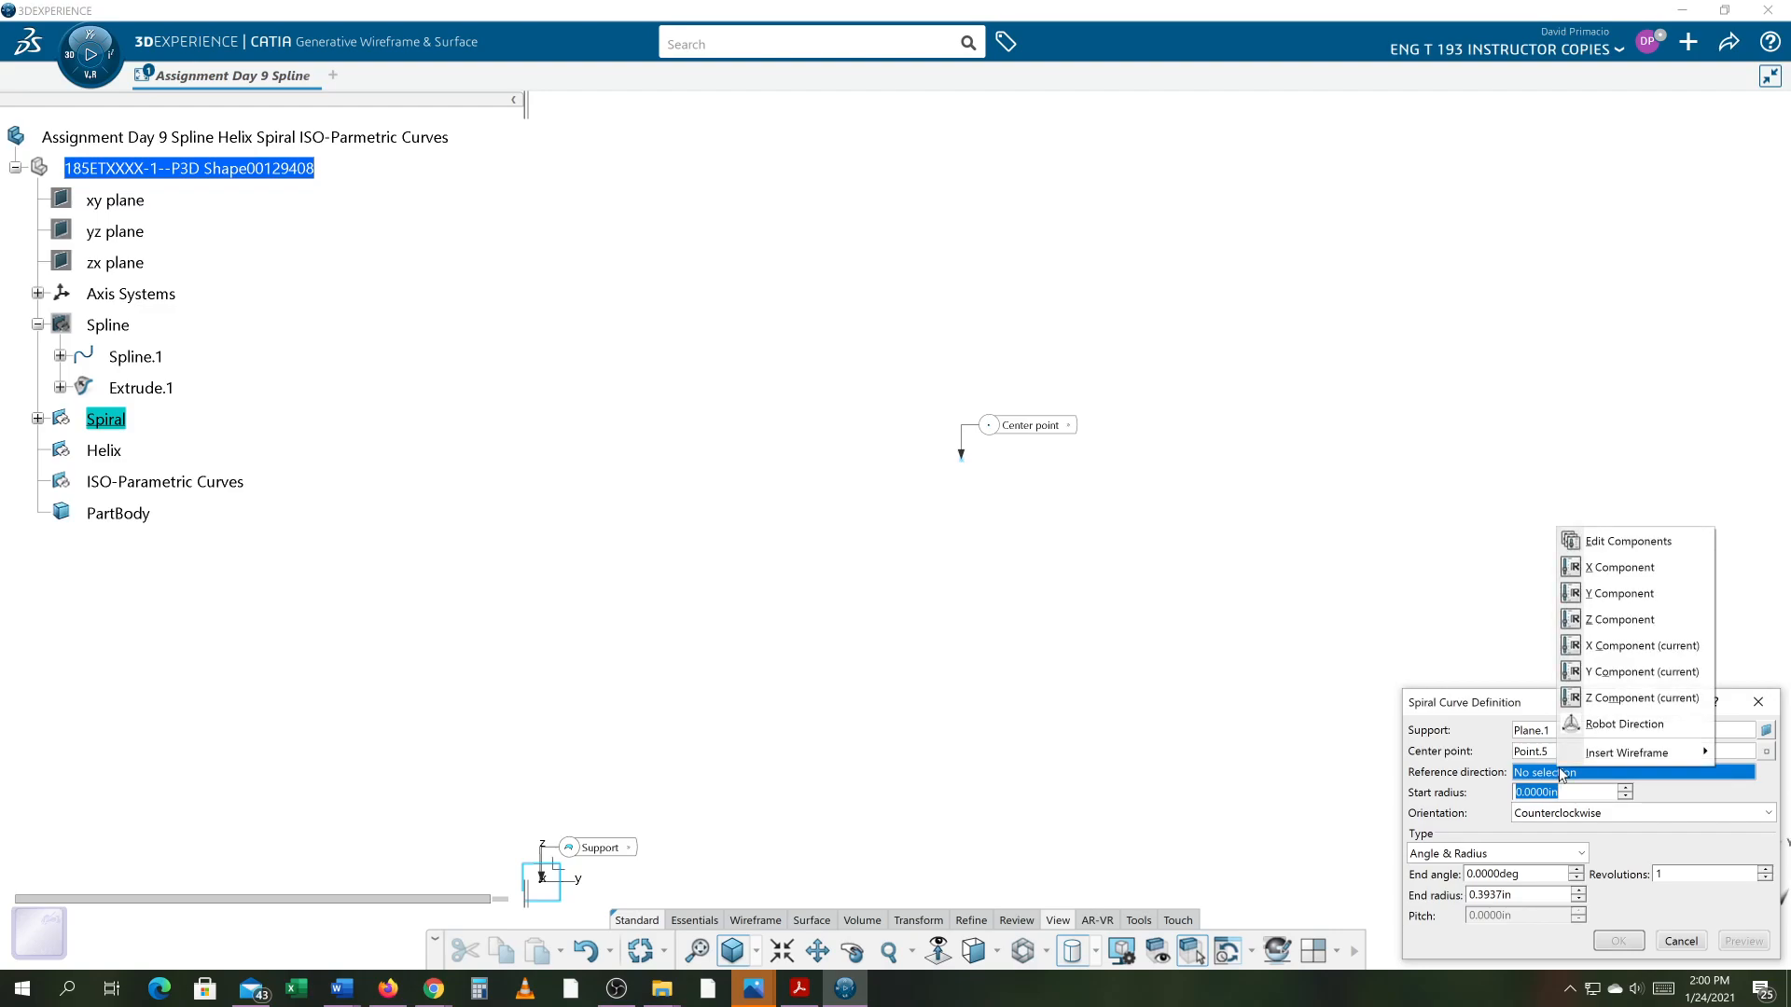
pyautogui.click(1625, 594)
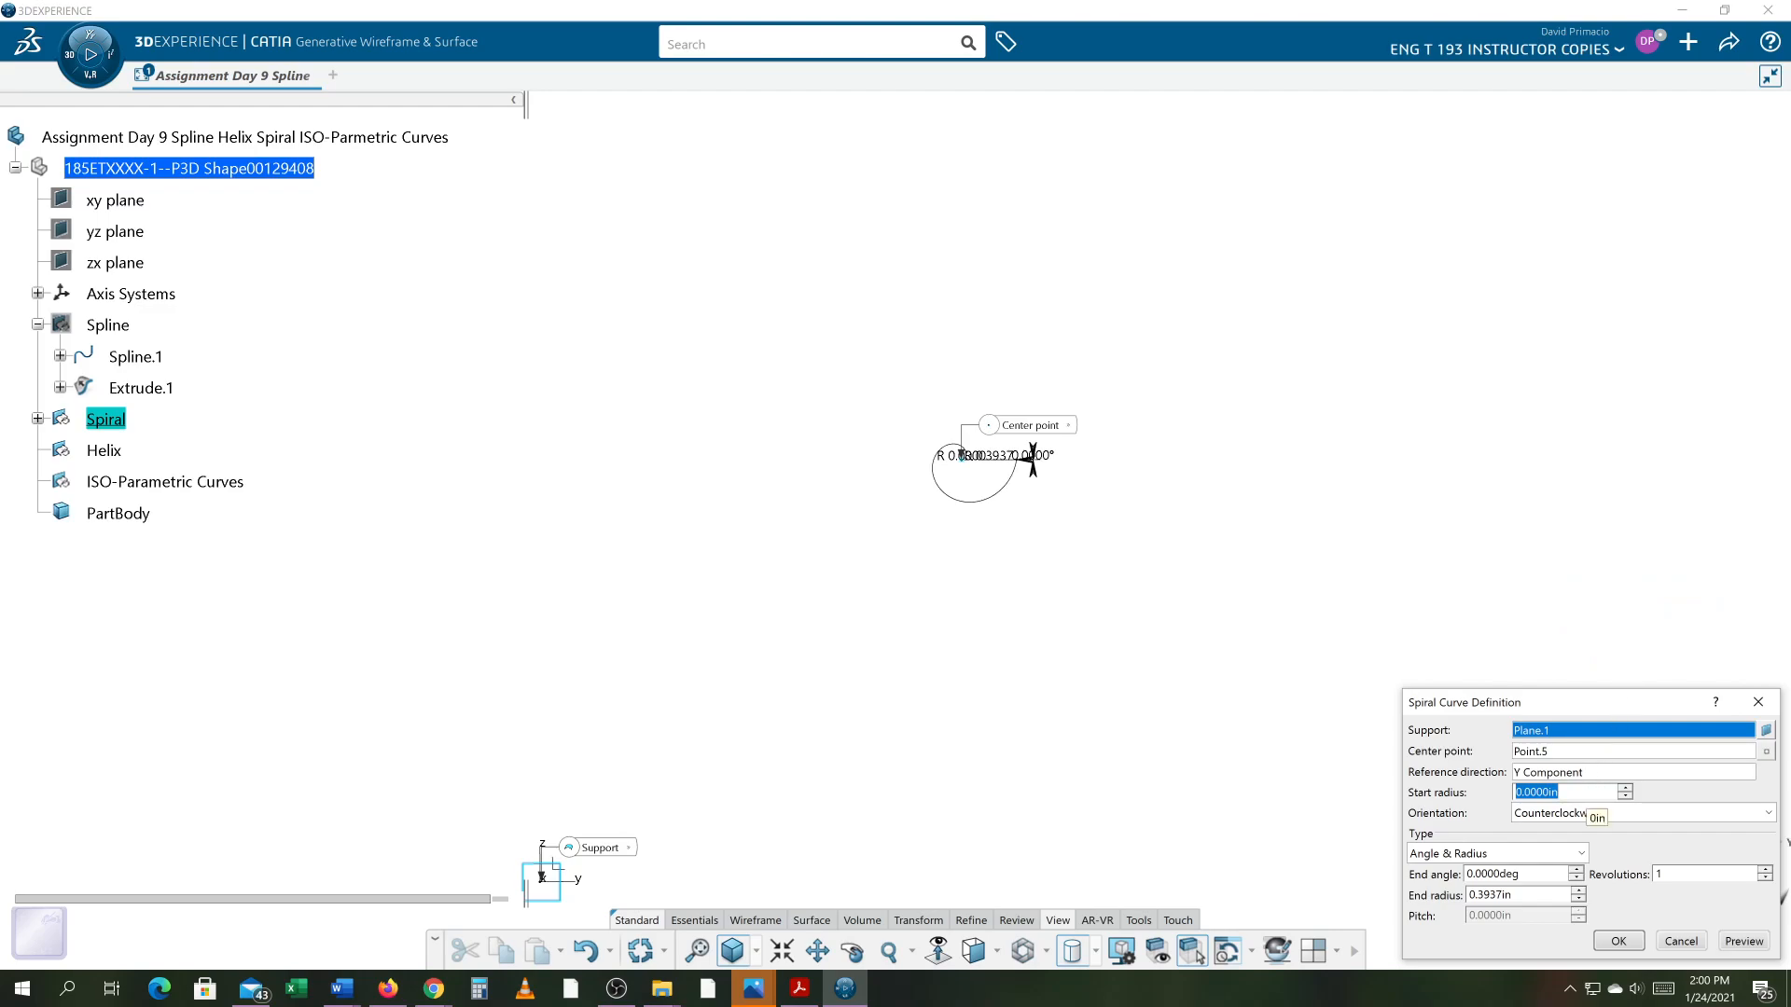
# - Set the spiral's start radius to 1 in and its end radius to 0.1 in, previewing the curve
pyautogui.write('2')
pyautogui.click(1736, 944)
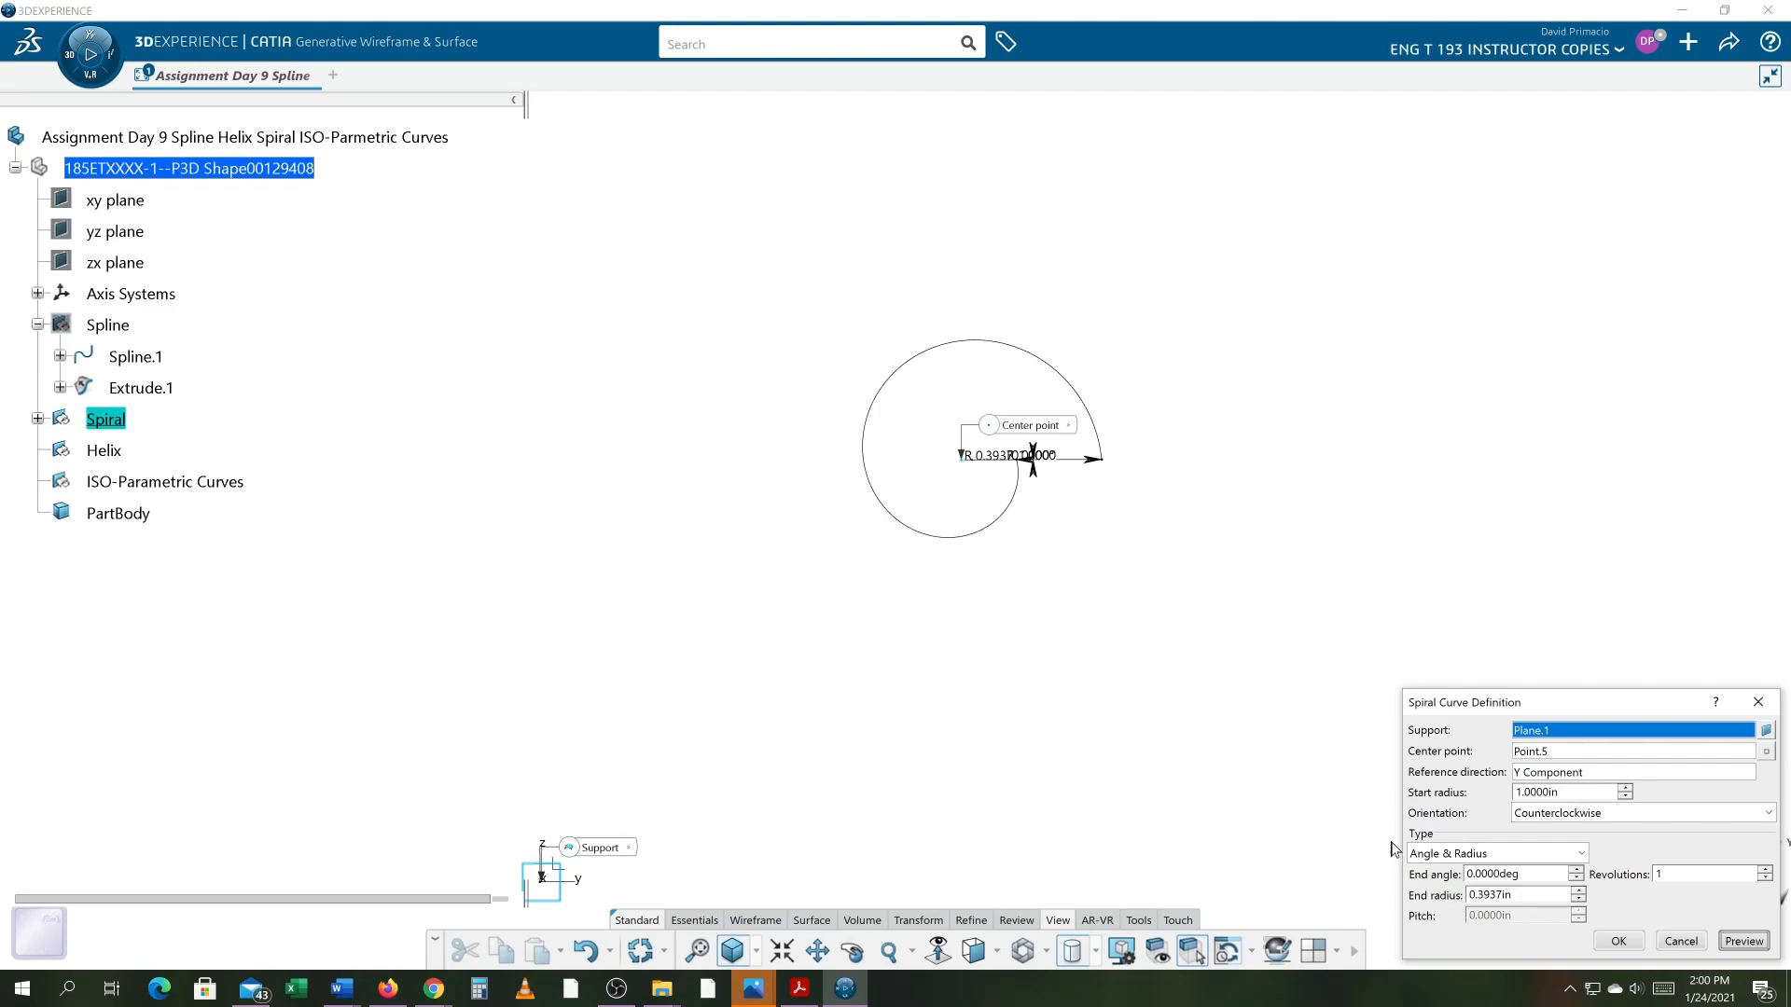
pyautogui.scroll(5, 1050, 574)
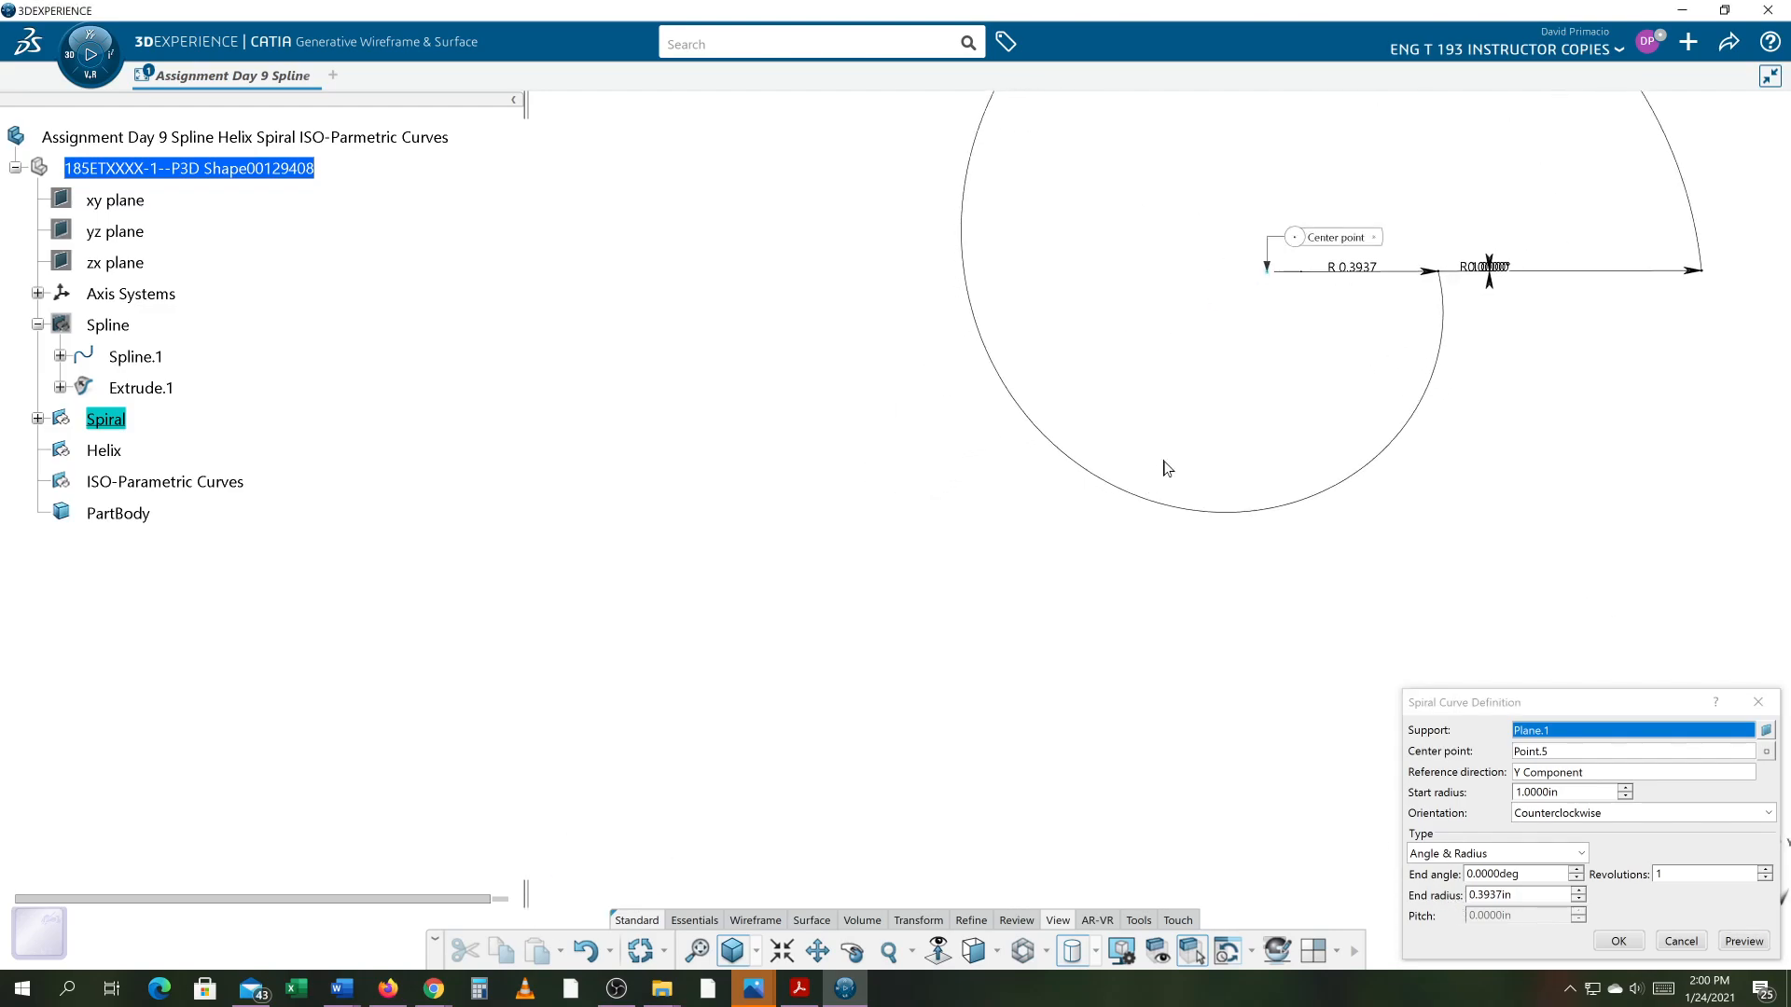
pyautogui.moveTo(1080, 502); pyautogui.dragTo(868, 602, button='middle')
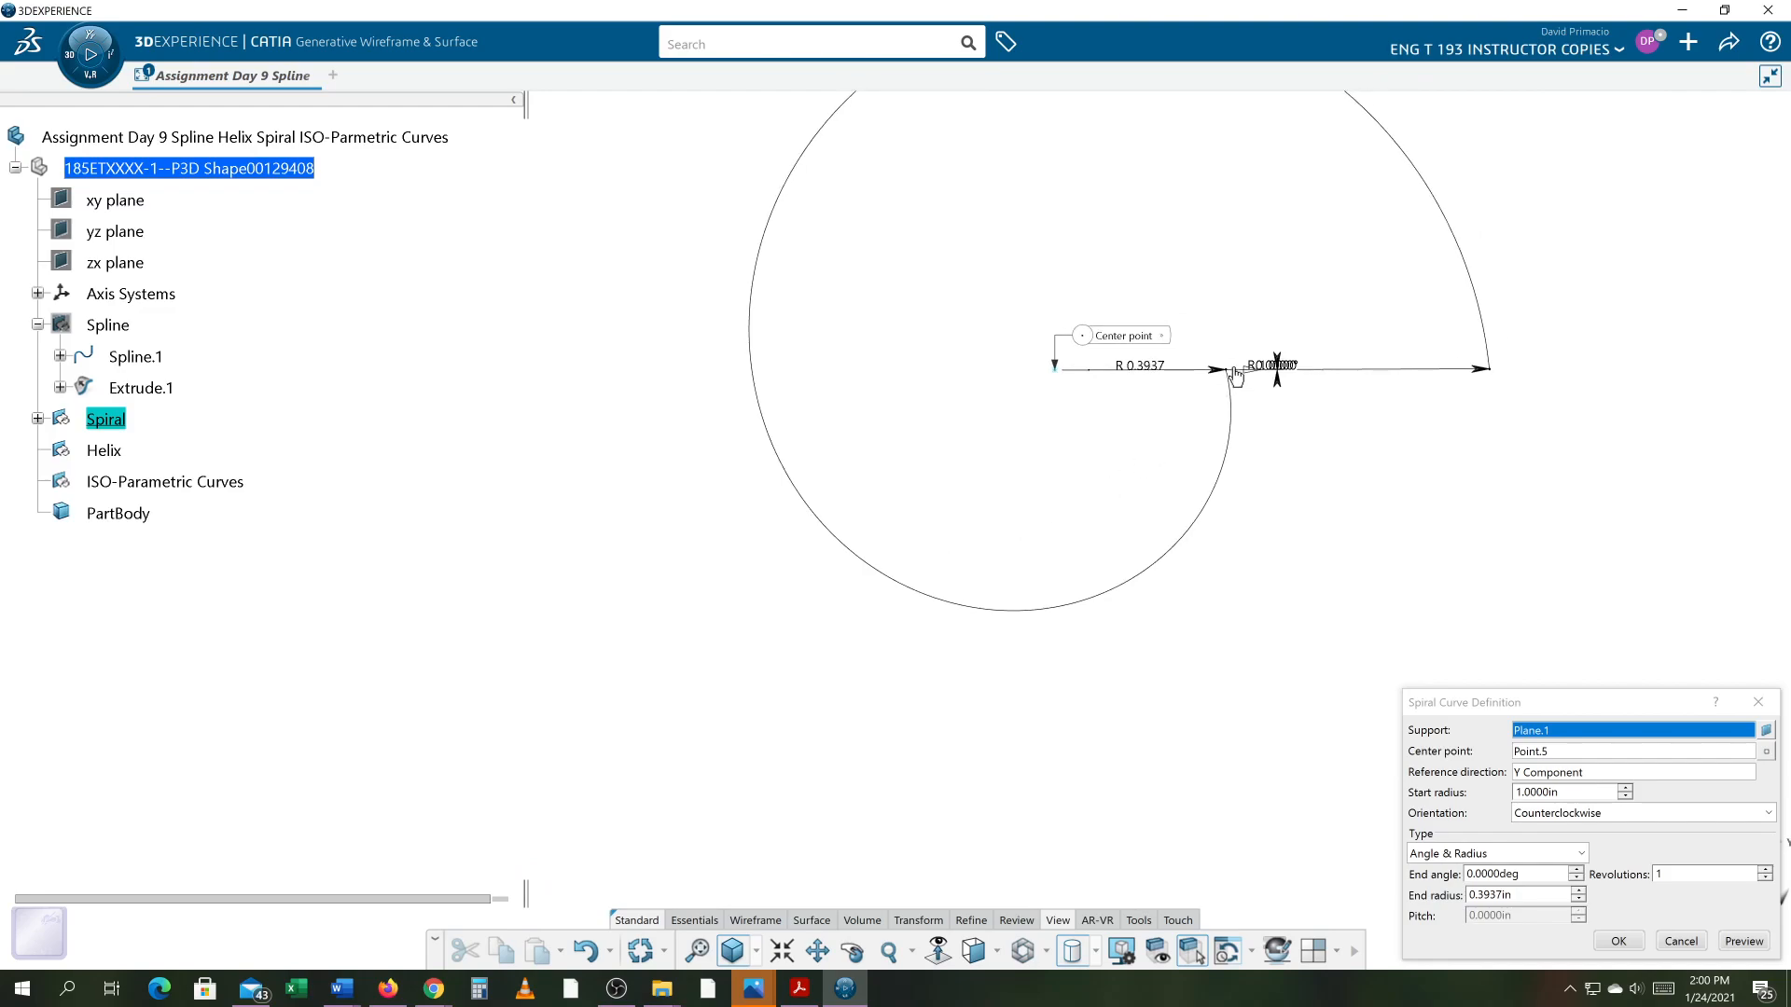
pyautogui.moveTo(1296, 497); pyautogui.dragTo(1259, 500, button='middle')
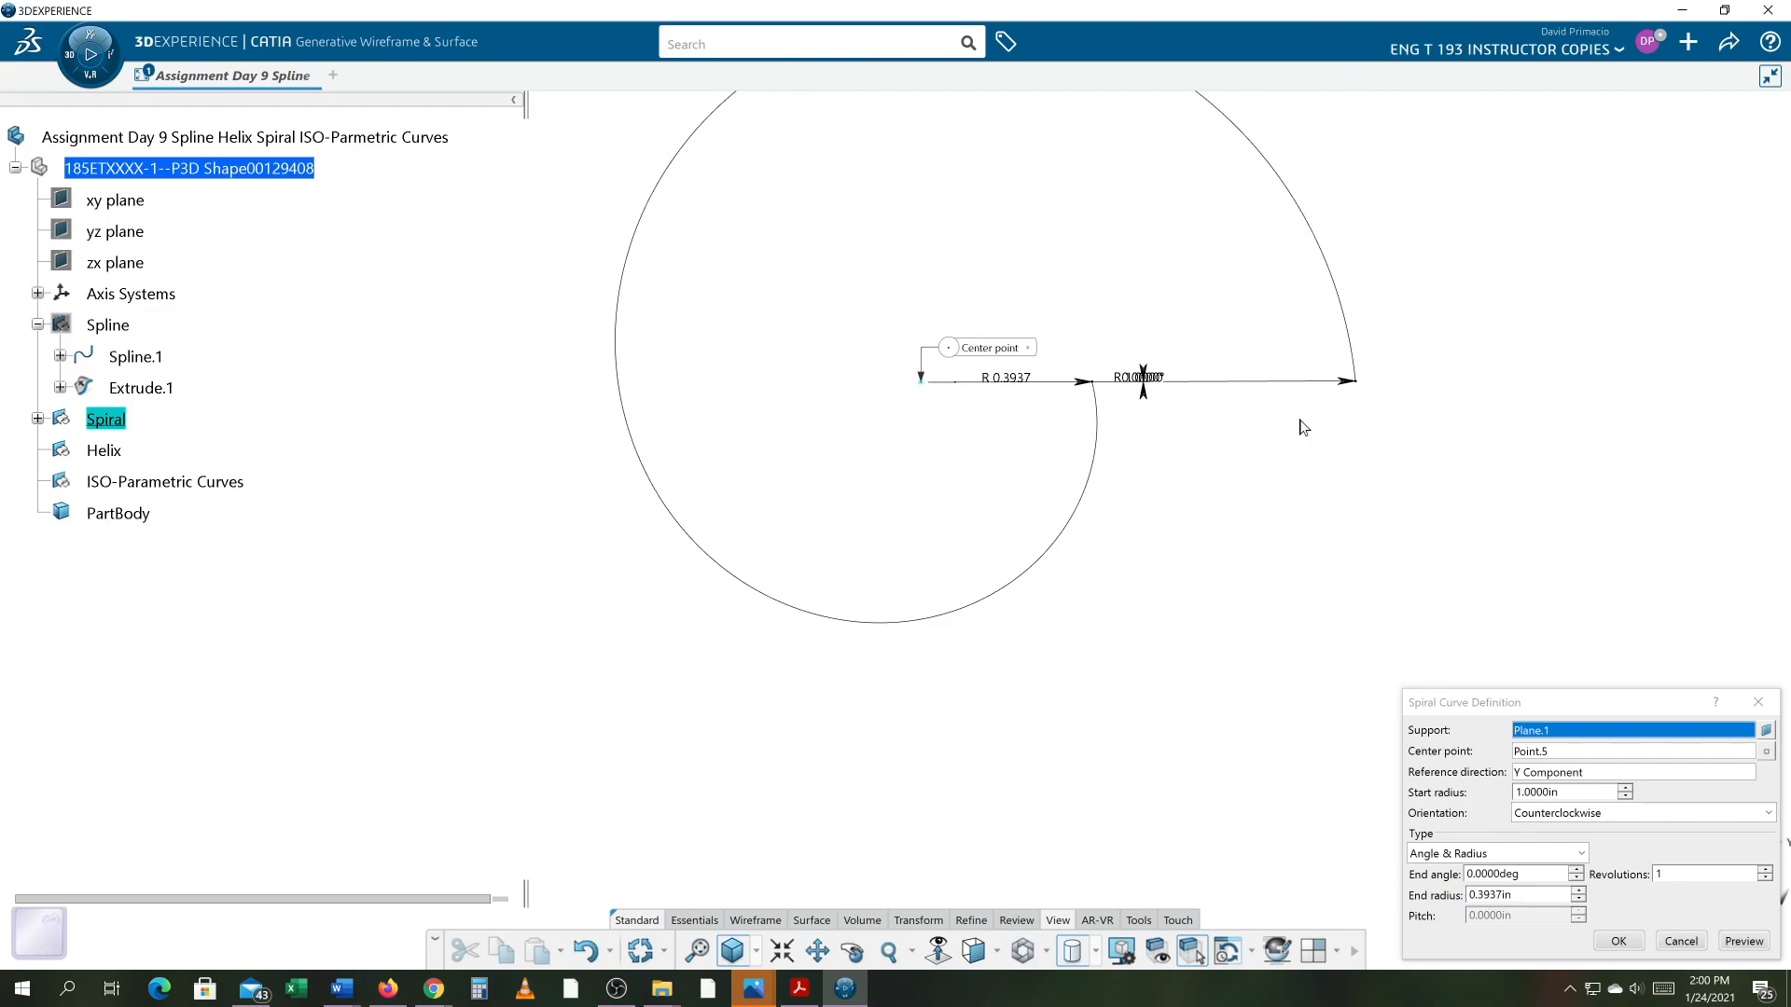
pyautogui.doubleClick(1515, 895)
pyautogui.write('.1')
pyautogui.click(1741, 945)
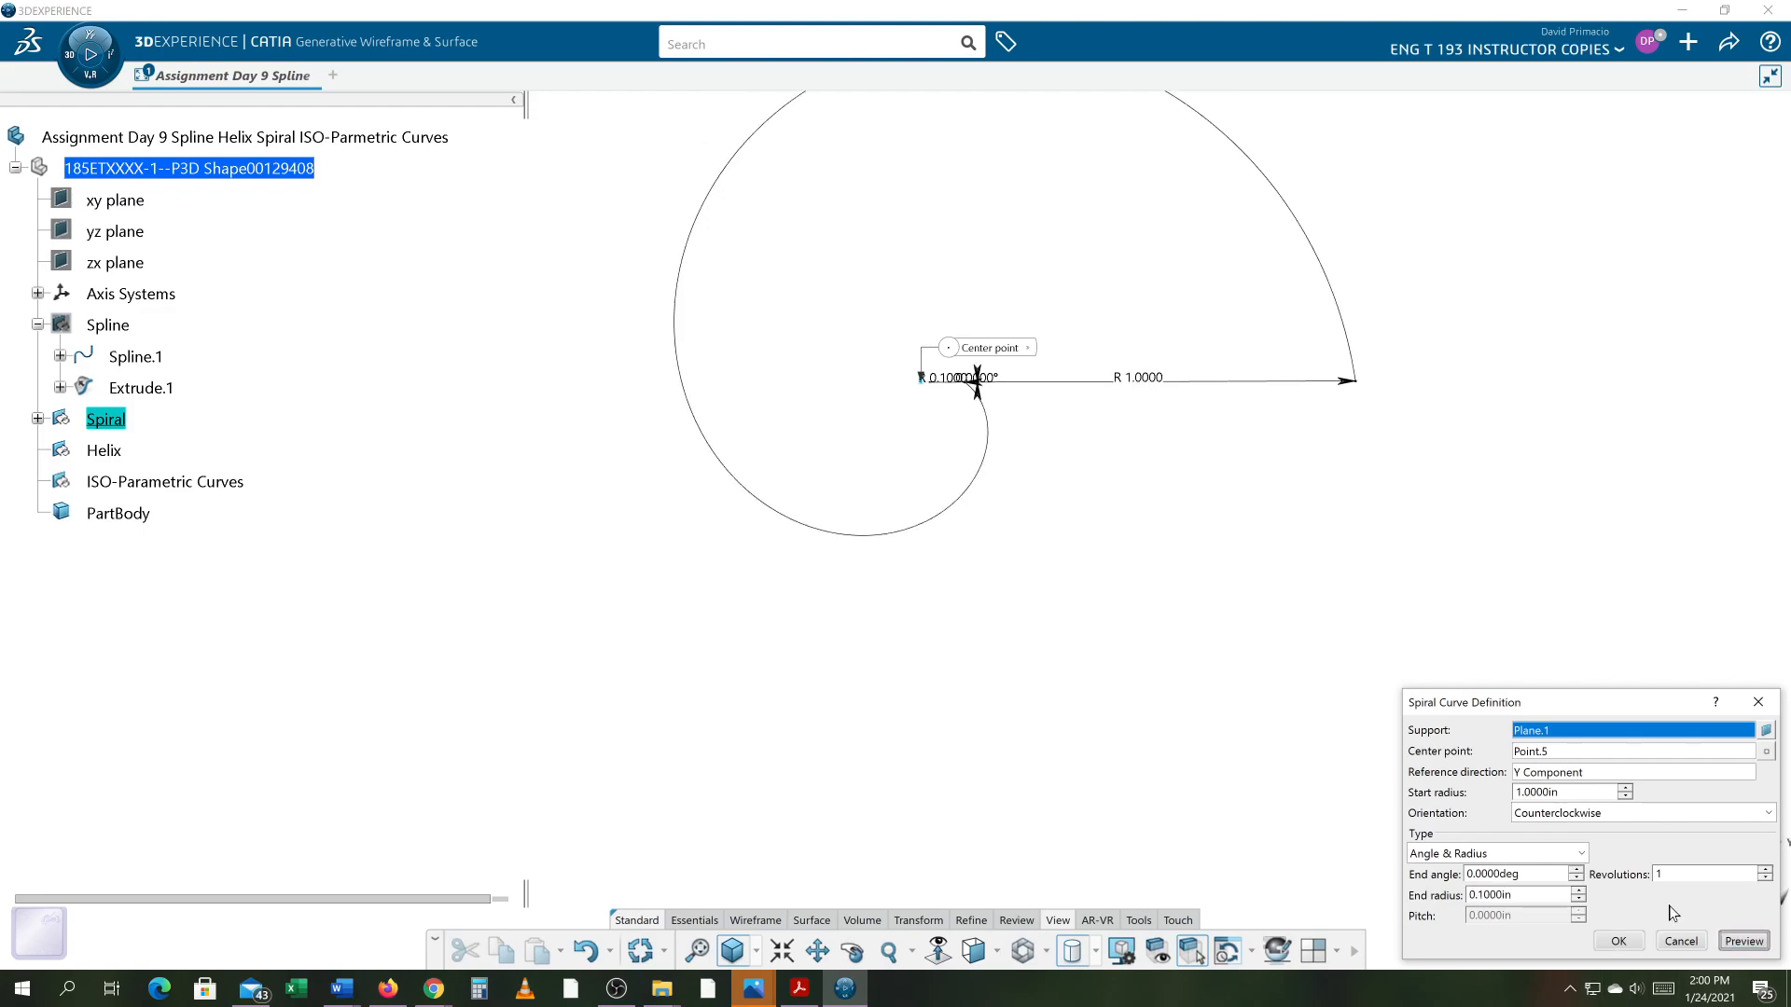
# - Set the spiral's number of revolutions to 10 and preview the curve
pyautogui.click(1669, 874)
pyautogui.write('0')
pyautogui.click(1741, 942)
pyautogui.moveTo(987, 787); pyautogui.dragTo(986, 848, button='middle')
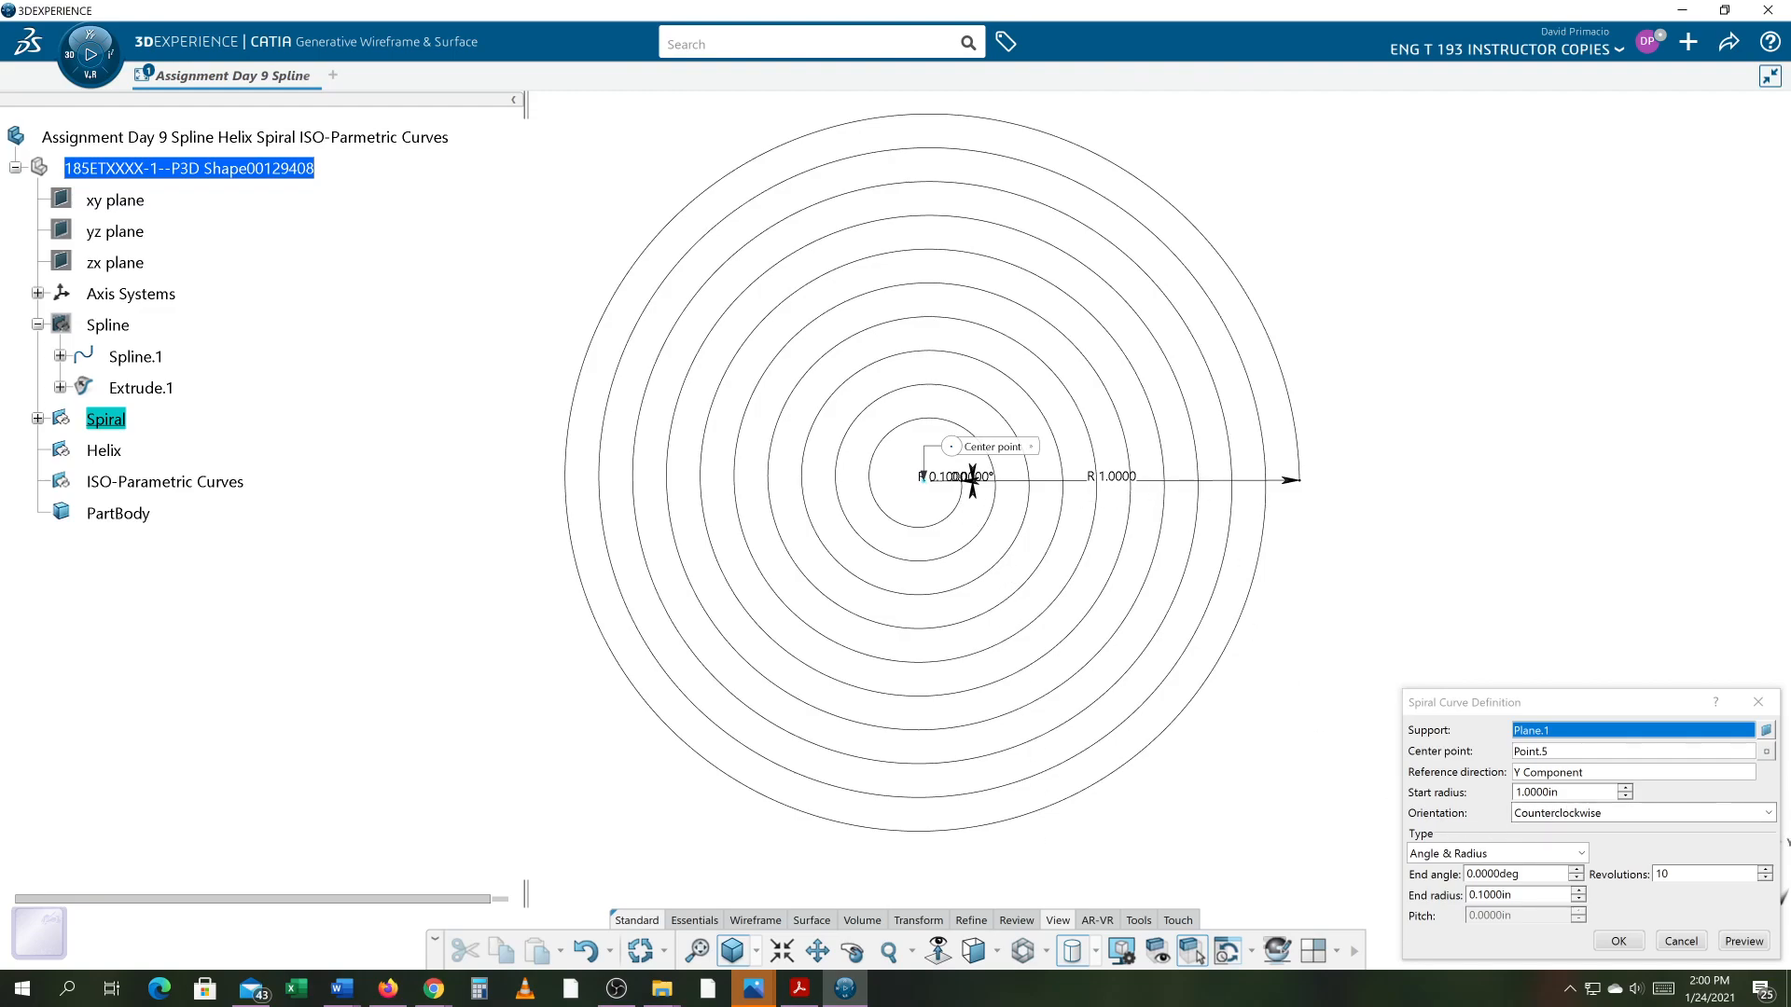
# - Set the spiral's start radius to 1.5 in and preview the curve
pyautogui.doubleClick(1555, 792)
pyautogui.write('1.5')
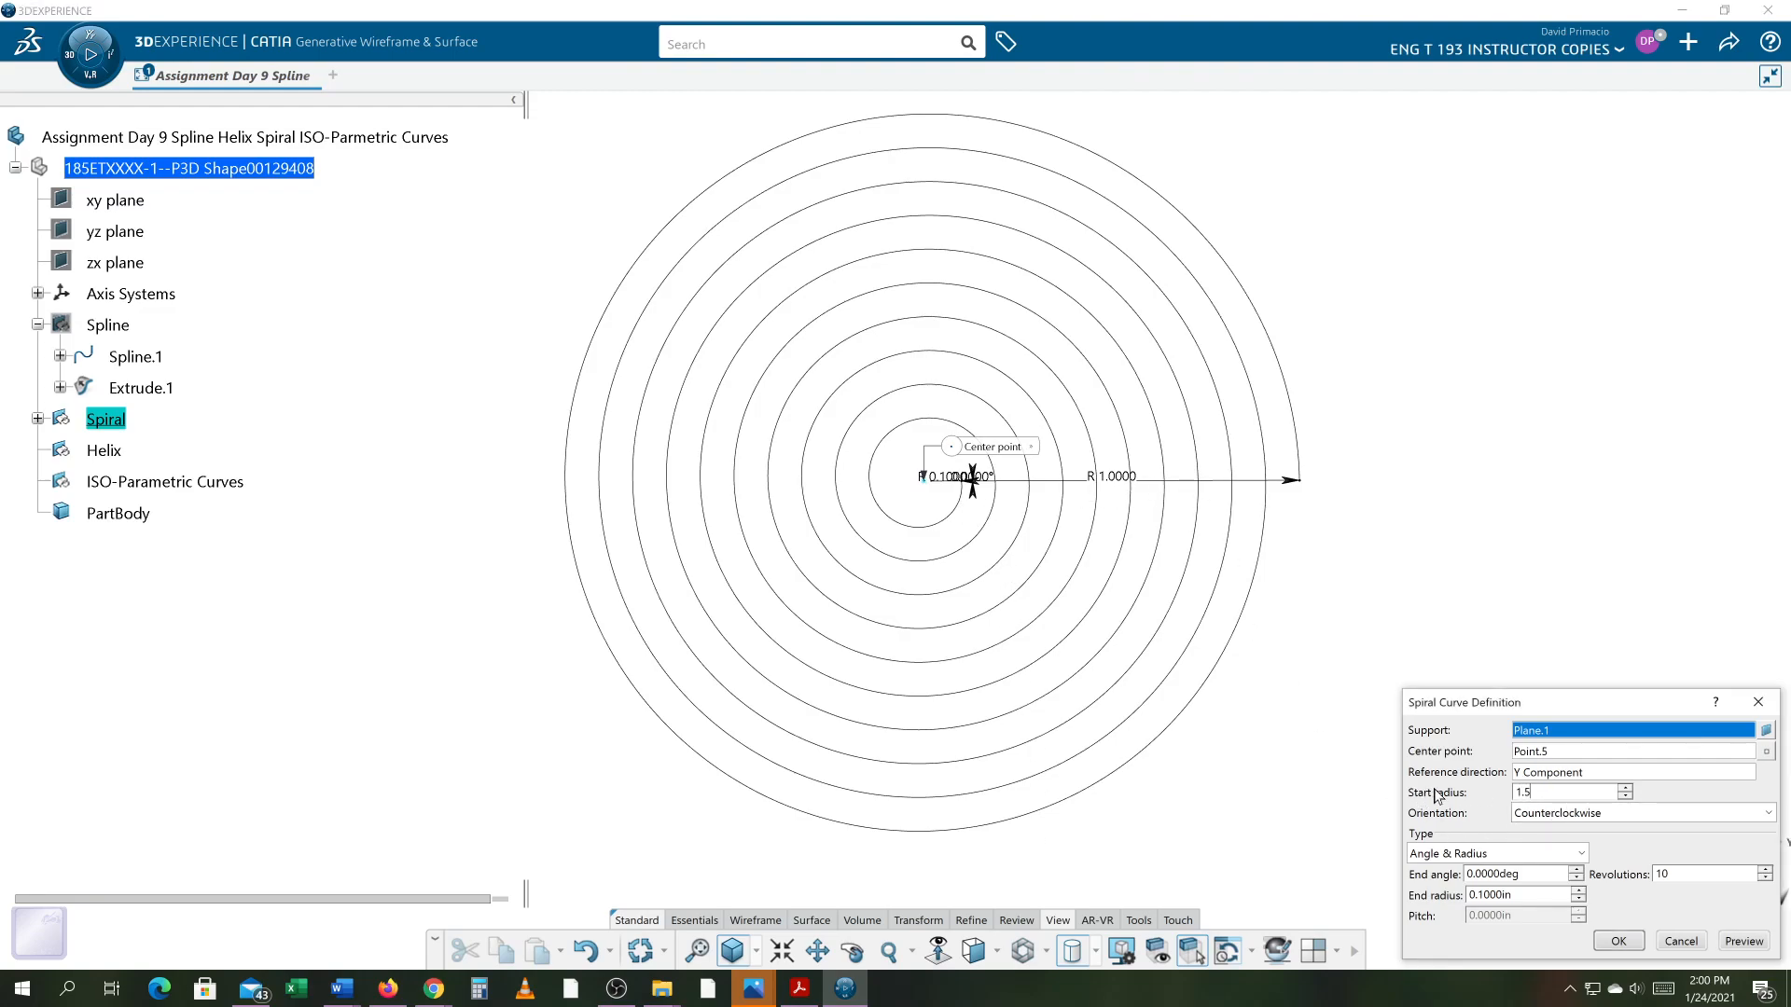
pyautogui.click(1743, 941)
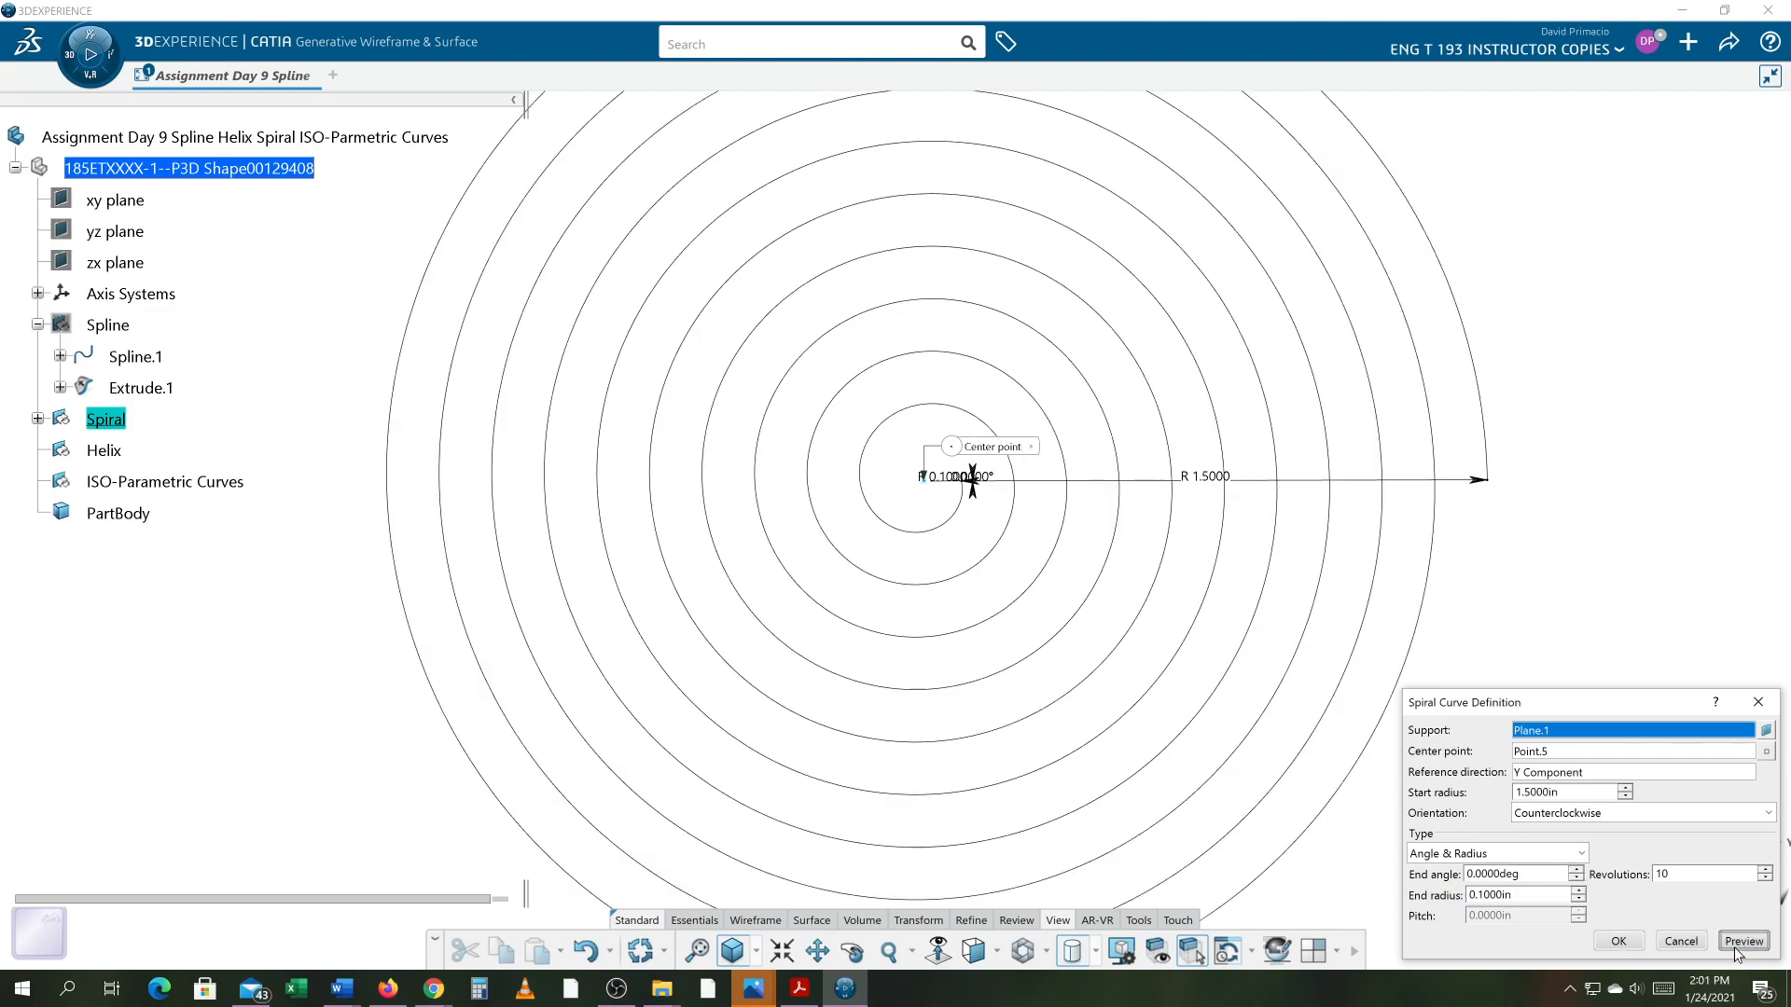
pyautogui.moveTo(992, 668); pyautogui.dragTo(959, 696, button='middle')
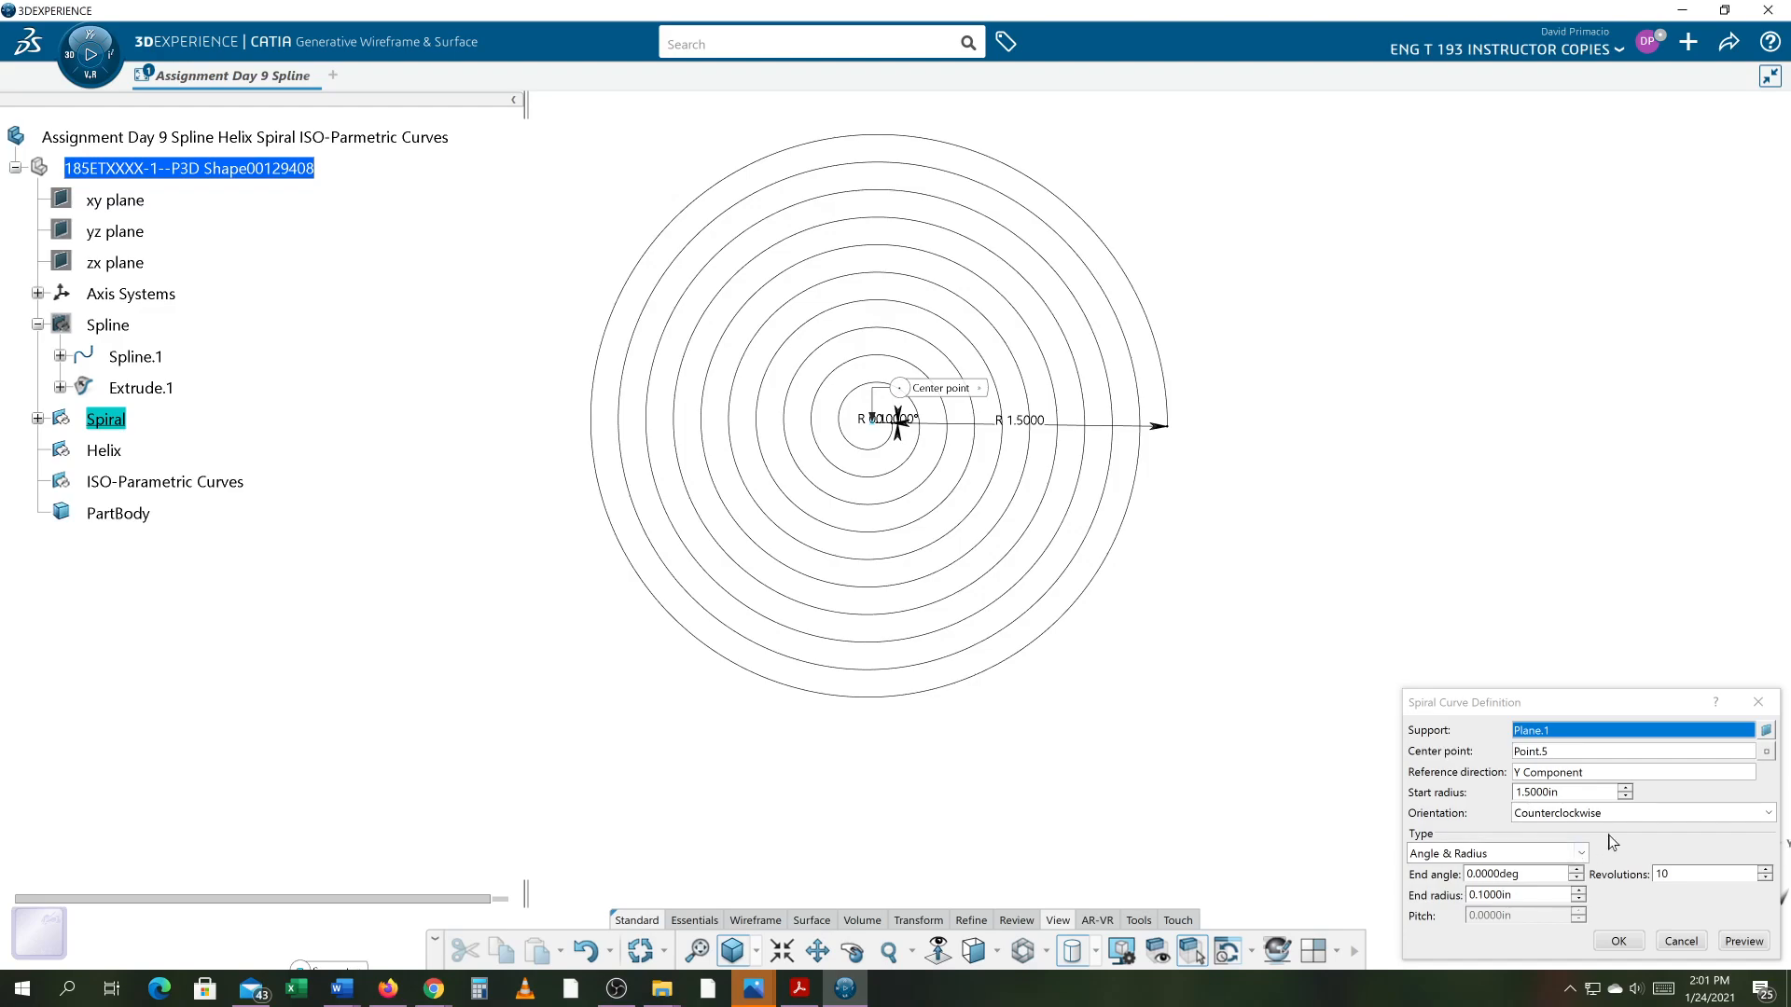
# - Set the spiral's orientation to Clockwise and preview the curve
pyautogui.click(1654, 817)
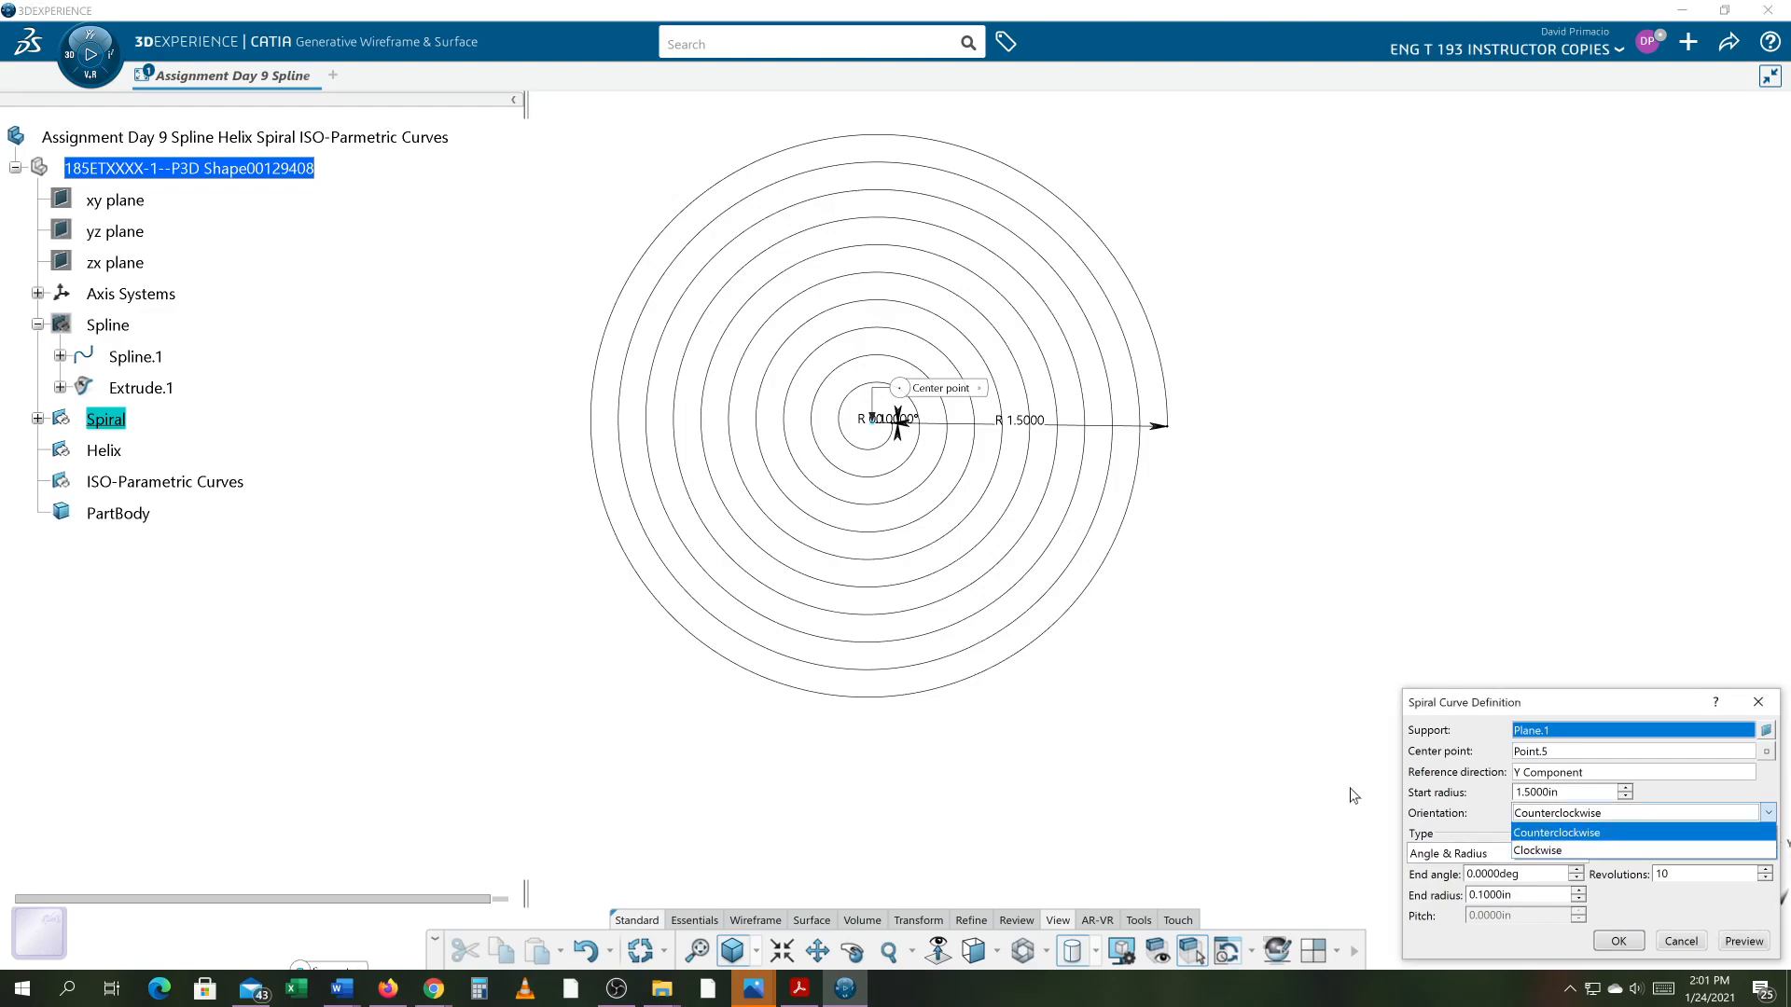
pyautogui.click(1247, 724)
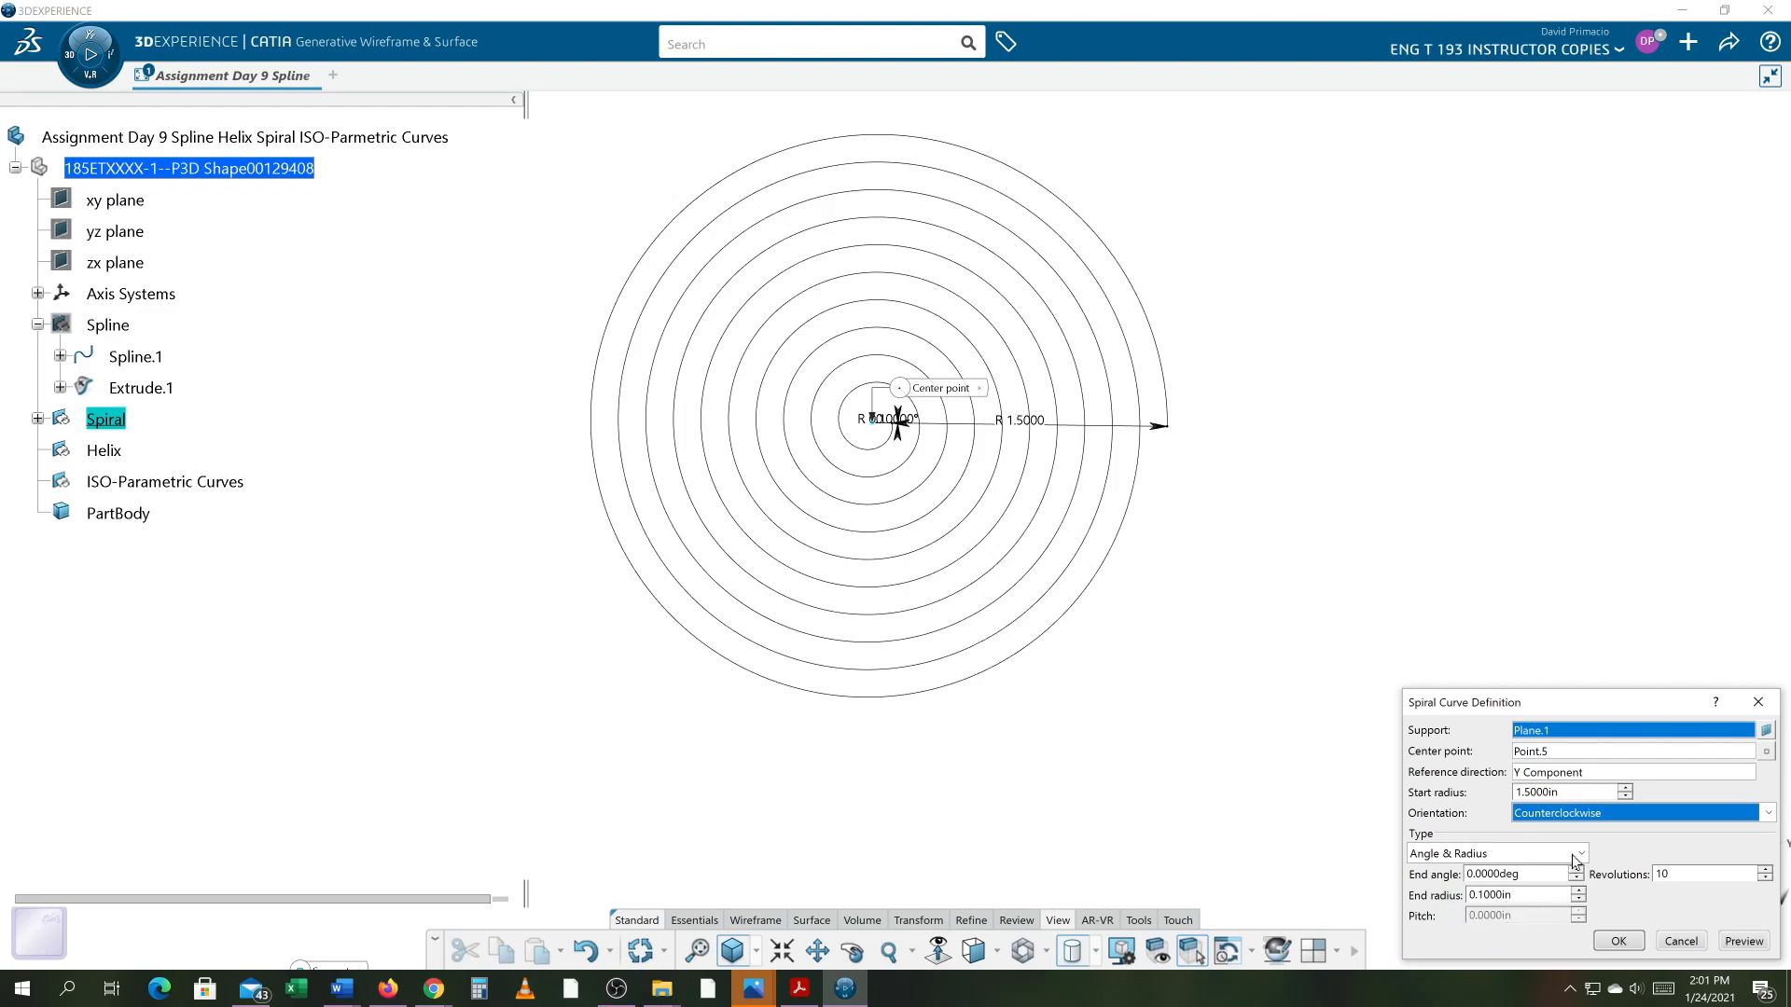
pyautogui.click(1767, 814)
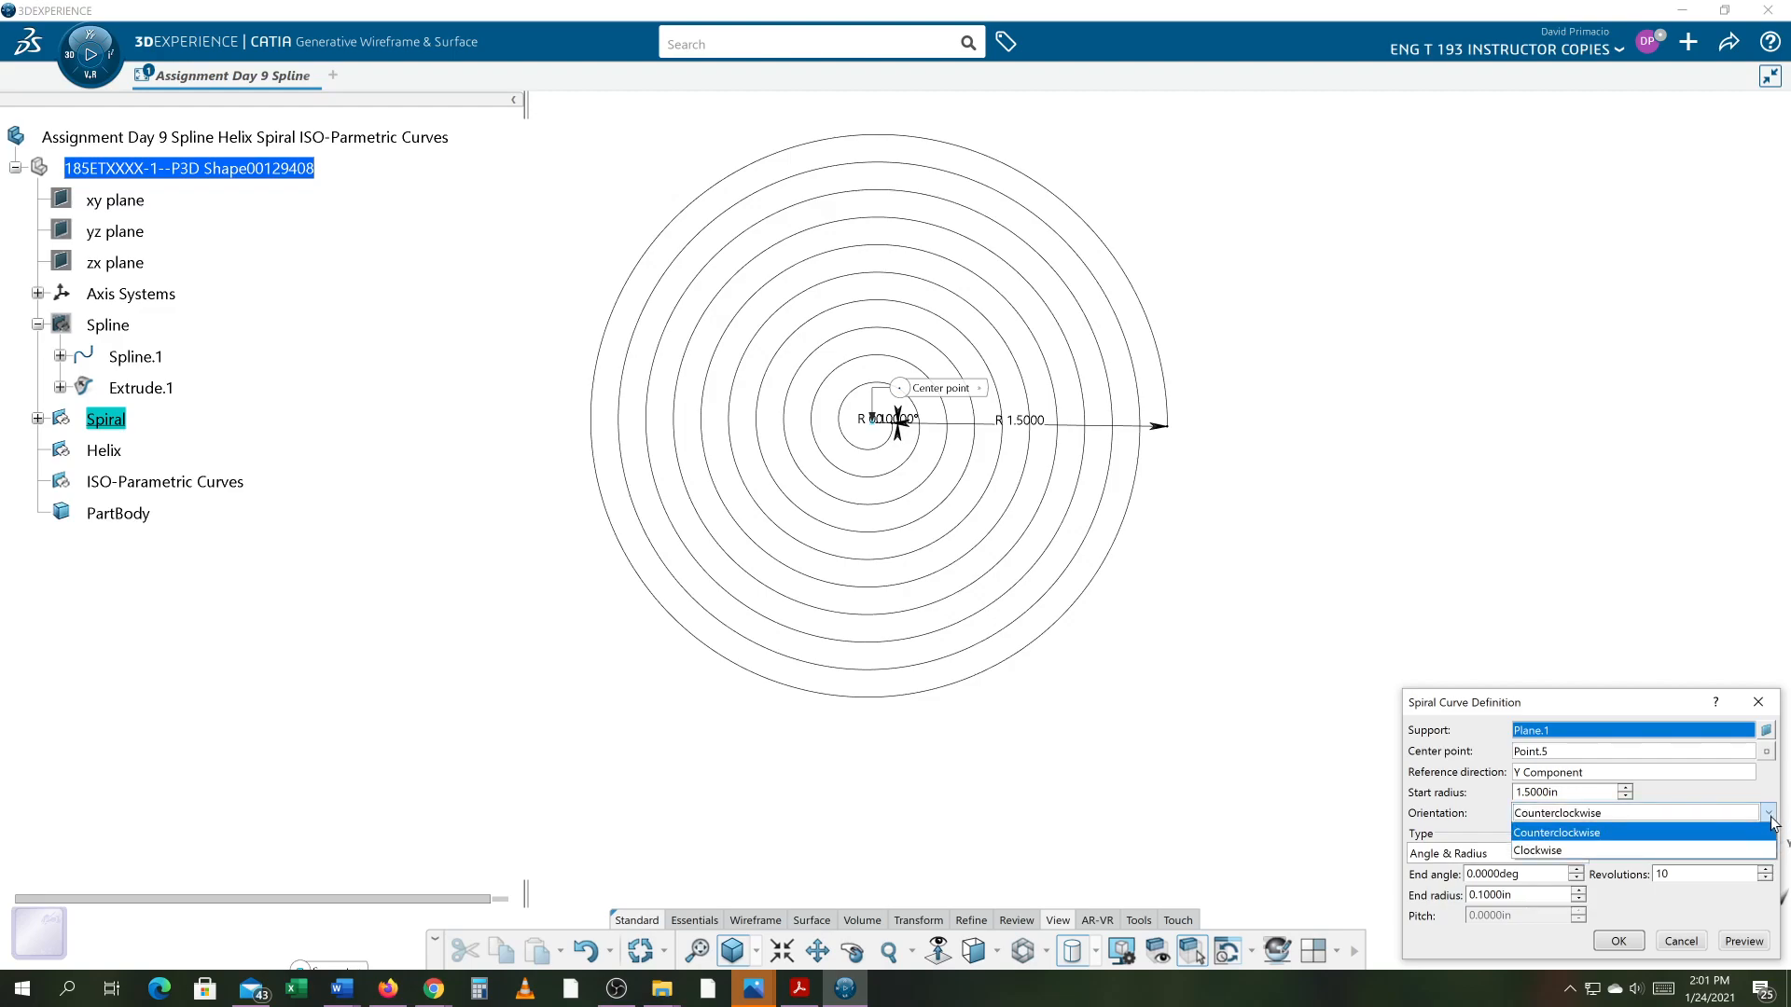
pyautogui.click(1751, 850)
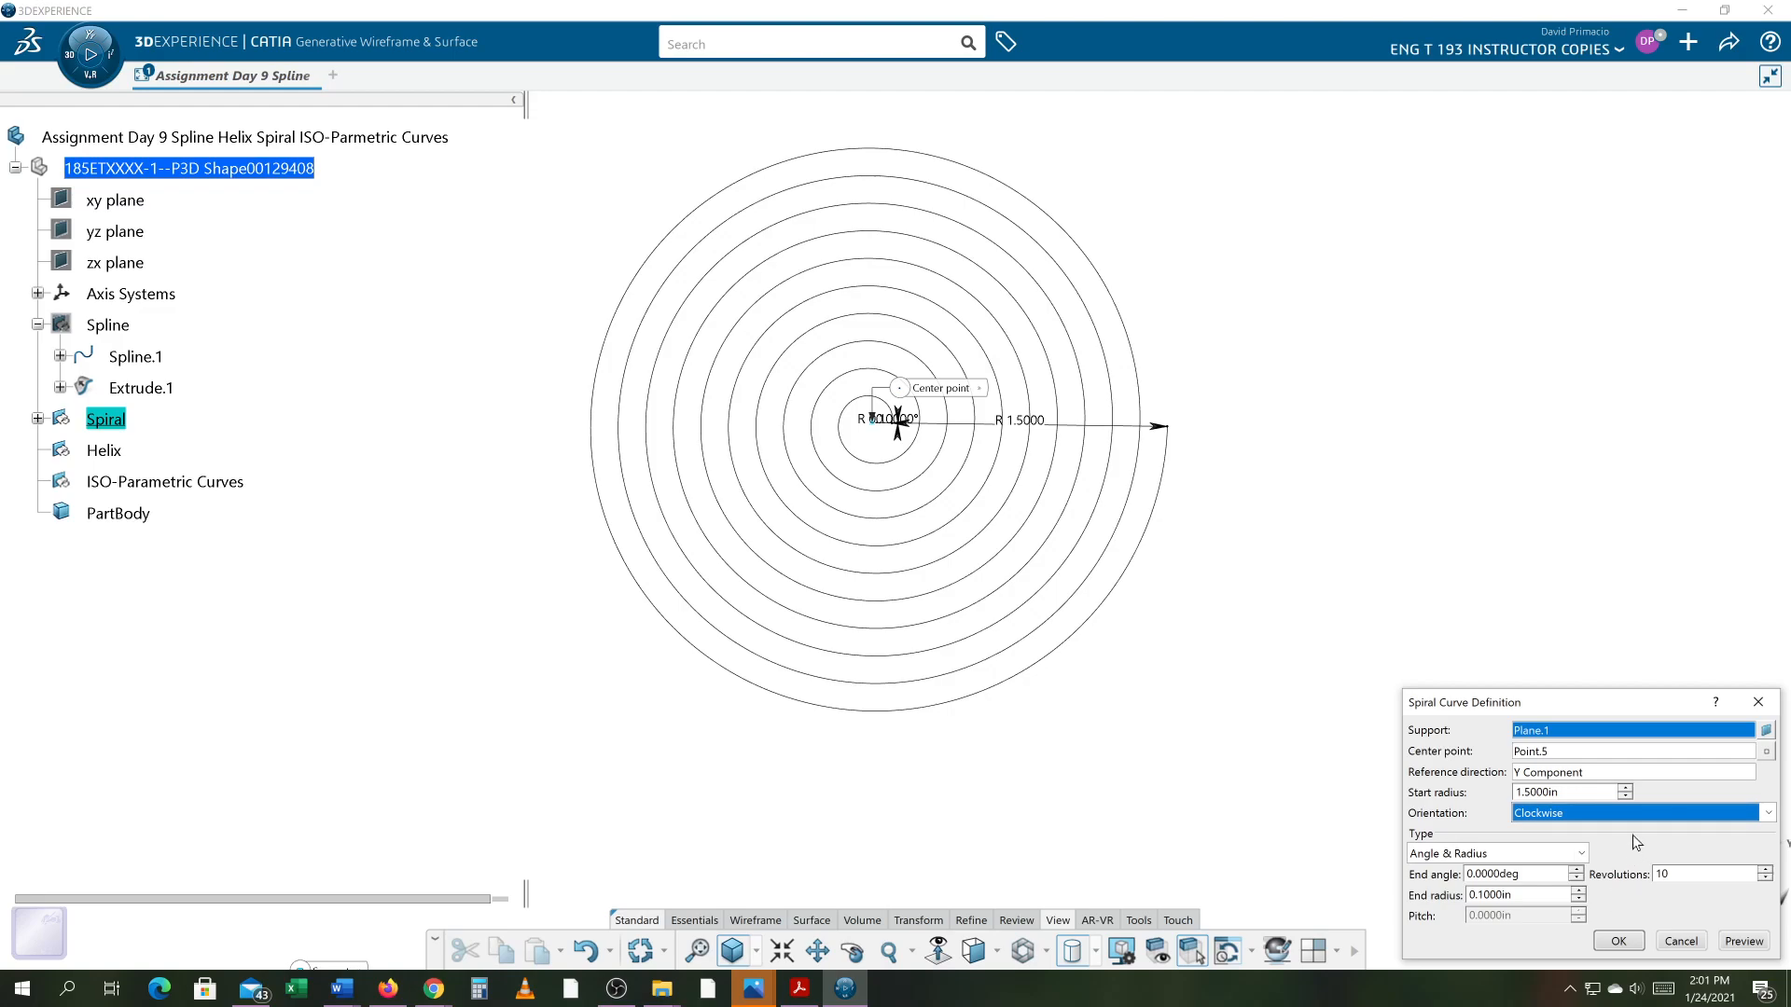
pyautogui.click(1613, 808)
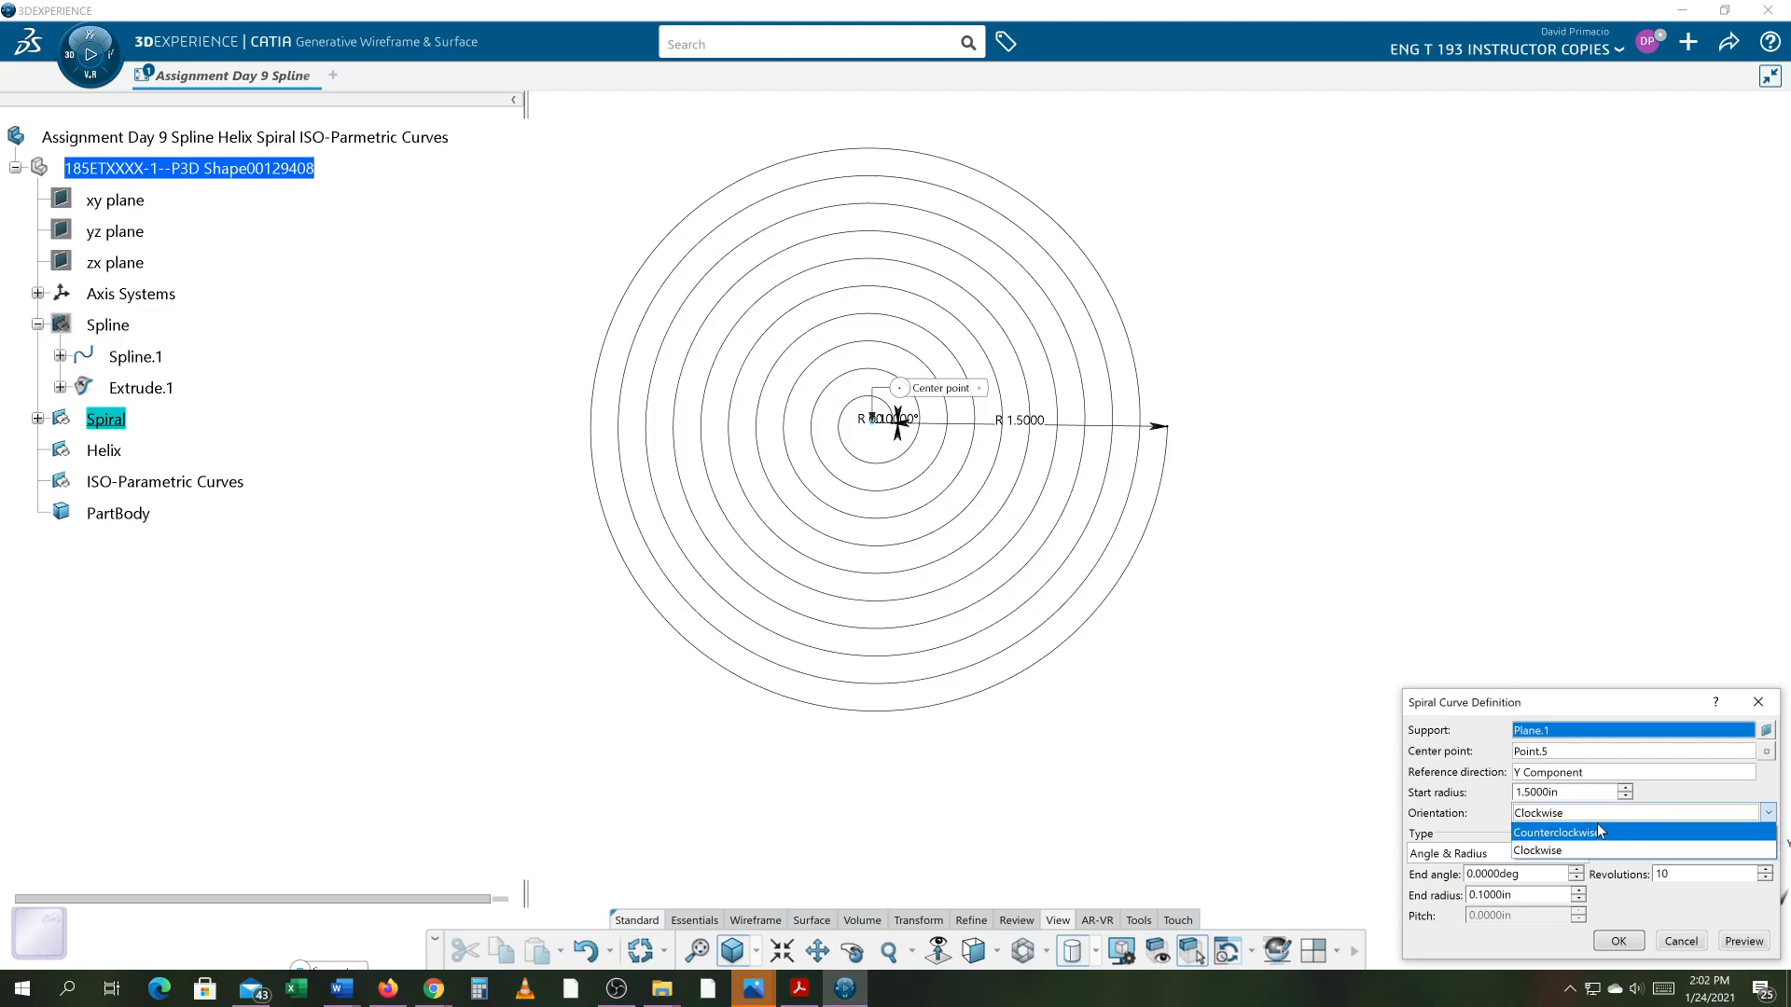
pyautogui.click(1597, 825)
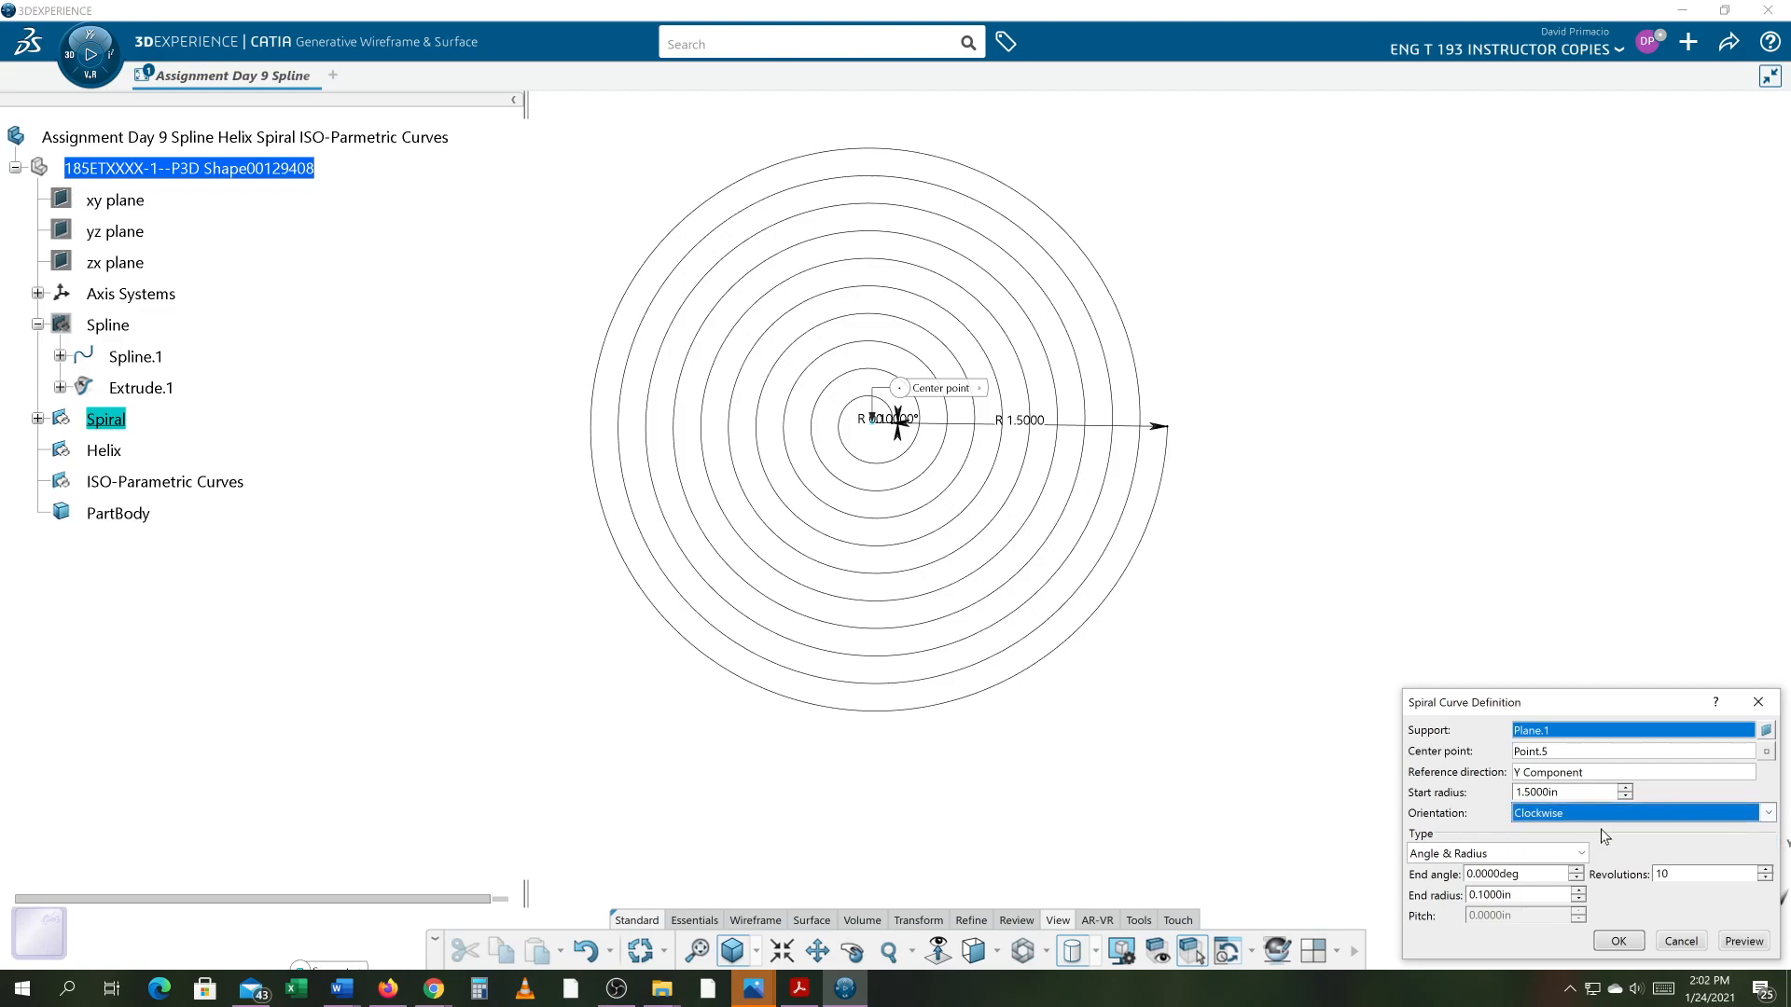
pyautogui.click(1744, 942)
# - Set the spiral's end angle to 15 degrees, check its inner end in the preview, and create the spiral
pyautogui.moveTo(1529, 875); pyautogui.dragTo(1362, 884)
pyautogui.write('15')
pyautogui.click(1740, 941)
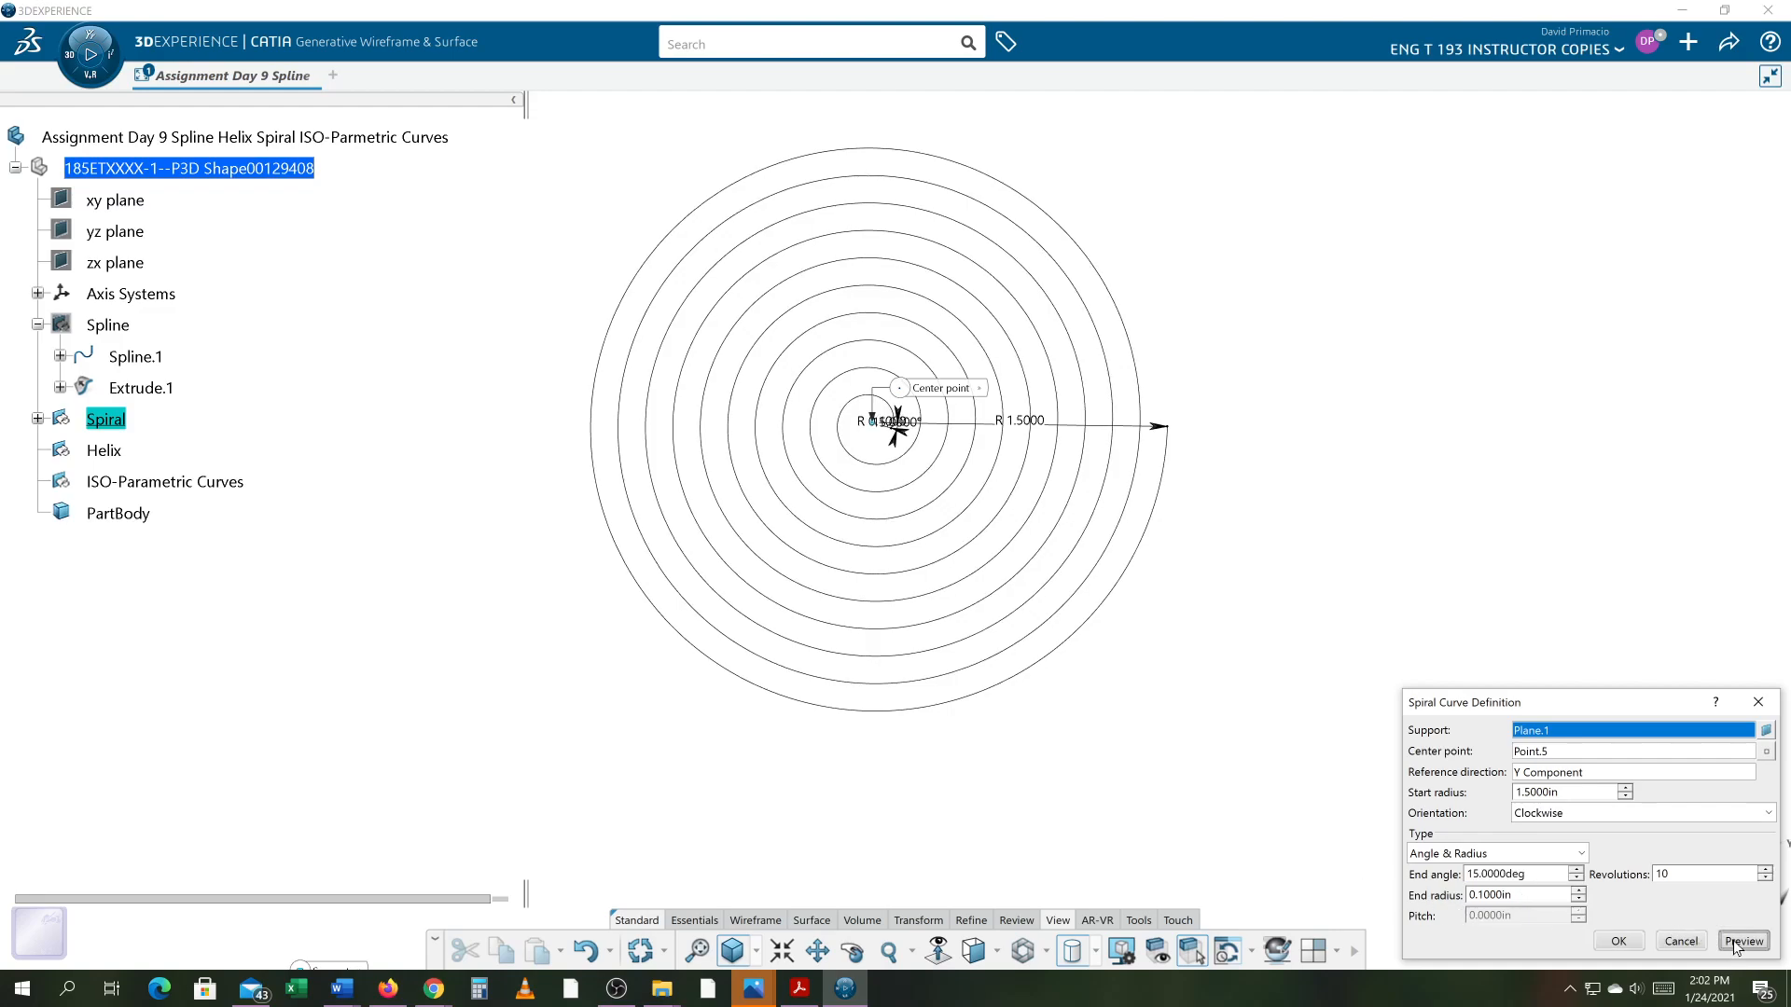
pyautogui.keyDown('ctrl'); pyautogui.moveTo(1061, 739); pyautogui.dragTo(1093, 580, button='middle'); pyautogui.keyUp('ctrl')
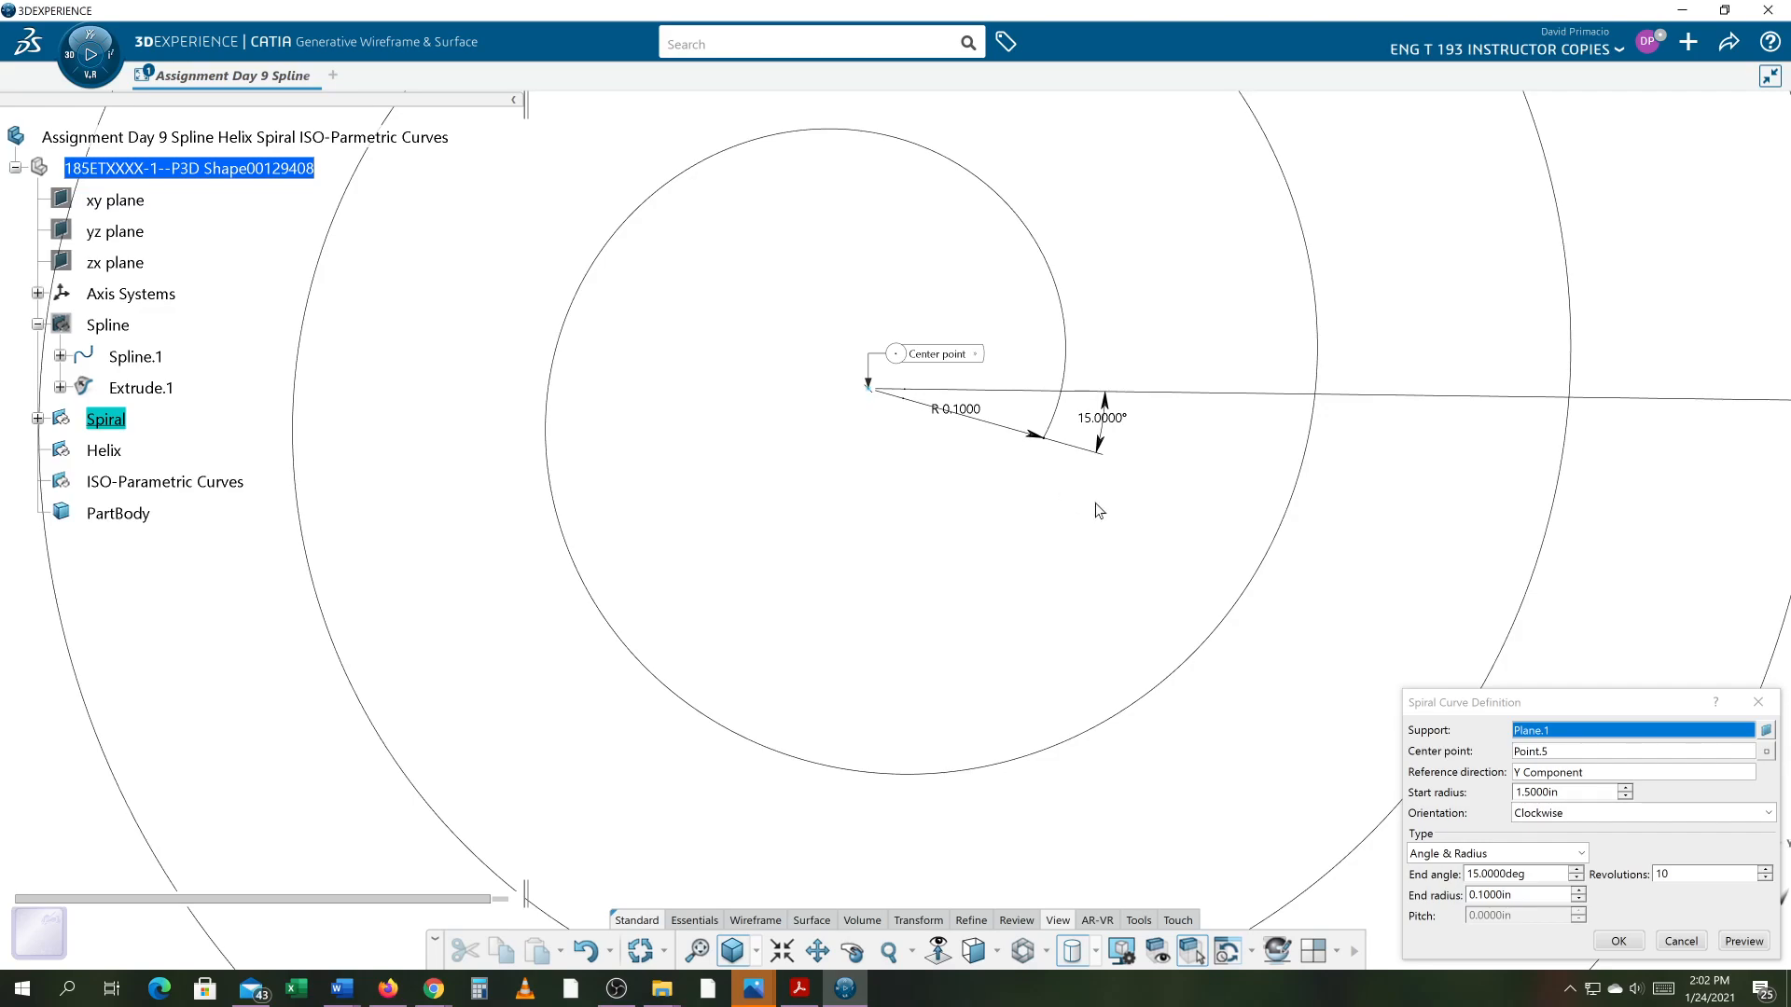
pyautogui.moveTo(1027, 680); pyautogui.dragTo(1004, 772, button='middle')
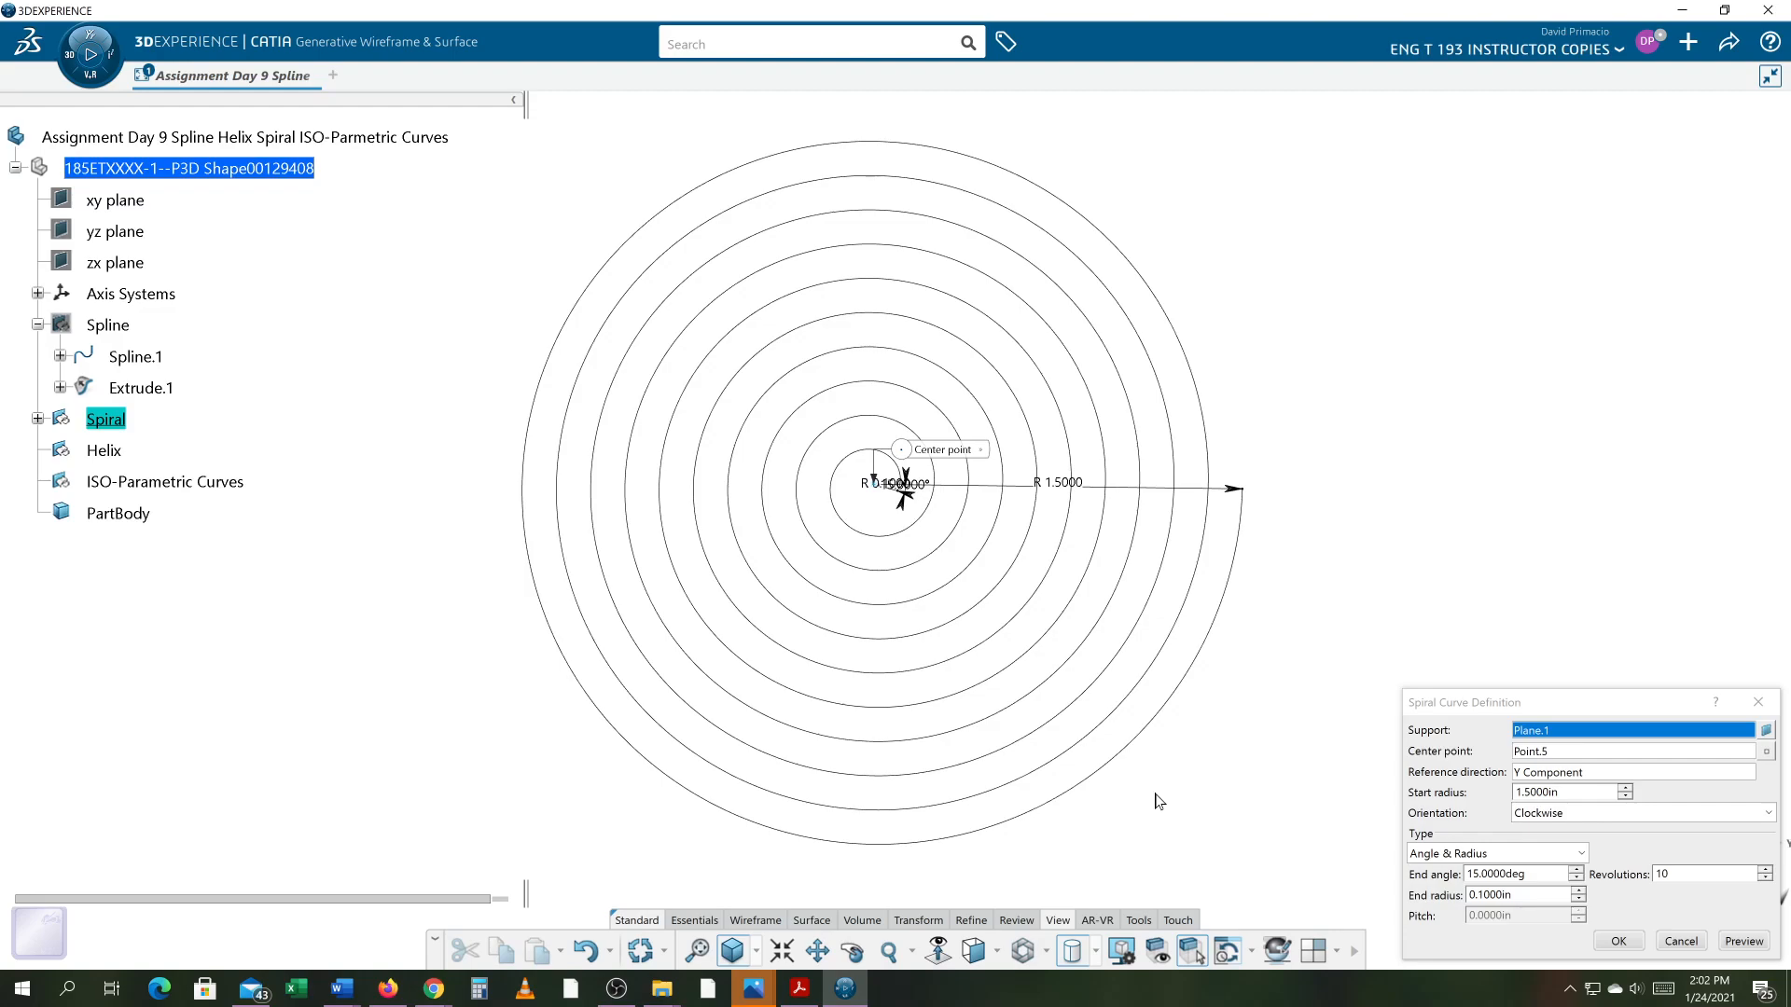
pyautogui.click(1613, 939)
pyautogui.moveTo(373, 691); pyautogui.dragTo(390, 700, button='middle')
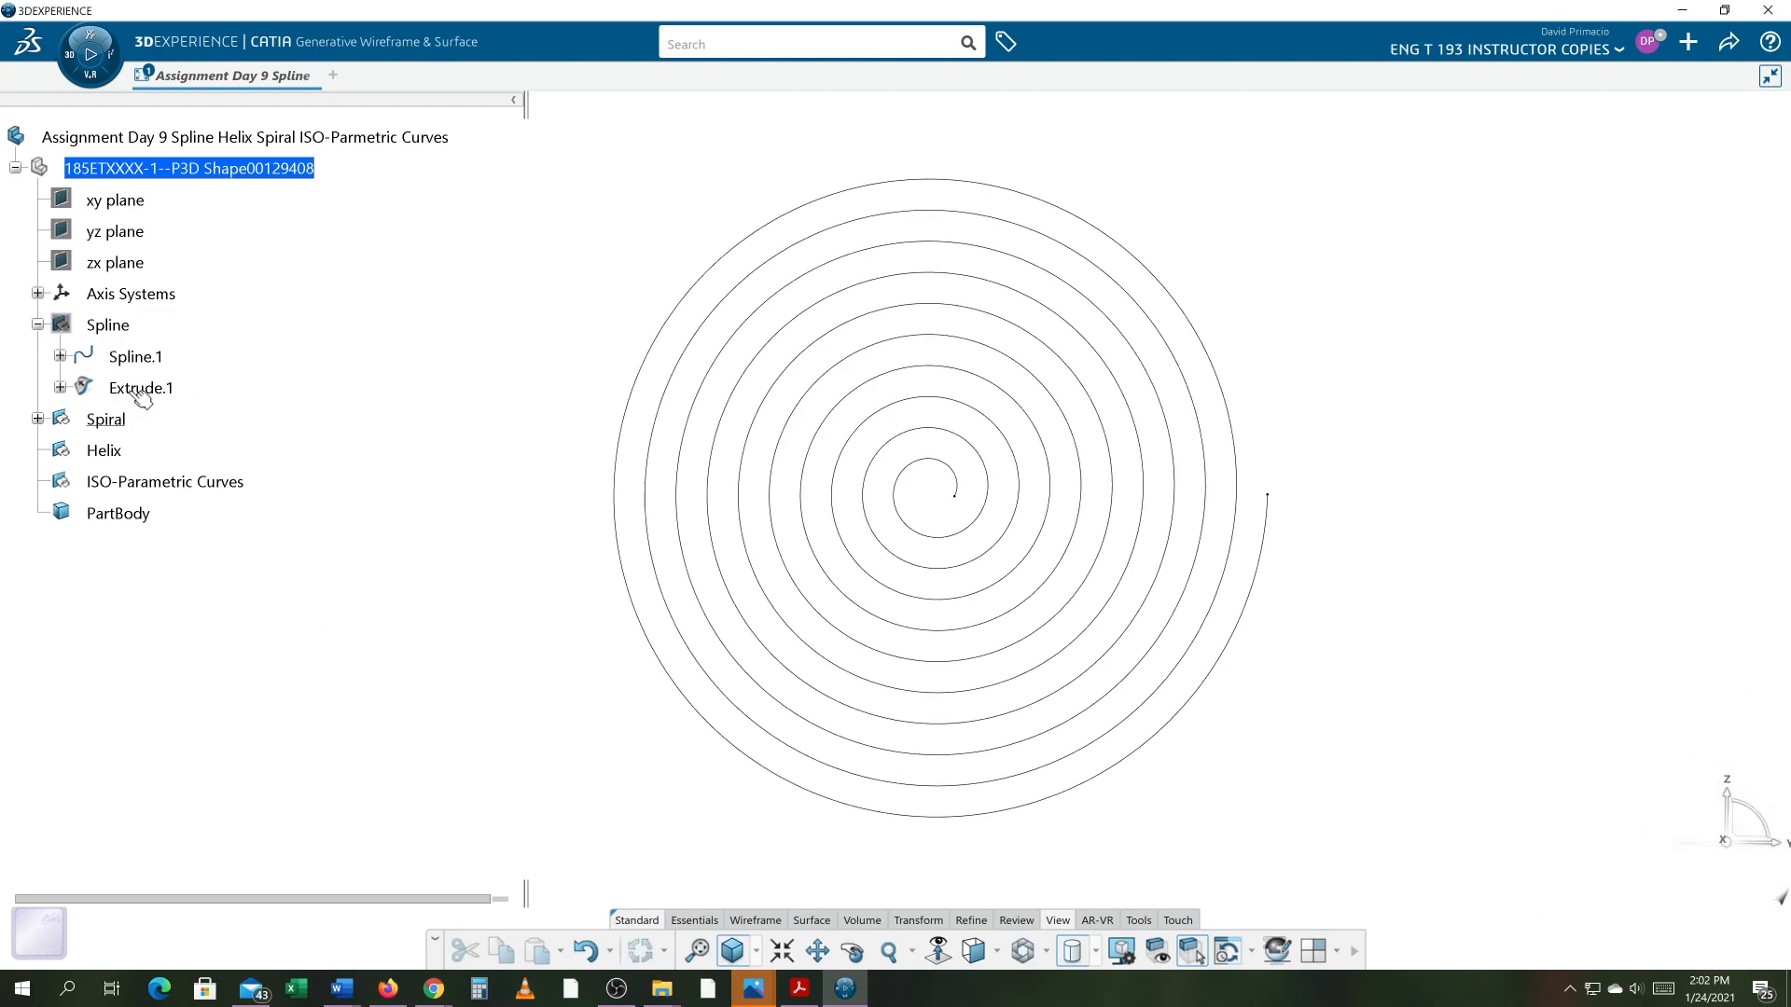
# - Hide the Spiral geometrical set and define the Helix geometrical set as the in-work object
pyautogui.rightClick(135, 419)
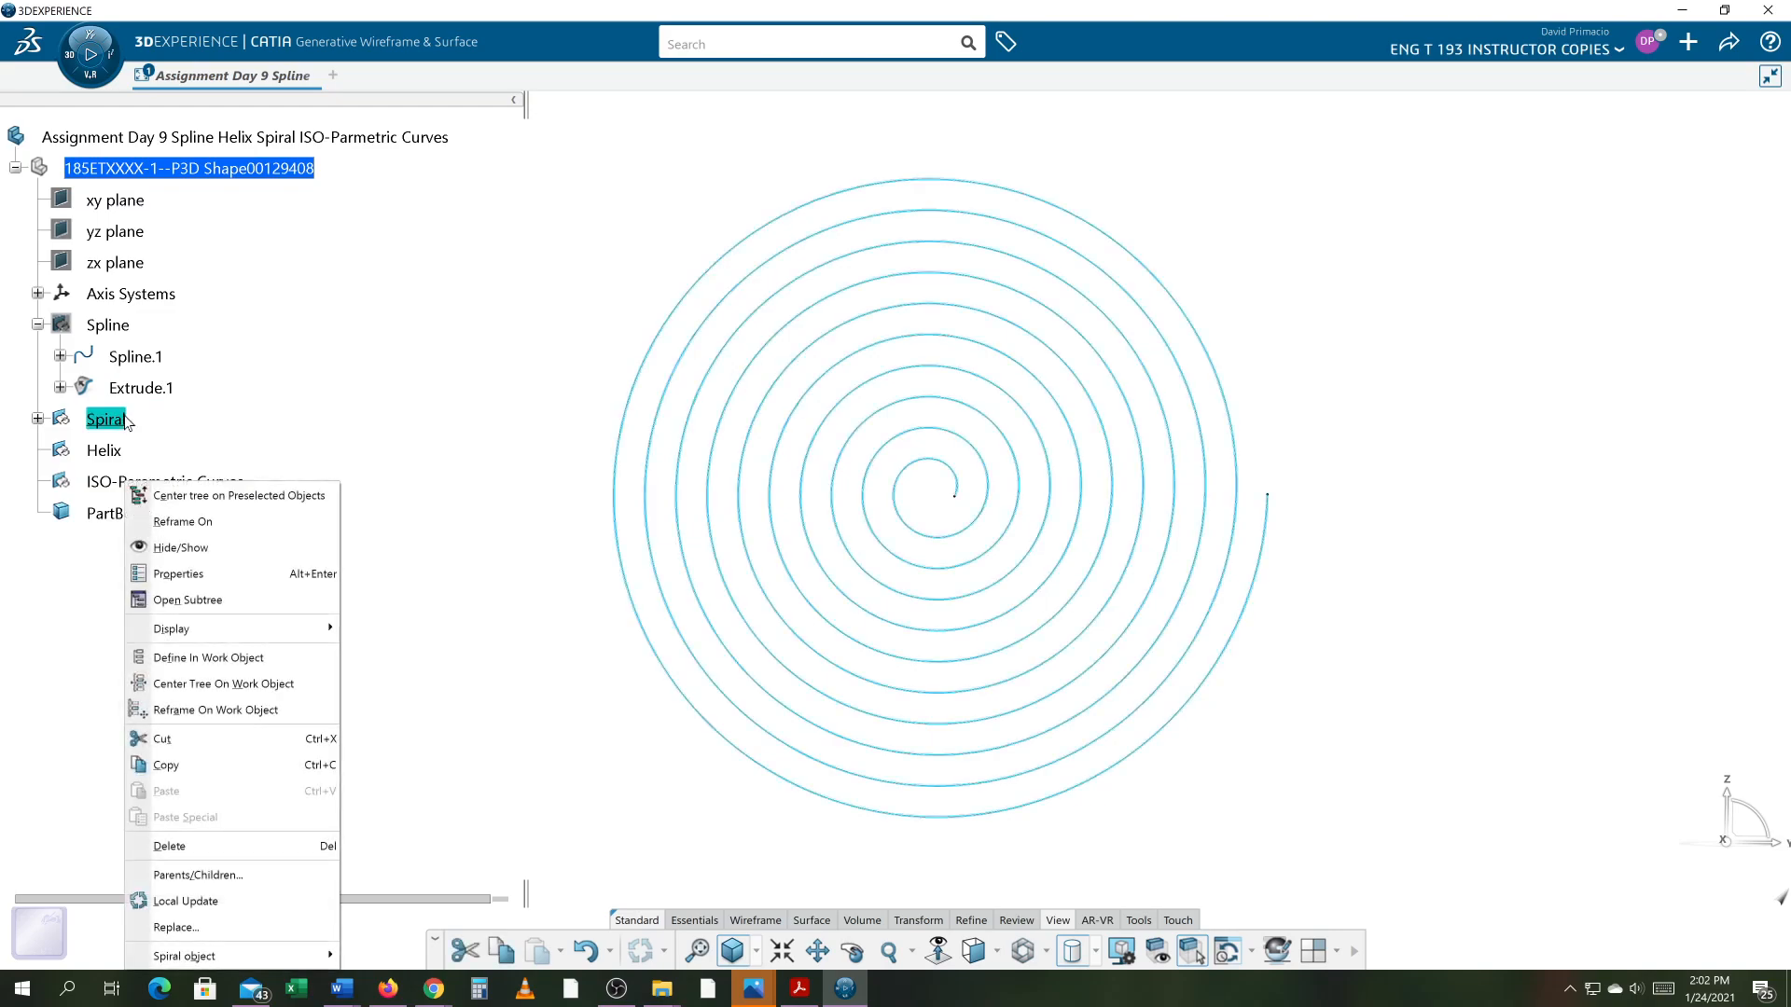
pyautogui.click(170, 549)
pyautogui.rightClick(110, 452)
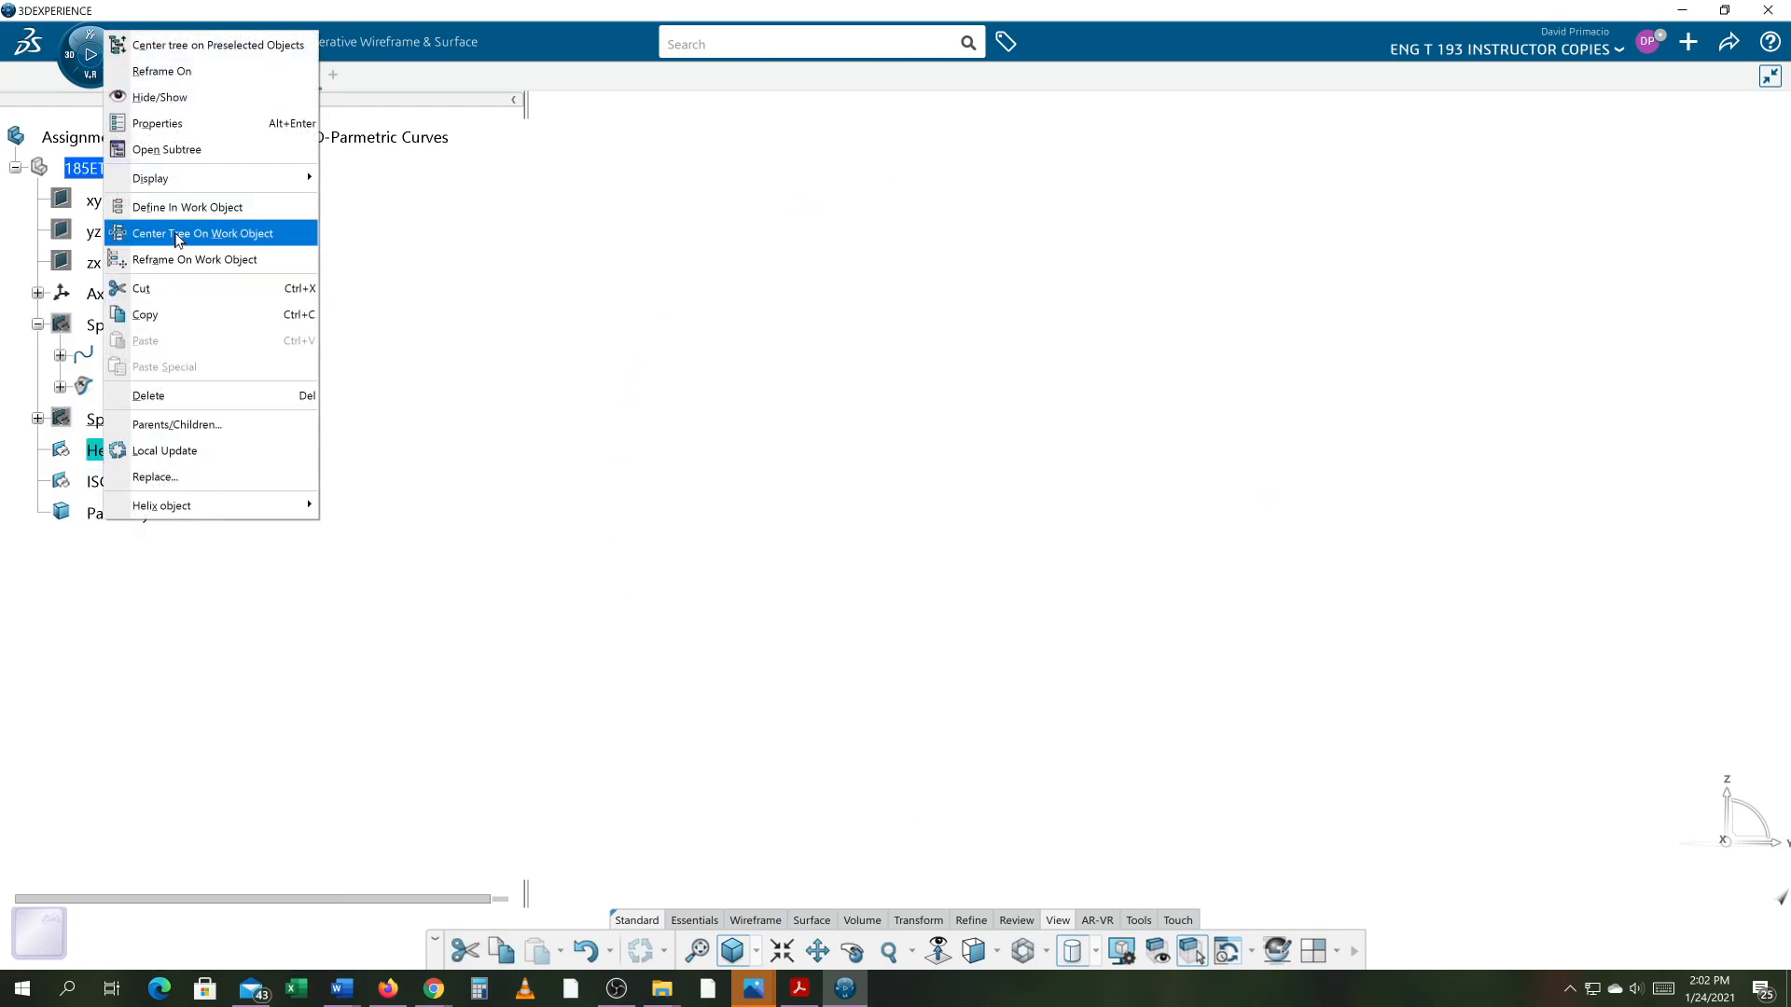
pyautogui.click(224, 210)
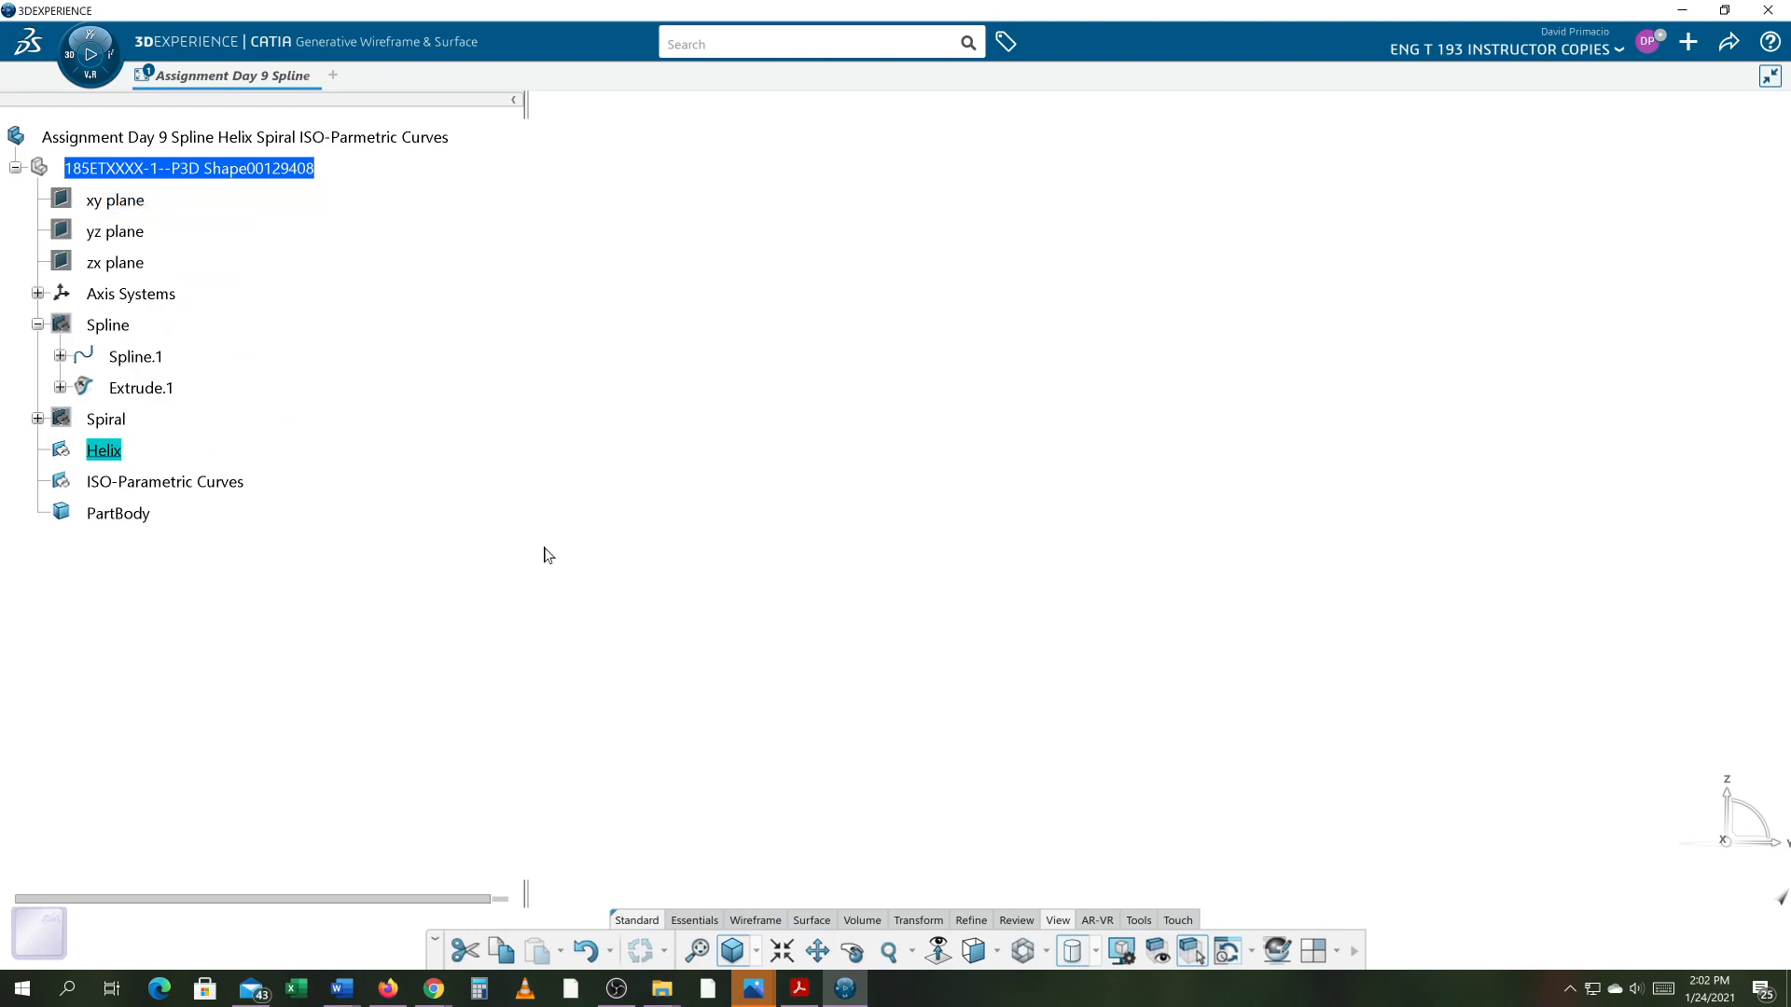
# - Switch to the isometric view with the axis system centred in the work area
pyautogui.moveTo(773, 858); pyautogui.dragTo(801, 821, button='middle')
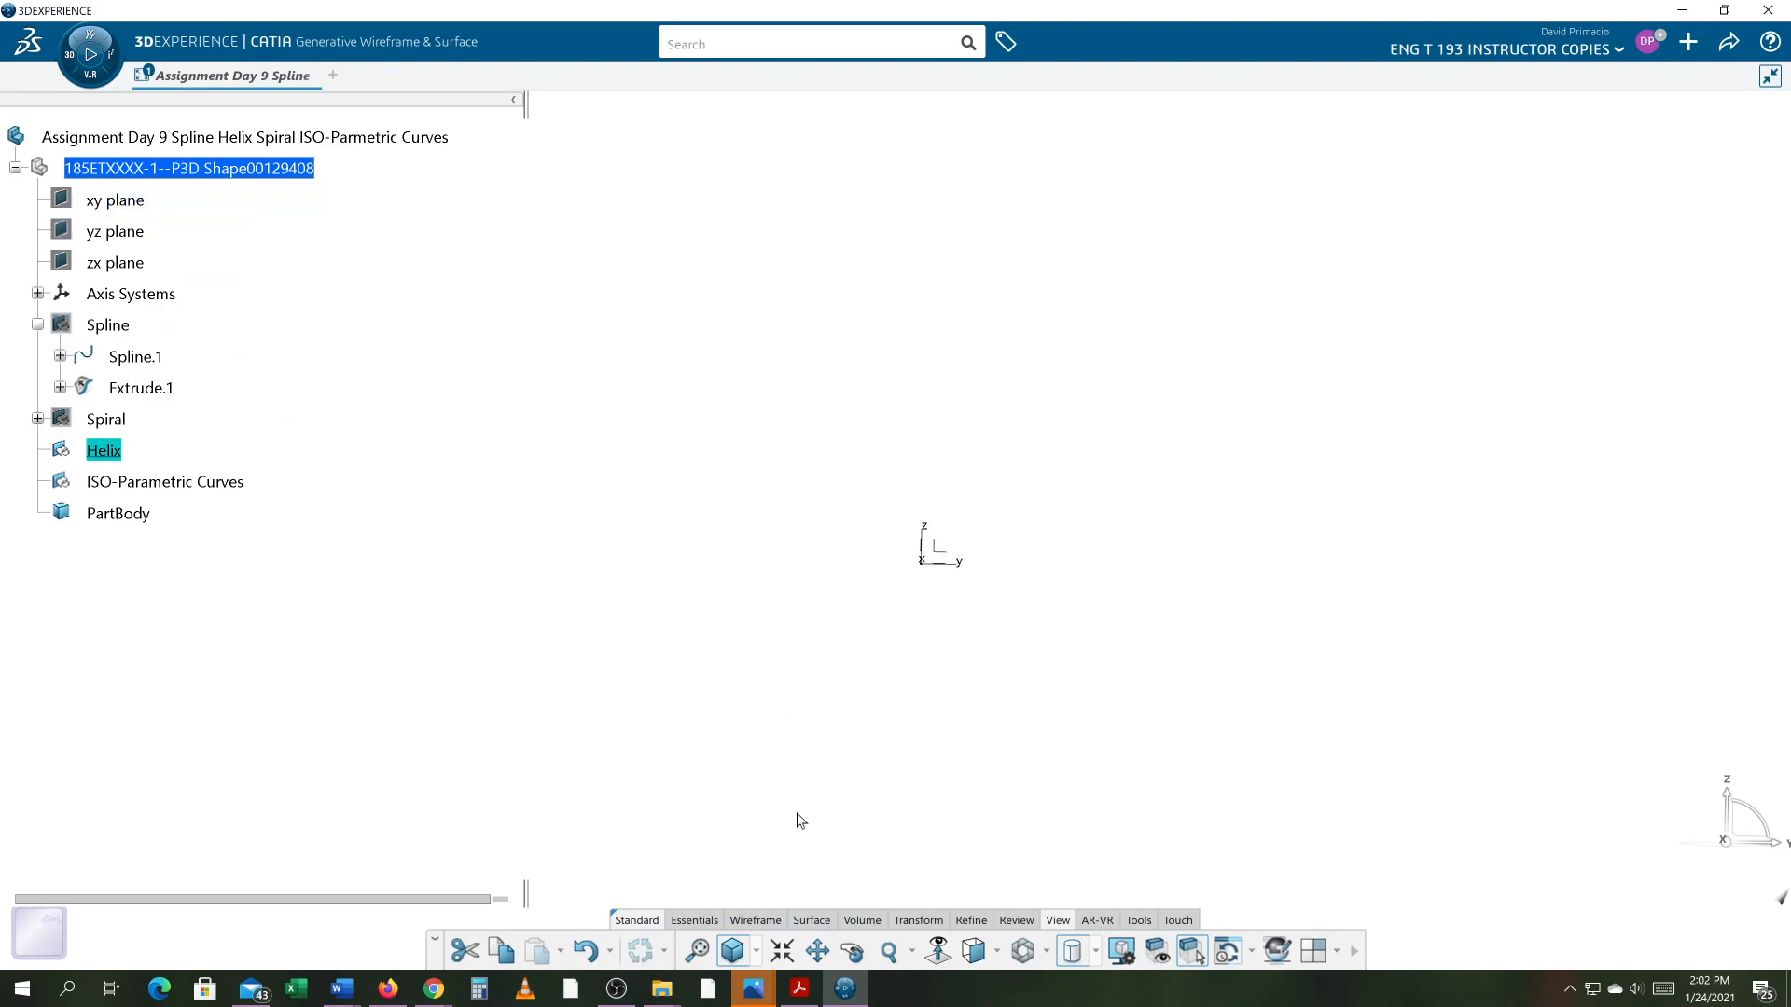
pyautogui.click(995, 953)
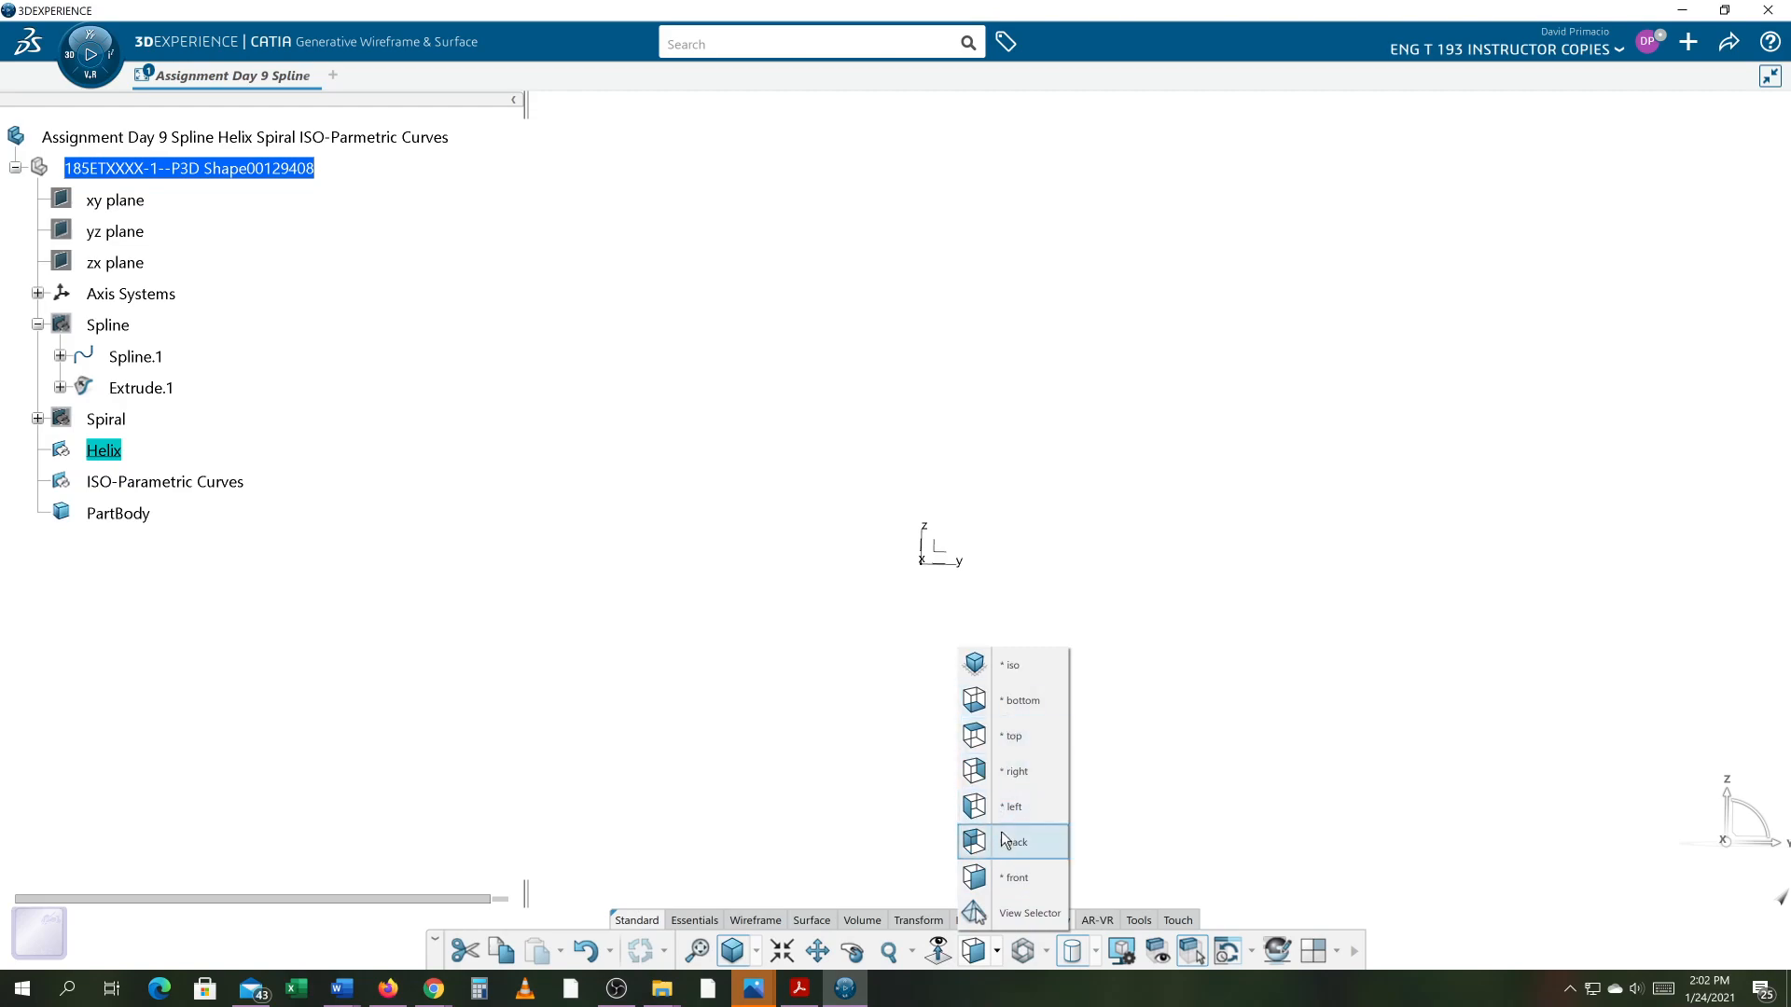
pyautogui.click(1017, 666)
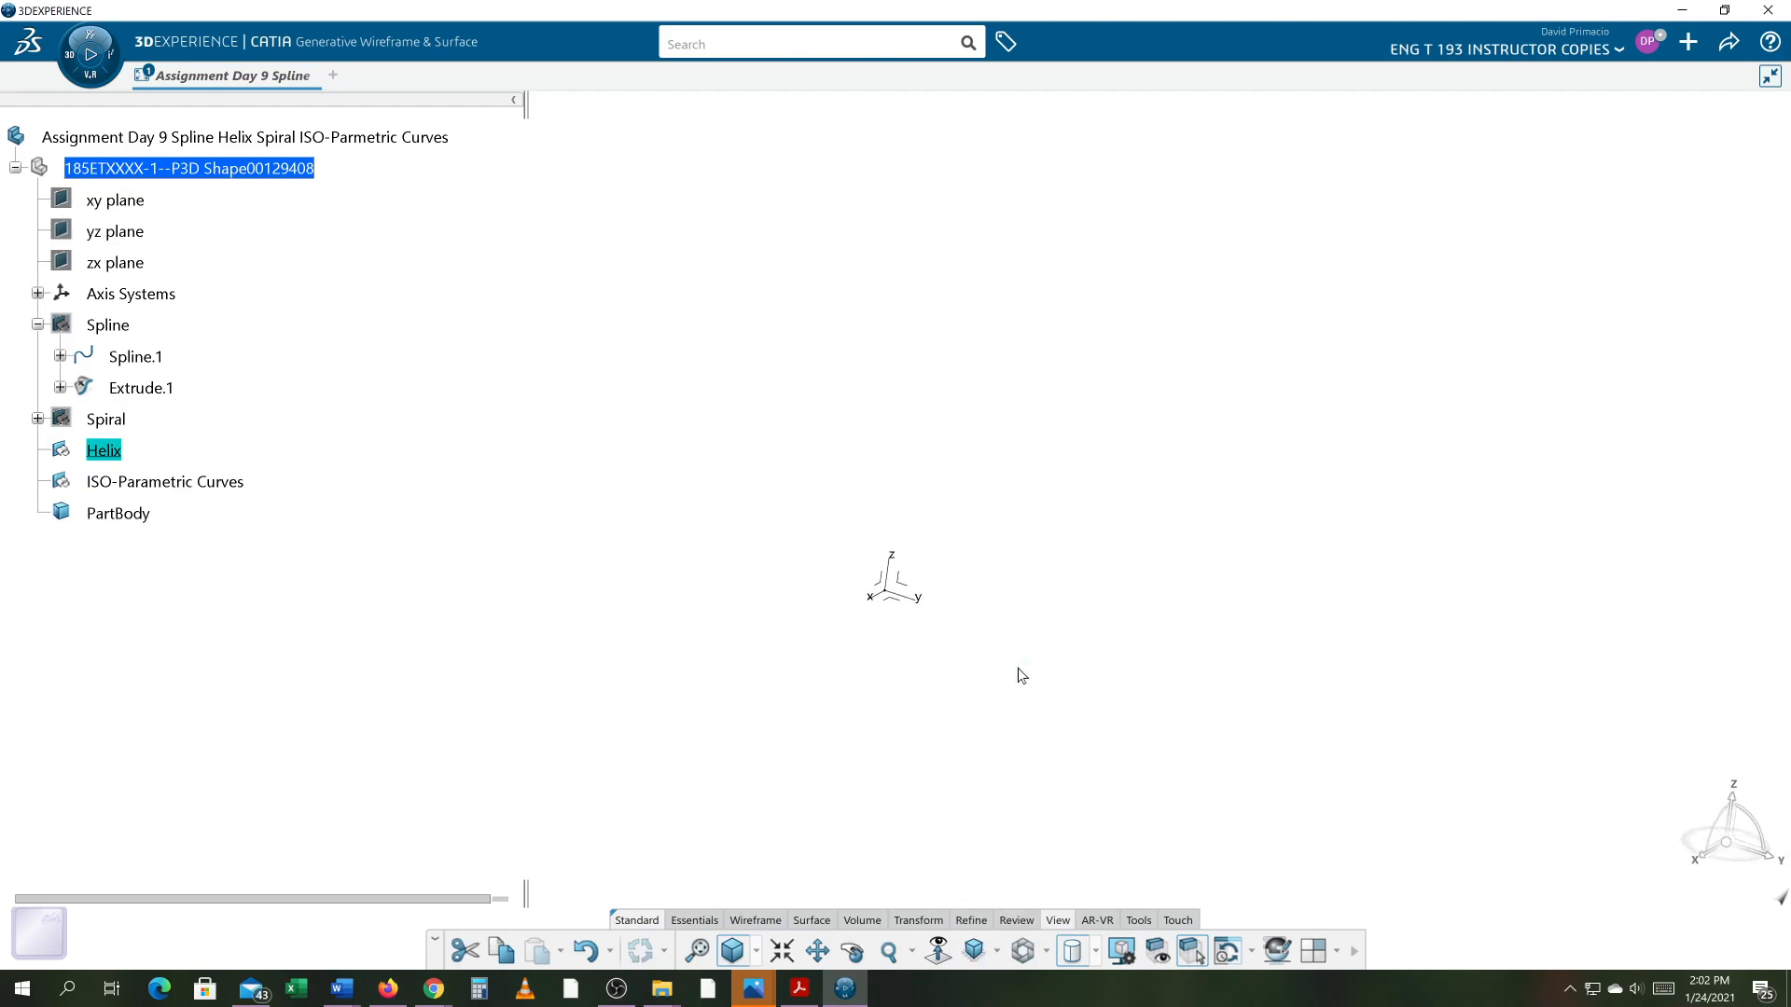
pyautogui.moveTo(892, 767); pyautogui.dragTo(1064, 679, button='middle')
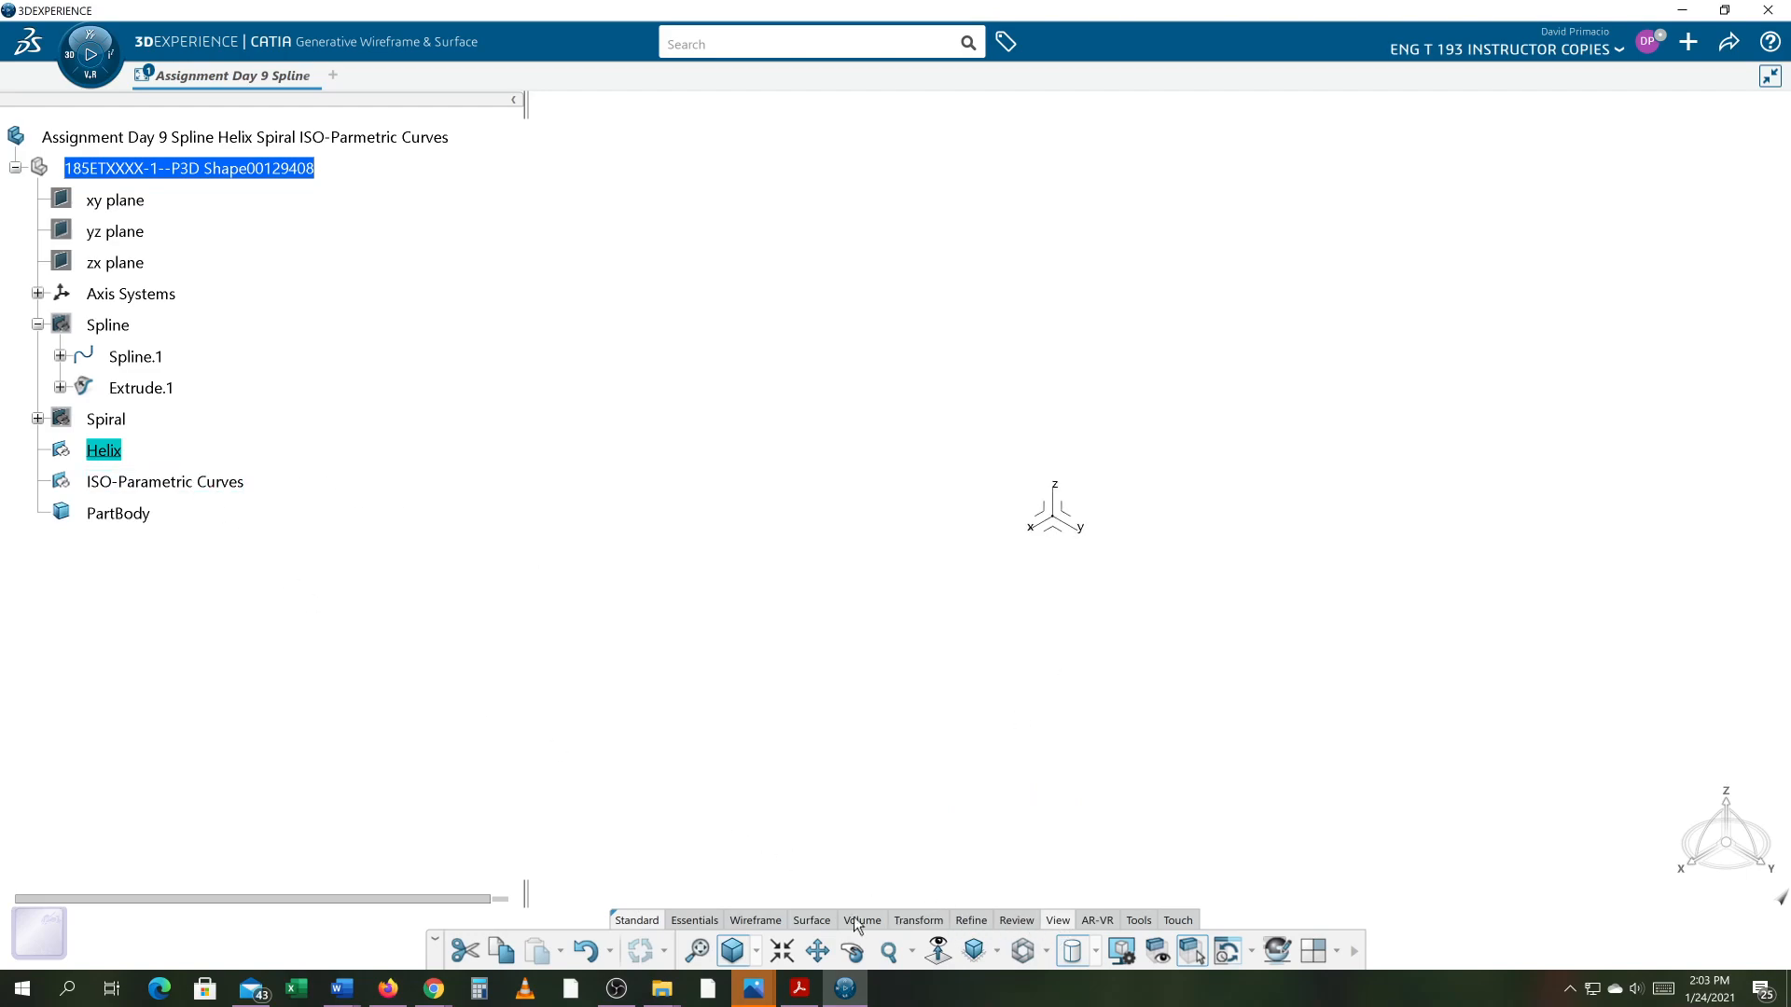
# - Start a Helix curve and create its starting point by coordinates, offset from the origin along the X axis
pyautogui.click(755, 921)
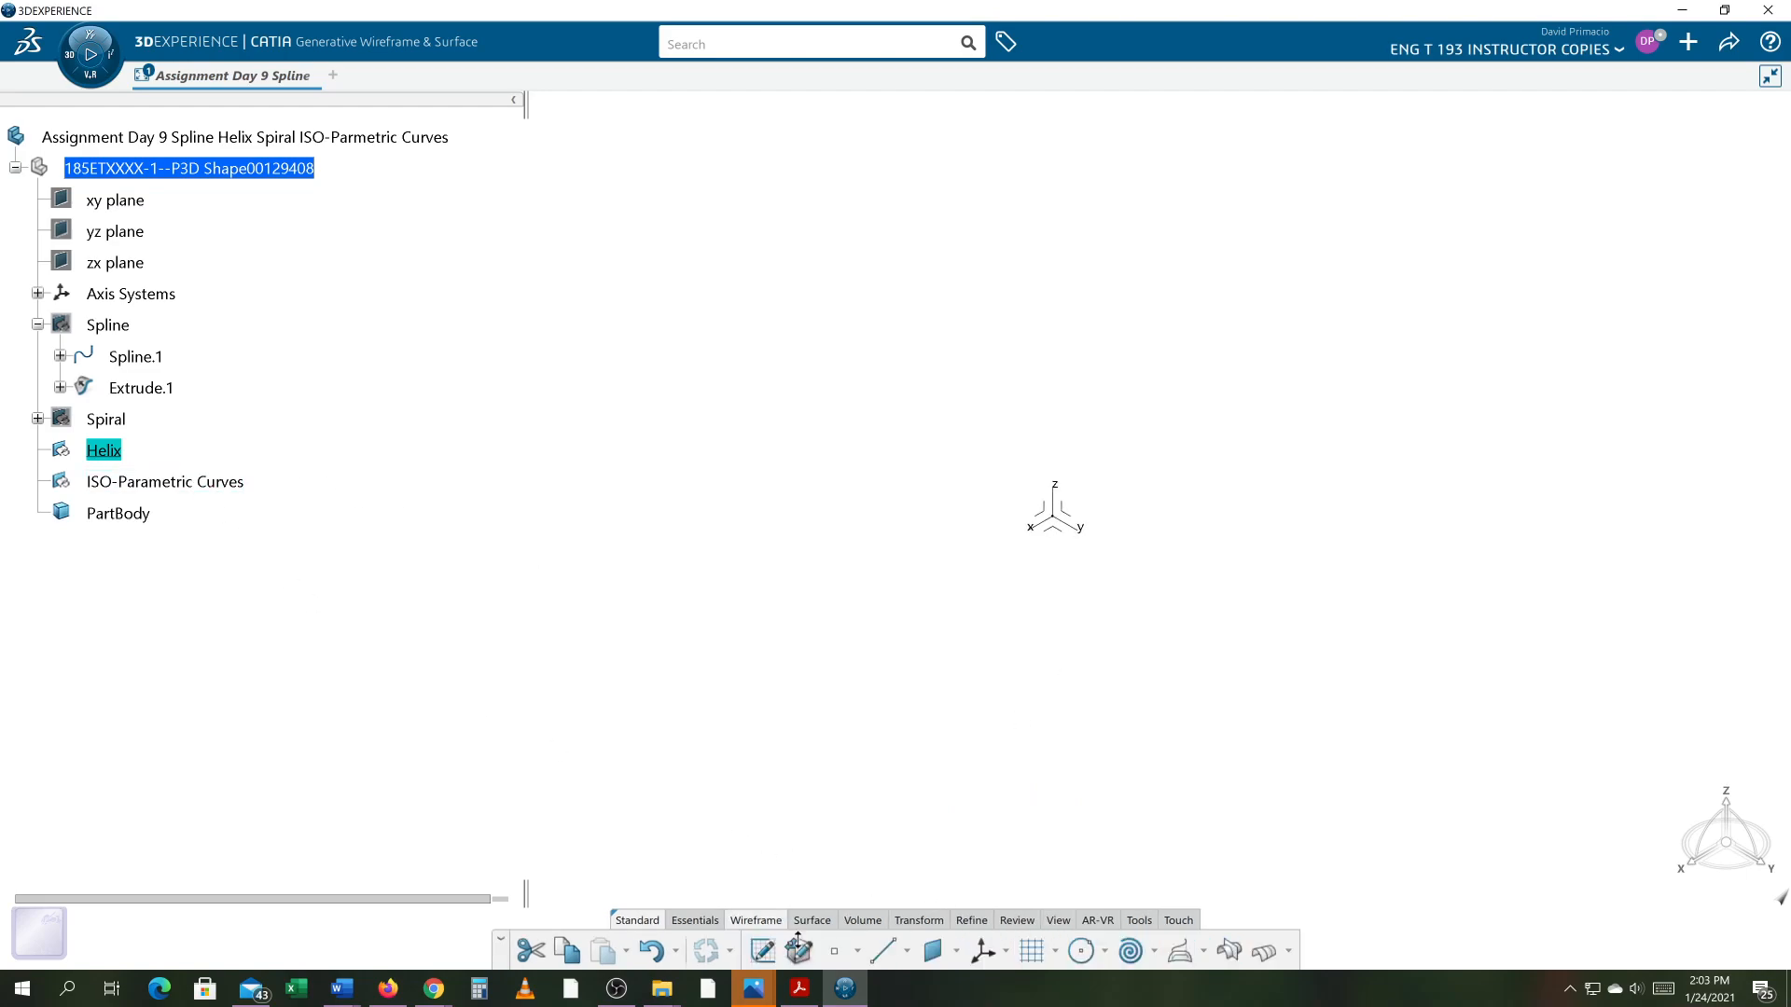
pyautogui.click(1153, 954)
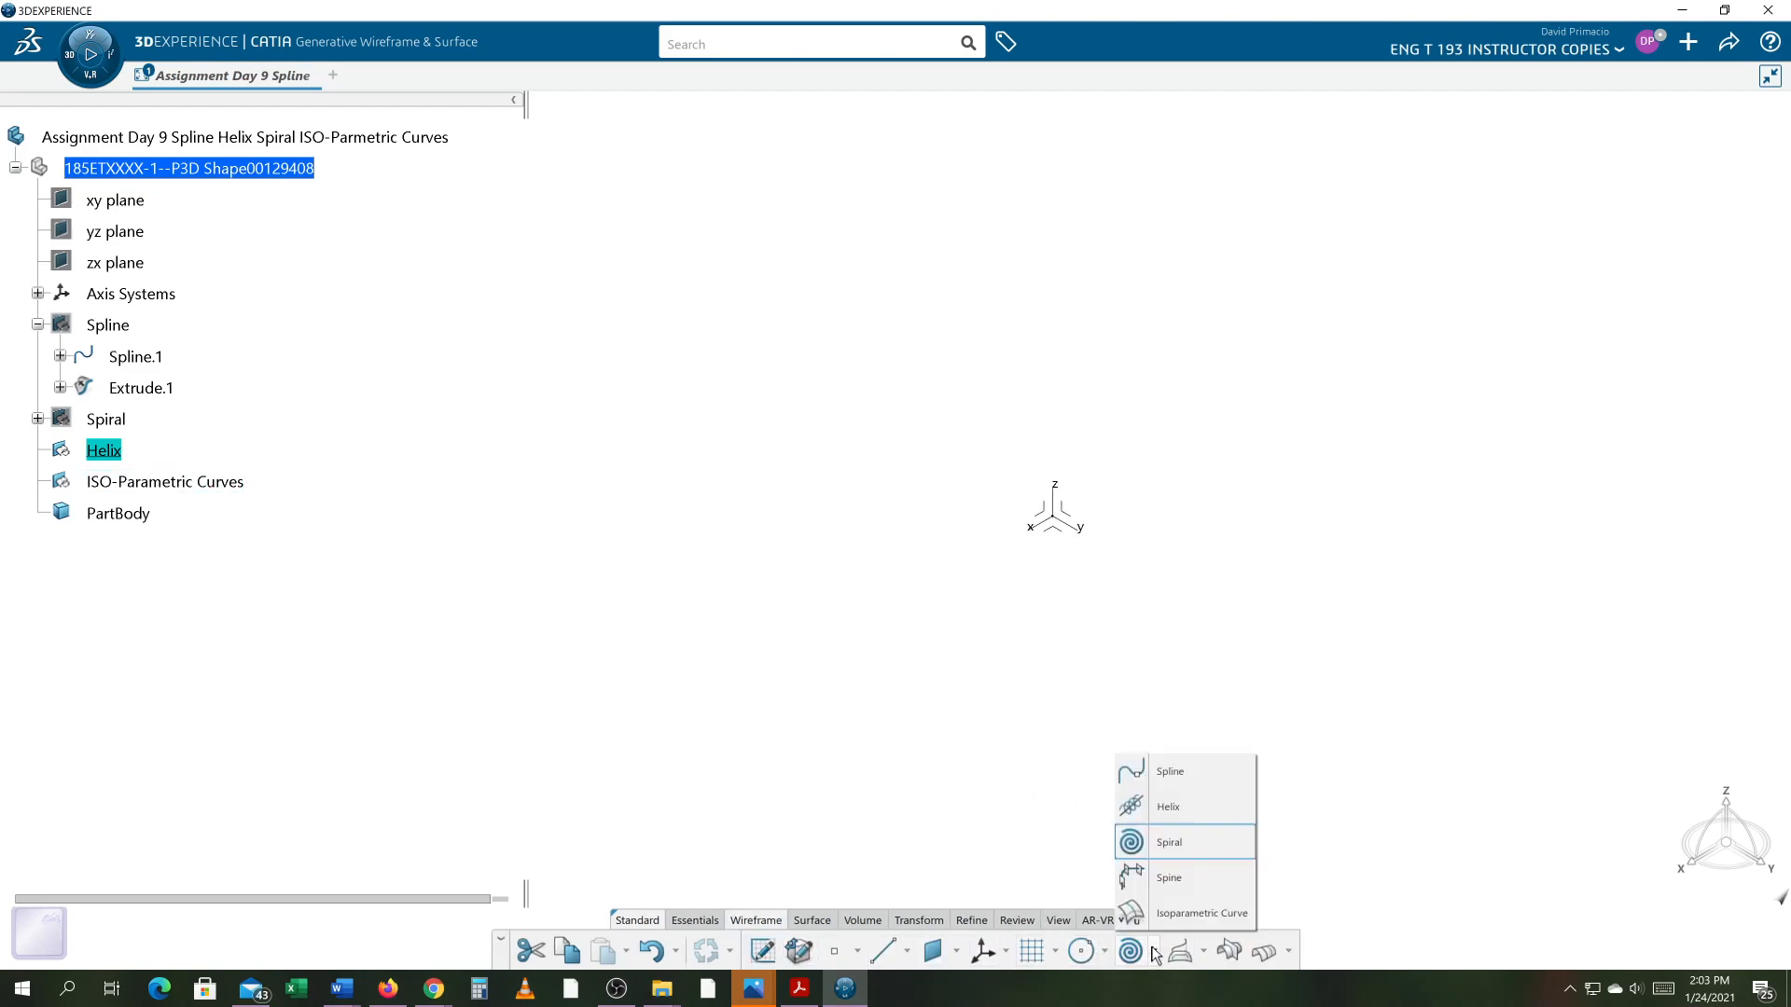
pyautogui.click(1134, 815)
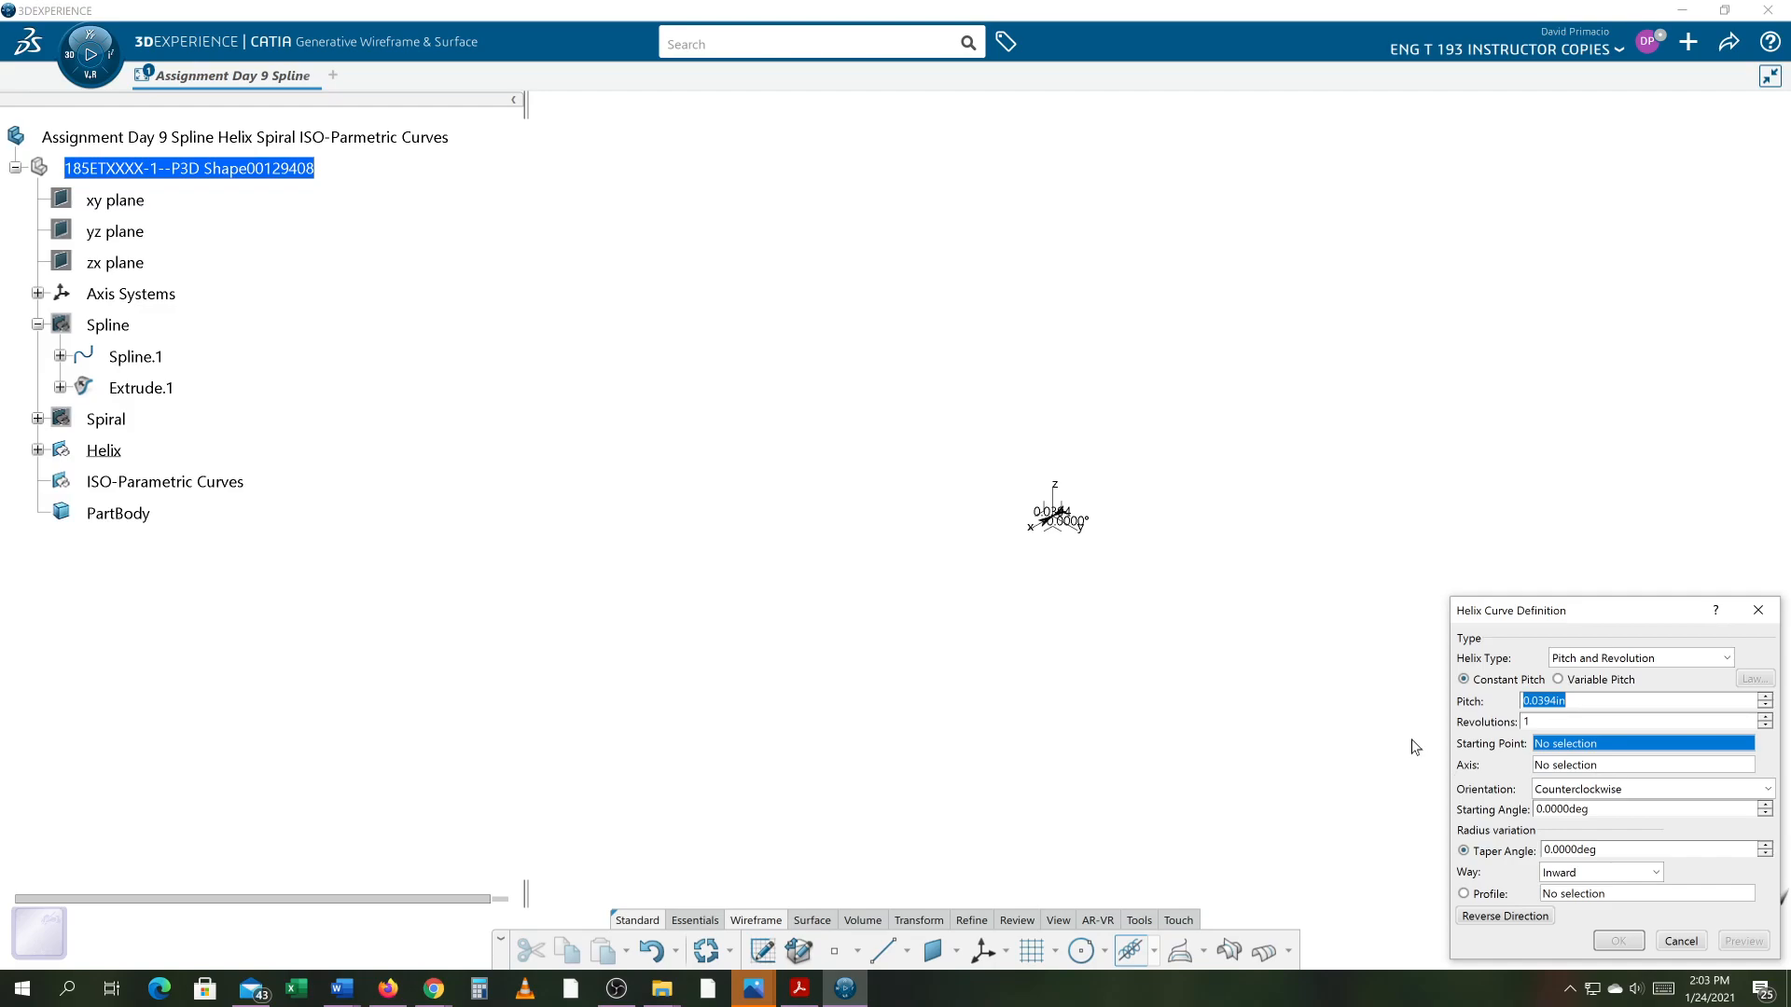
pyautogui.rightClick(1569, 742)
pyautogui.moveTo(1659, 753)
pyautogui.click(1505, 756)
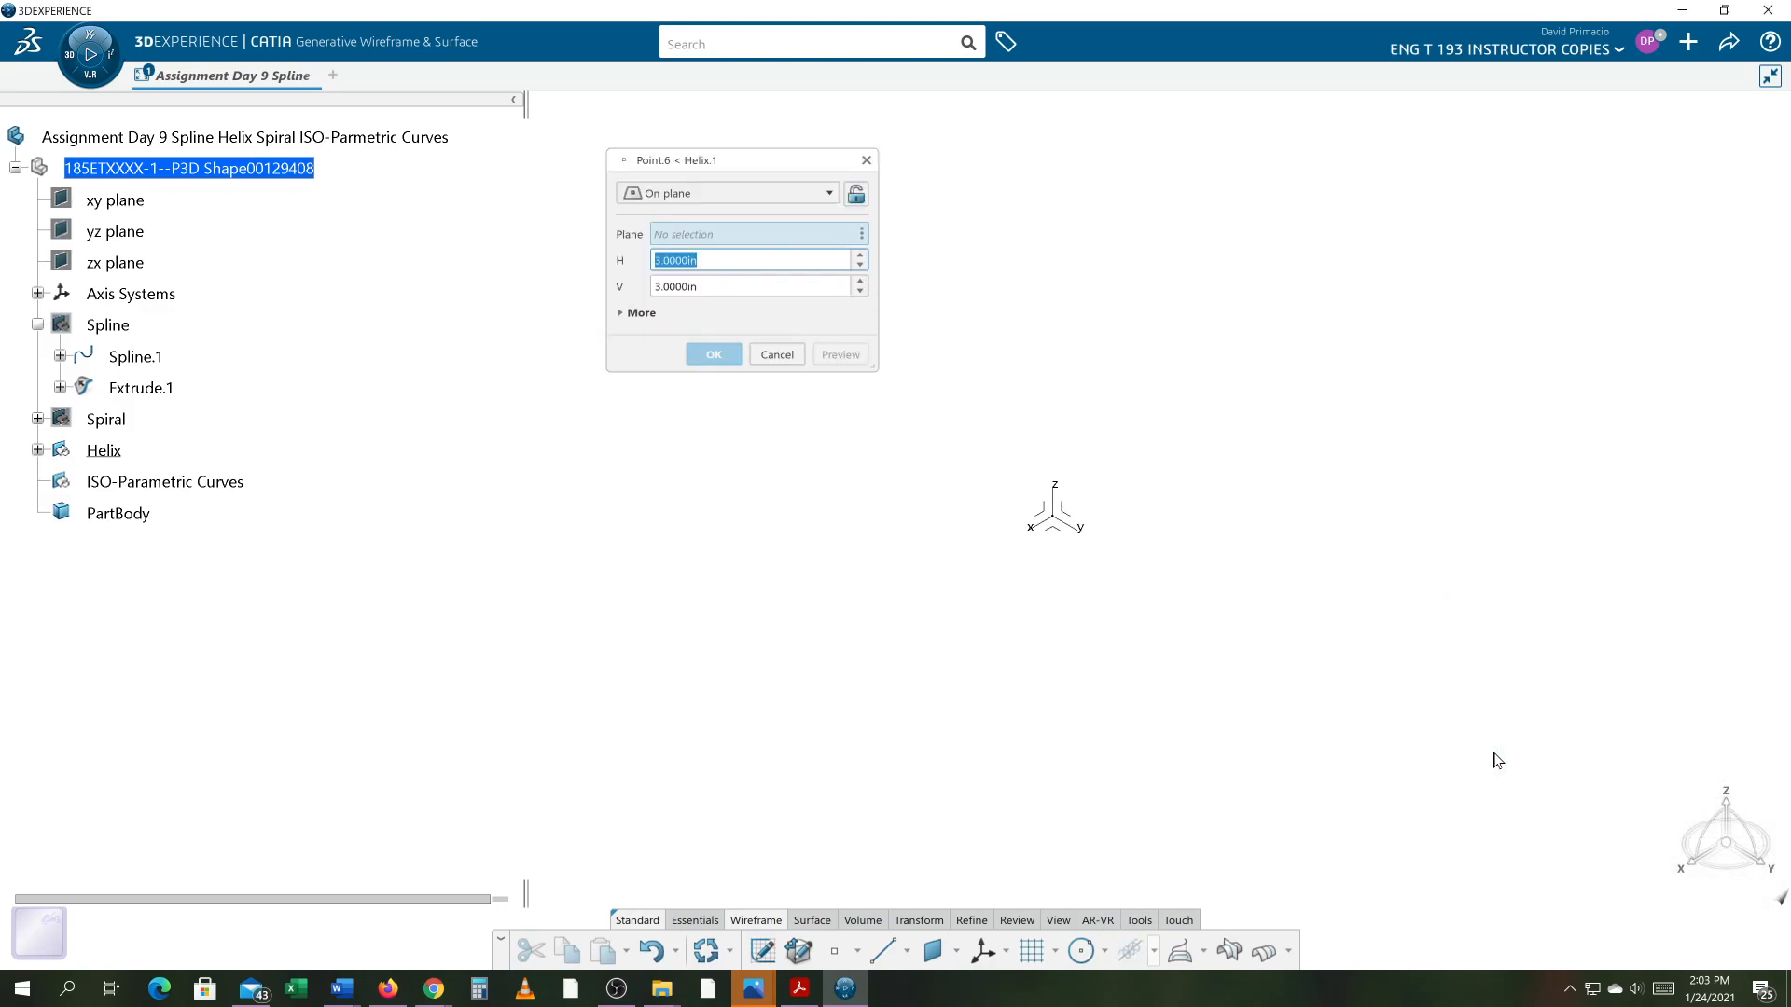
pyautogui.click(707, 192)
pyautogui.click(688, 240)
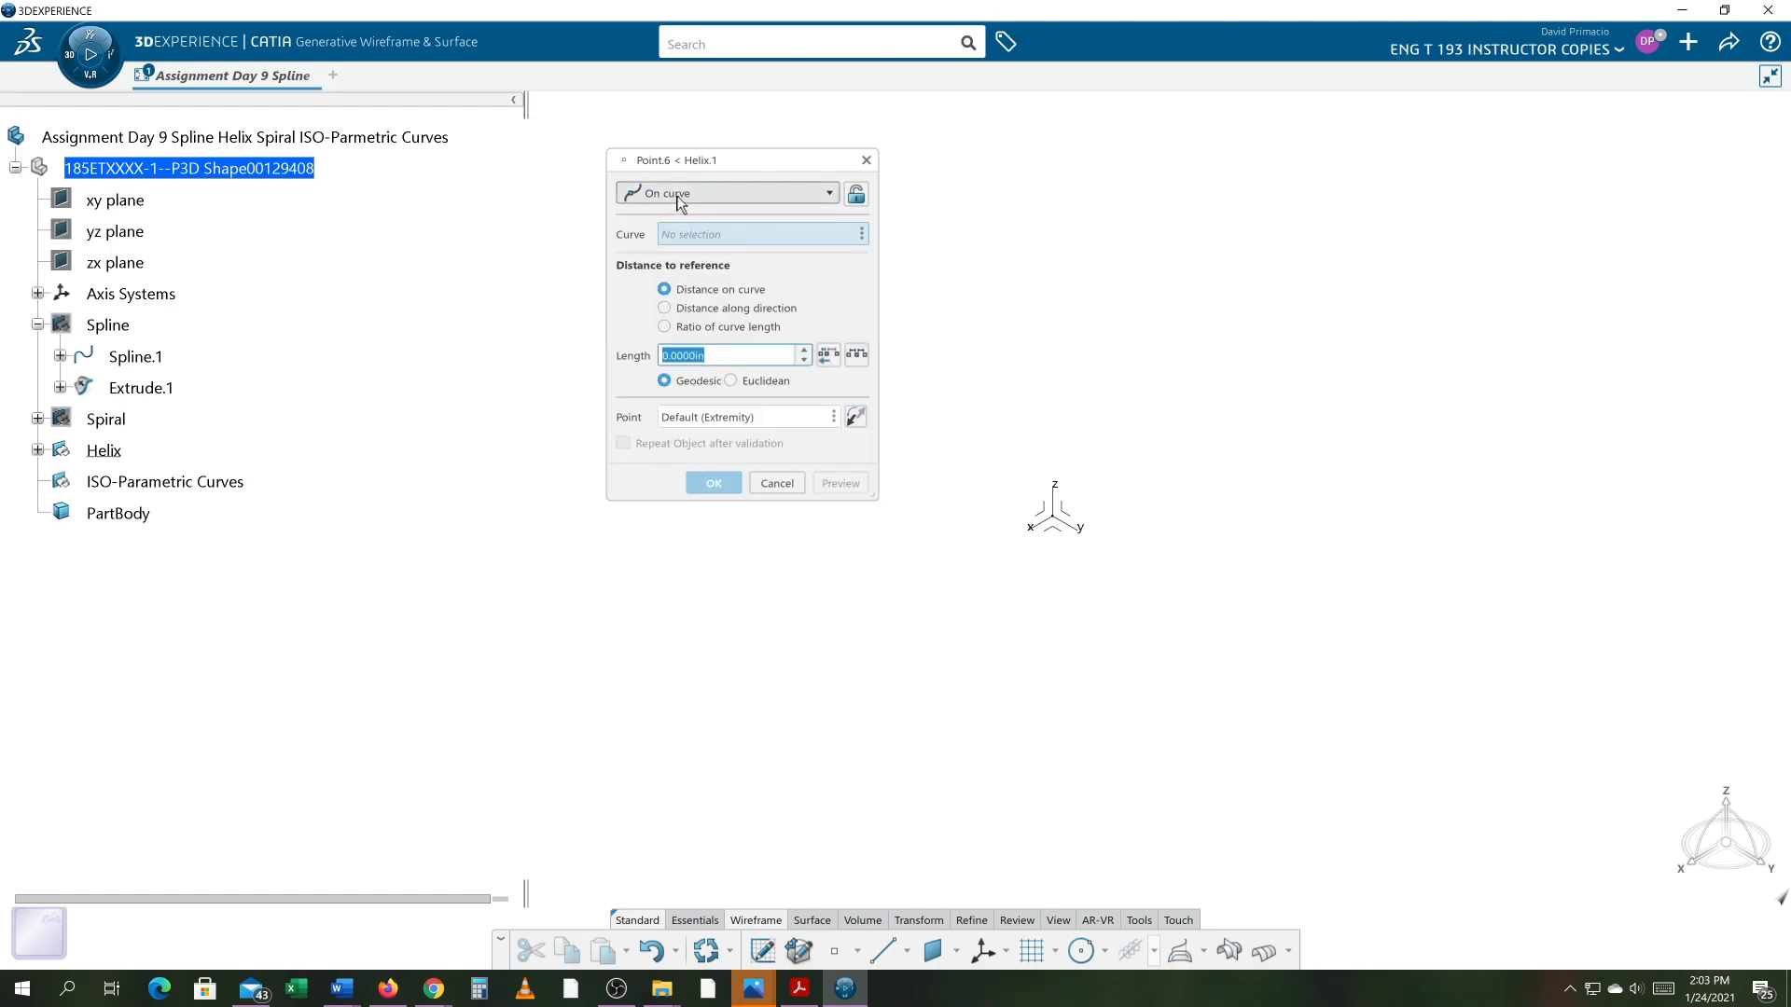
pyautogui.click(679, 192)
pyautogui.click(695, 216)
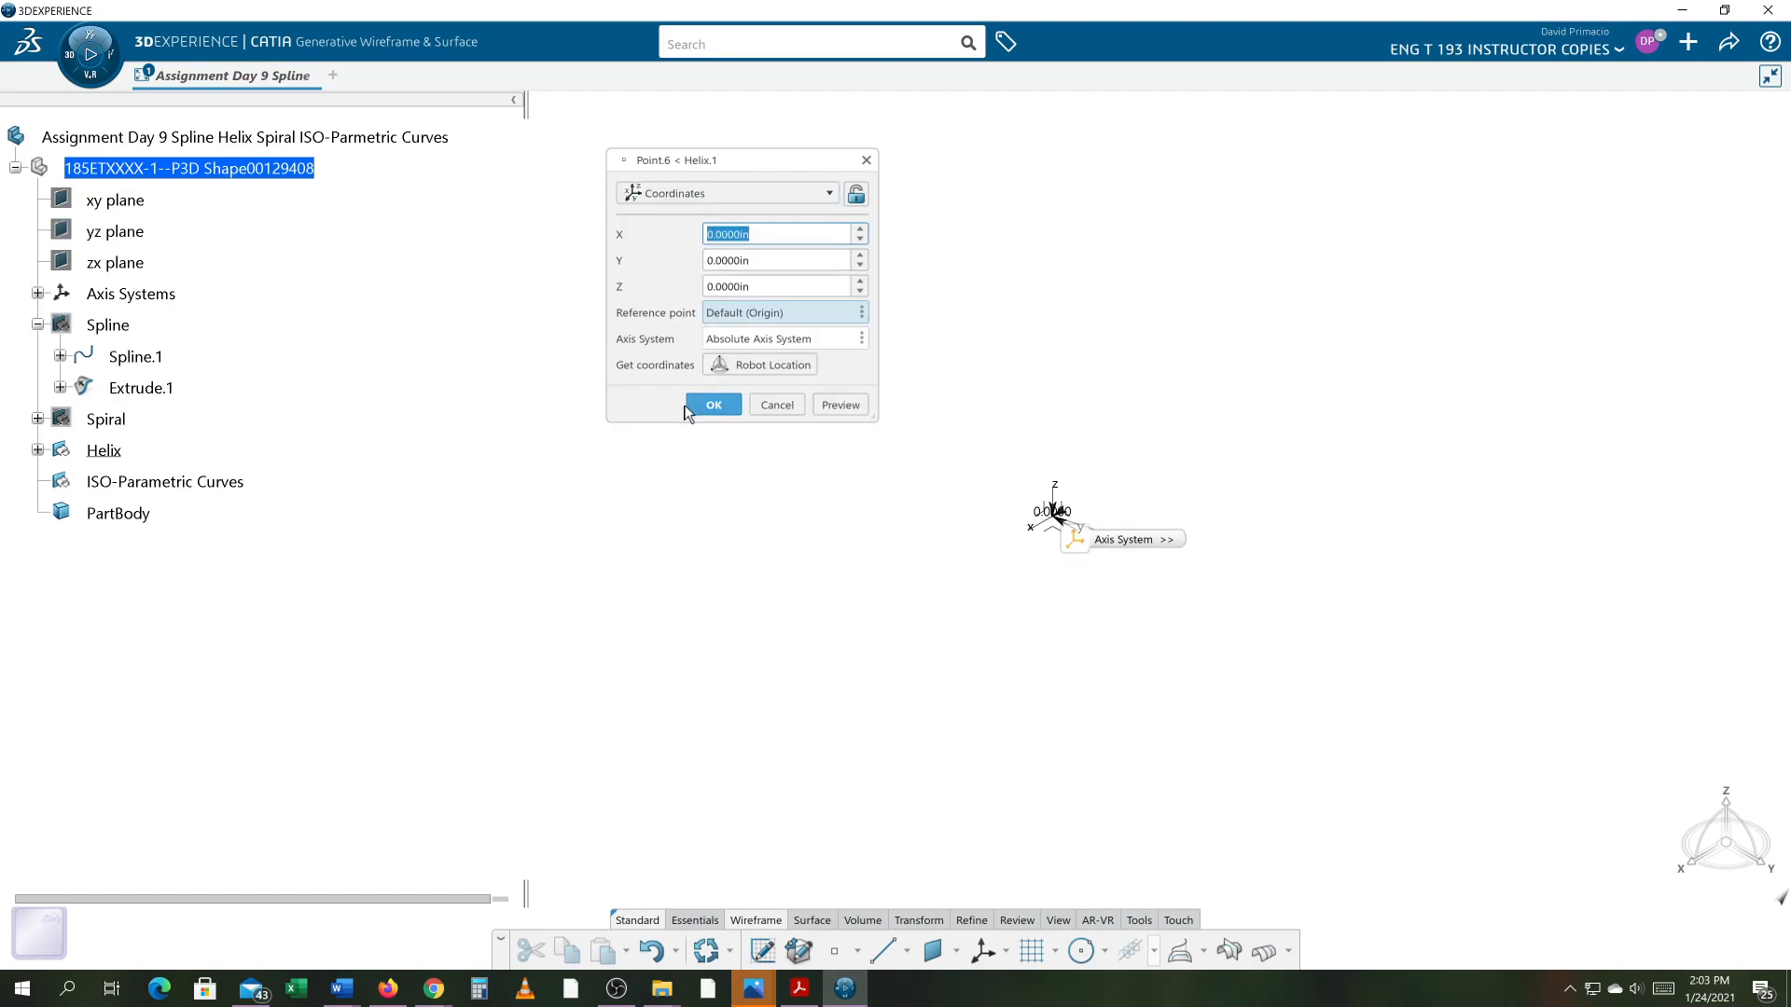
pyautogui.write('5')
pyautogui.press('Return')
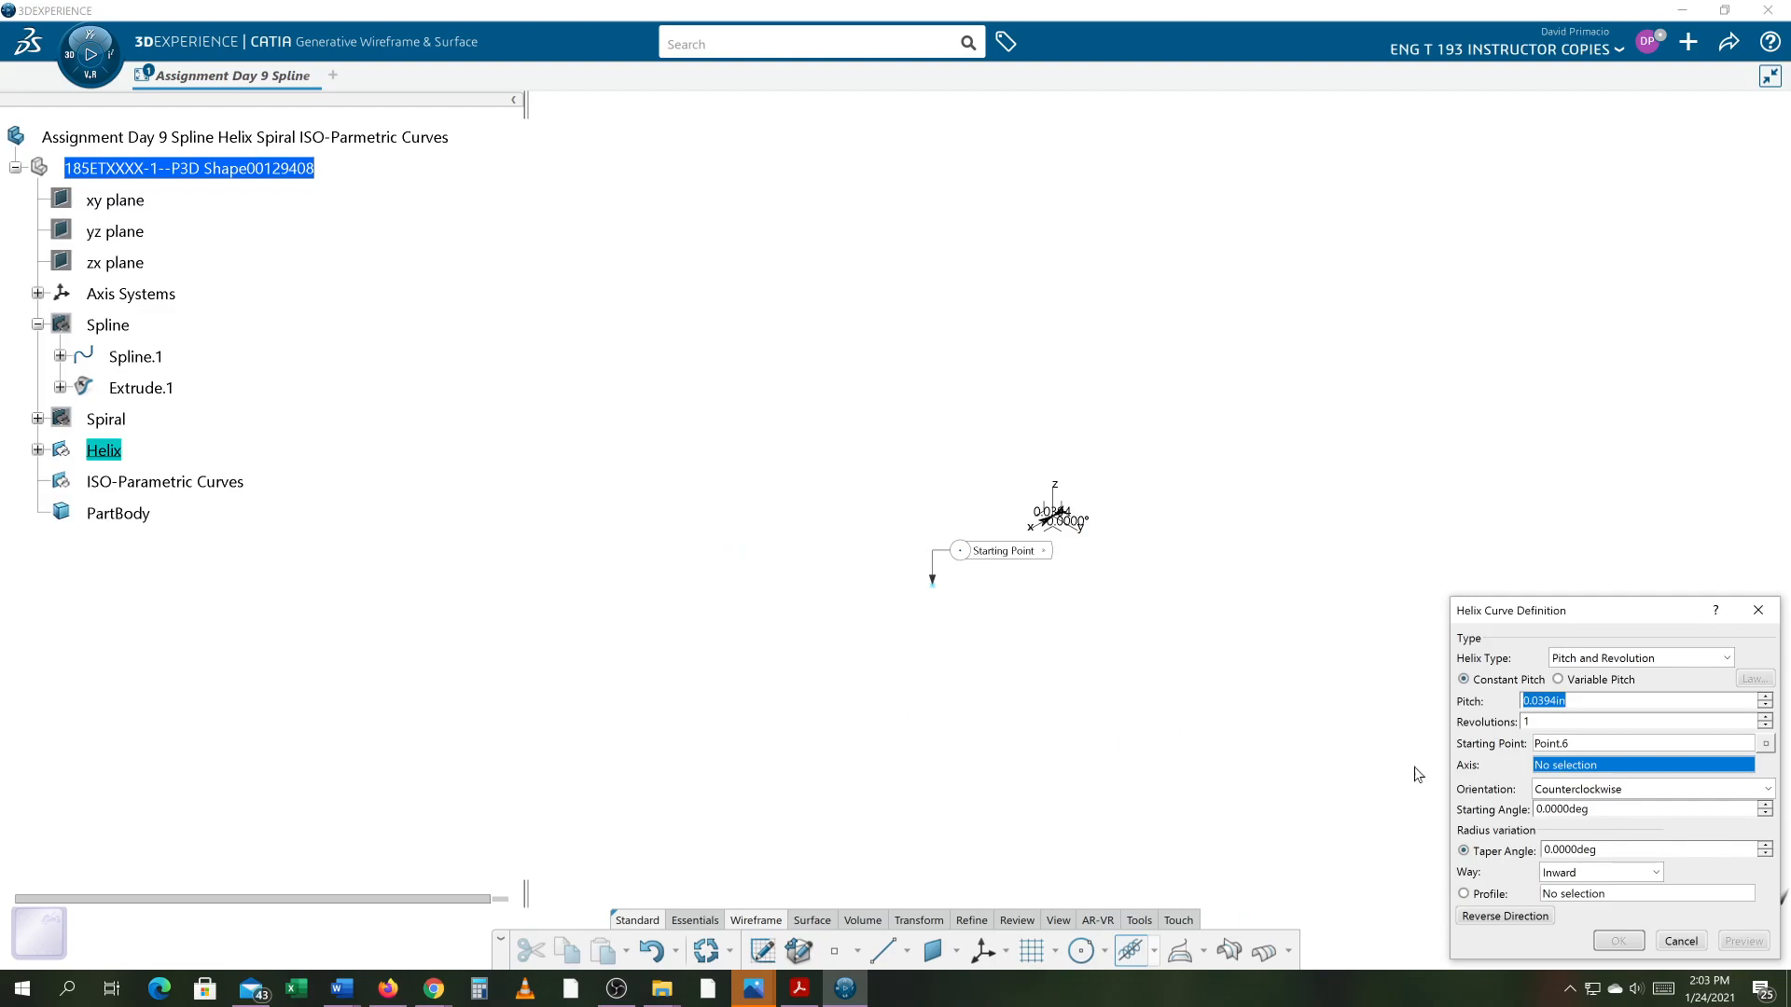
# - Use the Z Axis as the helix axis, set 10 revolutions, and preview the curve
pyautogui.rightClick(1548, 778)
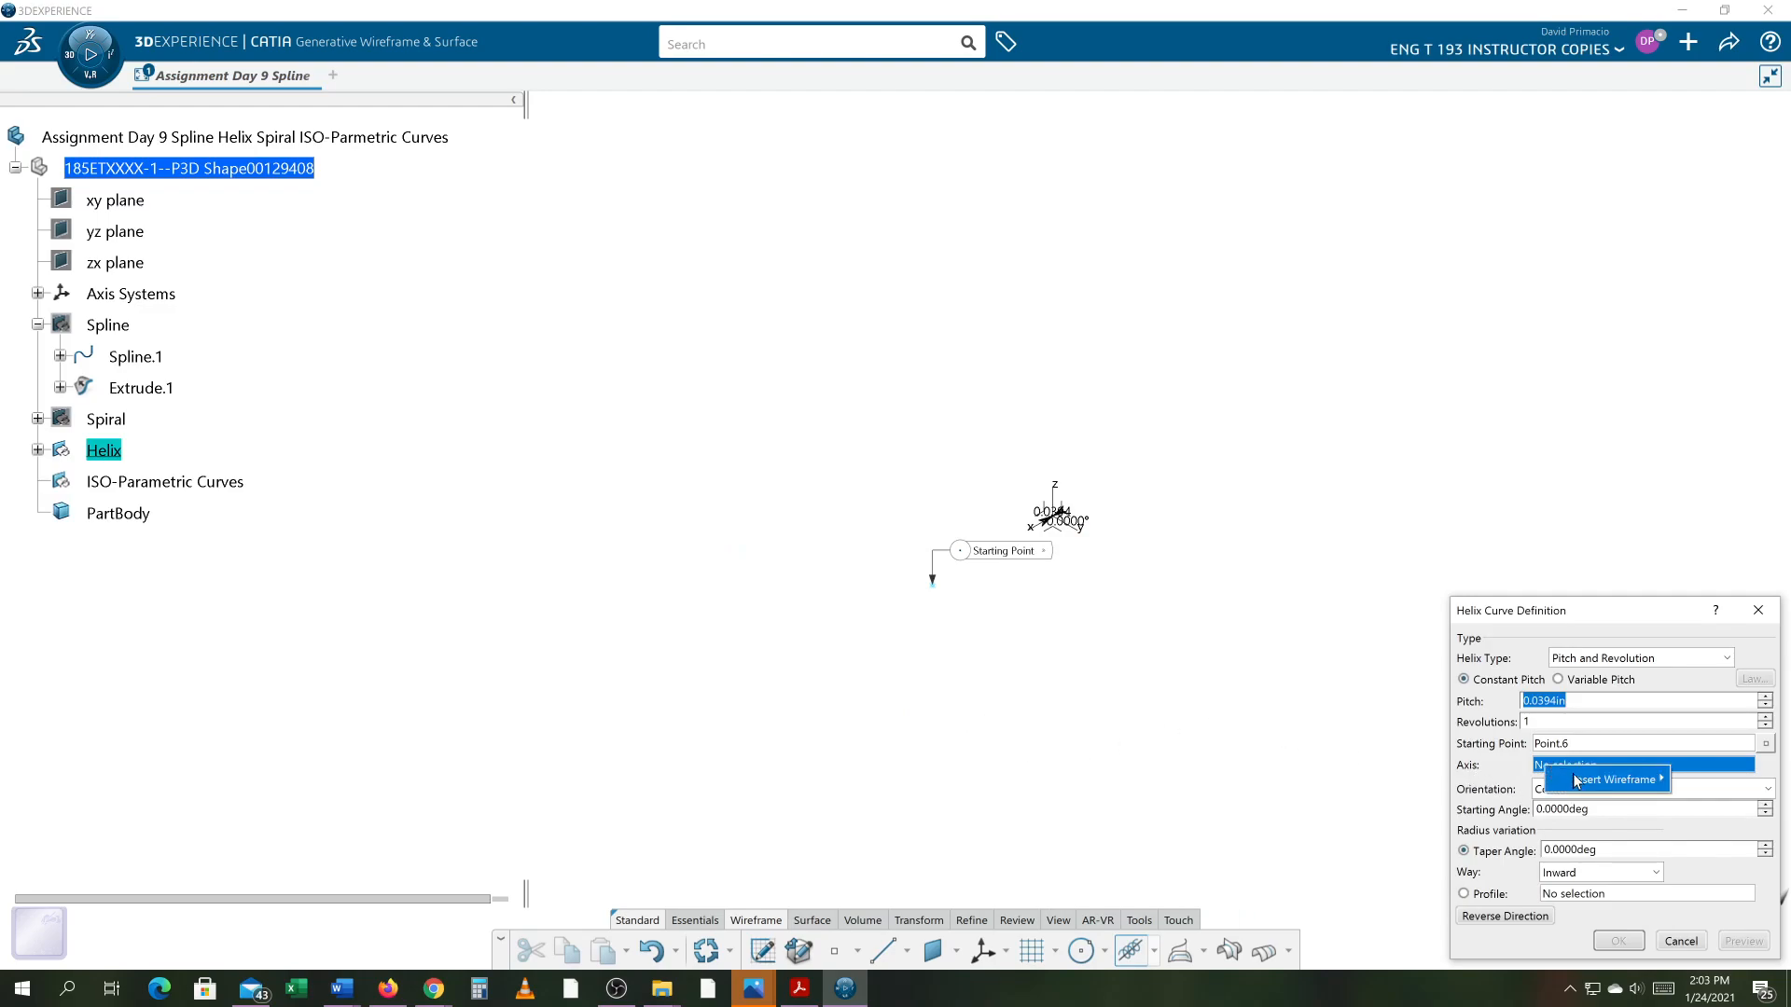
pyautogui.moveTo(1575, 778)
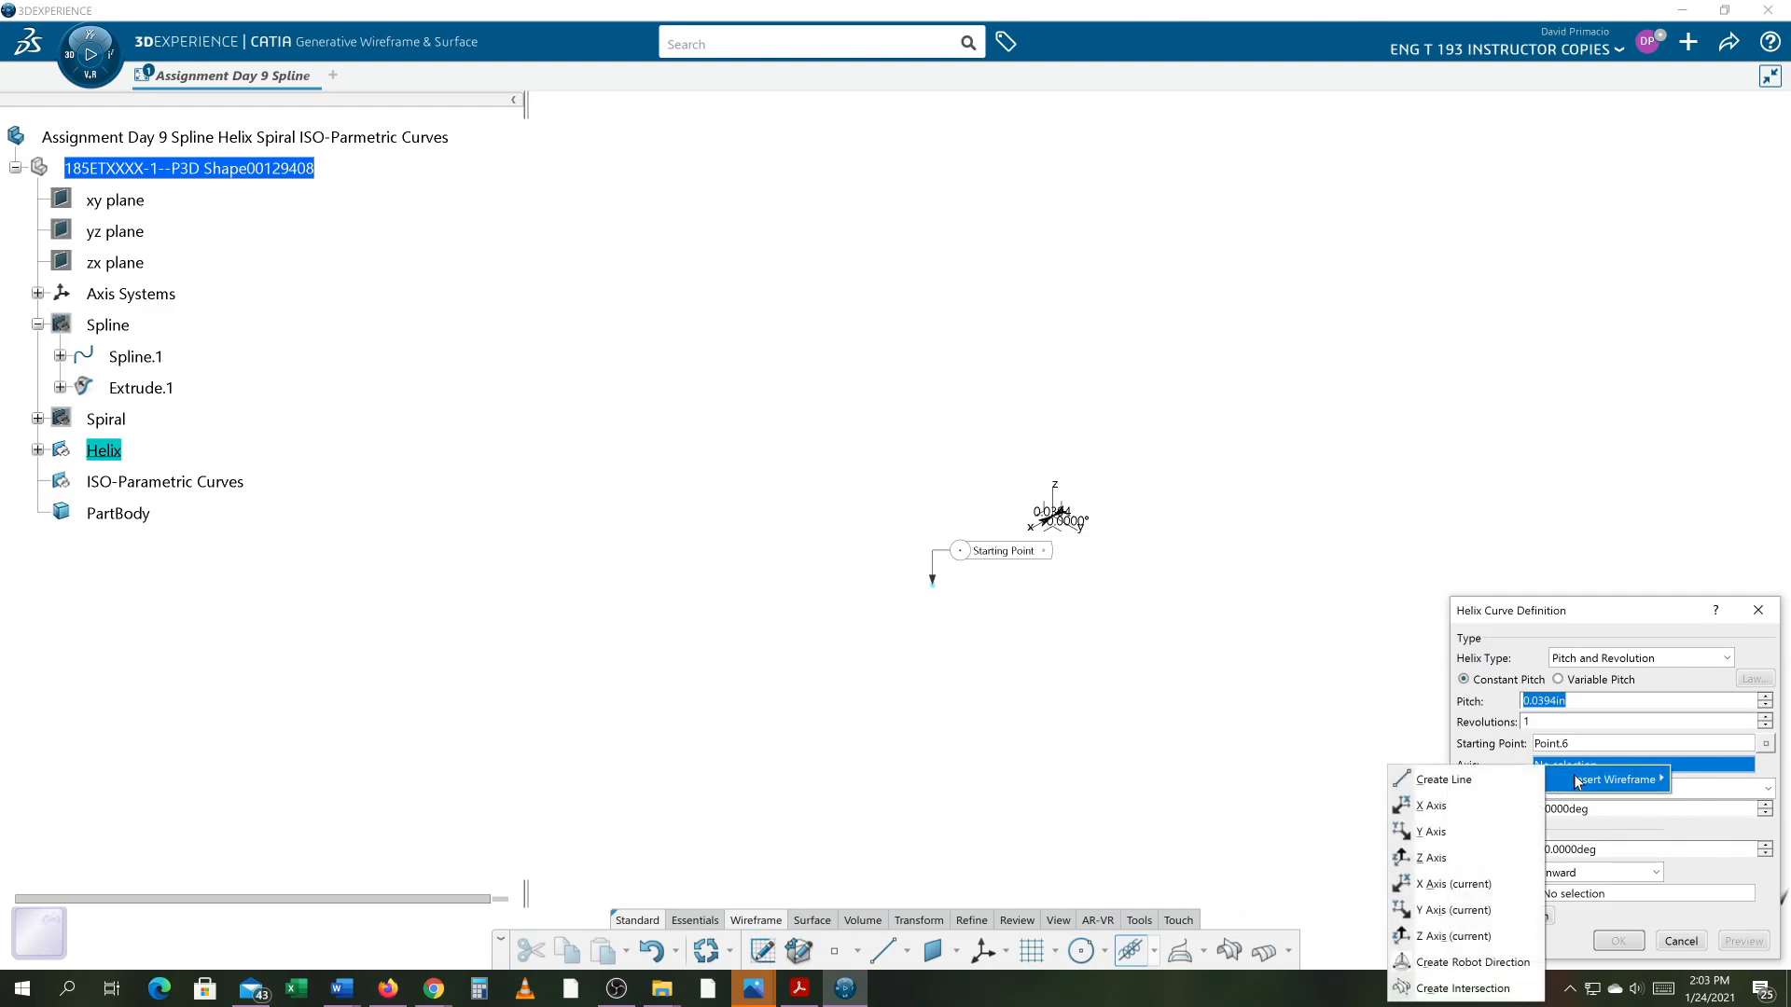
pyautogui.click(1477, 851)
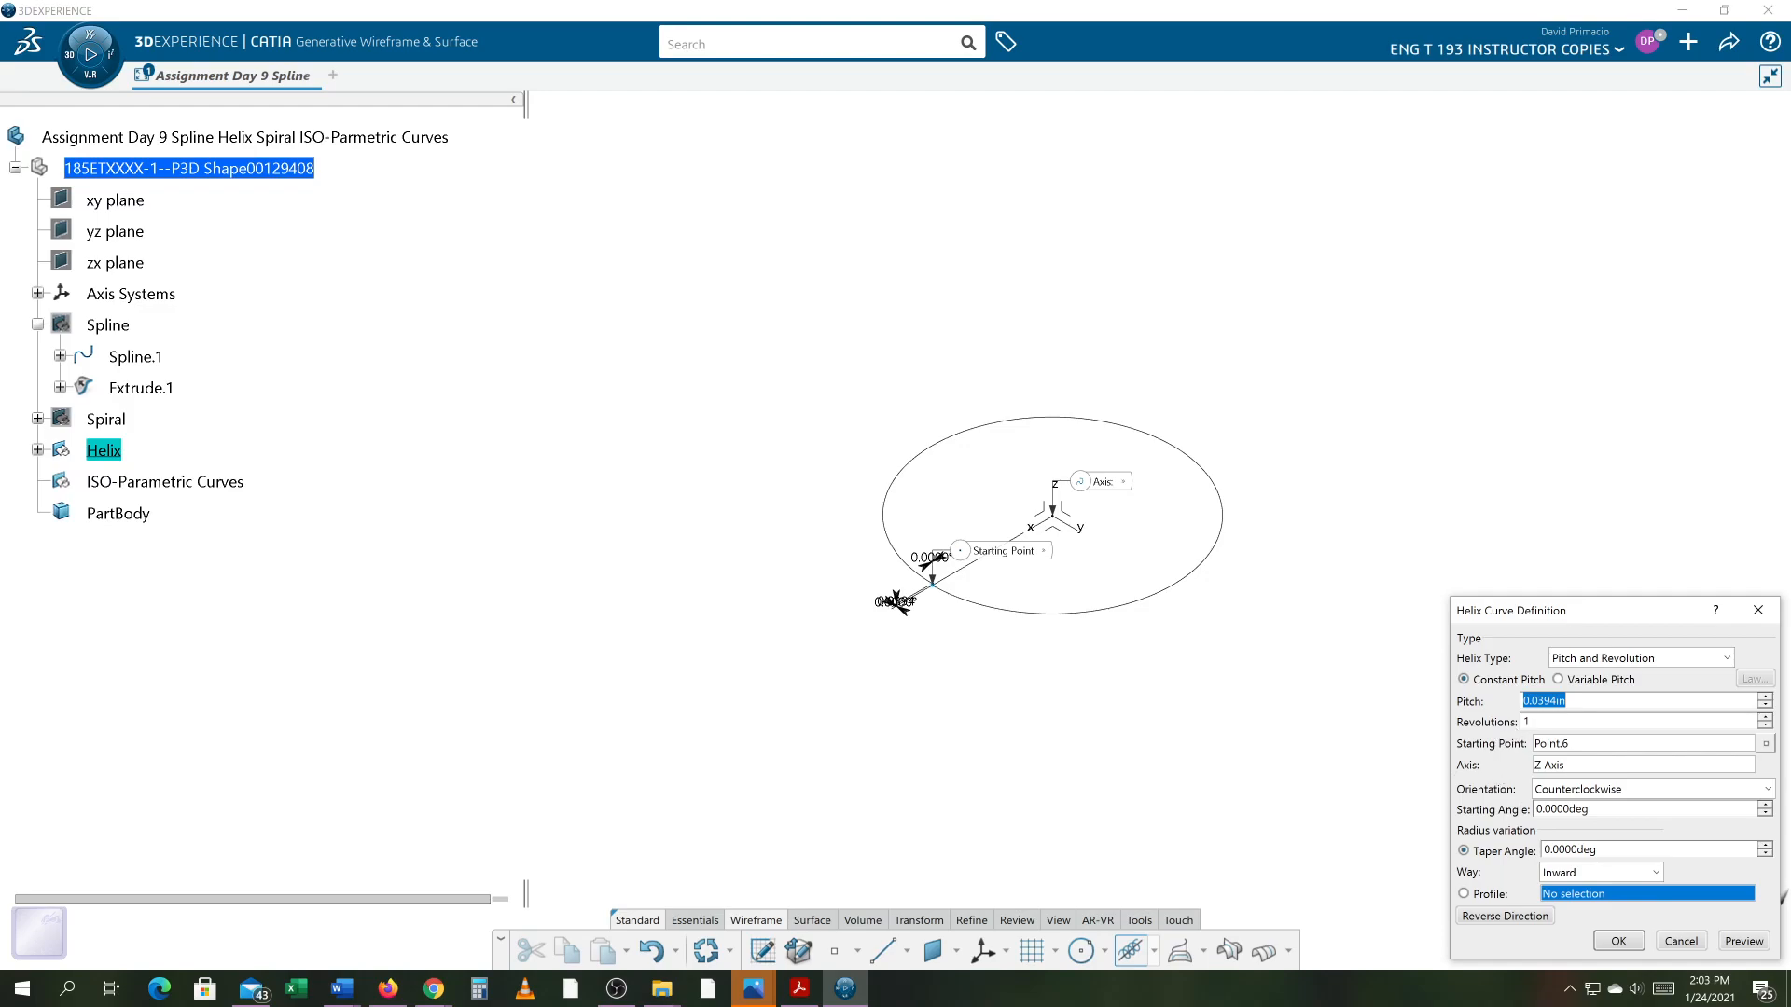
pyautogui.press('Tab')
pyautogui.write('10')
pyautogui.click(1732, 946)
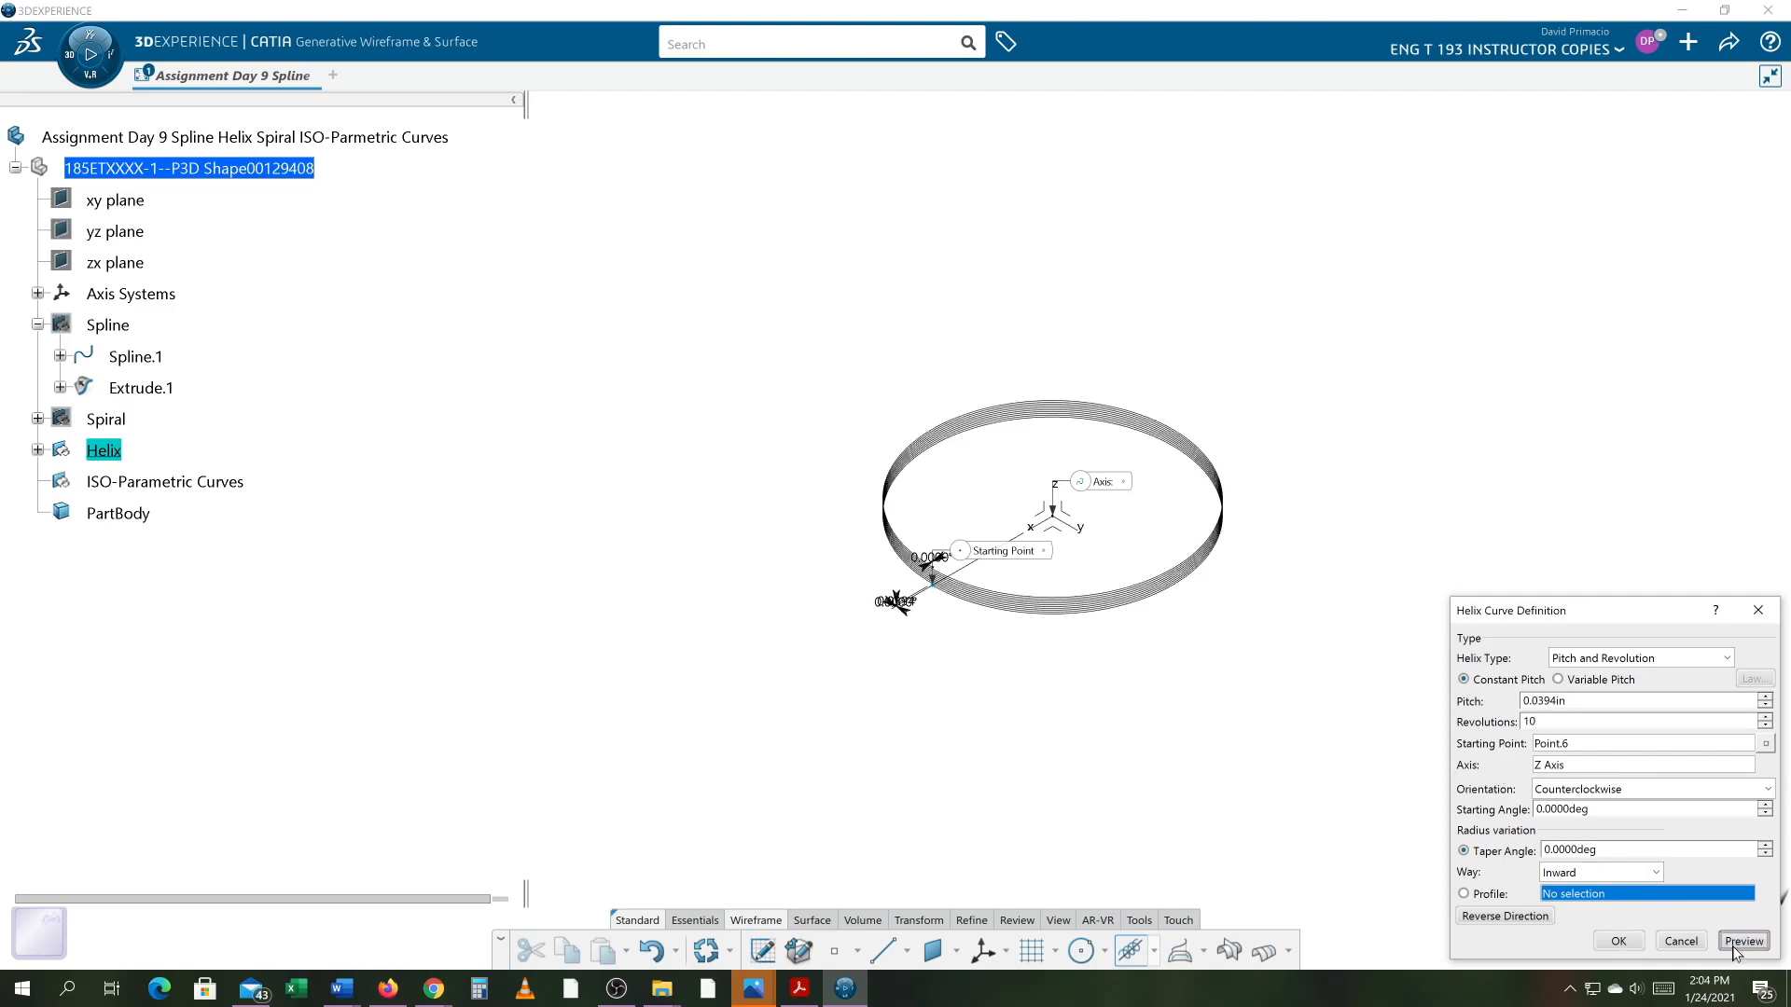
pyautogui.moveTo(1099, 728)
pyautogui.mouseDown(button='middle')
pyautogui.moveTo(993, 756)
pyautogui.moveTo(999, 706)
pyautogui.moveTo(843, 840)
pyautogui.moveTo(896, 776)
pyautogui.moveTo(948, 611)
pyautogui.mouseUp(button='middle')
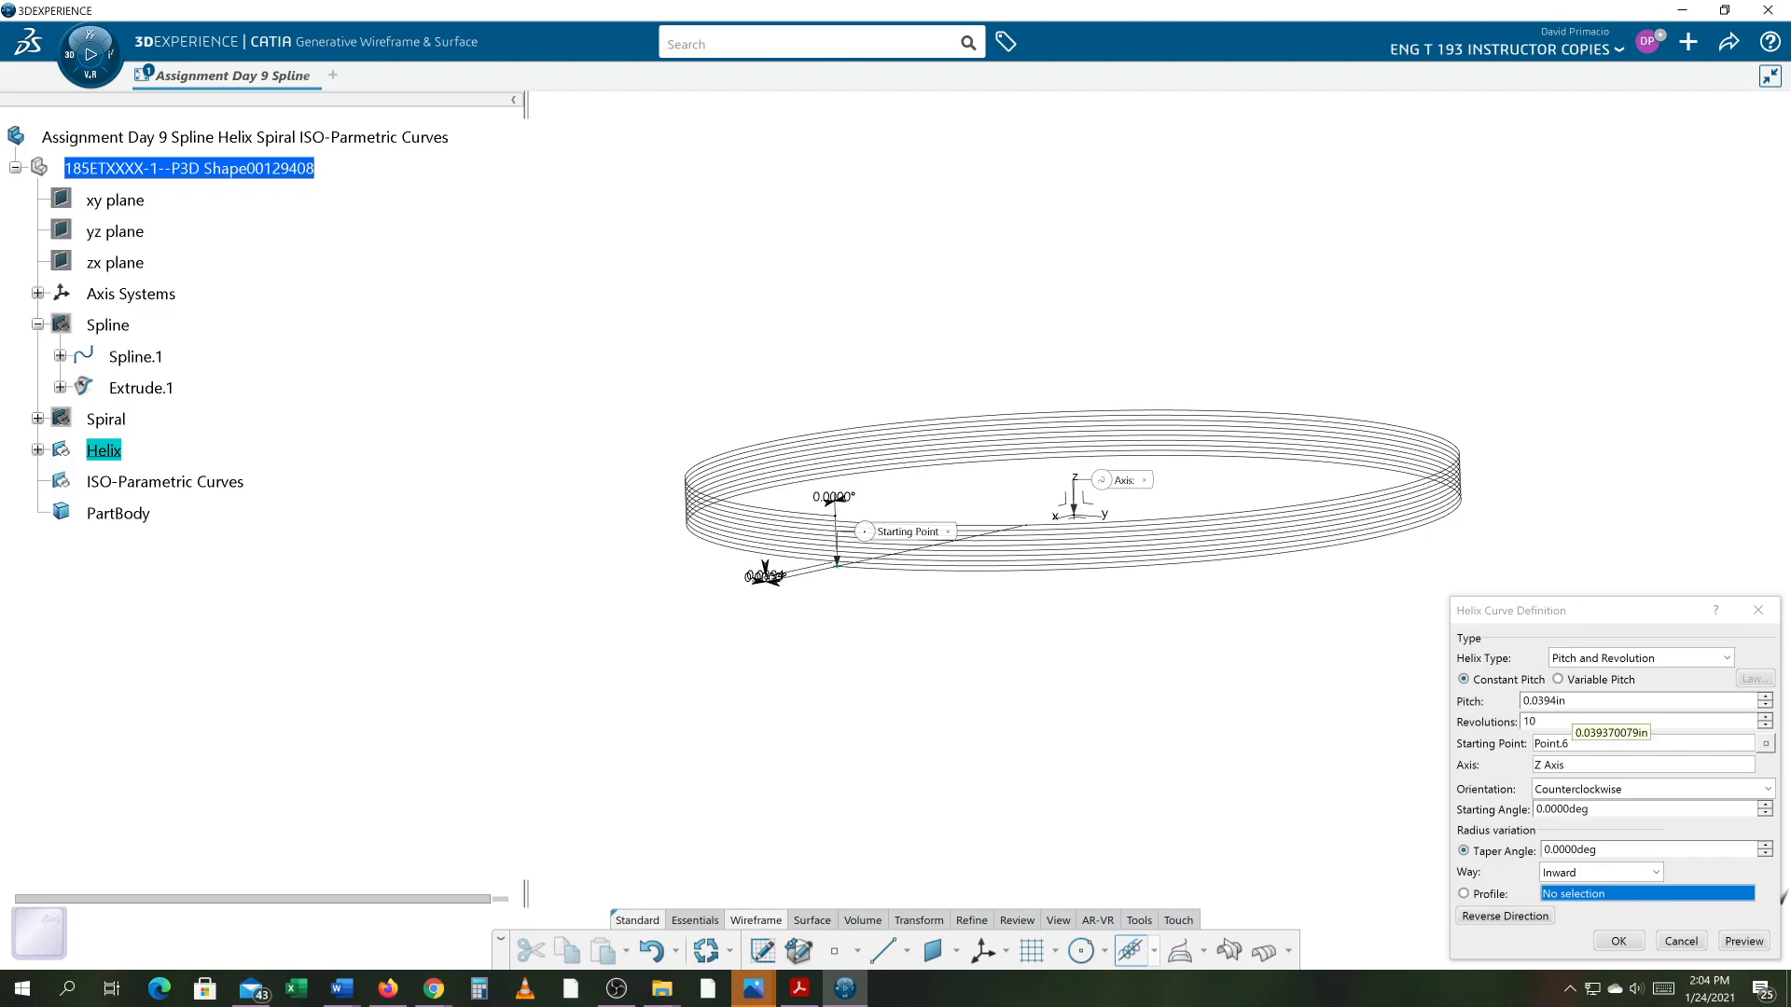
# - Preview the helix with a pitch of 0.2 in and undo the pitch change
pyautogui.moveTo(1574, 703); pyautogui.dragTo(1417, 722)
pyautogui.press('BackSpace')
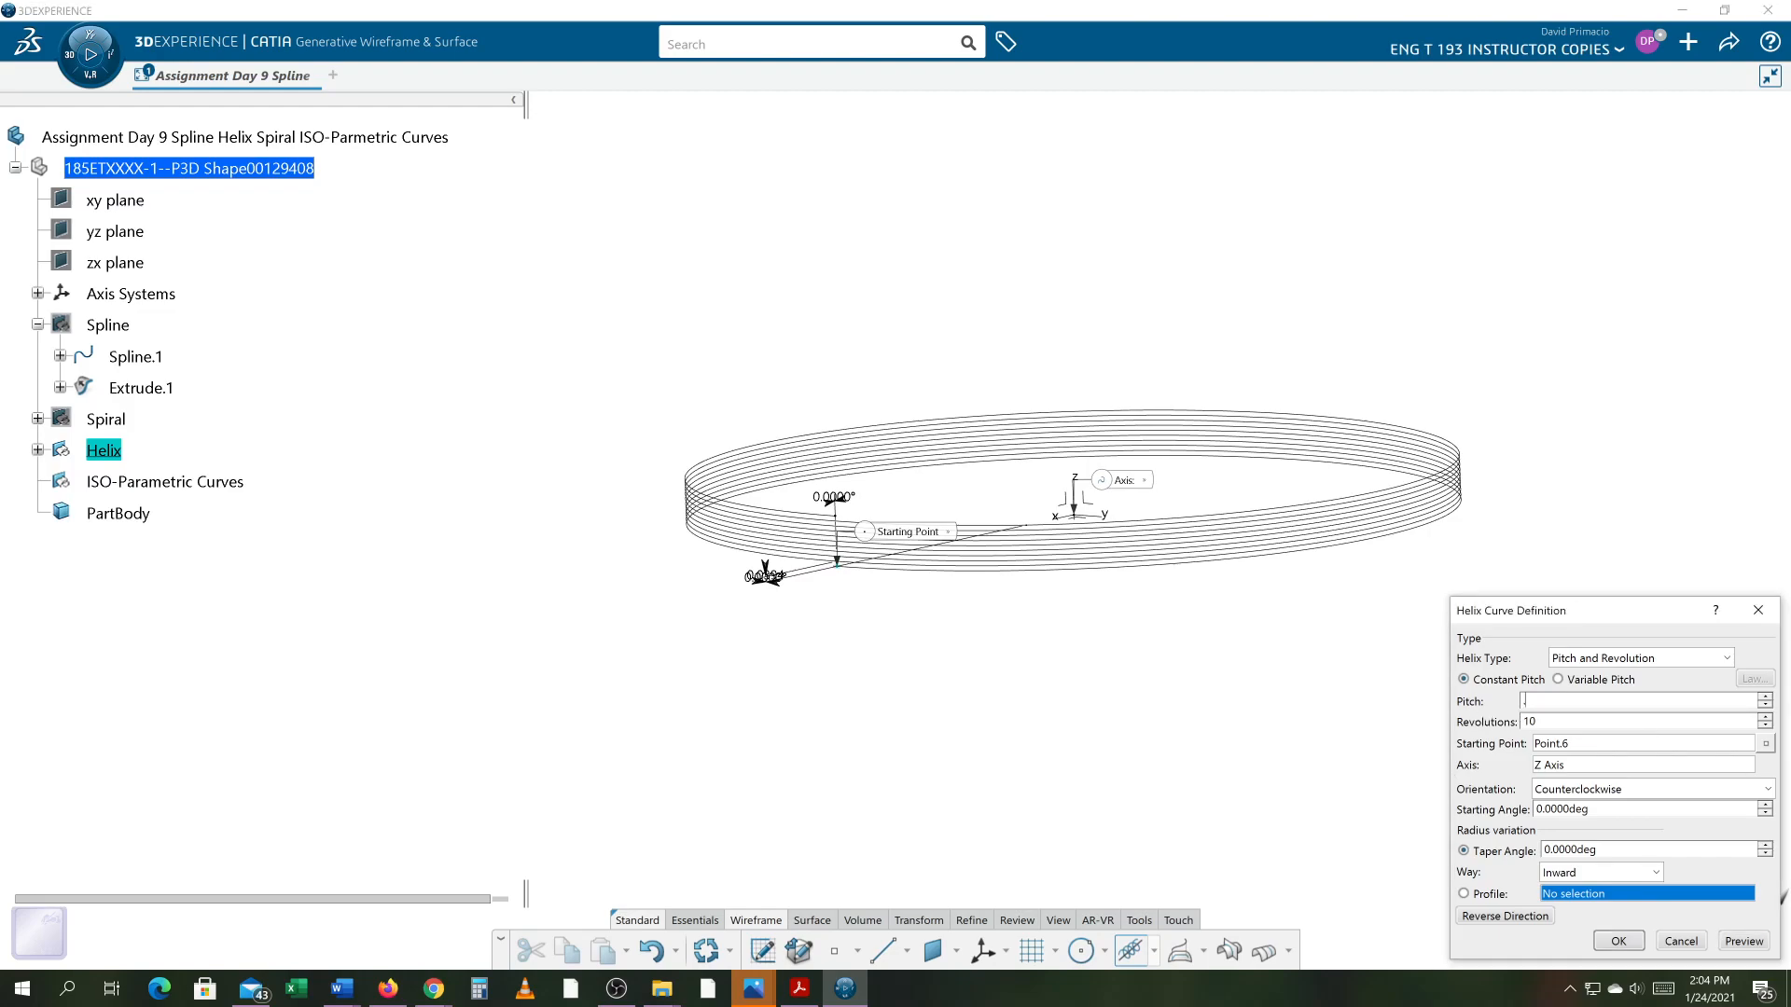
pyautogui.click(1740, 942)
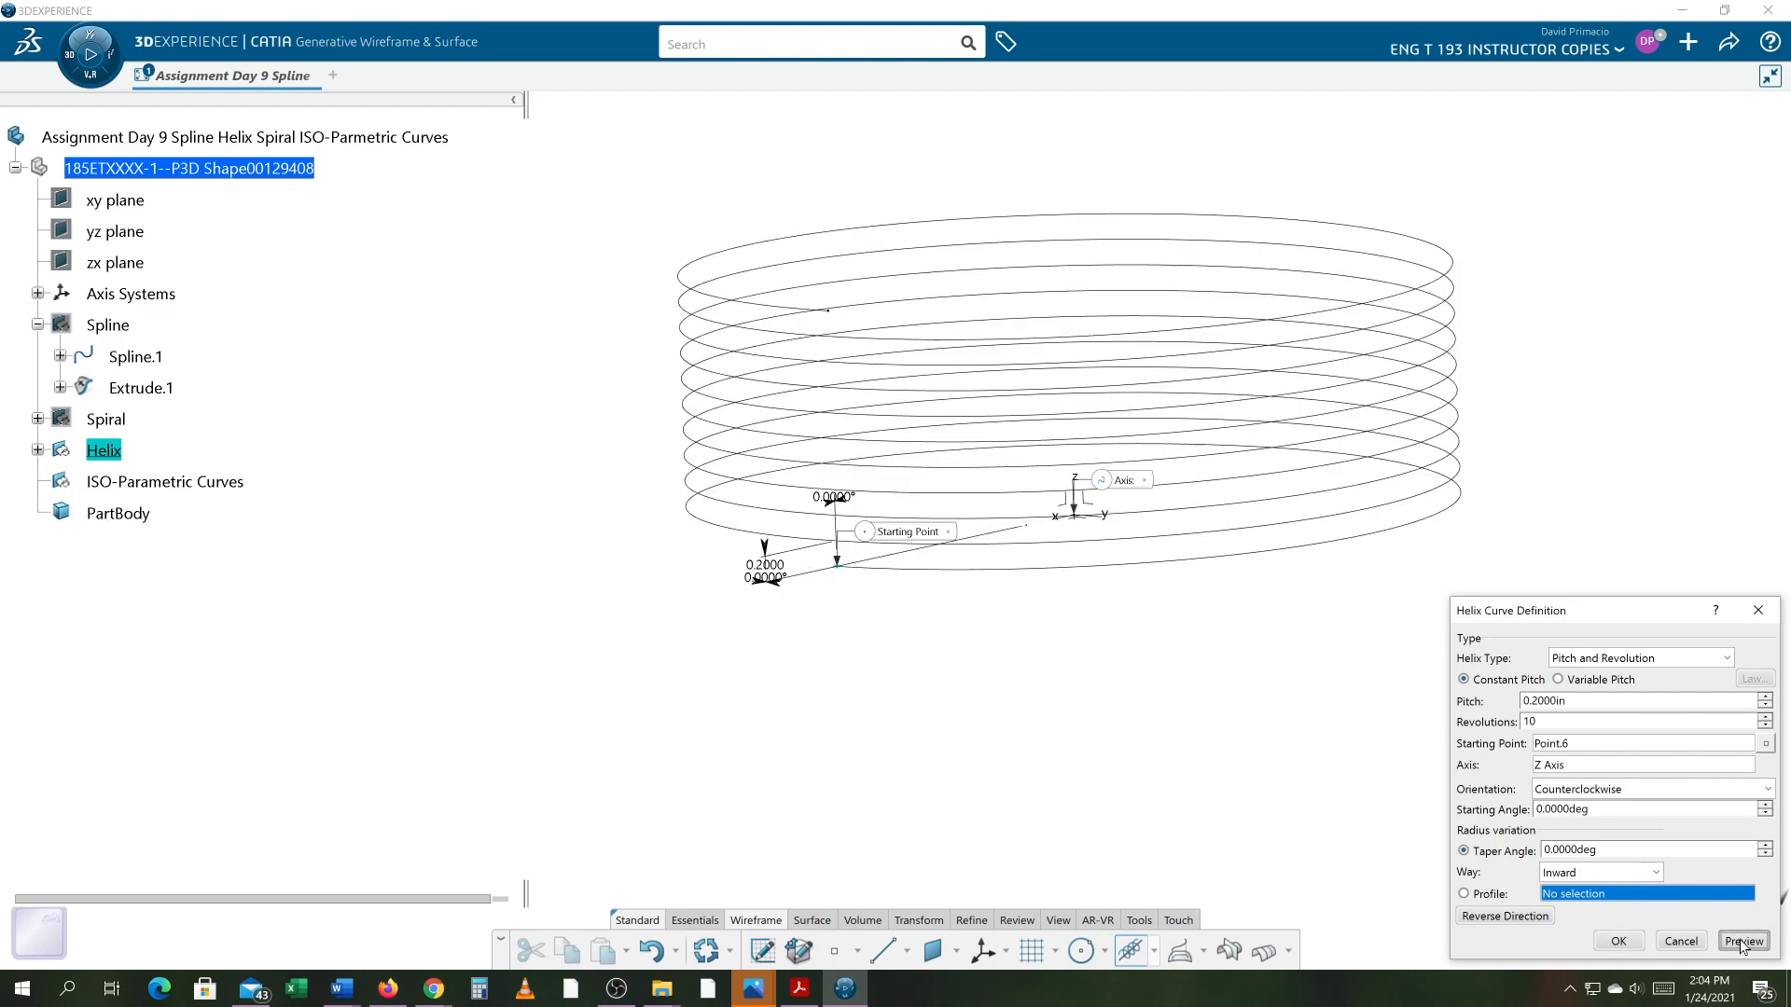
pyautogui.hotkey('ctrl', 'z')
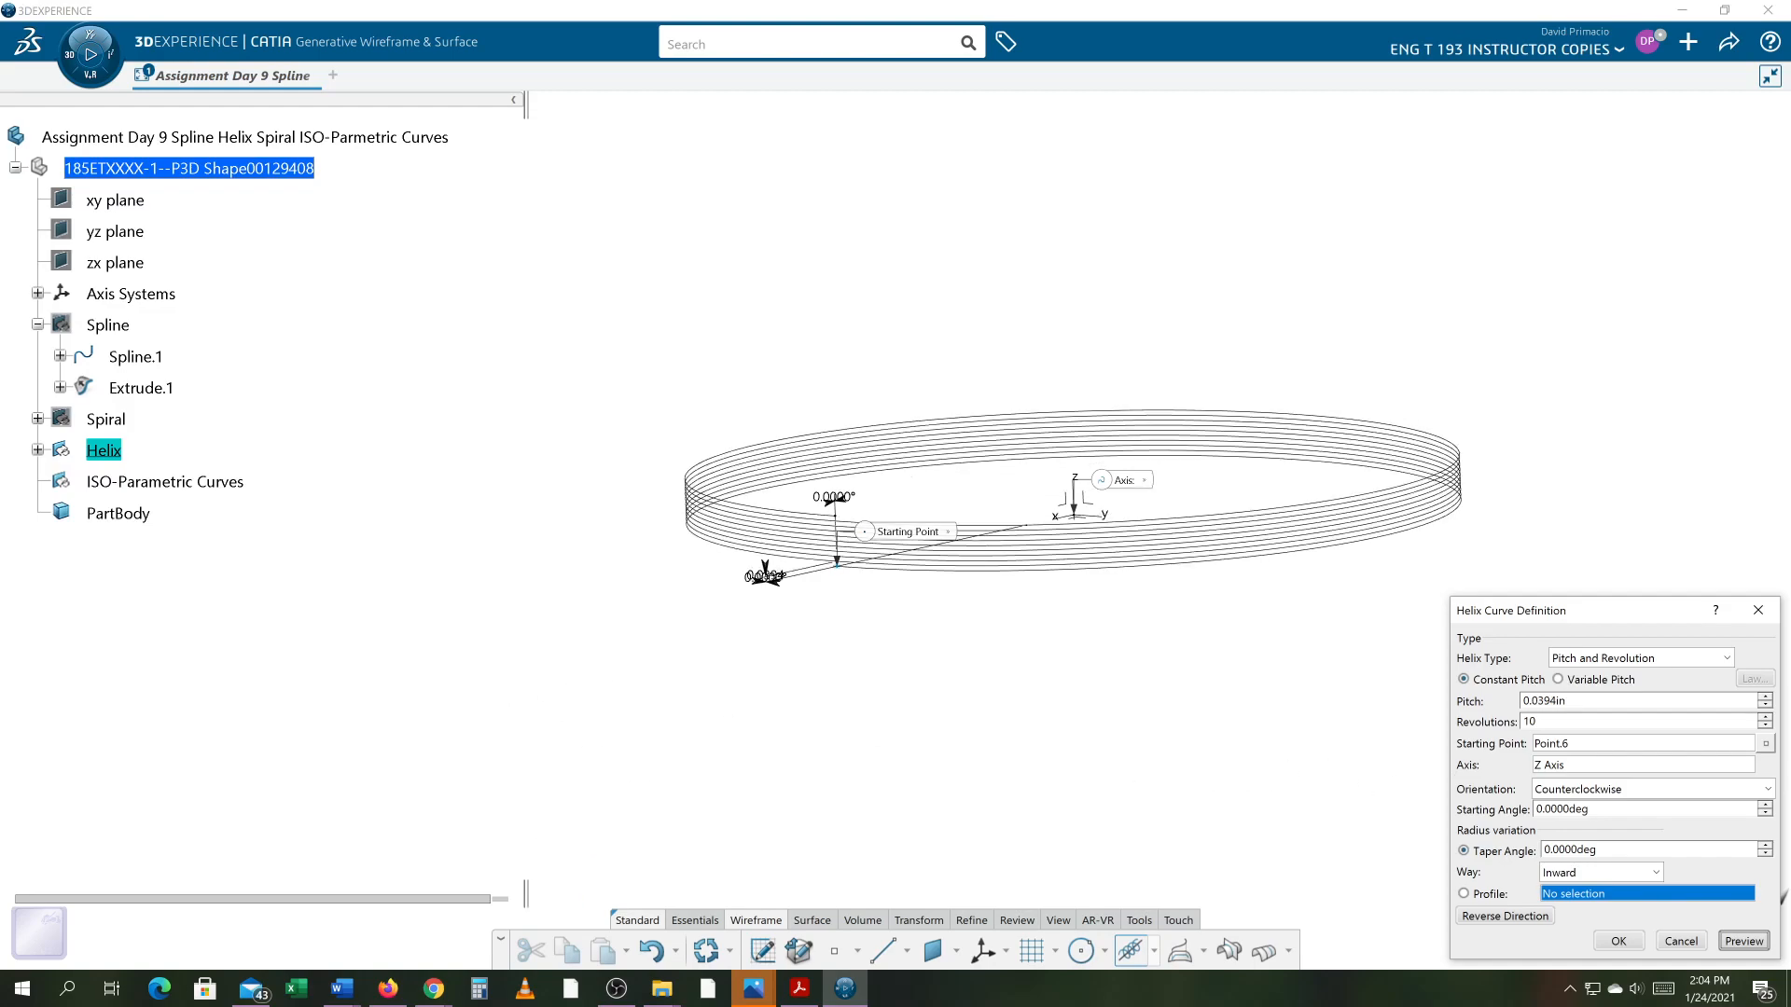
# - Set the helix pitch to 0.2 in and create the helix
pyautogui.moveTo(1599, 701); pyautogui.dragTo(1411, 720)
pyautogui.write('.2')
pyautogui.press('Return')
pyautogui.moveTo(1187, 691); pyautogui.dragTo(1063, 584, button='middle')
# - Reopen the helix definition and examine the pitch and starting angle dimensions near its starting point
pyautogui.doubleClick(1072, 535)
pyautogui.moveTo(1075, 719); pyautogui.dragTo(993, 819, button='middle')
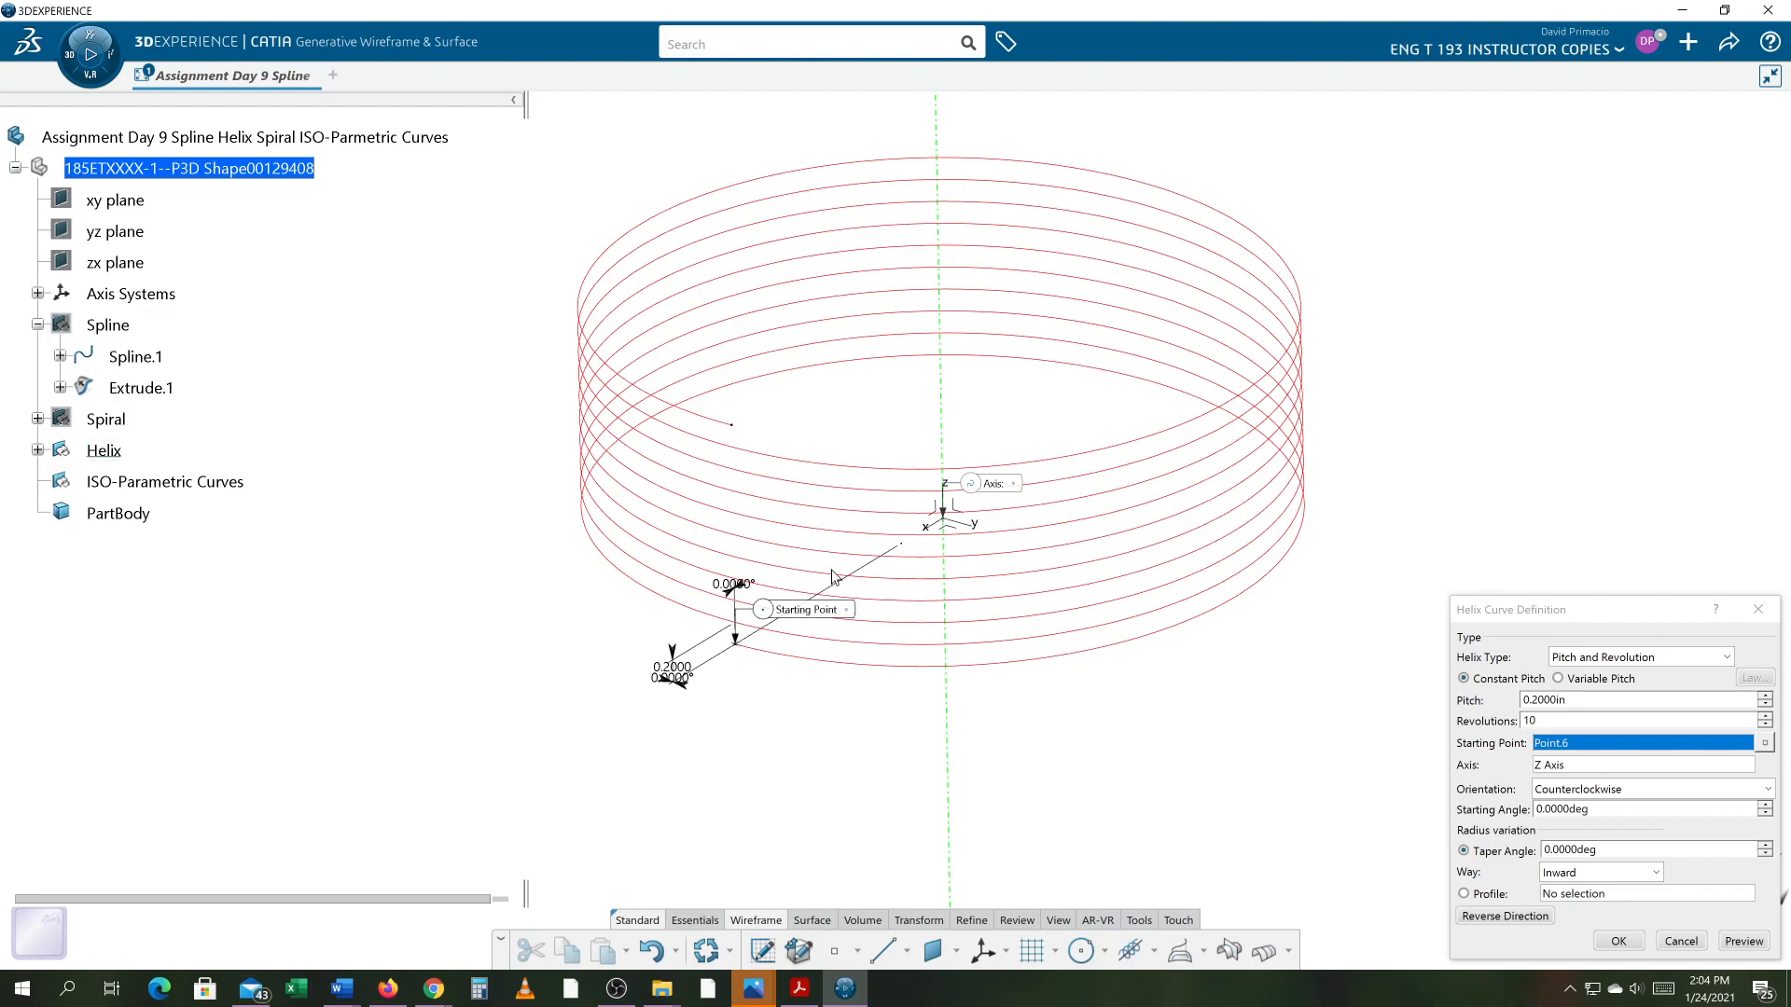
pyautogui.scroll(5, 916, 652)
pyautogui.moveTo(802, 715); pyautogui.dragTo(937, 297, button='middle')
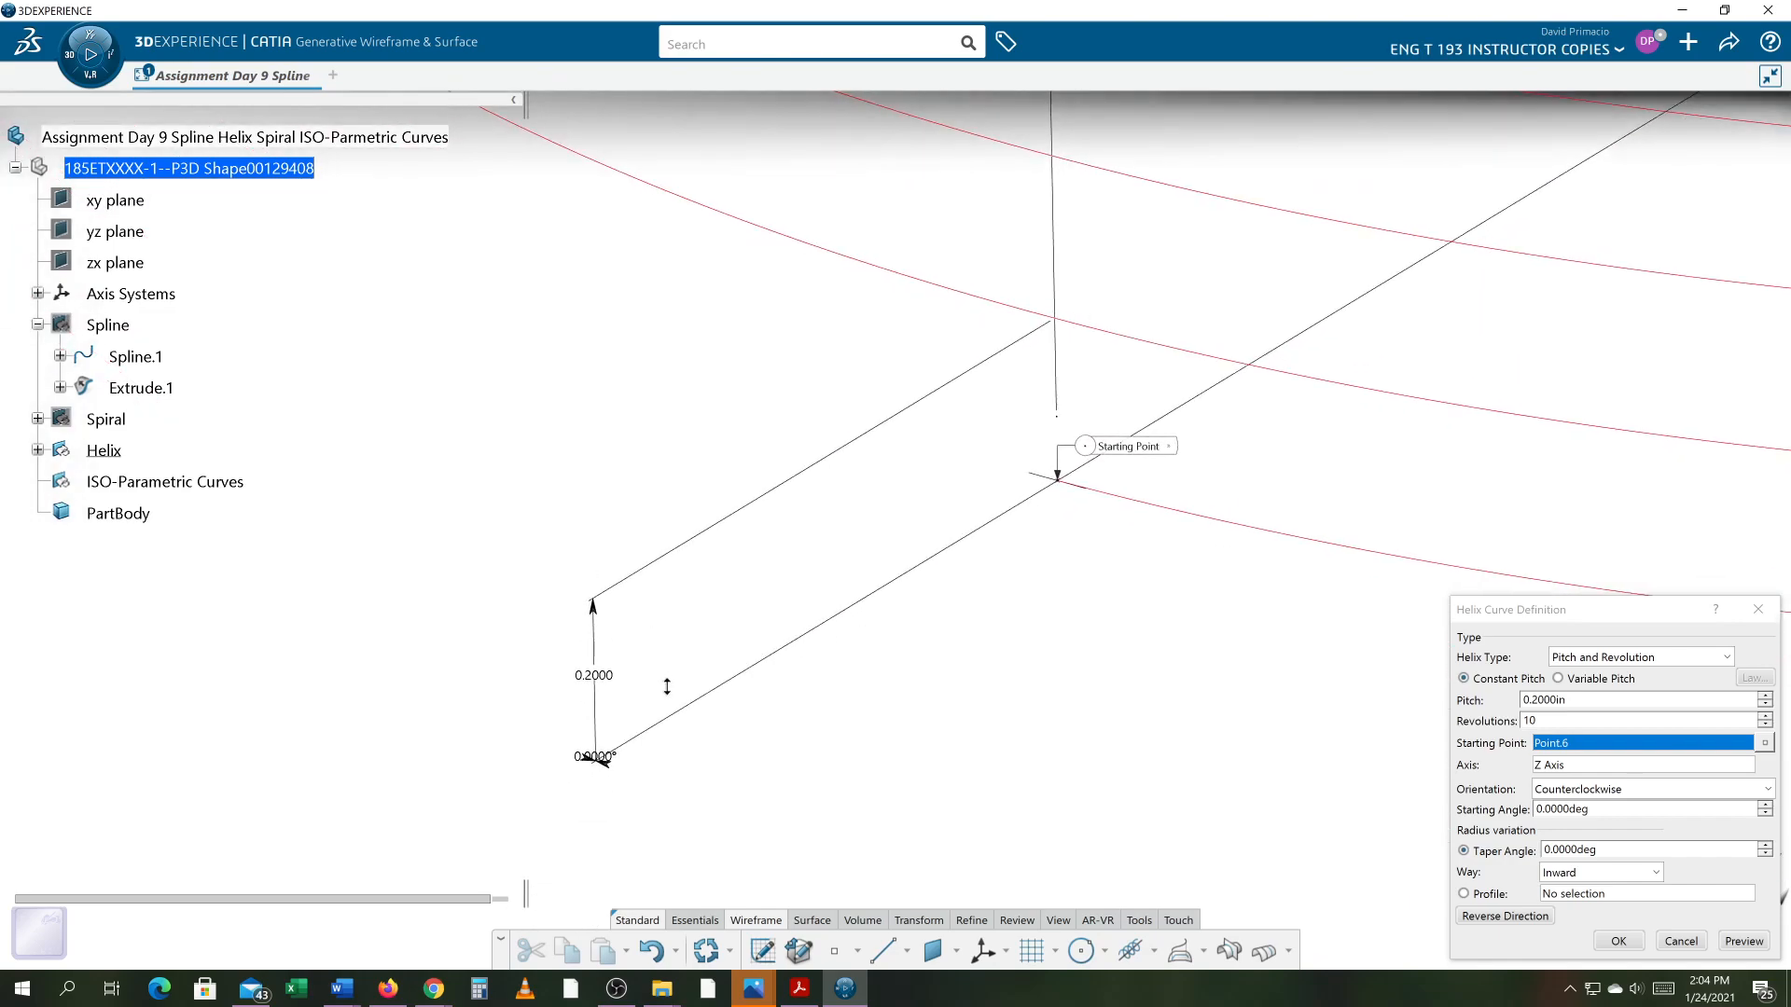
pyautogui.scroll(-5, 667, 682)
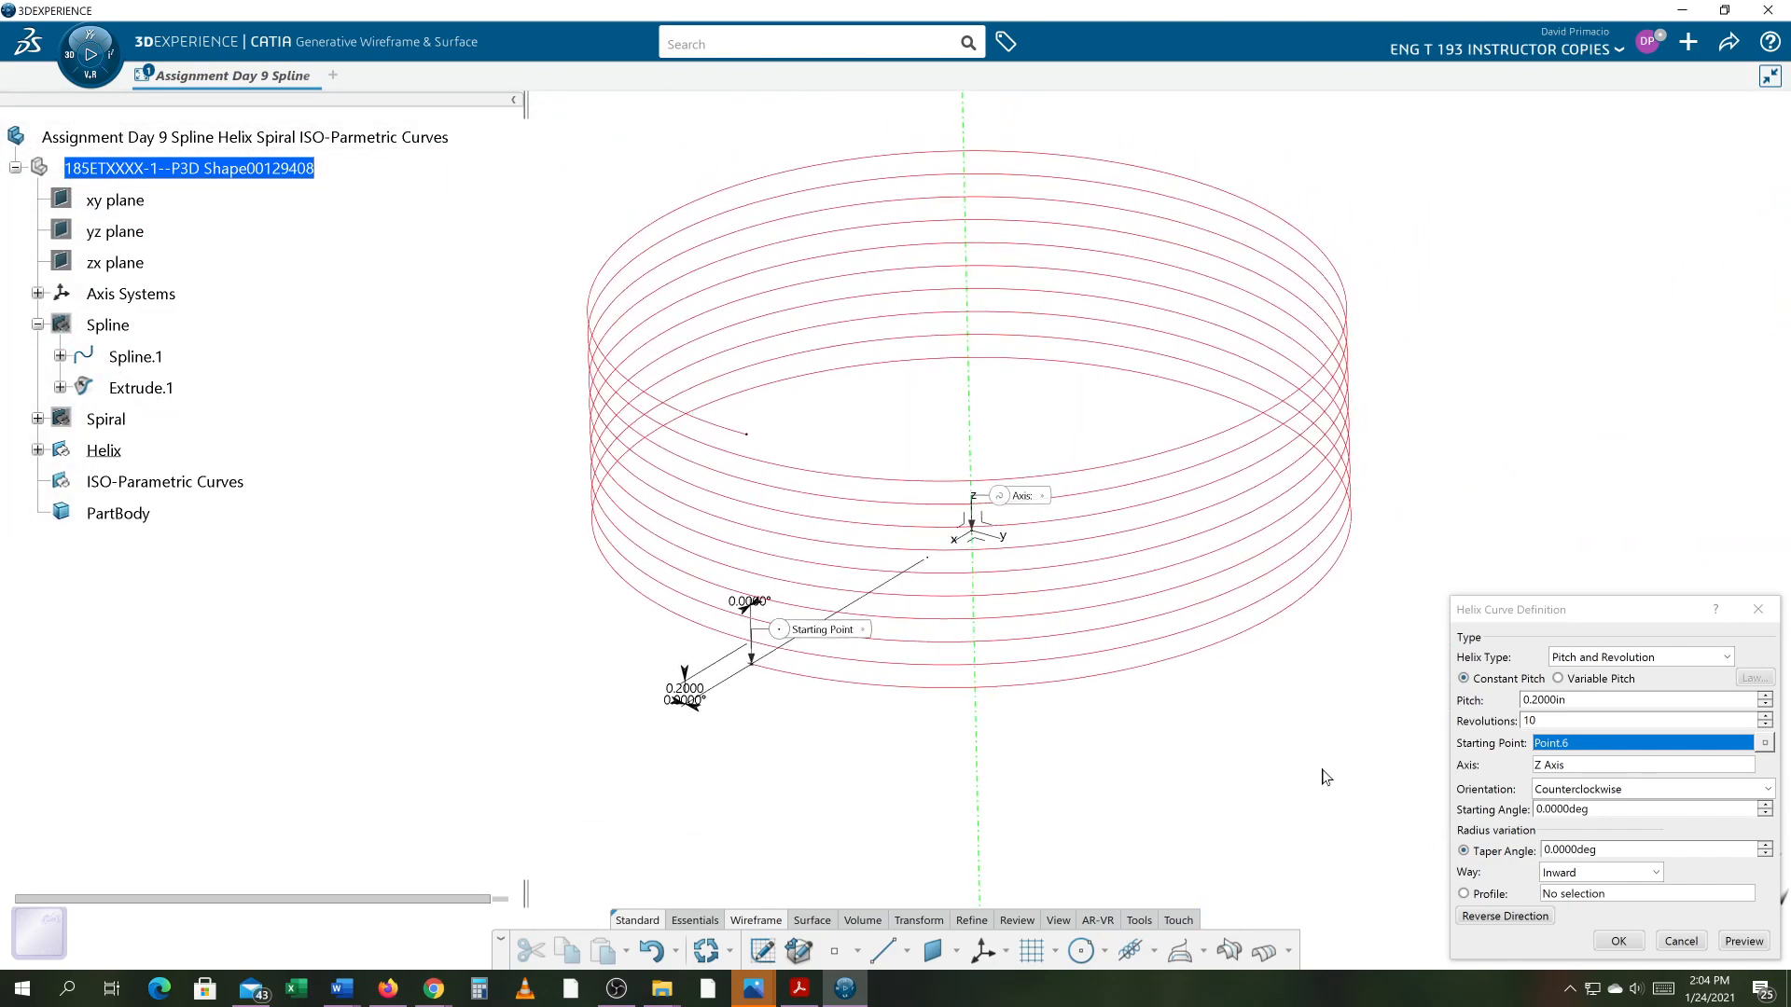
# - Try the clockwise orientation on the helix, compare the direction of its turns, and restore counterclockwise
pyautogui.click(1549, 790)
pyautogui.click(1546, 830)
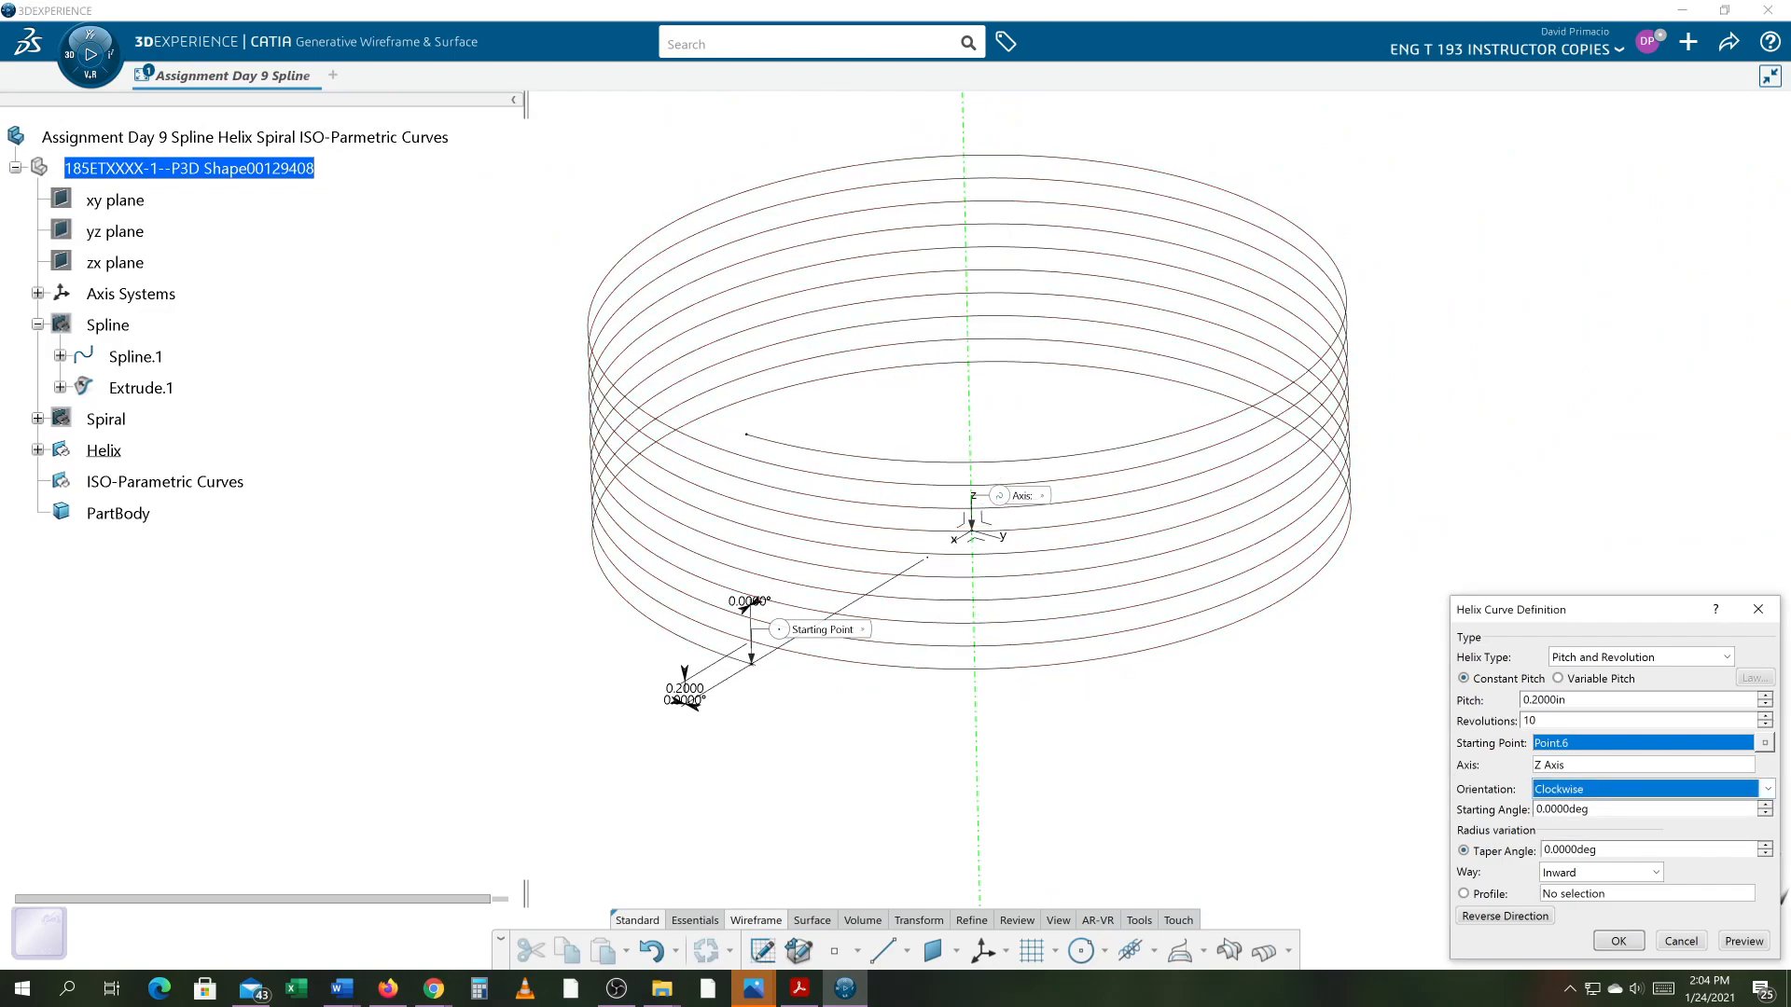
pyautogui.click(1553, 791)
pyautogui.click(1553, 810)
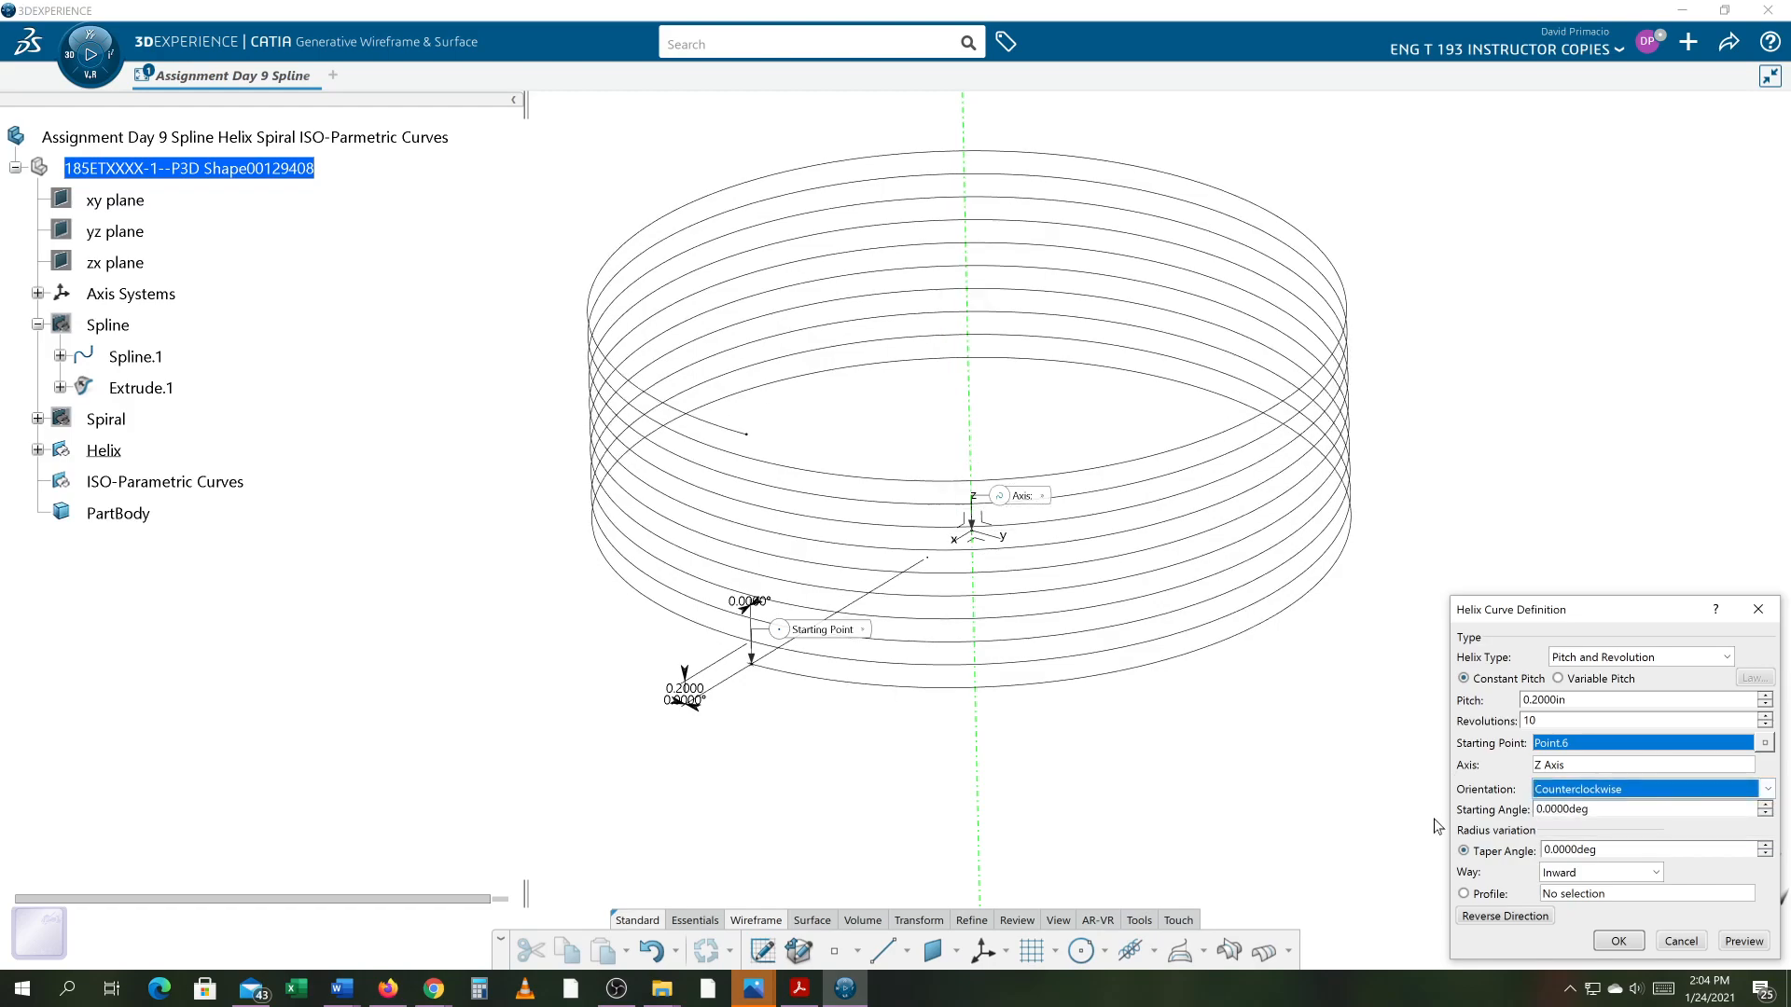
pyautogui.moveTo(1163, 844); pyautogui.dragTo(1092, 872, button='middle')
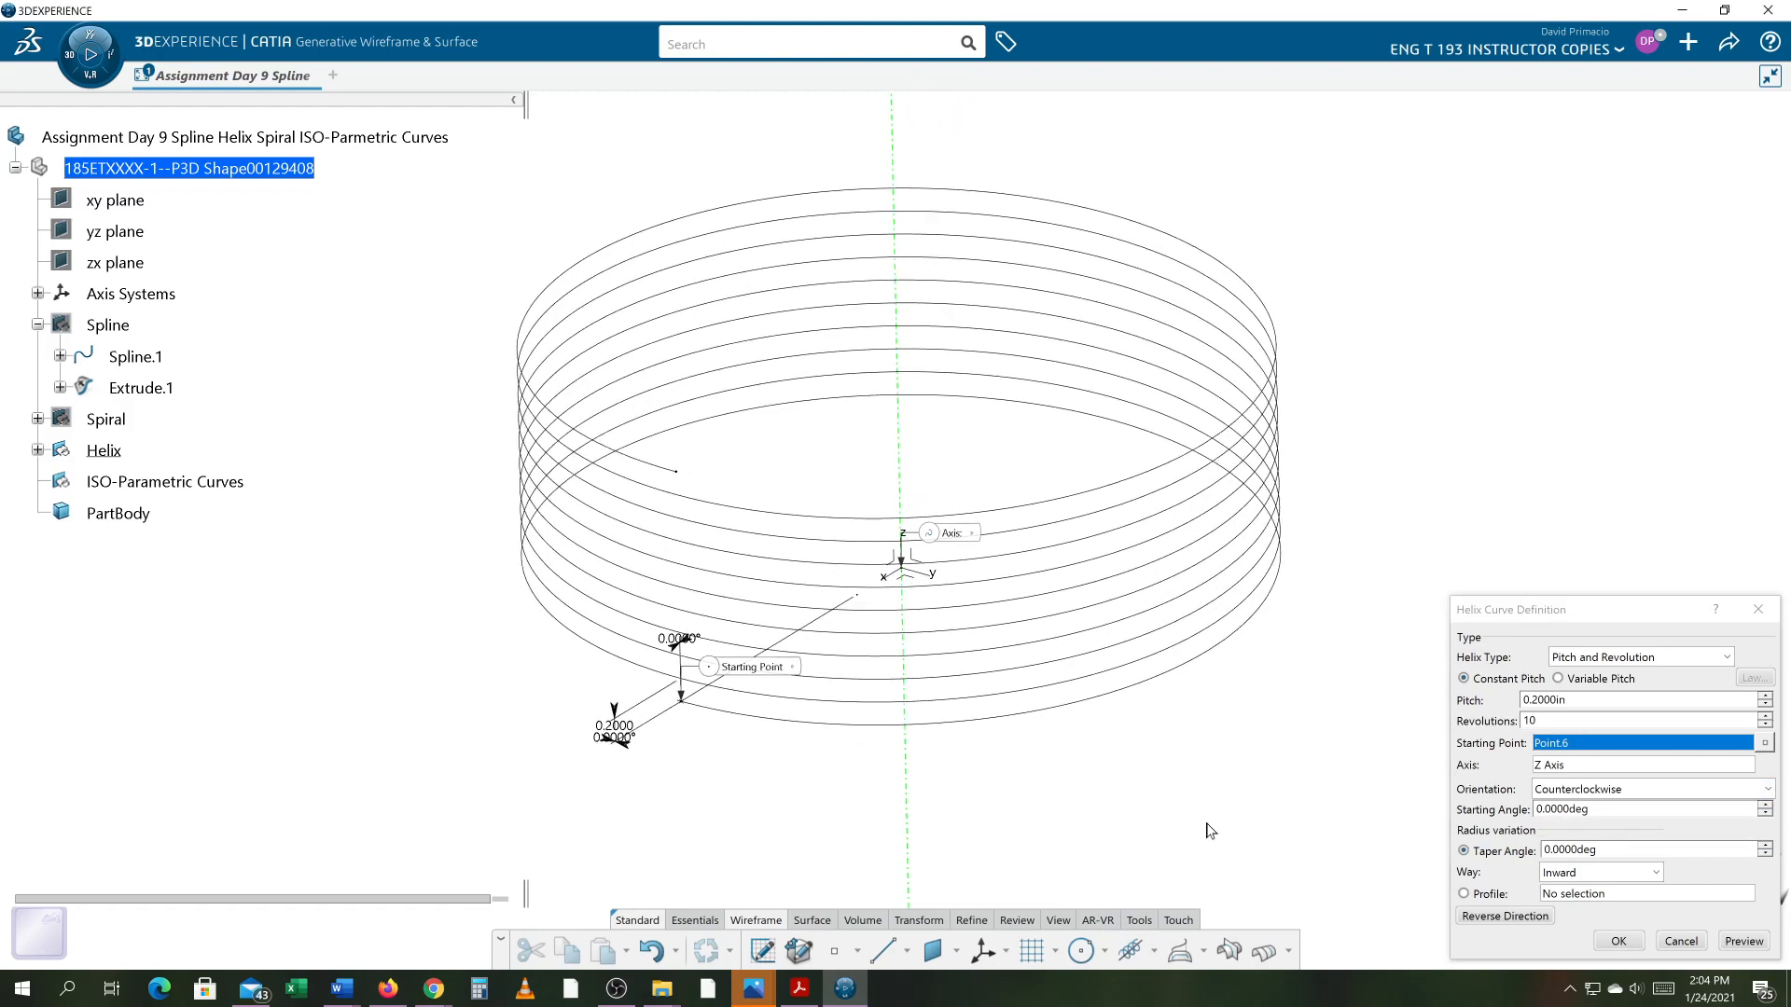
pyautogui.moveTo(1251, 743); pyautogui.dragTo(1281, 771, button='middle')
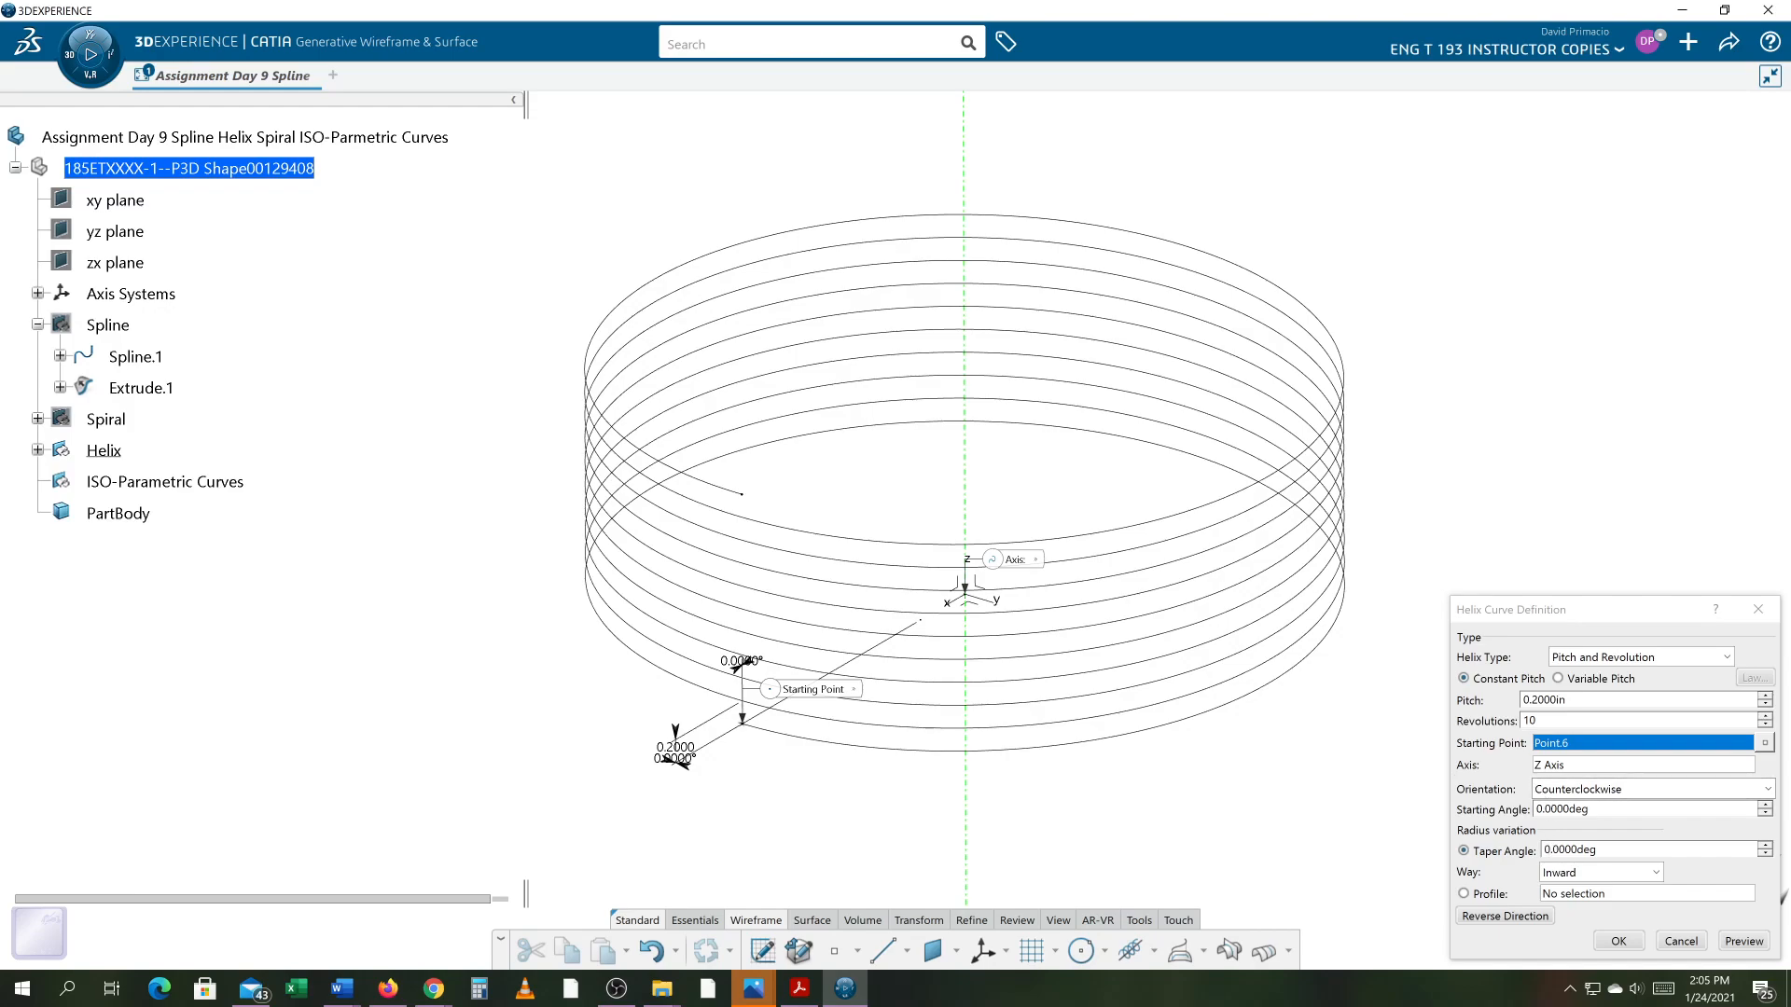
# - Set the helix taper angle to 20 degrees and preview the tapered curve
pyautogui.click(1541, 851)
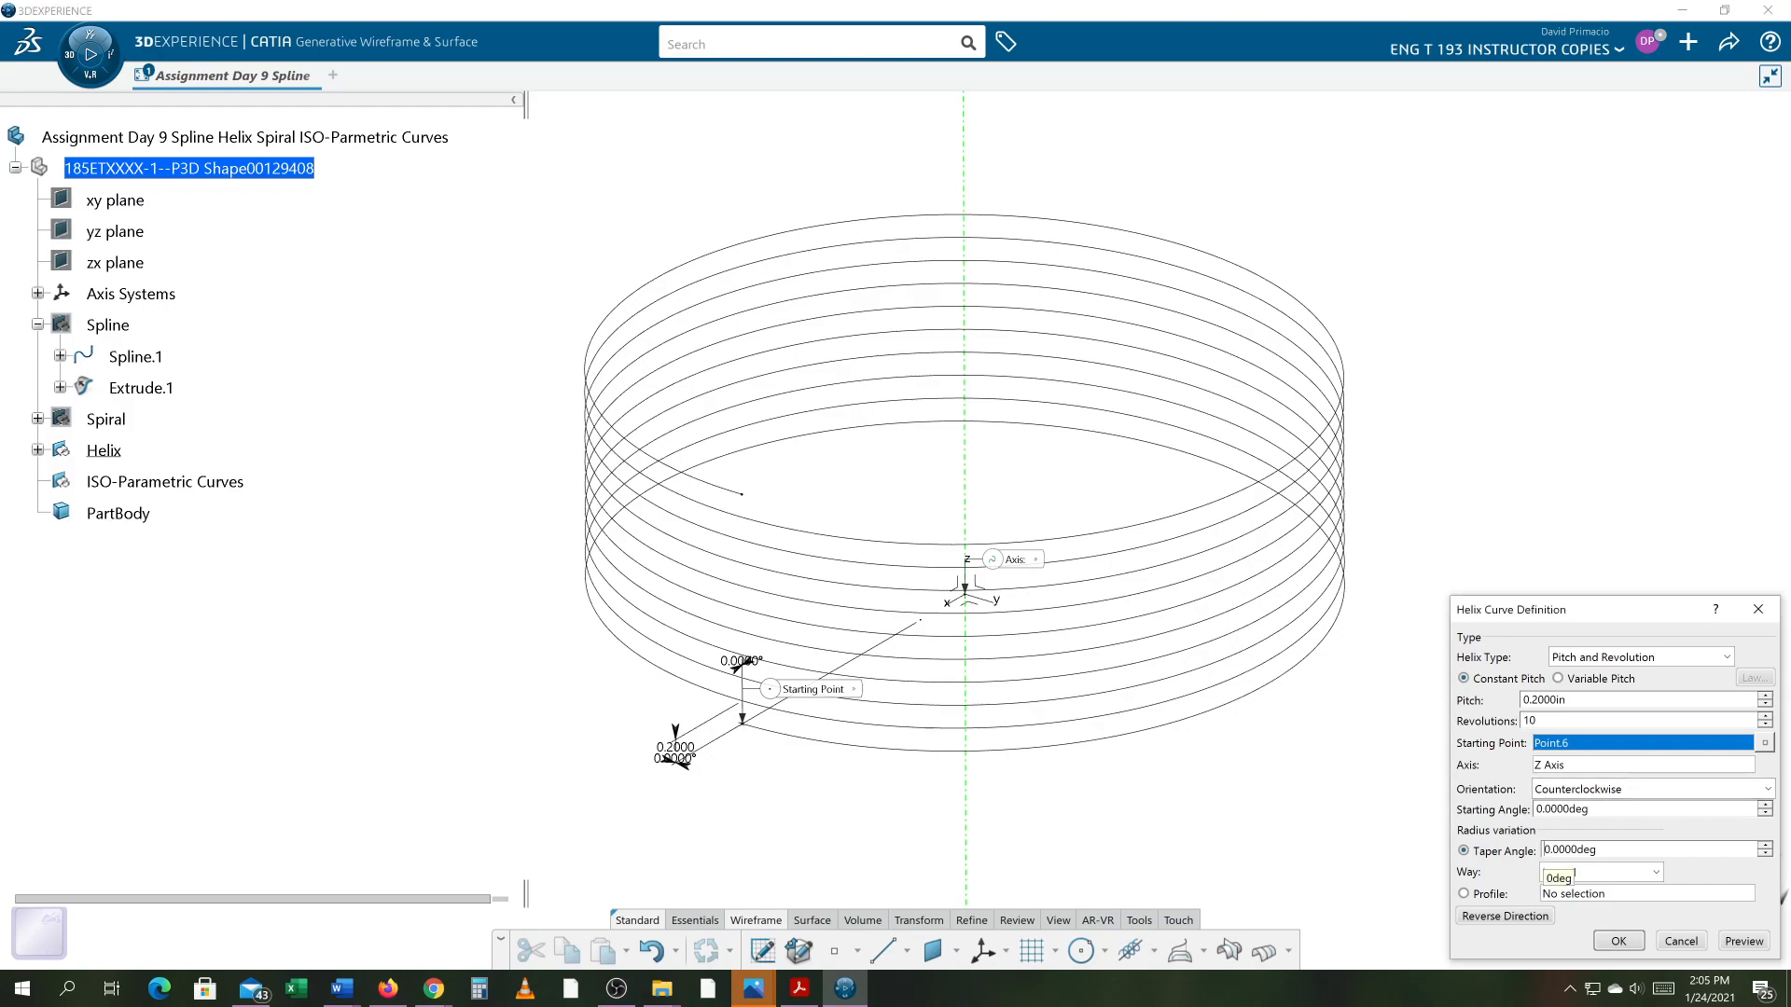
pyautogui.write('2')
pyautogui.click(1743, 941)
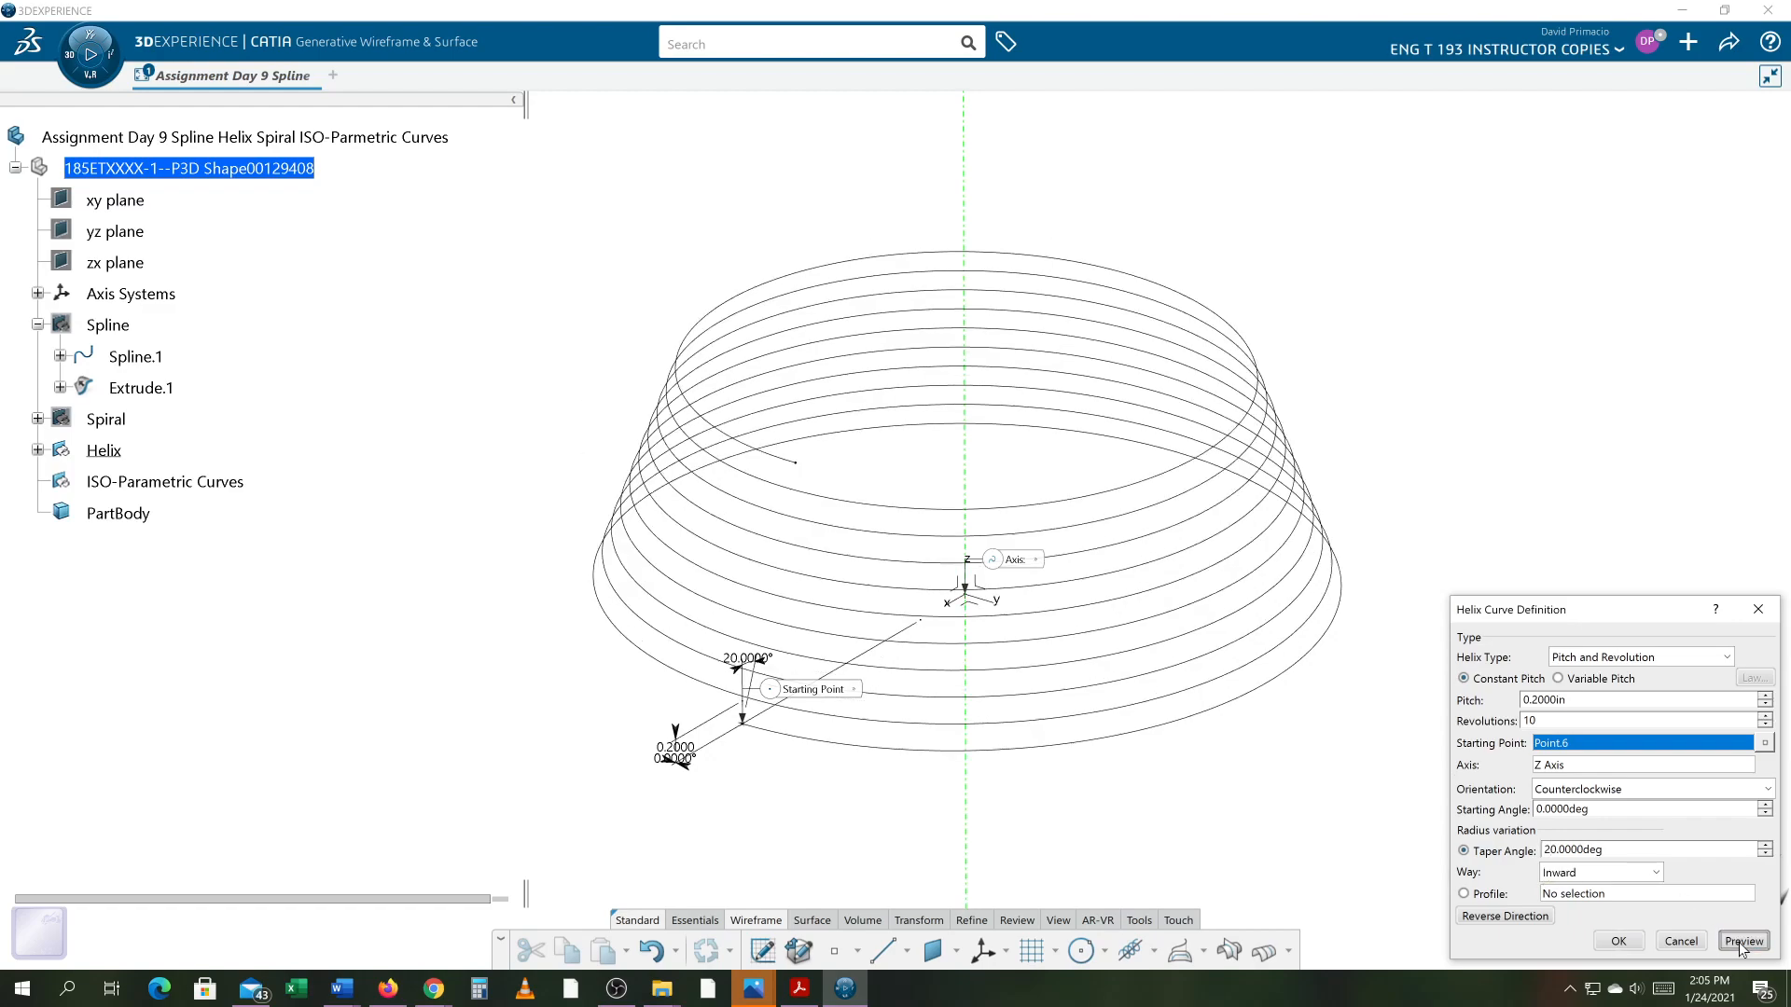
pyautogui.moveTo(975, 782); pyautogui.dragTo(943, 747, button='middle')
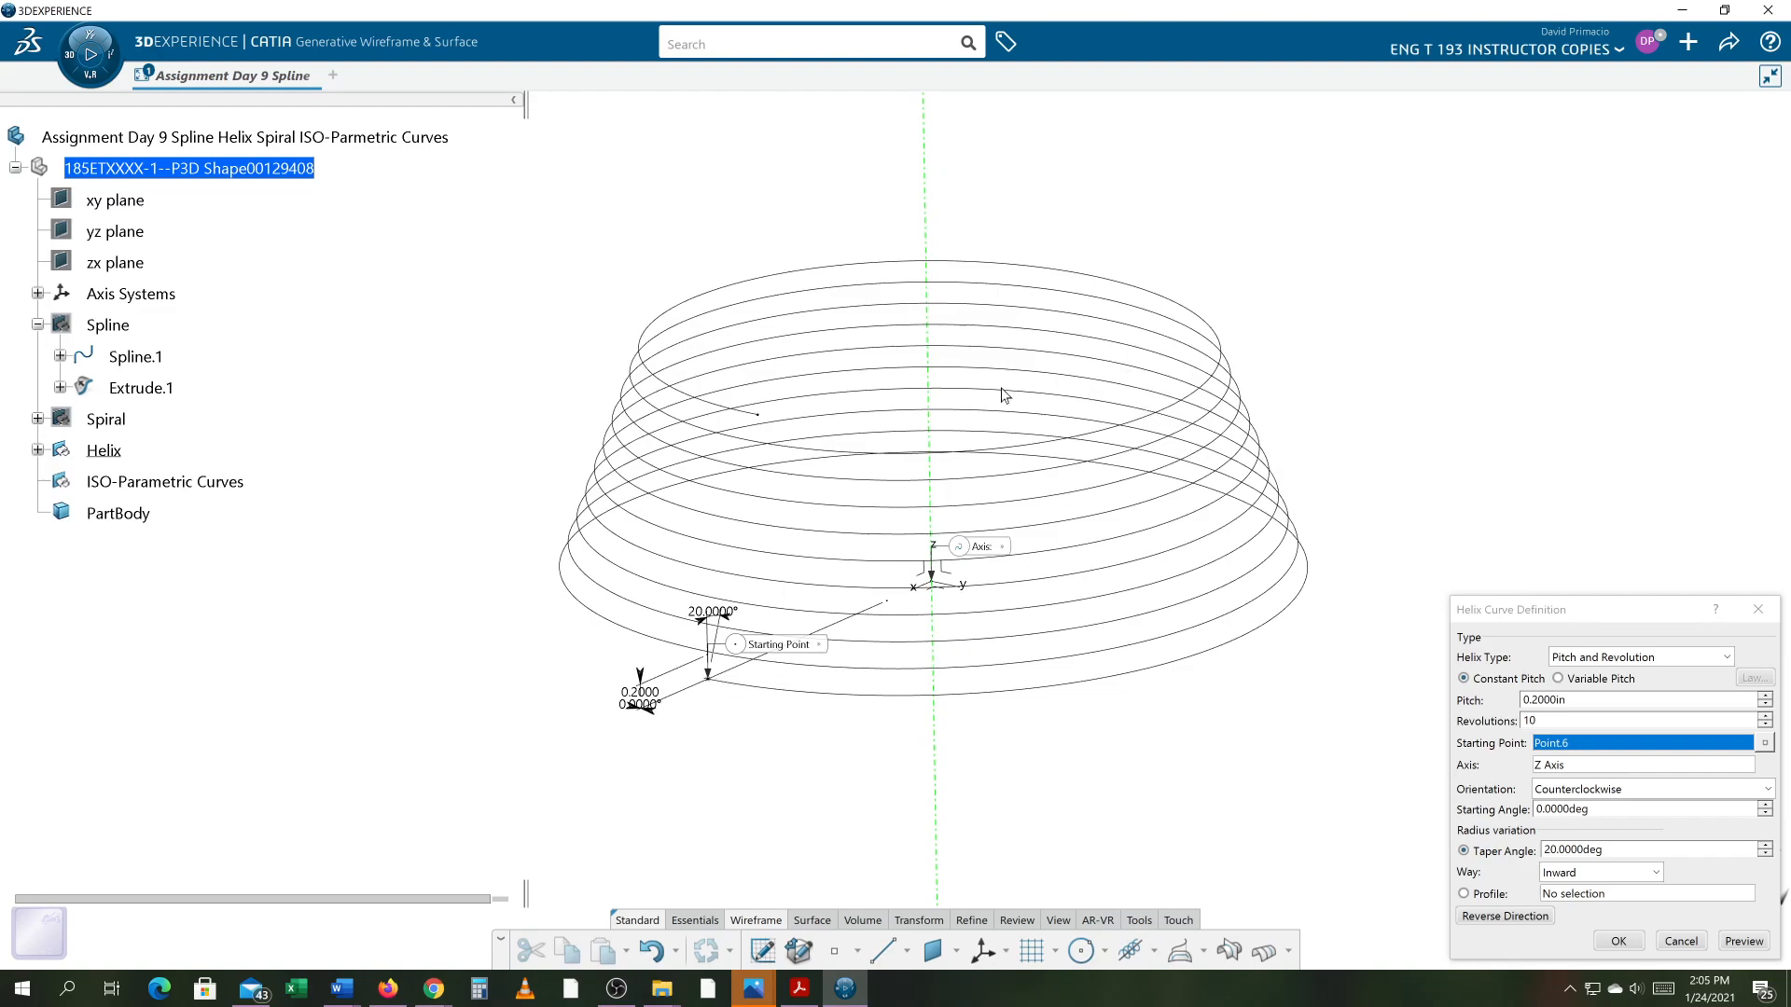
# - Switch the tapered helix to clockwise to compare its shape, and return the orientation to counterclockwise
pyautogui.click(1565, 790)
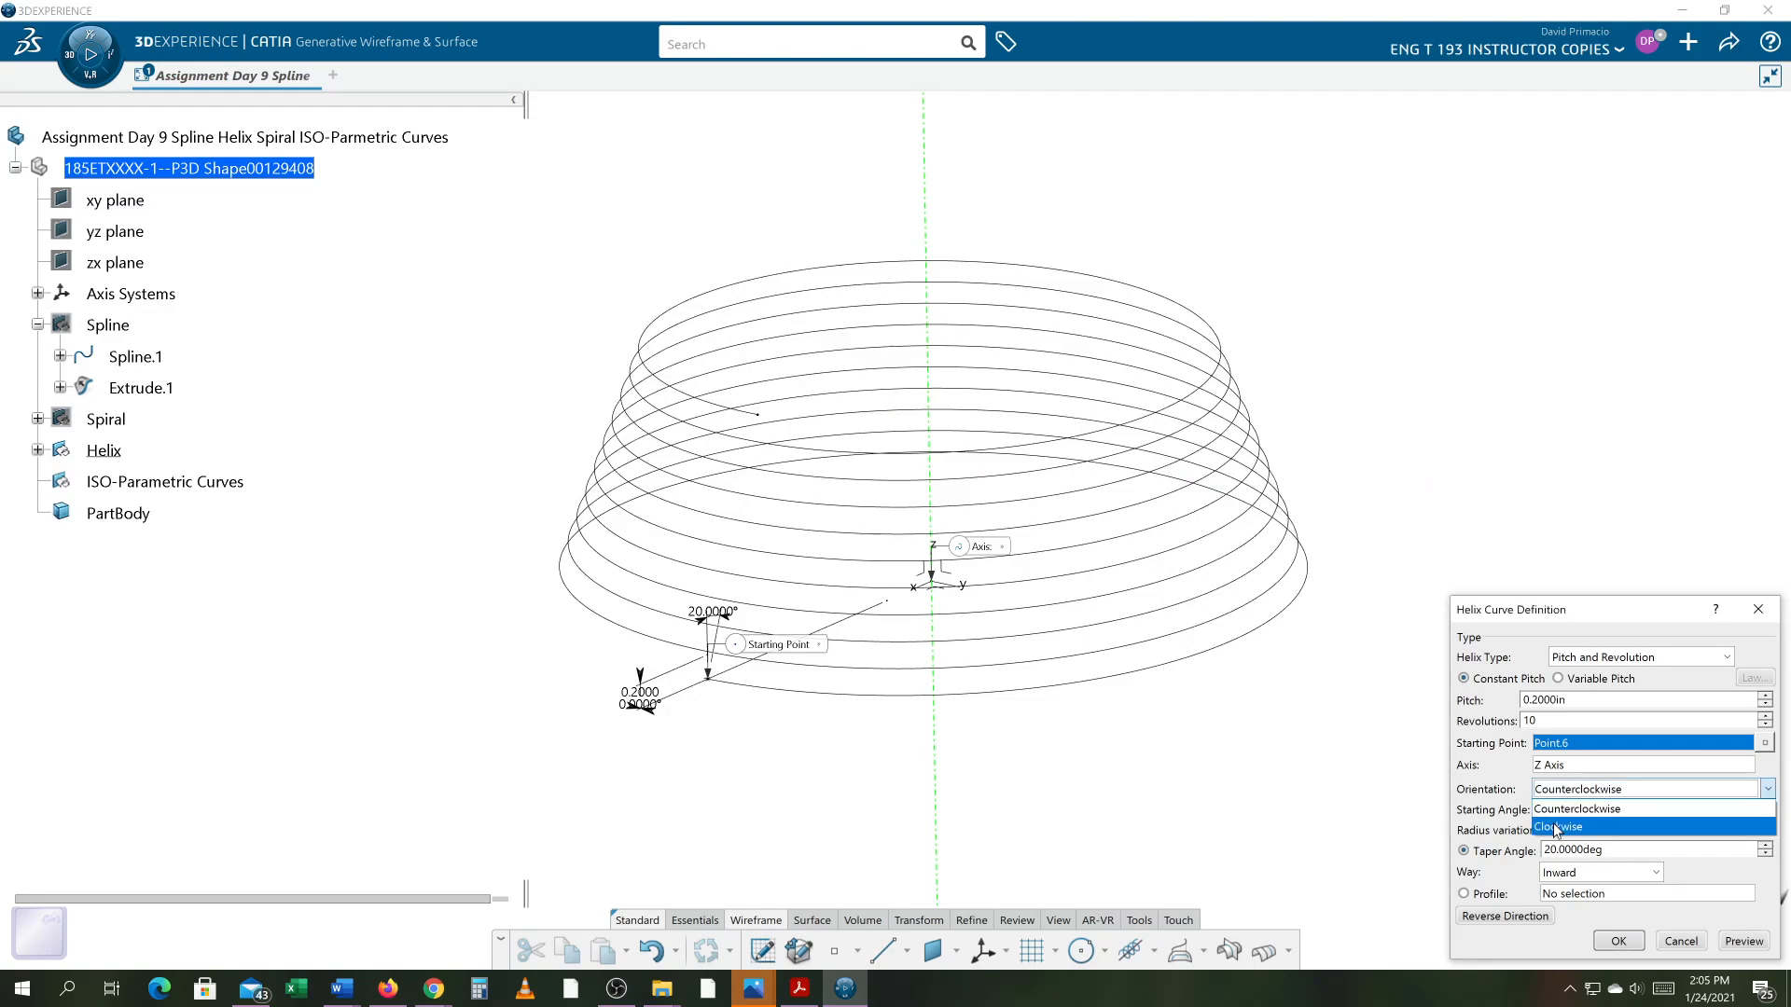
pyautogui.click(1555, 828)
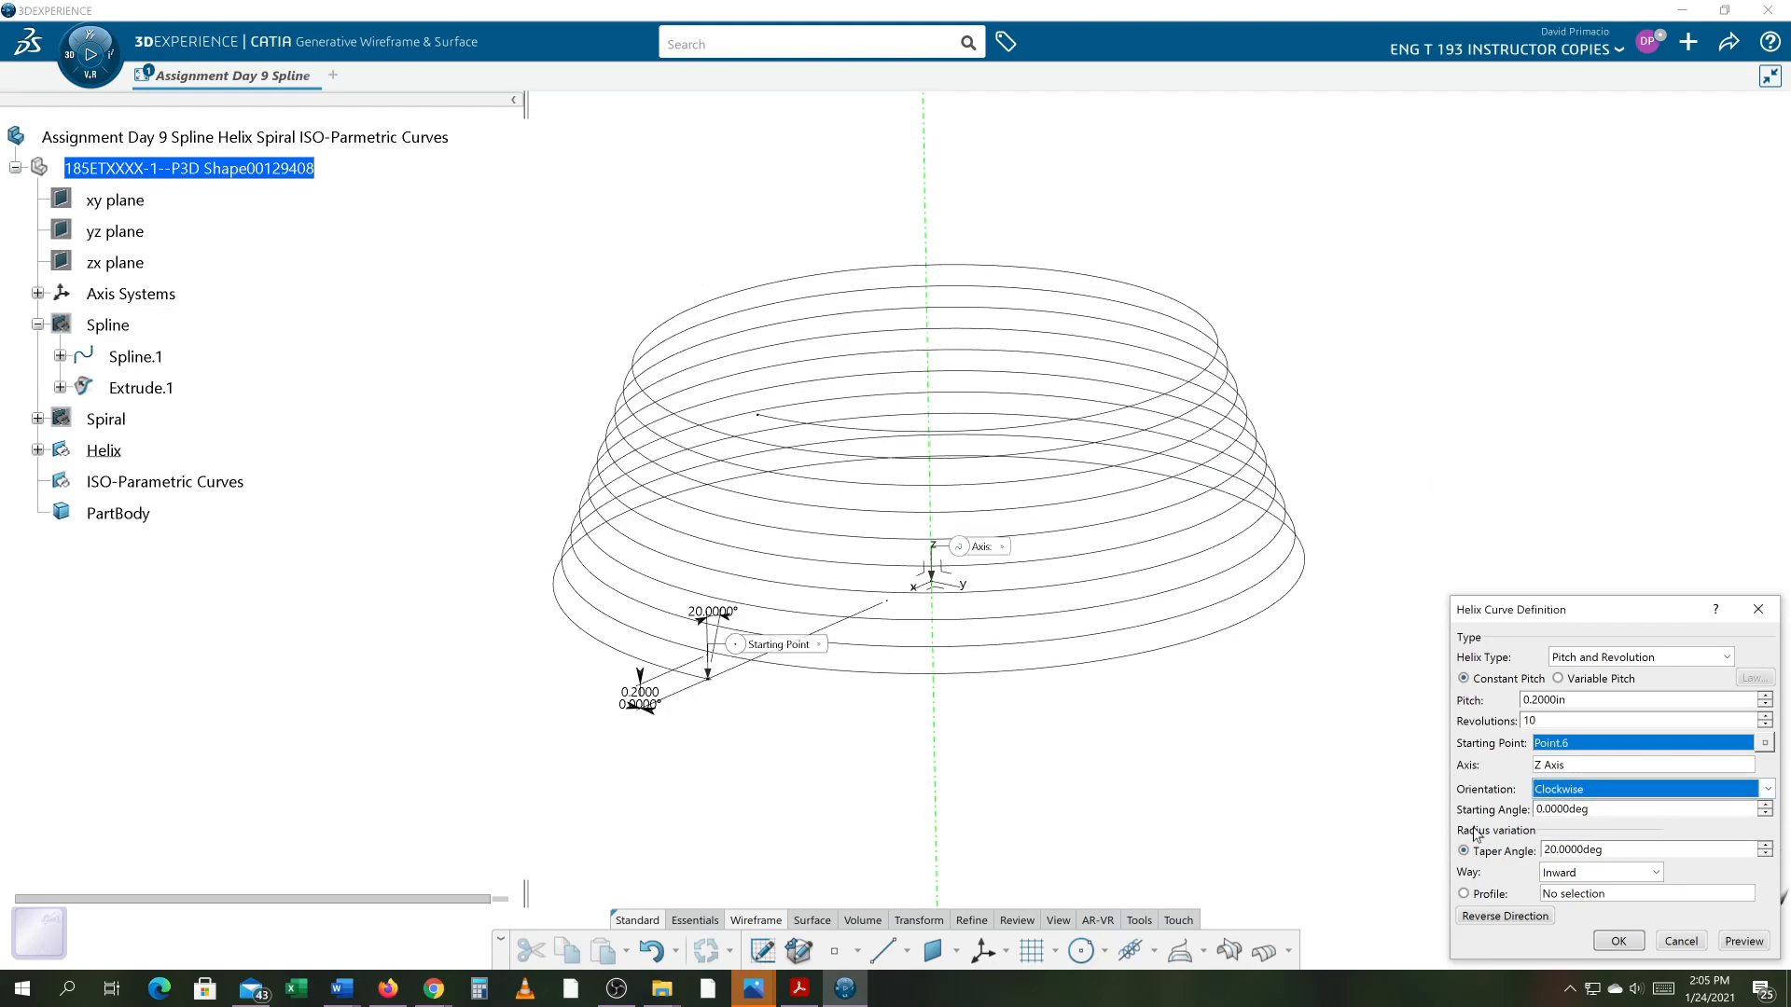
pyautogui.moveTo(1234, 836); pyautogui.dragTo(1269, 801, button='middle')
pyautogui.moveTo(1224, 721); pyautogui.dragTo(1213, 755, button='middle')
pyautogui.click(1556, 790)
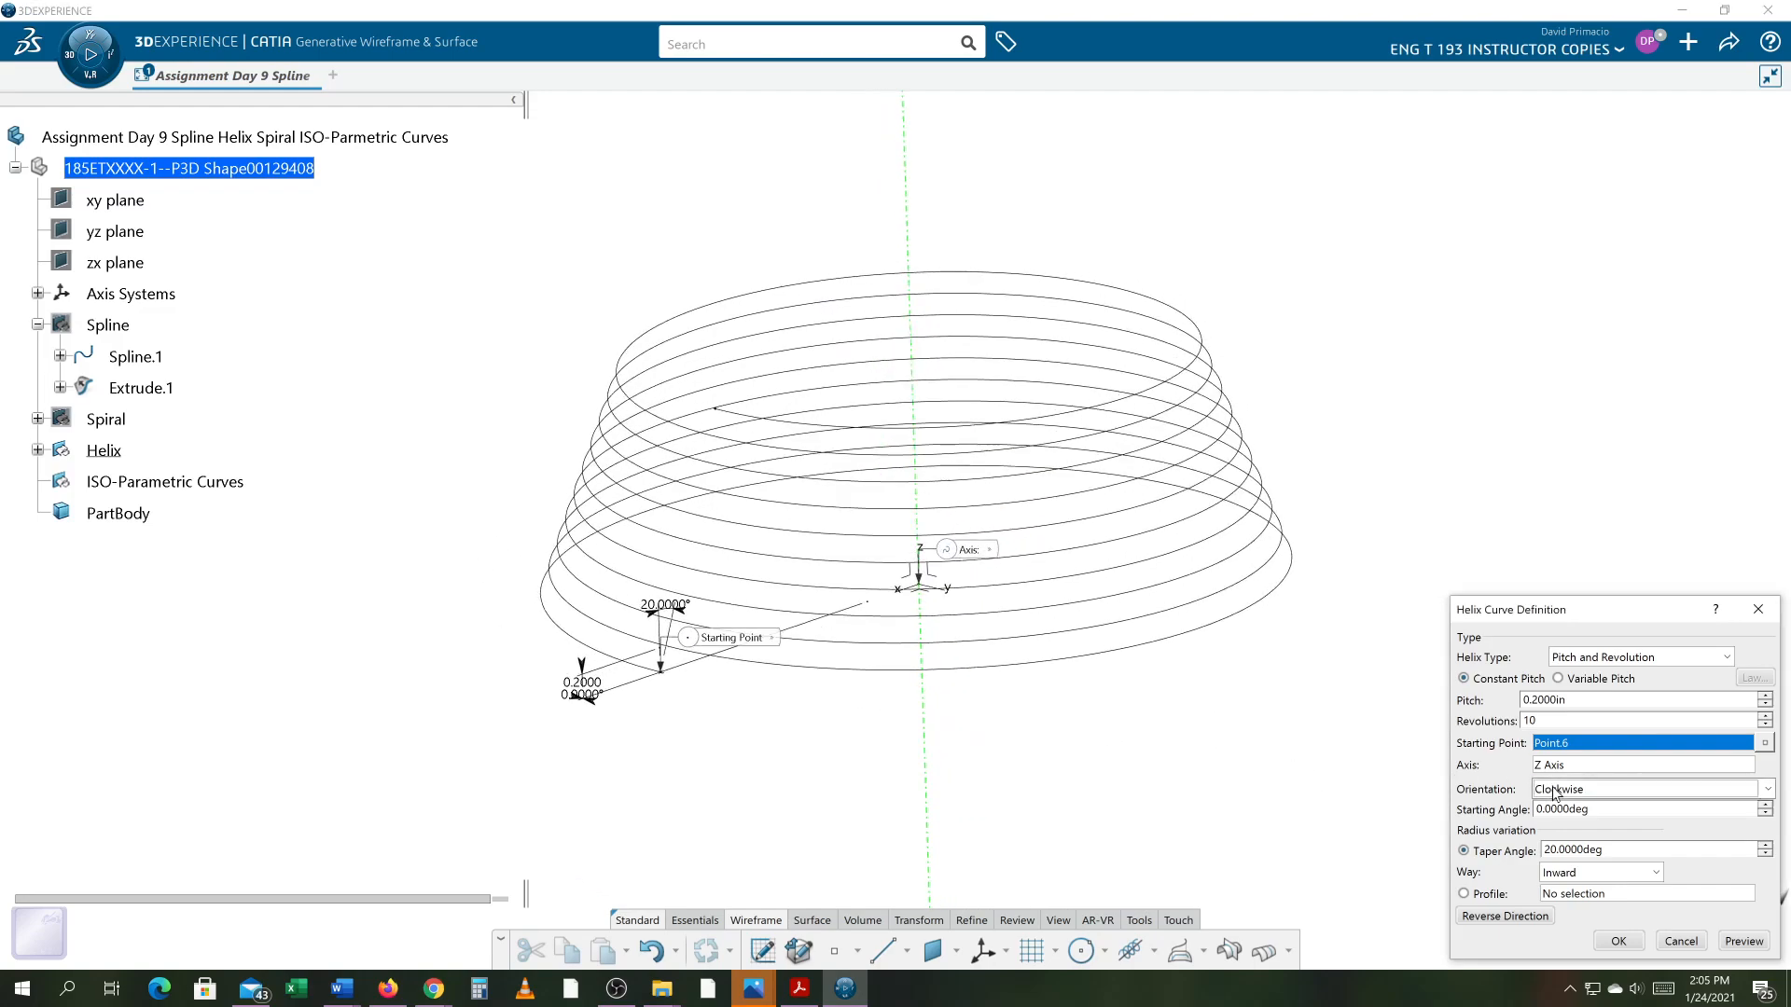
pyautogui.click(1576, 809)
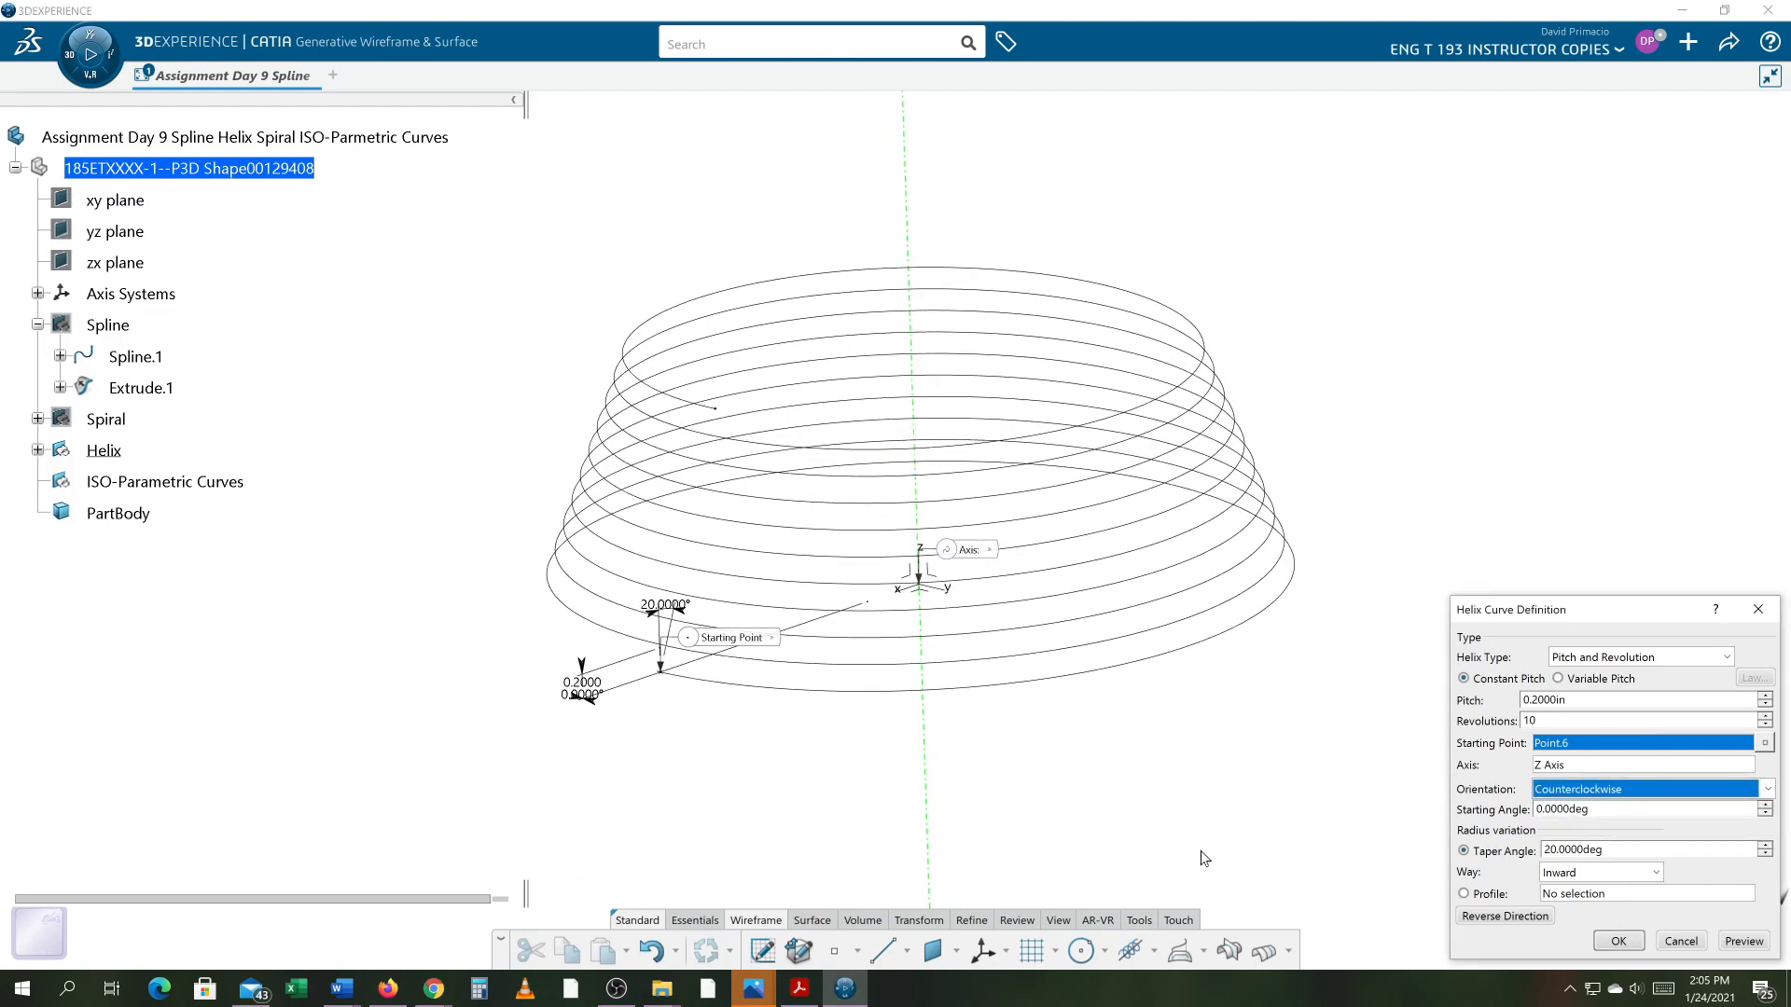
pyautogui.moveTo(1208, 850); pyautogui.dragTo(1146, 831, button='middle')
pyautogui.scroll(2, 1145, 831)
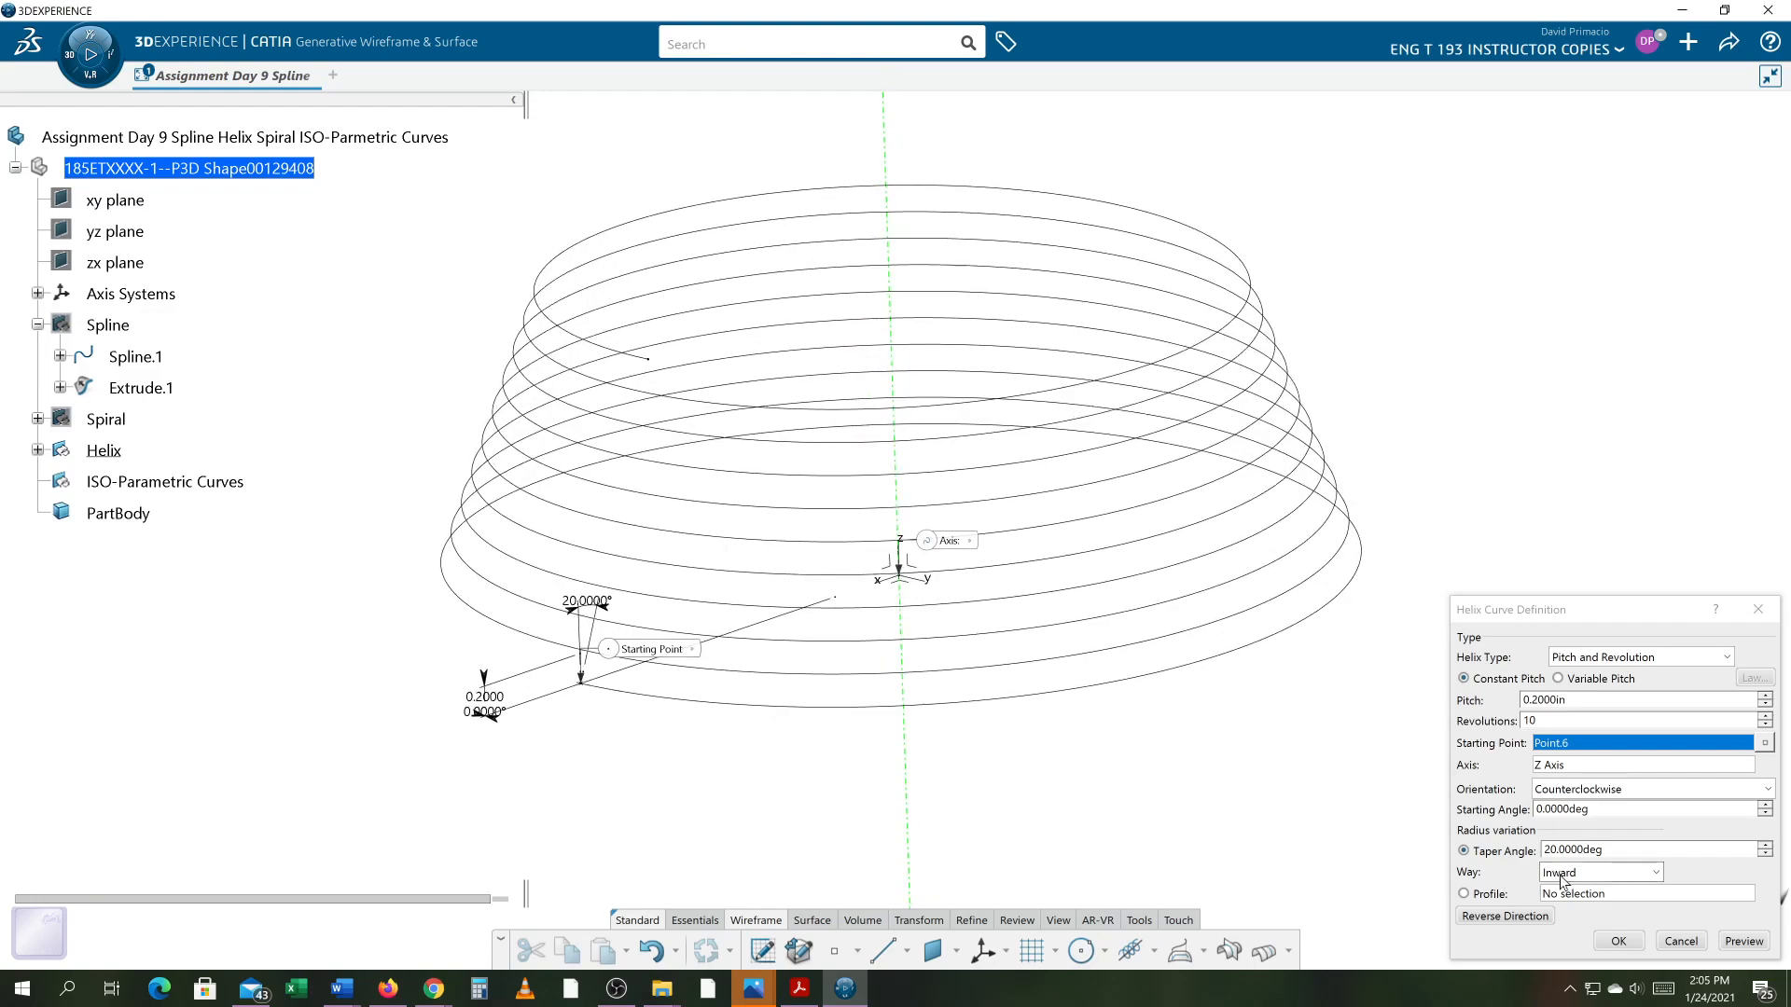
# - Change the taper way to Outward so the helix widens upward, and confirm the helix definition
pyautogui.click(1655, 873)
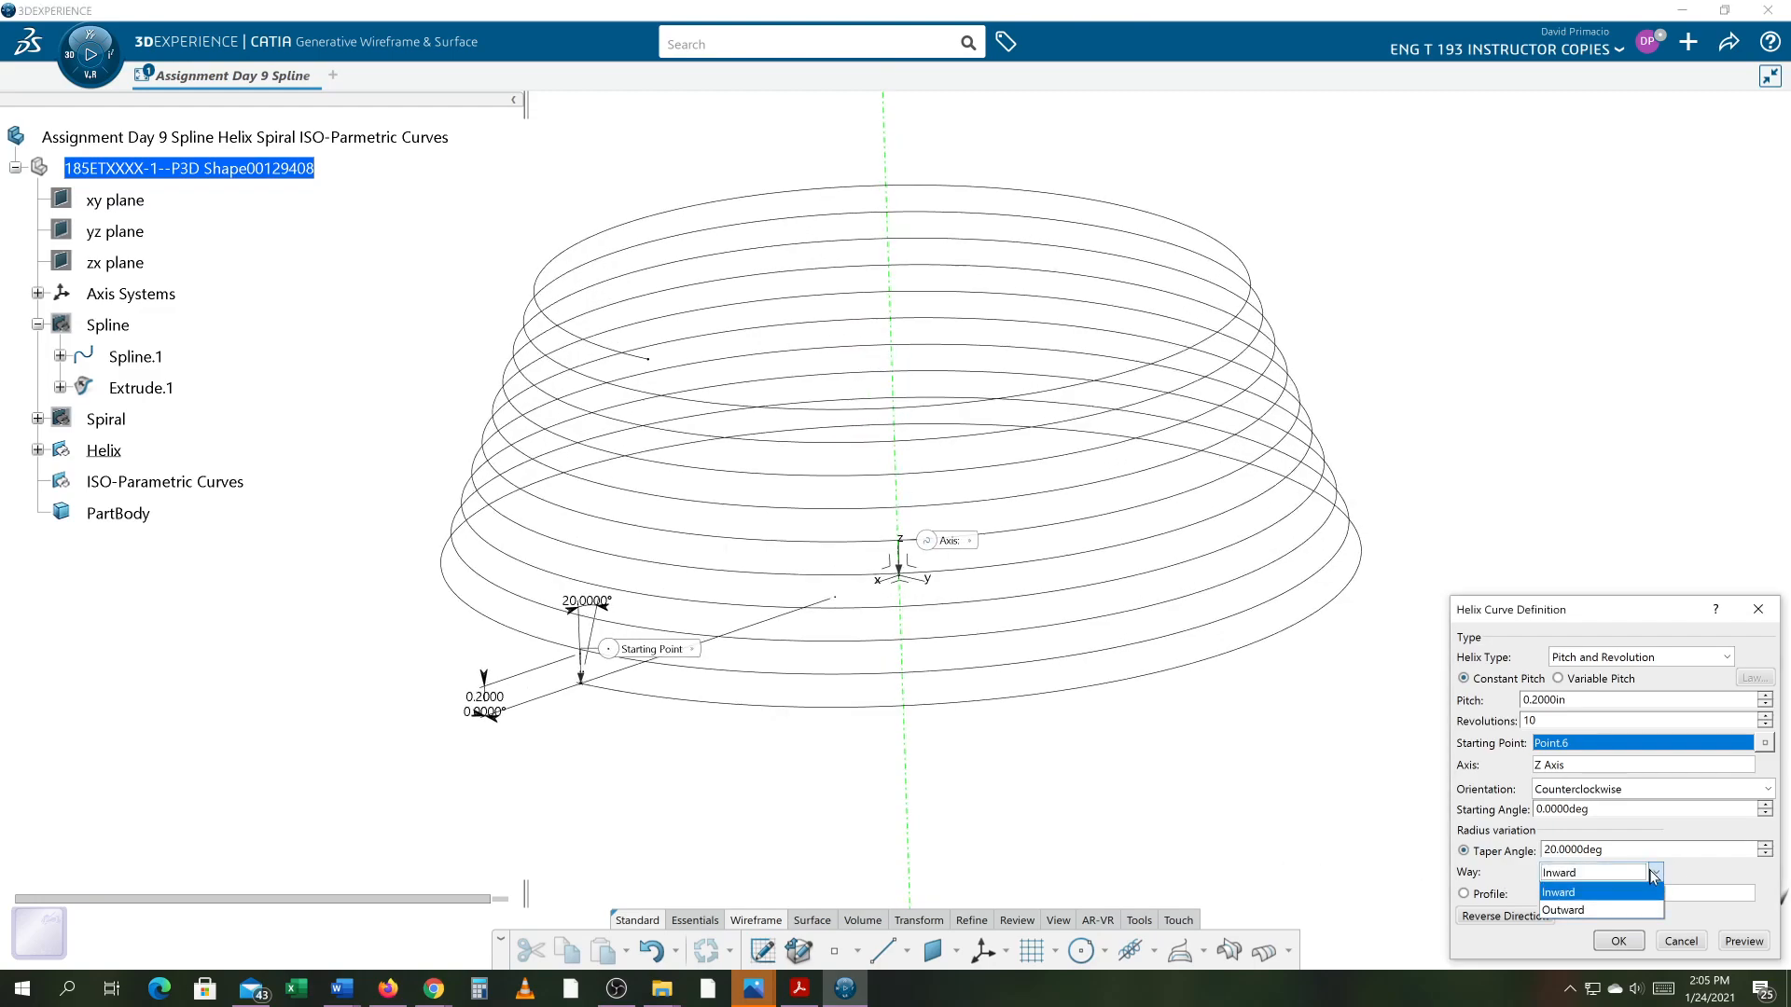
pyautogui.click(1617, 911)
pyautogui.moveTo(1021, 788); pyautogui.dragTo(1085, 810, button='middle')
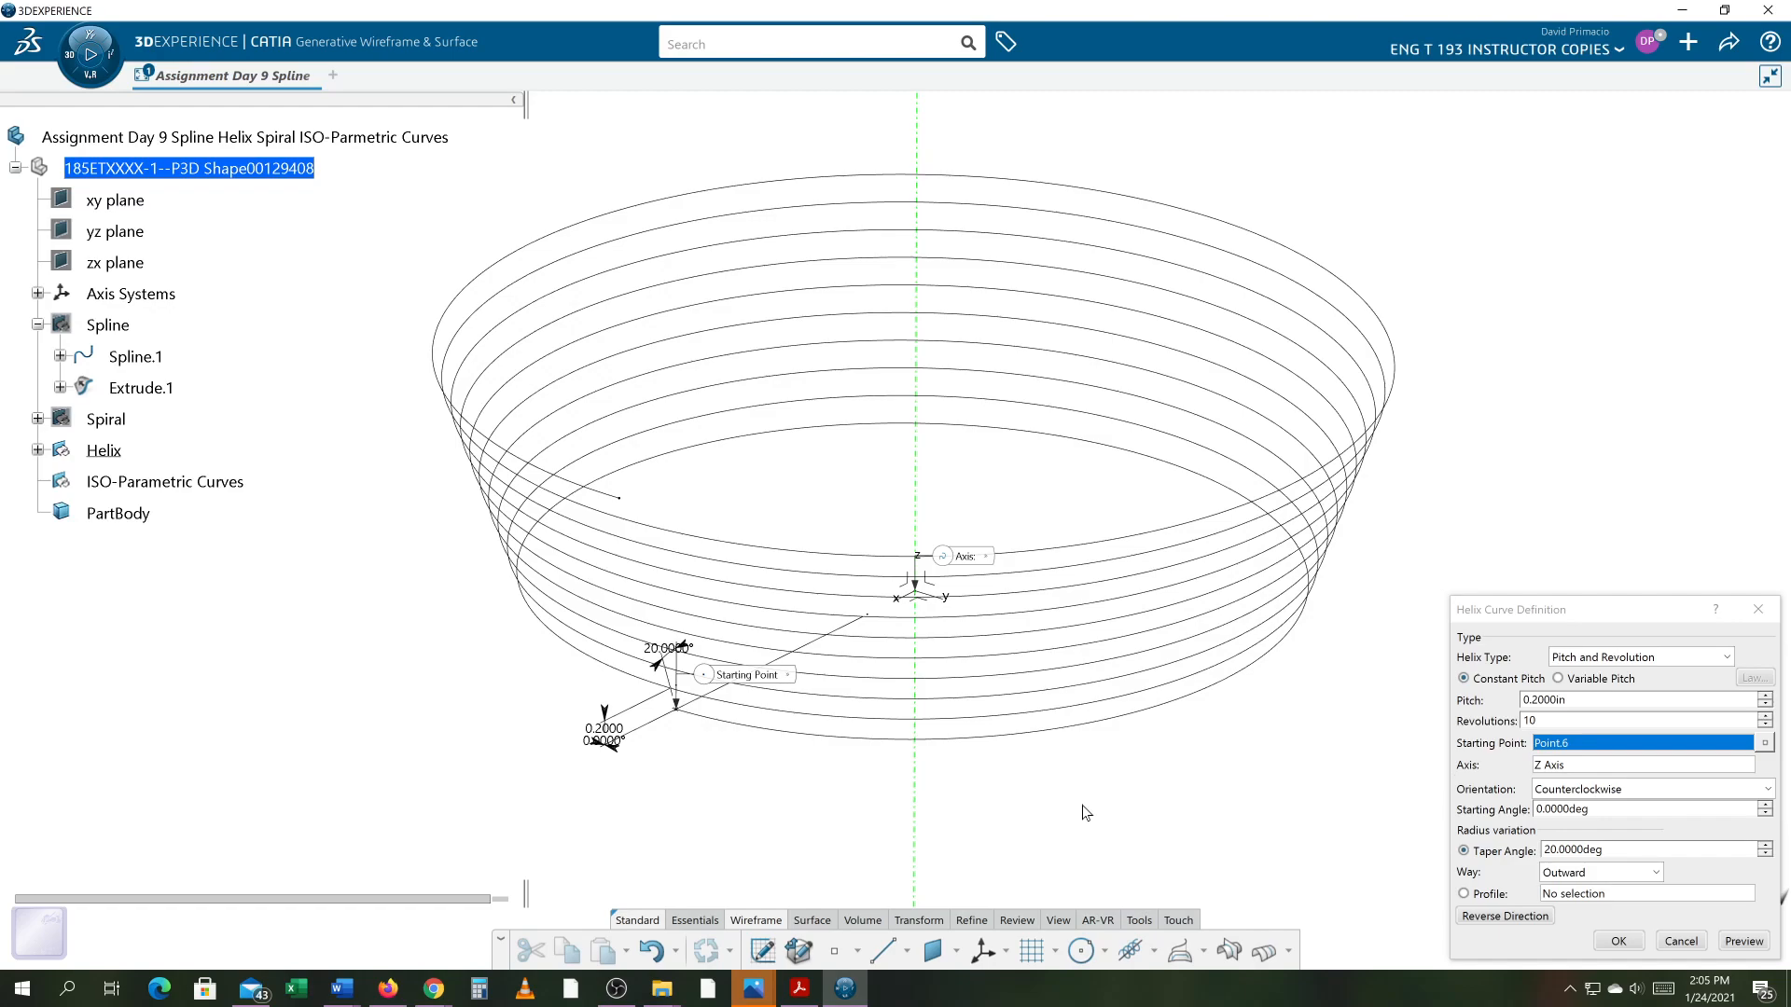
pyautogui.click(1606, 942)
pyautogui.moveTo(904, 827); pyautogui.dragTo(919, 838, button='middle')
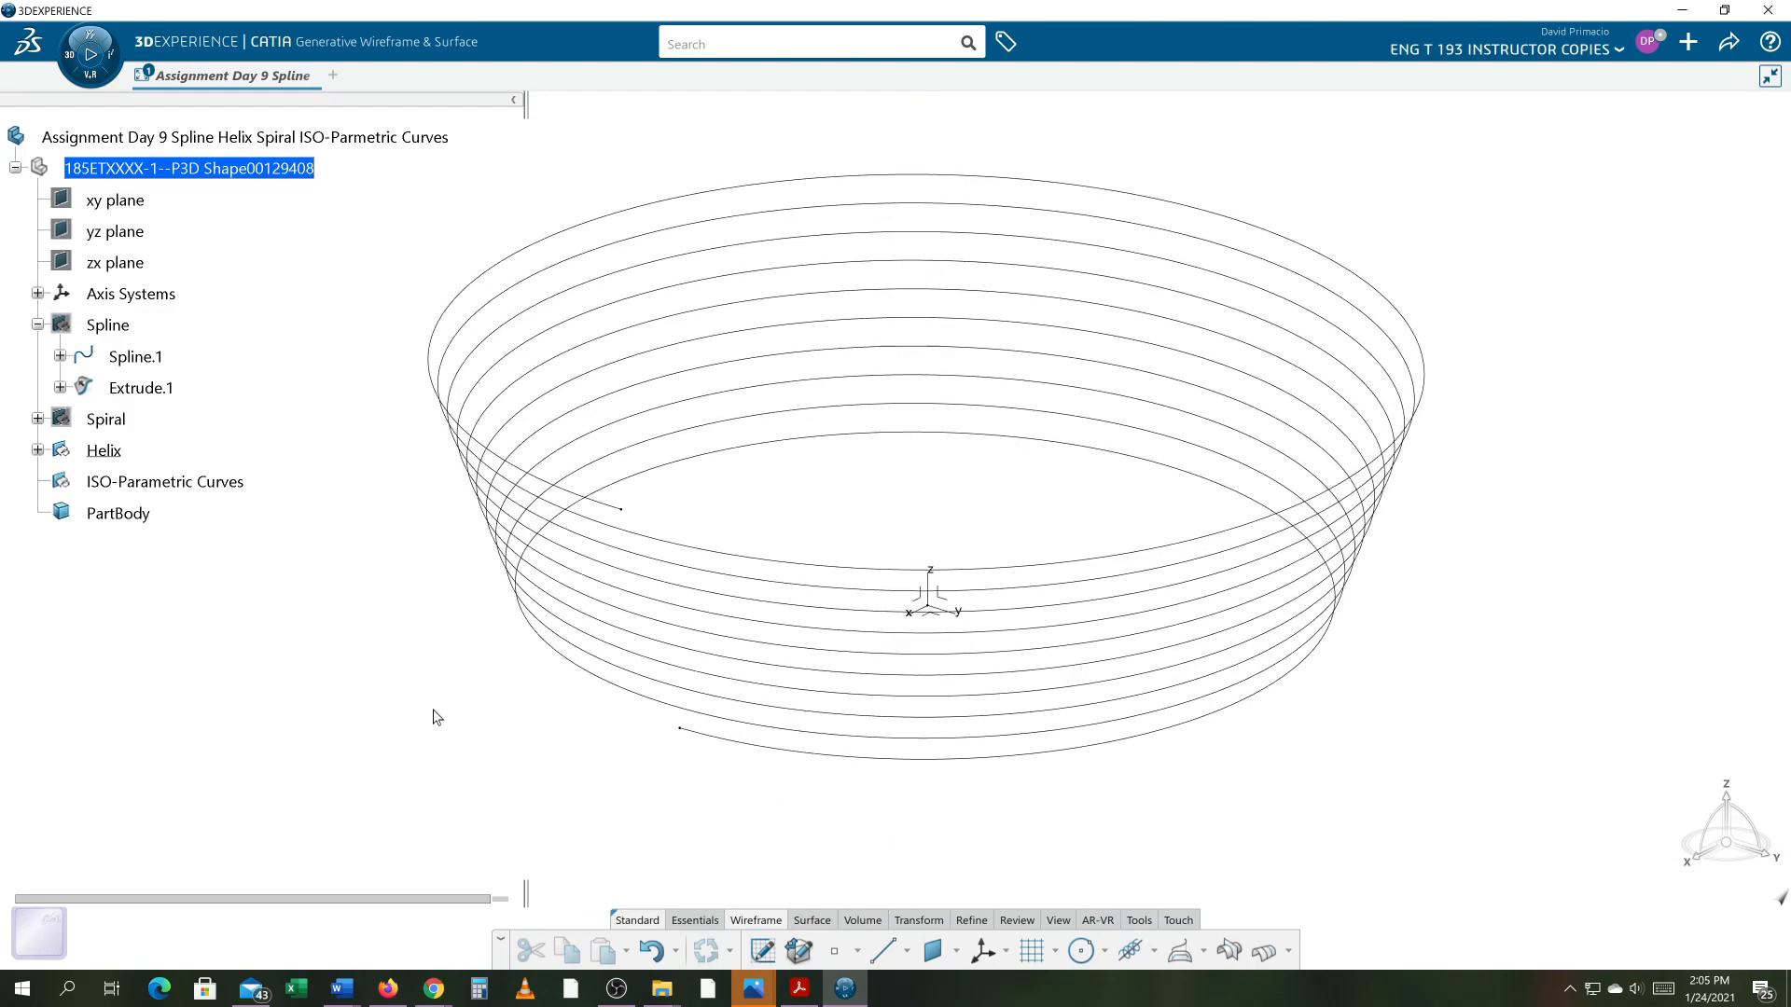
# - Hide the Helix geometrical set and define the ISO-Parametric Curves set as the in-work object
pyautogui.rightClick(128, 454)
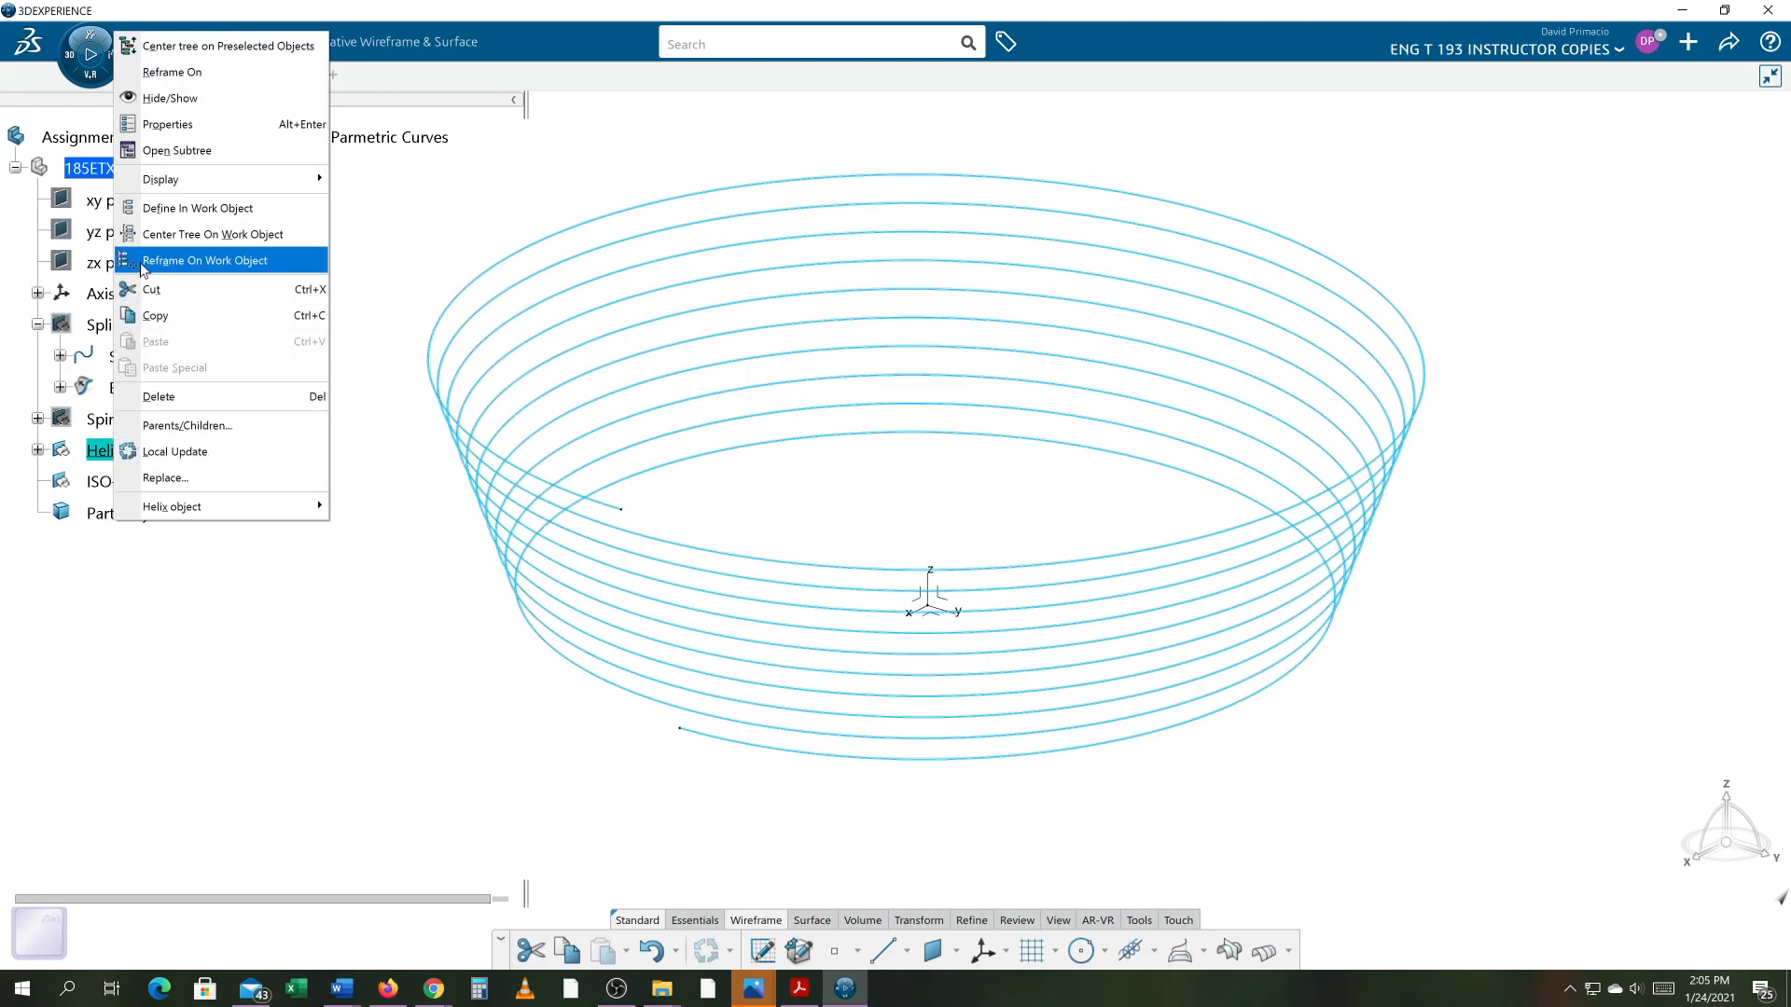
pyautogui.click(168, 98)
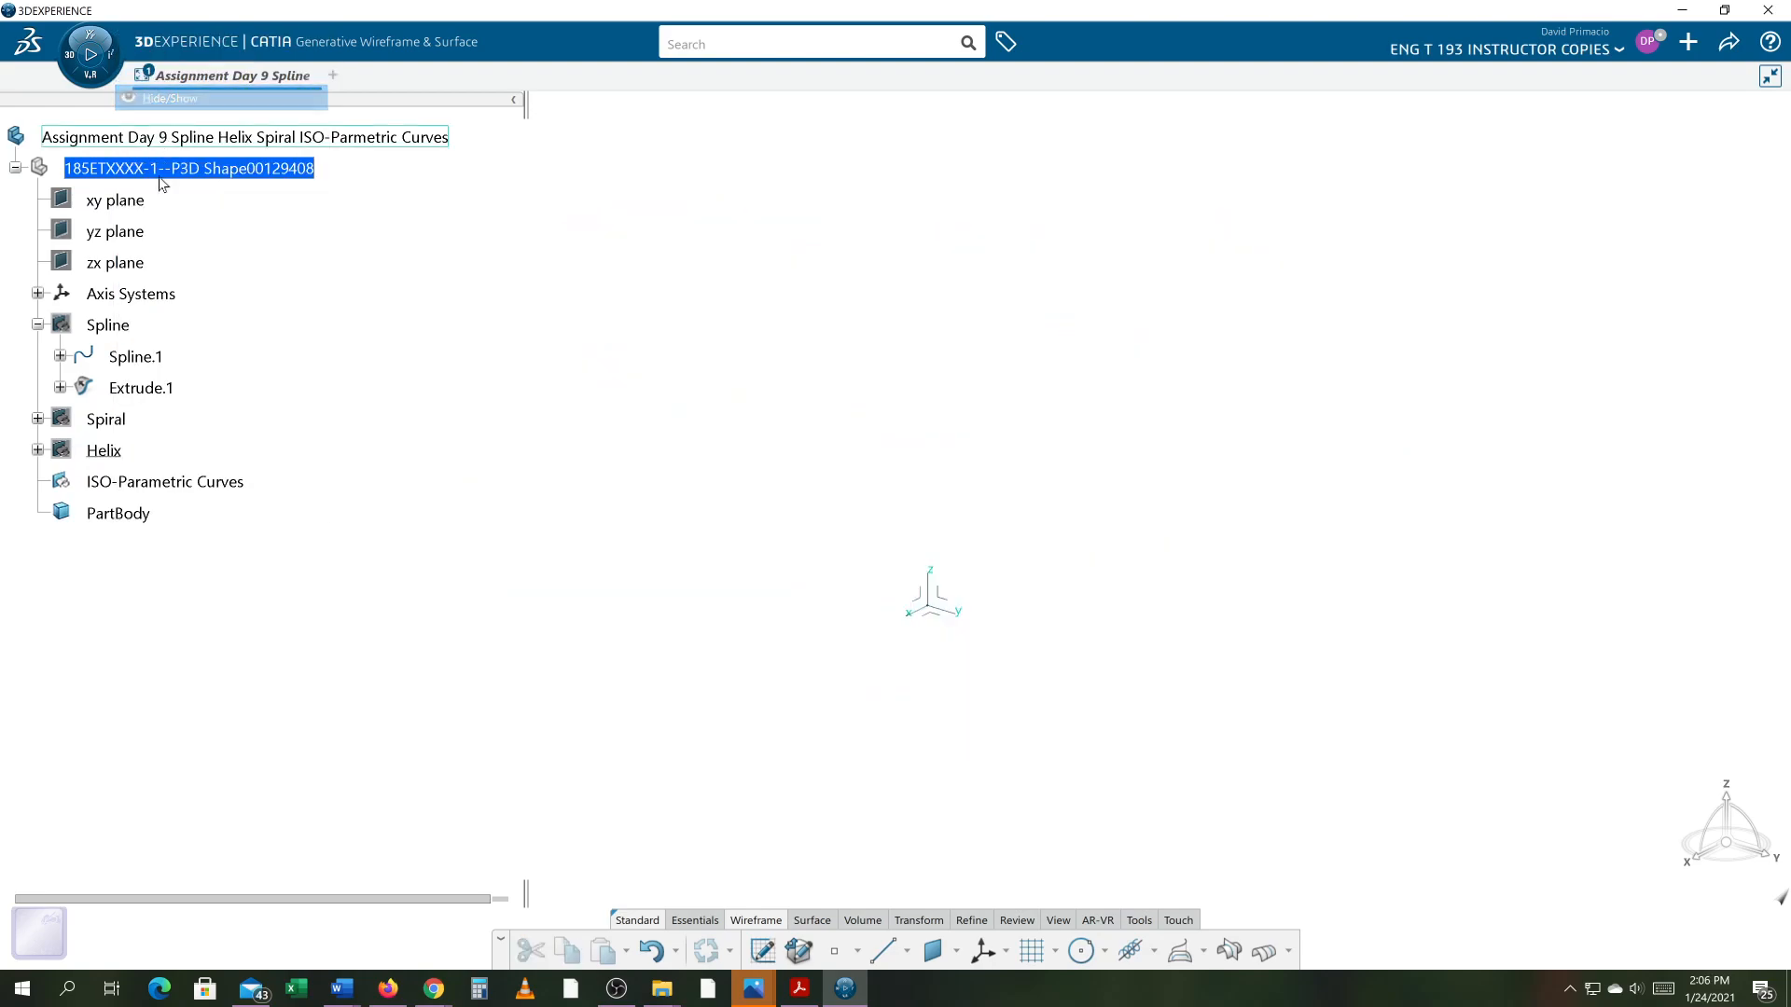
pyautogui.rightClick(149, 482)
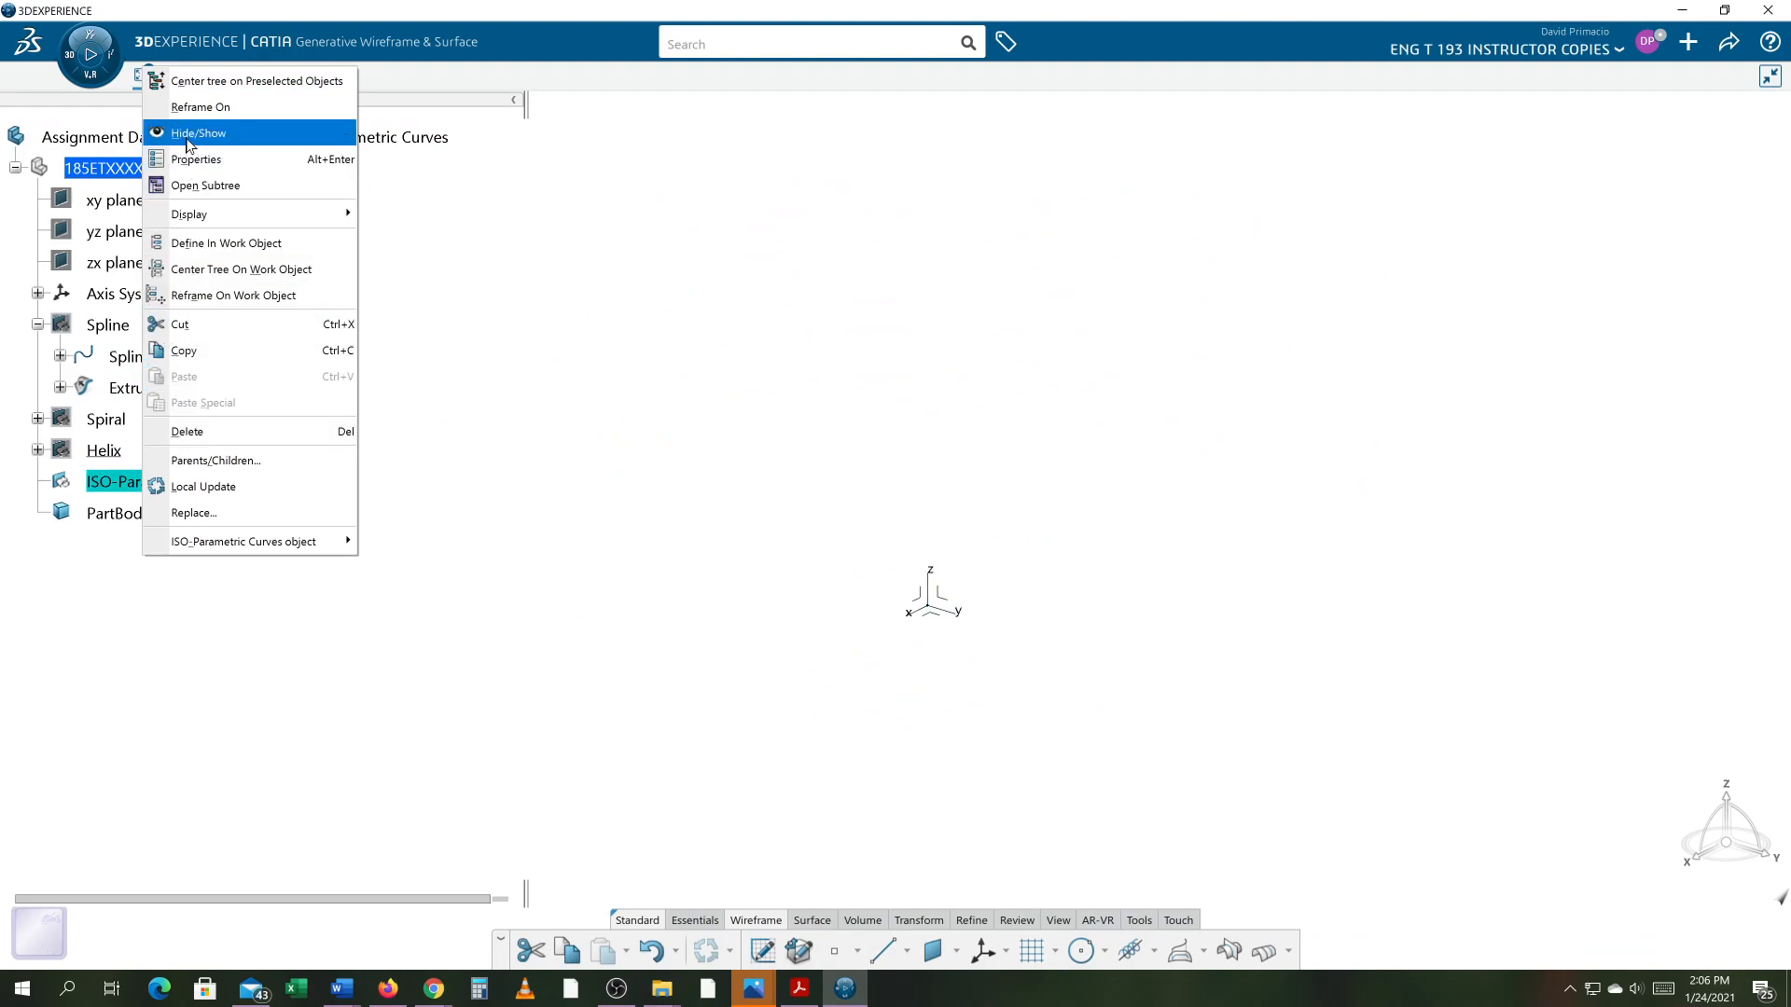
pyautogui.click(206, 244)
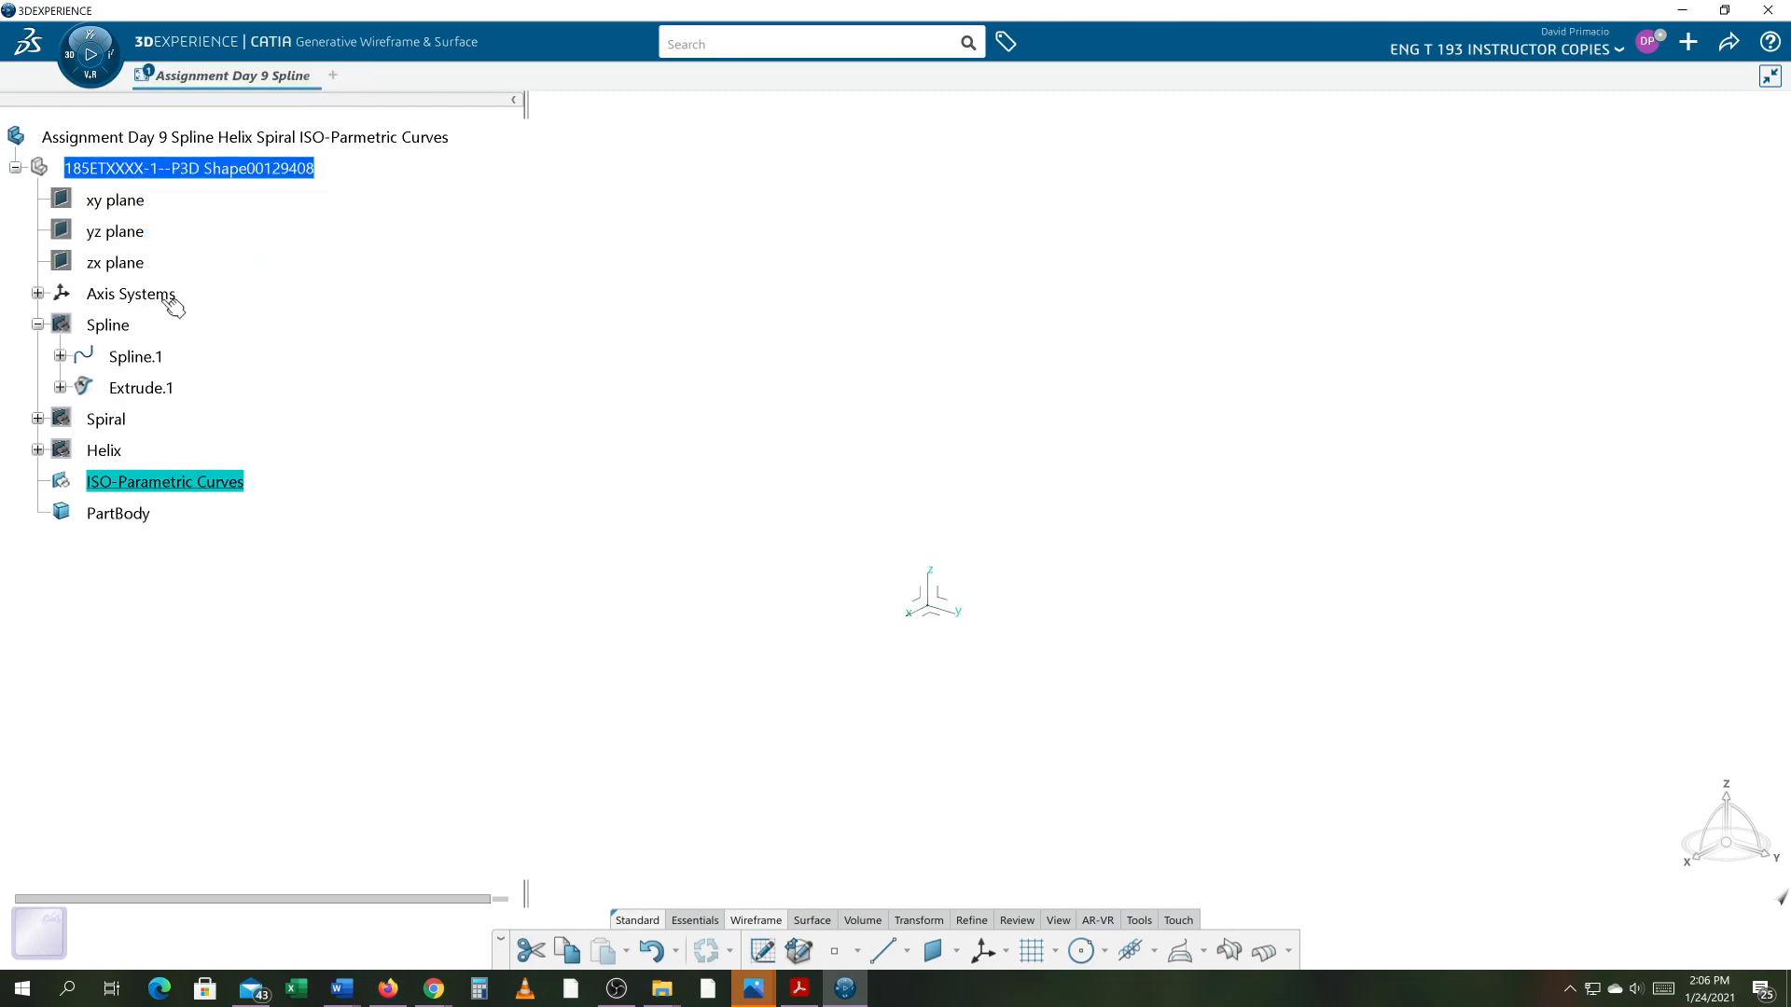
# - Show the Spline geometrical set so its extruded surface is available as a support
pyautogui.rightClick(108, 329)
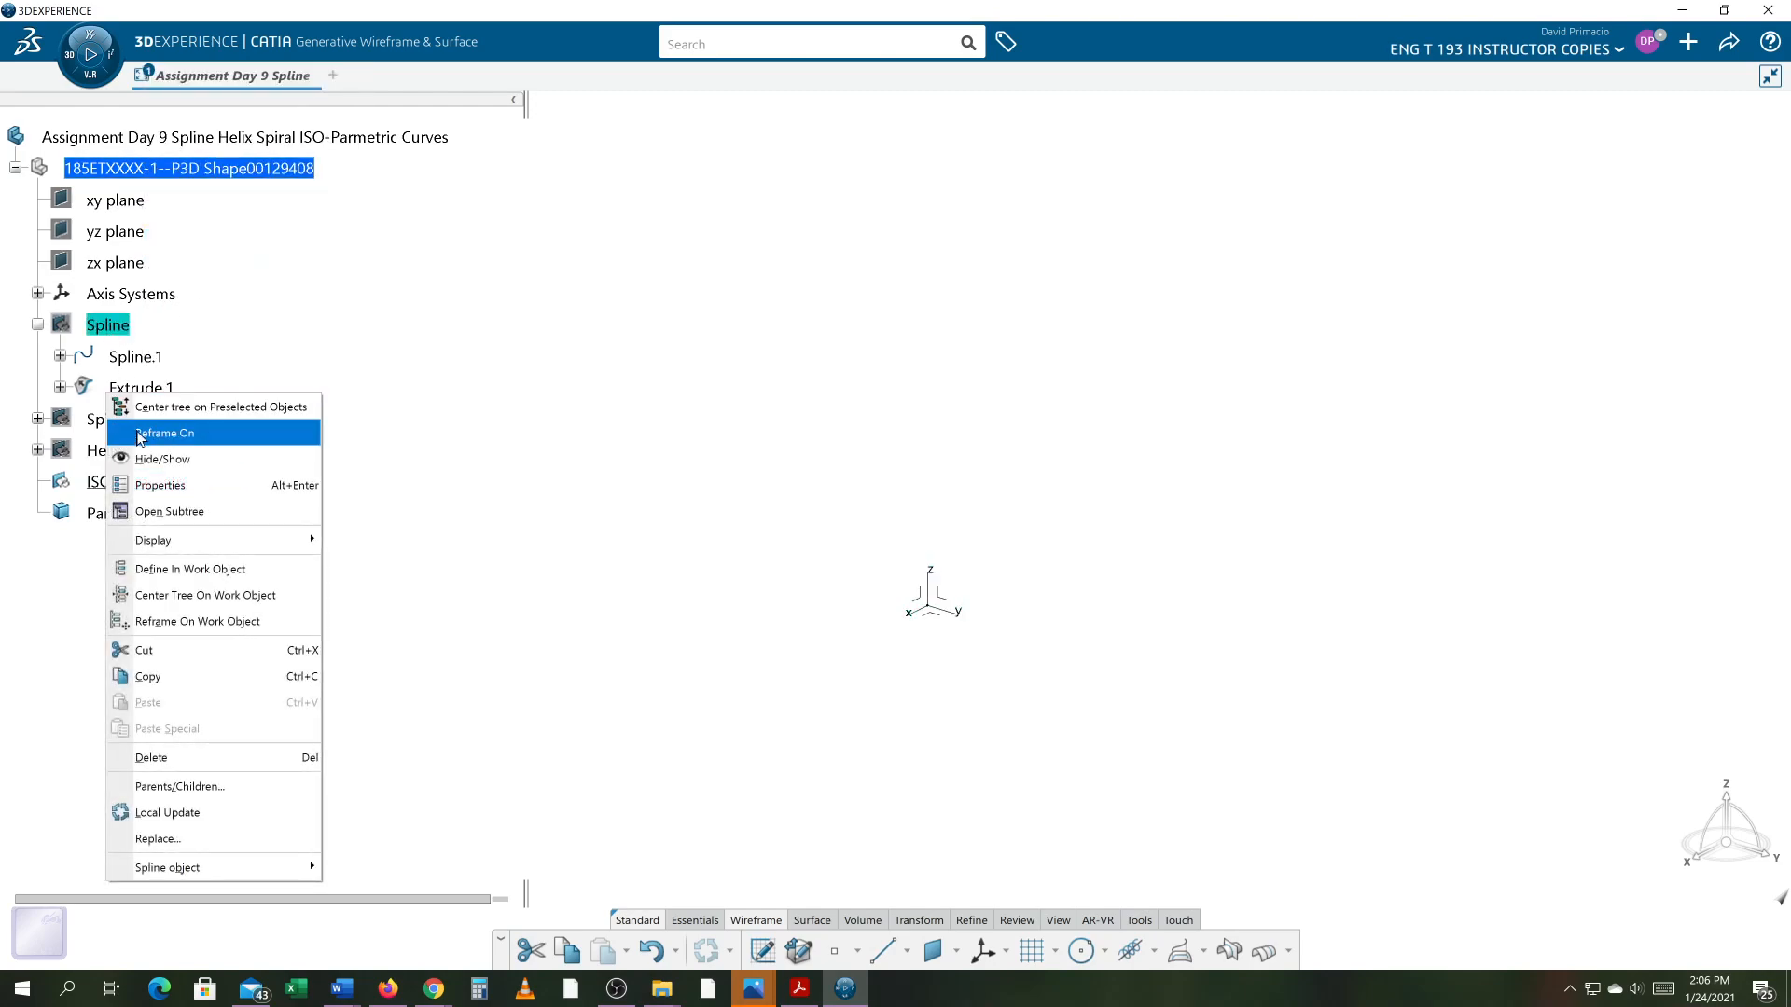
pyautogui.click(150, 459)
pyautogui.moveTo(879, 612); pyautogui.dragTo(749, 631, button='middle')
pyautogui.moveTo(943, 600); pyautogui.dragTo(661, 673, button='middle')
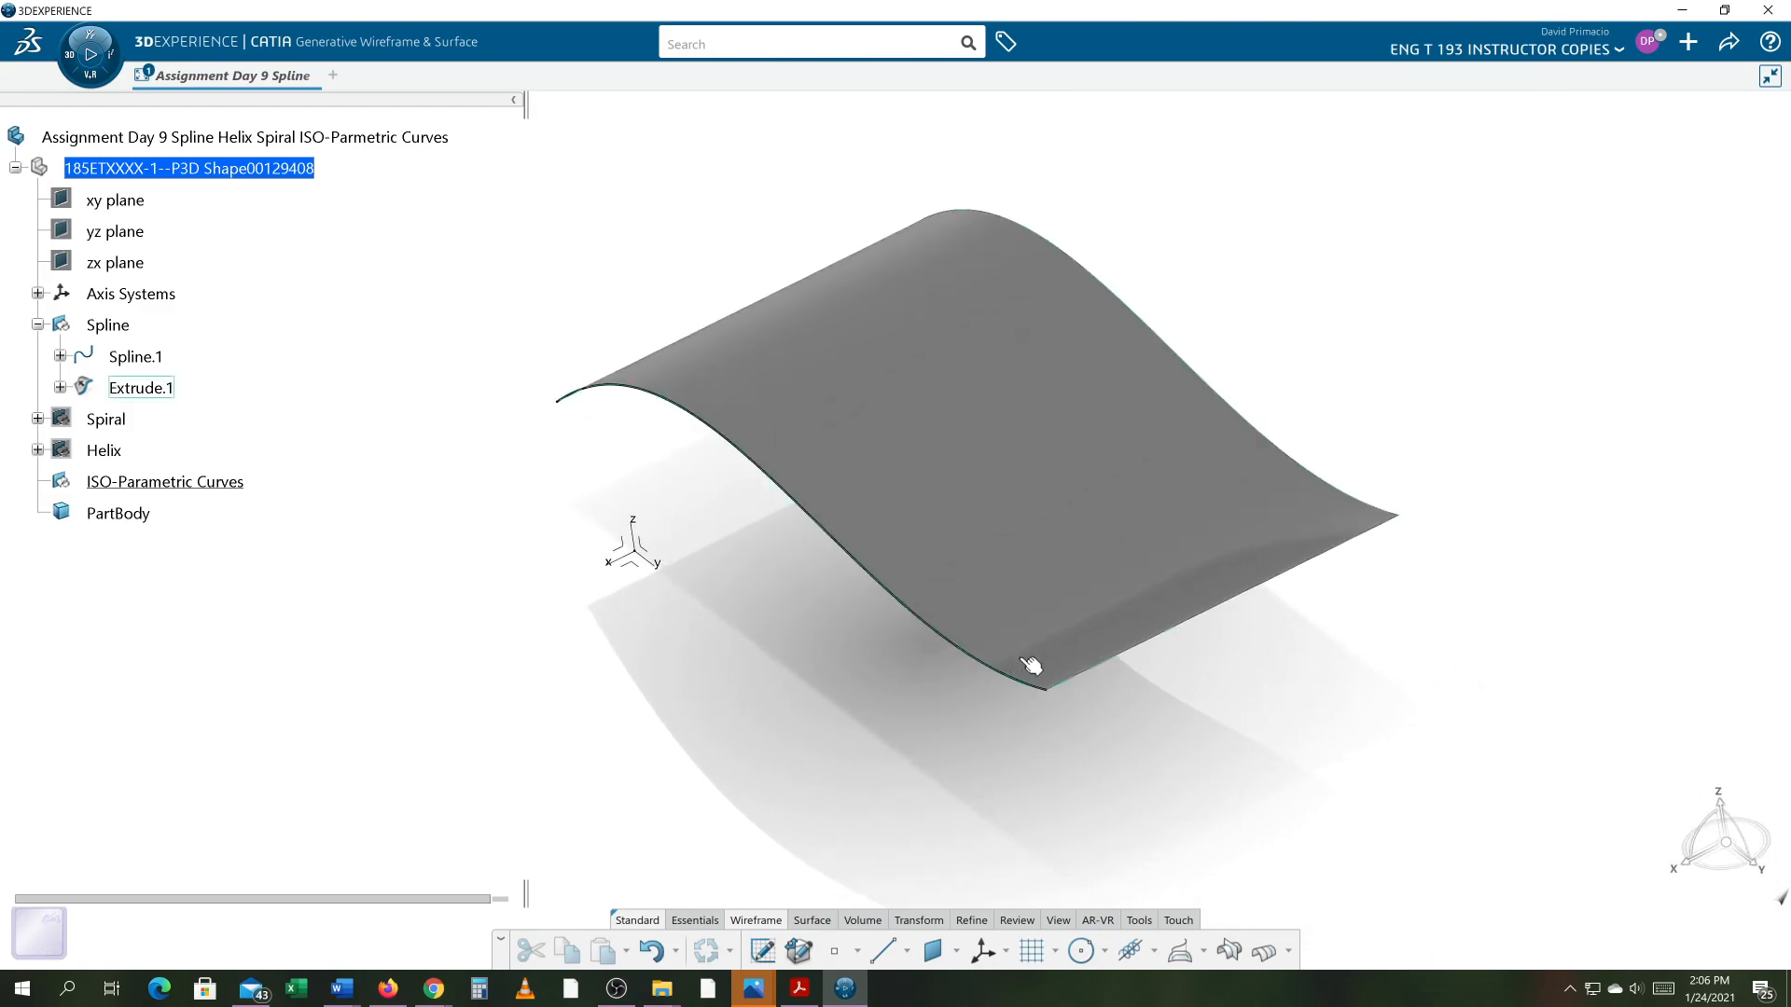
pyautogui.moveTo(1059, 660); pyautogui.dragTo(817, 703, button='middle')
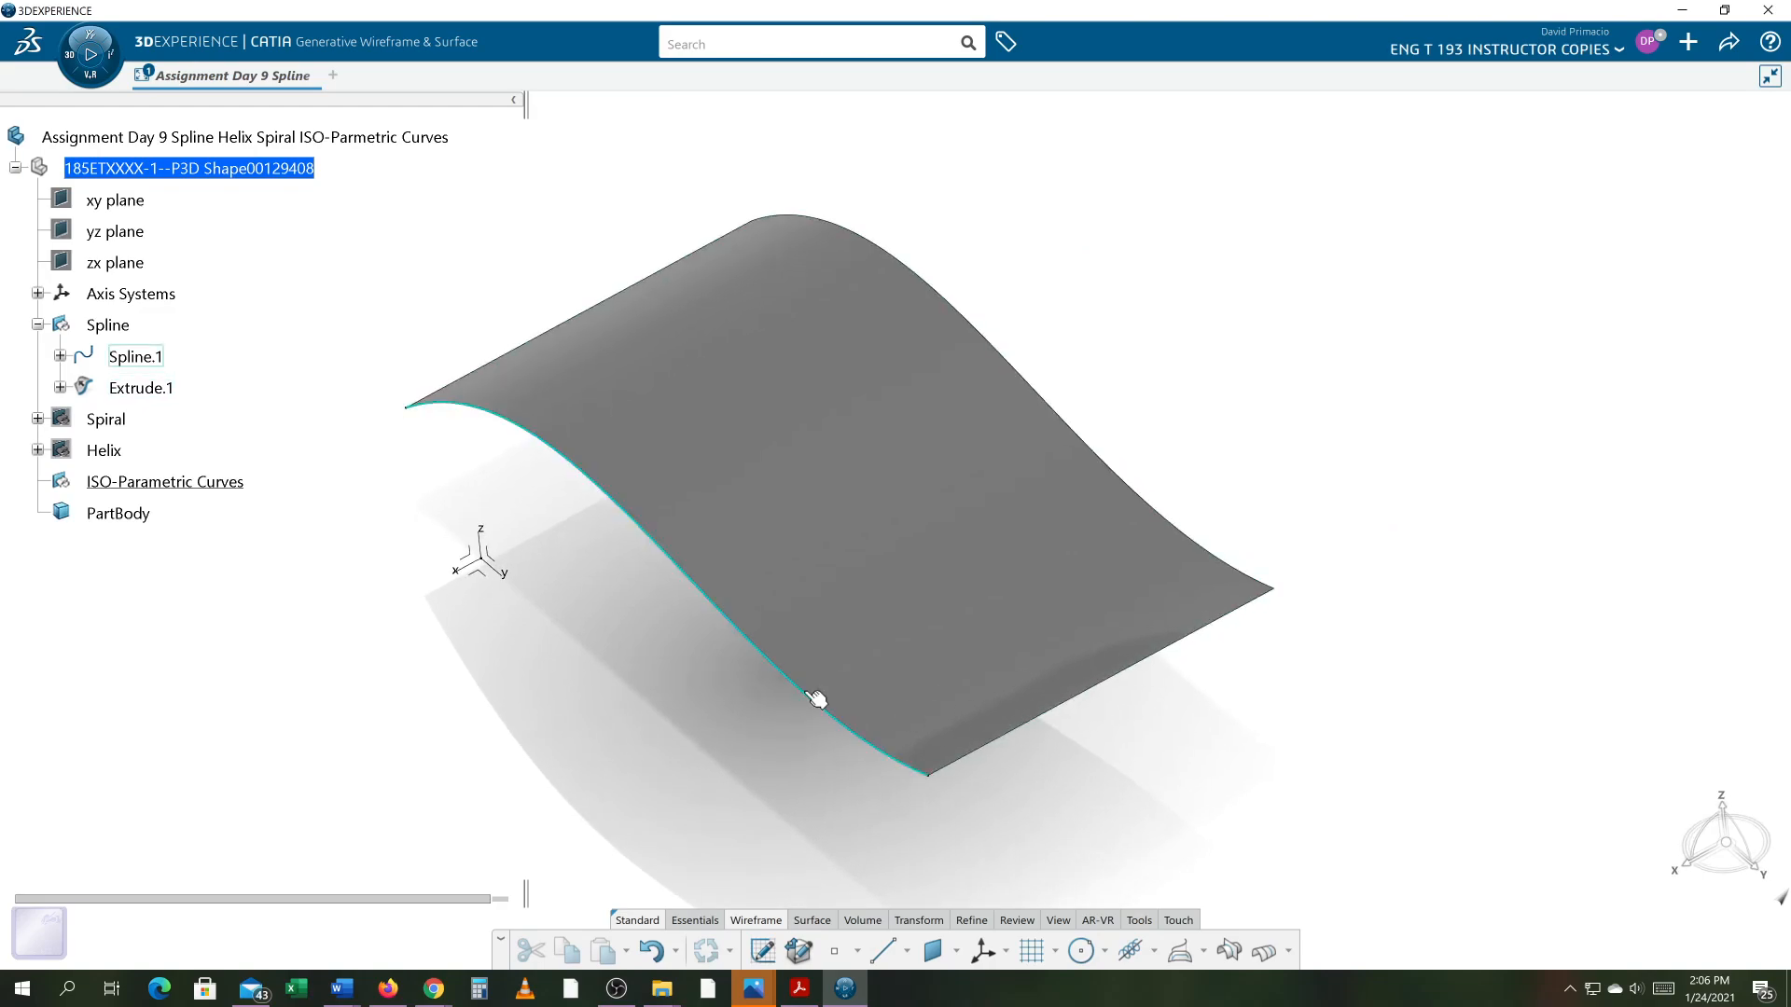
pyautogui.moveTo(575, 698)
pyautogui.mouseDown(button='middle')
pyautogui.moveTo(624, 719)
pyautogui.moveTo(583, 707)
pyautogui.mouseUp(button='middle')
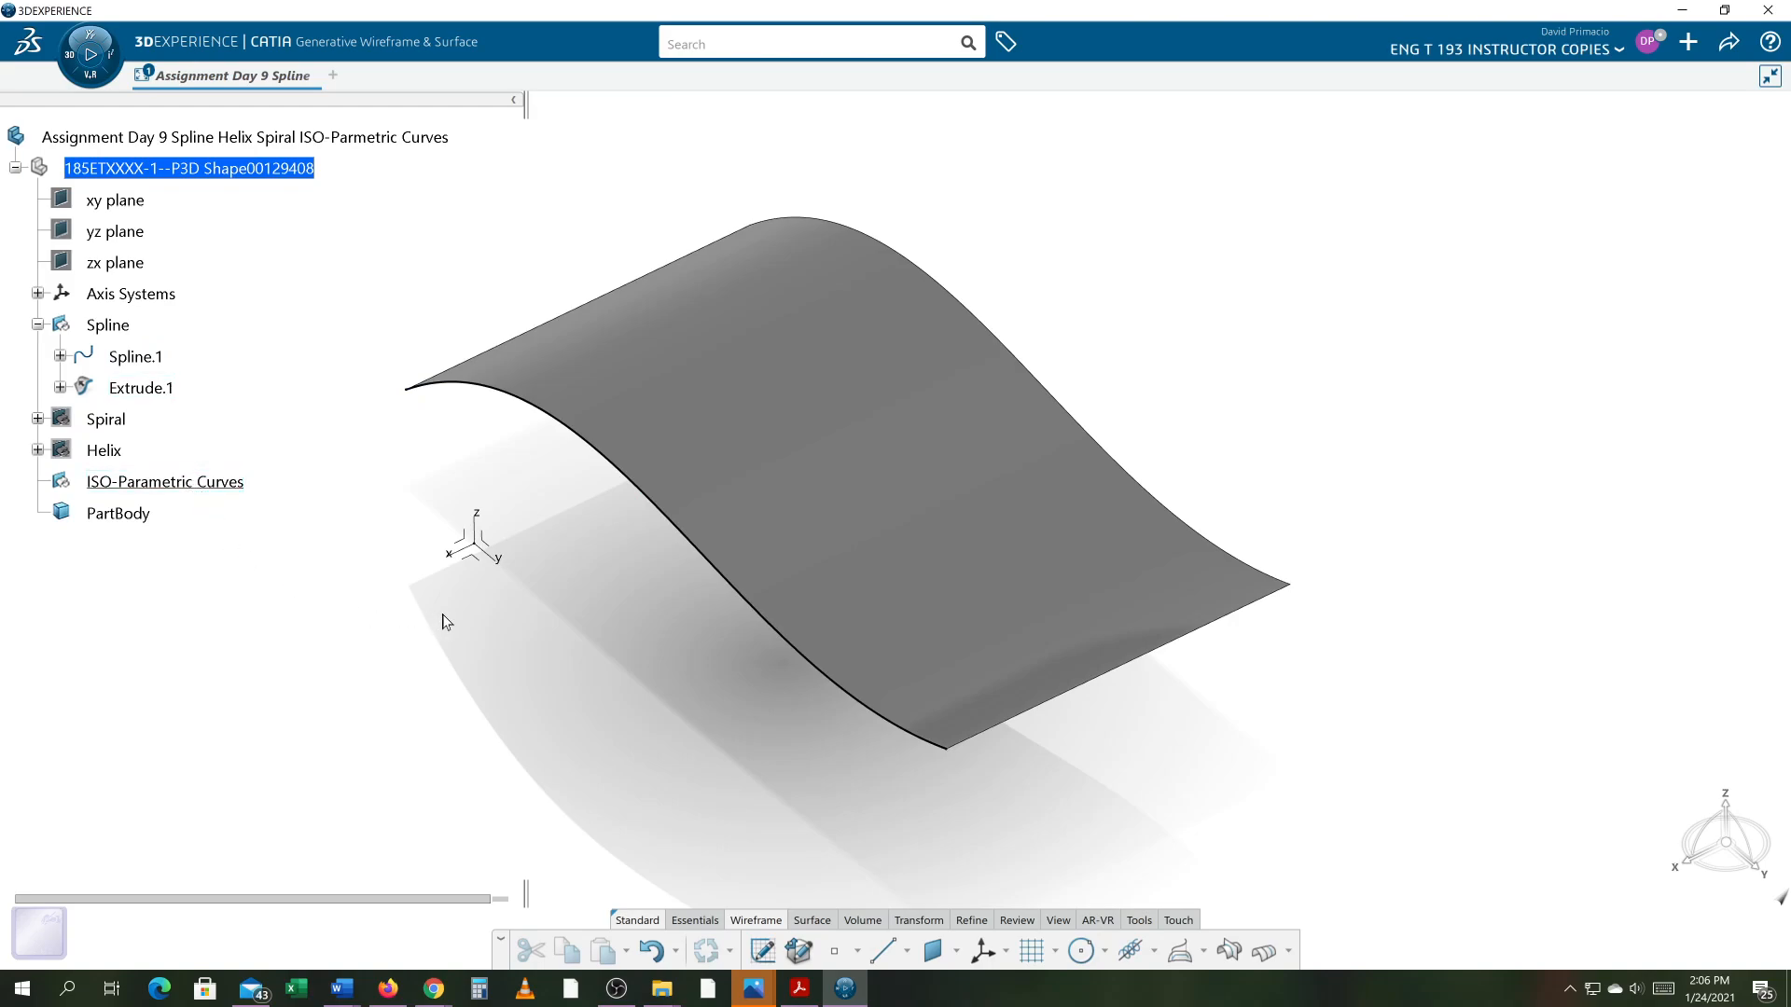
pyautogui.moveTo(446, 622); pyautogui.dragTo(479, 606, button='middle')
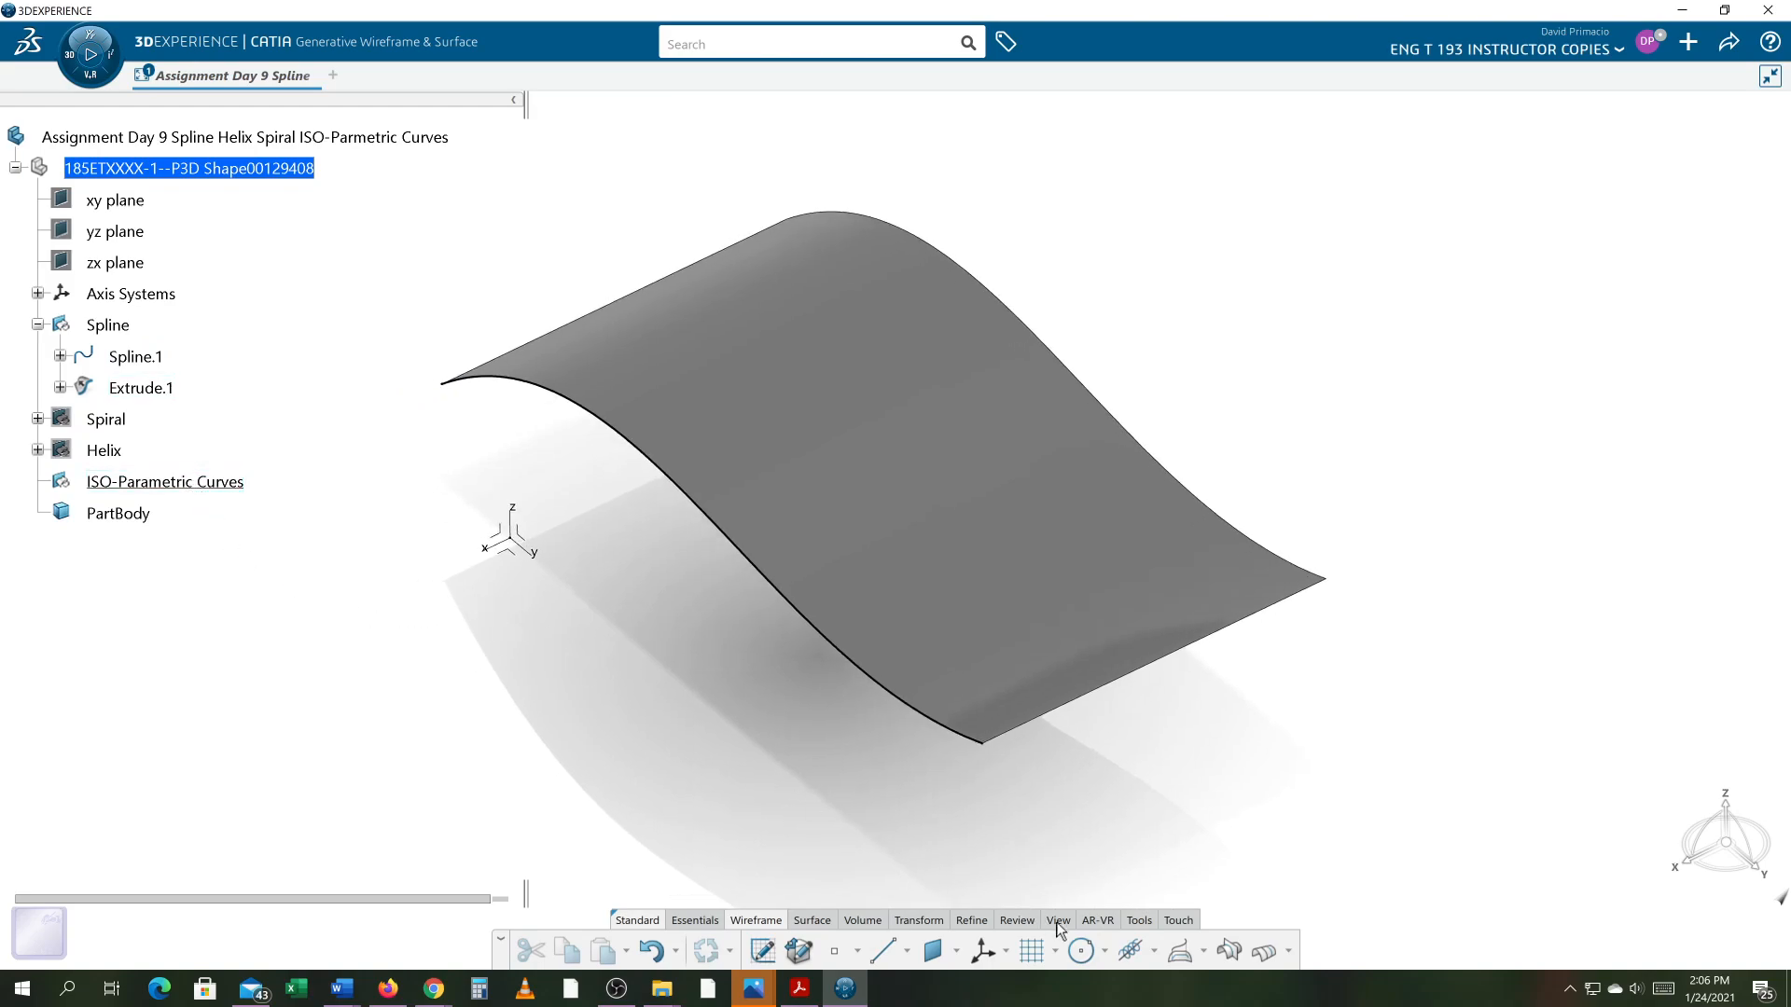
# - Create a straight isoparametric curve across the Extrude.1 surface near its lower end, and expand the ISO-Parametric Curves set
pyautogui.click(1155, 953)
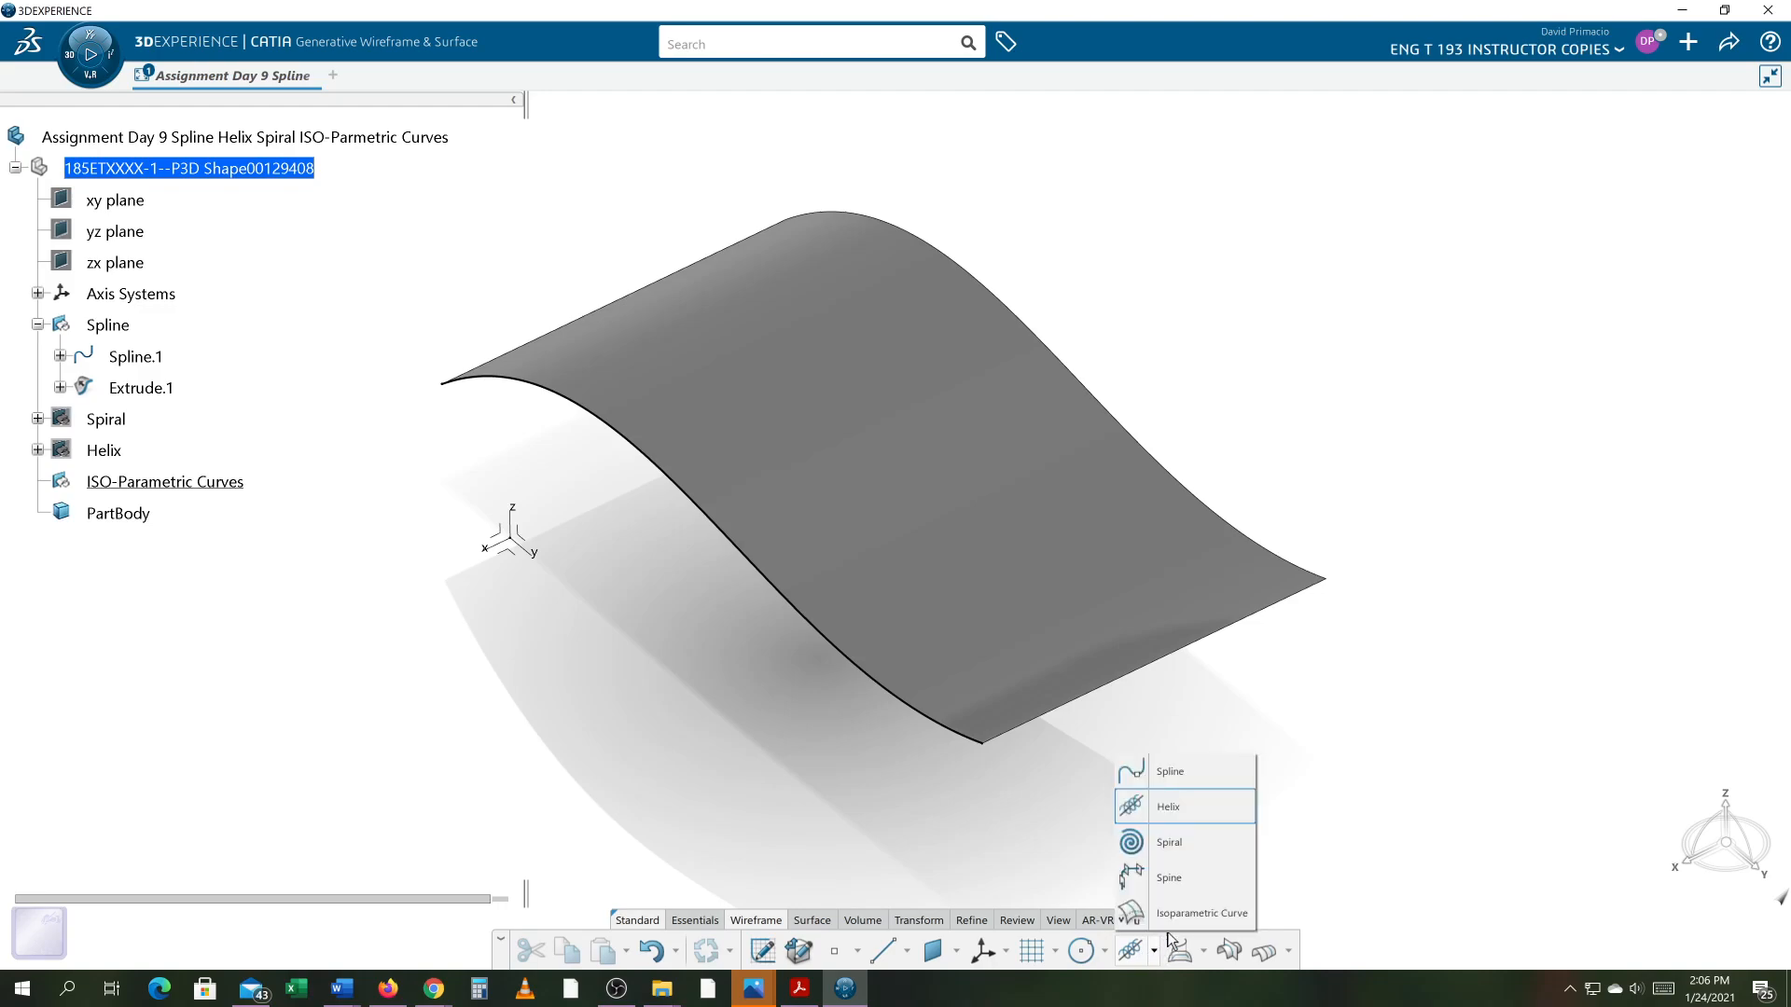
pyautogui.click(1177, 916)
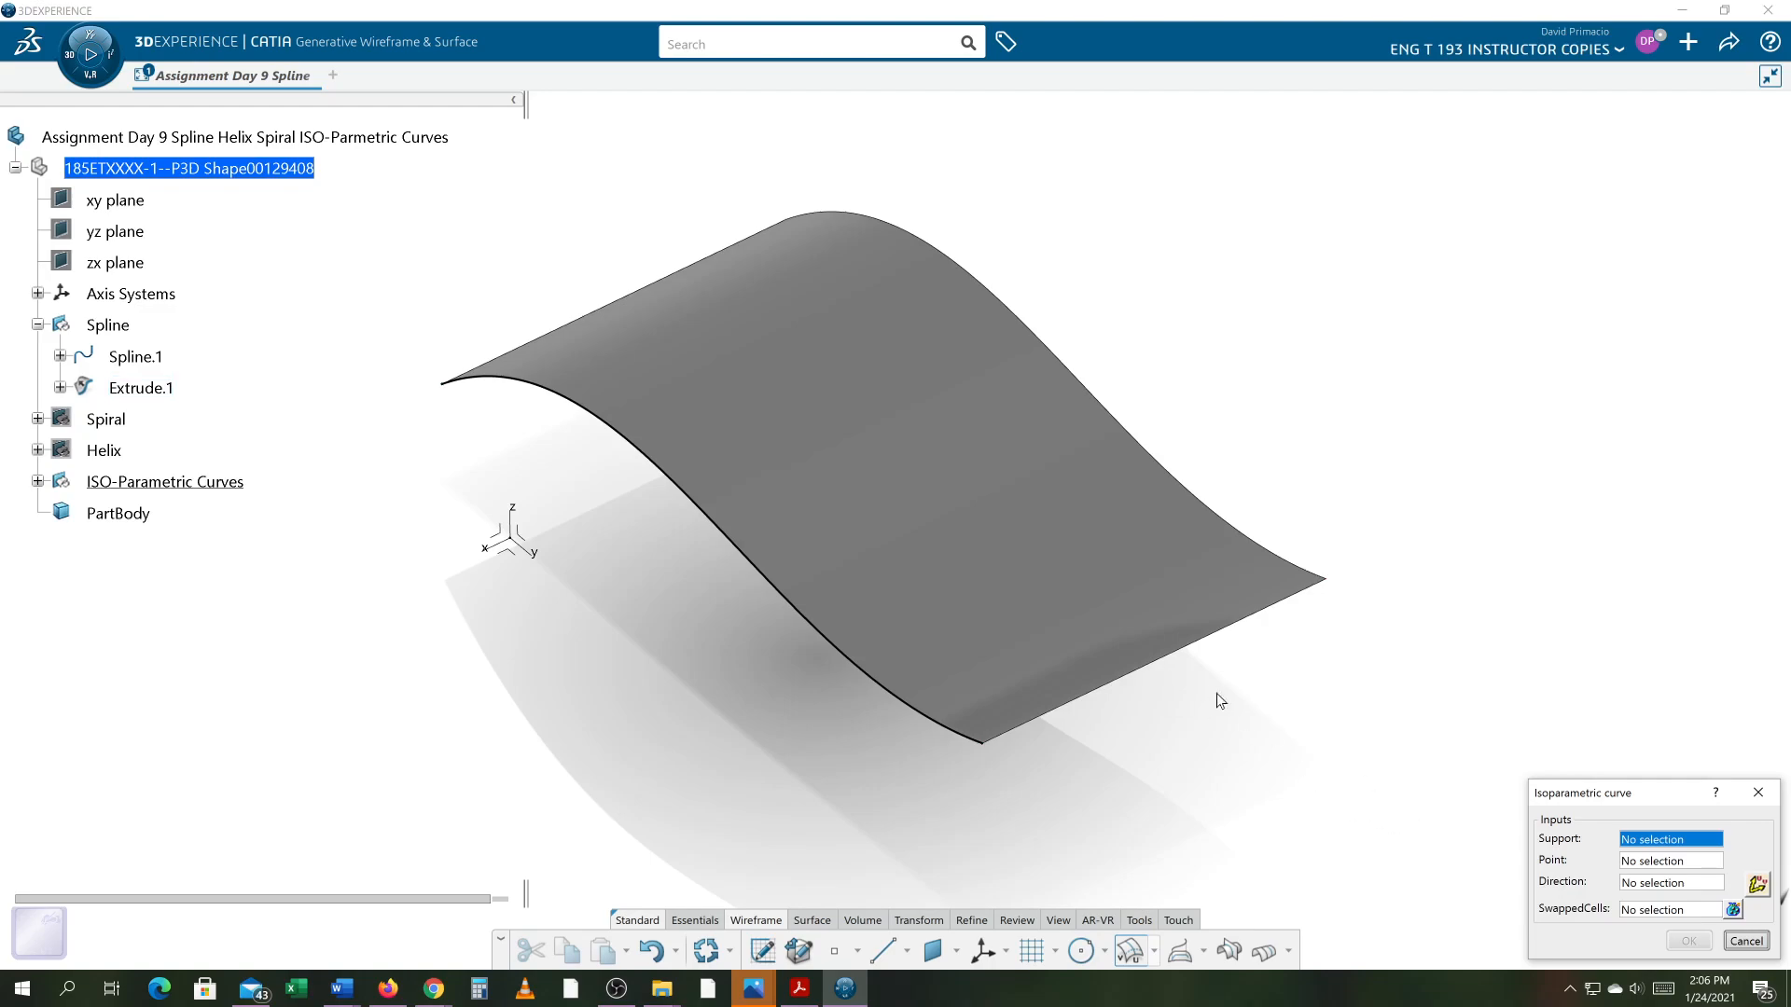
pyautogui.click(1107, 615)
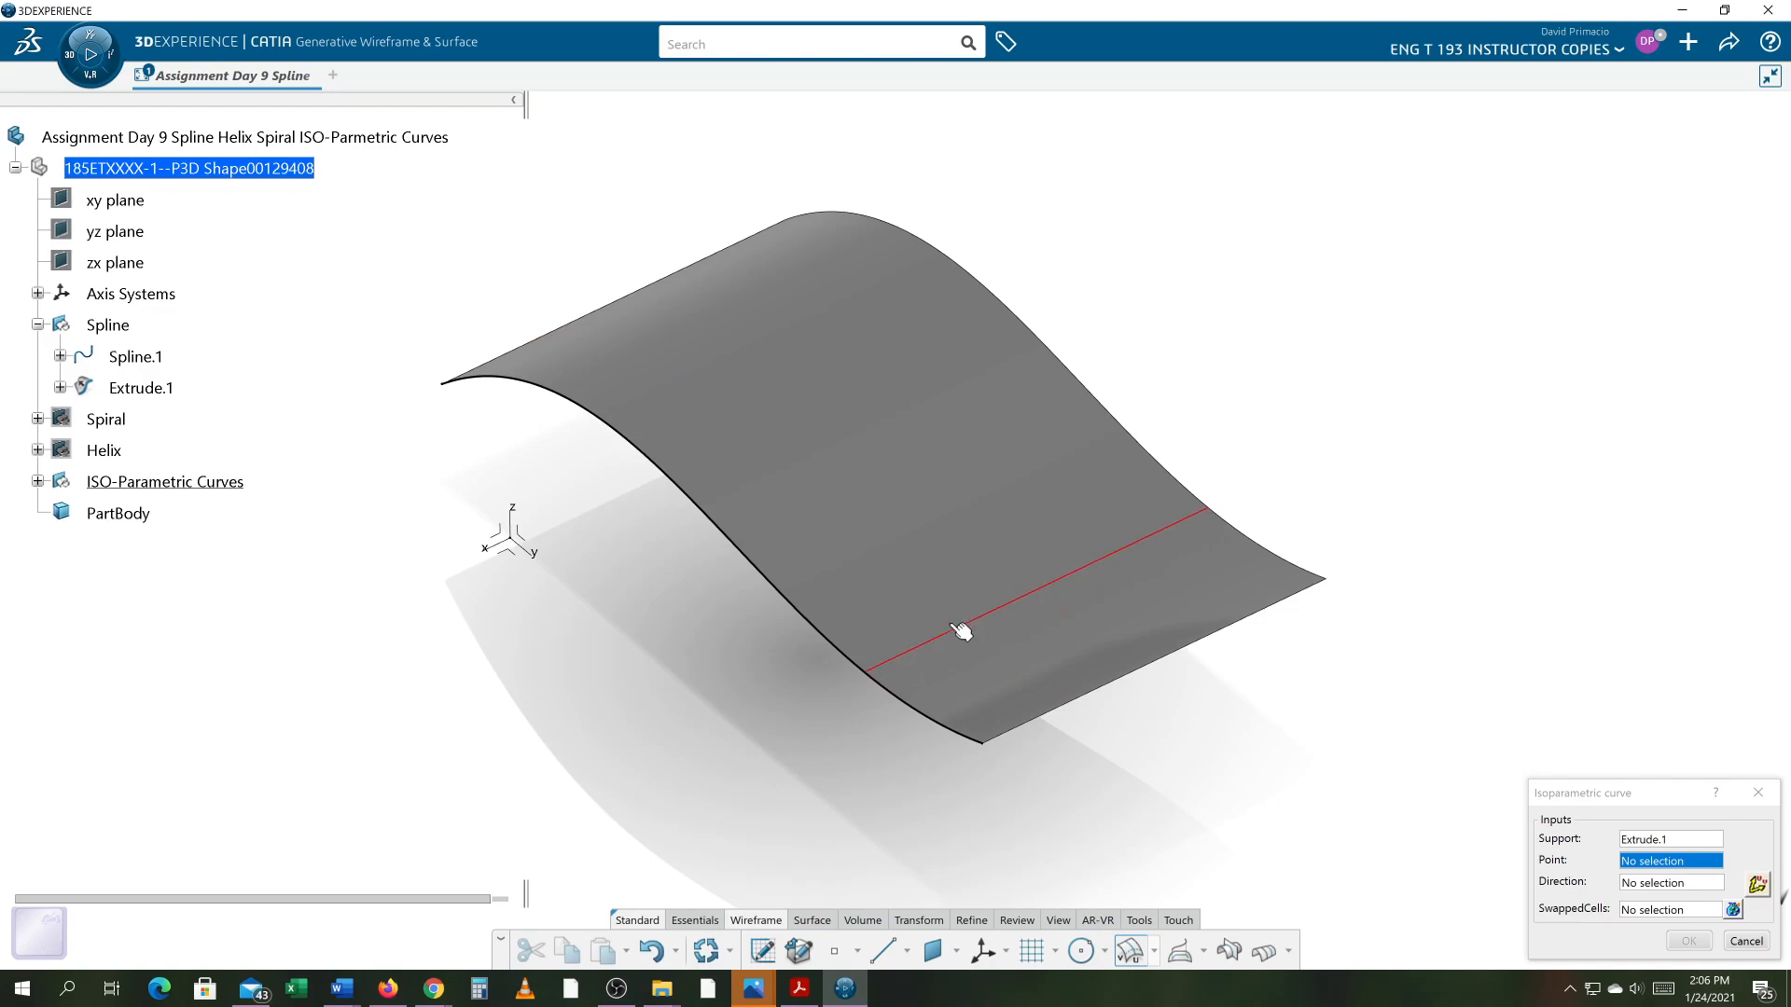
pyautogui.click(953, 625)
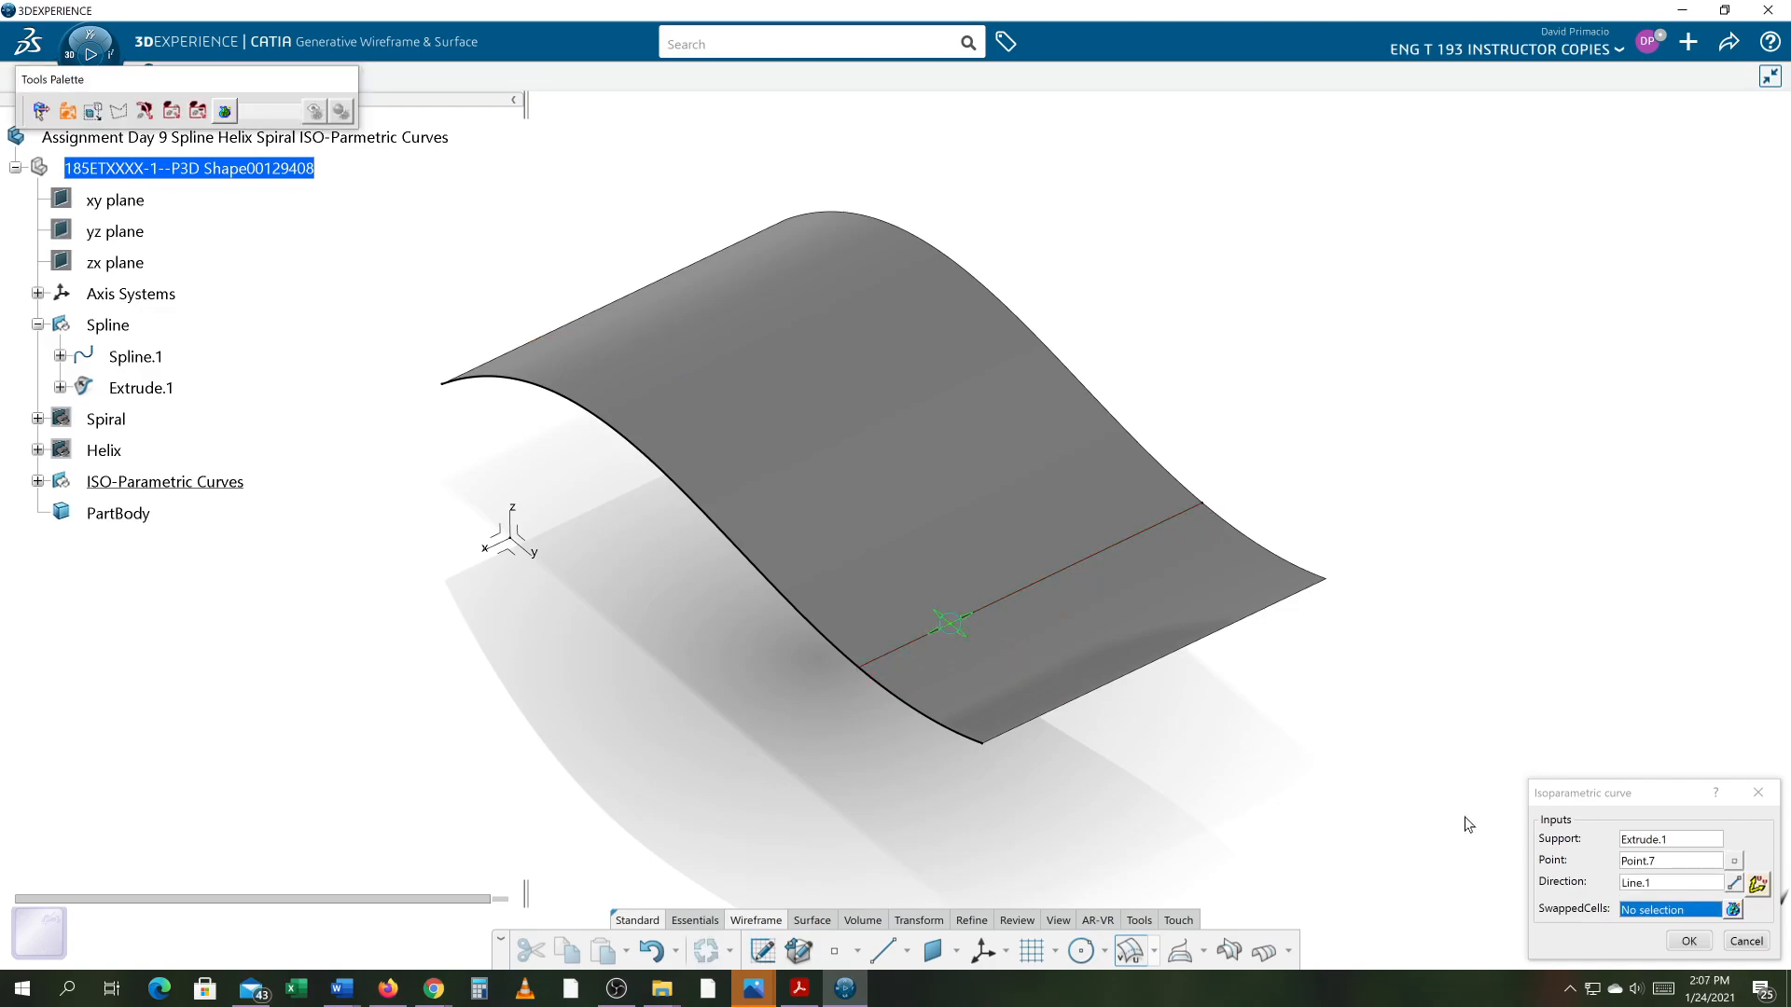
pyautogui.click(1688, 940)
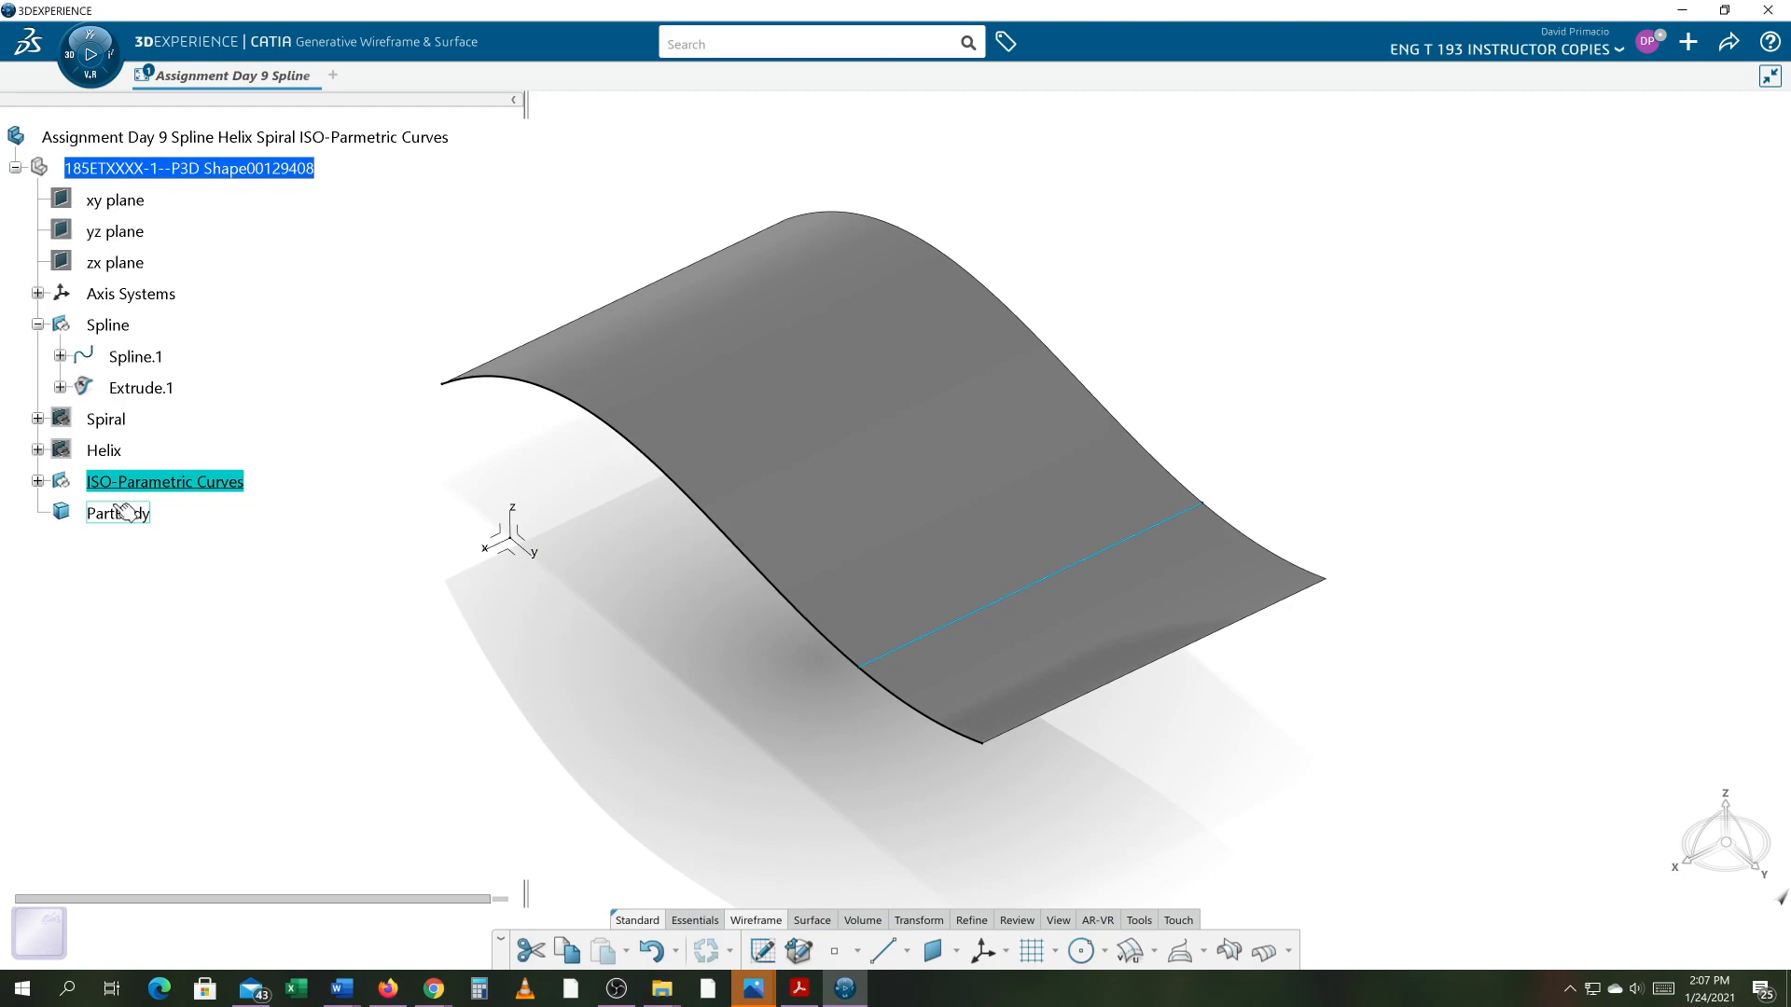
pyautogui.click(37, 482)
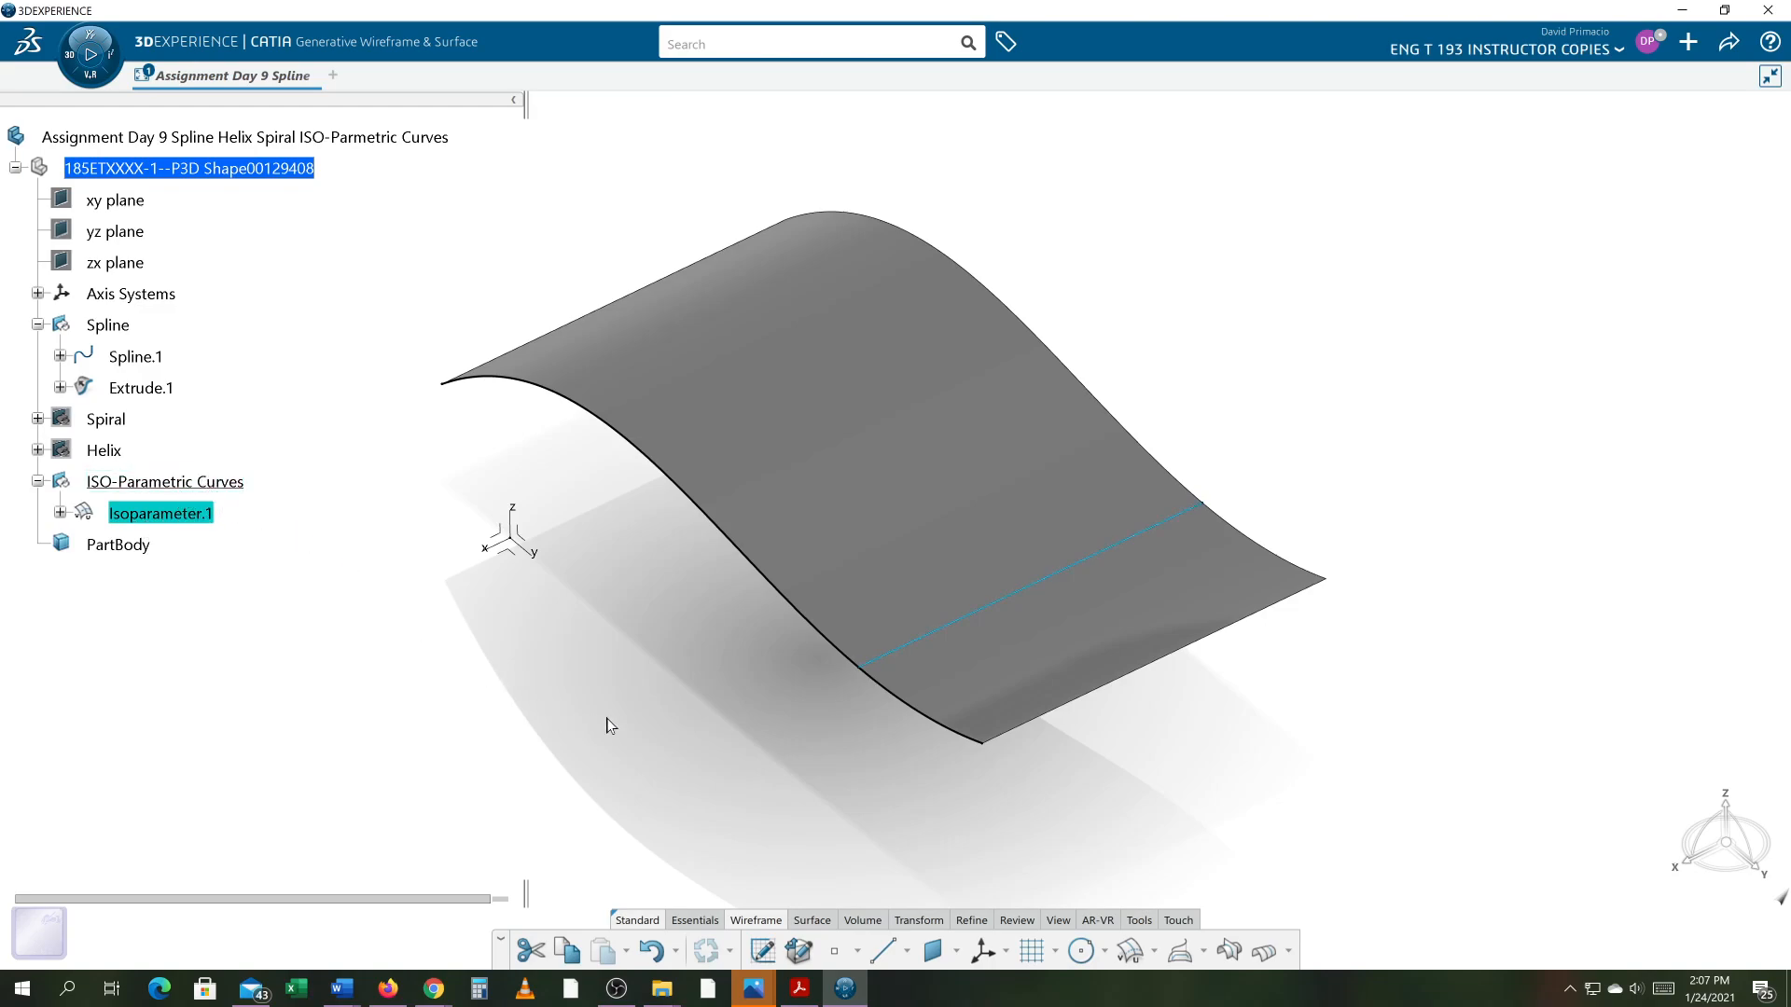
# - Create a second isoparametric curve on Extrude.1 that follows the spline profile, with its point moved close to the spline edge
pyautogui.moveTo(694, 678); pyautogui.dragTo(702, 693, button='middle')
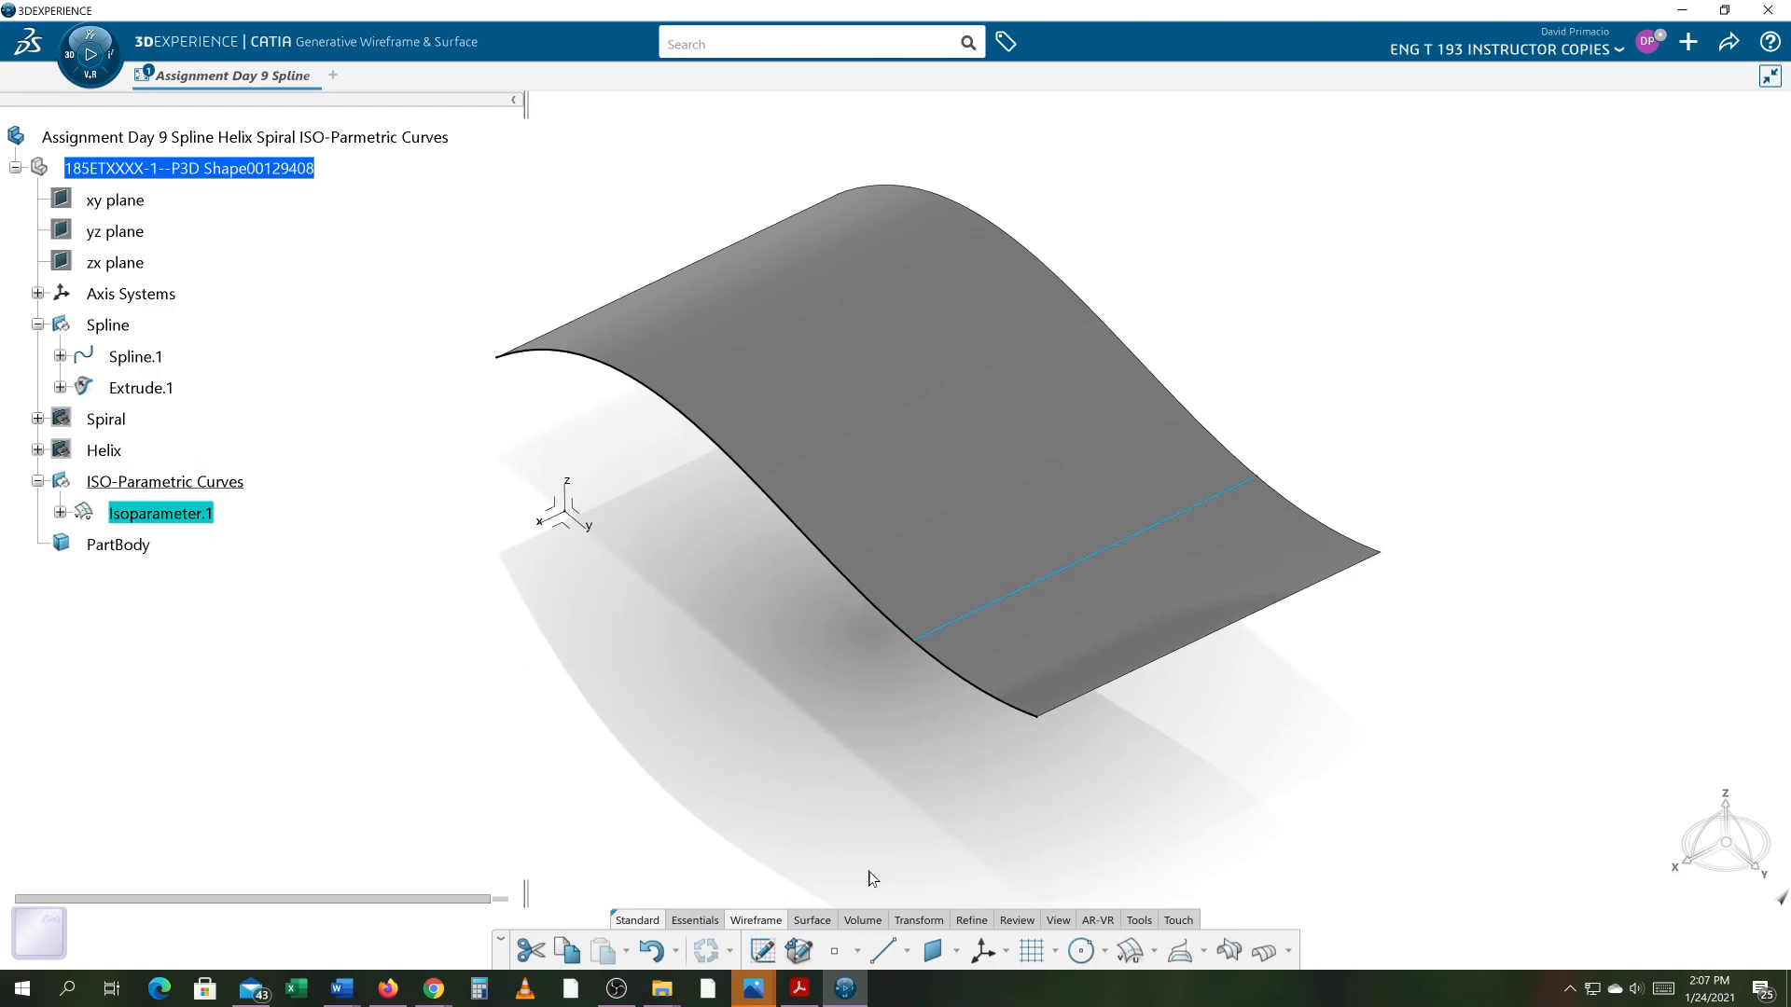
pyautogui.click(1130, 951)
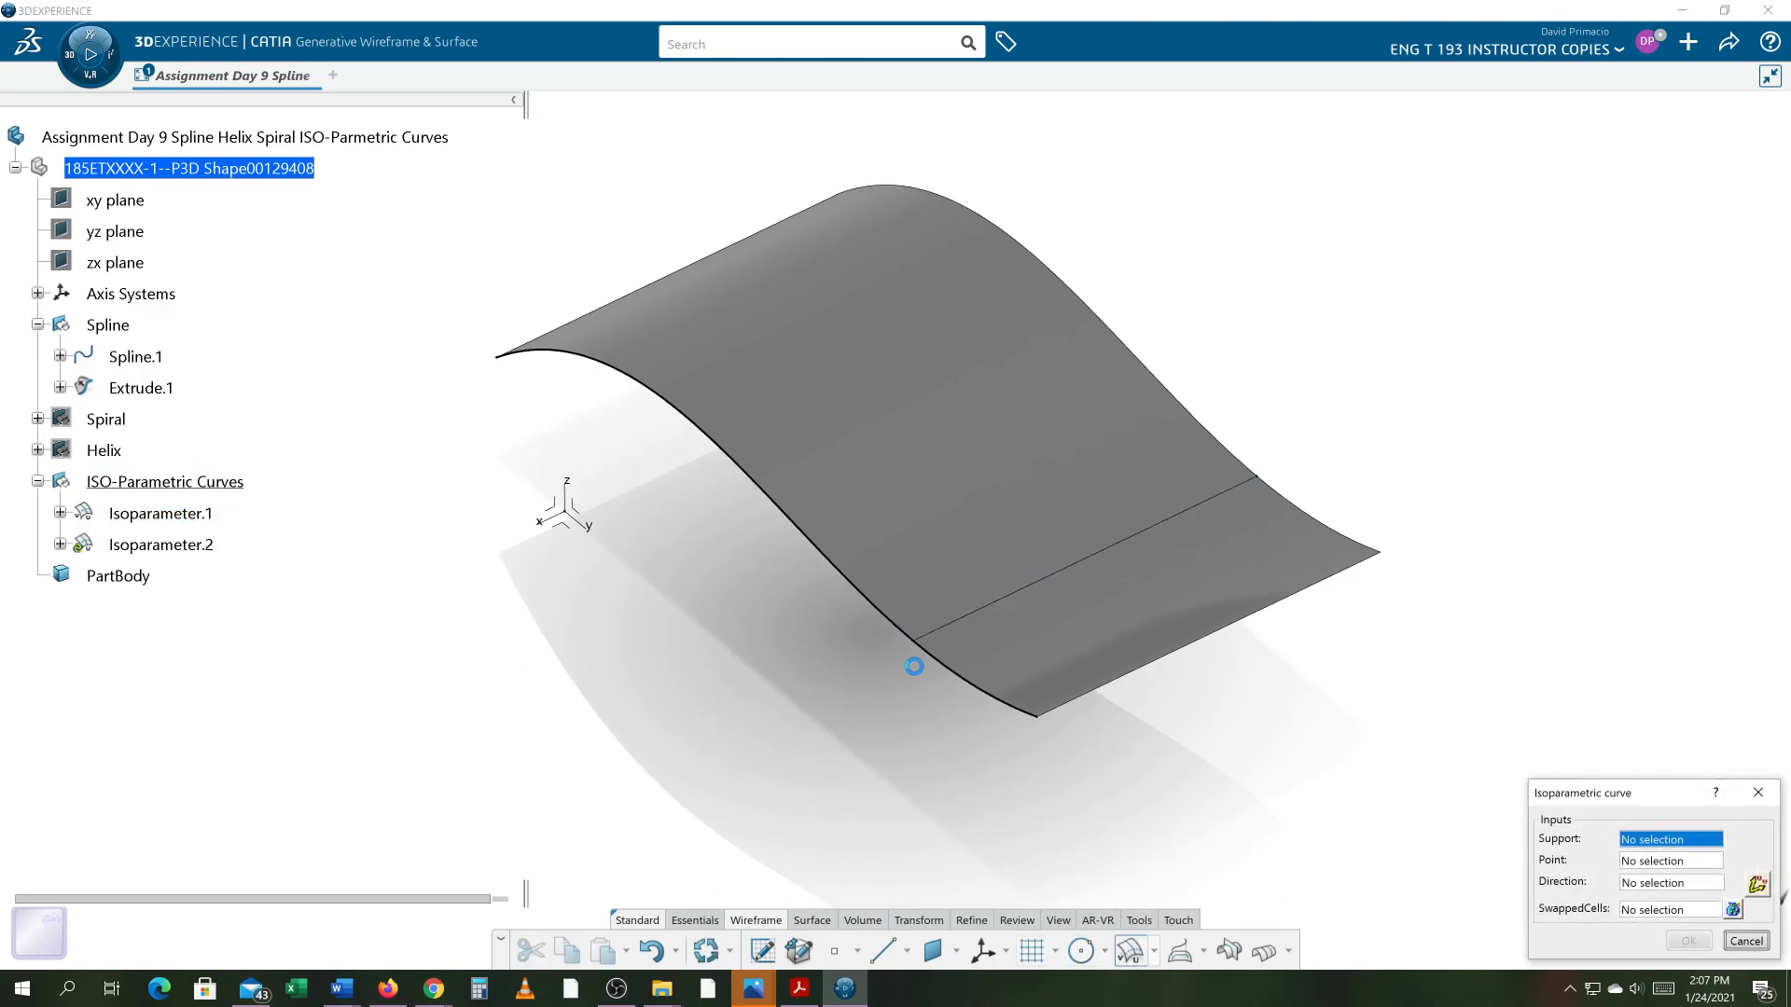
pyautogui.click(893, 521)
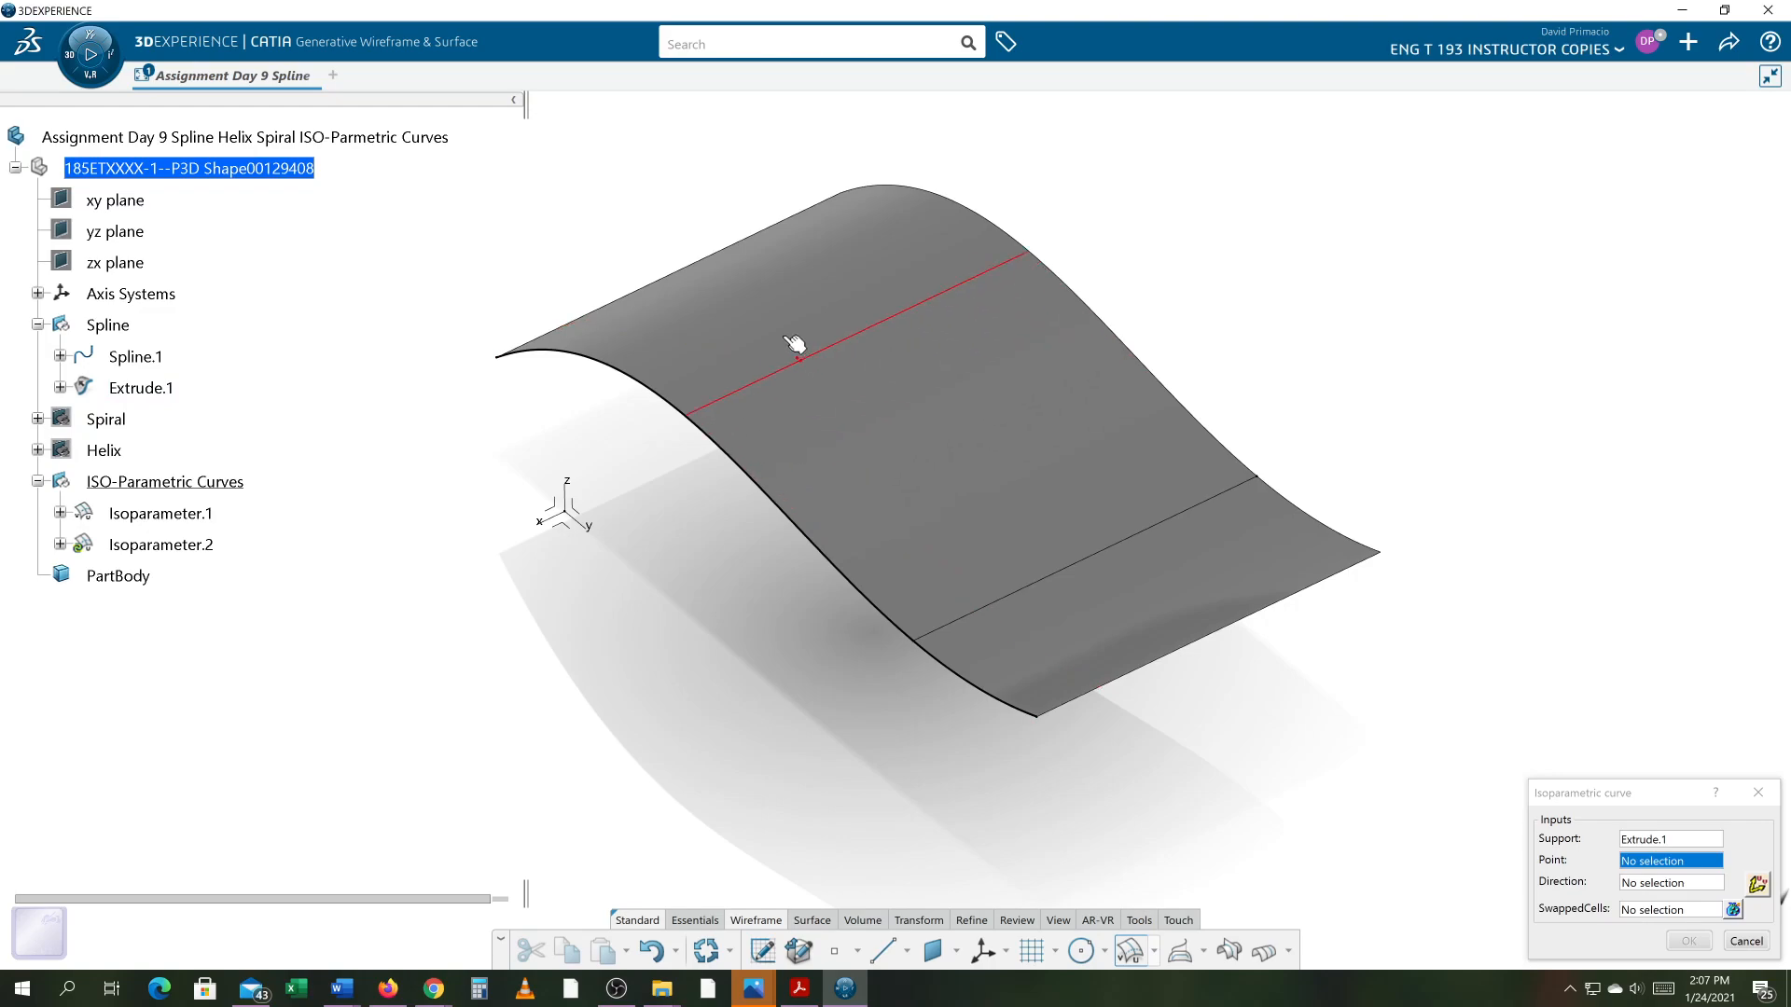
pyautogui.click(774, 329)
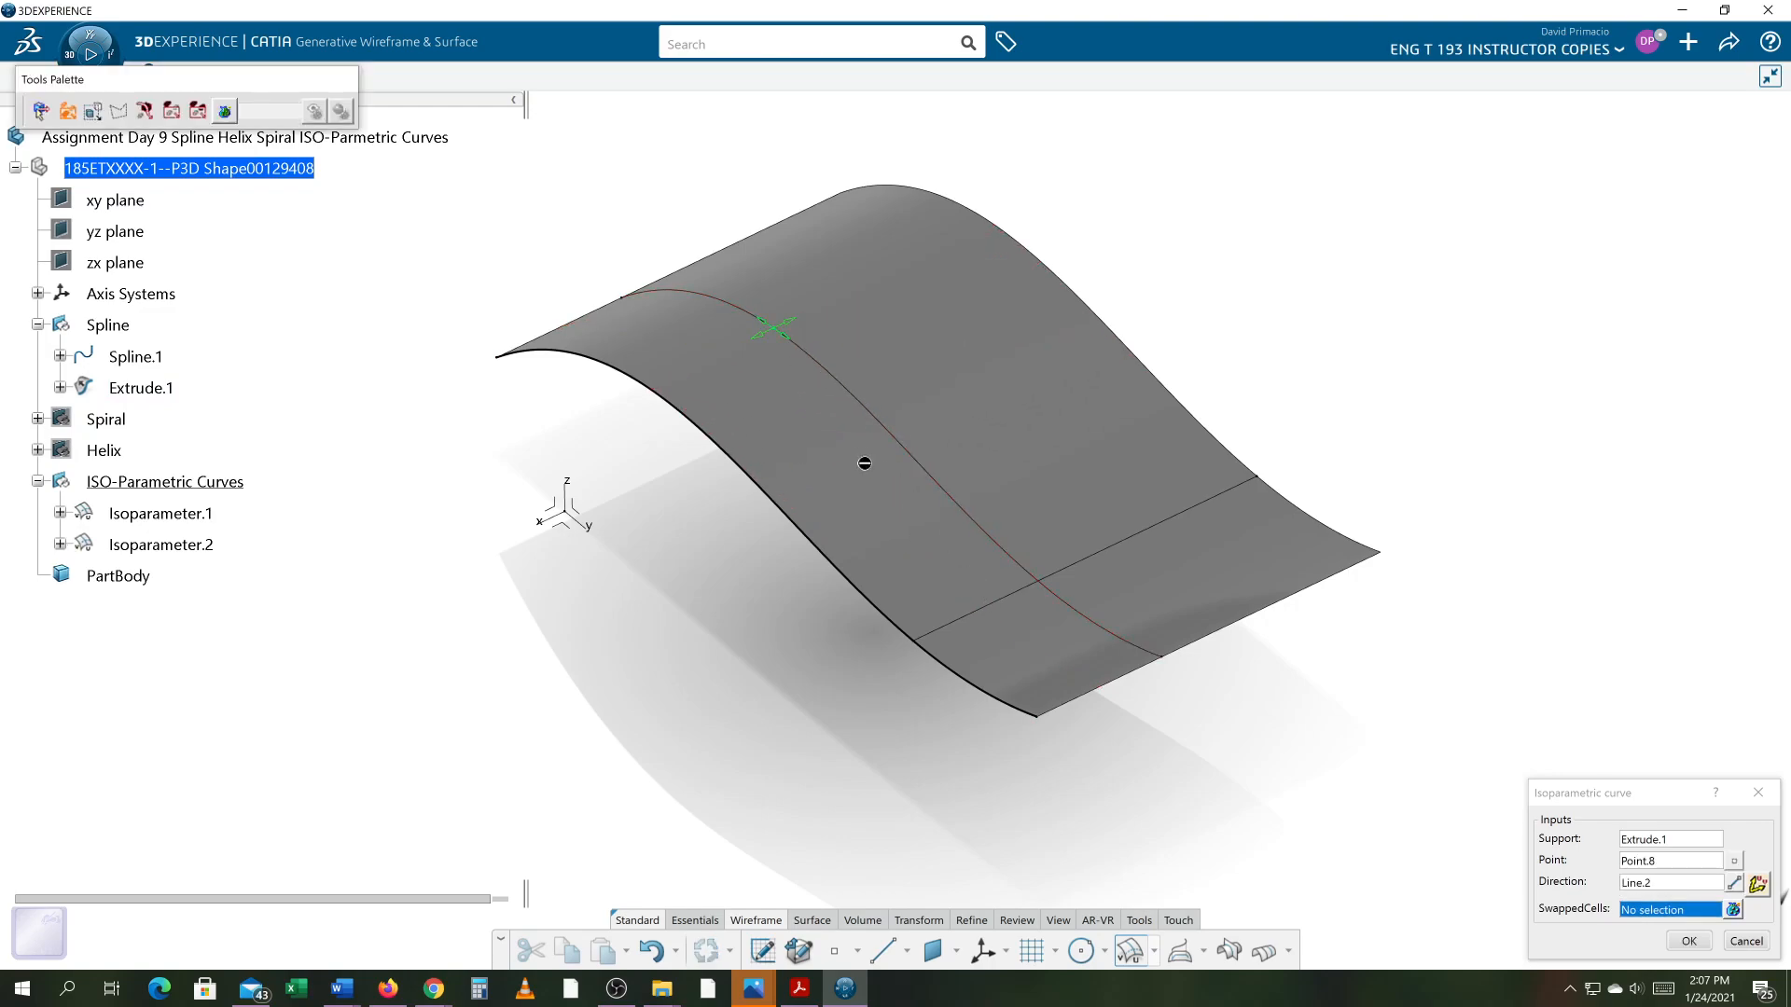
pyautogui.moveTo(774, 338); pyautogui.dragTo(699, 373)
pyautogui.click(1686, 940)
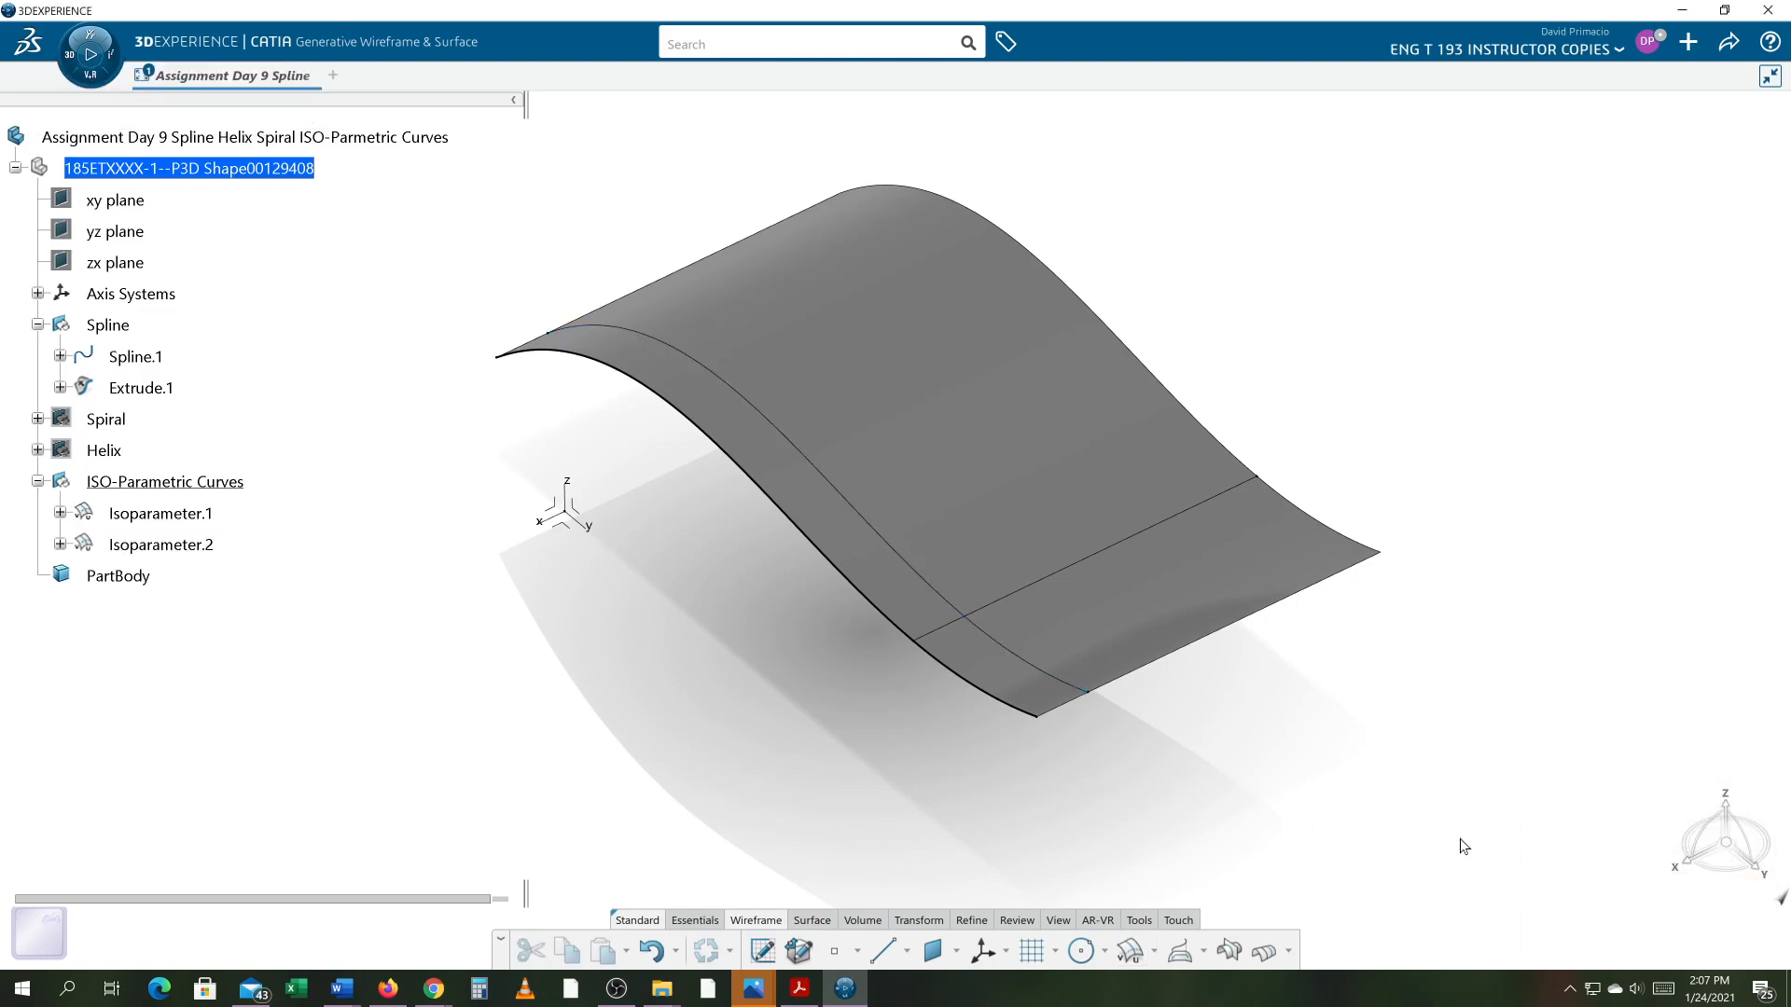
# - Start a third isoparametric curve supported on Extrude.1 and begin creating a new point for it
pyautogui.moveTo(1263, 777); pyautogui.dragTo(1106, 833, button='middle')
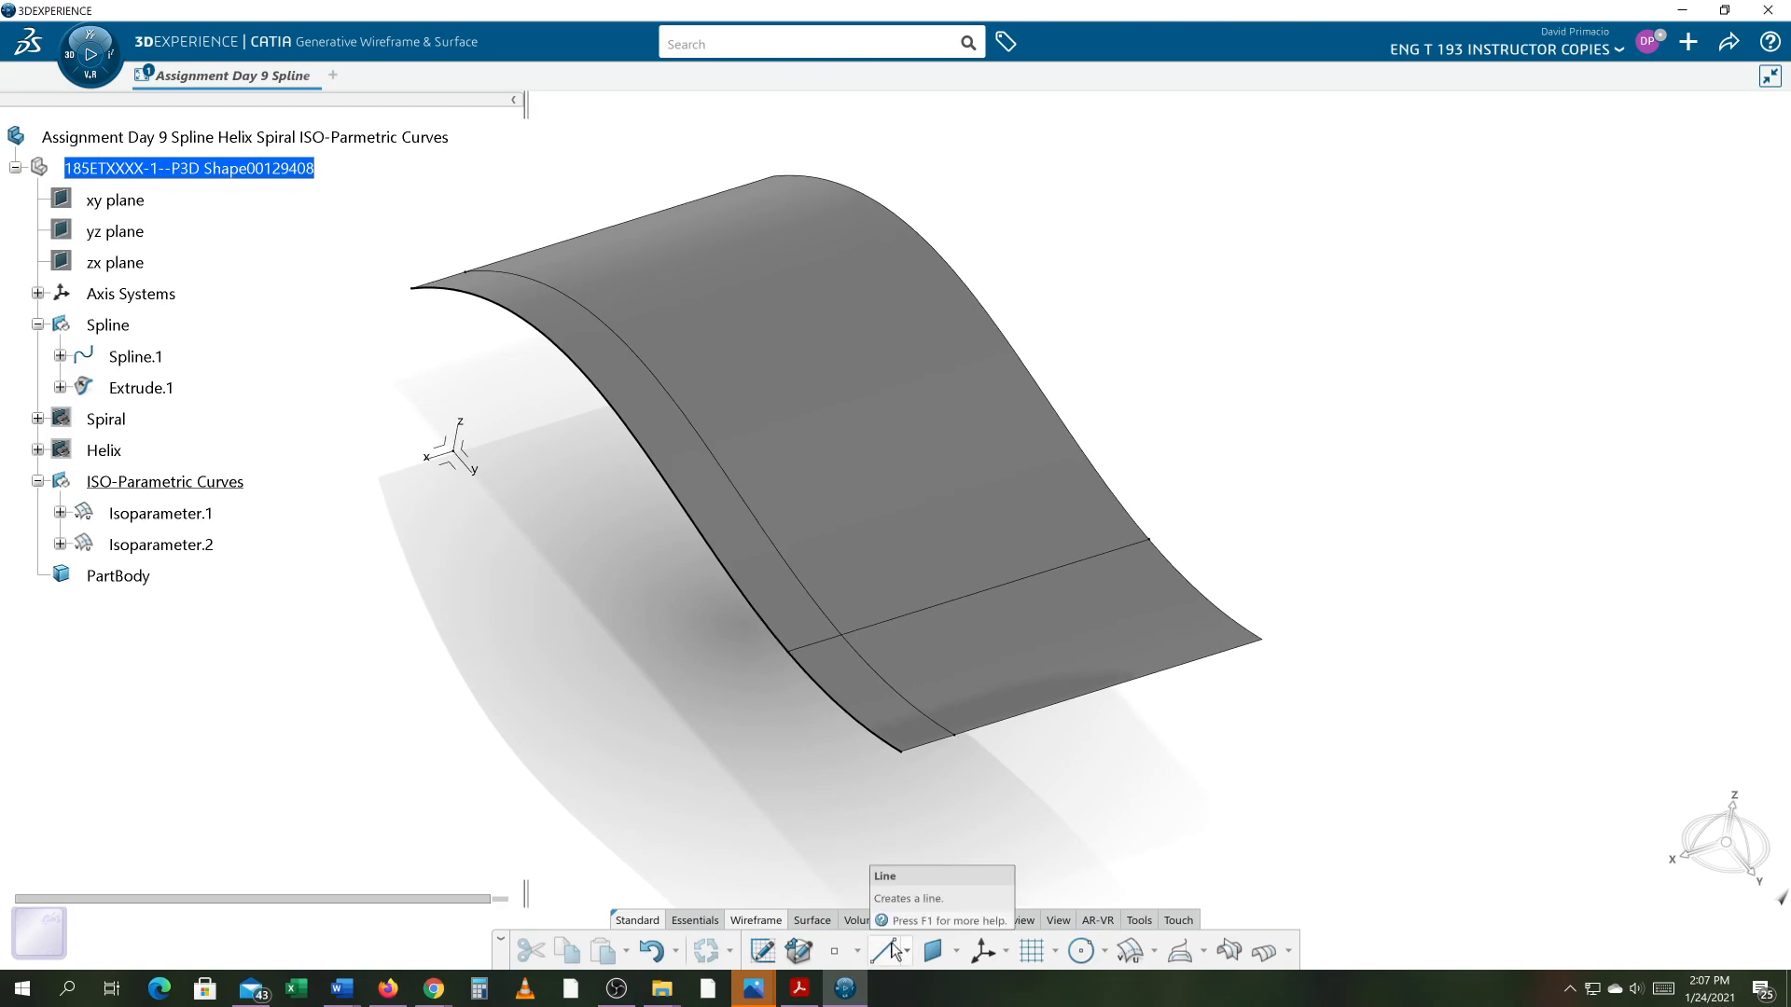
pyautogui.click(1134, 959)
pyautogui.click(1087, 607)
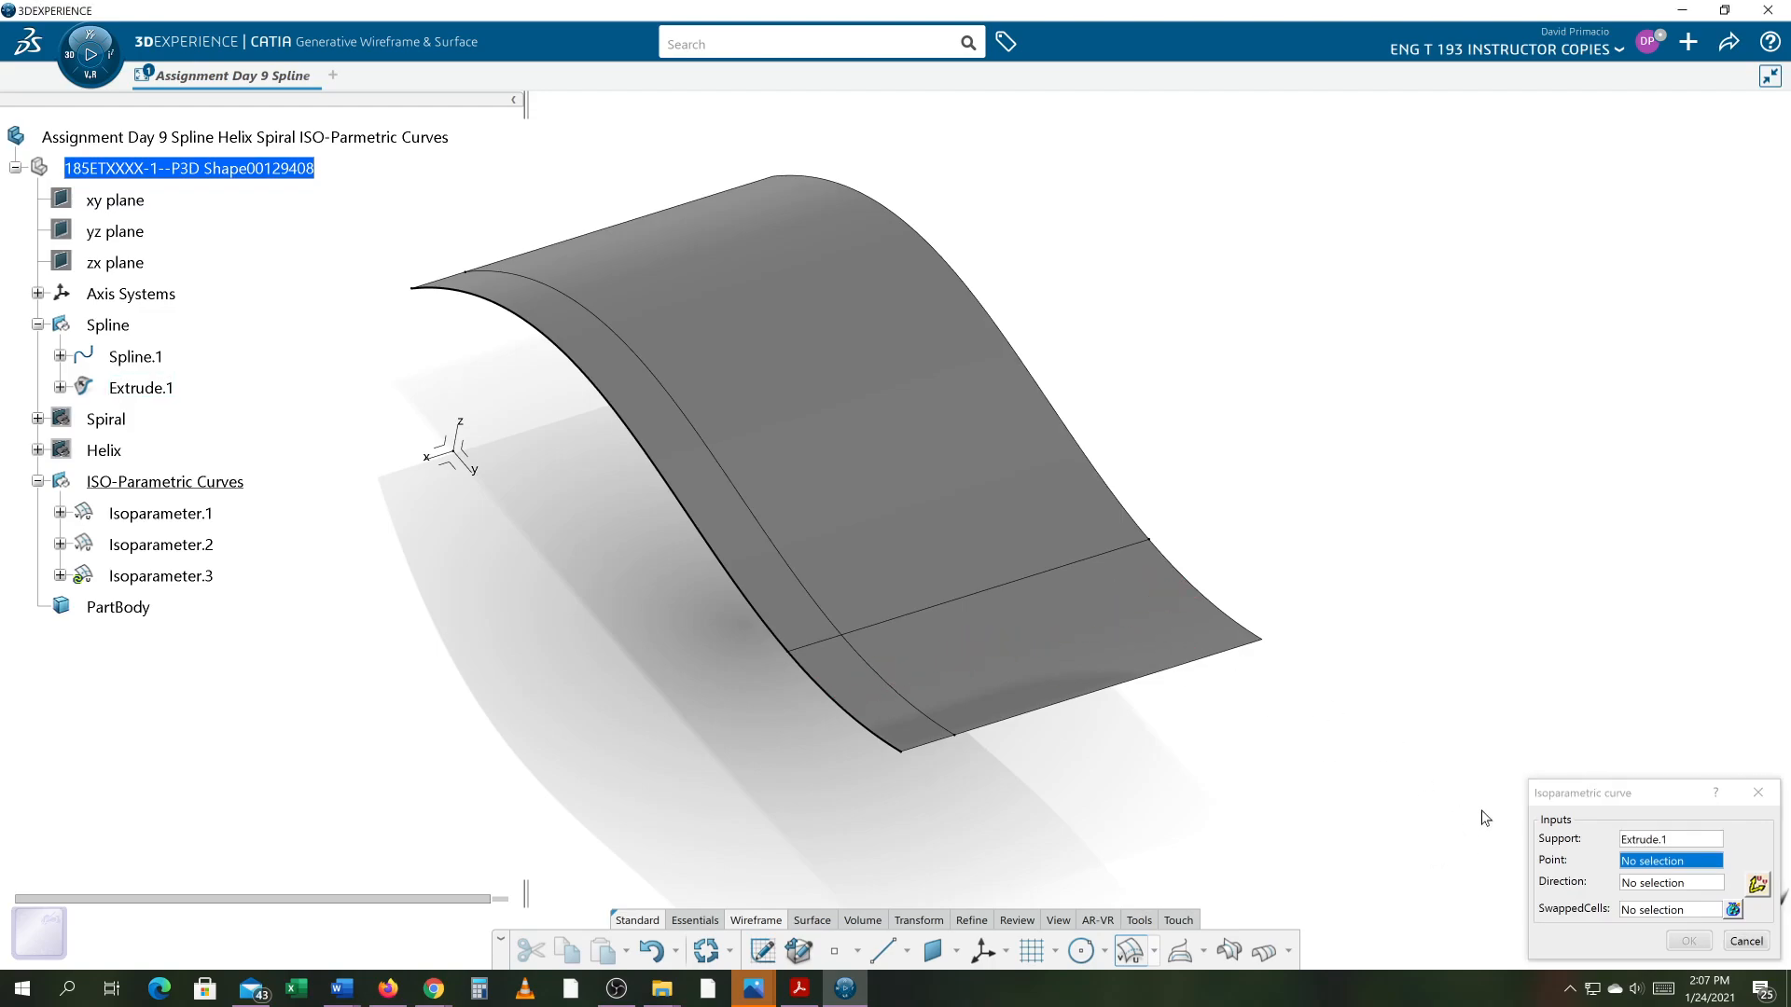
pyautogui.rightClick(1637, 864)
pyautogui.moveTo(1651, 875)
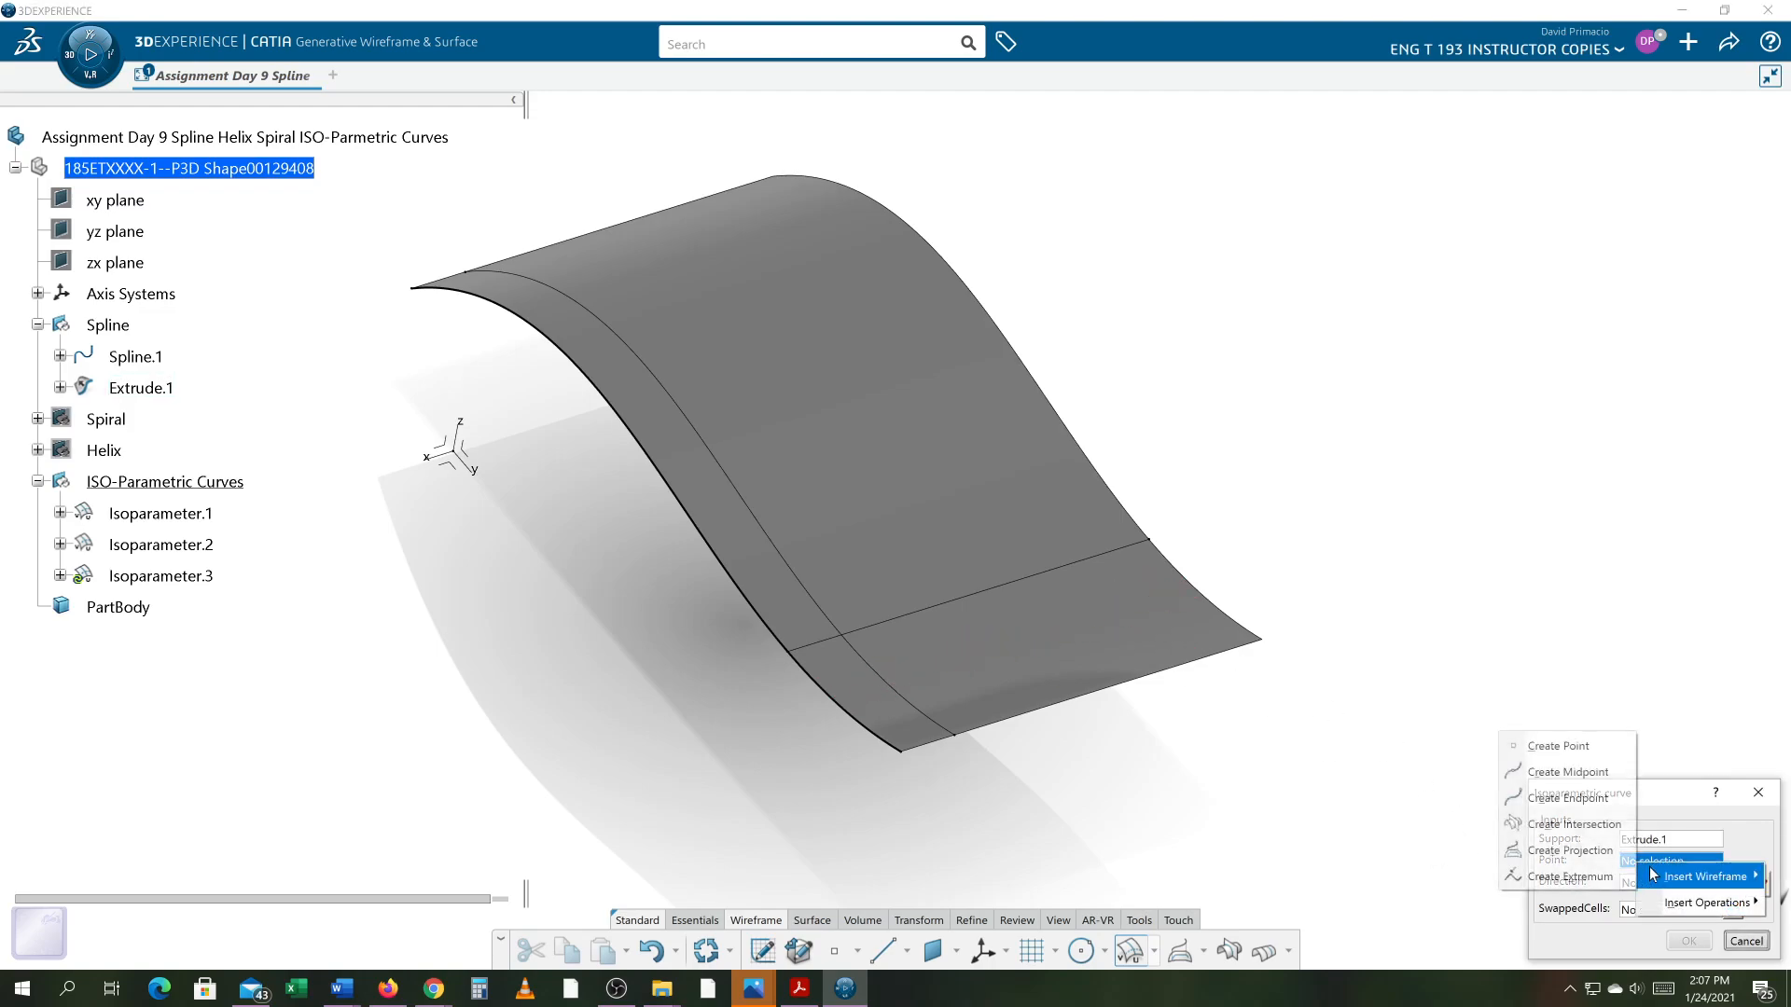
pyautogui.click(1584, 755)
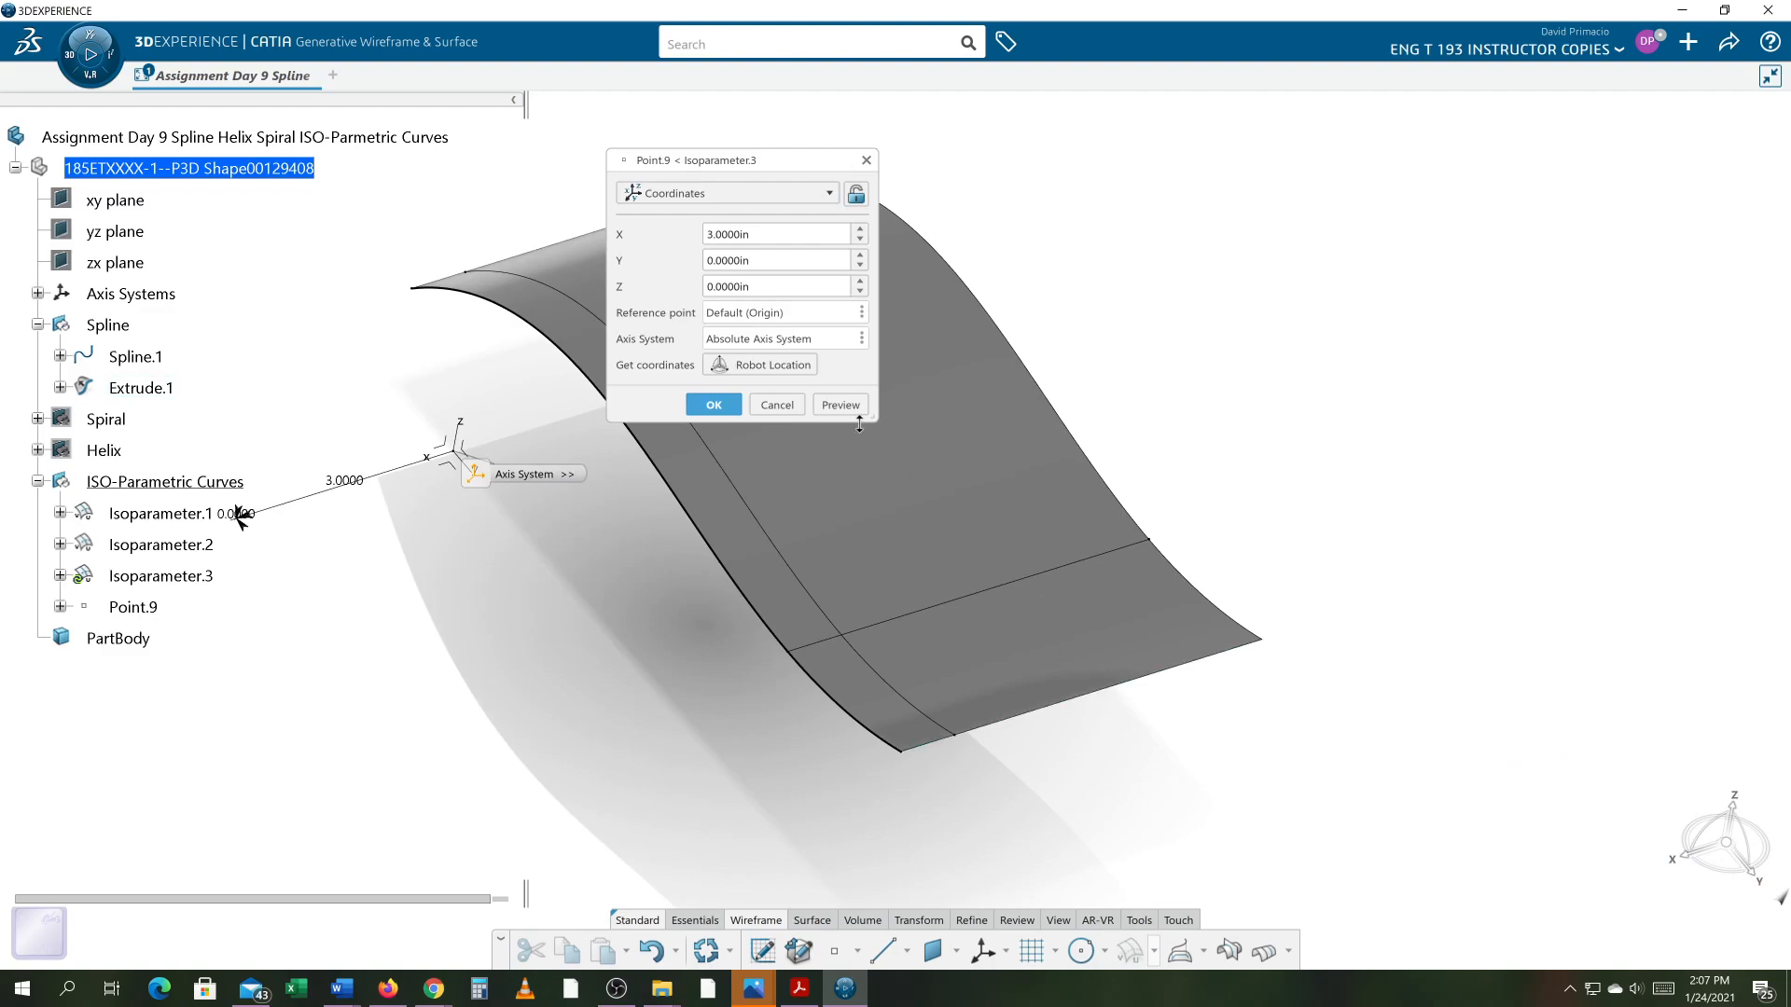
# - Define the point as on curve along the surface's lower straight edge with a length of 3 in
pyautogui.click(737, 193)
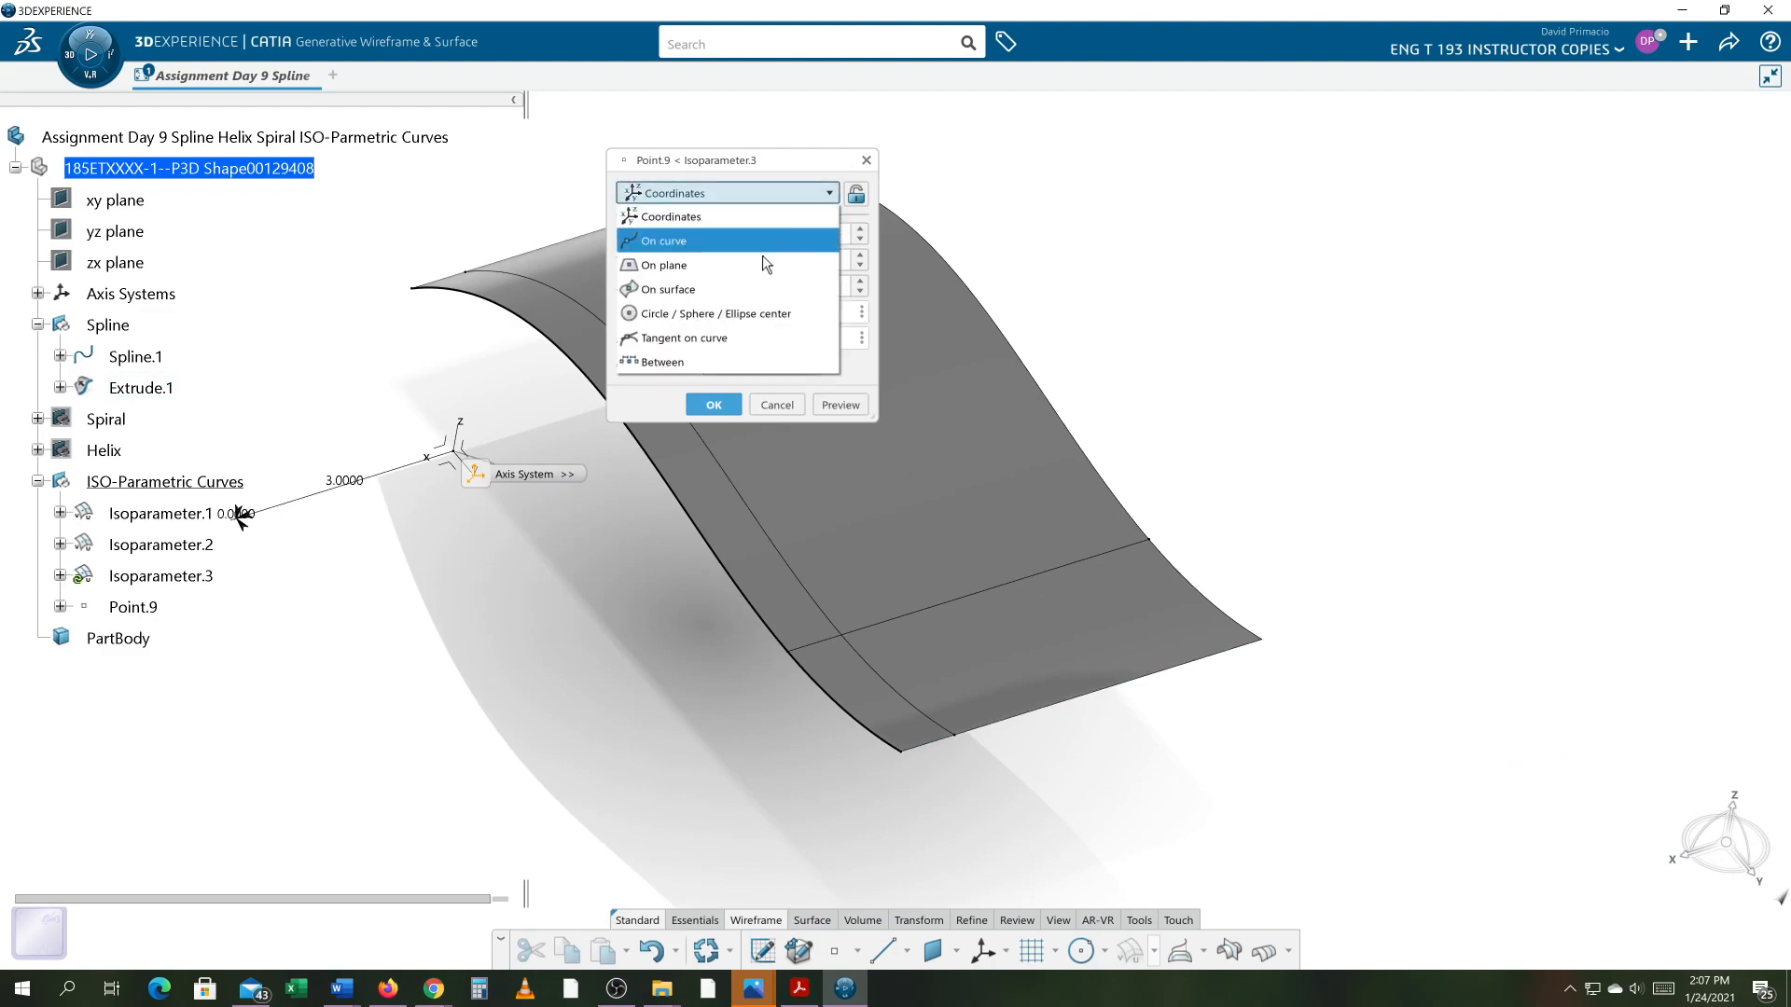
pyautogui.click(718, 243)
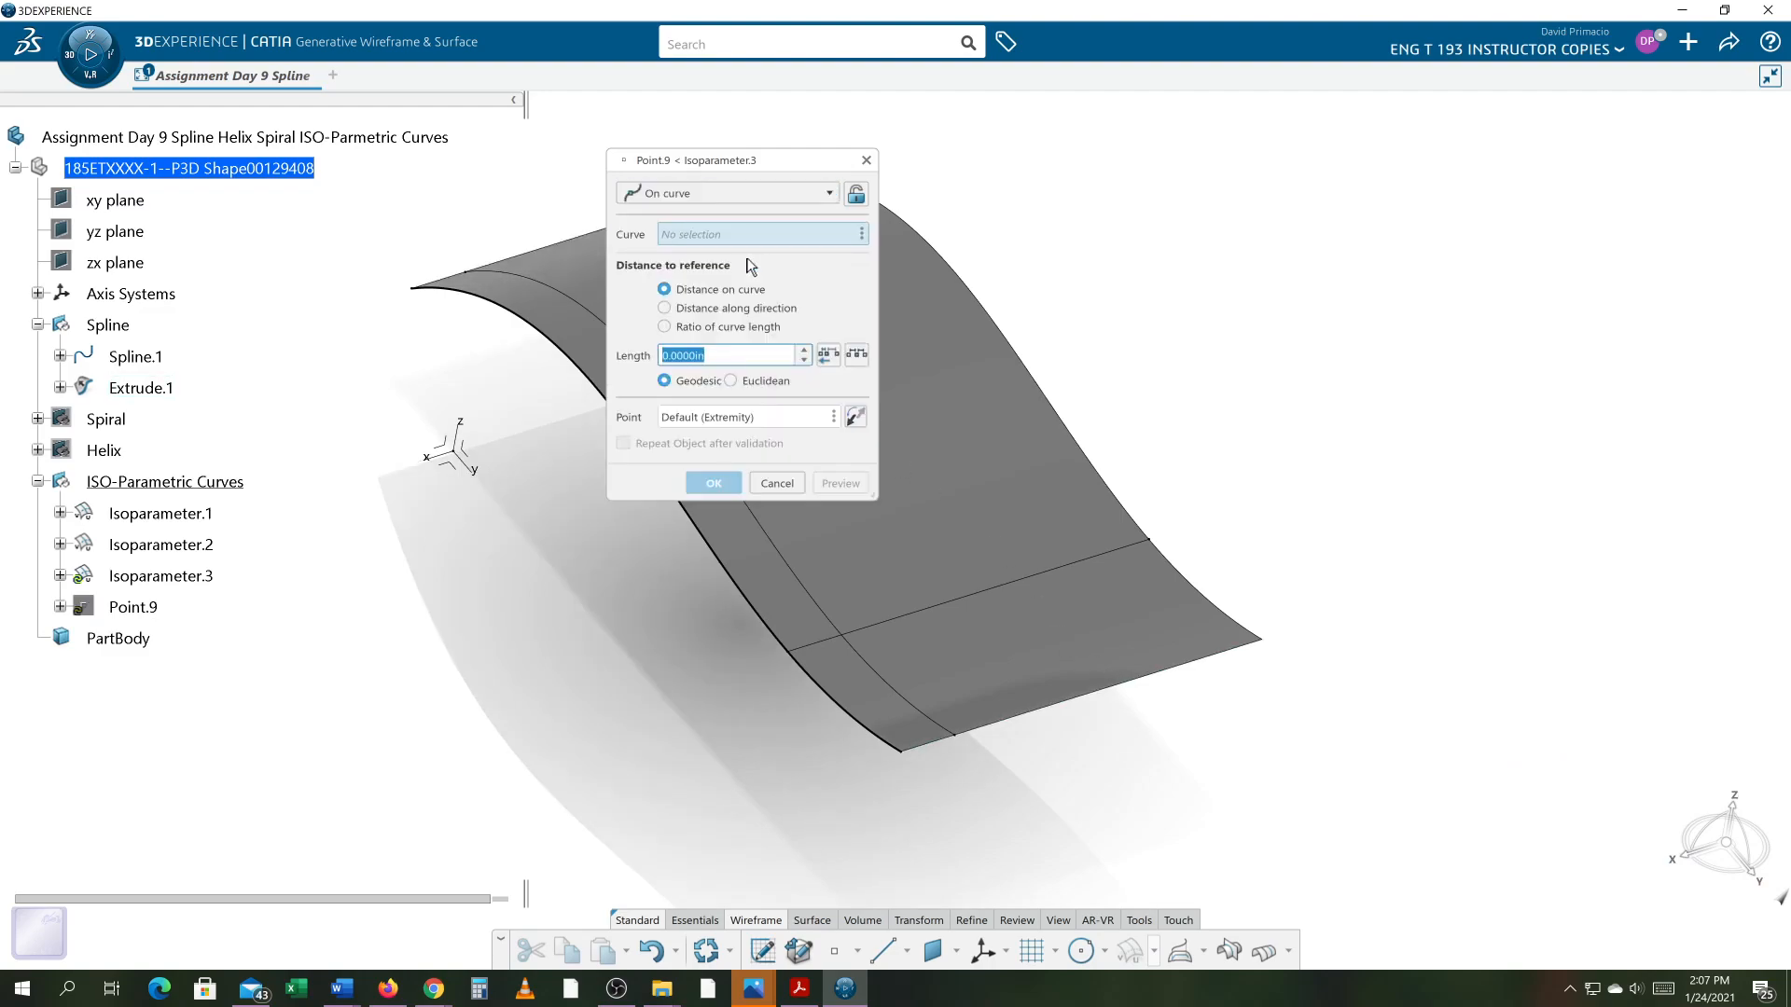
pyautogui.click(1124, 692)
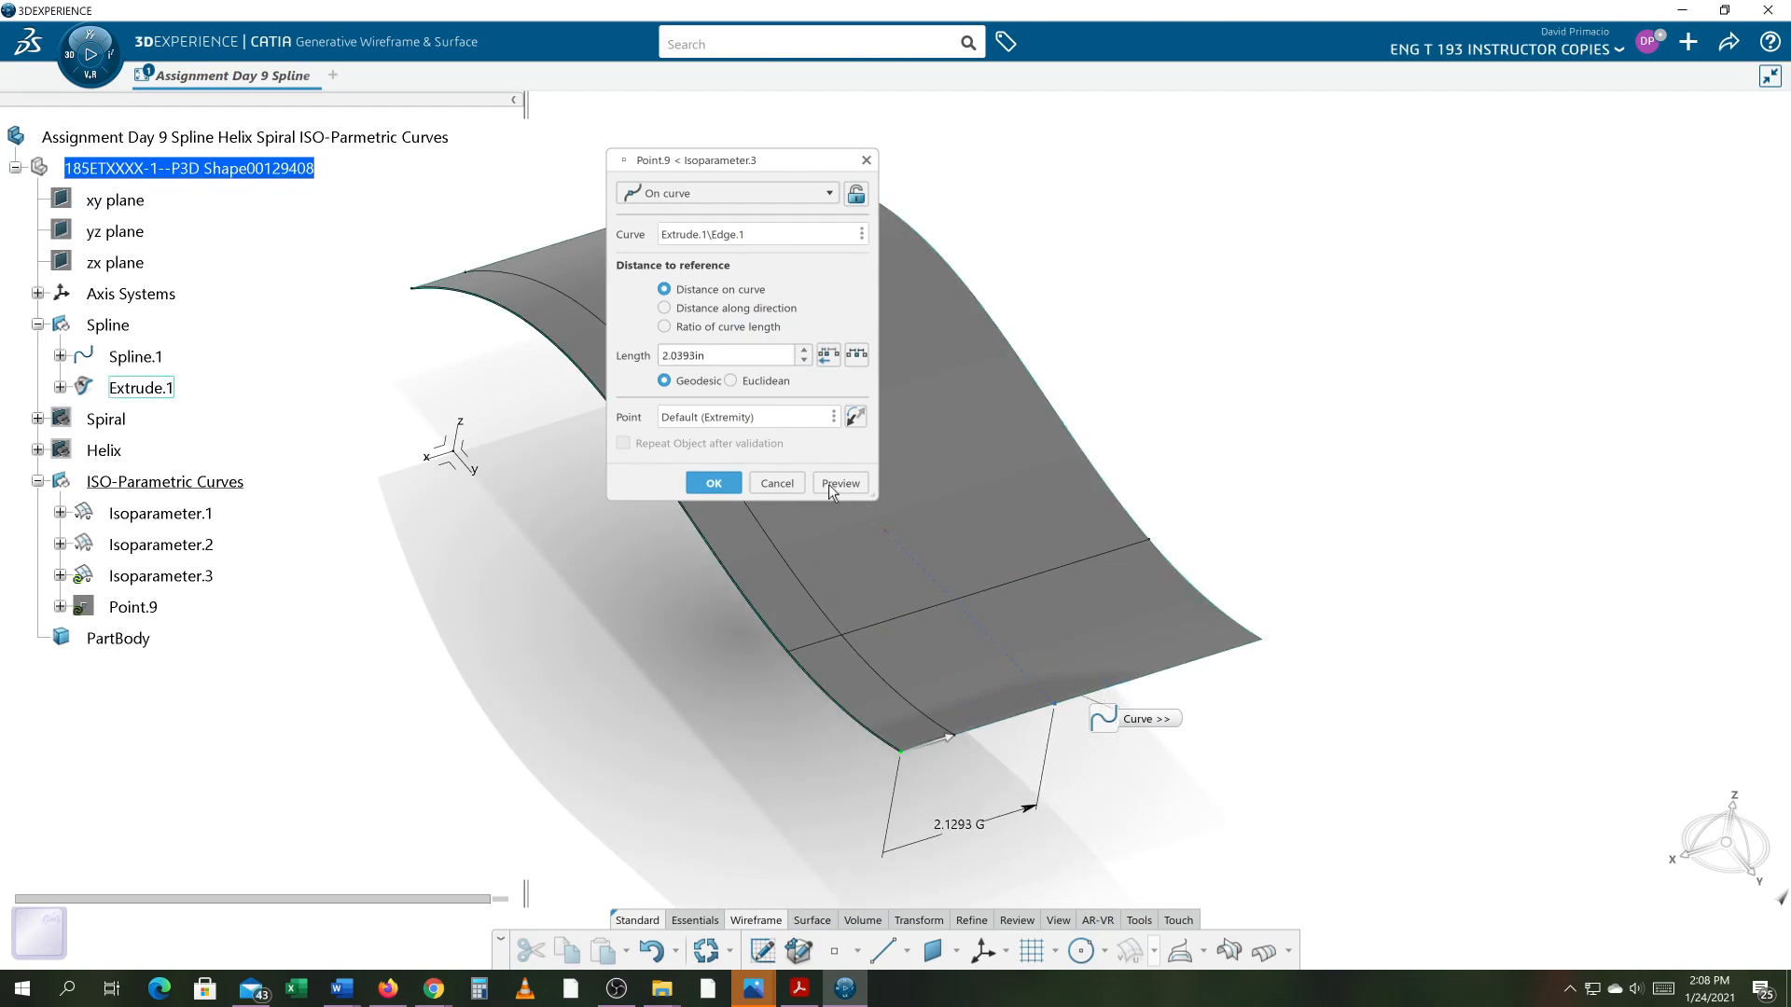
pyautogui.moveTo(724, 355); pyautogui.dragTo(650, 359)
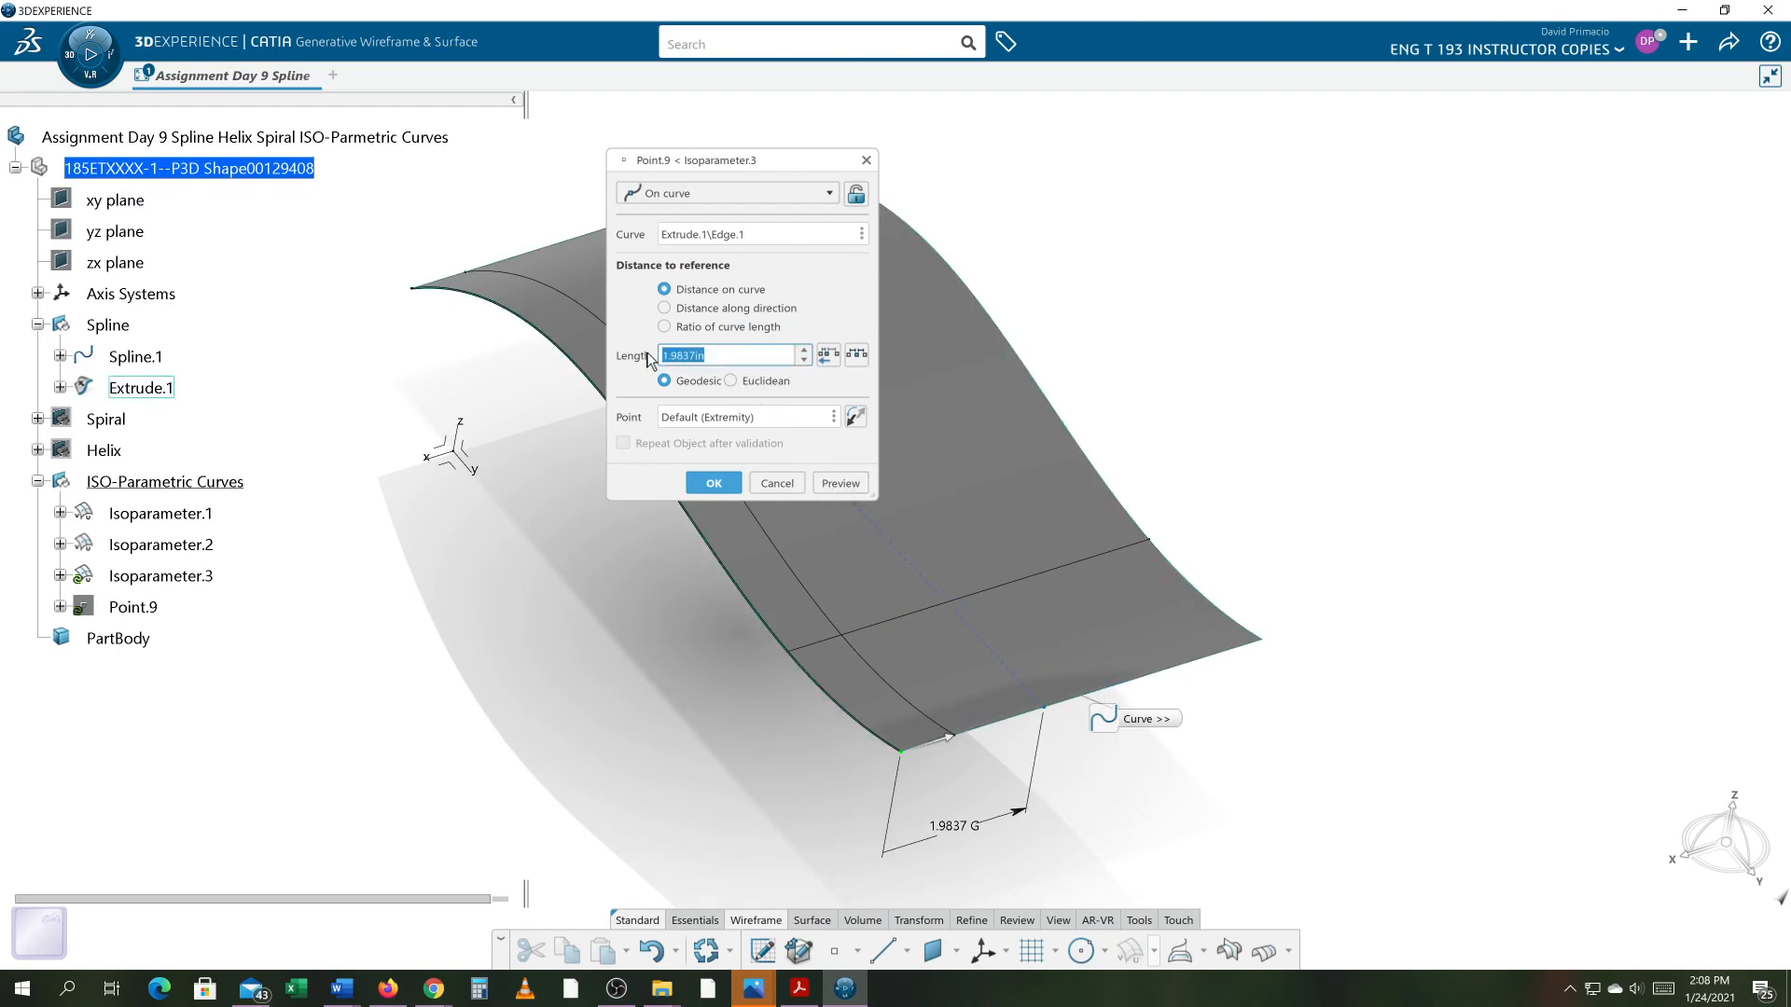
pyautogui.write('3')
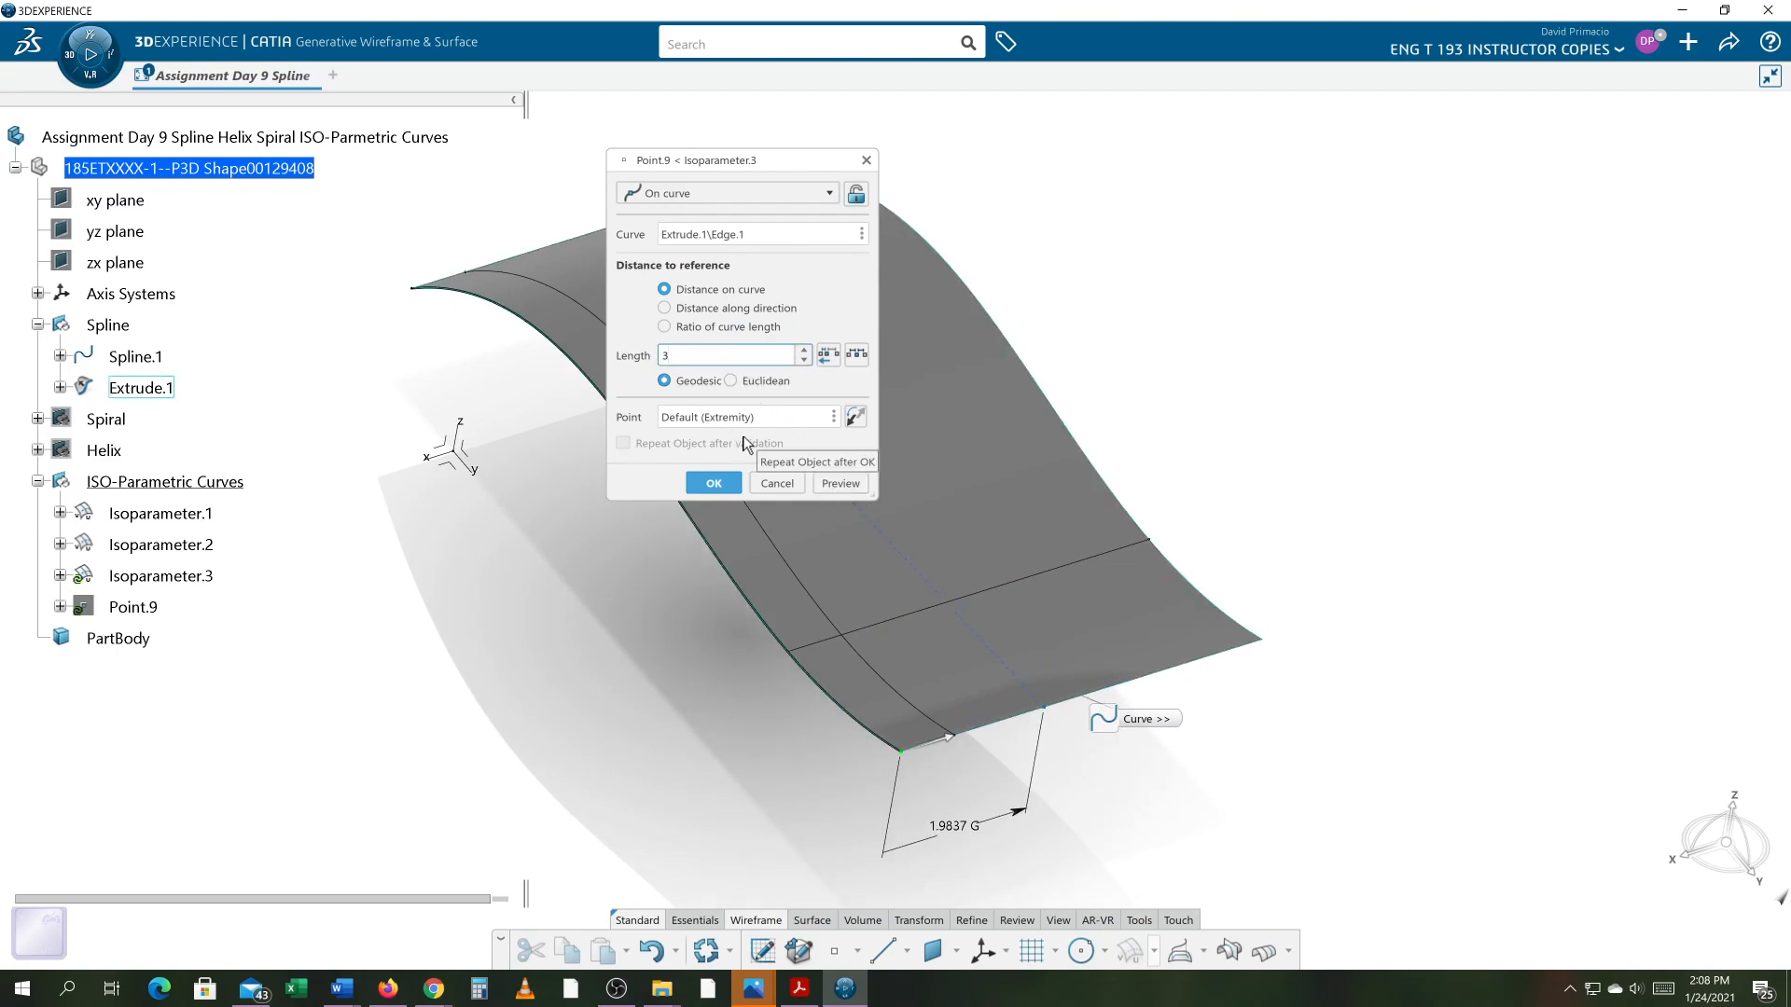
pyautogui.press('Return')
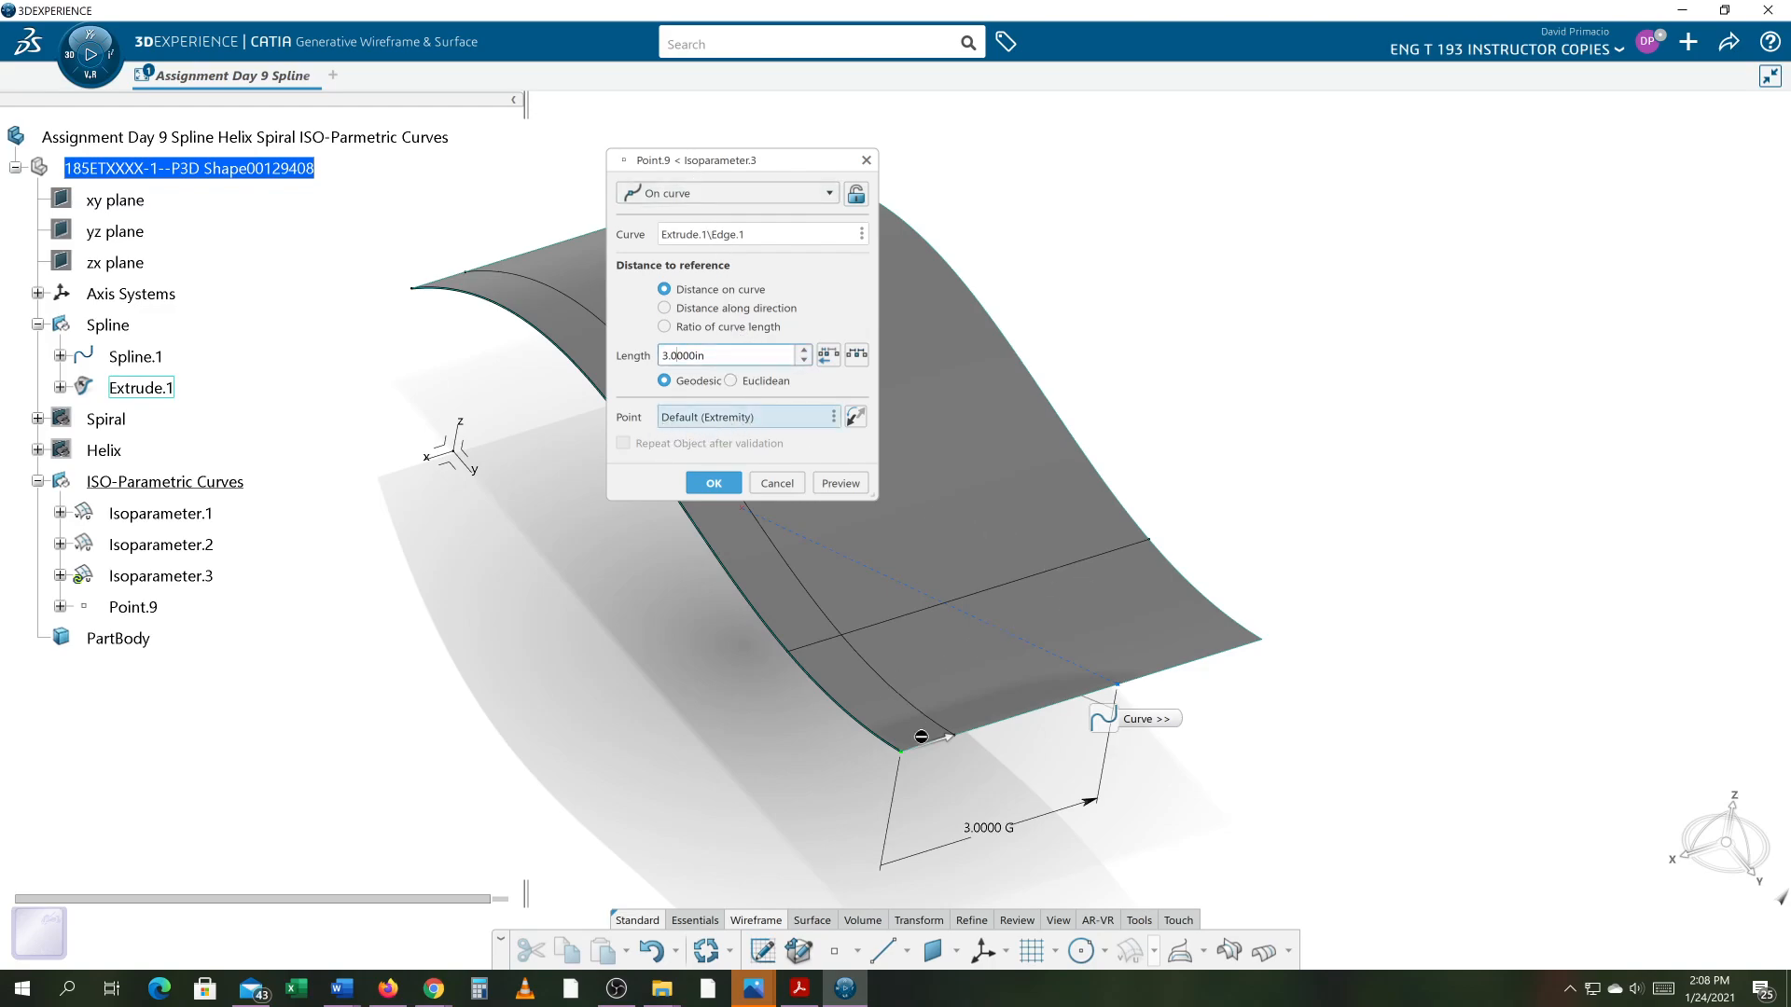
# - Reference the point to the edge's far vertex, reversed onto the edge at 0.5 in, and complete the isoparametric curve along that edge
pyautogui.click(1263, 643)
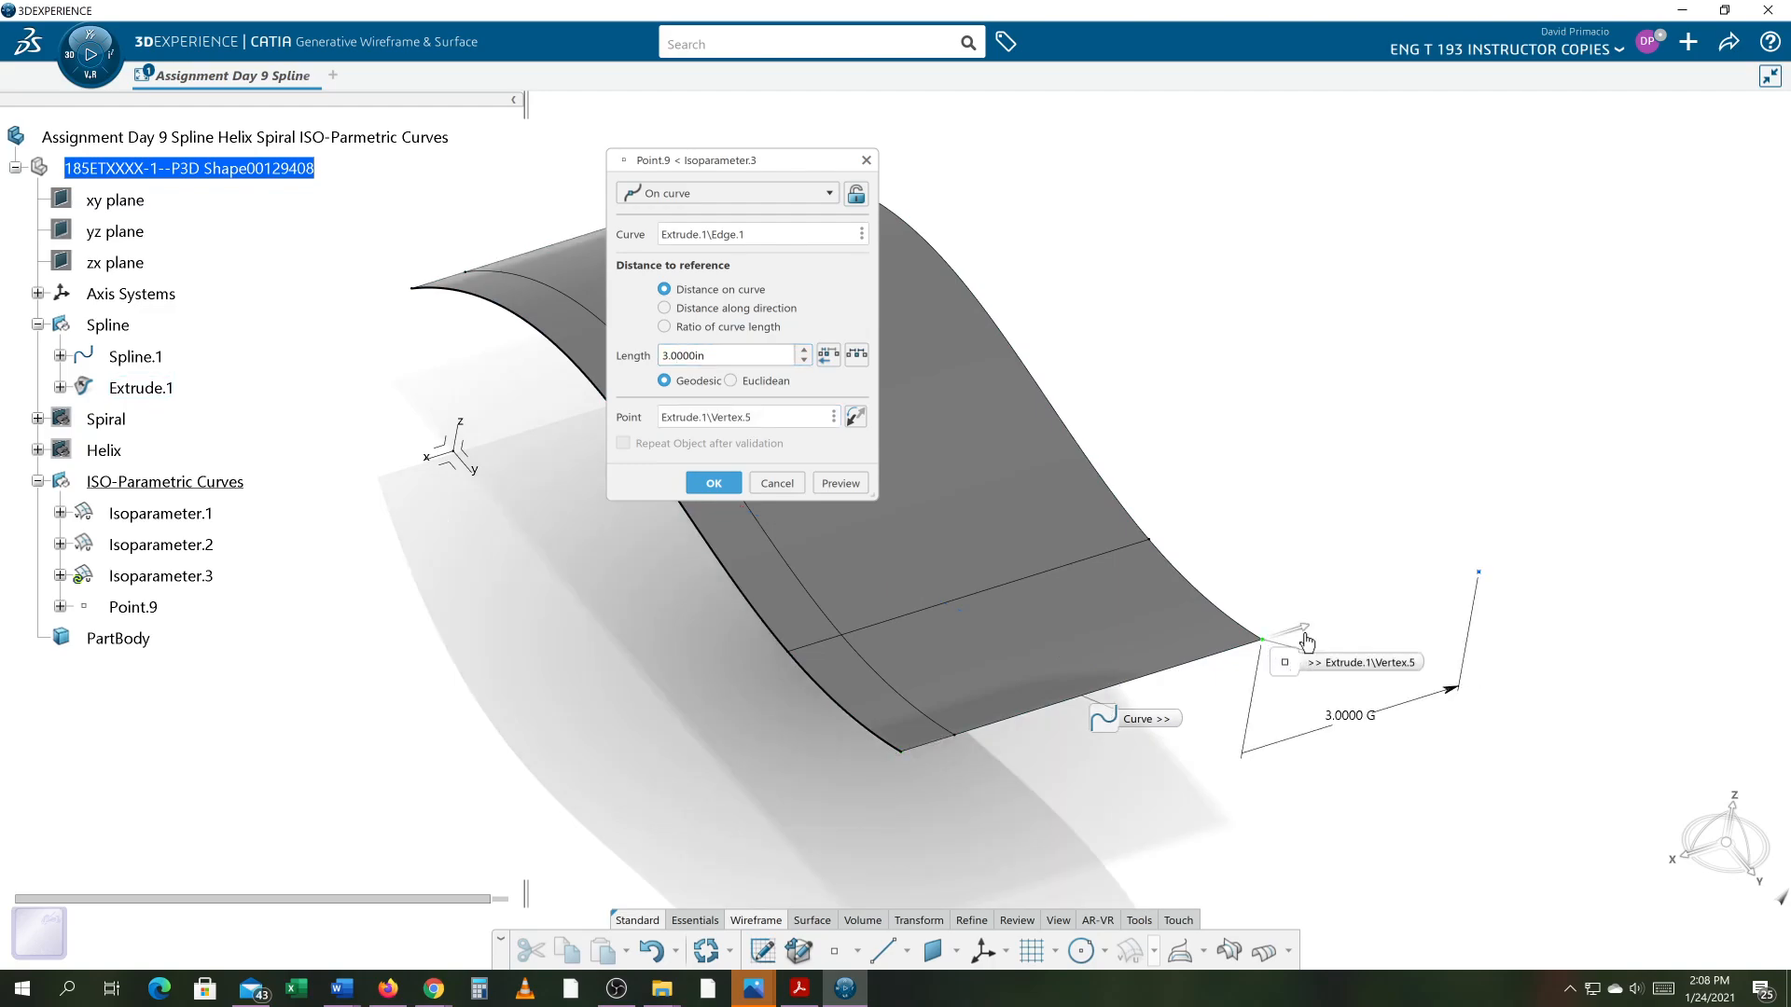
pyautogui.click(1303, 630)
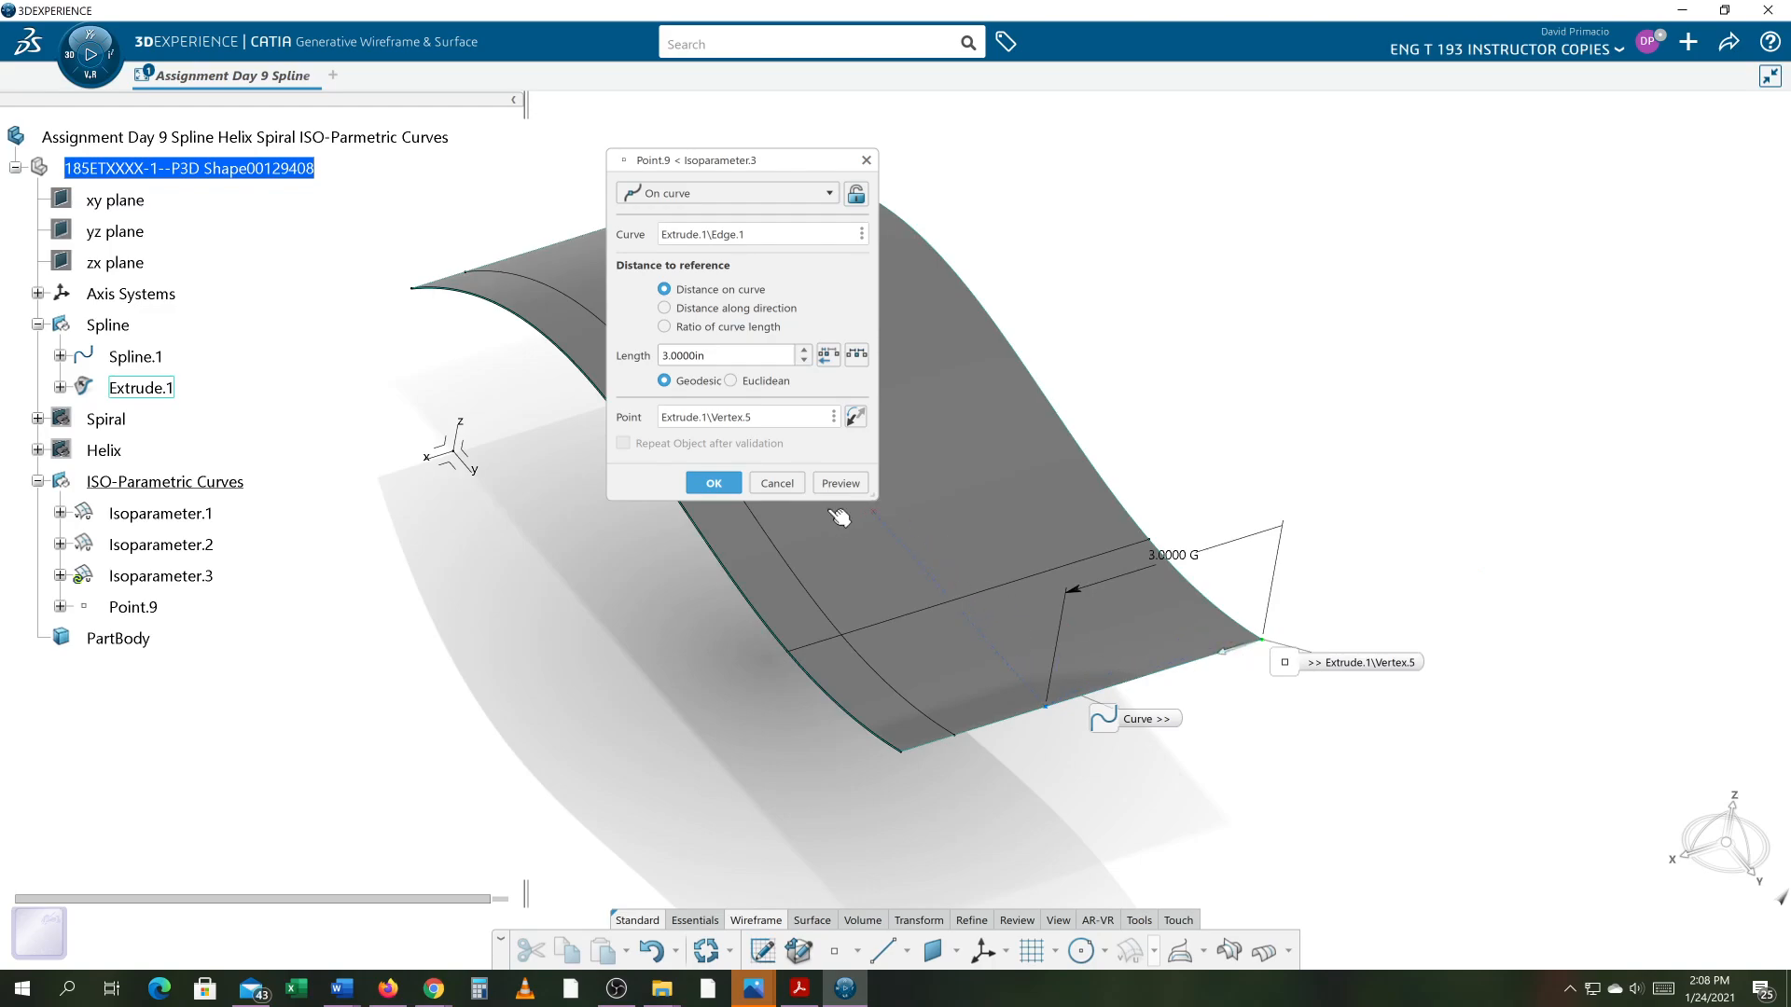
pyautogui.moveTo(728, 356); pyautogui.dragTo(656, 359)
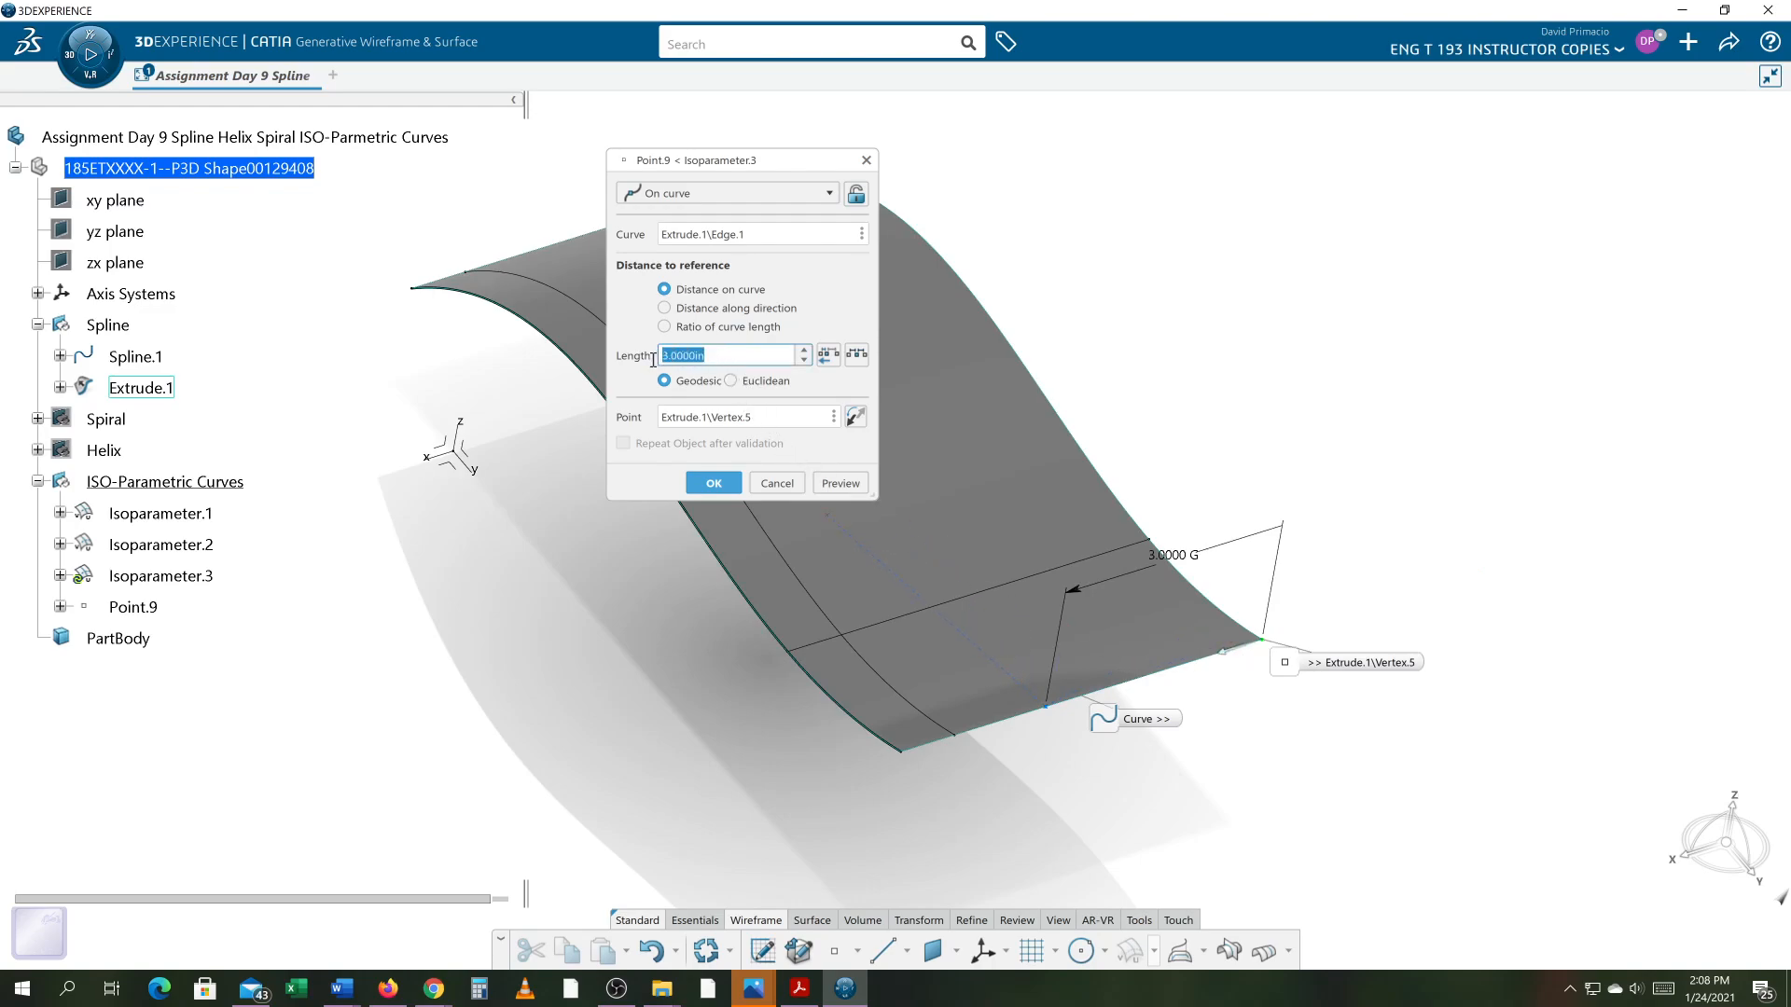
pyautogui.write('.5')
pyautogui.press('Return')
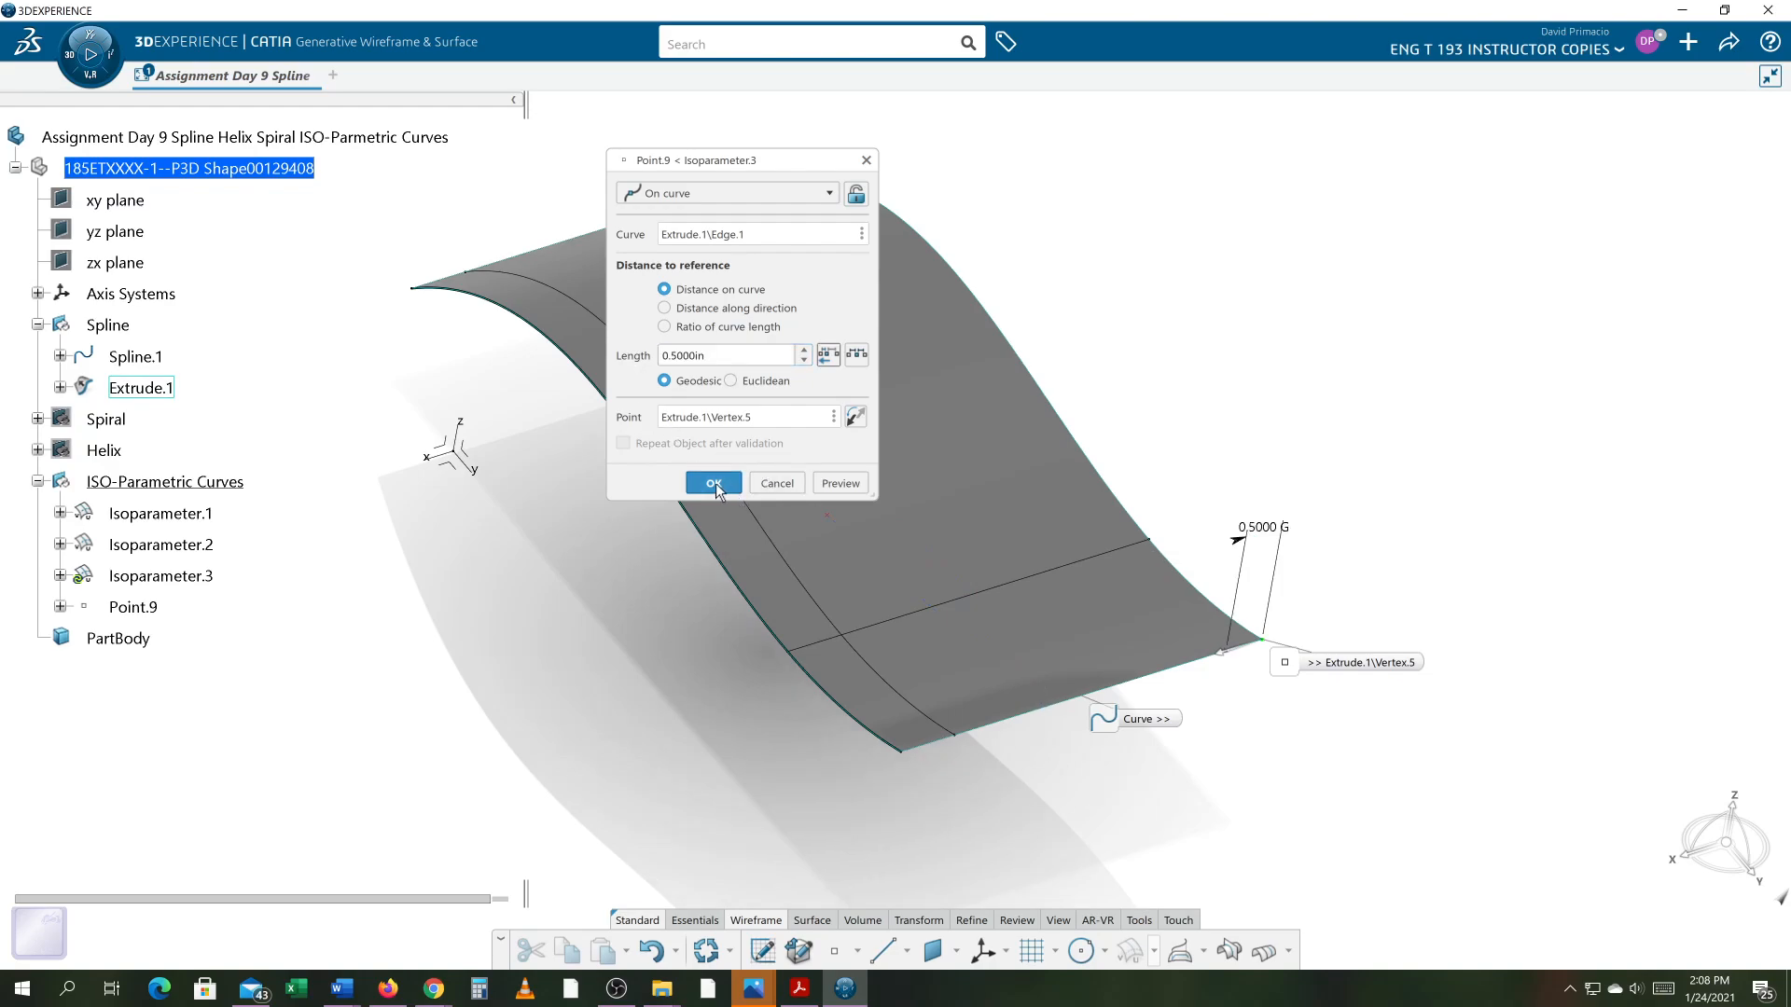
pyautogui.click(713, 482)
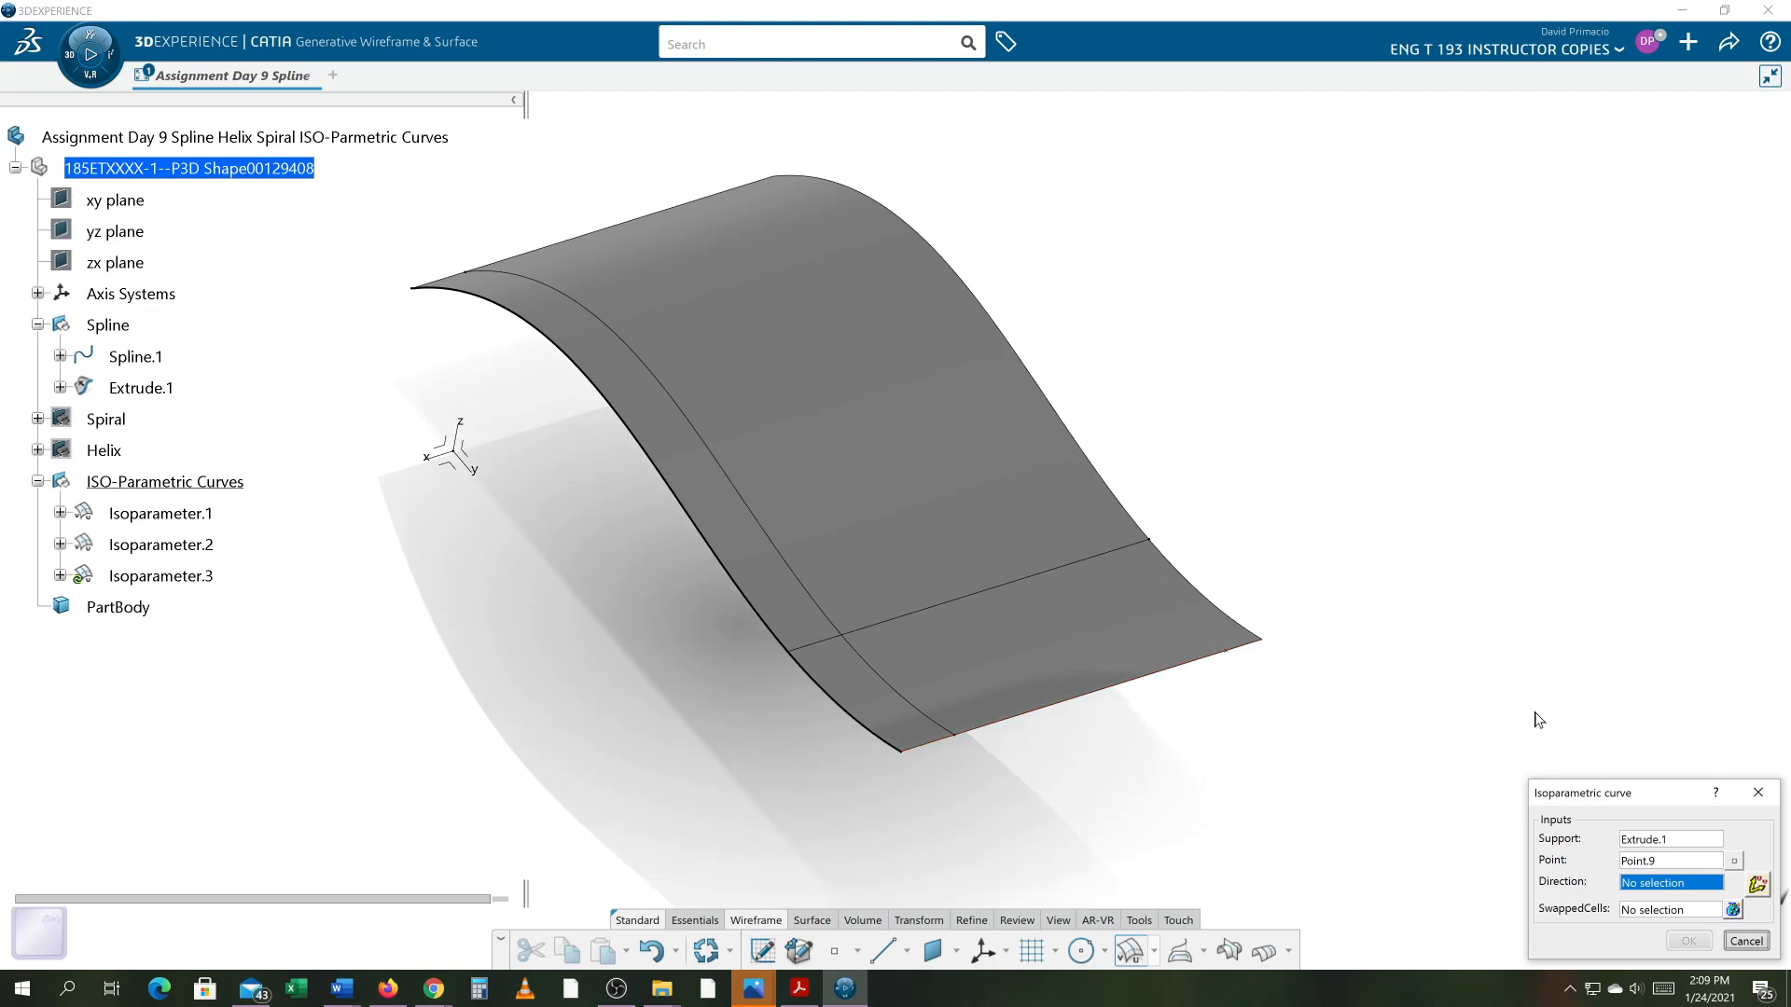
pyautogui.click(1068, 485)
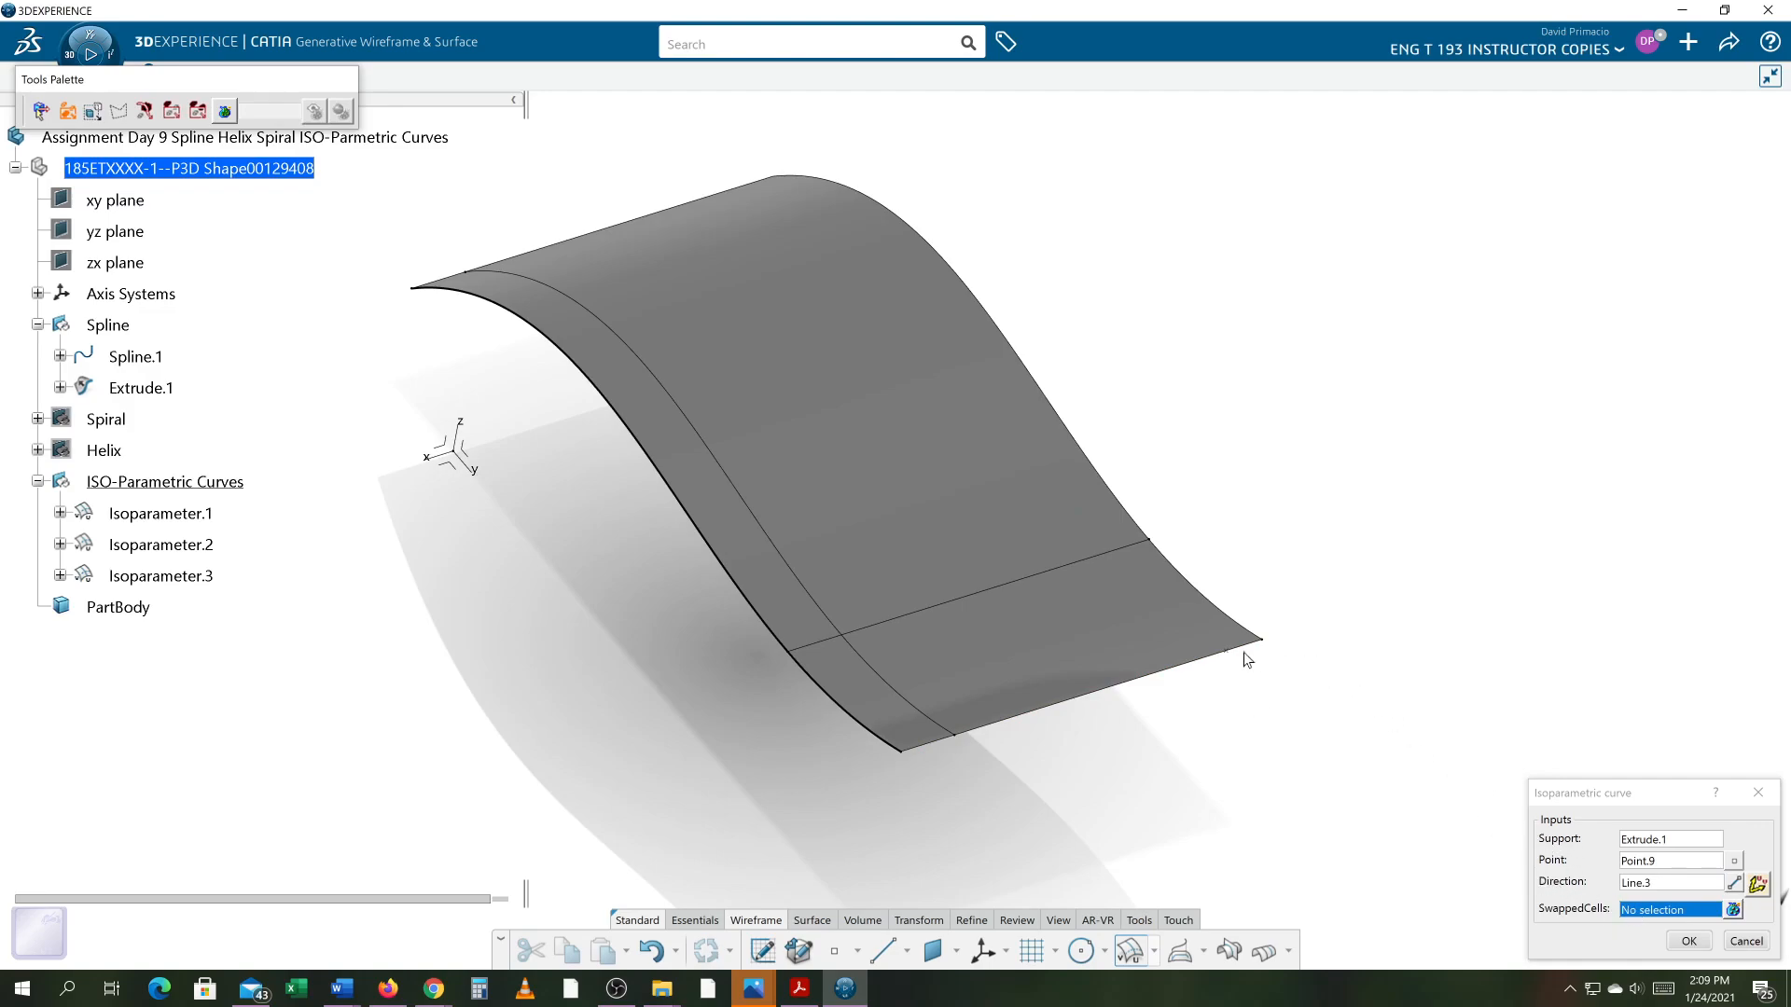
pyautogui.click(1689, 942)
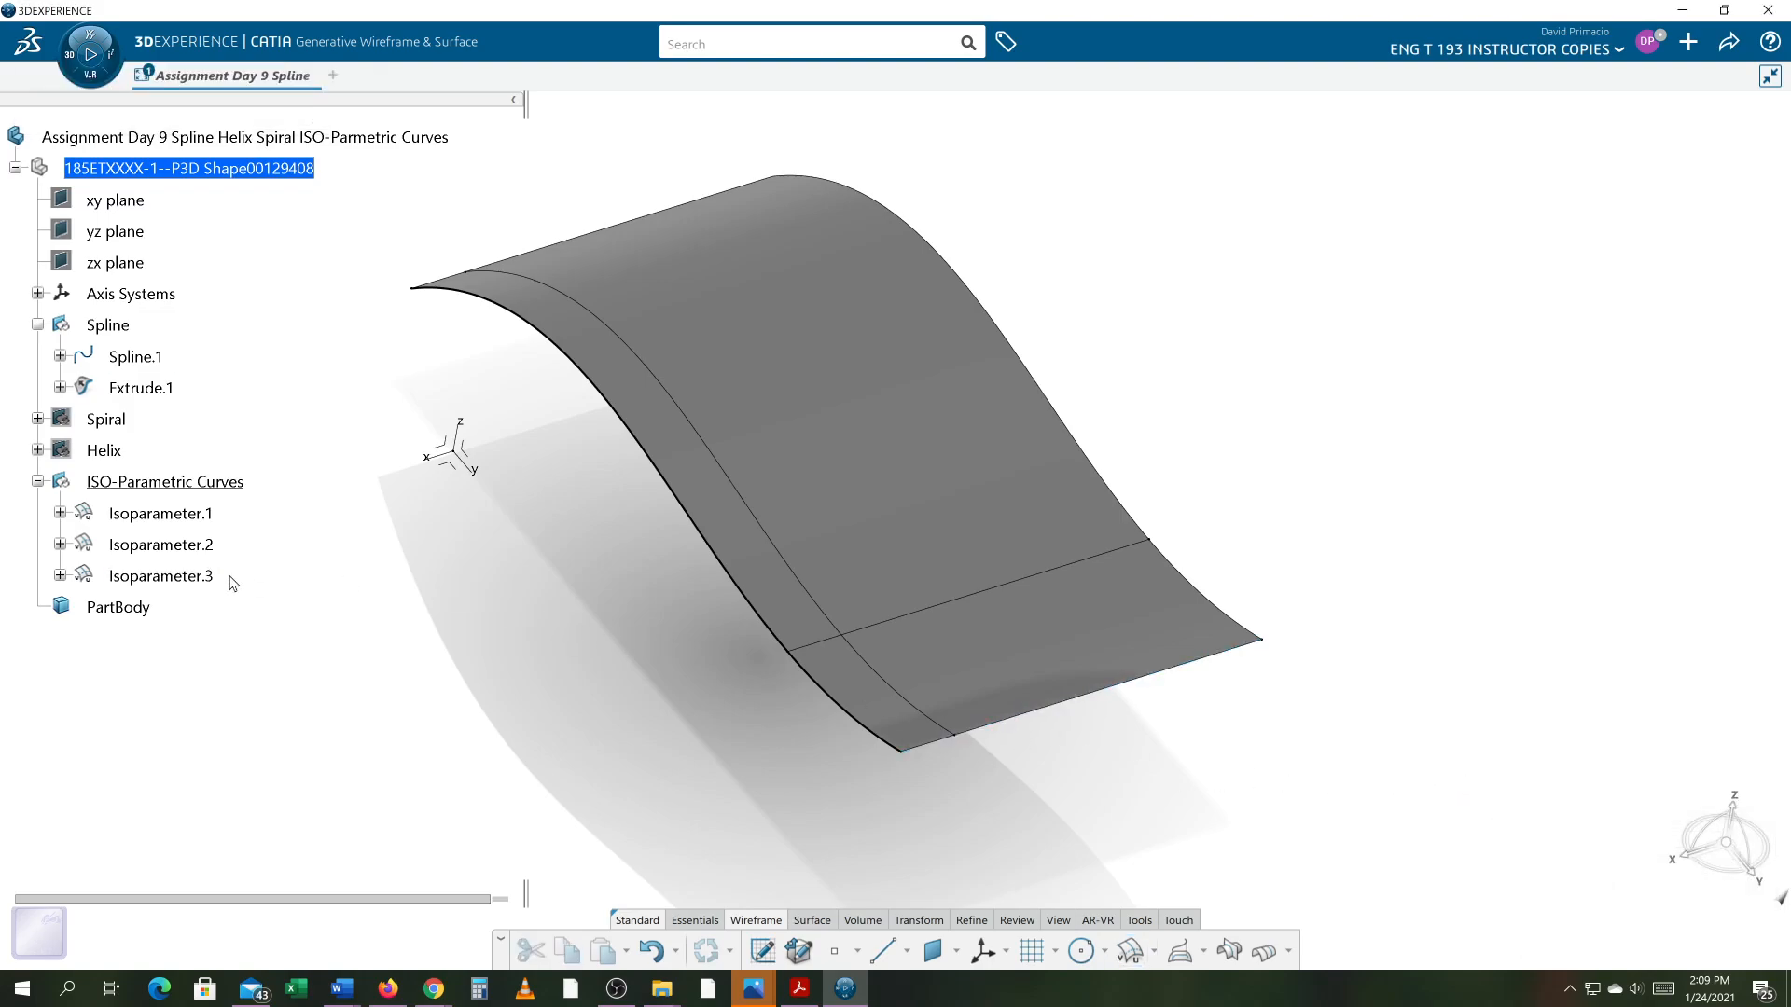
# - Delete the isoparametric curve lying on the surface's lower edge together with its aggregated elements
pyautogui.rightClick(191, 577)
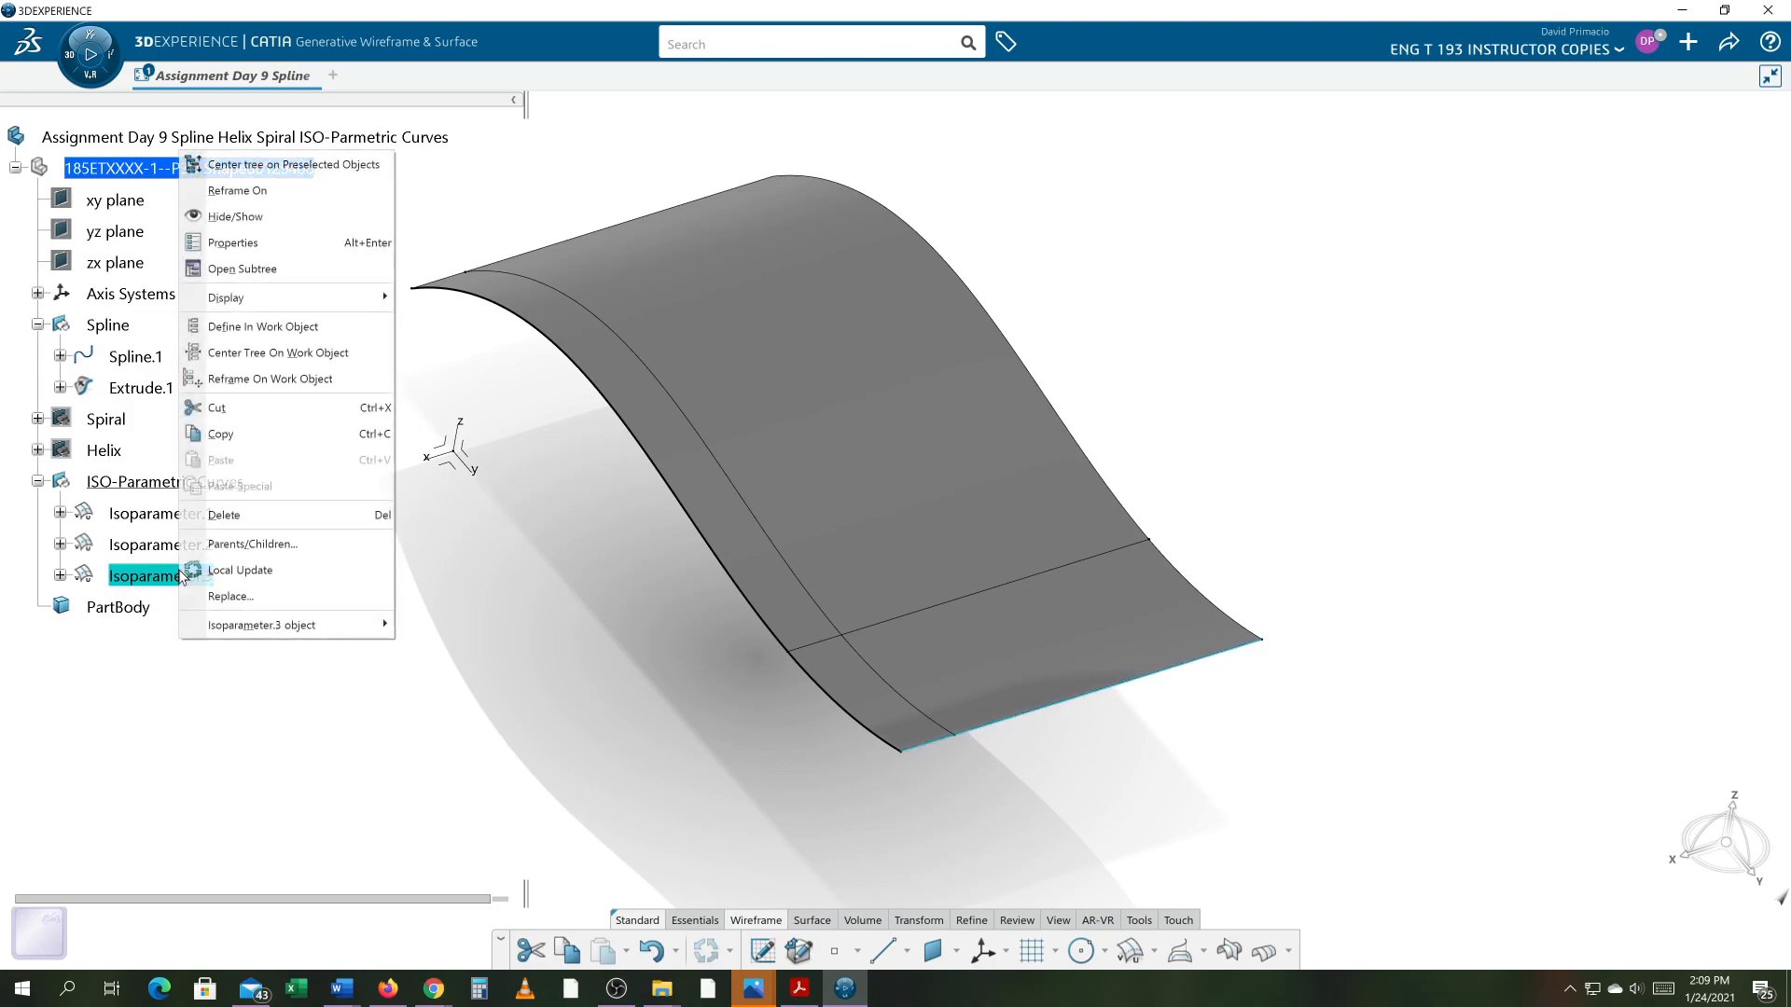
pyautogui.click(299, 625)
pyautogui.press('Delete')
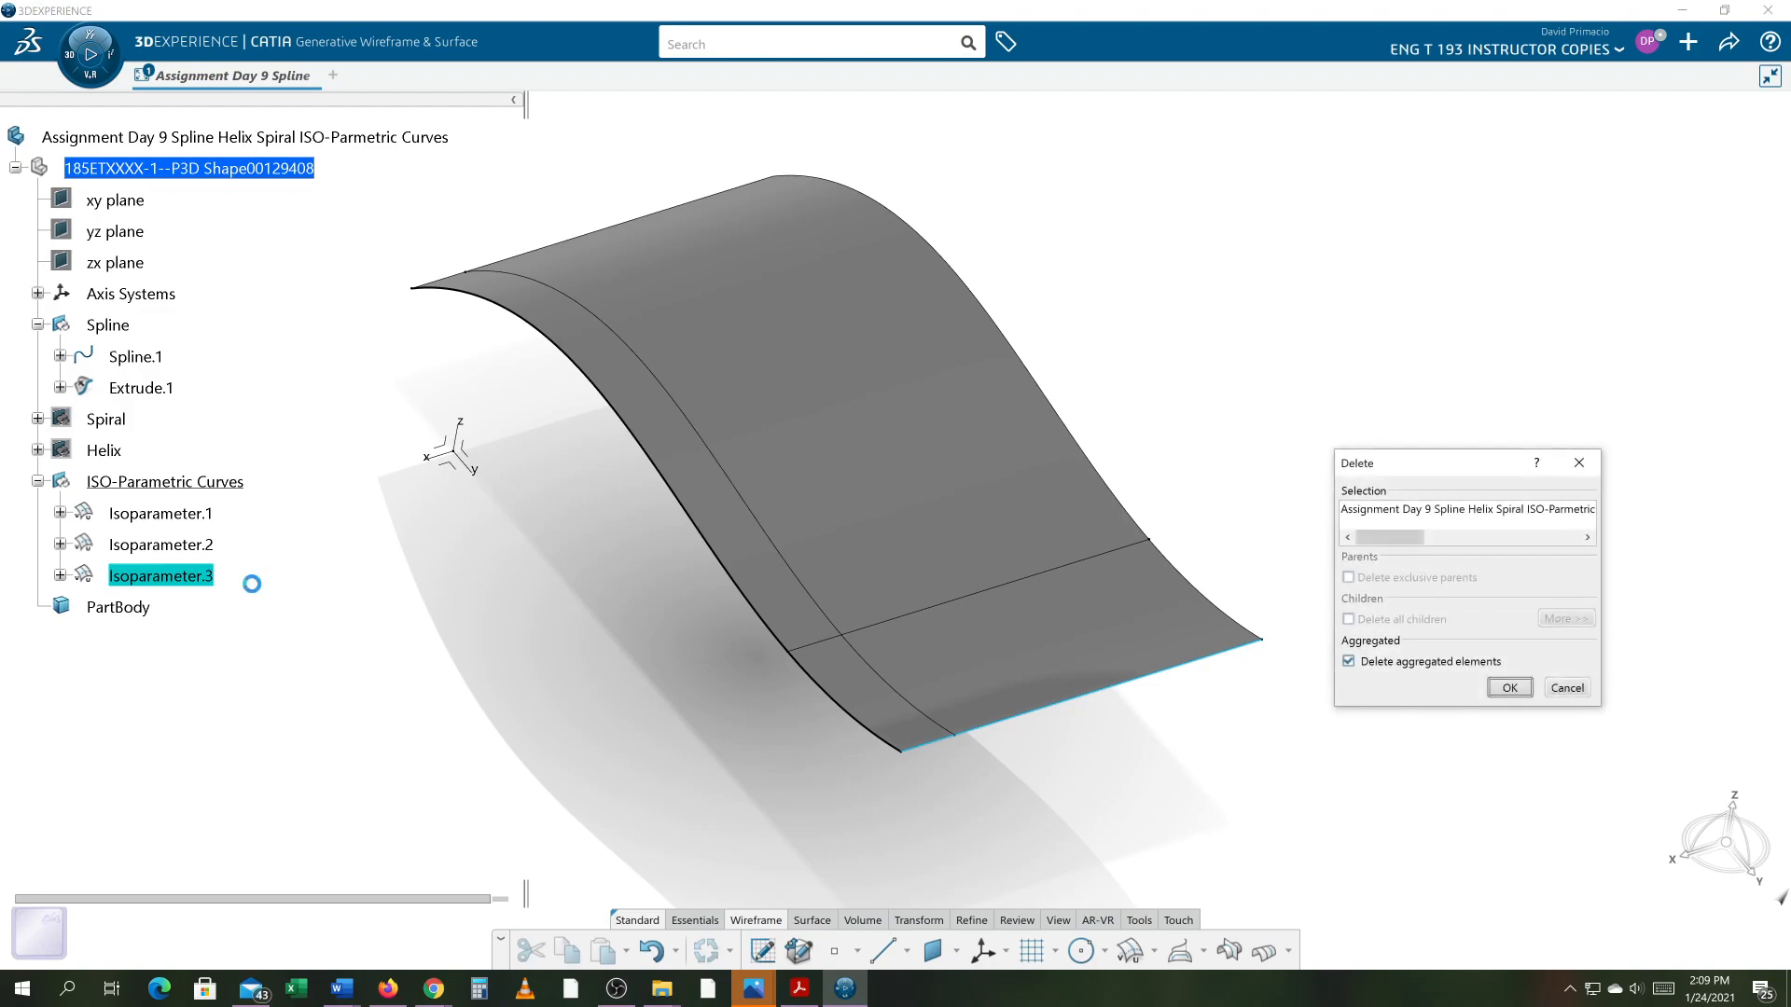
pyautogui.press('Return')
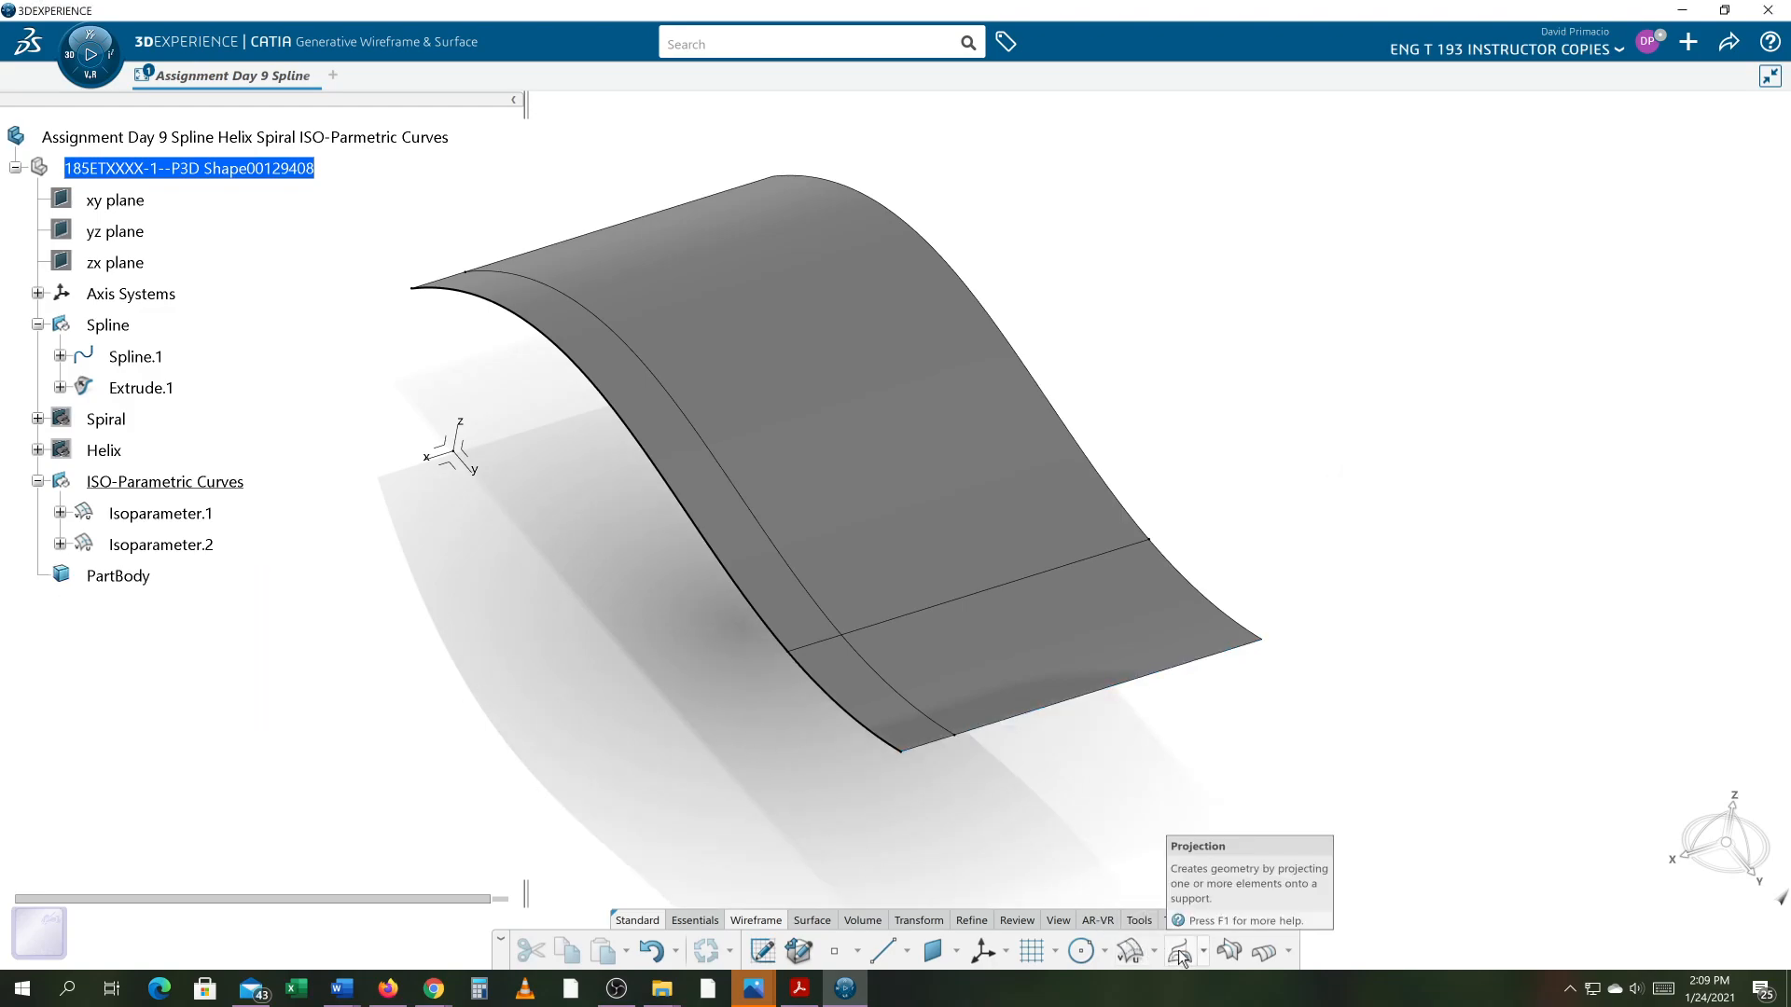
# - Start a new isoparametric curve on Extrude.1 with an on-curve point along the surface's lower straight edge
pyautogui.click(1131, 951)
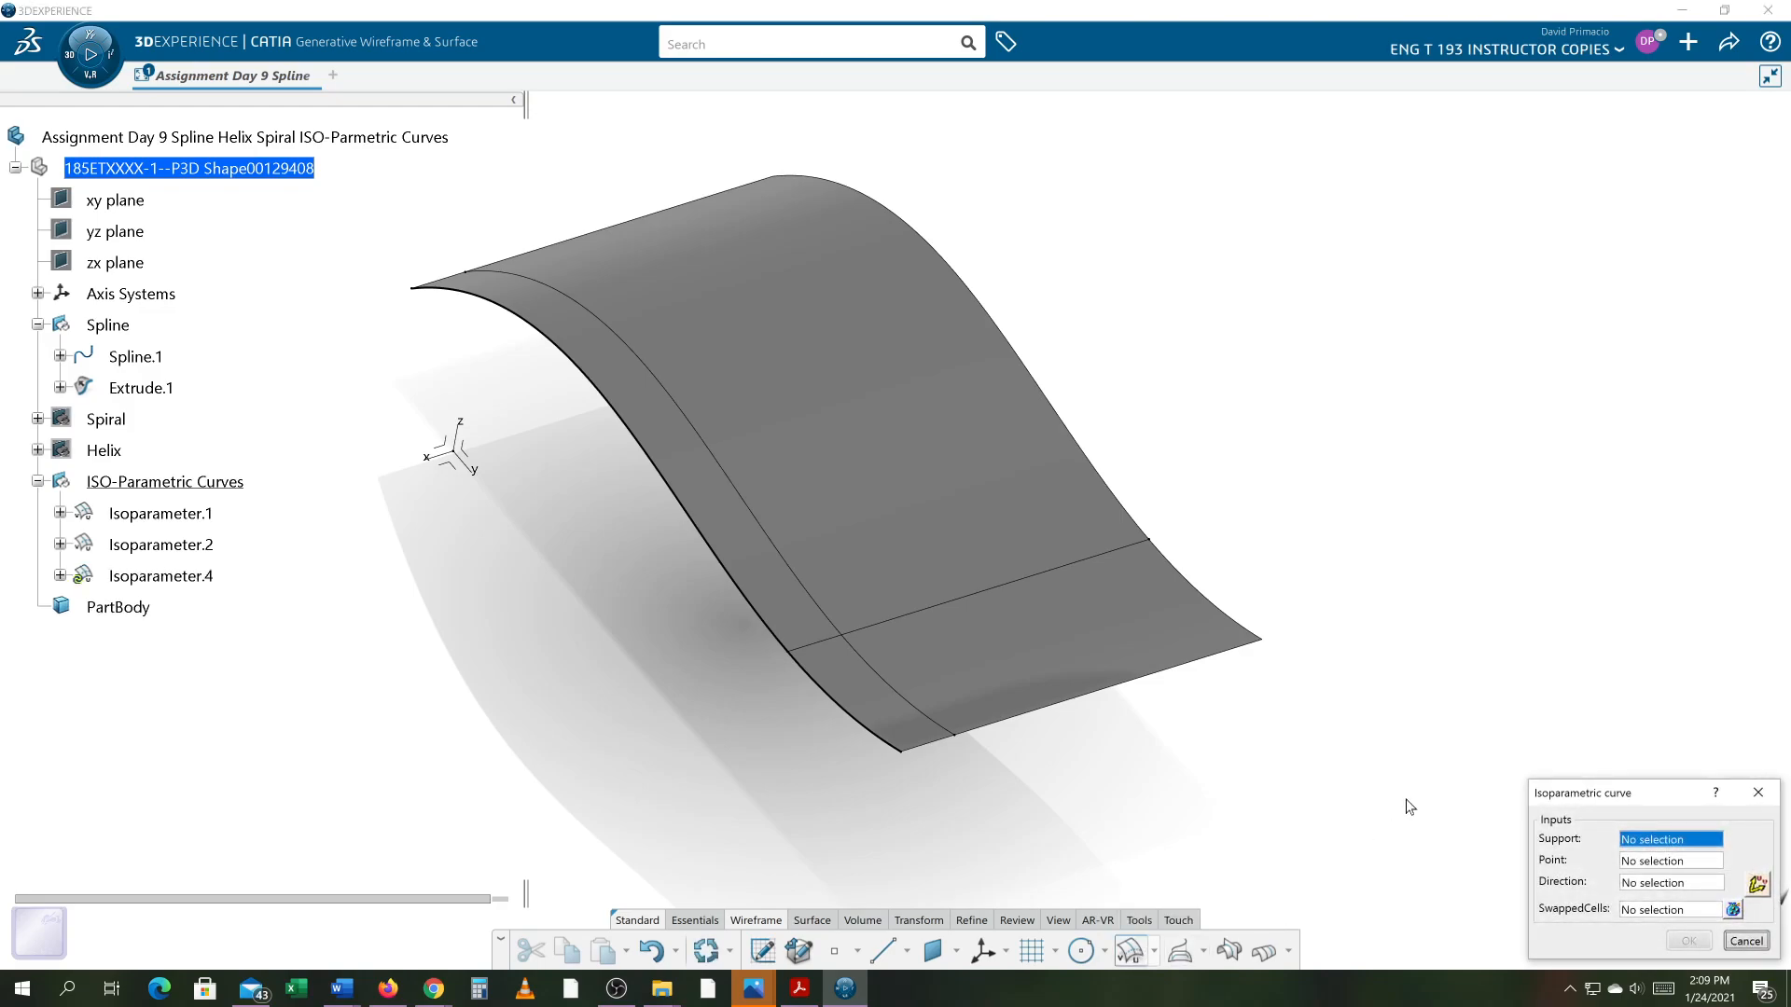
pyautogui.click(1037, 589)
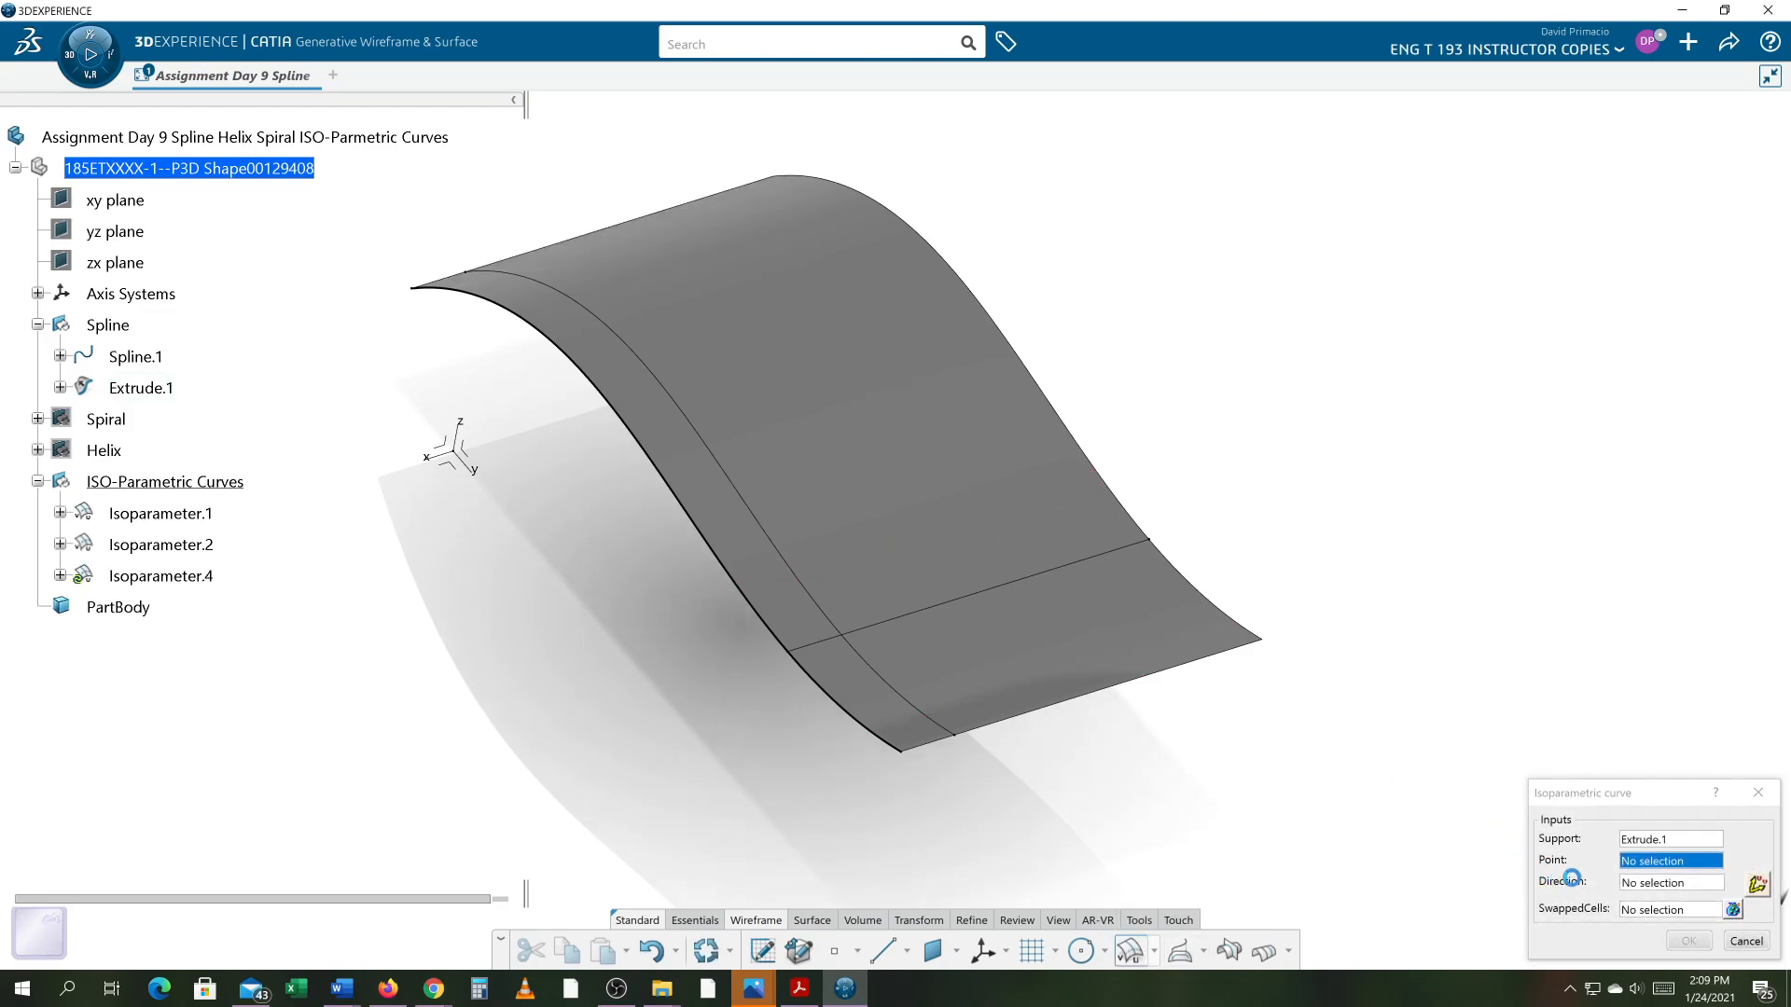
pyautogui.rightClick(1634, 861)
pyautogui.moveTo(1689, 874)
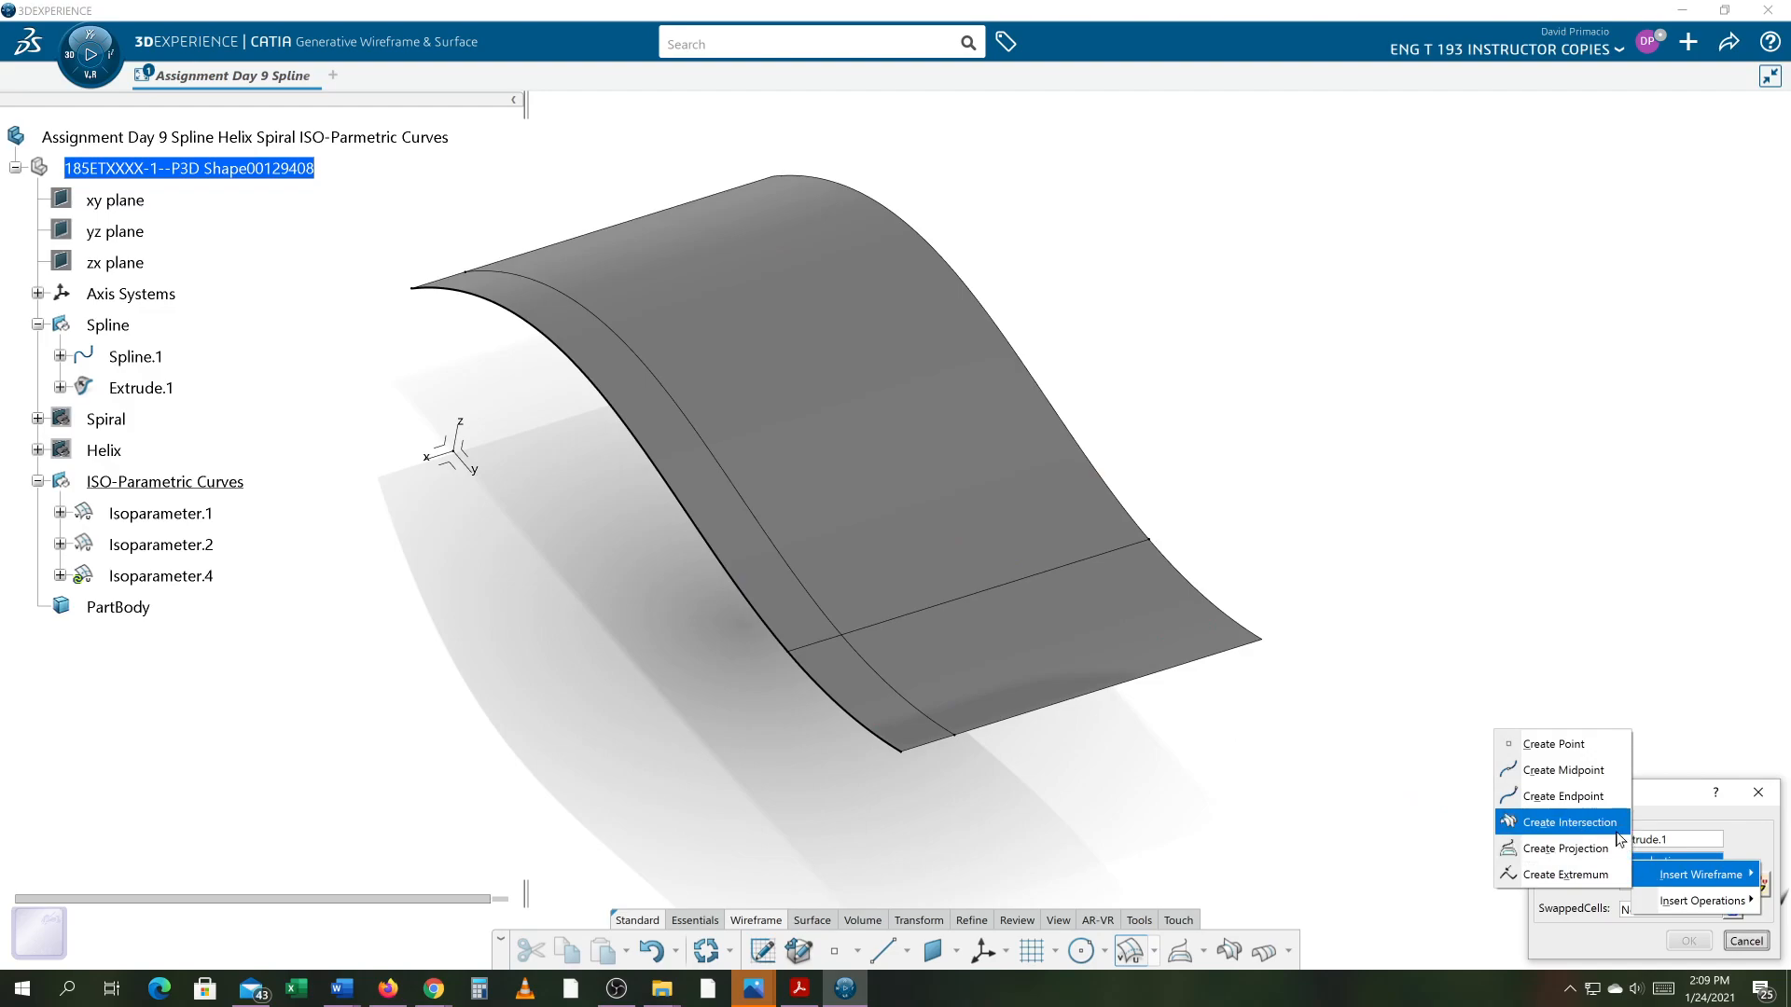
pyautogui.click(1554, 744)
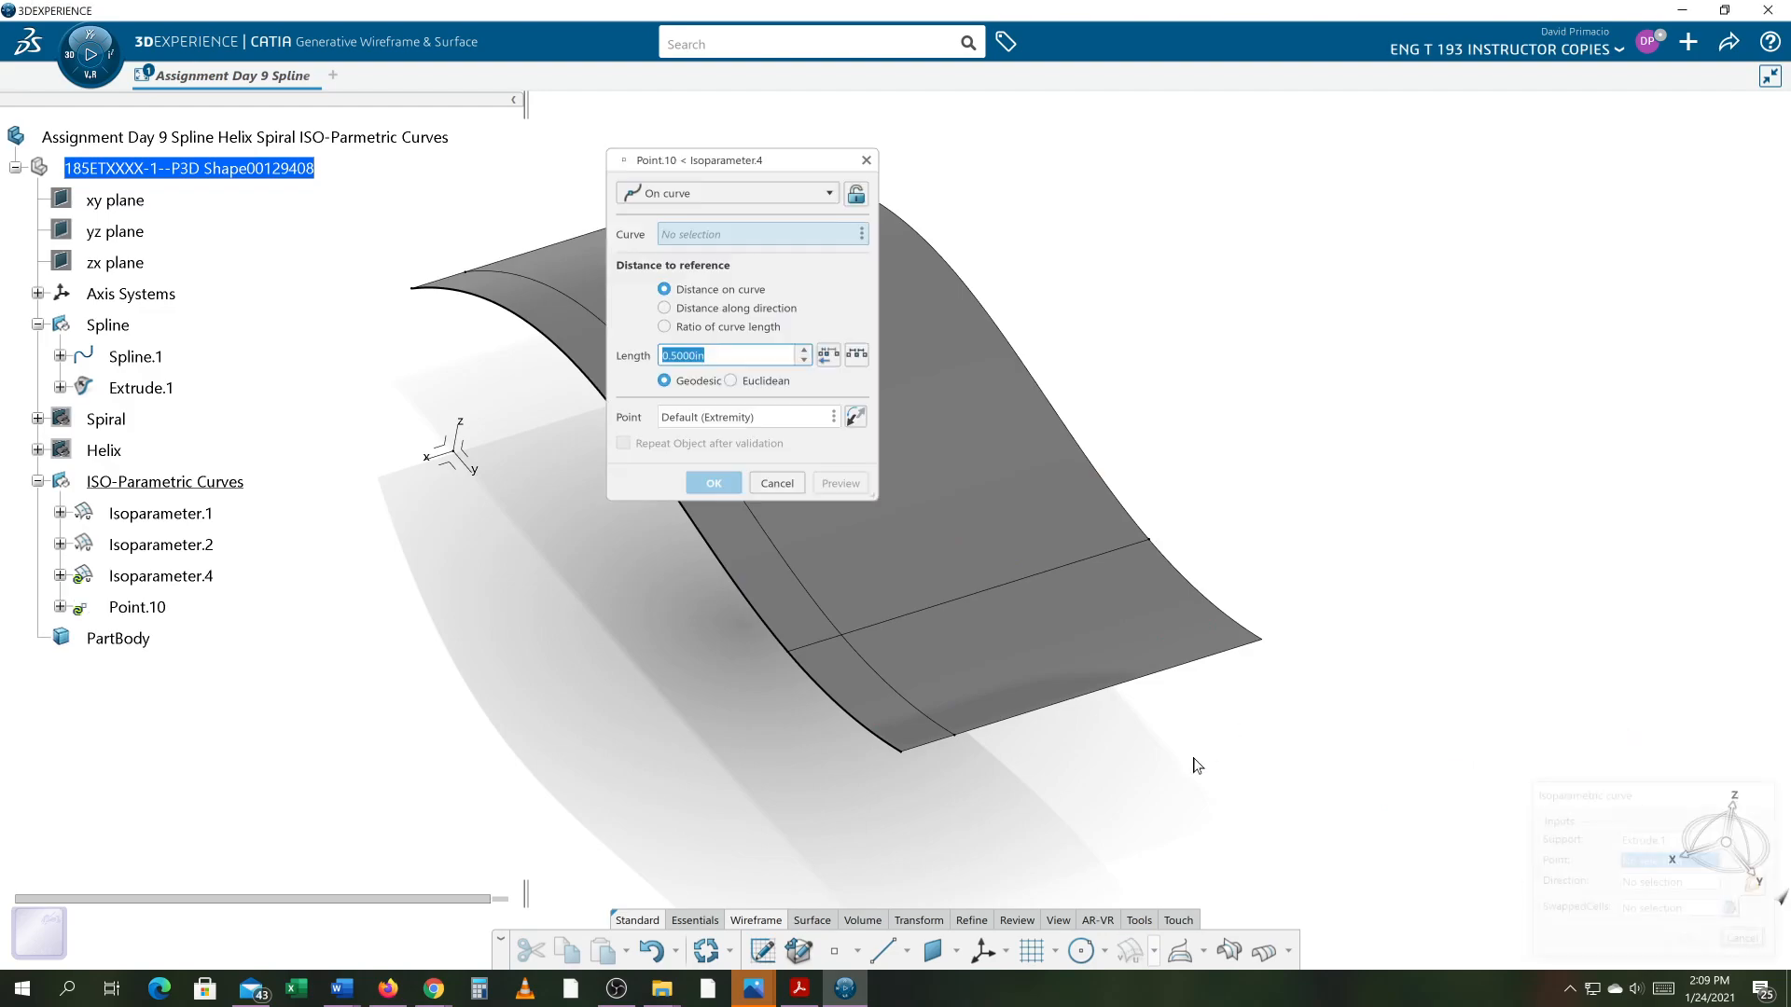
pyautogui.click(1112, 693)
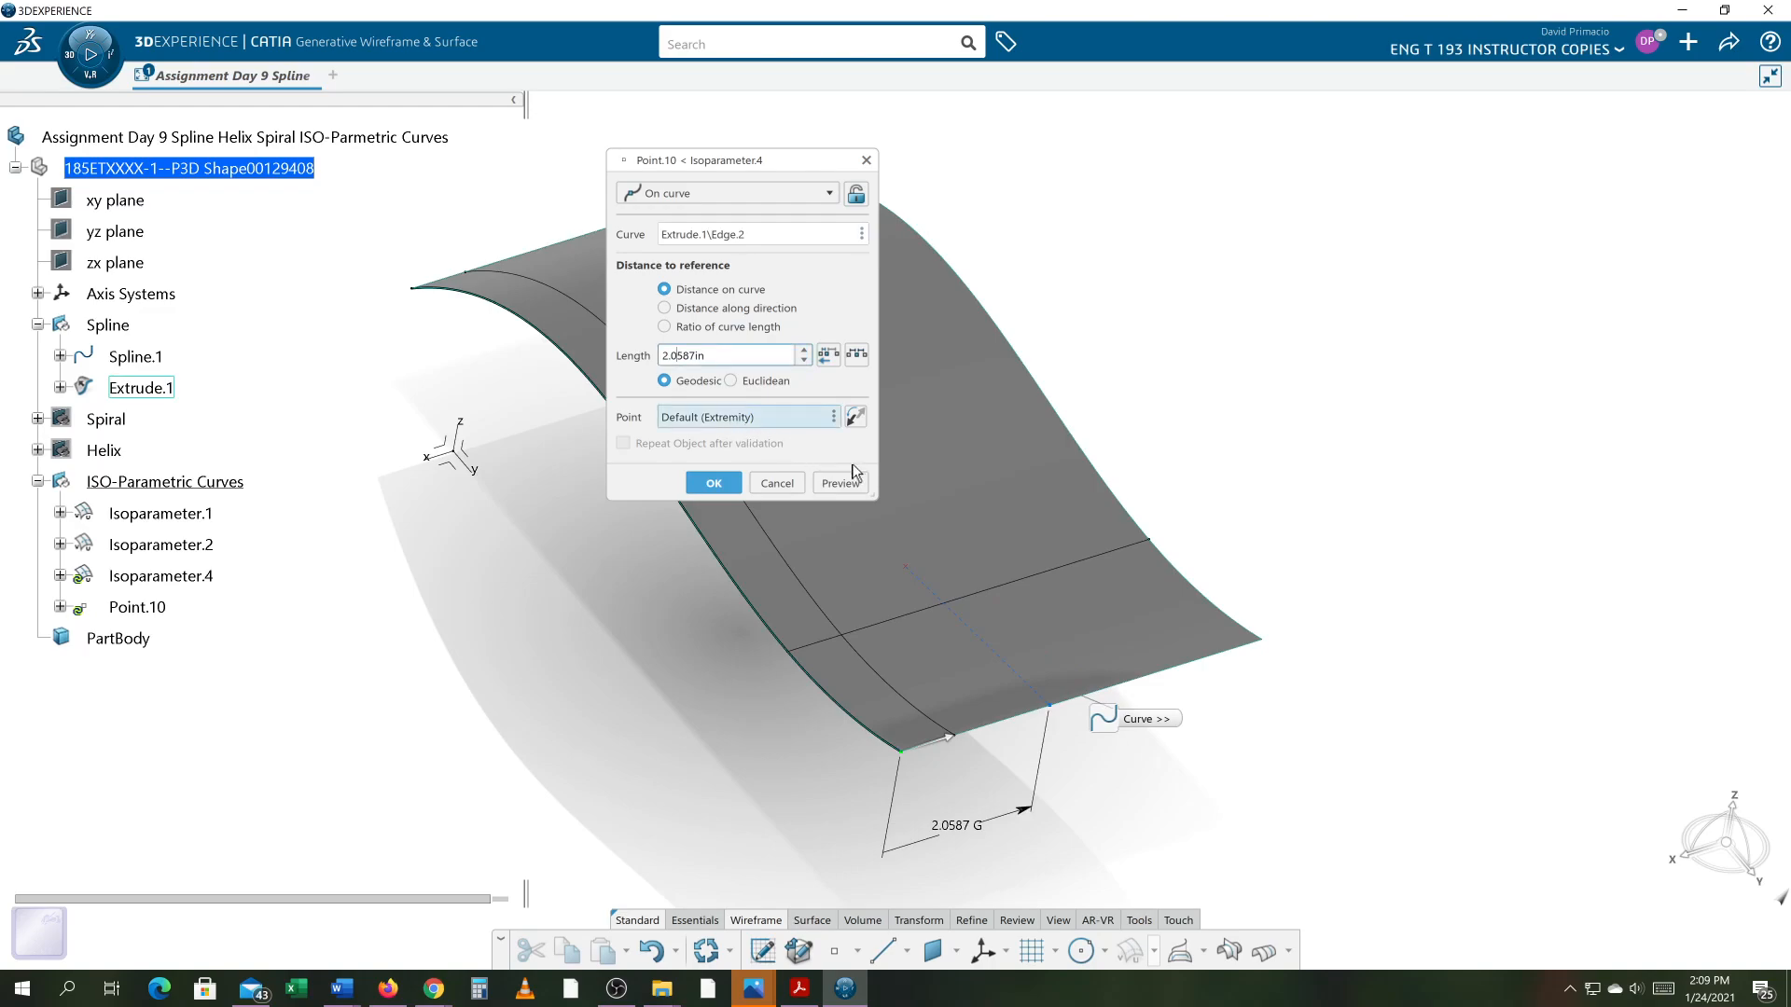
# - Reference the point to the edge's far vertex, reverse its direction and set its length to 0.5 in
pyautogui.click(1270, 643)
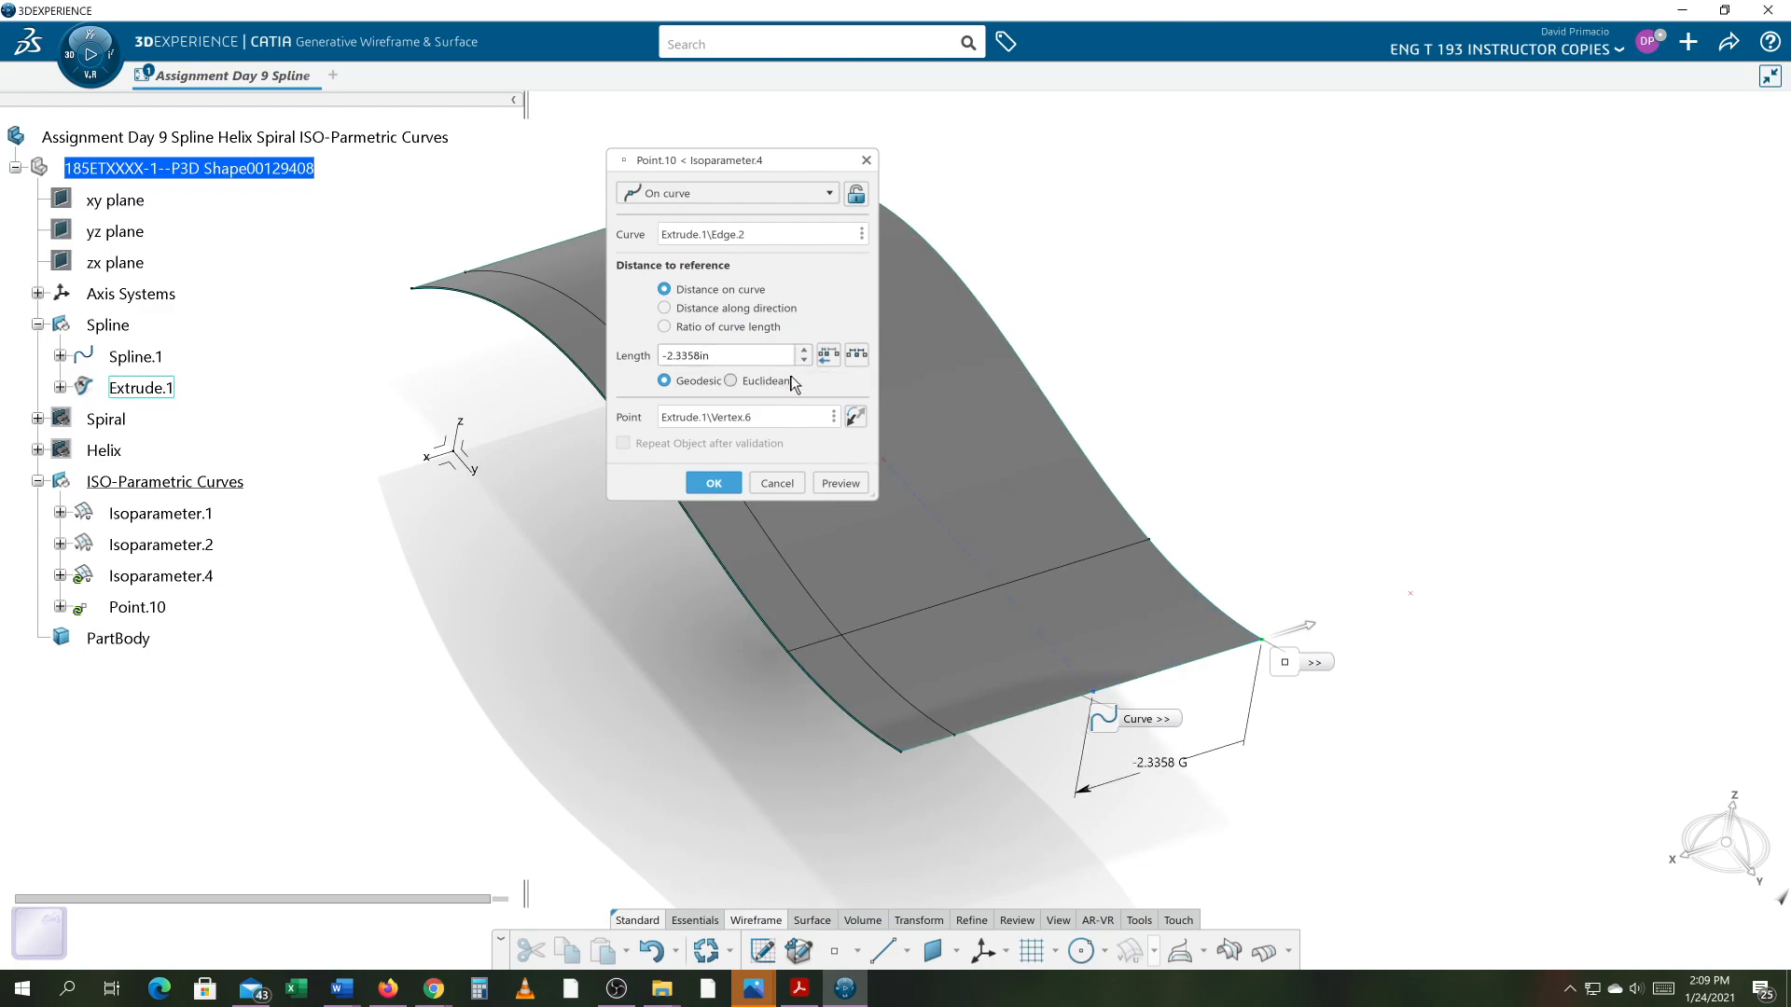
pyautogui.click(853, 420)
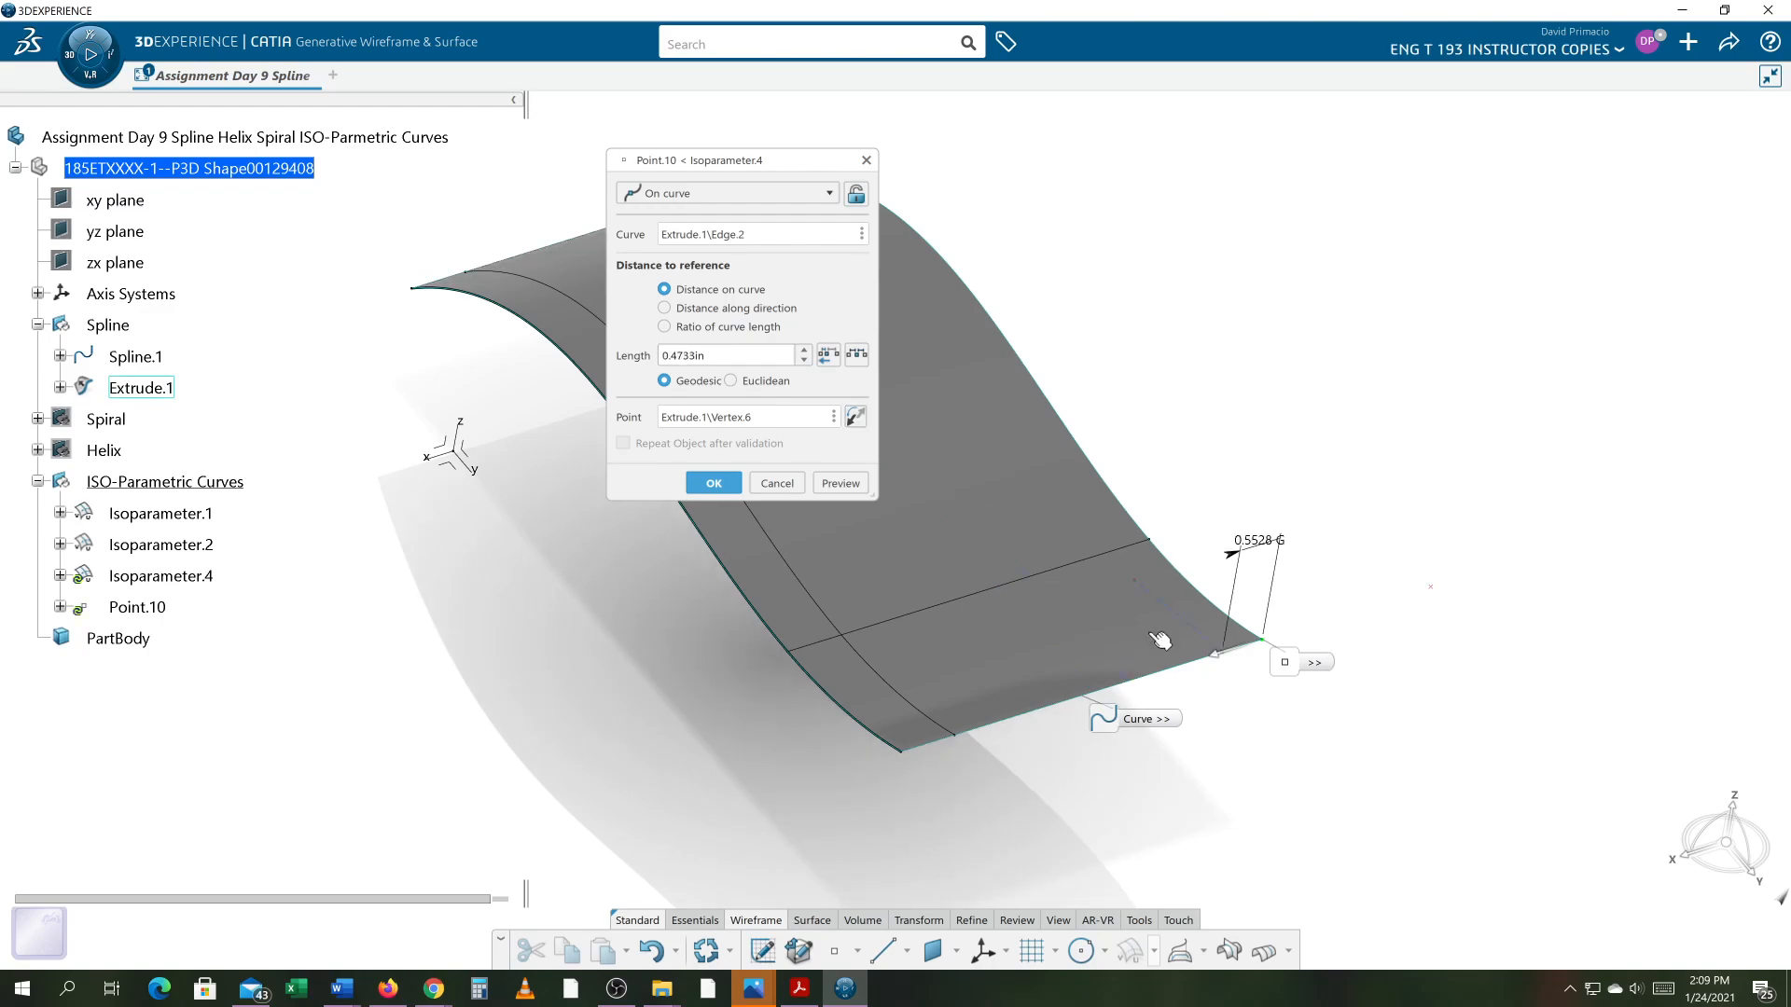
pyautogui.moveTo(764, 360); pyautogui.dragTo(651, 354)
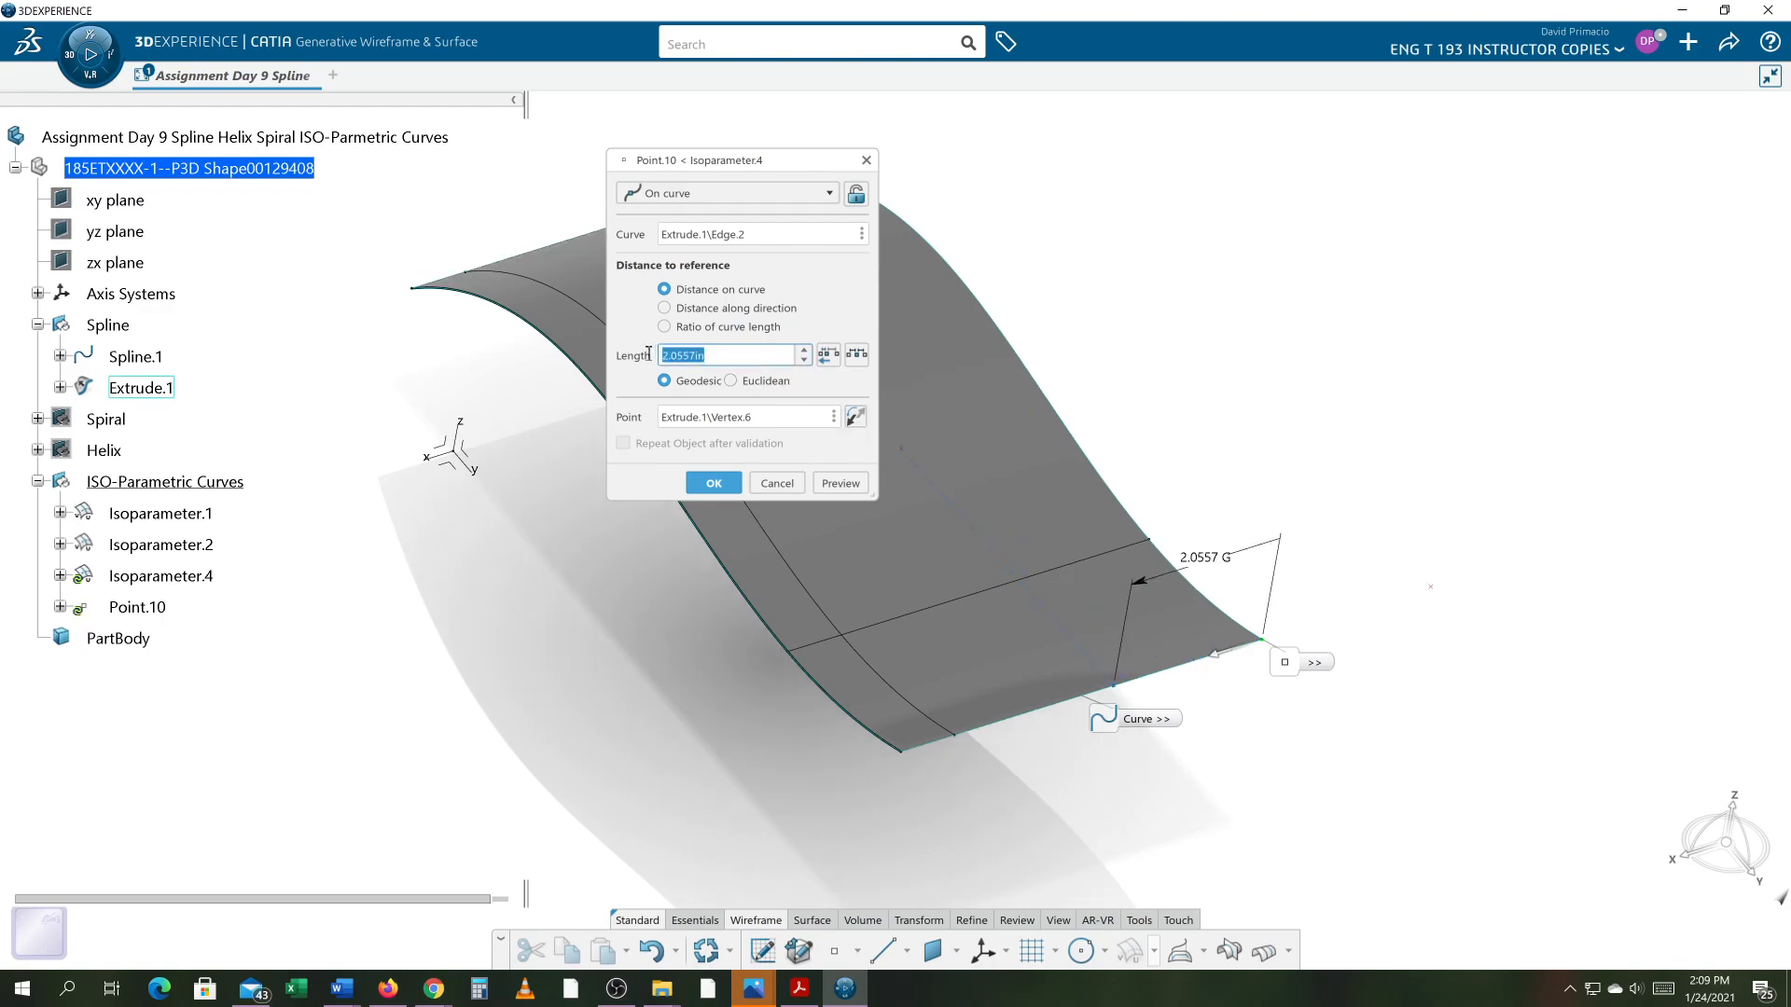
pyautogui.write('.5')
pyautogui.press('Return')
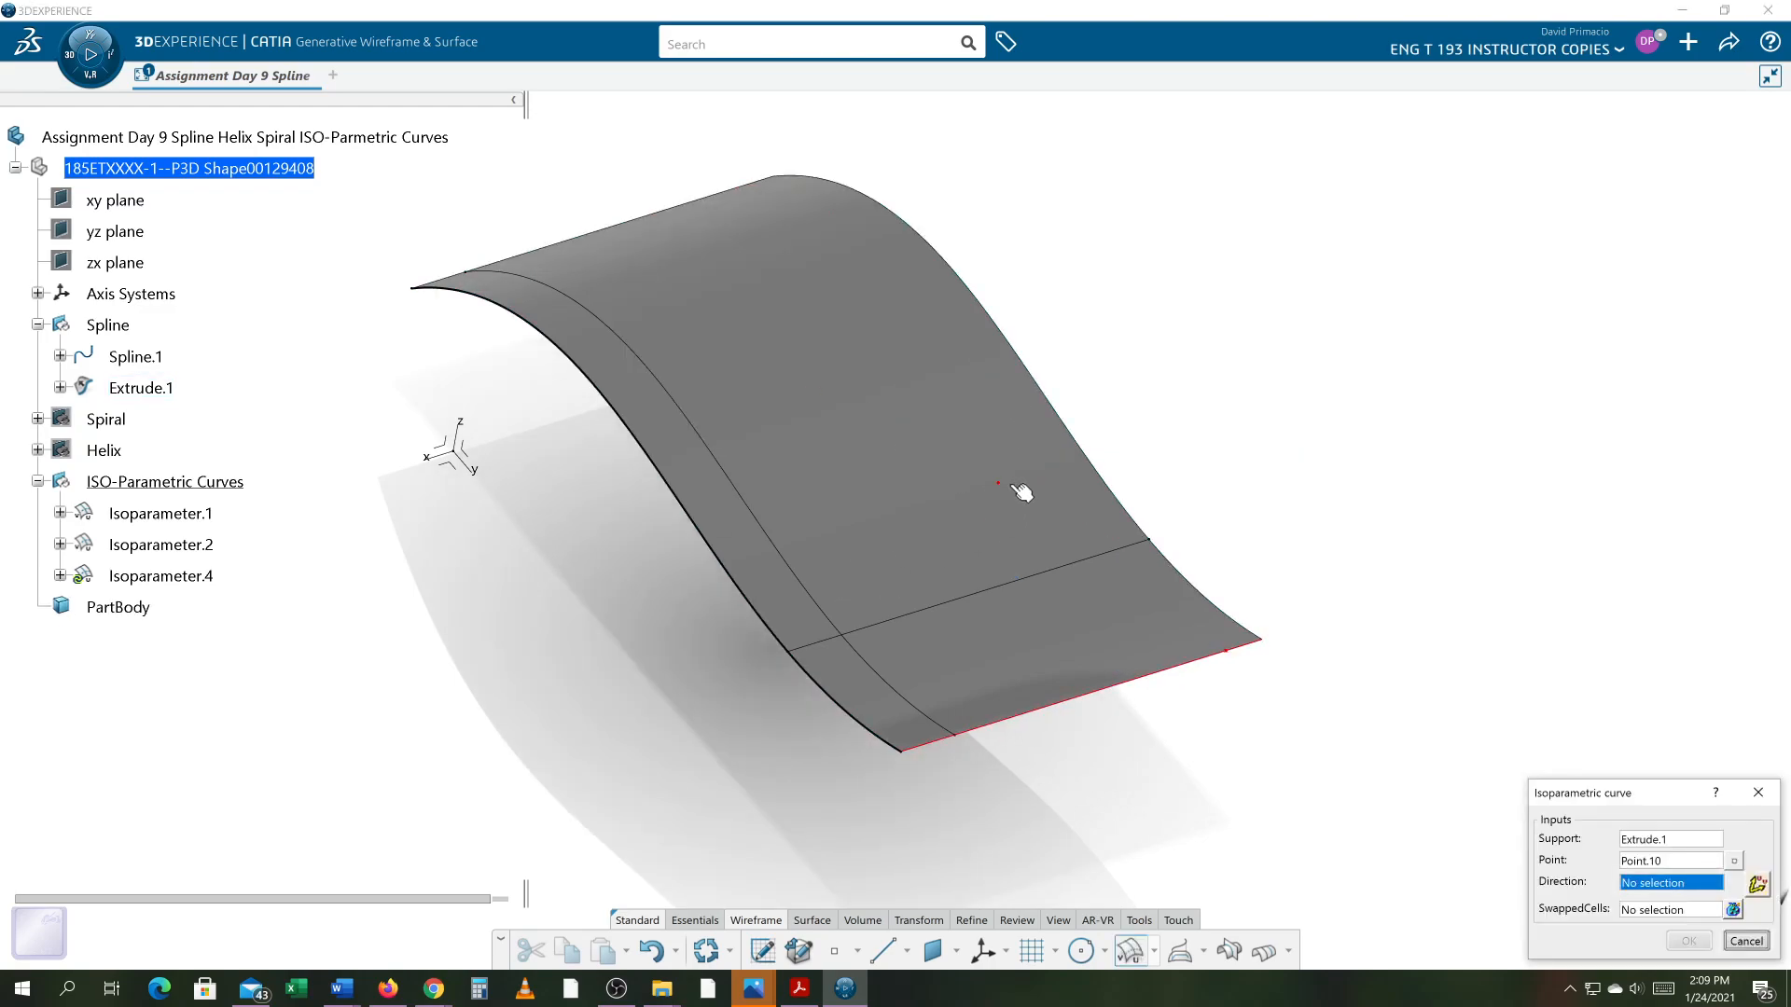
# - Choose the direction that follows the spline profile and create the isoparametric curve near the surface's far edge
pyautogui.click(1122, 572)
pyautogui.moveTo(1114, 609); pyautogui.dragTo(1266, 472, button='middle')
pyautogui.moveTo(1354, 571); pyautogui.dragTo(1147, 608, button='middle')
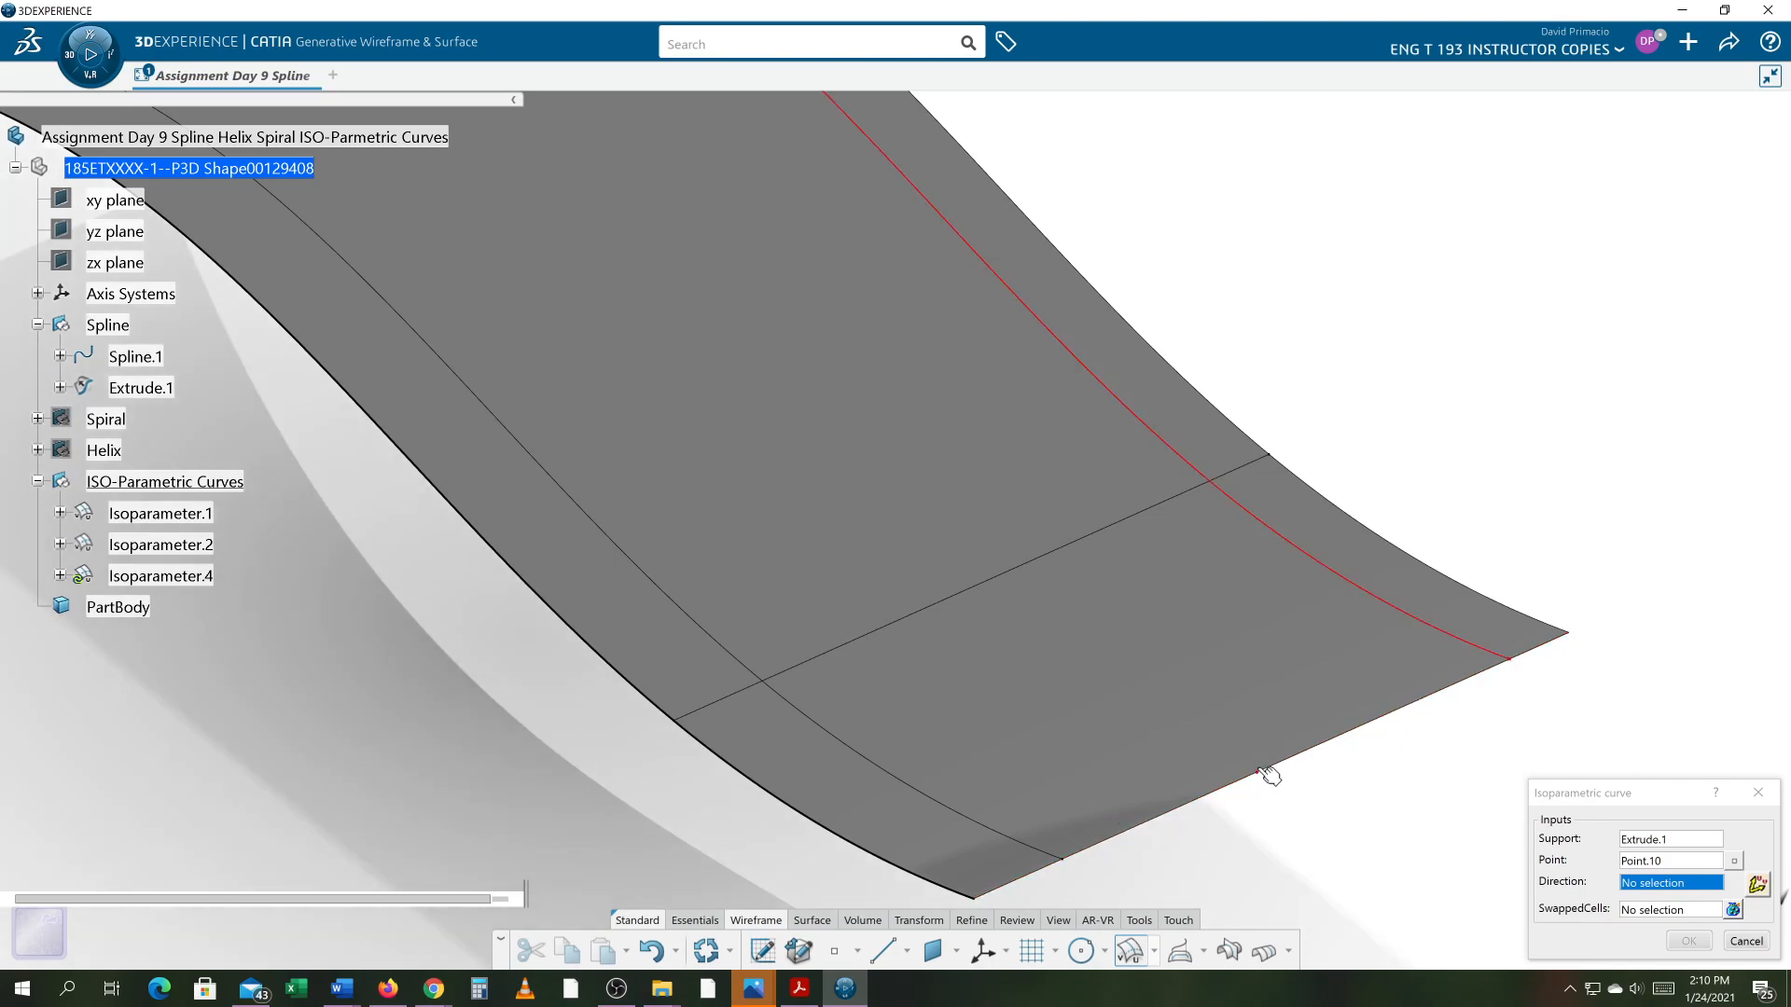
pyautogui.press('Right')
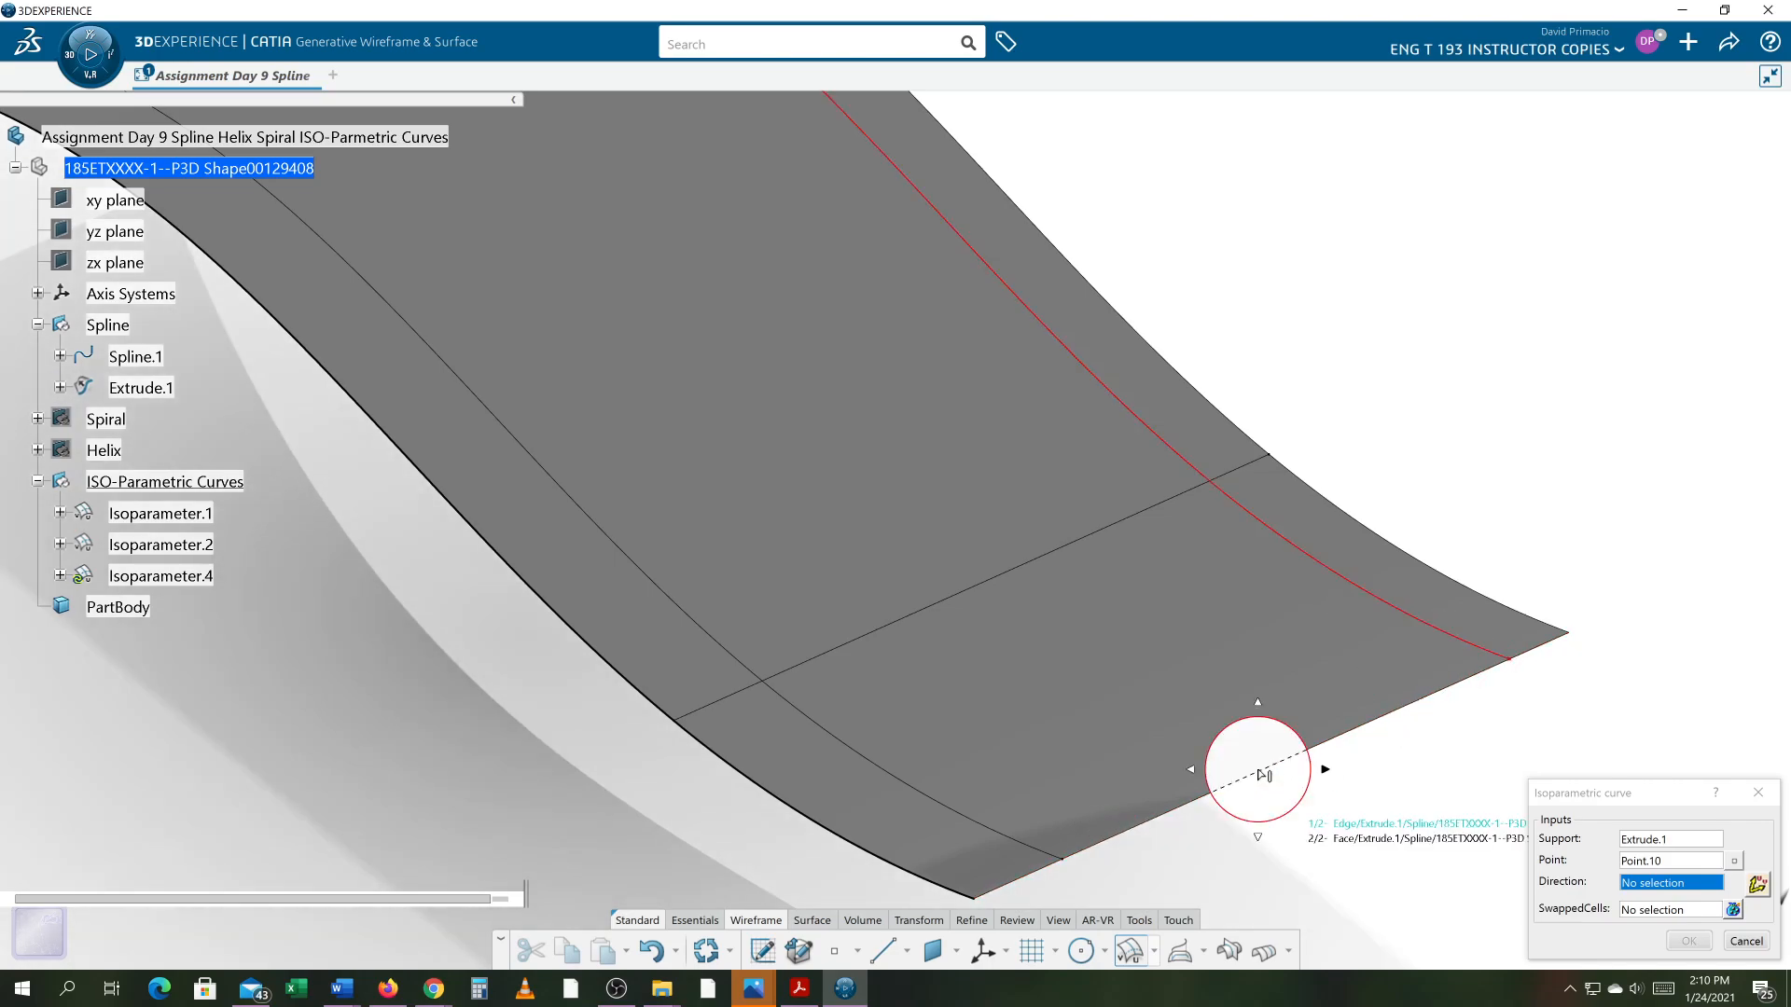
pyautogui.click(1264, 775)
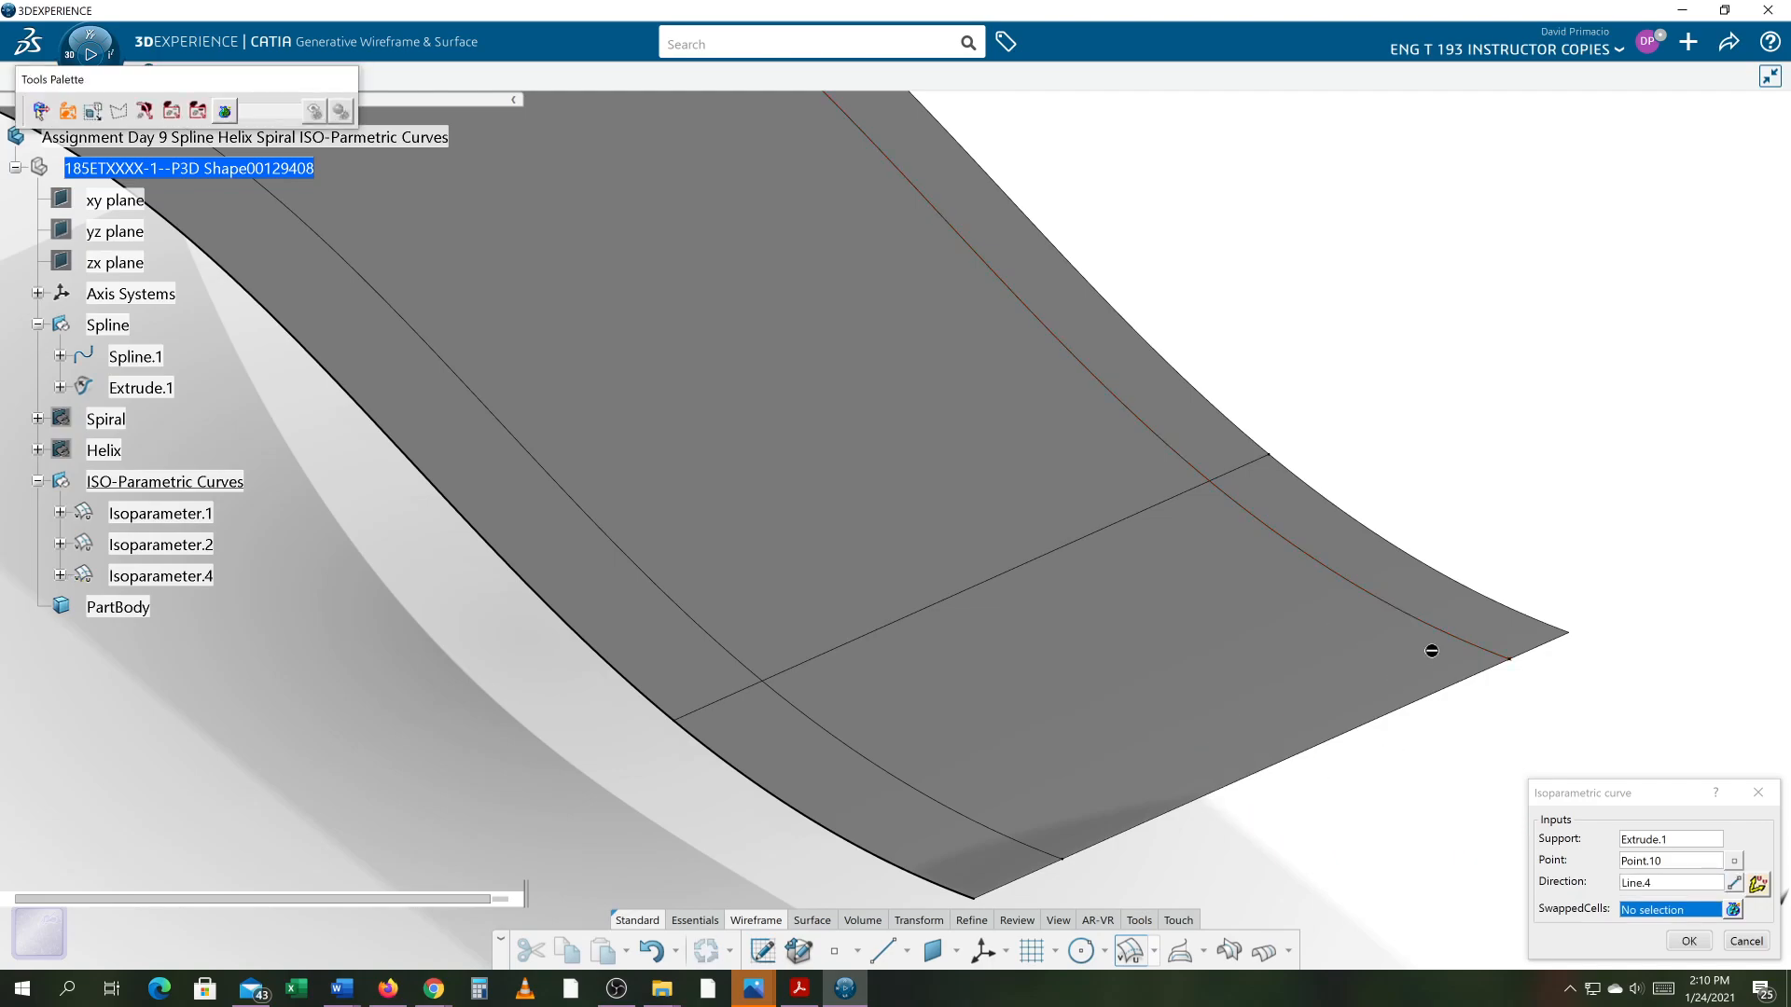
pyautogui.scroll(-5, 1043, 567)
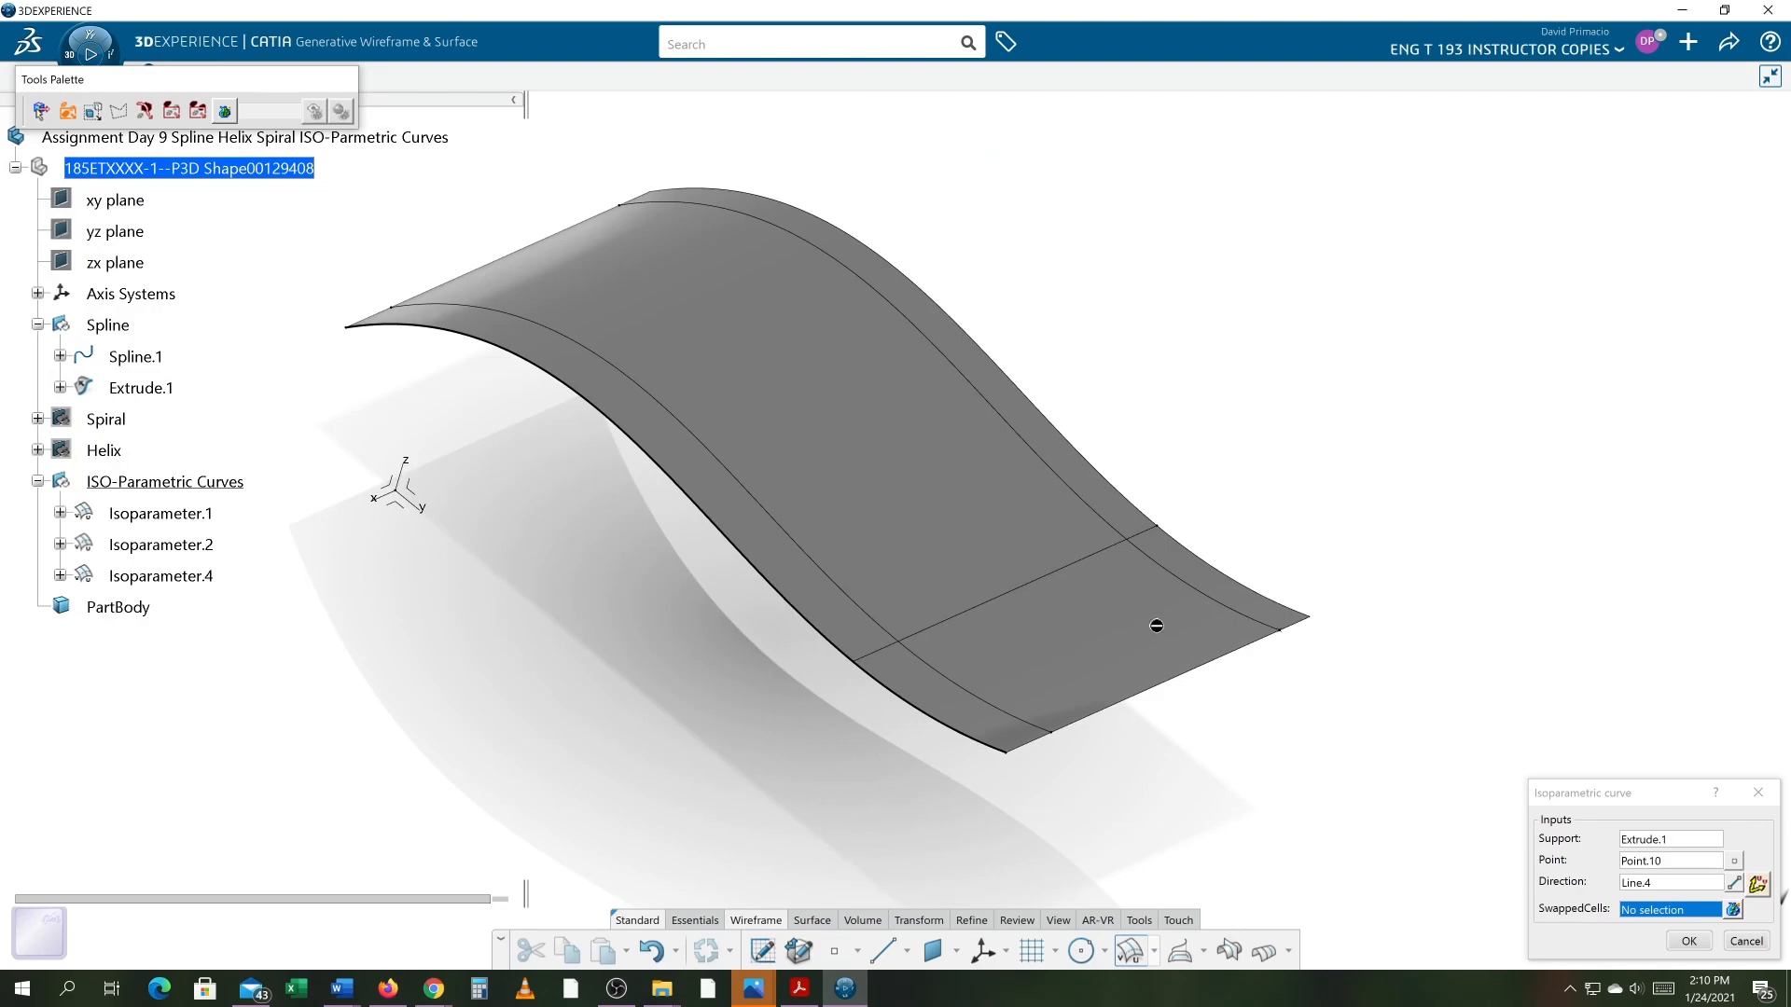
pyautogui.moveTo(941, 652); pyautogui.dragTo(1019, 623, button='middle')
pyautogui.click(1677, 933)
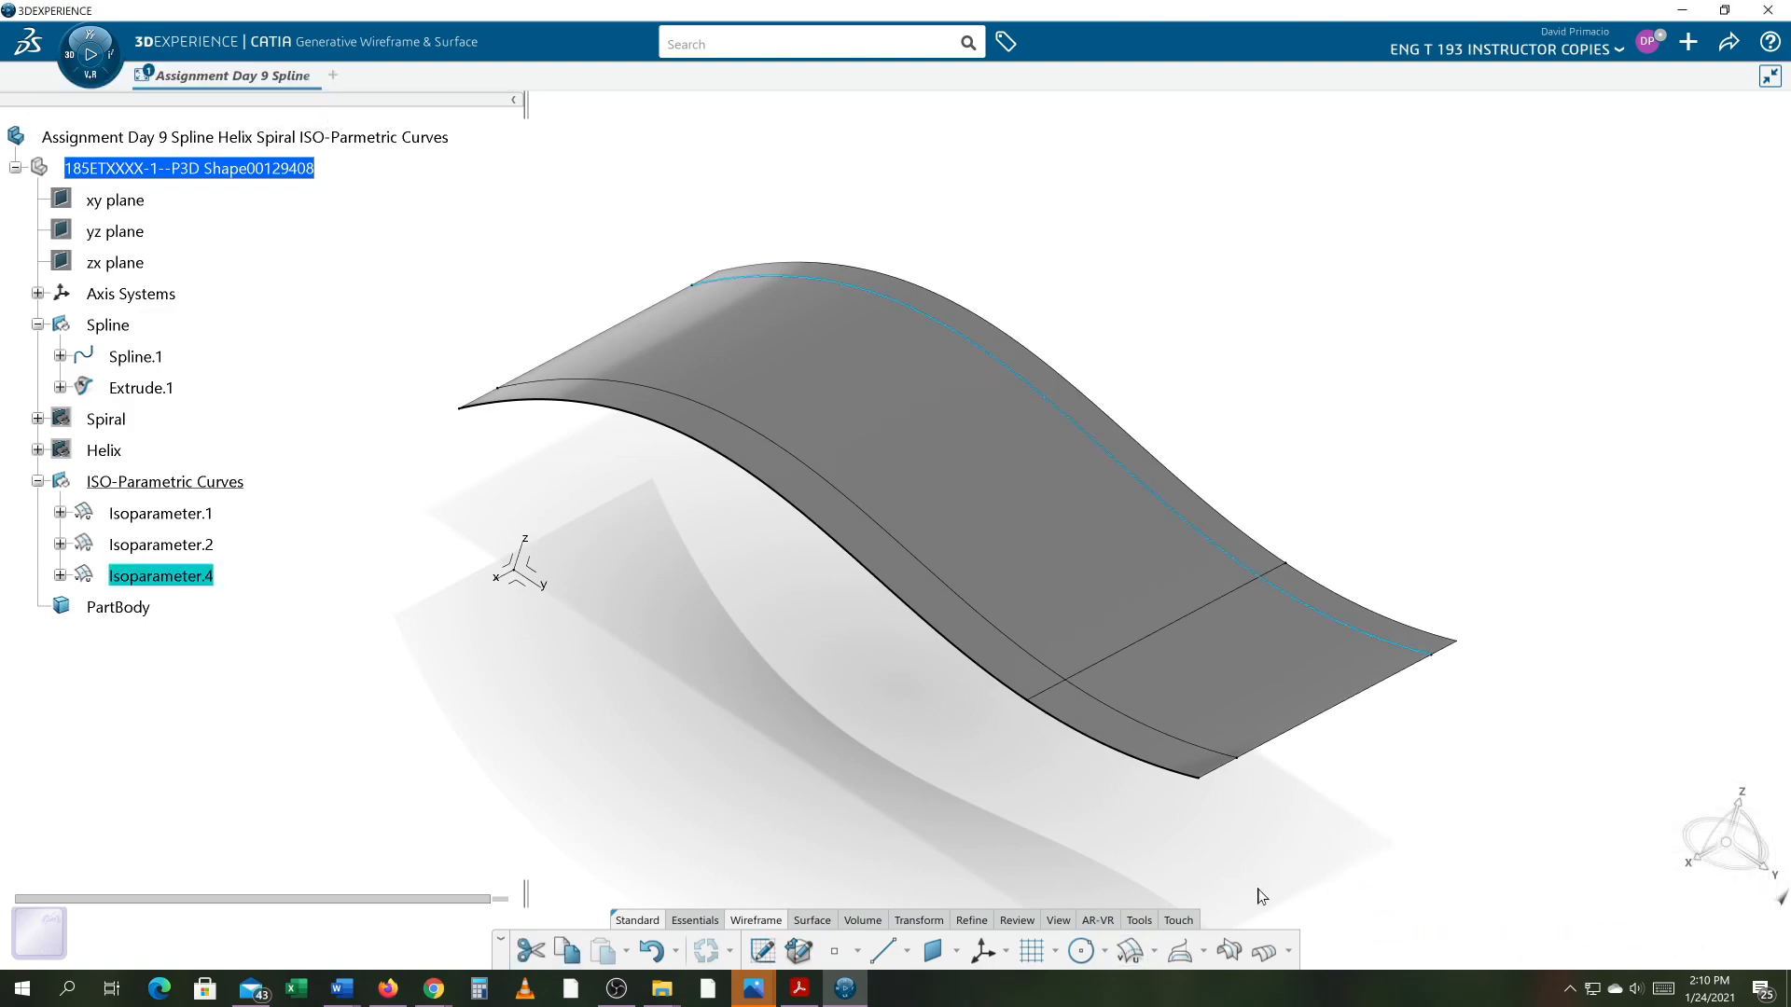
# - Start a new isoparametric curve on Extrude.1 with an on-curve point along the surface's far curved edge
pyautogui.click(1129, 952)
pyautogui.click(1288, 690)
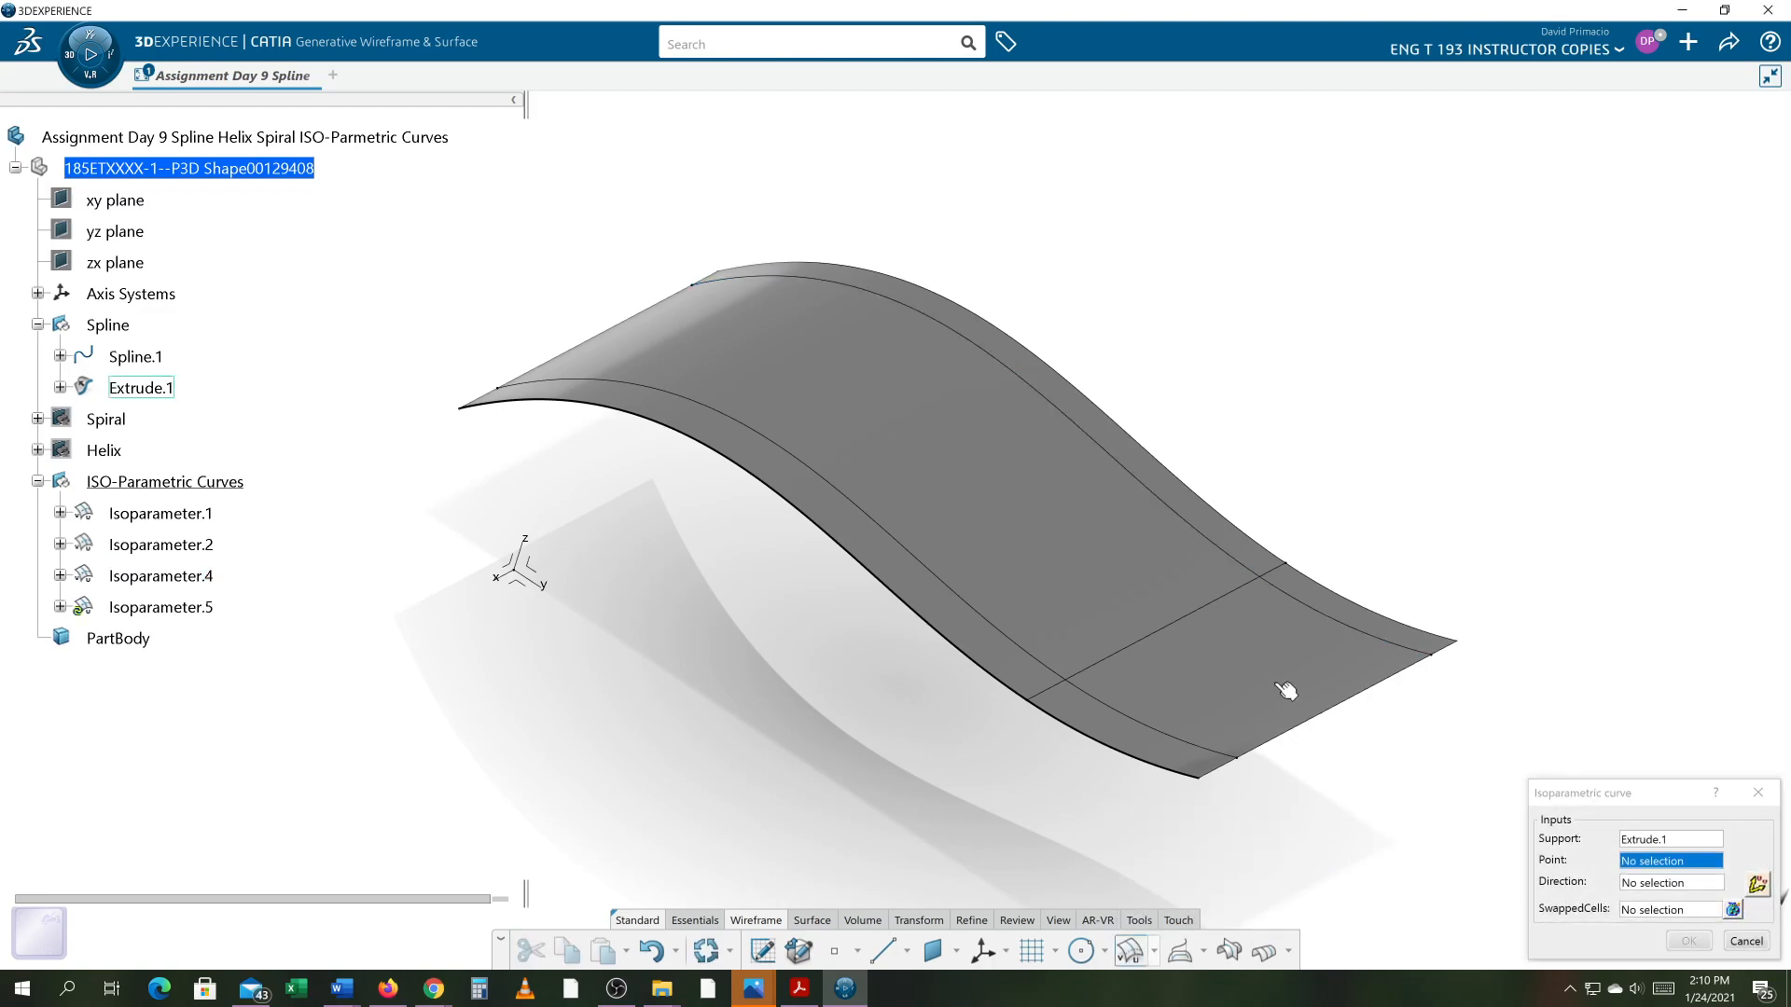
pyautogui.rightClick(1640, 866)
pyautogui.moveTo(1688, 874)
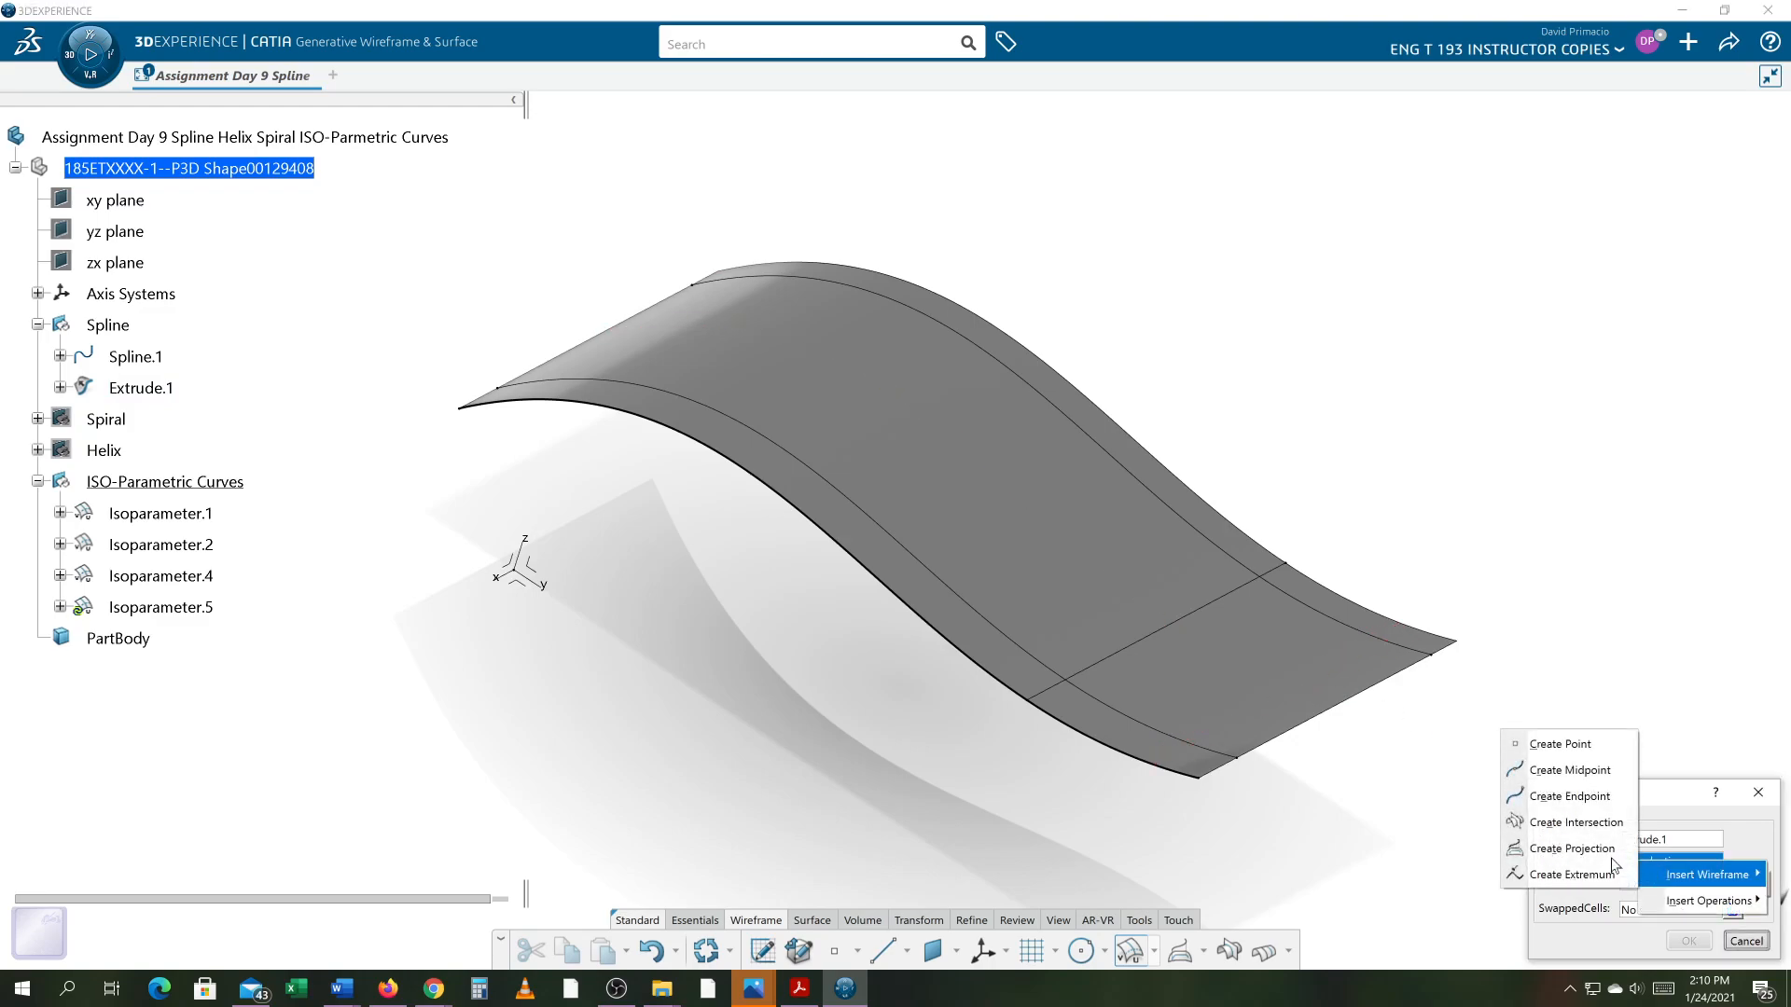
pyautogui.click(1560, 744)
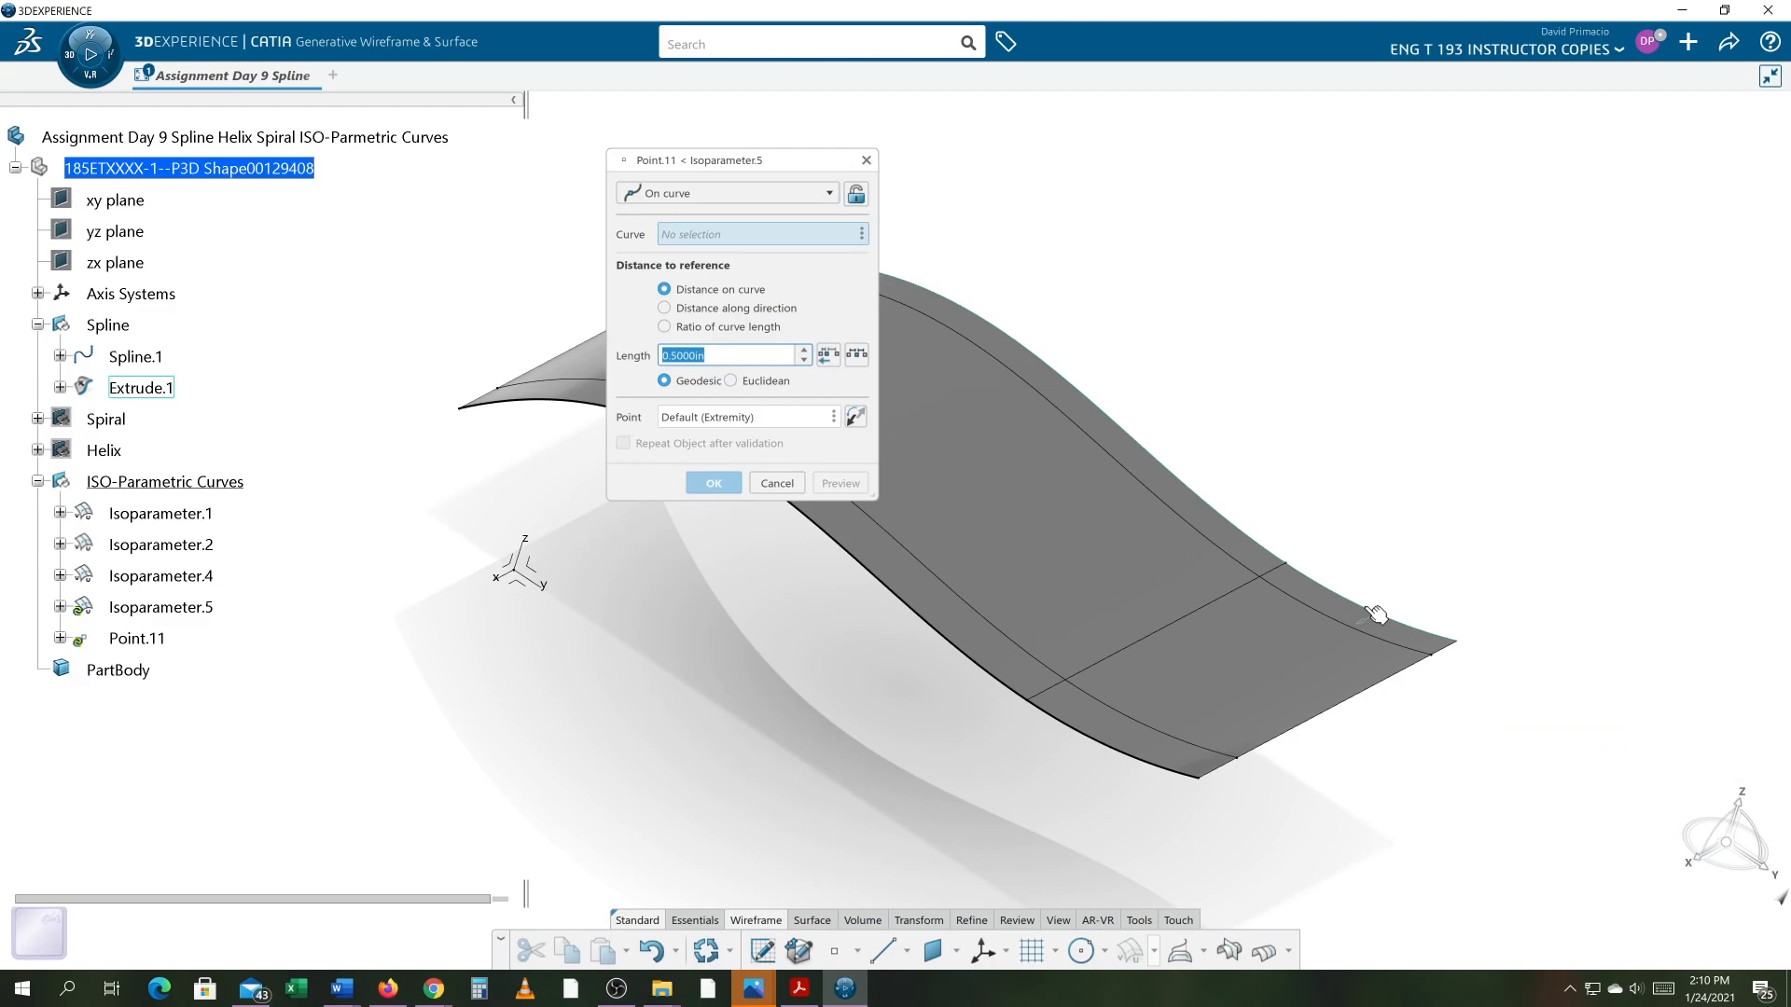
pyautogui.click(1373, 615)
# - Reference the point to the far curved edge's upper end vertex, reverse its direction and set its length to 1 in
pyautogui.moveTo(1348, 611); pyautogui.dragTo(1572, 794, button='middle')
pyautogui.moveTo(1571, 794); pyautogui.dragTo(980, 458)
pyautogui.click(753, 418)
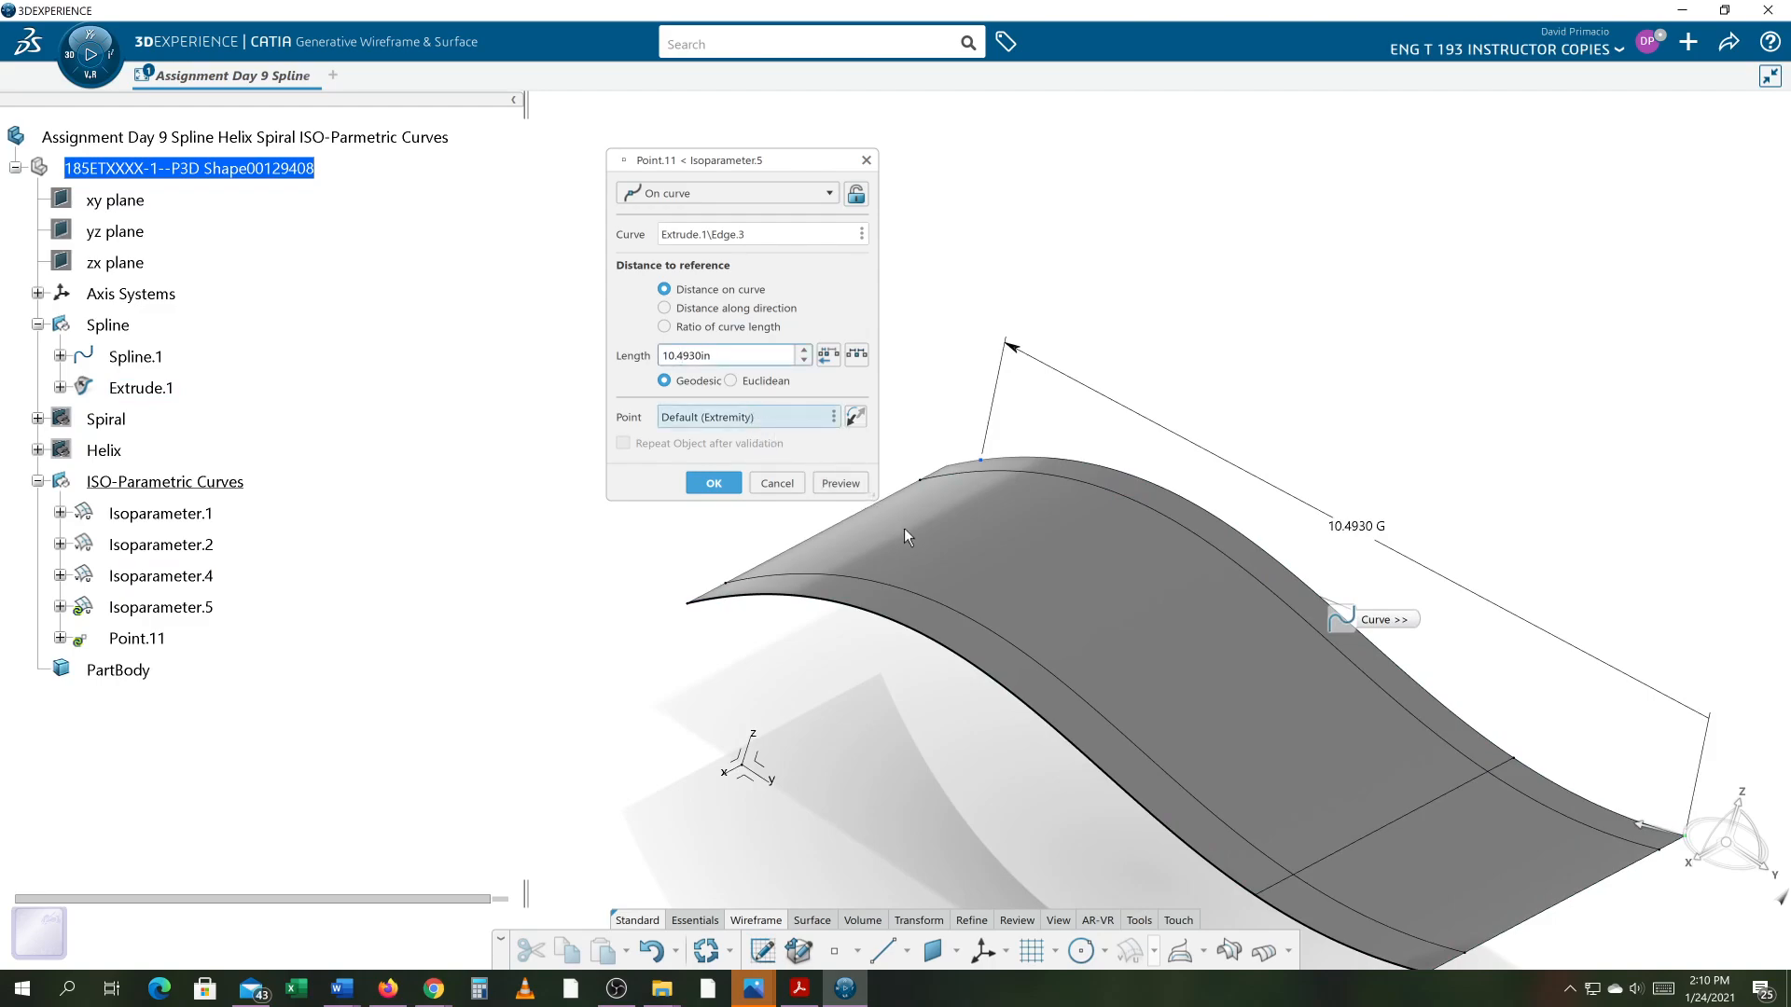
pyautogui.moveTo(1004, 653); pyautogui.dragTo(1089, 707, button='middle')
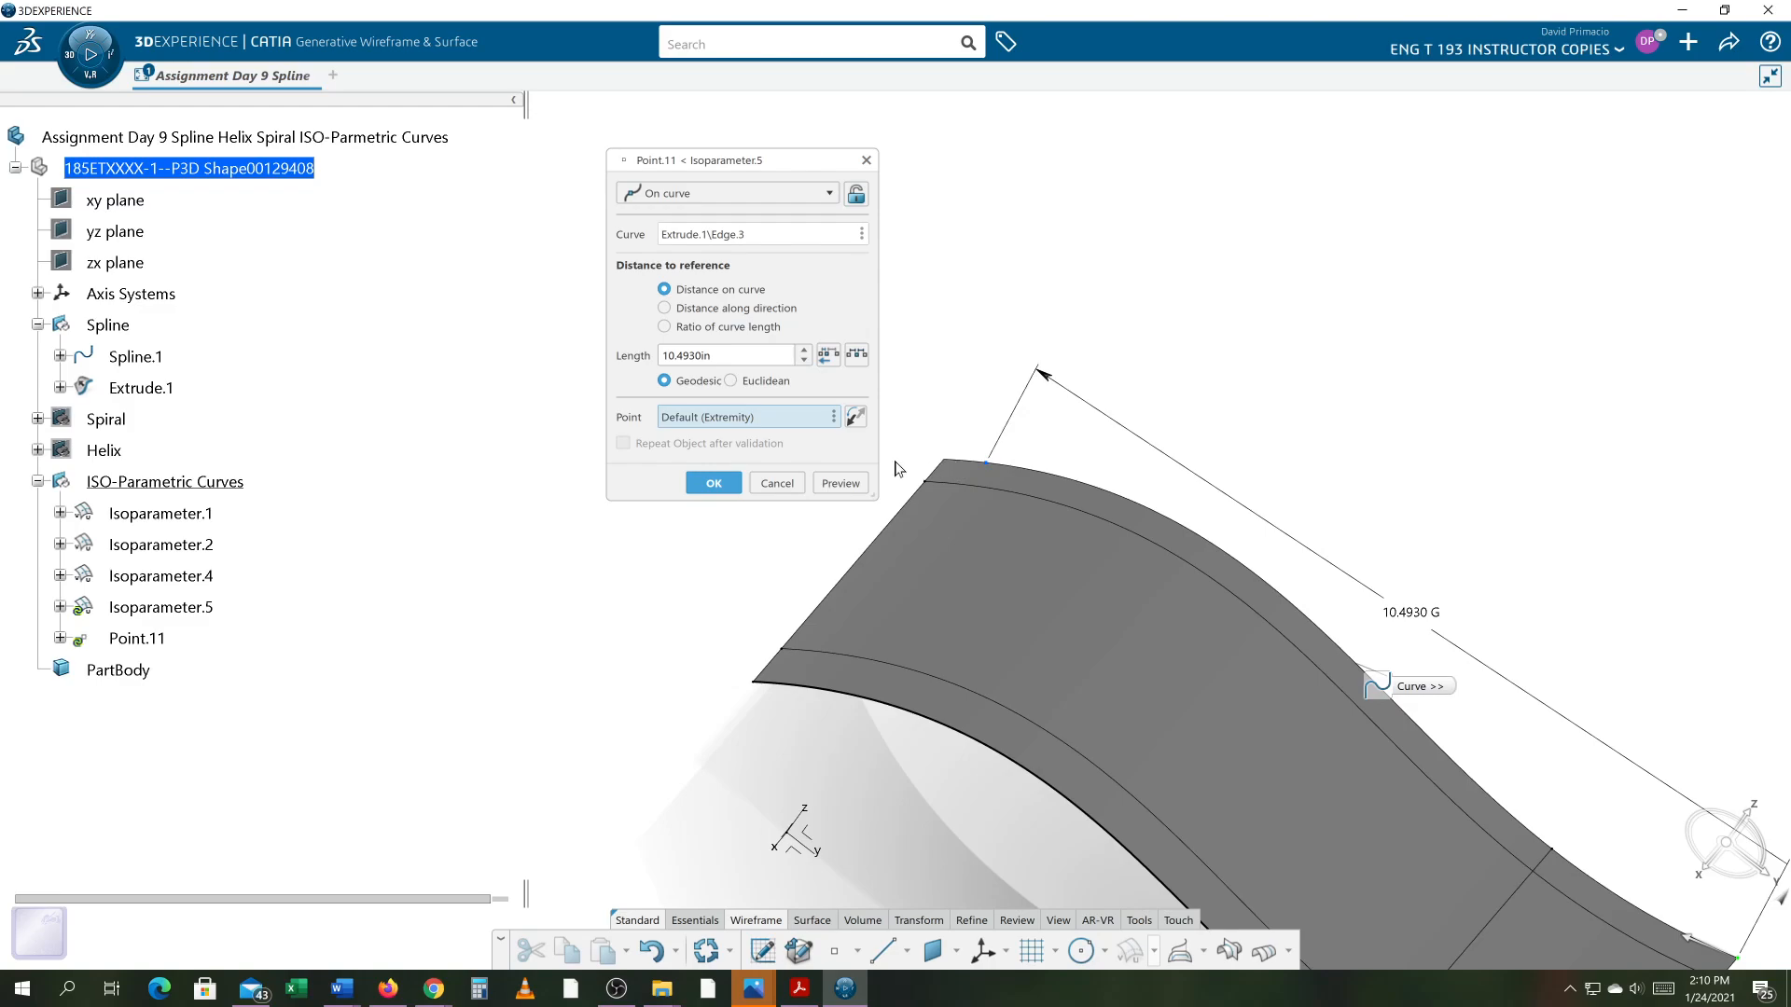
pyautogui.click(946, 458)
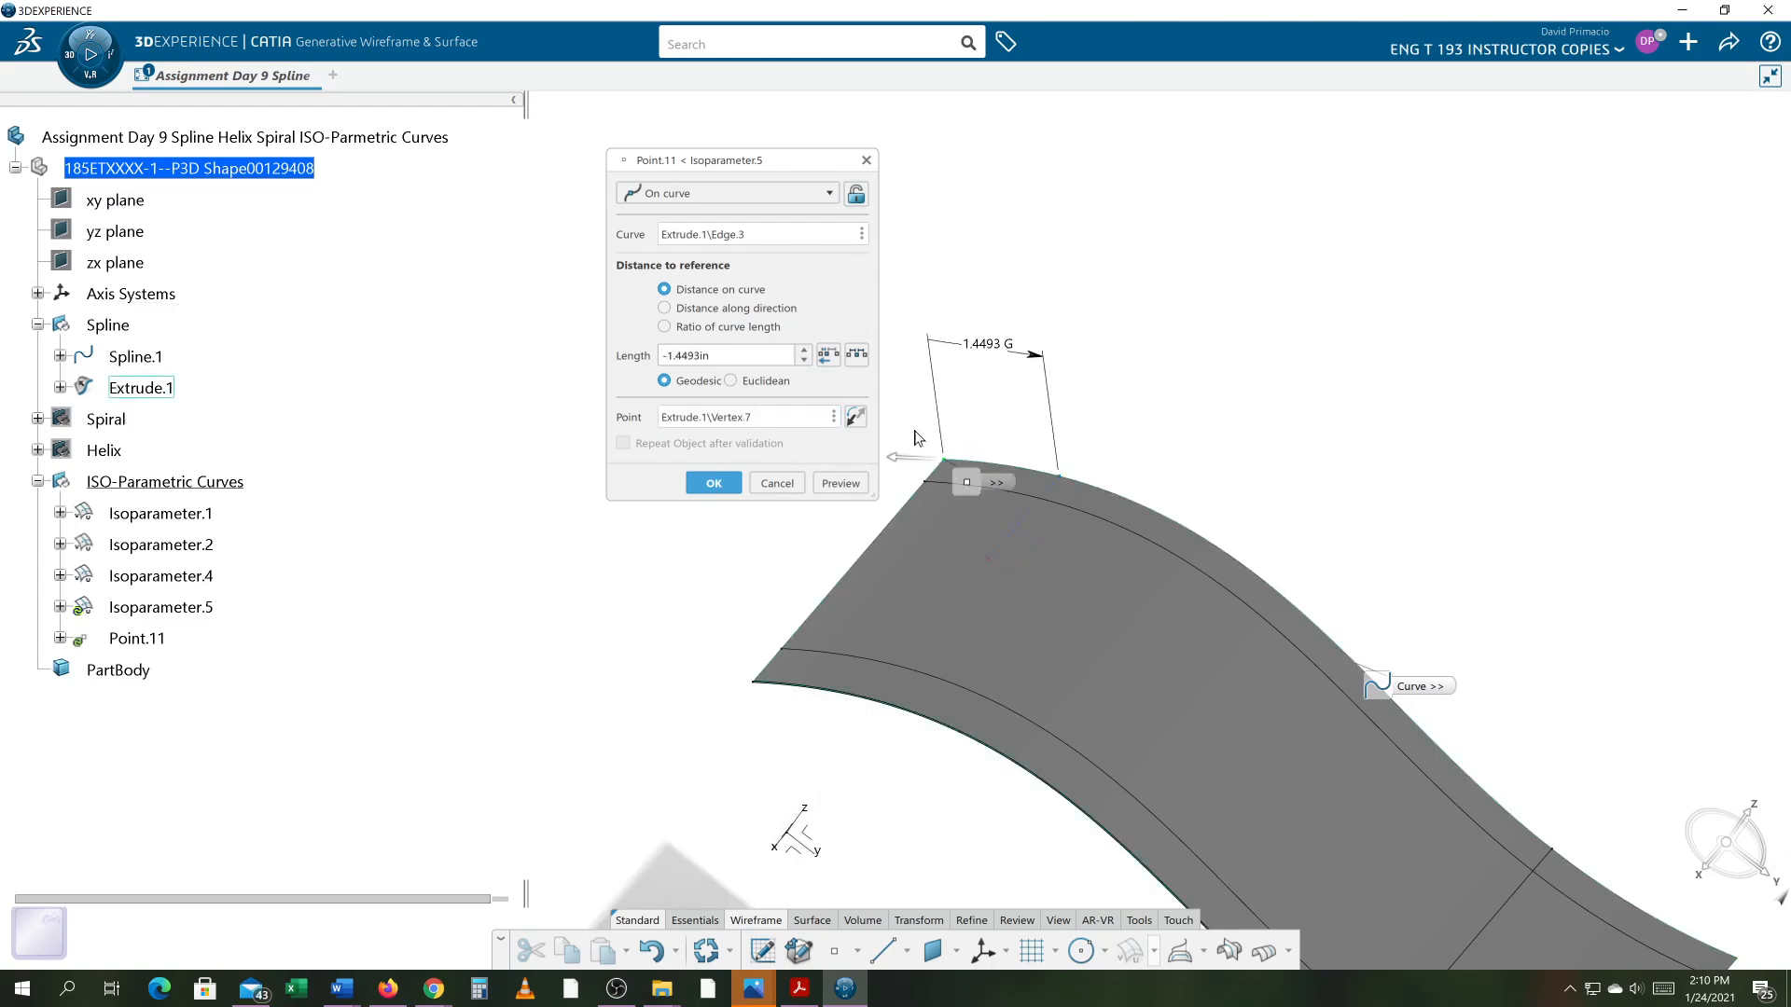
pyautogui.click(854, 418)
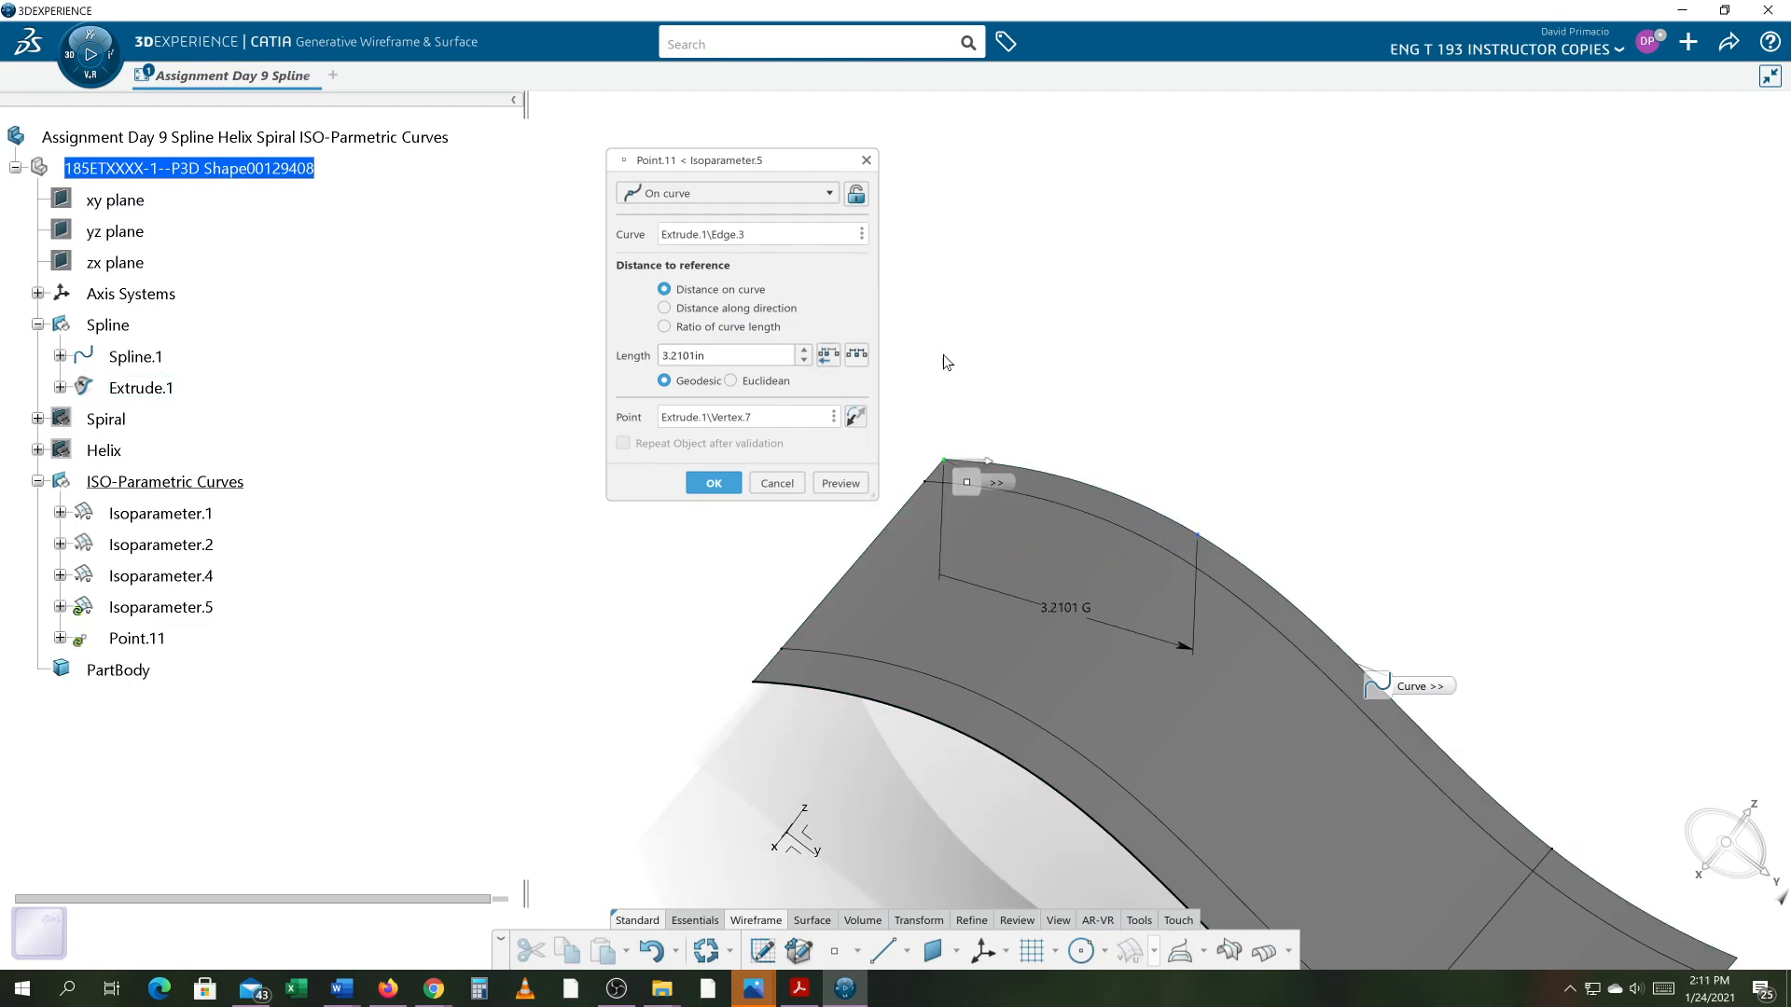
pyautogui.moveTo(733, 359); pyautogui.dragTo(662, 358)
pyautogui.write('1')
pyautogui.press('Return')
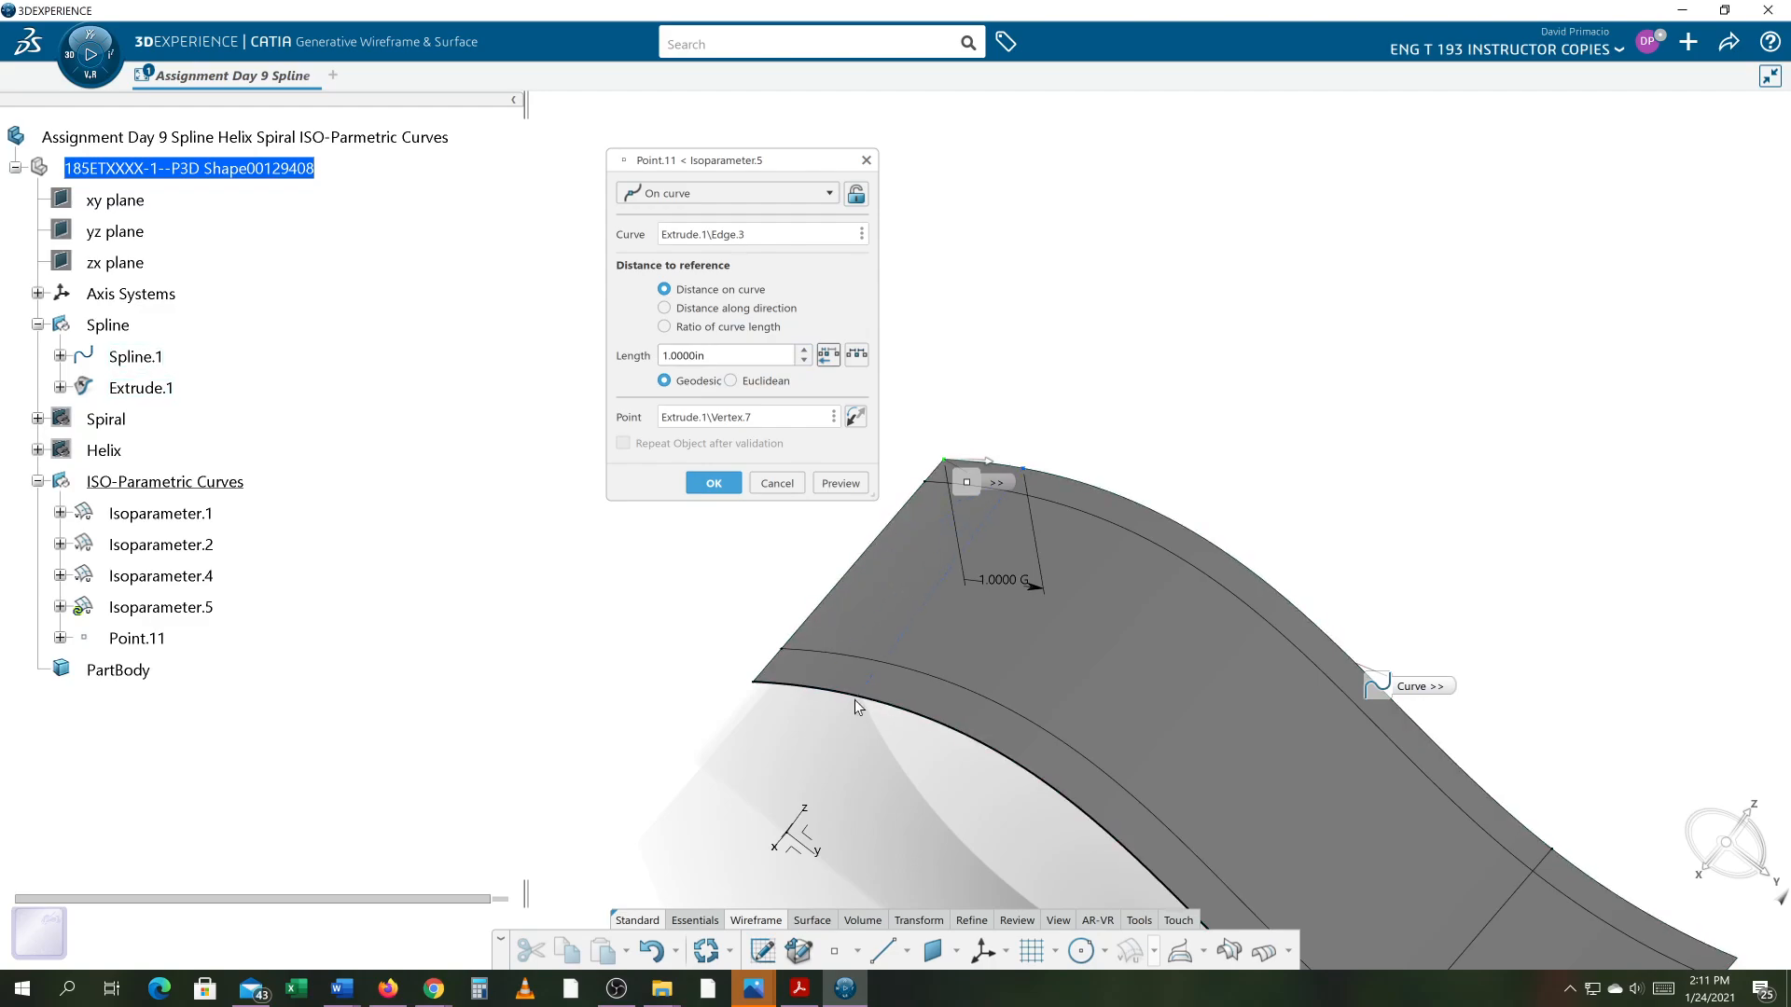
pyautogui.moveTo(856, 698)
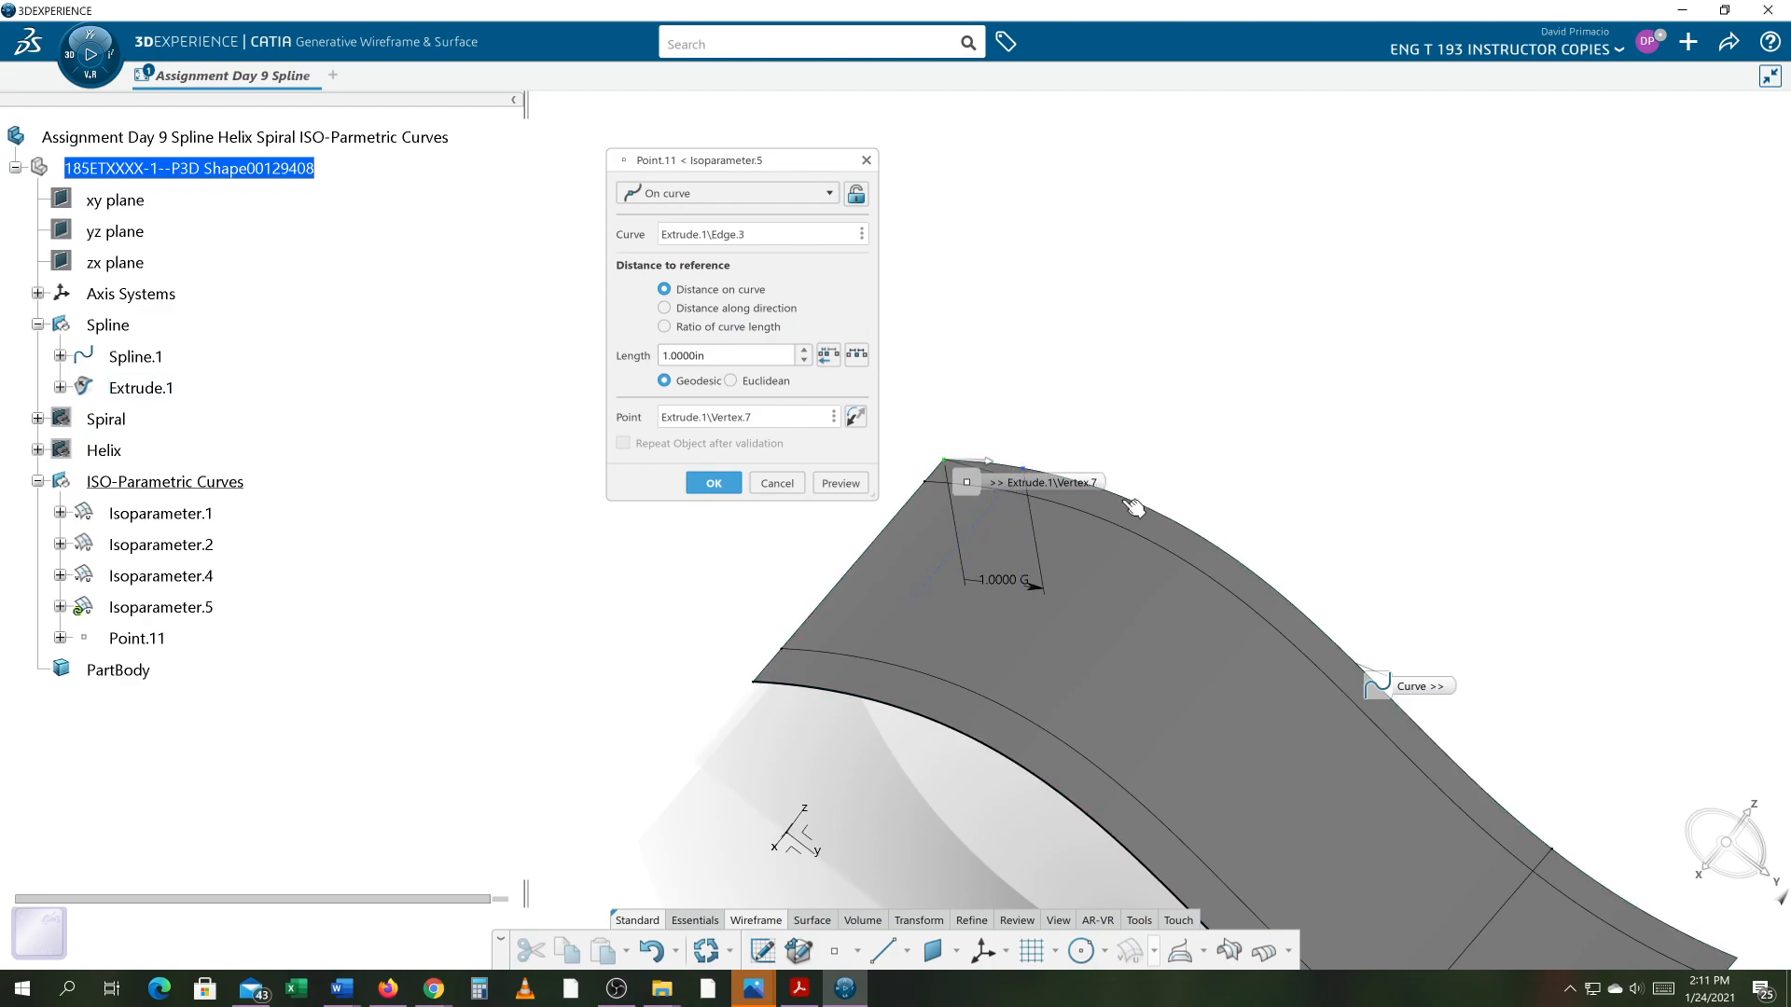
pyautogui.moveTo(1138, 508); pyautogui.dragTo(1477, 551, button='middle')
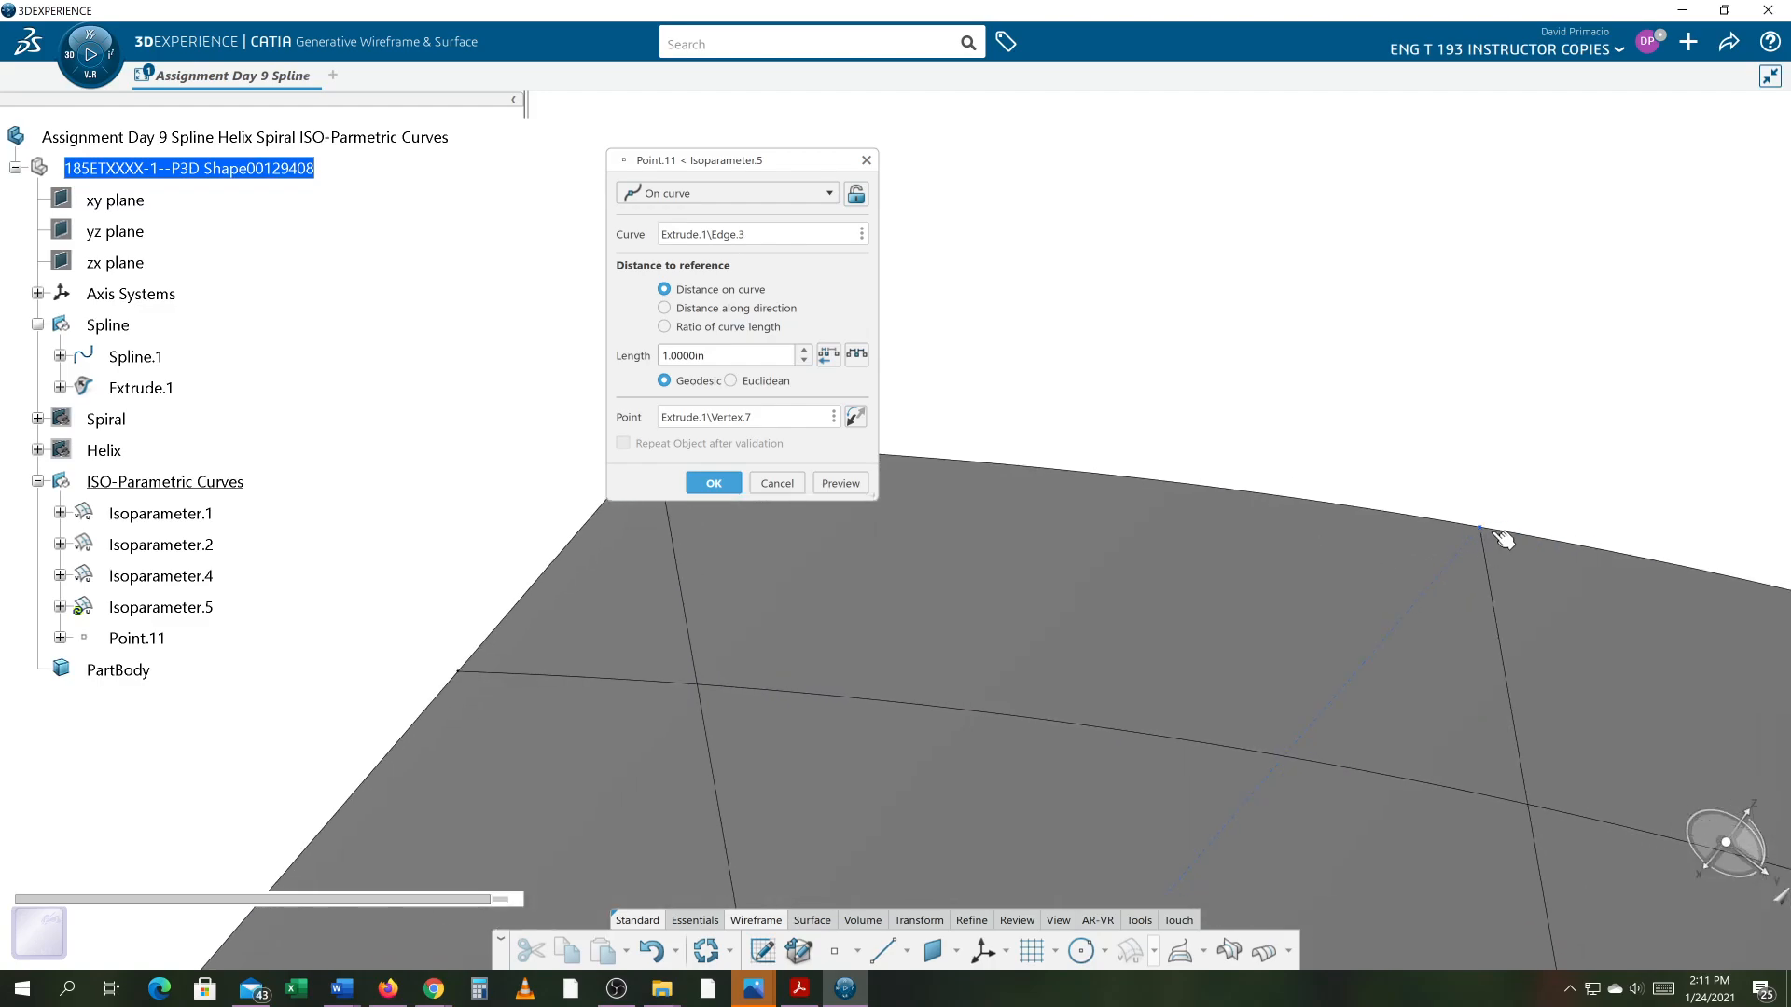
pyautogui.moveTo(1480, 545); pyautogui.dragTo(1479, 492, button='middle')
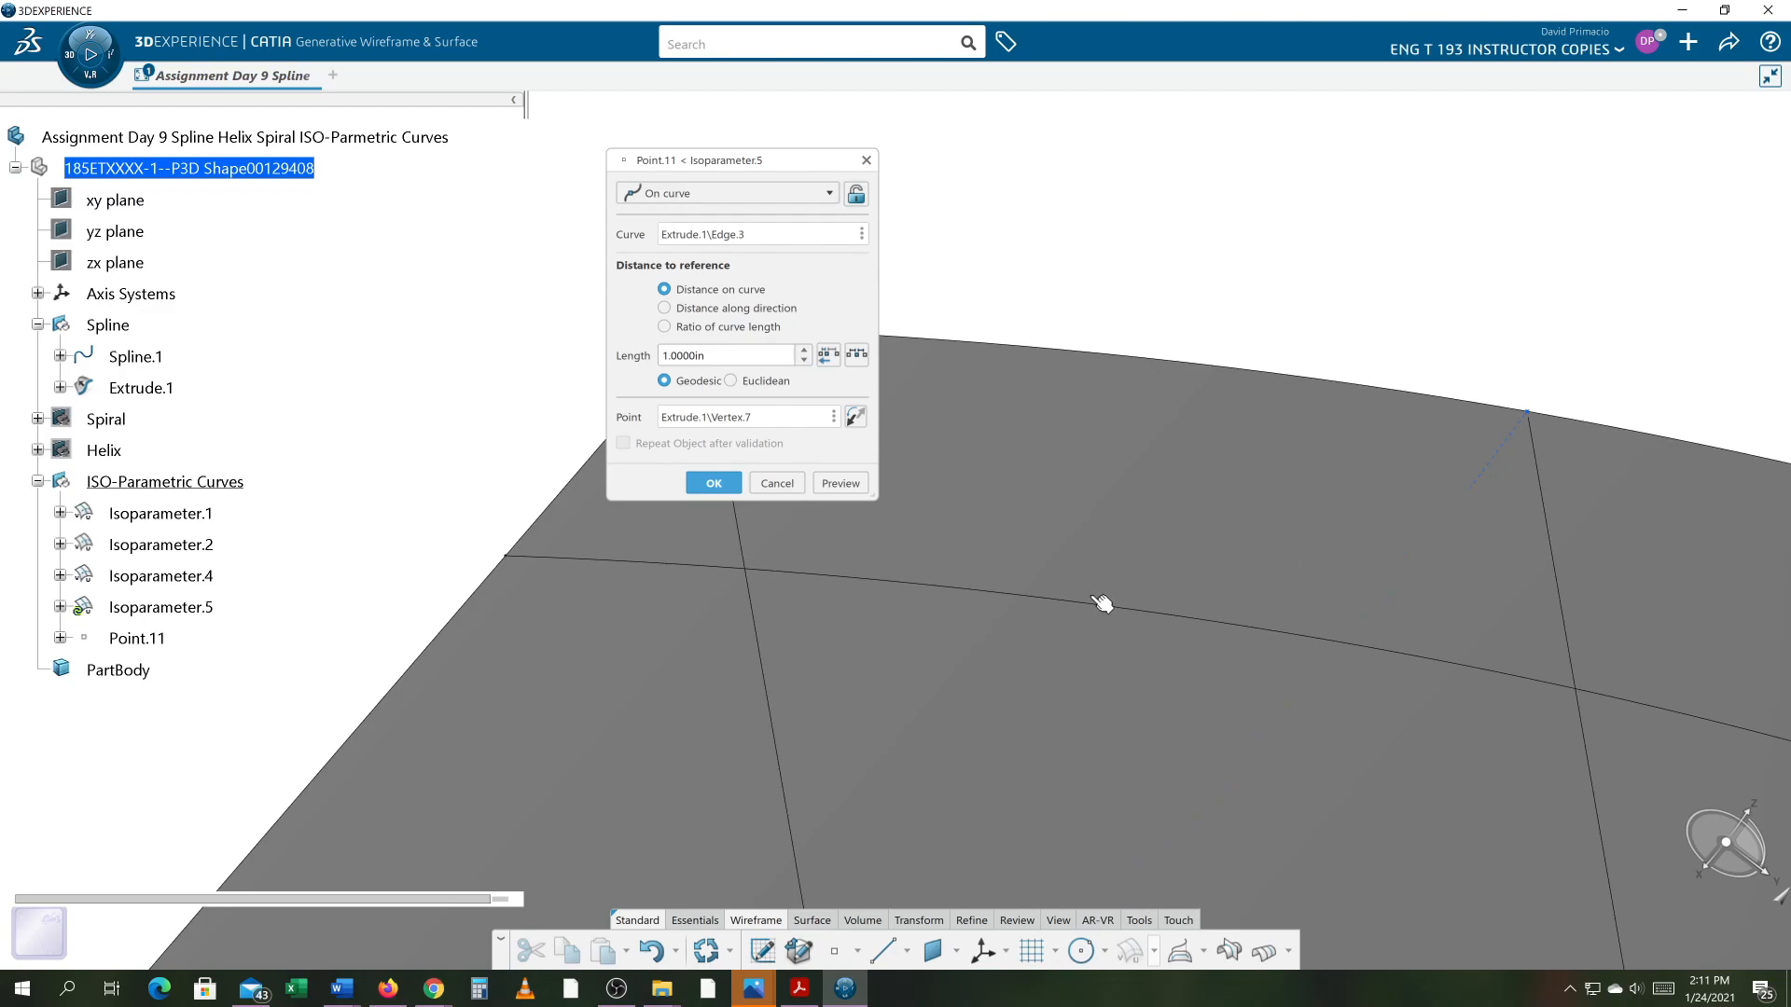
pyautogui.click(706, 487)
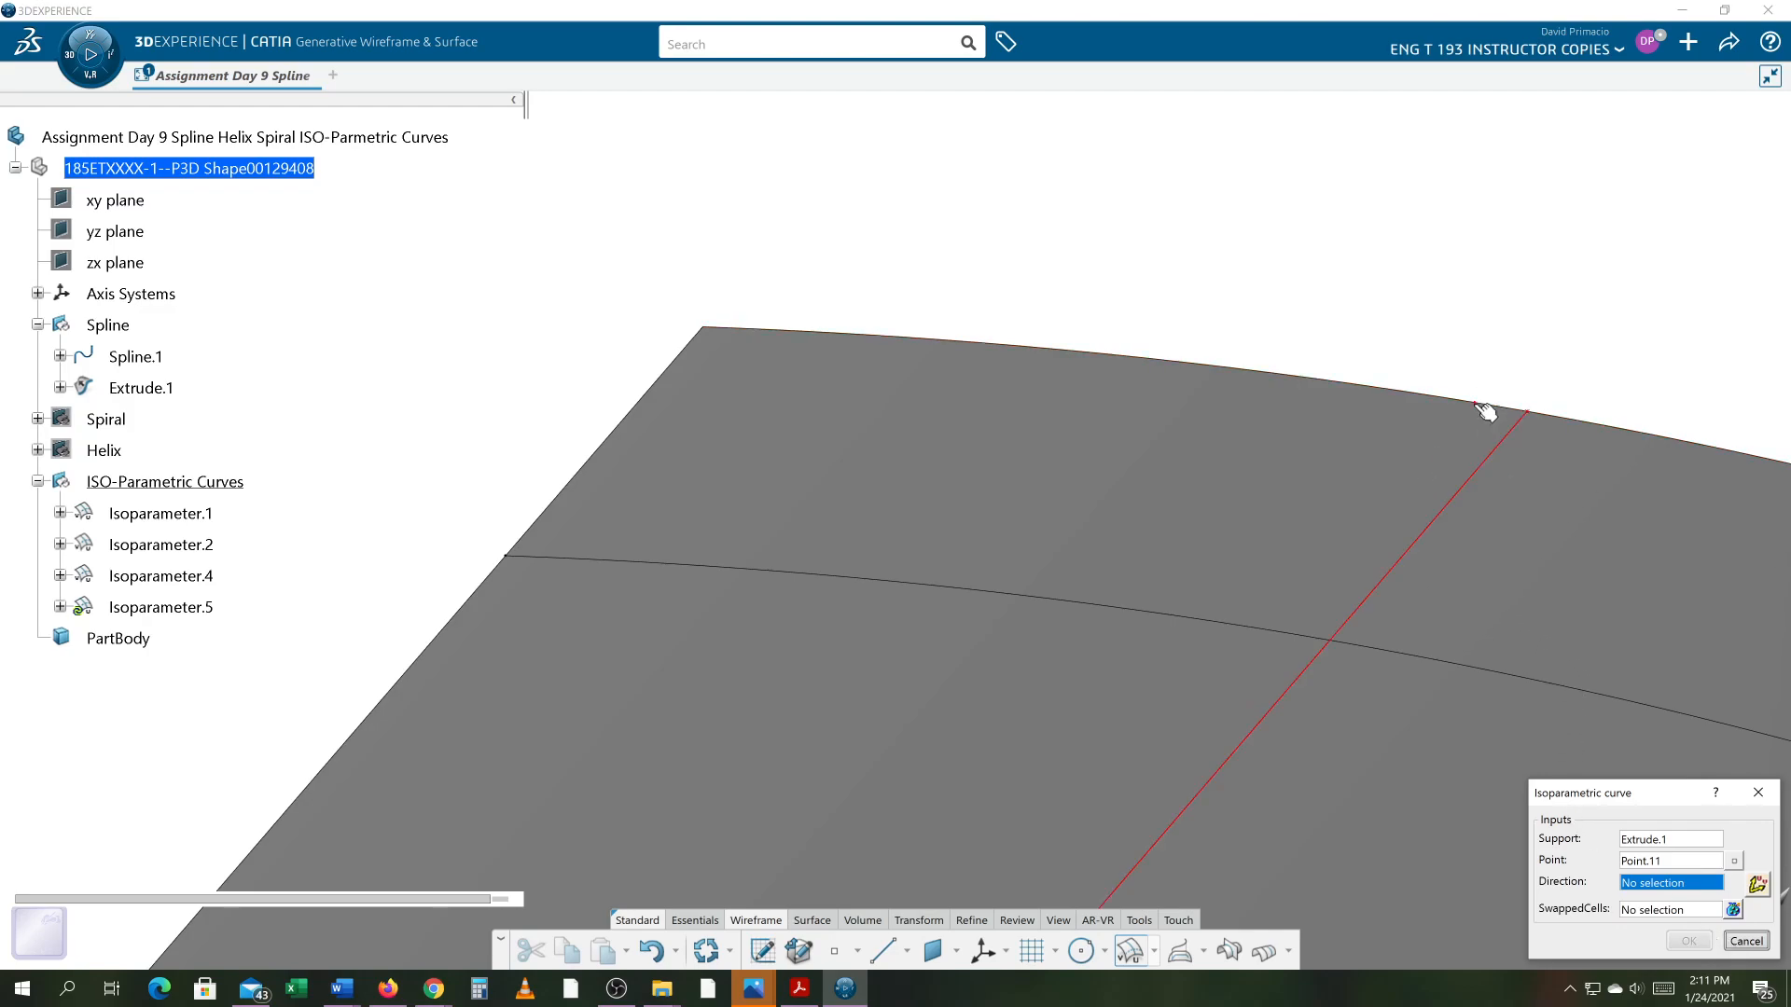
# - Choose the direction running straight across the surface and create the isoparametric curve near its upper end
pyautogui.moveTo(1481, 409)
pyautogui.click(1483, 420)
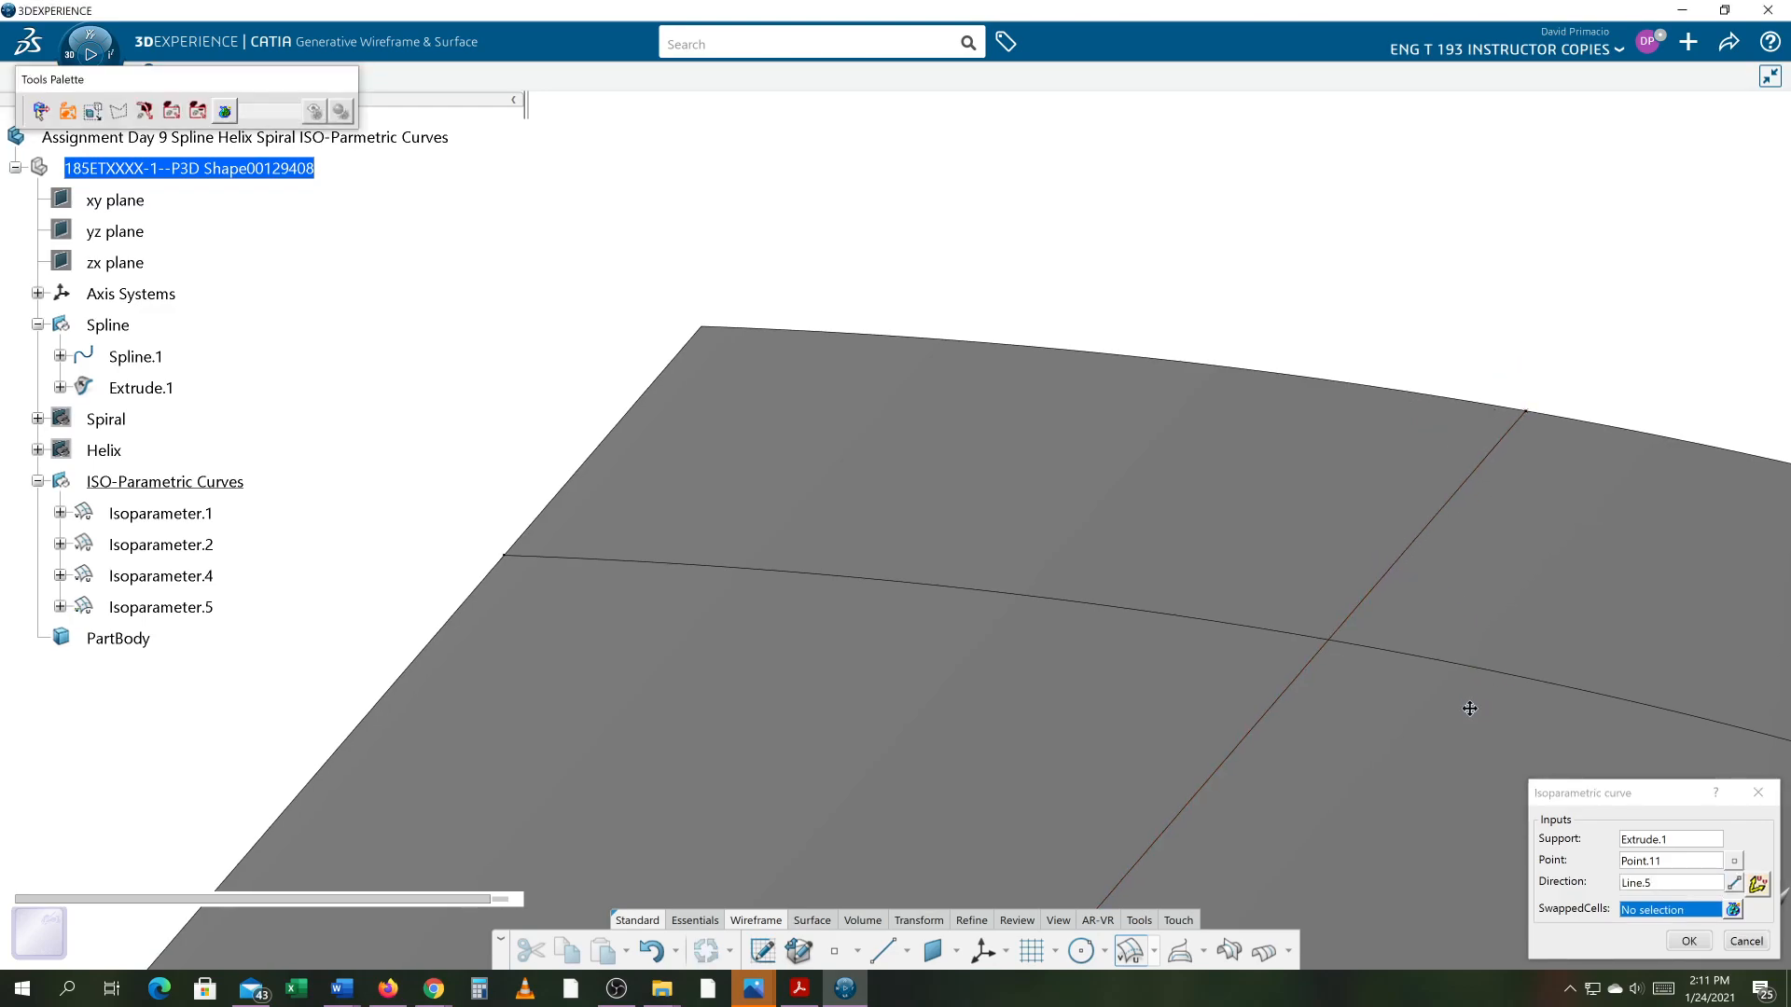
pyautogui.moveTo(1499, 775); pyautogui.dragTo(1539, 900, button='middle')
pyautogui.click(1686, 942)
pyautogui.moveTo(1399, 714); pyautogui.dragTo(1310, 838, button='middle')
pyautogui.moveTo(1377, 752); pyautogui.dragTo(1078, 831, button='middle')
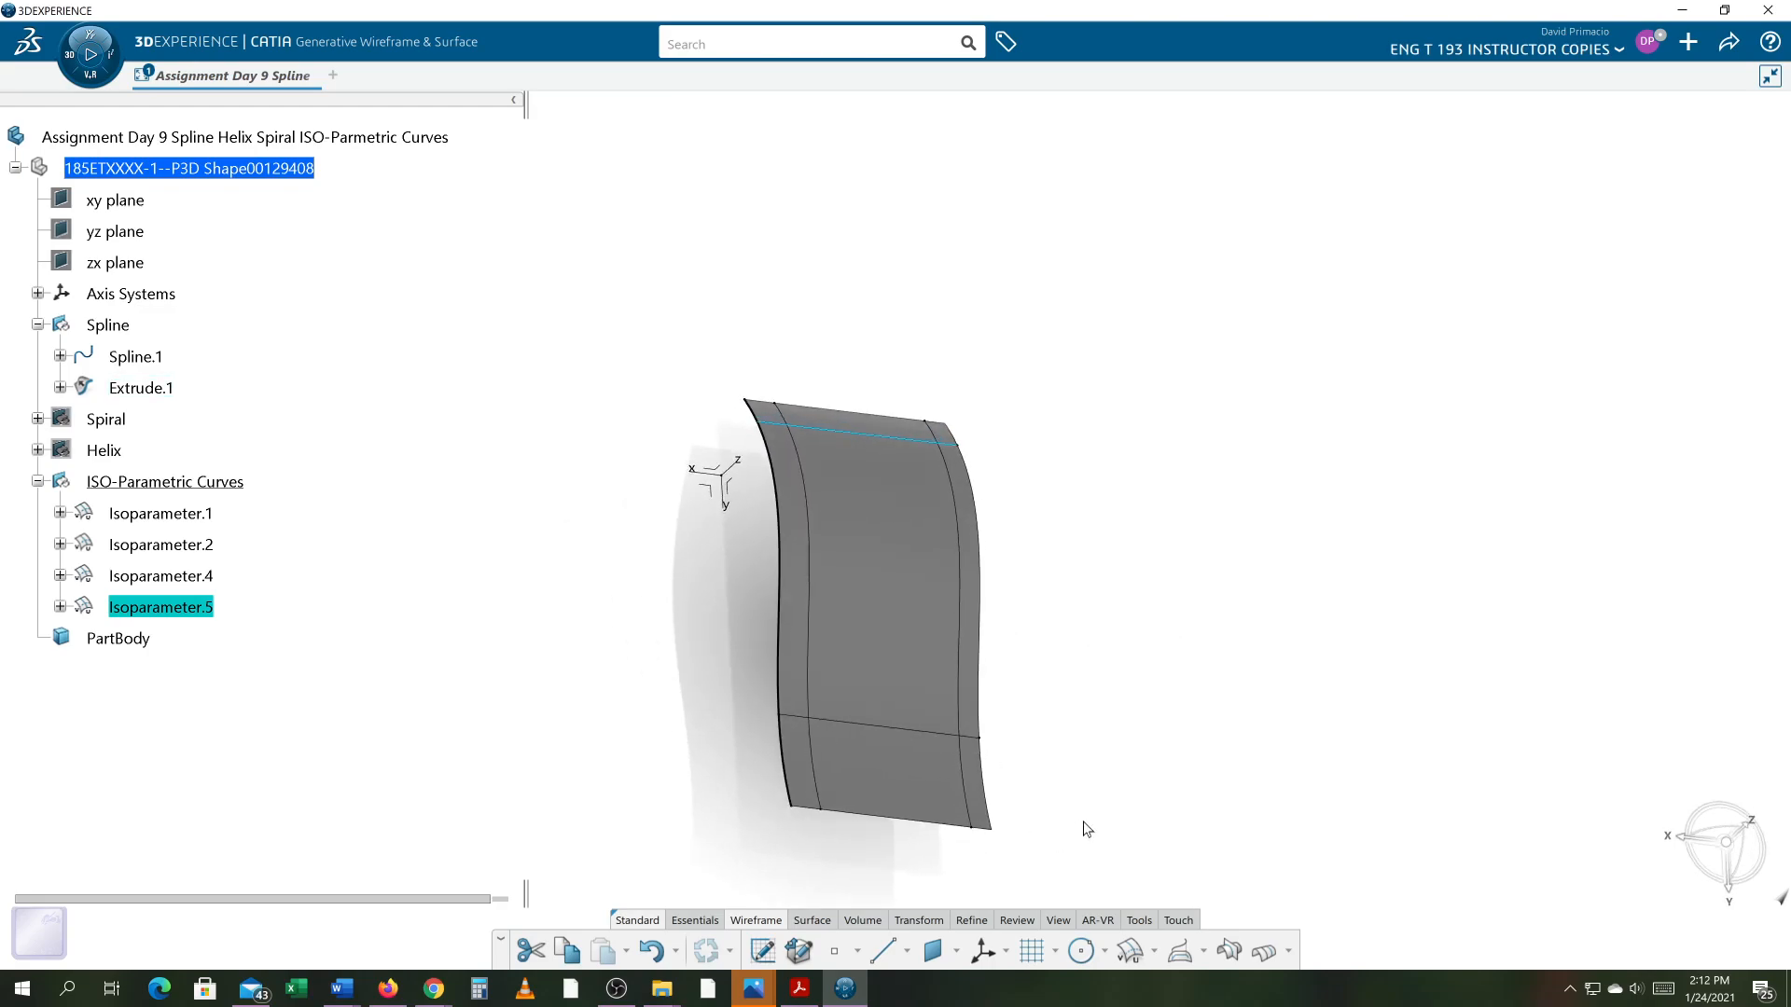
pyautogui.moveTo(1275, 741); pyautogui.dragTo(1111, 775, button='middle')
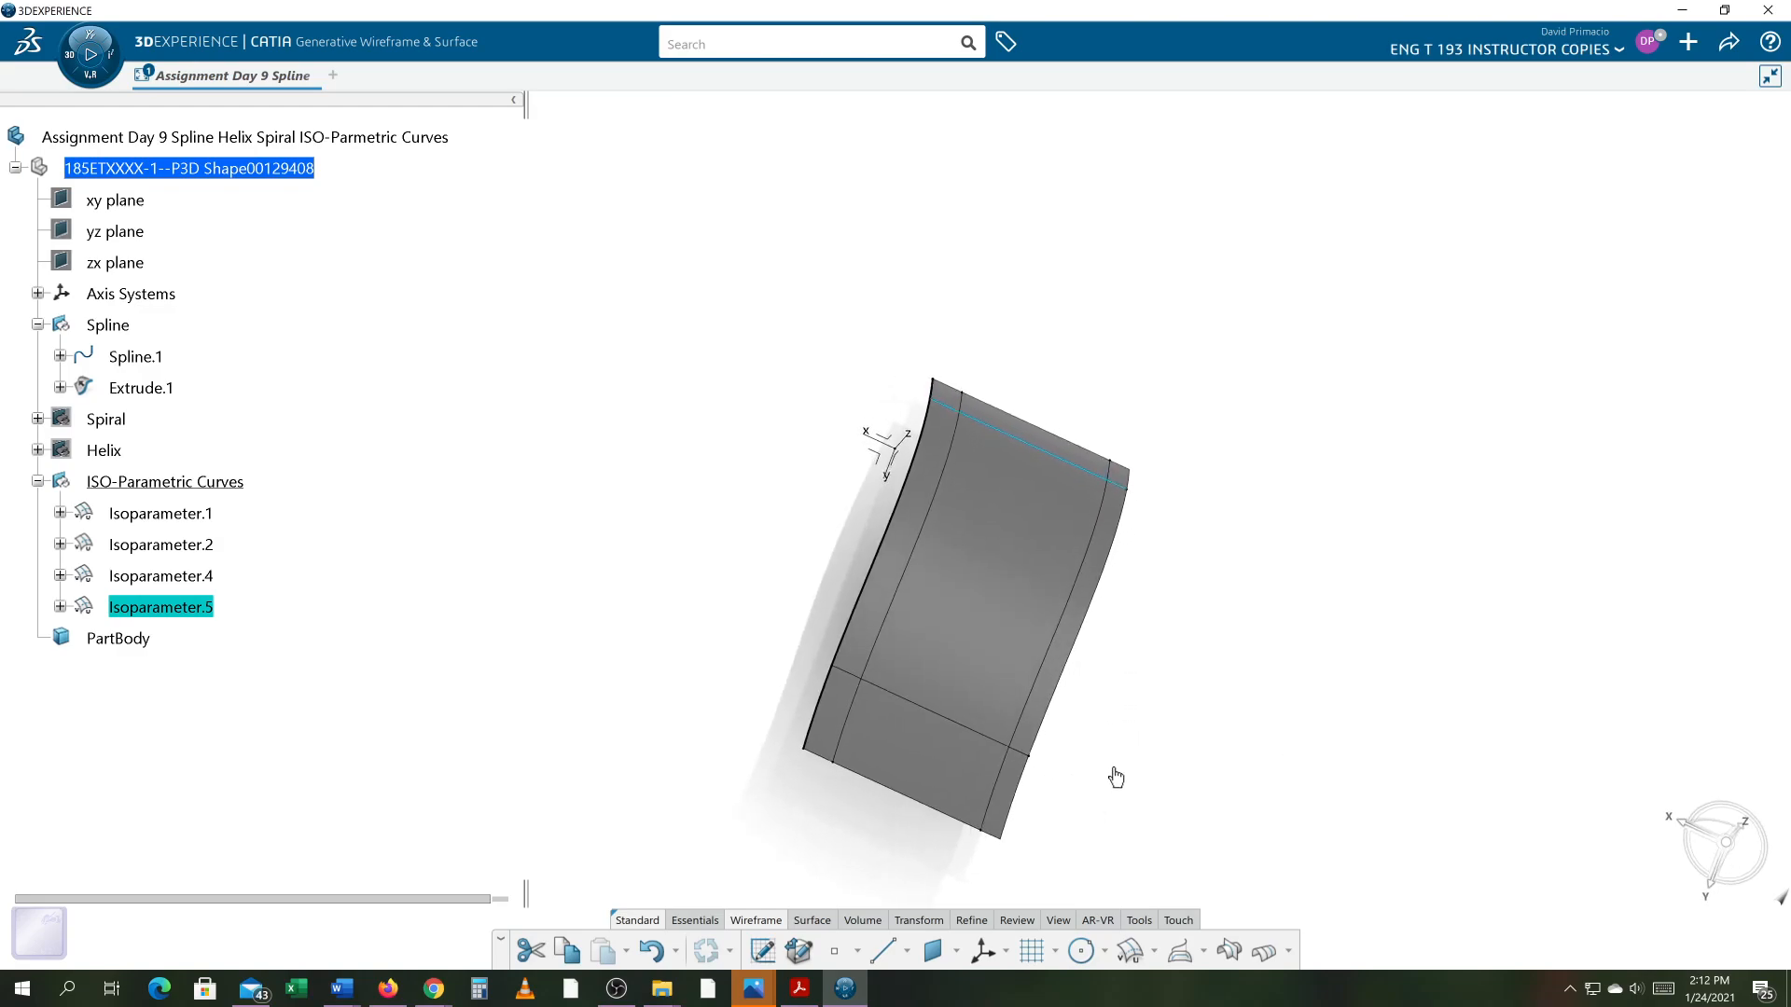
pyautogui.moveTo(1011, 899); pyautogui.dragTo(1059, 884, button='middle')
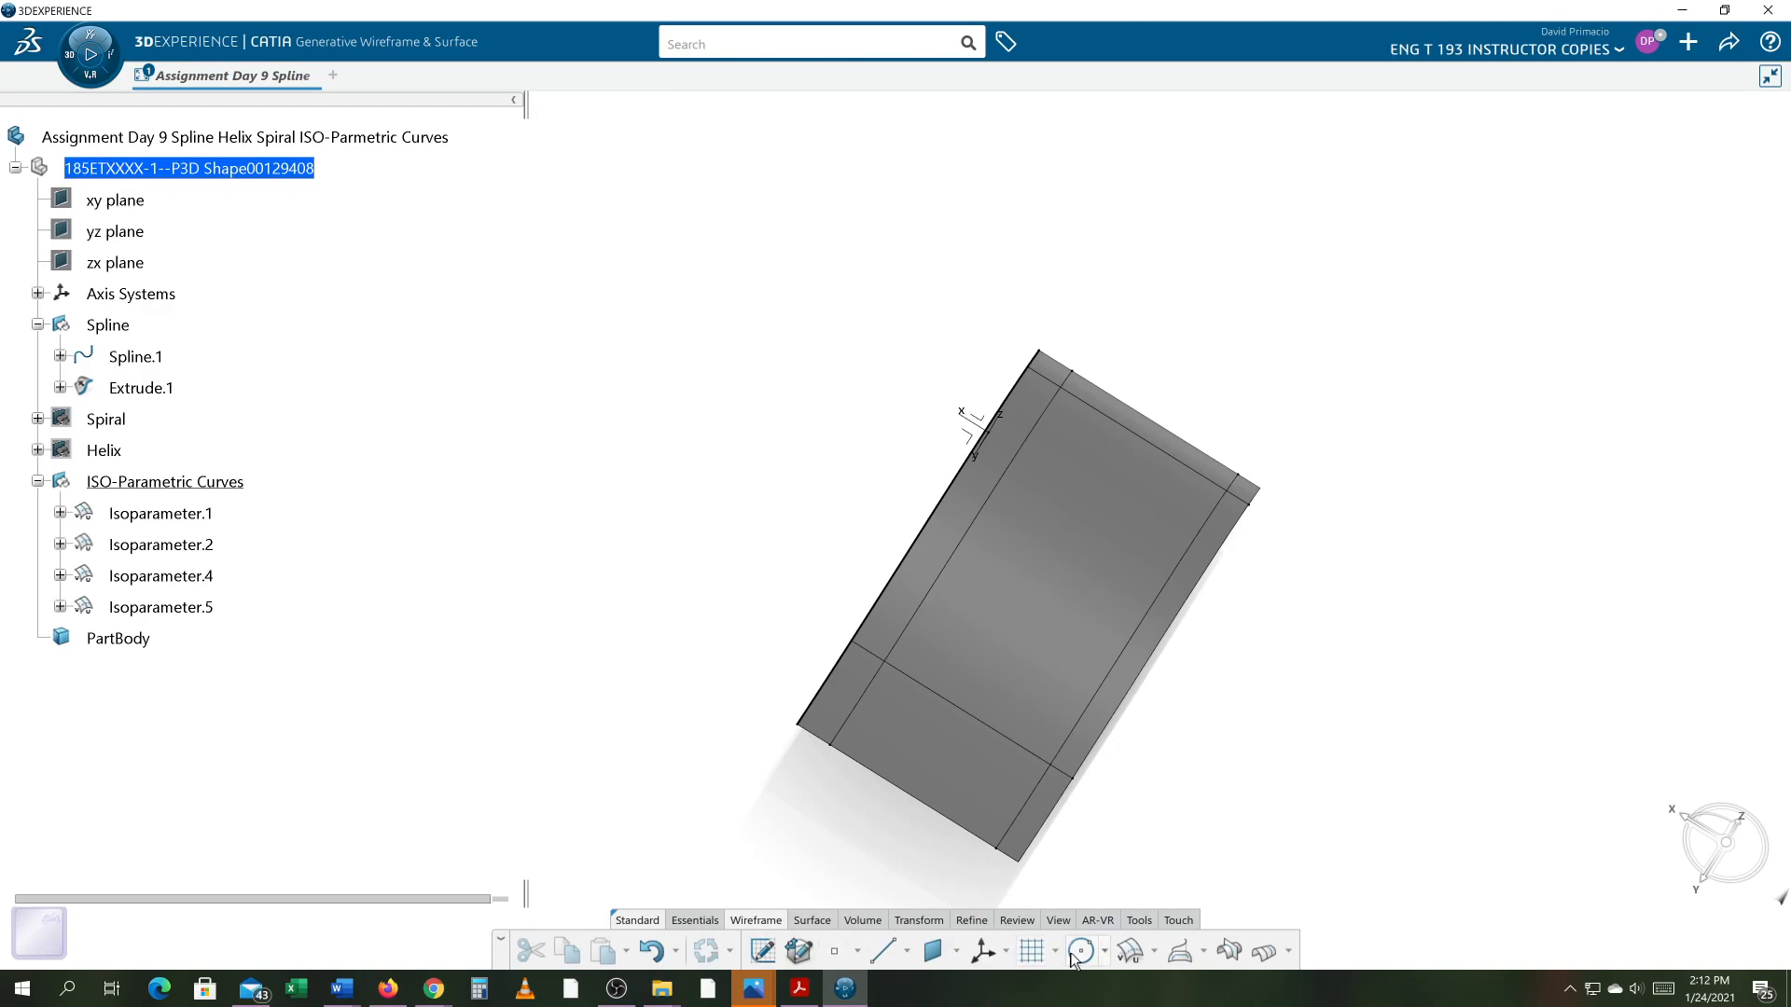
# - Set up a corner on support between Isoparameter.1 and Isoparameter.2 with a 0.5 in radius, using Extrude.1 as support
pyautogui.click(1104, 951)
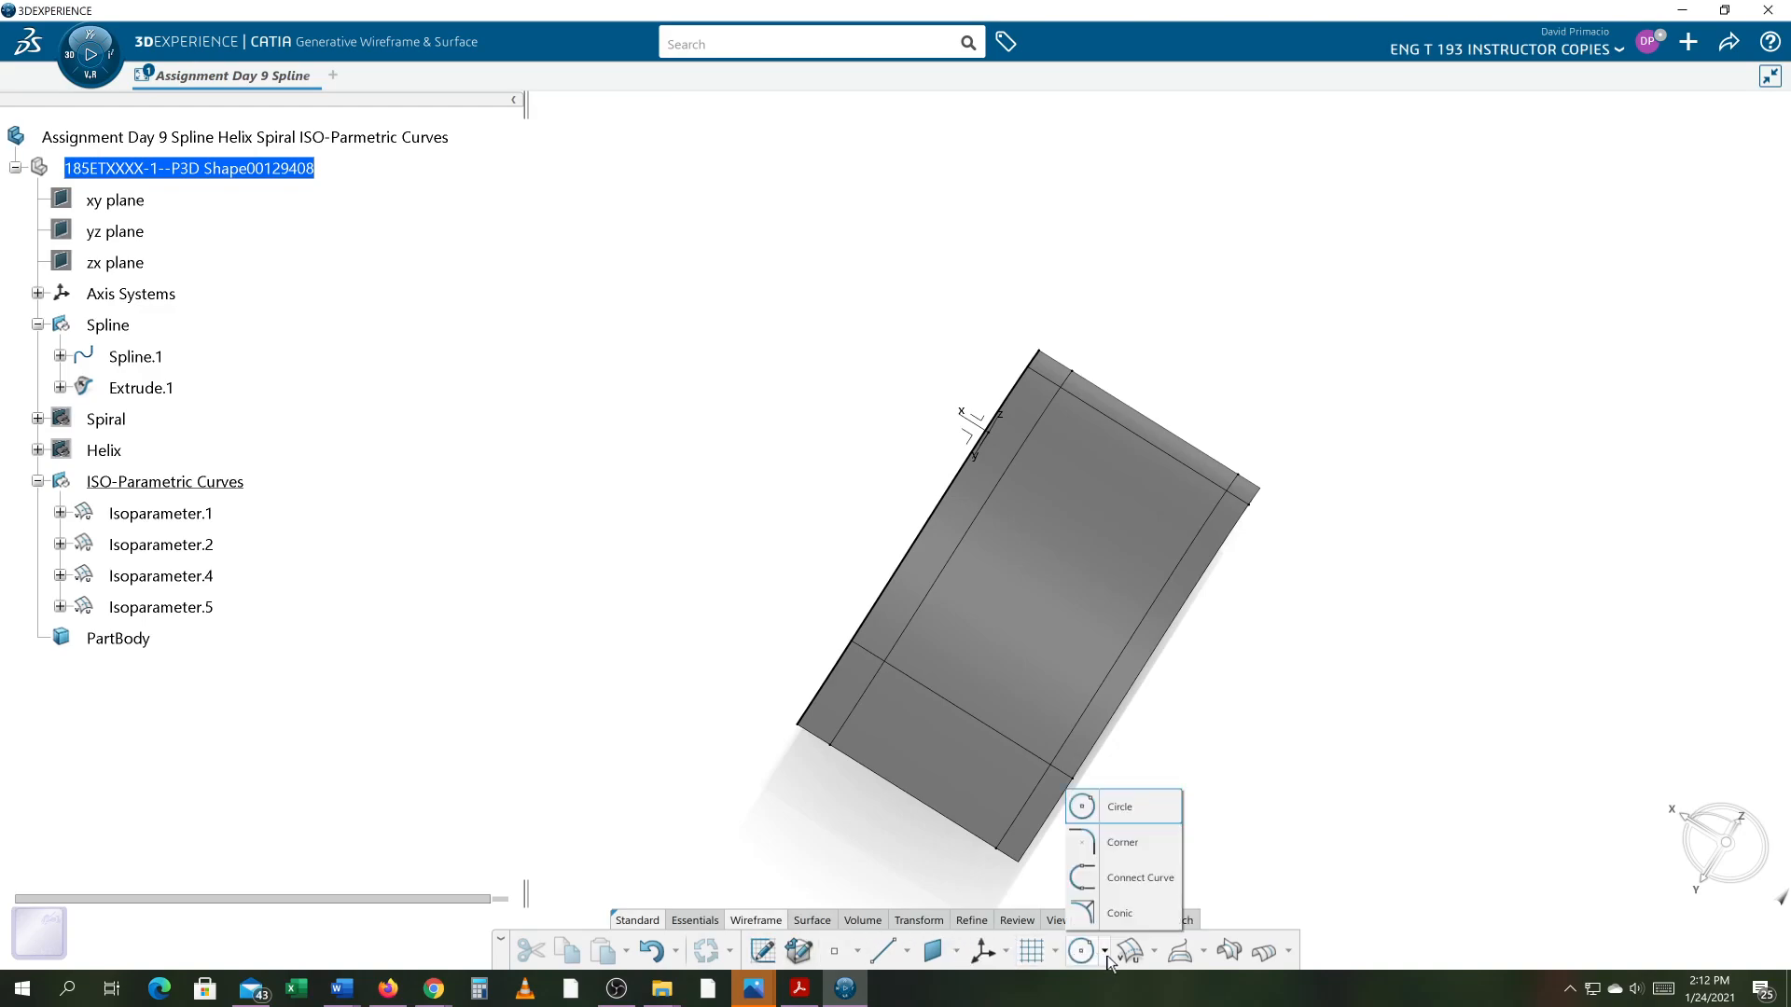
pyautogui.click(1124, 844)
pyautogui.moveTo(970, 884); pyautogui.dragTo(970, 829, button='middle')
pyautogui.click(935, 874)
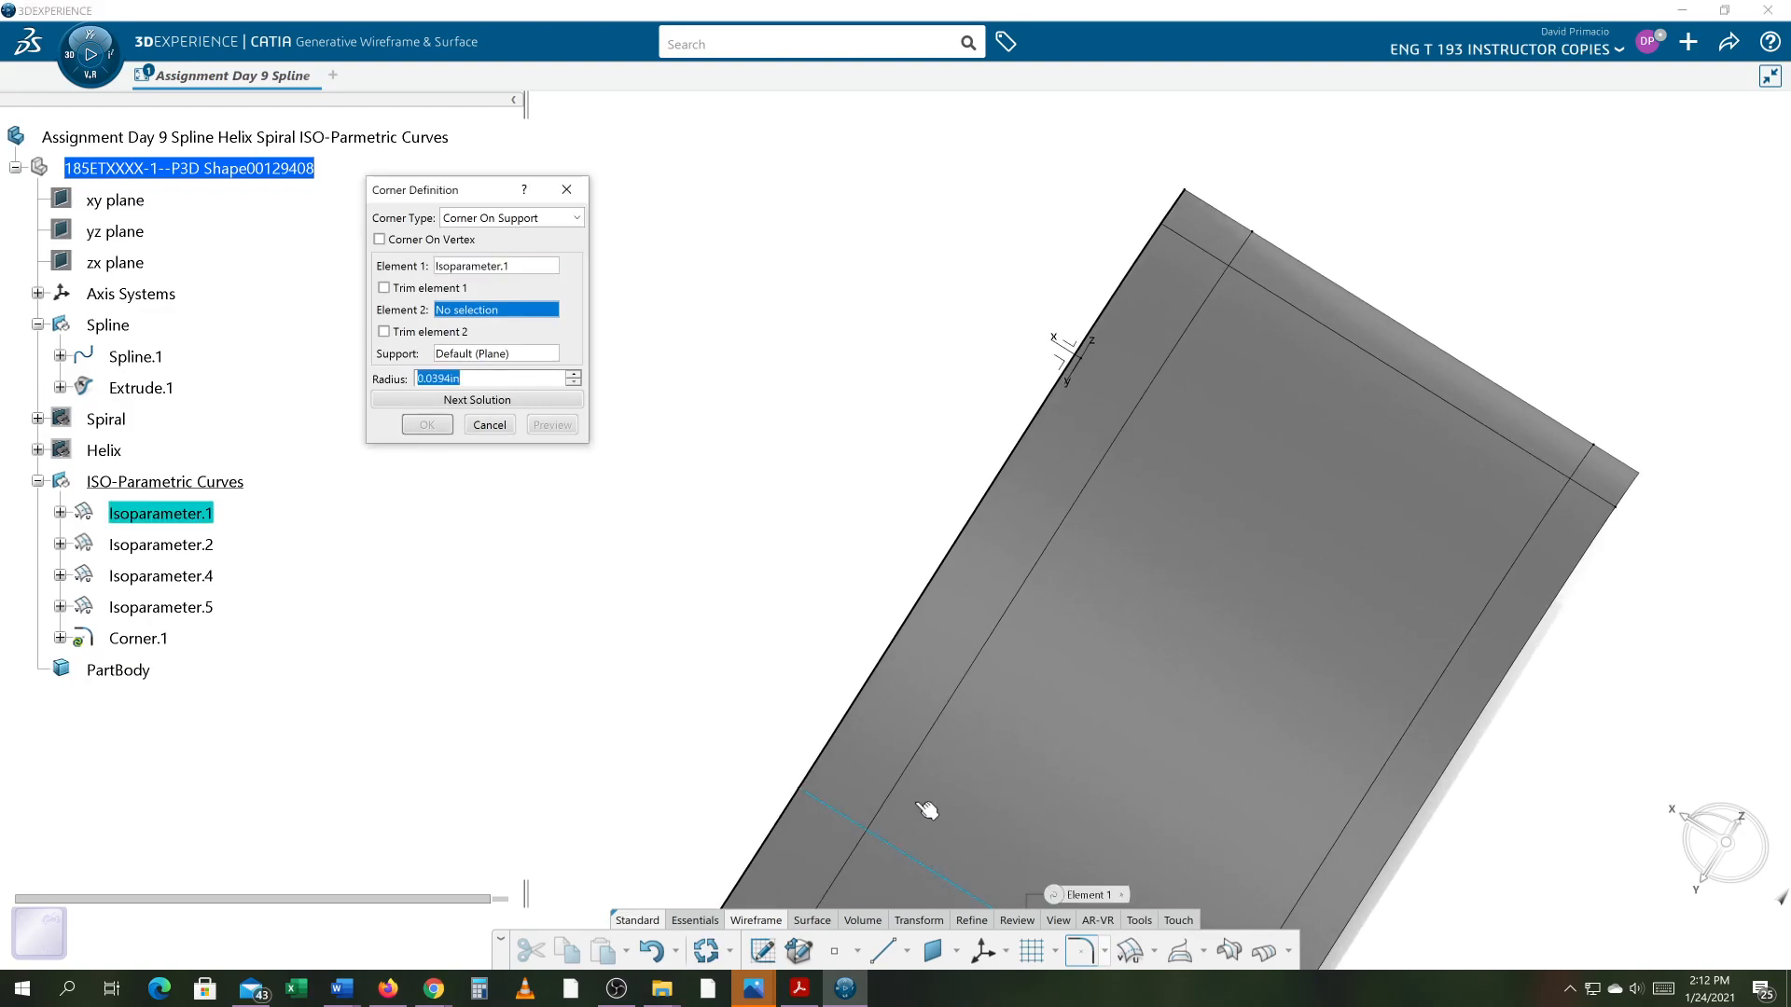
pyautogui.click(900, 786)
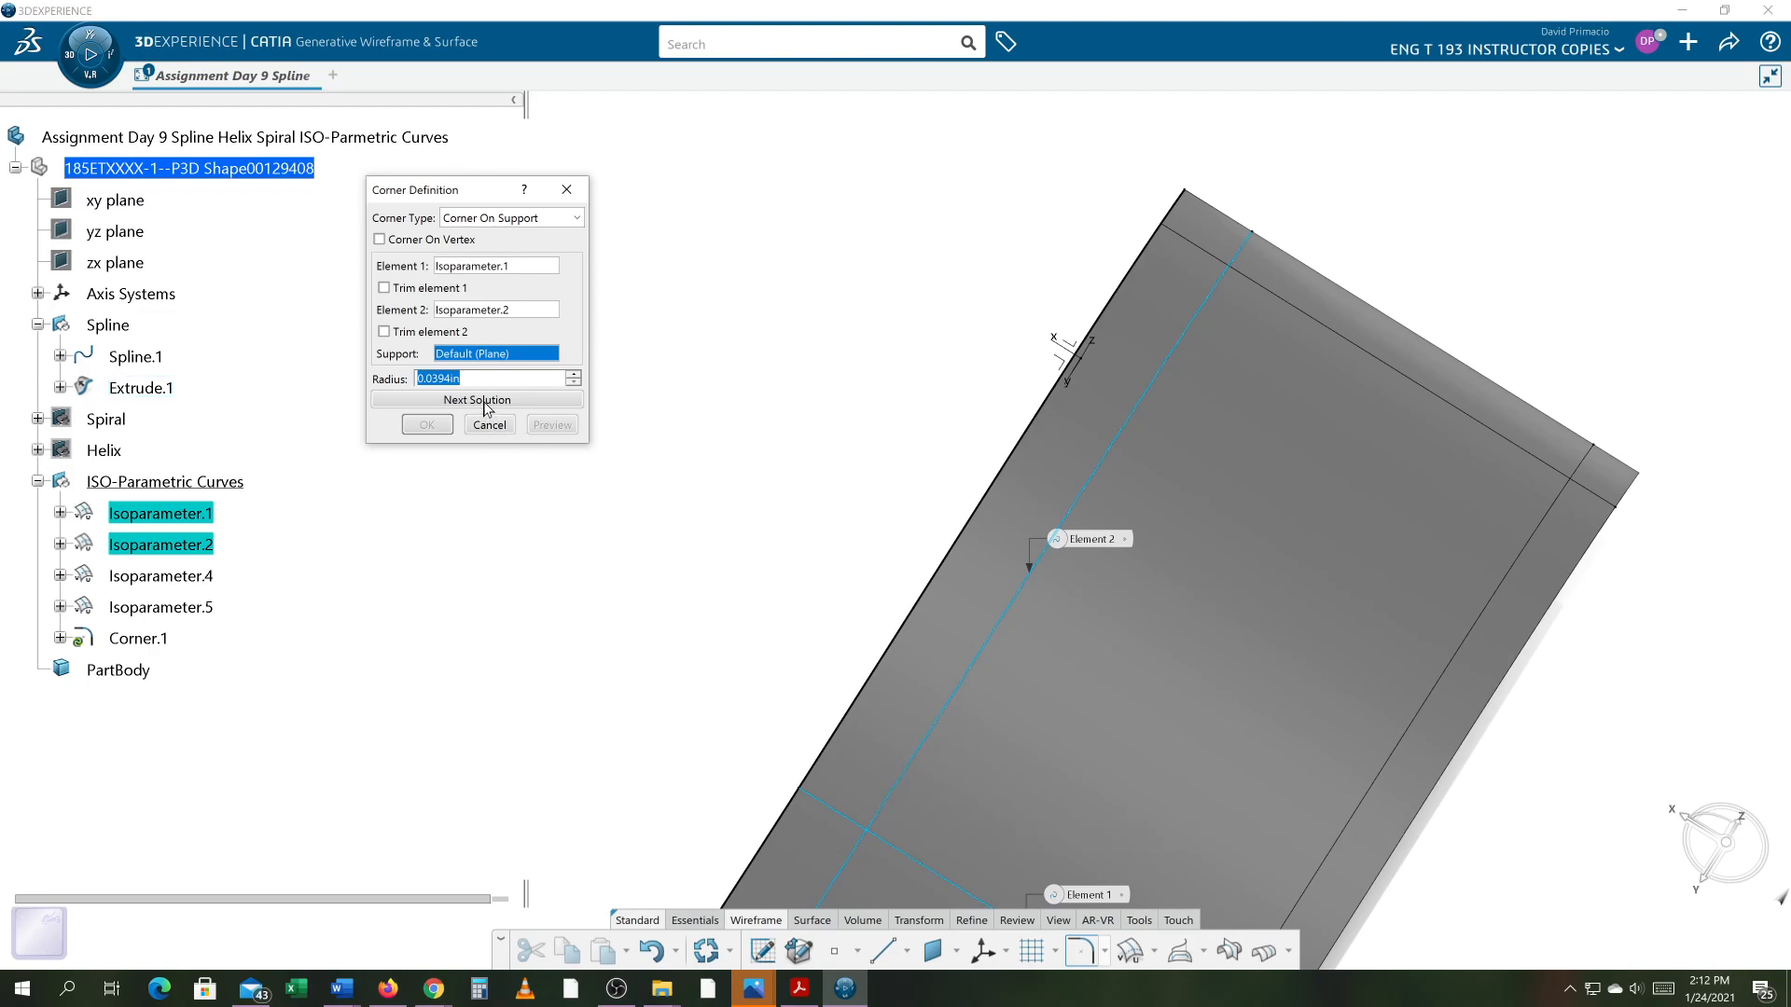
pyautogui.write('.5')
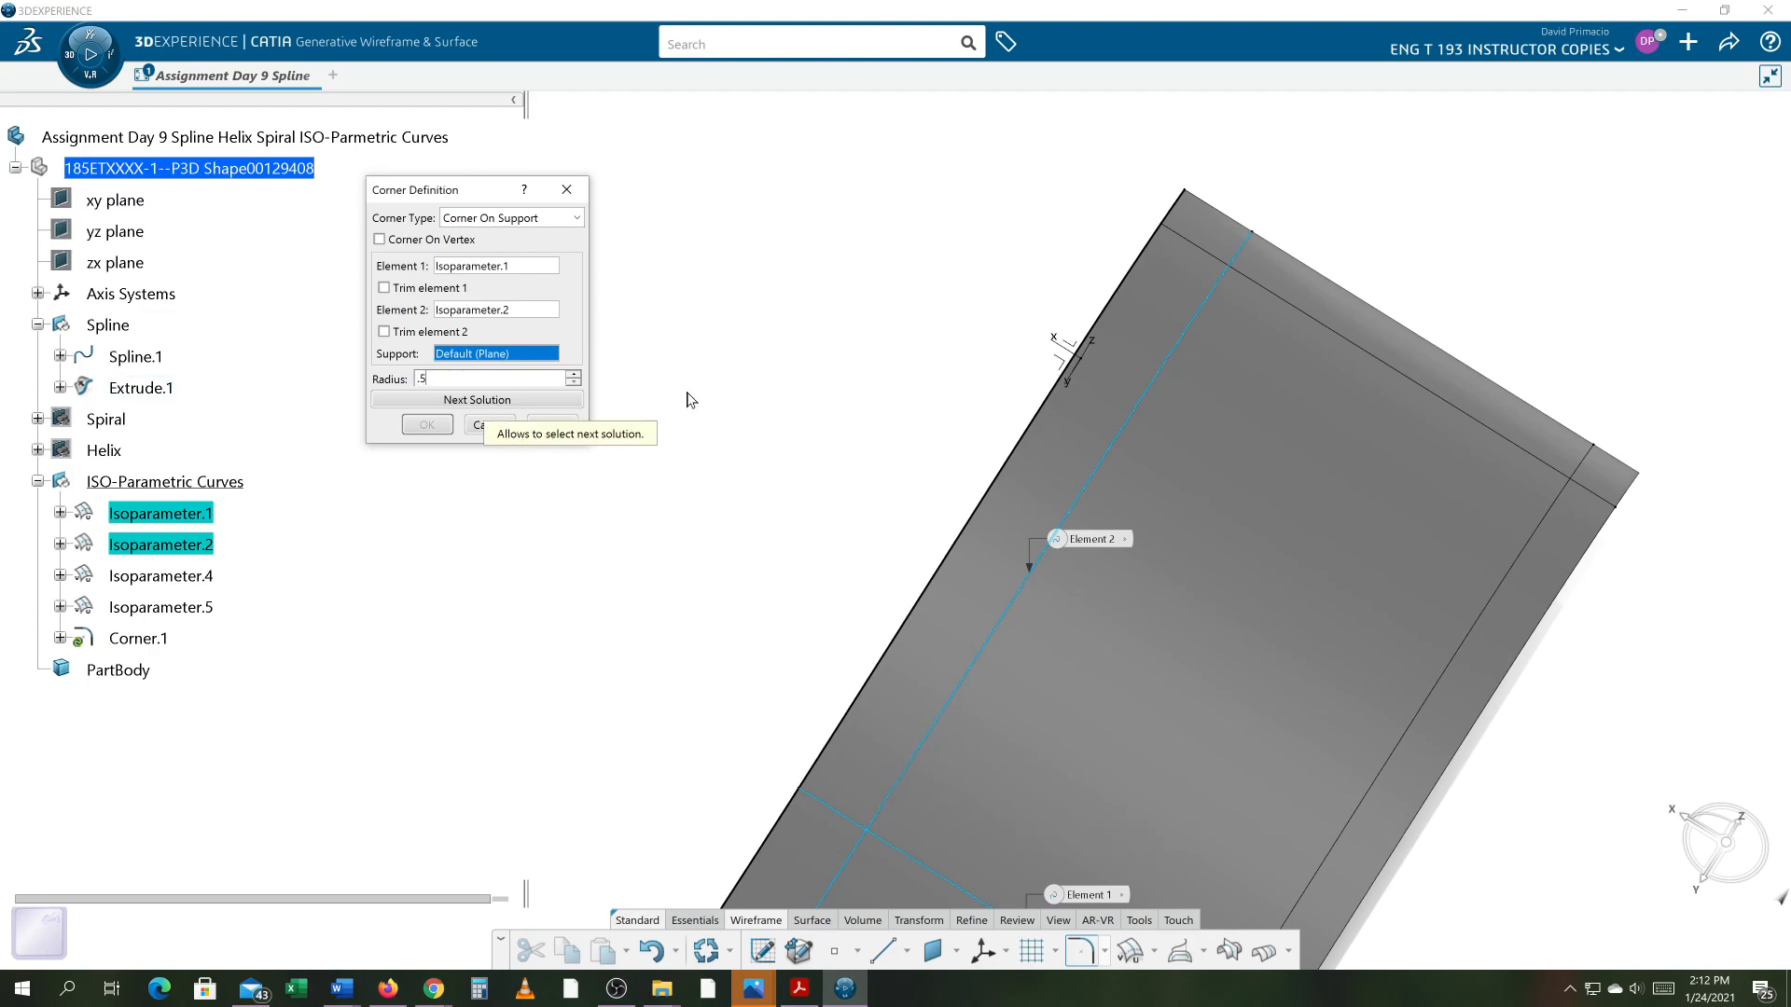
pyautogui.click(624, 430)
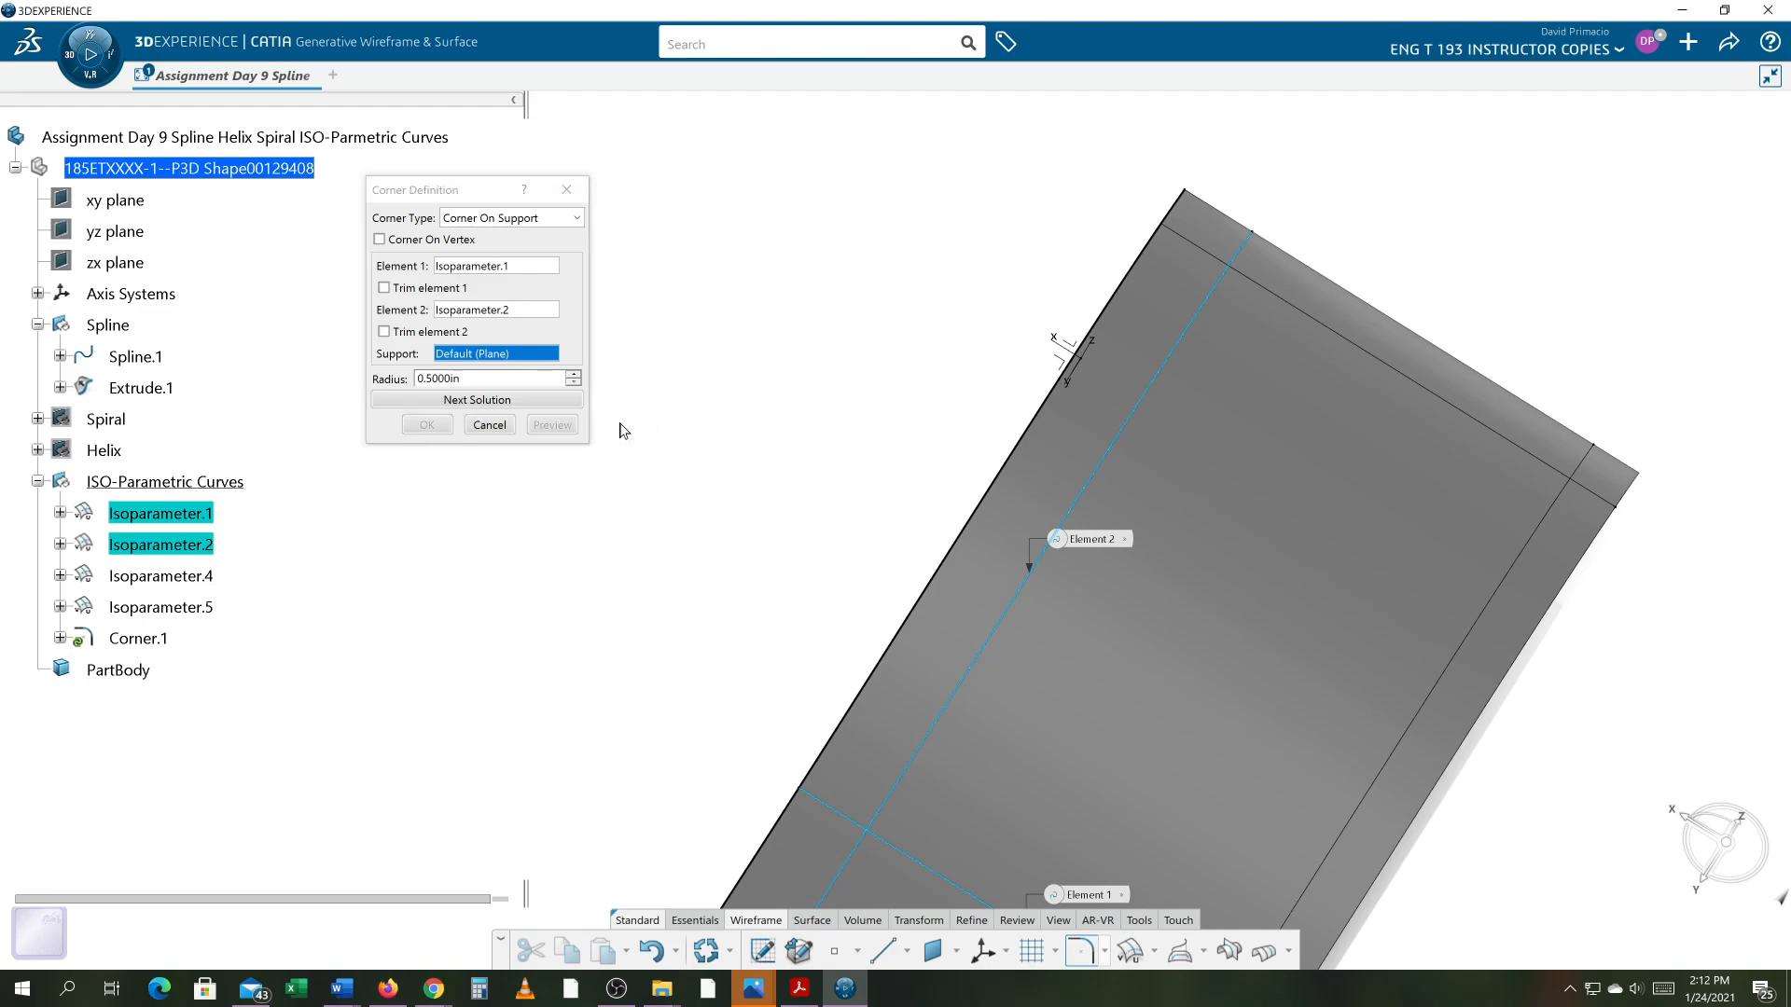
pyautogui.click(1023, 706)
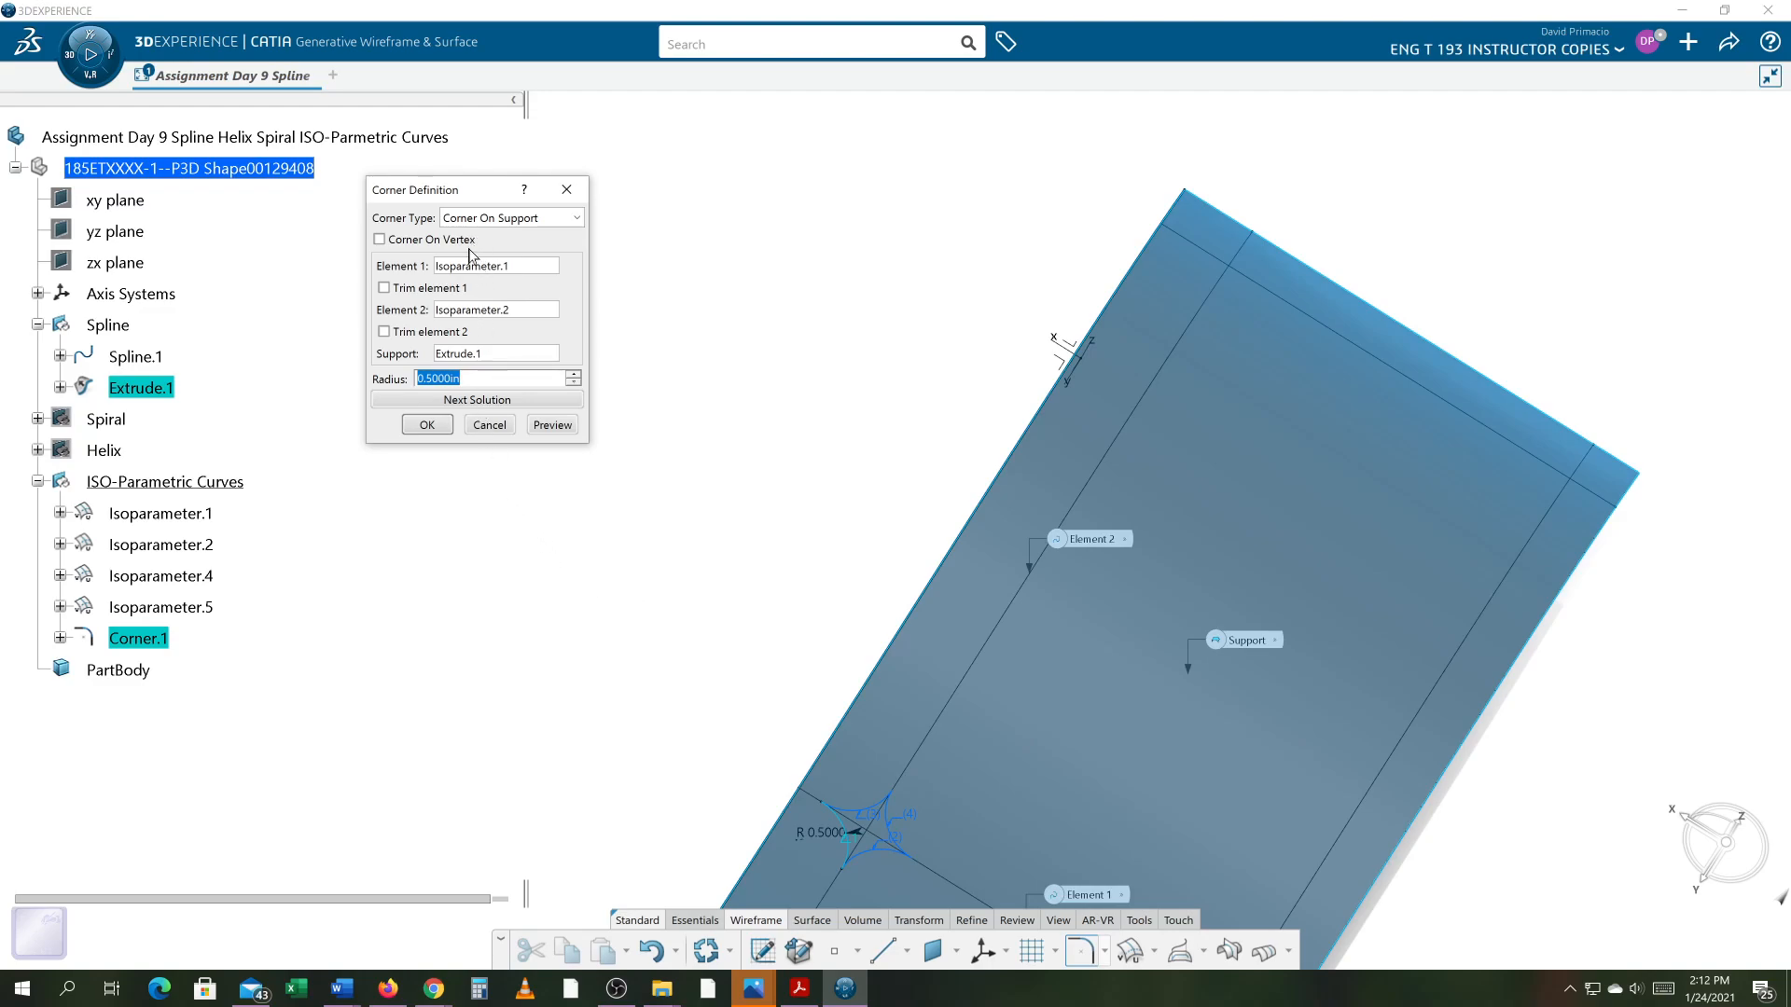
# - Choose the corner solution that rounds the inside of the curve frame and create the corner
pyautogui.click(466, 401)
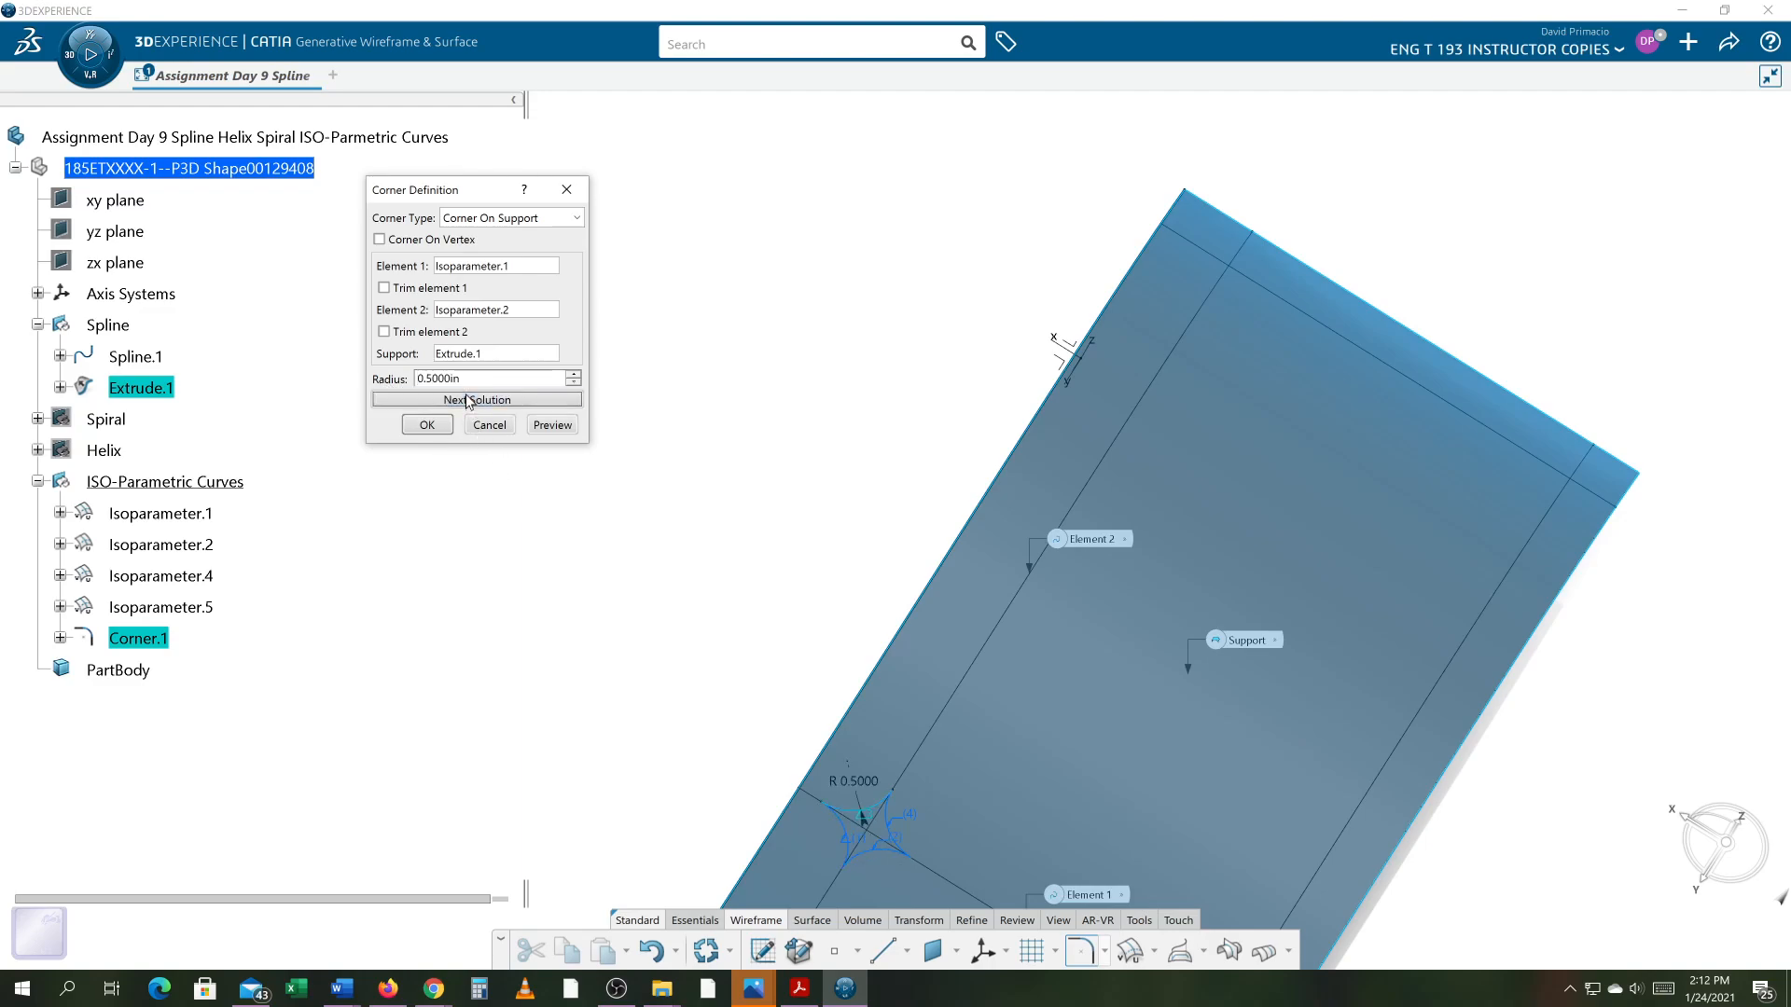
pyautogui.click(467, 401)
pyautogui.click(426, 425)
pyautogui.moveTo(585, 604); pyautogui.dragTo(546, 443, button='middle')
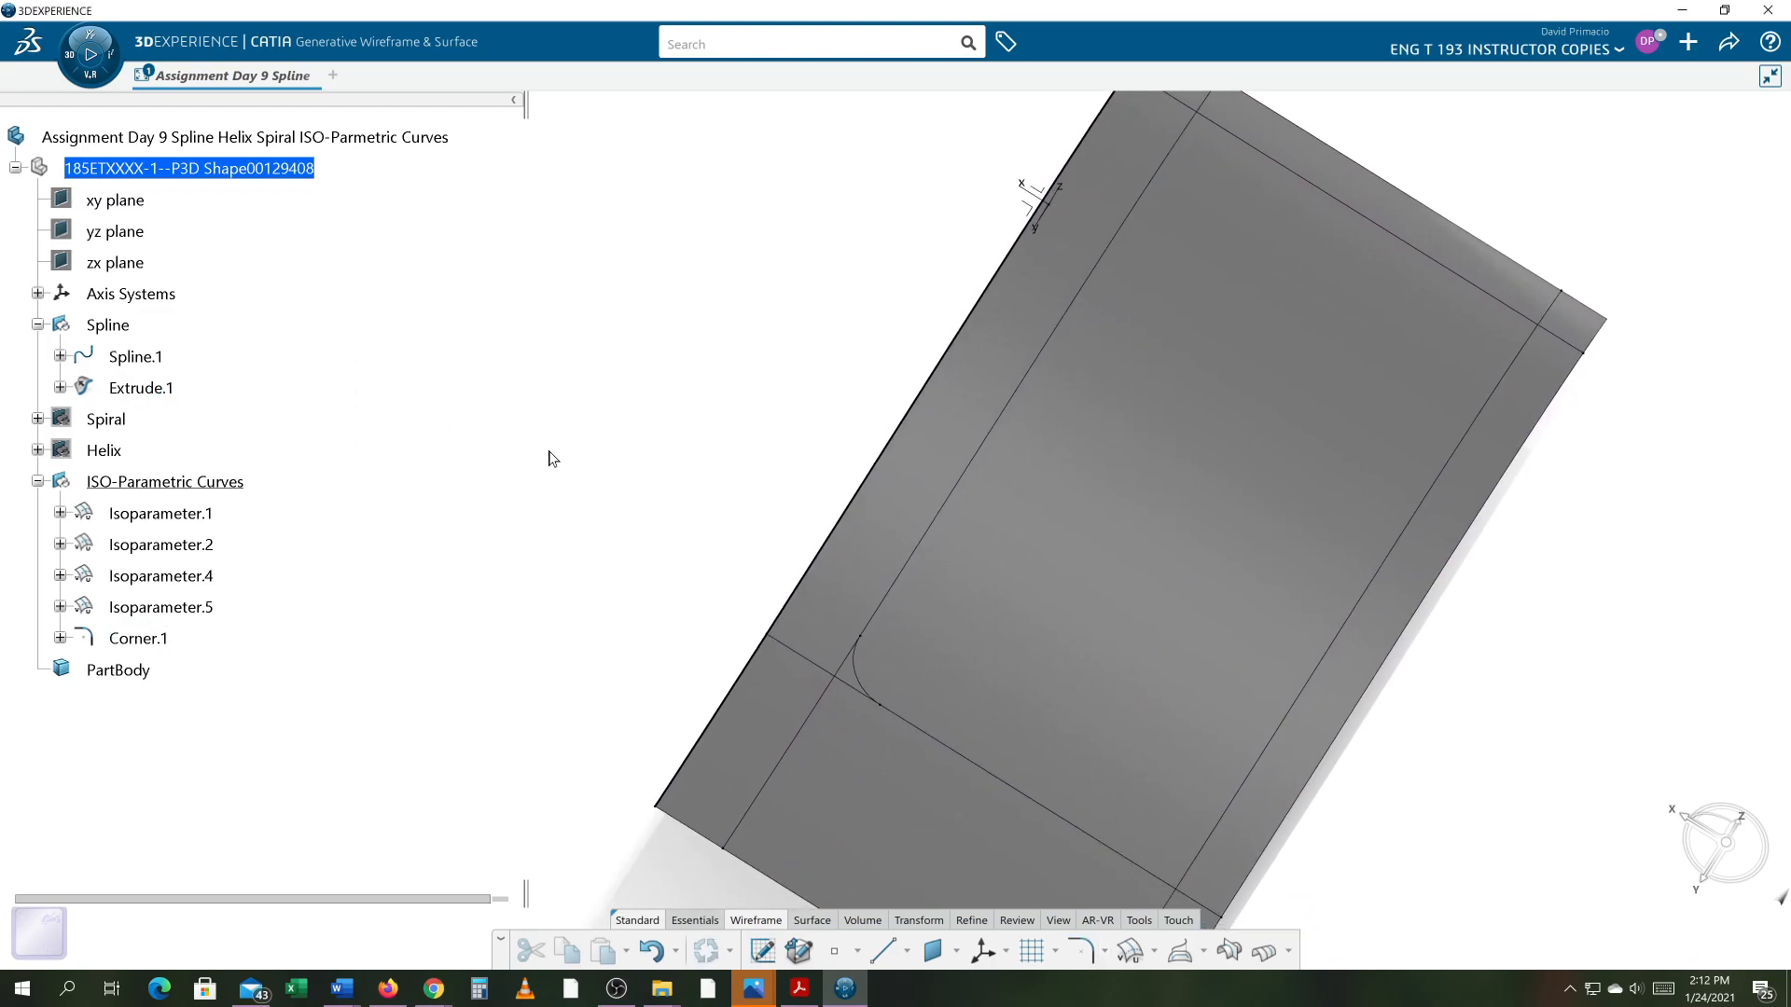
# - Edit Corner.1 to trim both element 1 and element 2
pyautogui.doubleClick(163, 641)
pyautogui.click(383, 331)
pyautogui.click(398, 285)
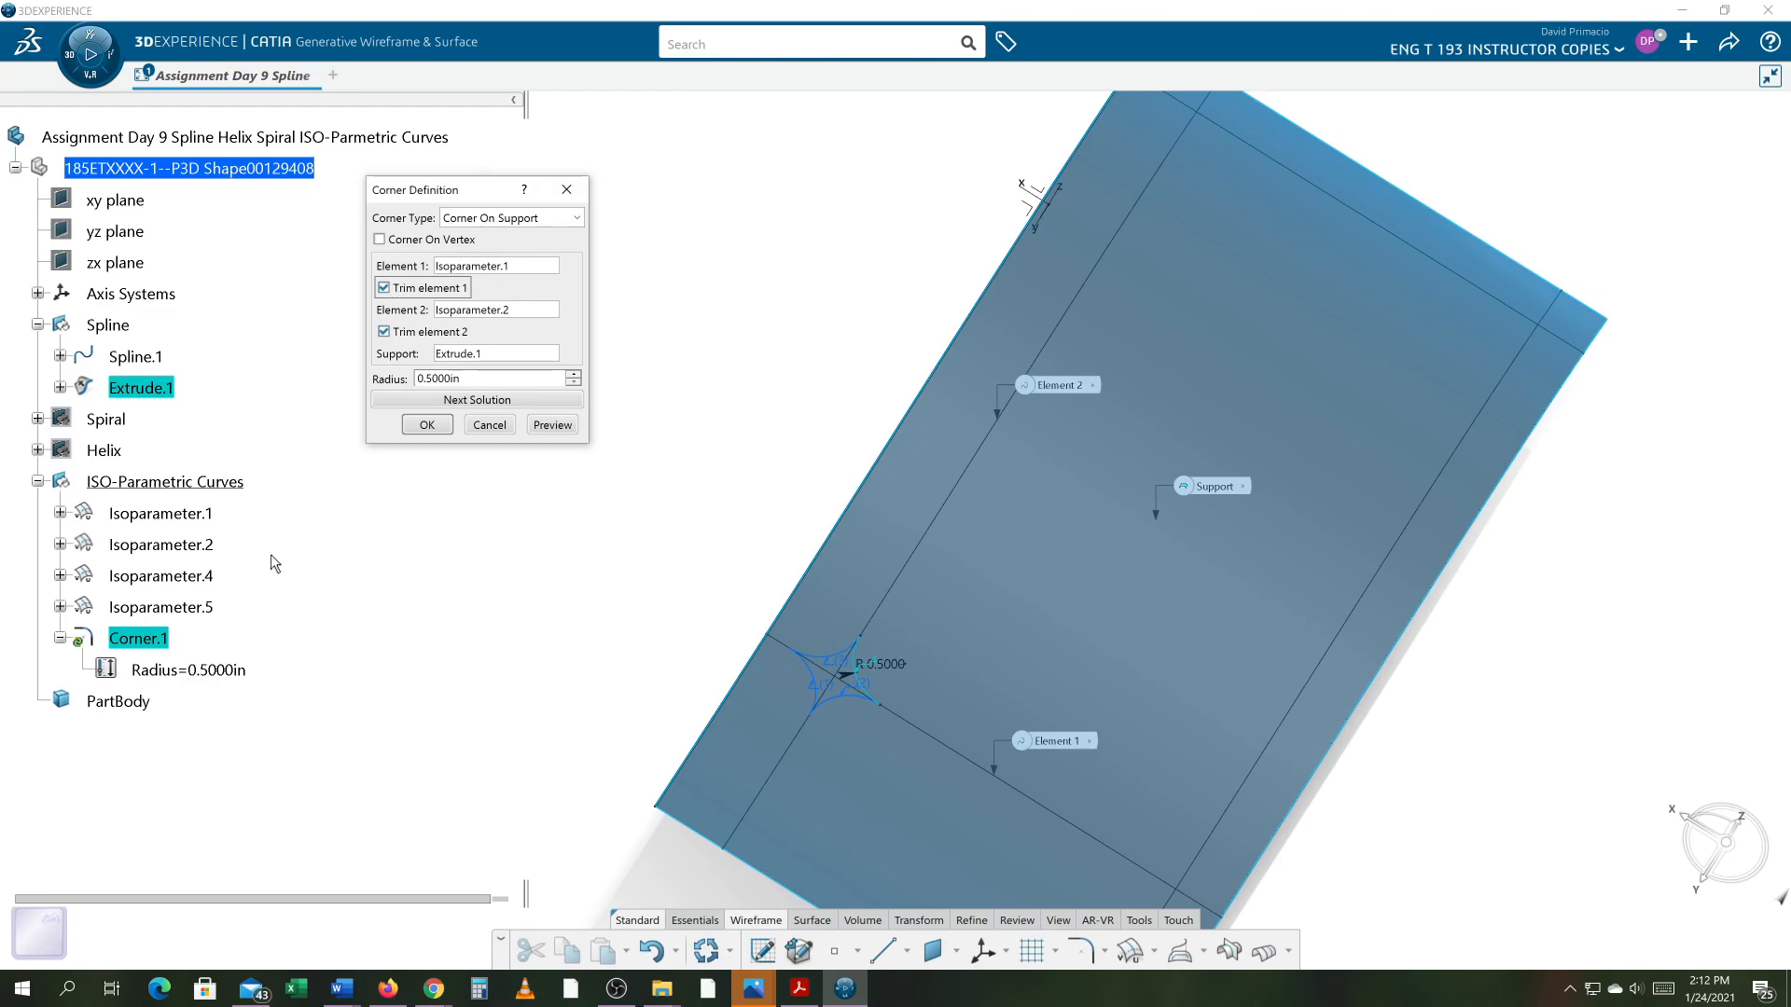
pyautogui.click(414, 427)
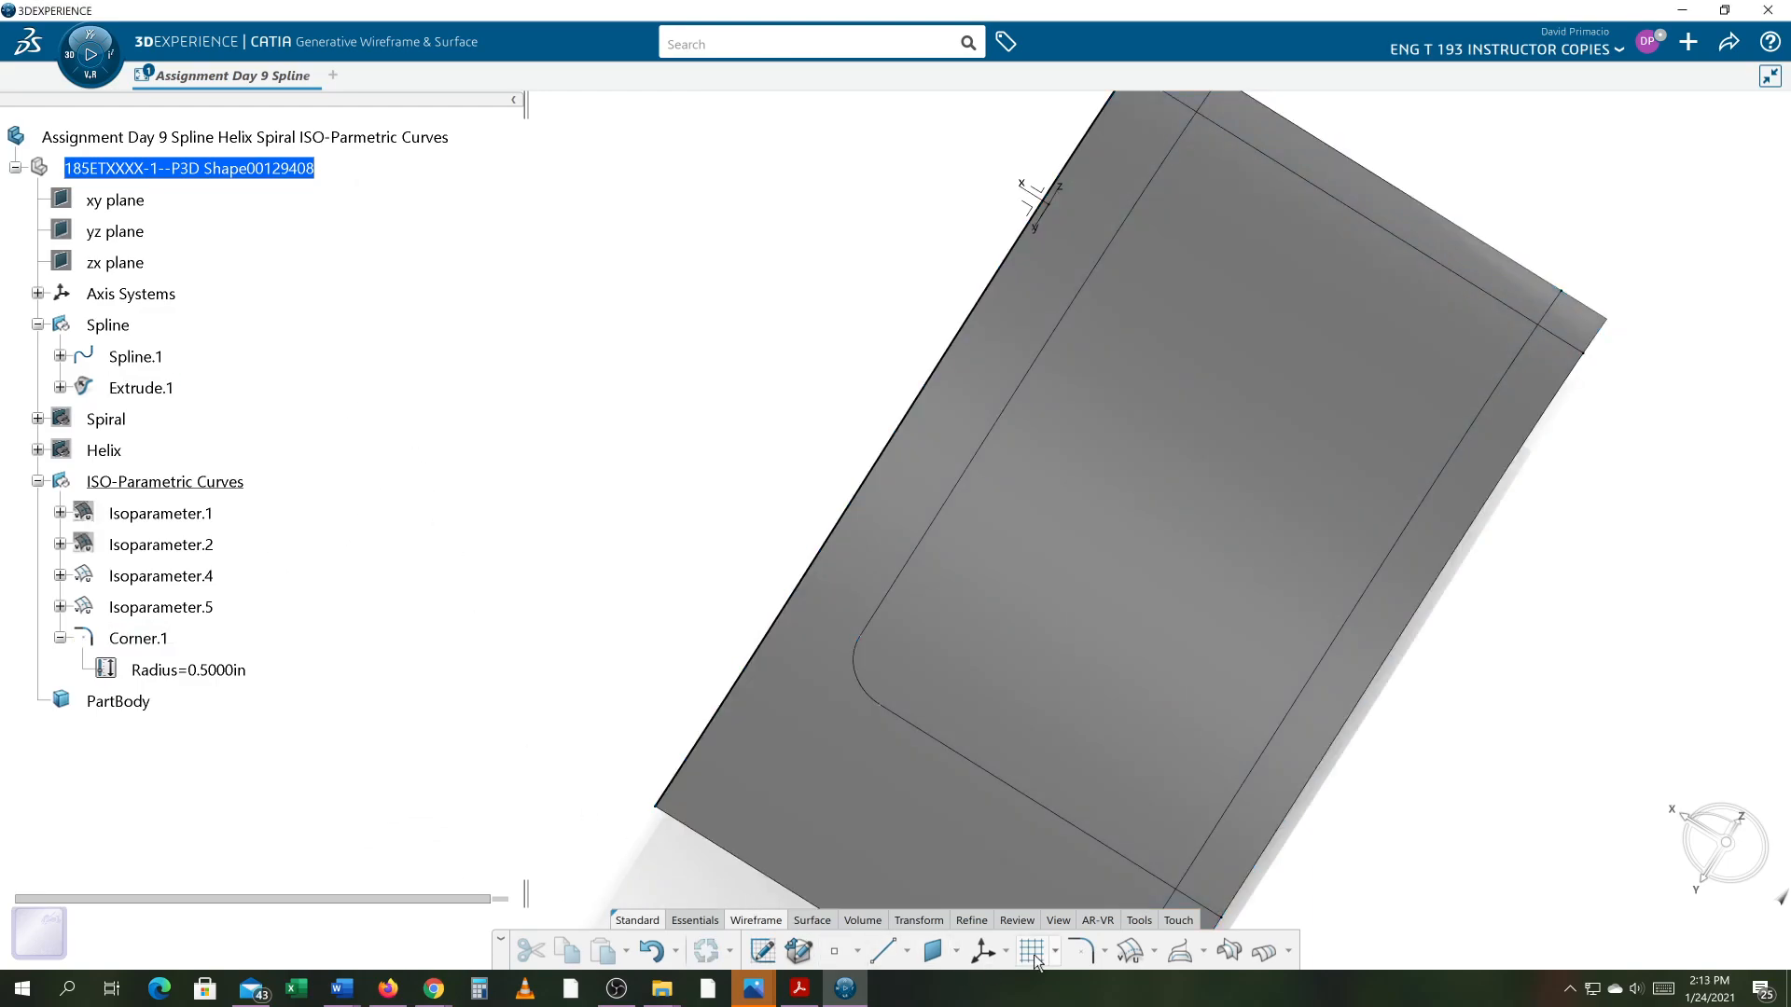
# - Set up a second trimmed corner between Corner.1 and Isoparameter.4 with Extrude.1 as support
pyautogui.click(1080, 951)
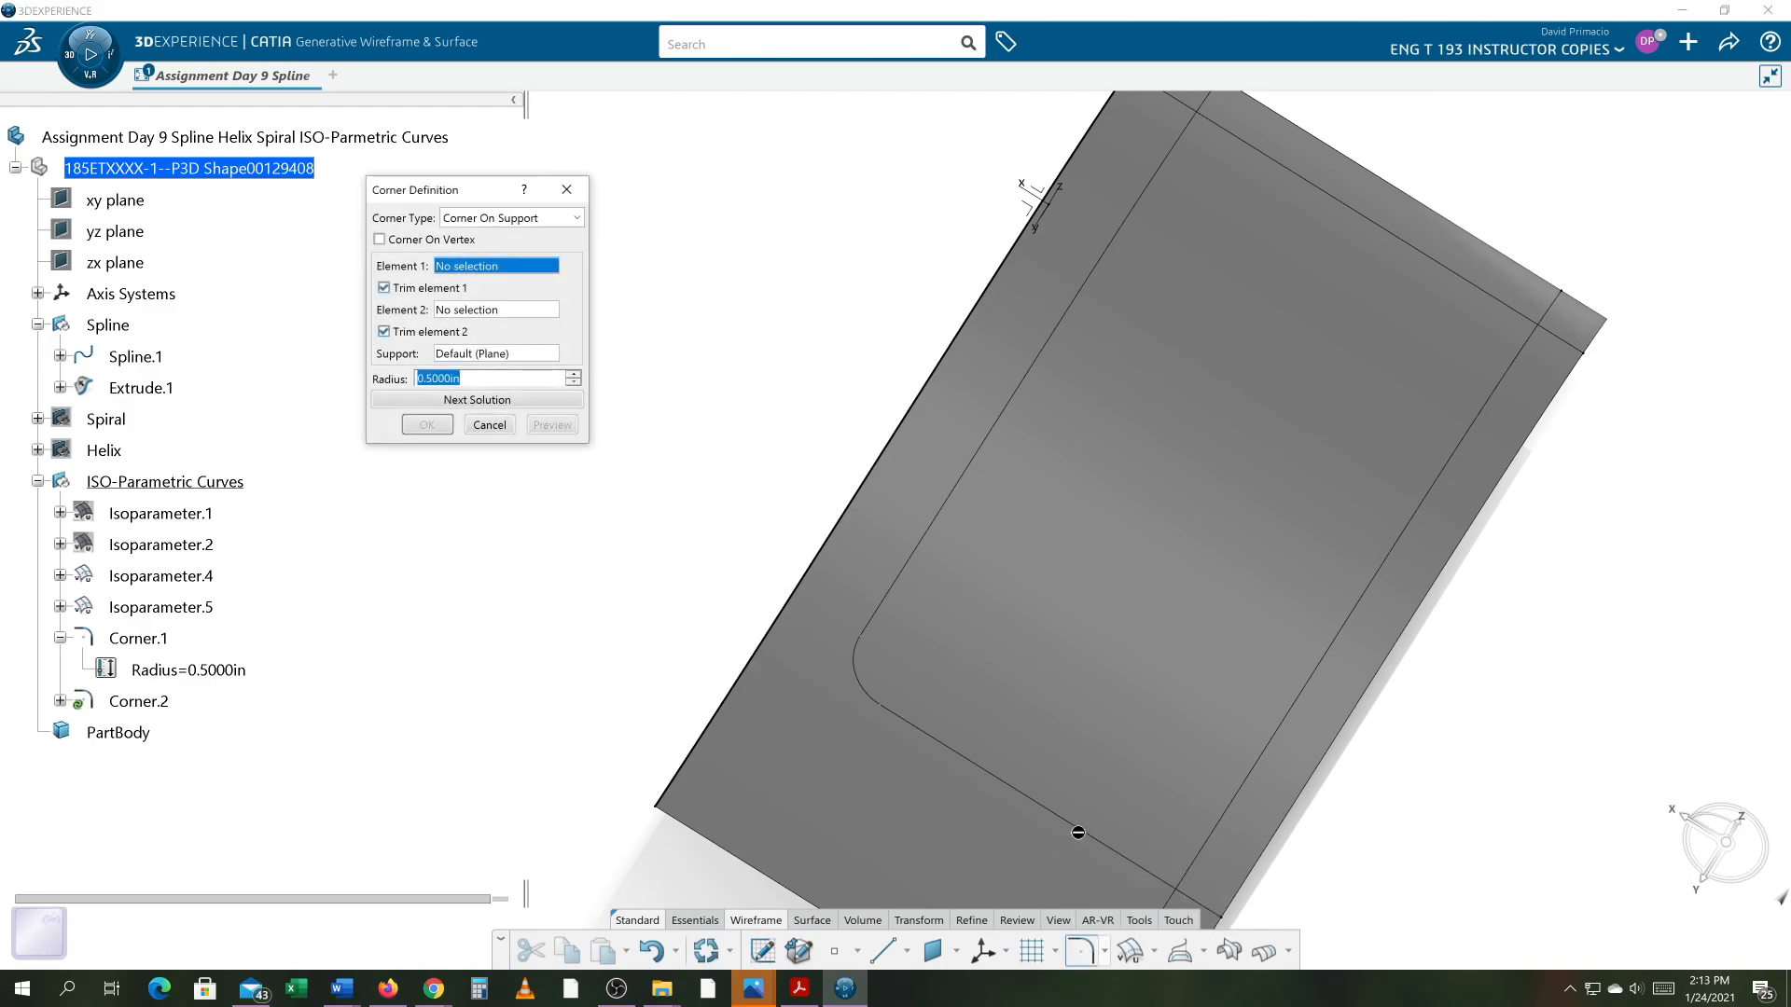
pyautogui.click(1078, 833)
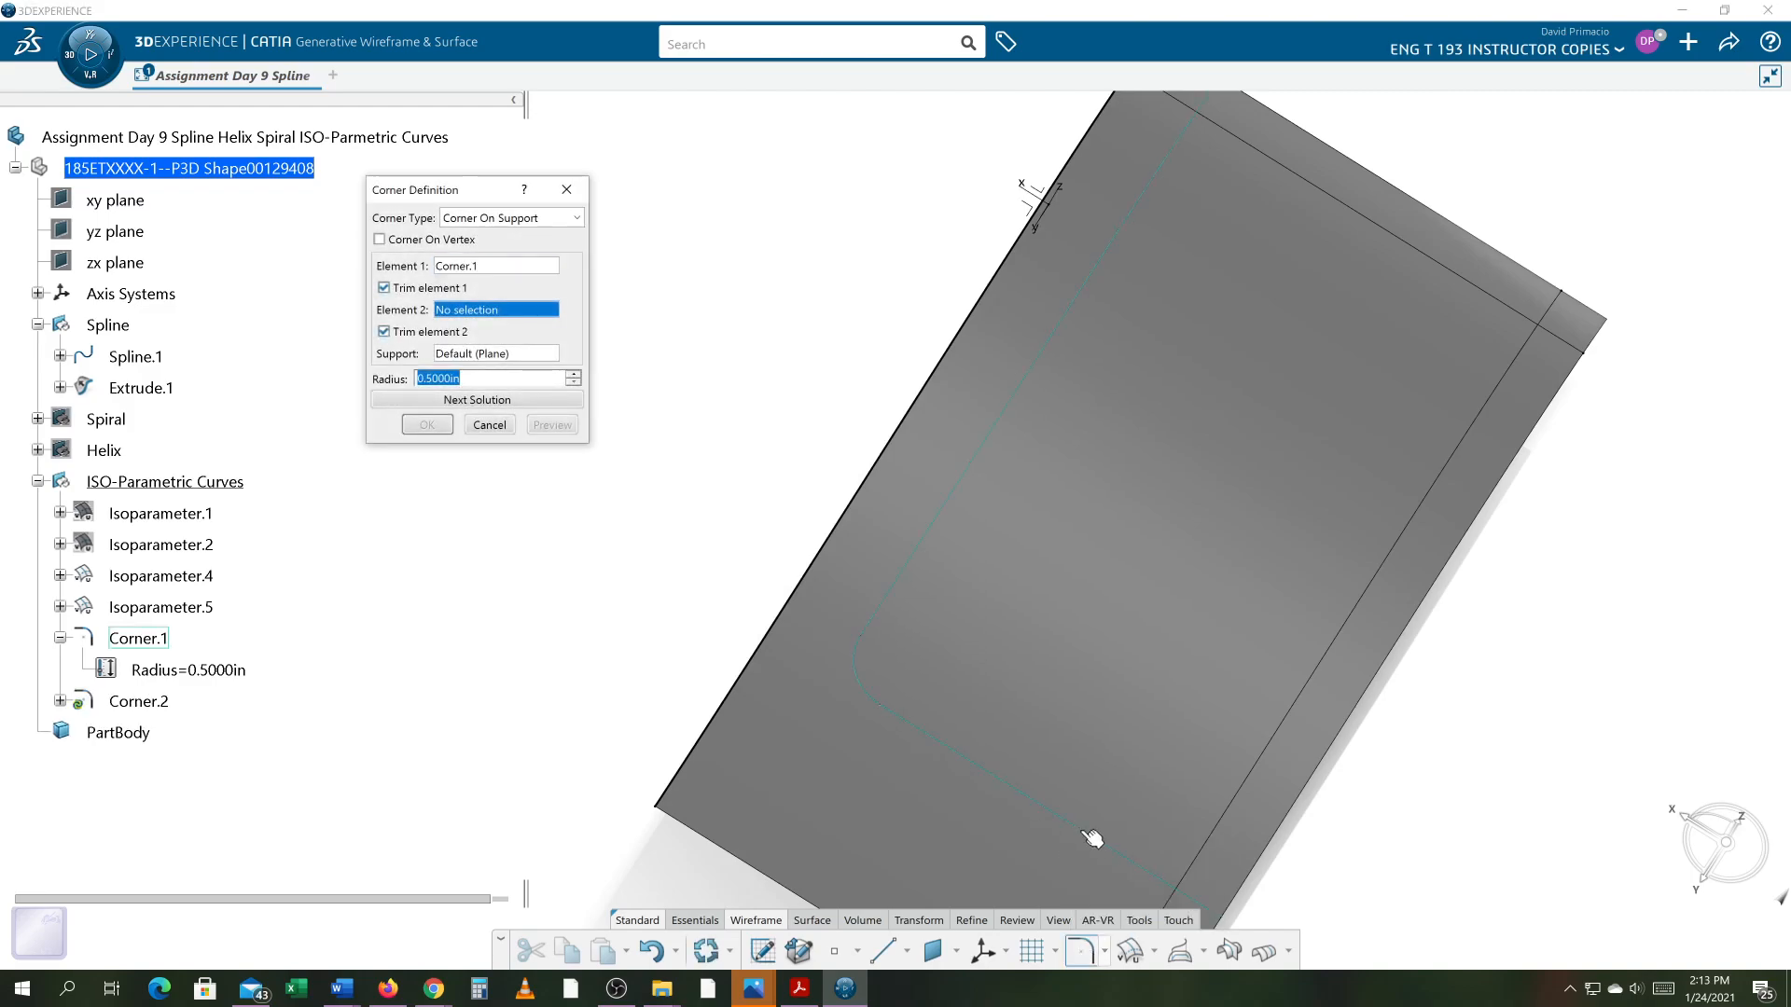
pyautogui.click(1224, 825)
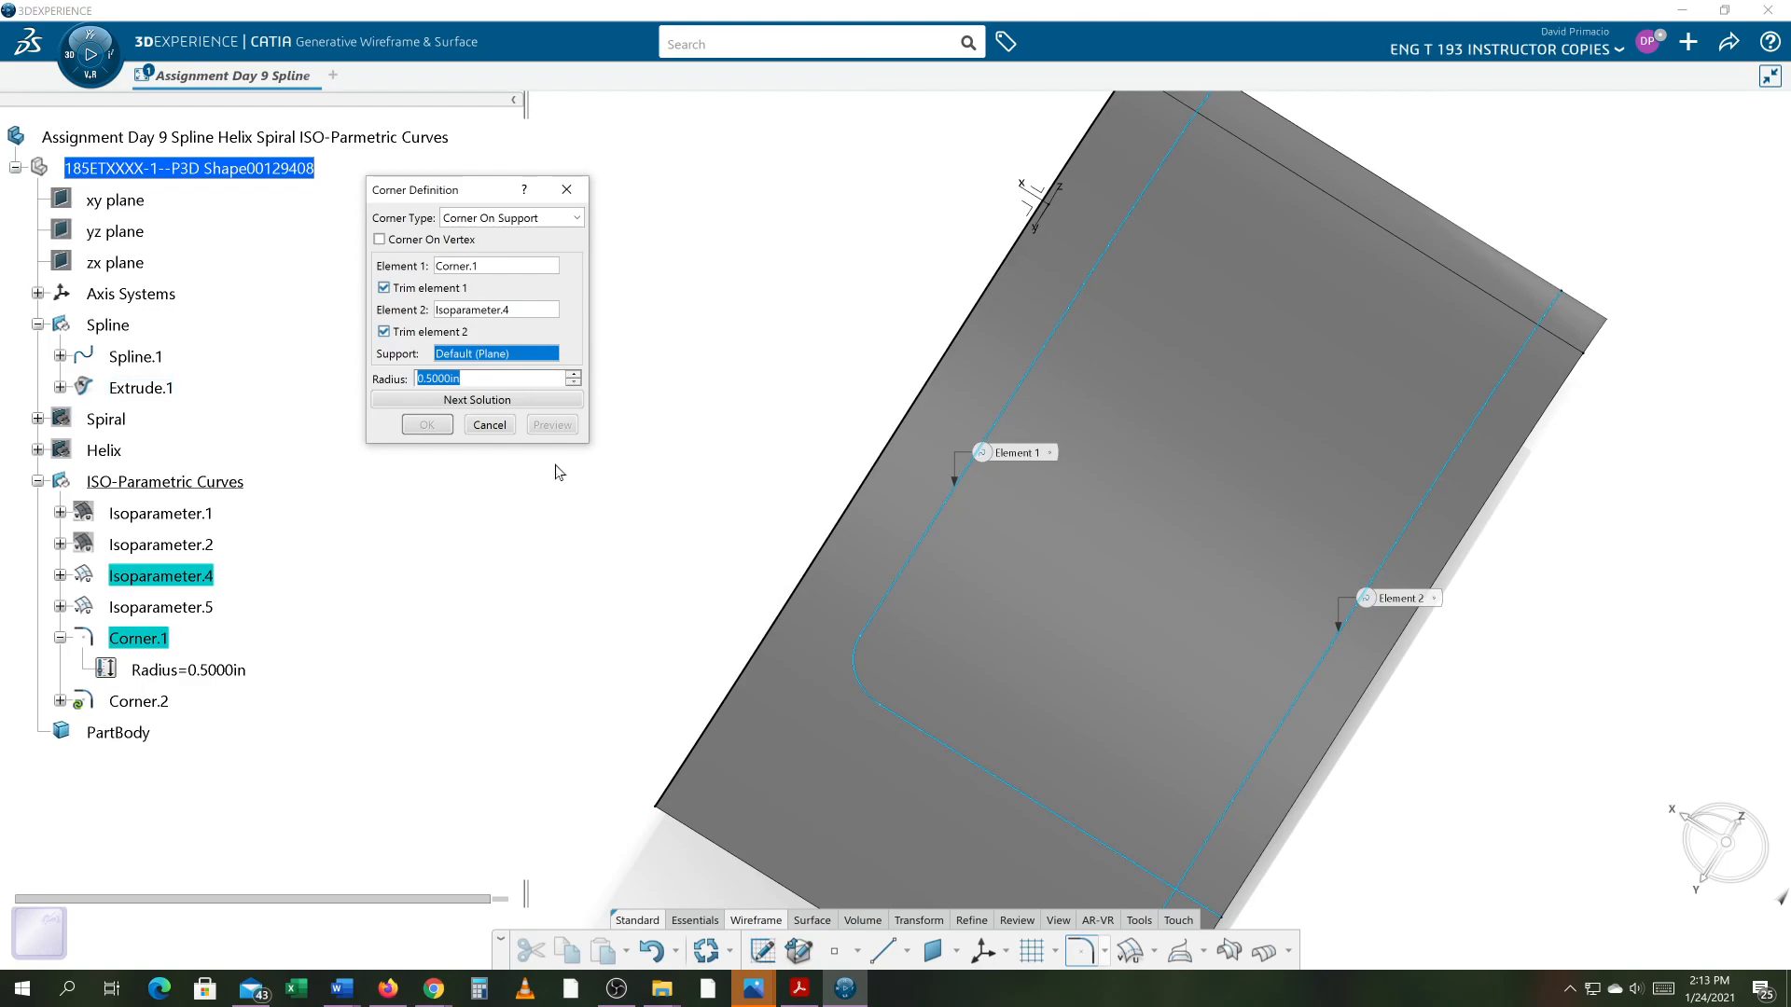
pyautogui.click(1091, 607)
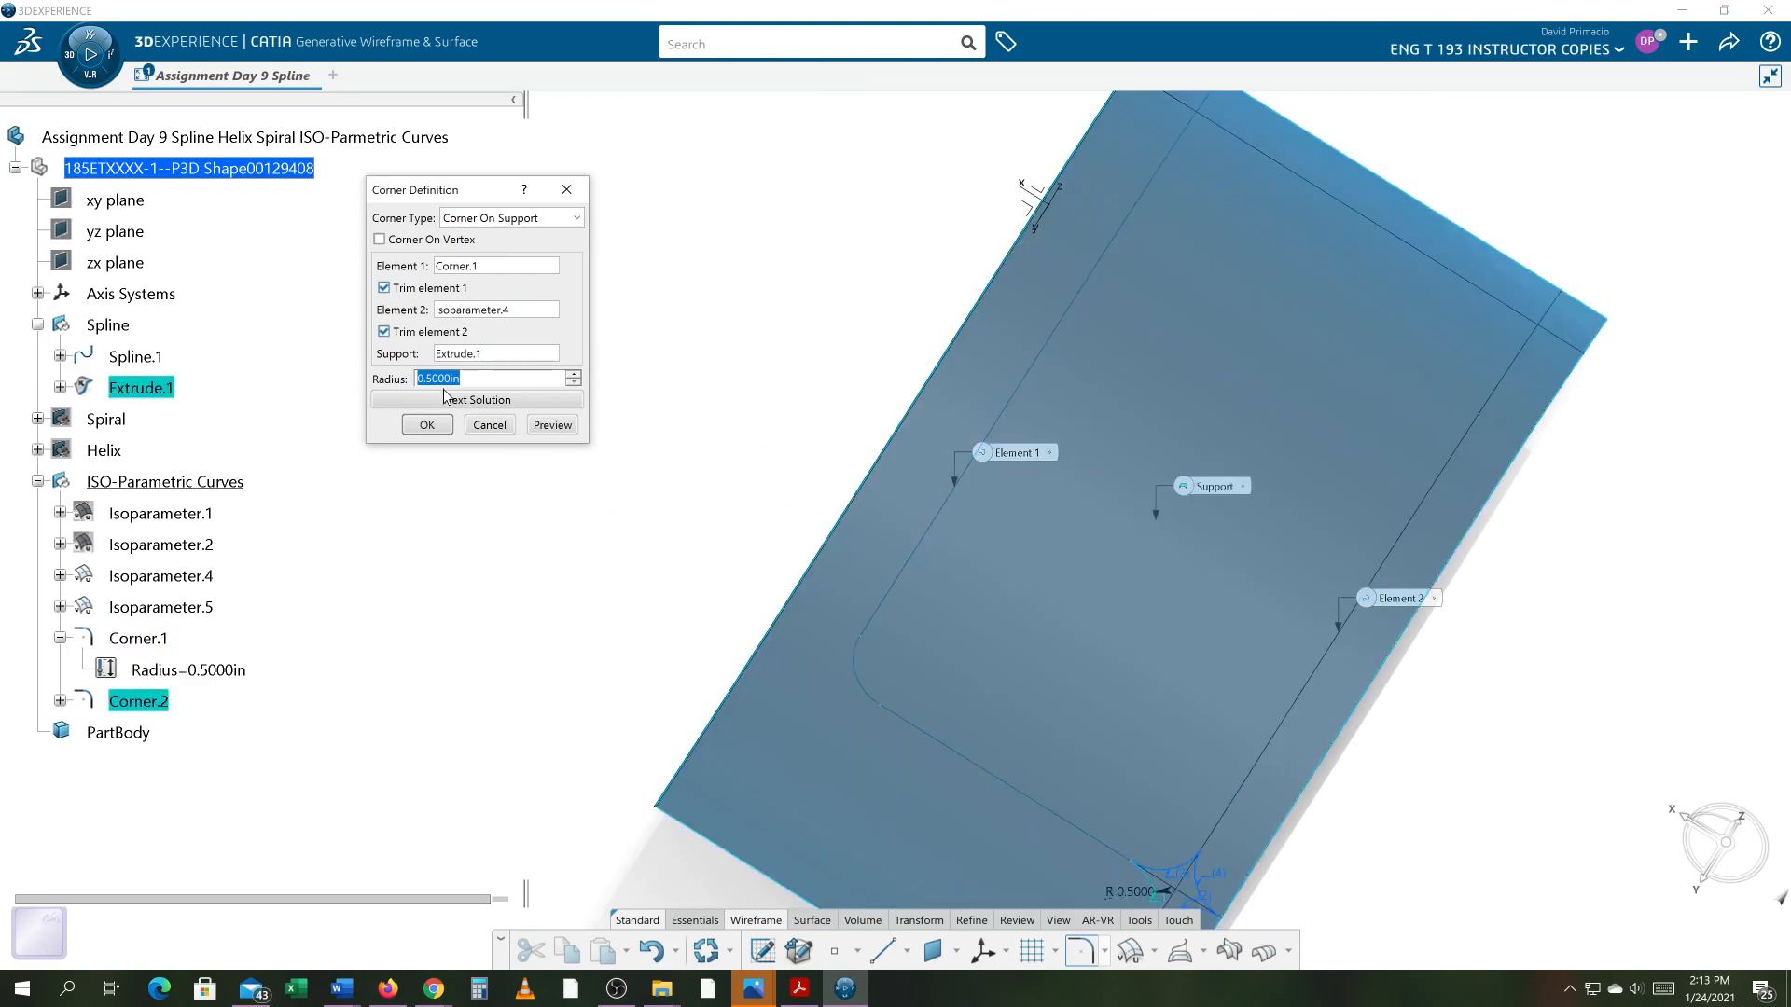
# - Cycle to the inward-facing solution where Corner.1 meets Isoparameter.4 and create the 0.5 in corner
pyautogui.click(474, 400)
pyautogui.moveTo(690, 466); pyautogui.dragTo(667, 308, button='middle')
pyautogui.moveTo(708, 568); pyautogui.dragTo(519, 448, button='middle')
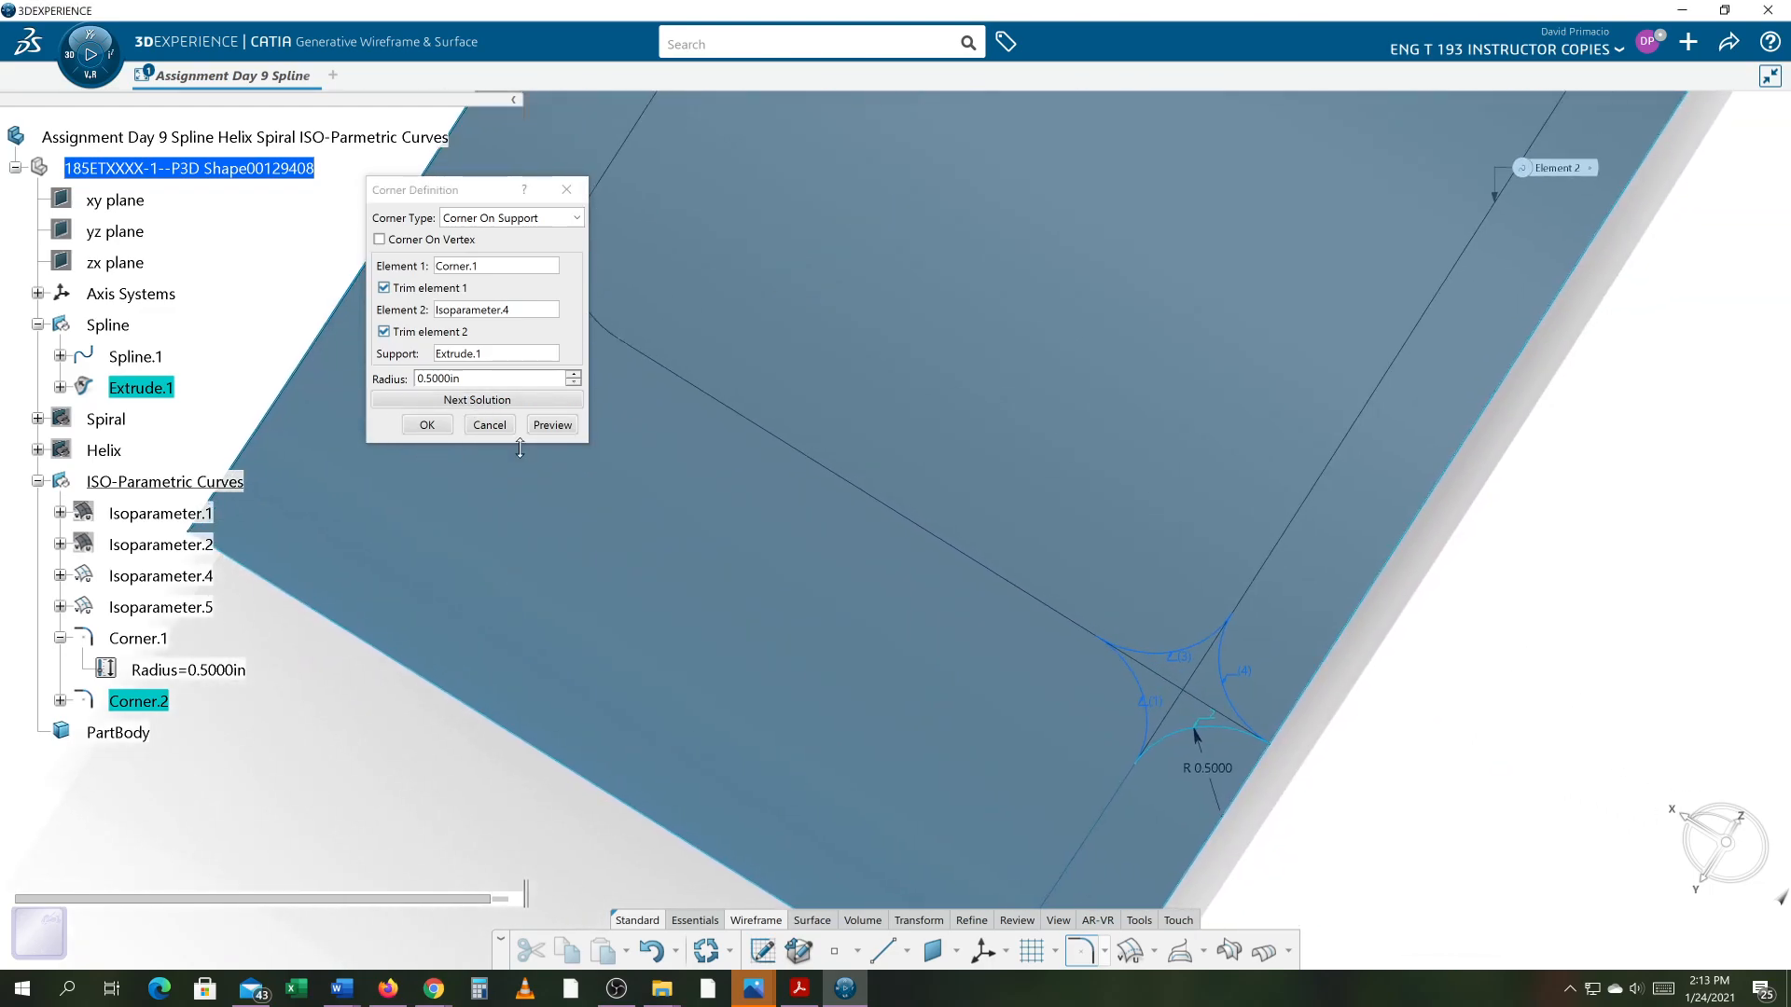
pyautogui.click(475, 403)
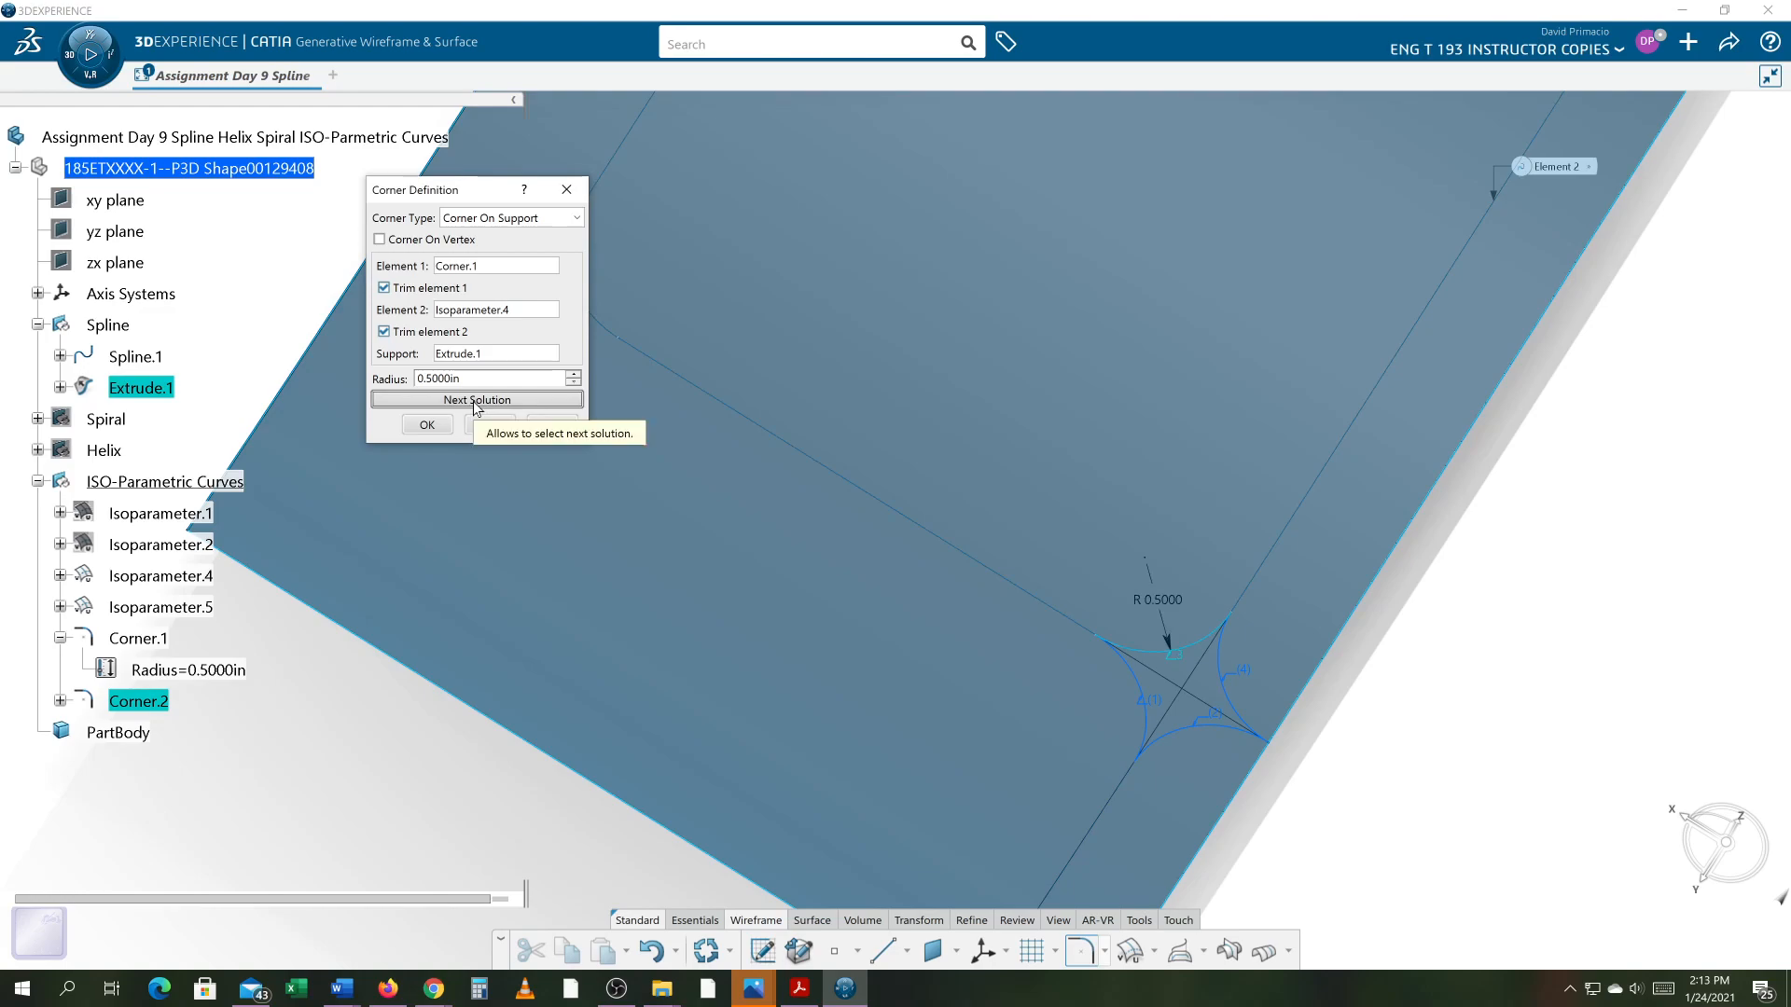
pyautogui.click(426, 424)
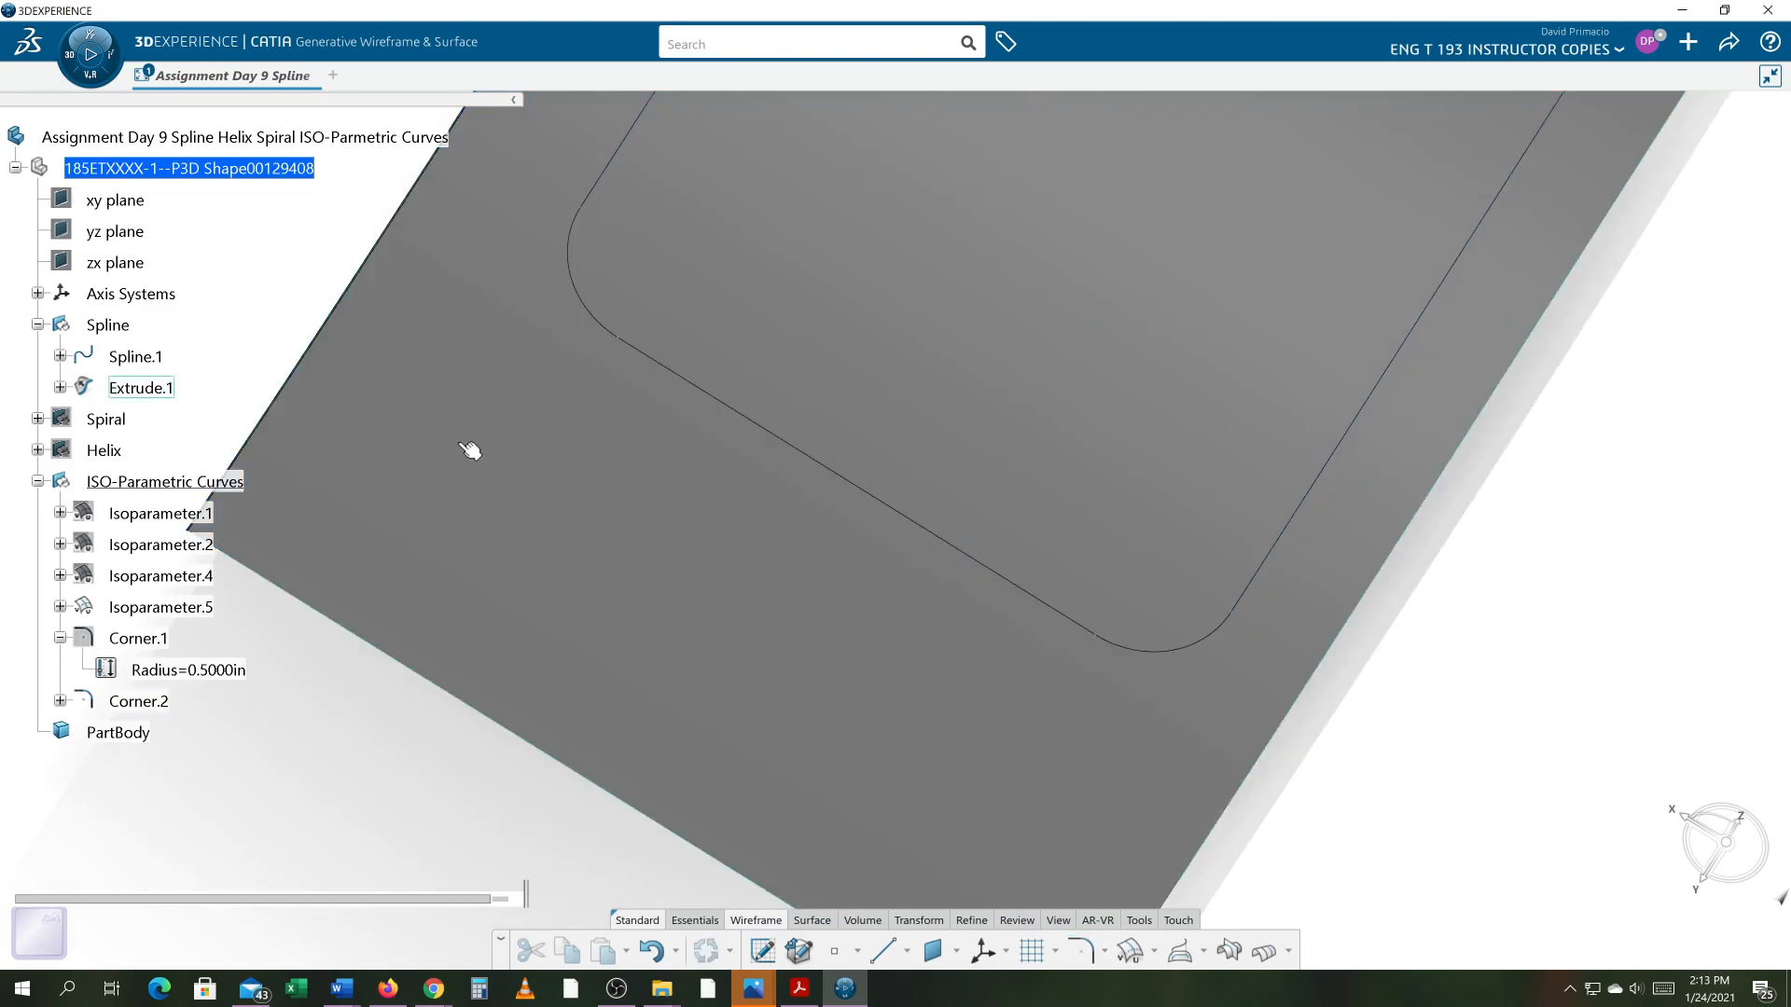
pyautogui.keyDown('ctrl'); pyautogui.moveTo(722, 493); pyautogui.dragTo(725, 746, button='middle'); pyautogui.keyUp('ctrl')
pyautogui.moveTo(798, 515); pyautogui.dragTo(718, 650, button='middle')
pyautogui.keyDown('ctrl'); pyautogui.moveTo(718, 649); pyautogui.dragTo(763, 571, button='middle'); pyautogui.keyUp('ctrl')
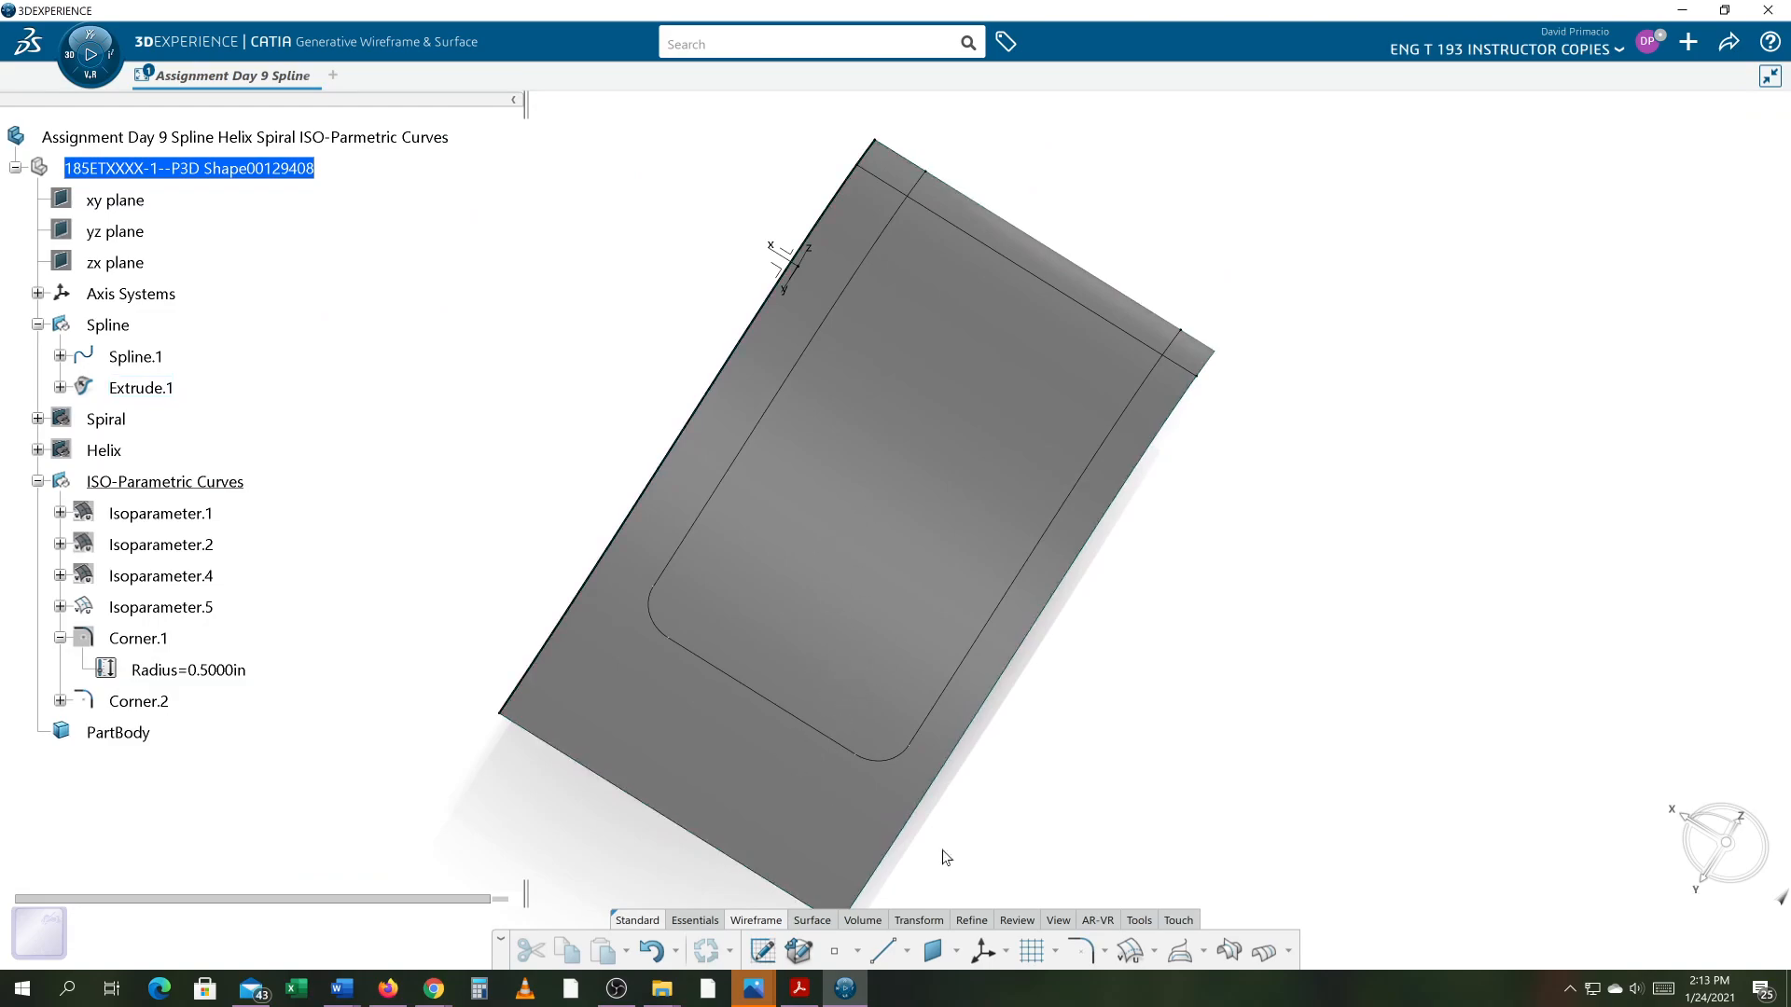
# - Create a 0.5 in trimmed corner between Corner.2 and Isoparameter.5 on Extrude.1, using the inward-facing solution on the Isoparameter.4 side
pyautogui.click(1080, 950)
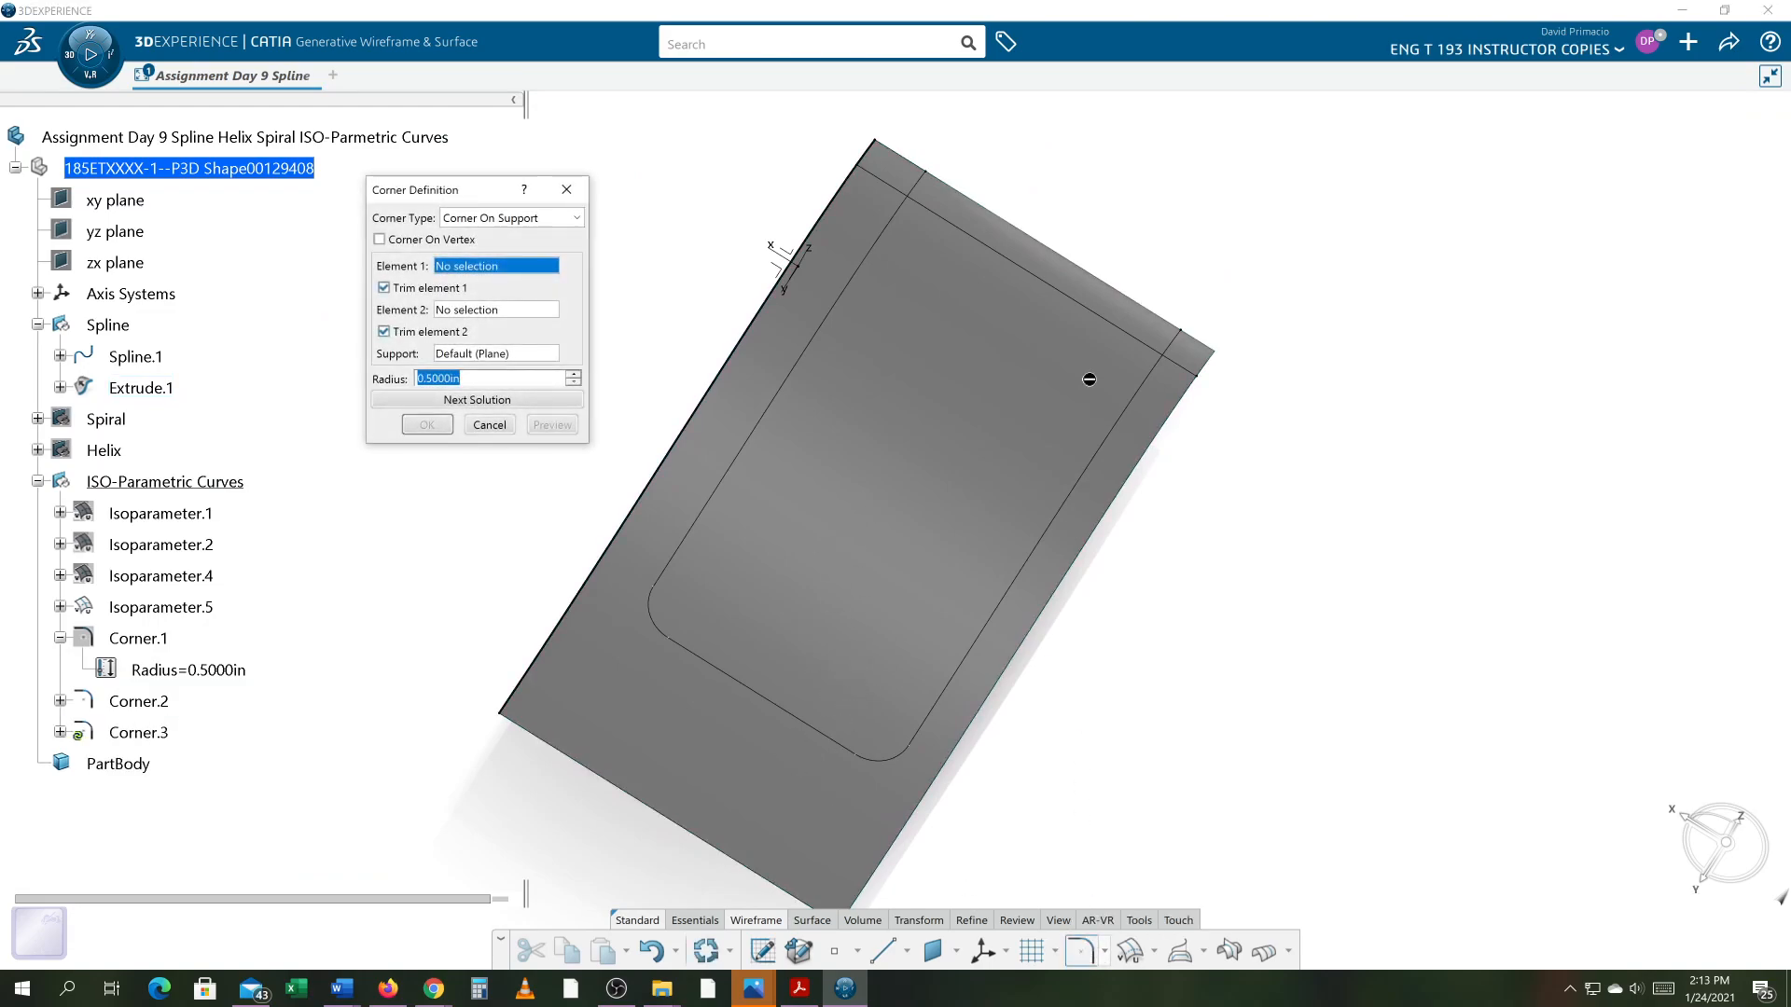
pyautogui.click(1150, 409)
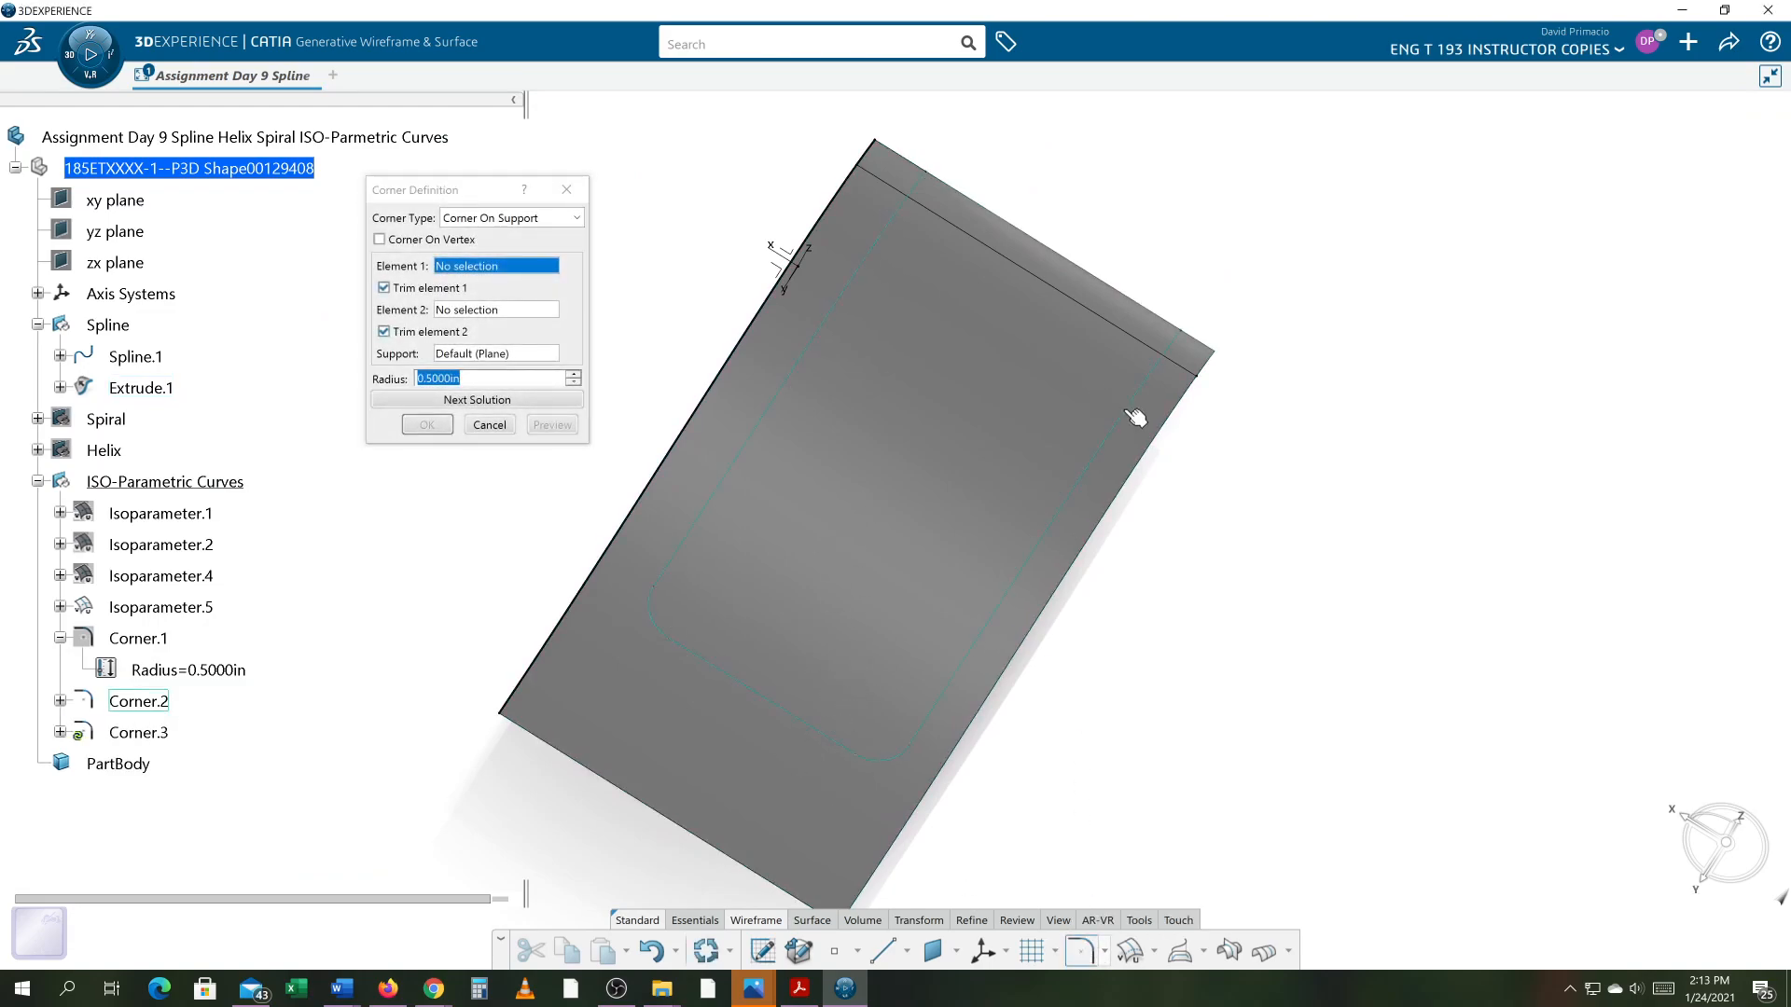
pyautogui.click(1110, 320)
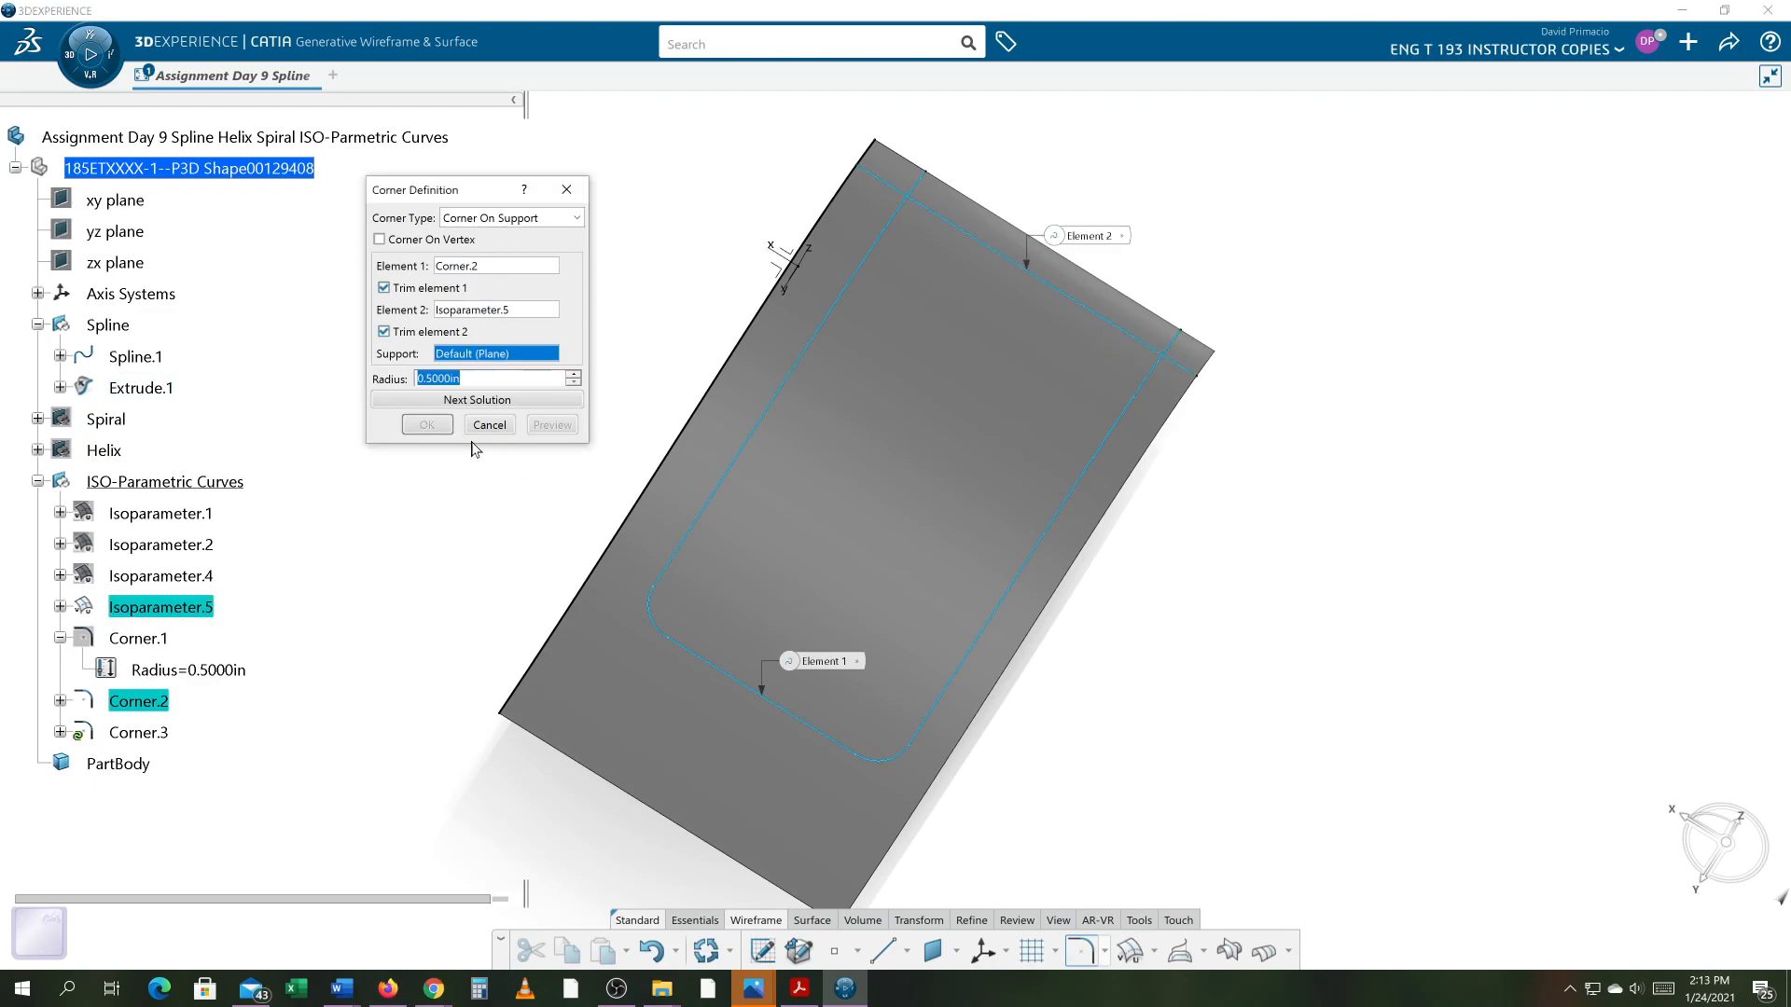
pyautogui.click(842, 497)
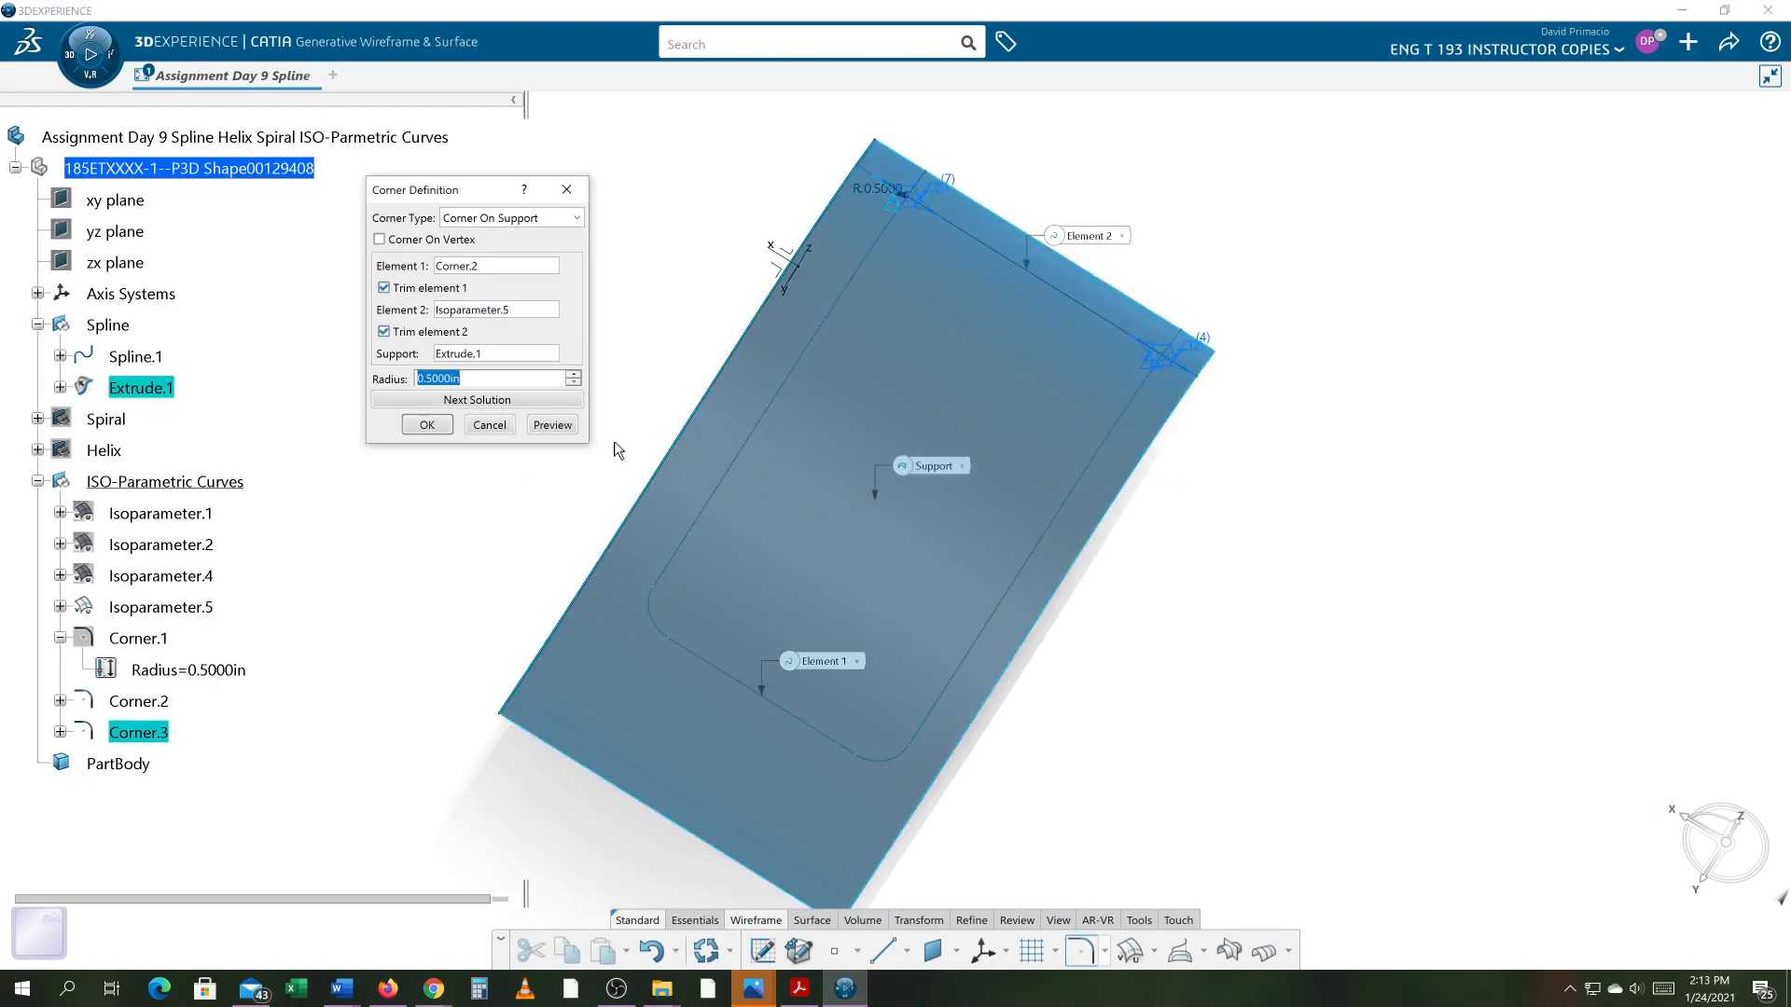
pyautogui.click(449, 402)
pyautogui.click(446, 404)
pyautogui.click(446, 403)
pyautogui.click(447, 404)
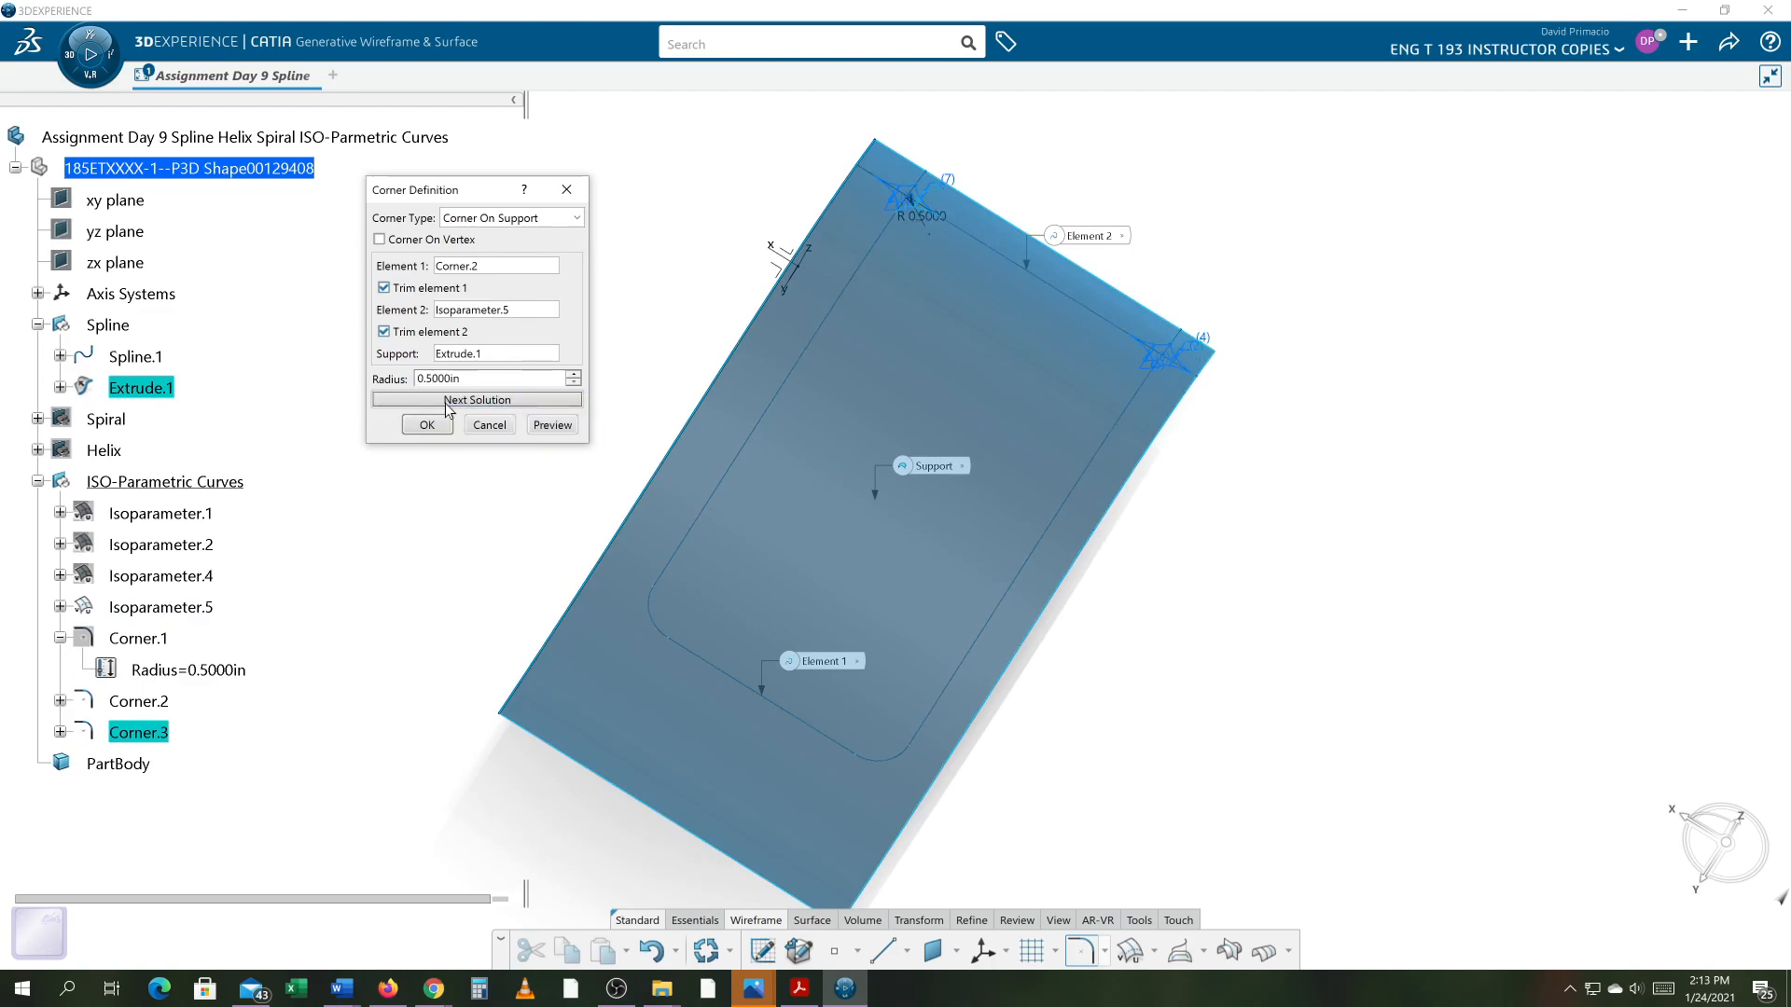
pyautogui.click(447, 404)
pyautogui.click(426, 427)
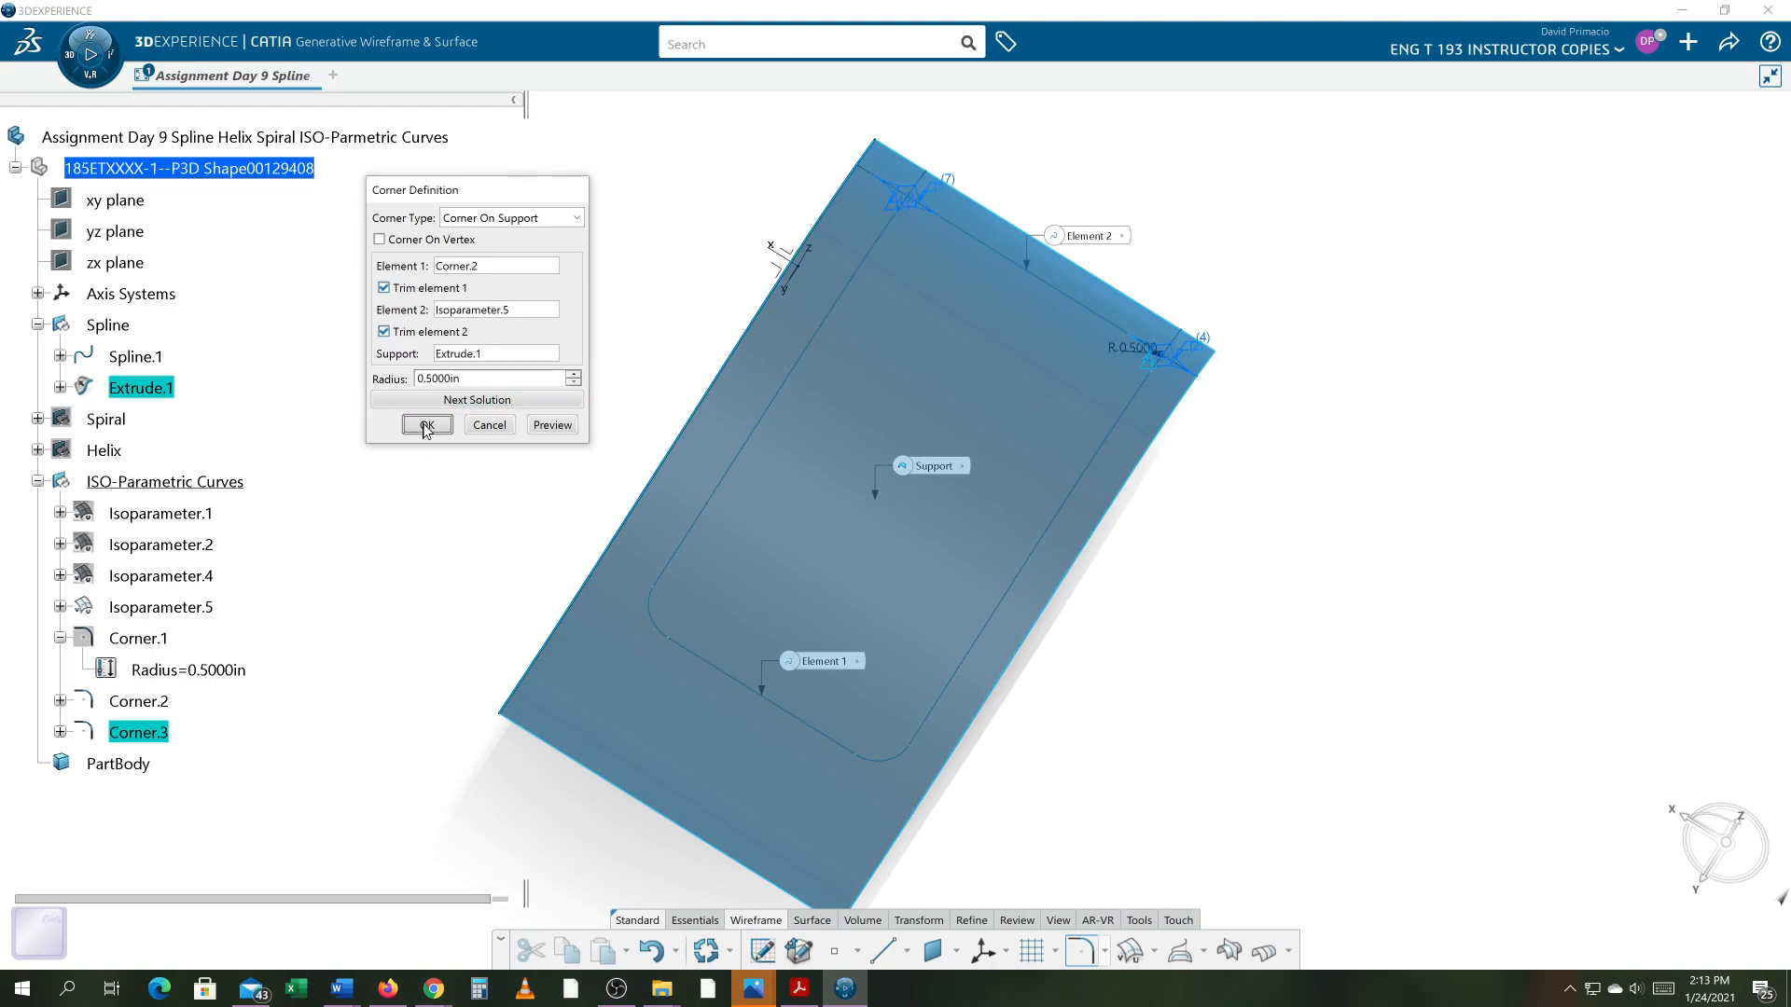
pyautogui.moveTo(484, 587)
pyautogui.mouseDown(button='middle')
pyautogui.moveTo(495, 623)
pyautogui.moveTo(501, 578)
pyautogui.mouseUp(button='middle')
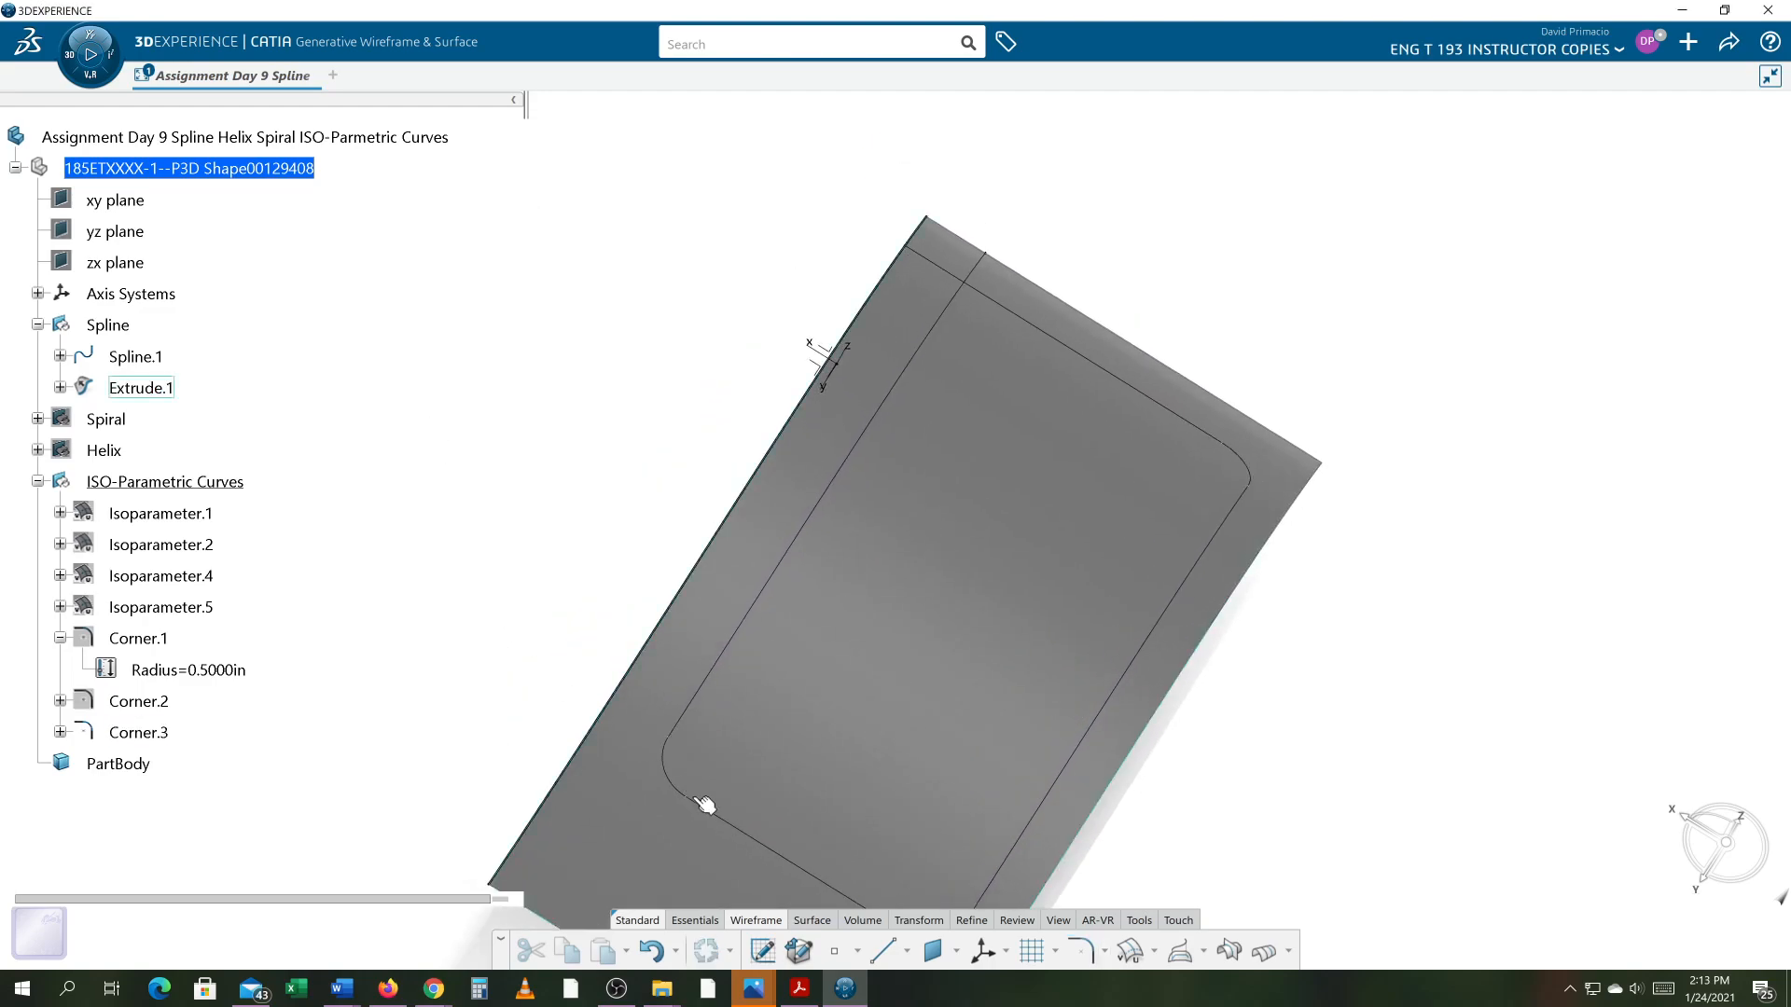
pyautogui.click(1079, 952)
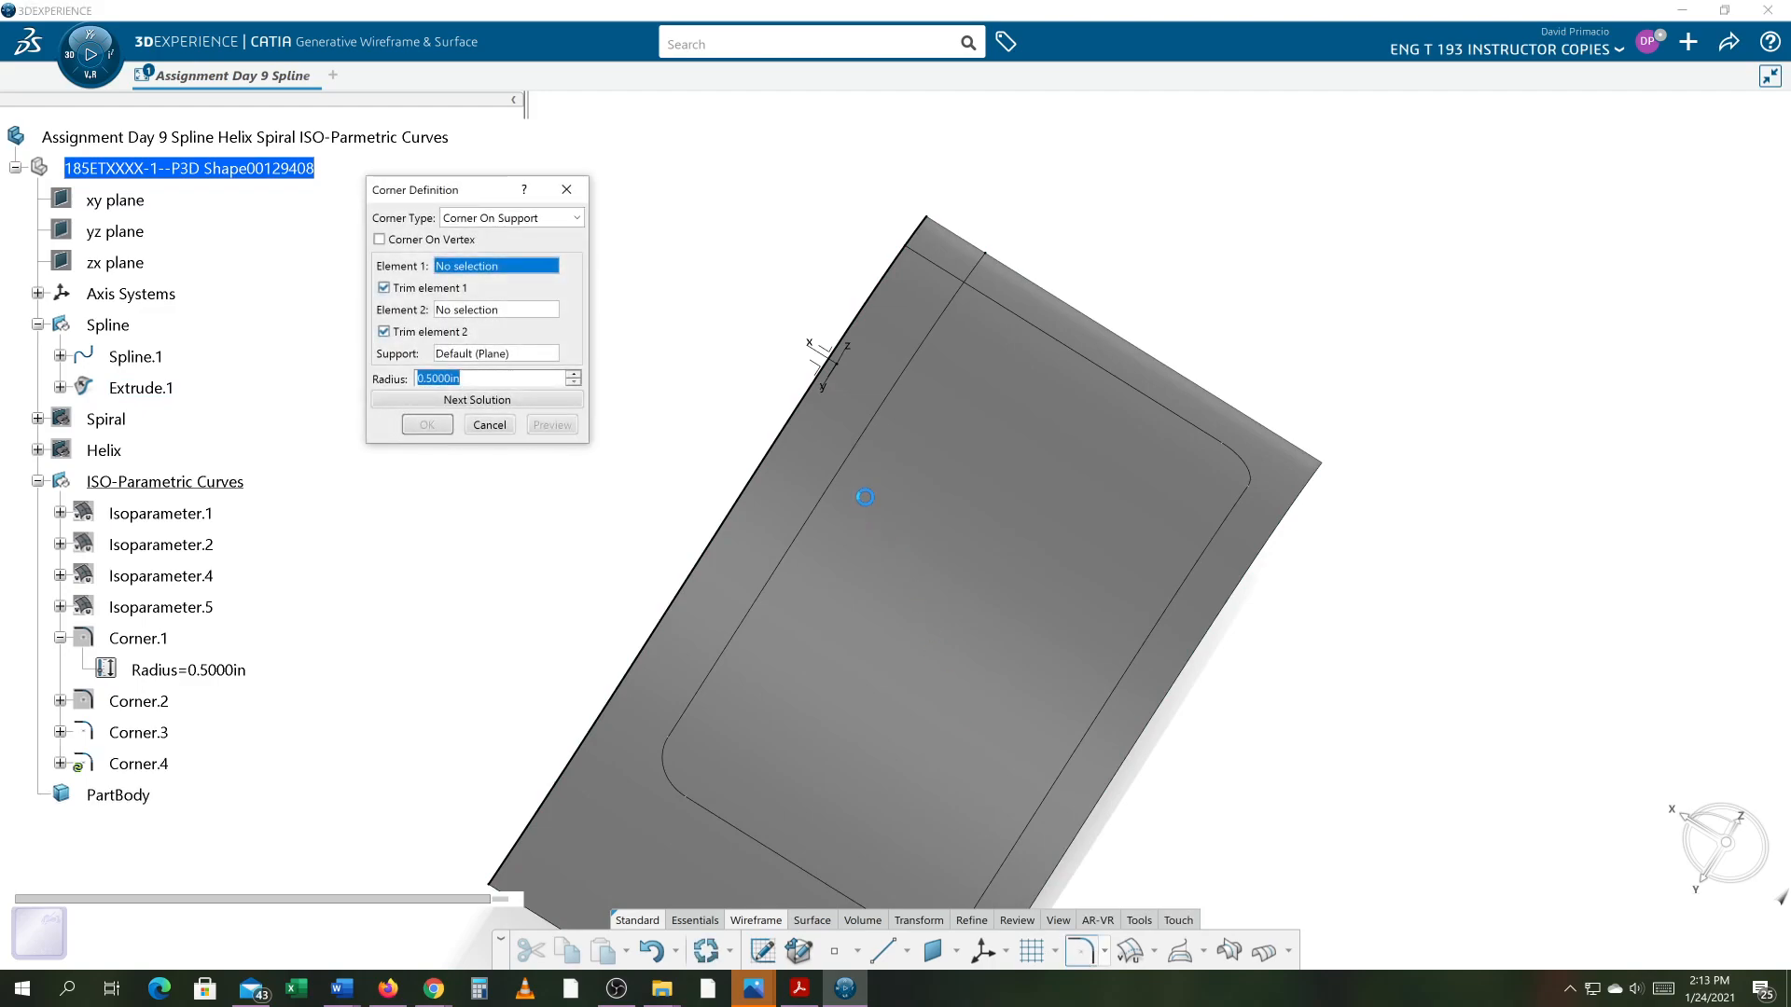
pyautogui.click(847, 476)
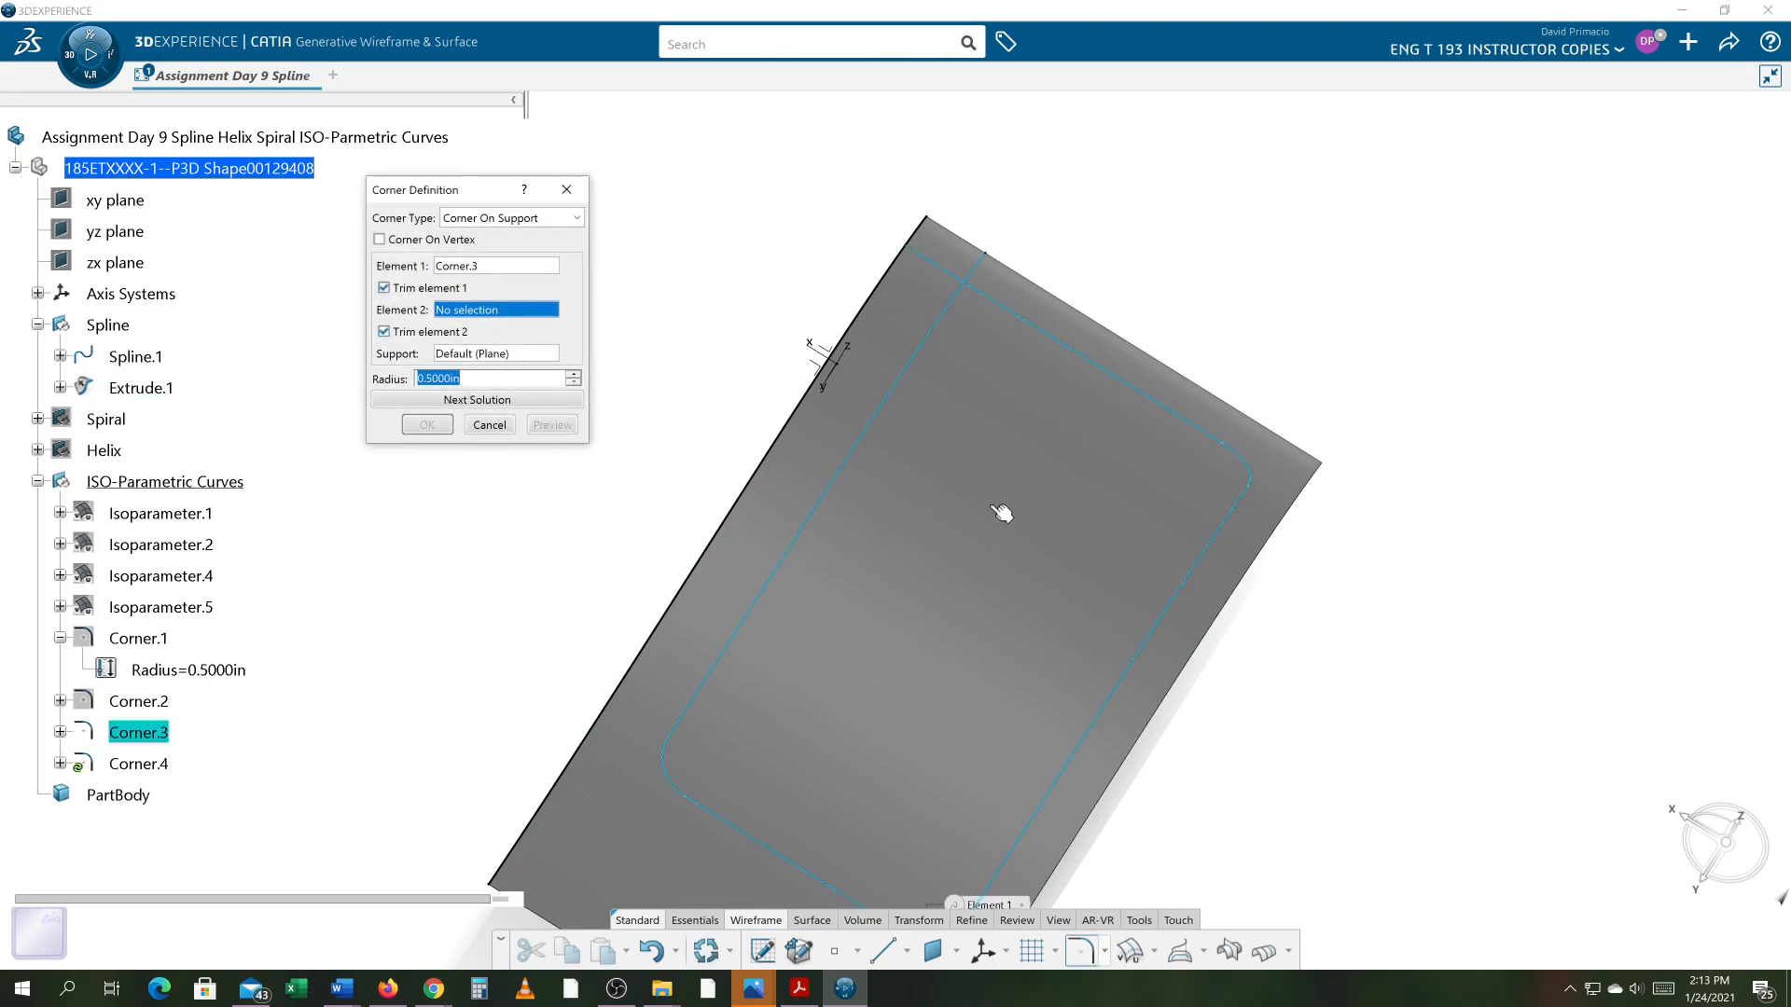
pyautogui.moveTo(914, 844); pyautogui.dragTo(983, 780, button='middle')
pyautogui.moveTo(1126, 809); pyautogui.dragTo(1115, 784, button='middle')
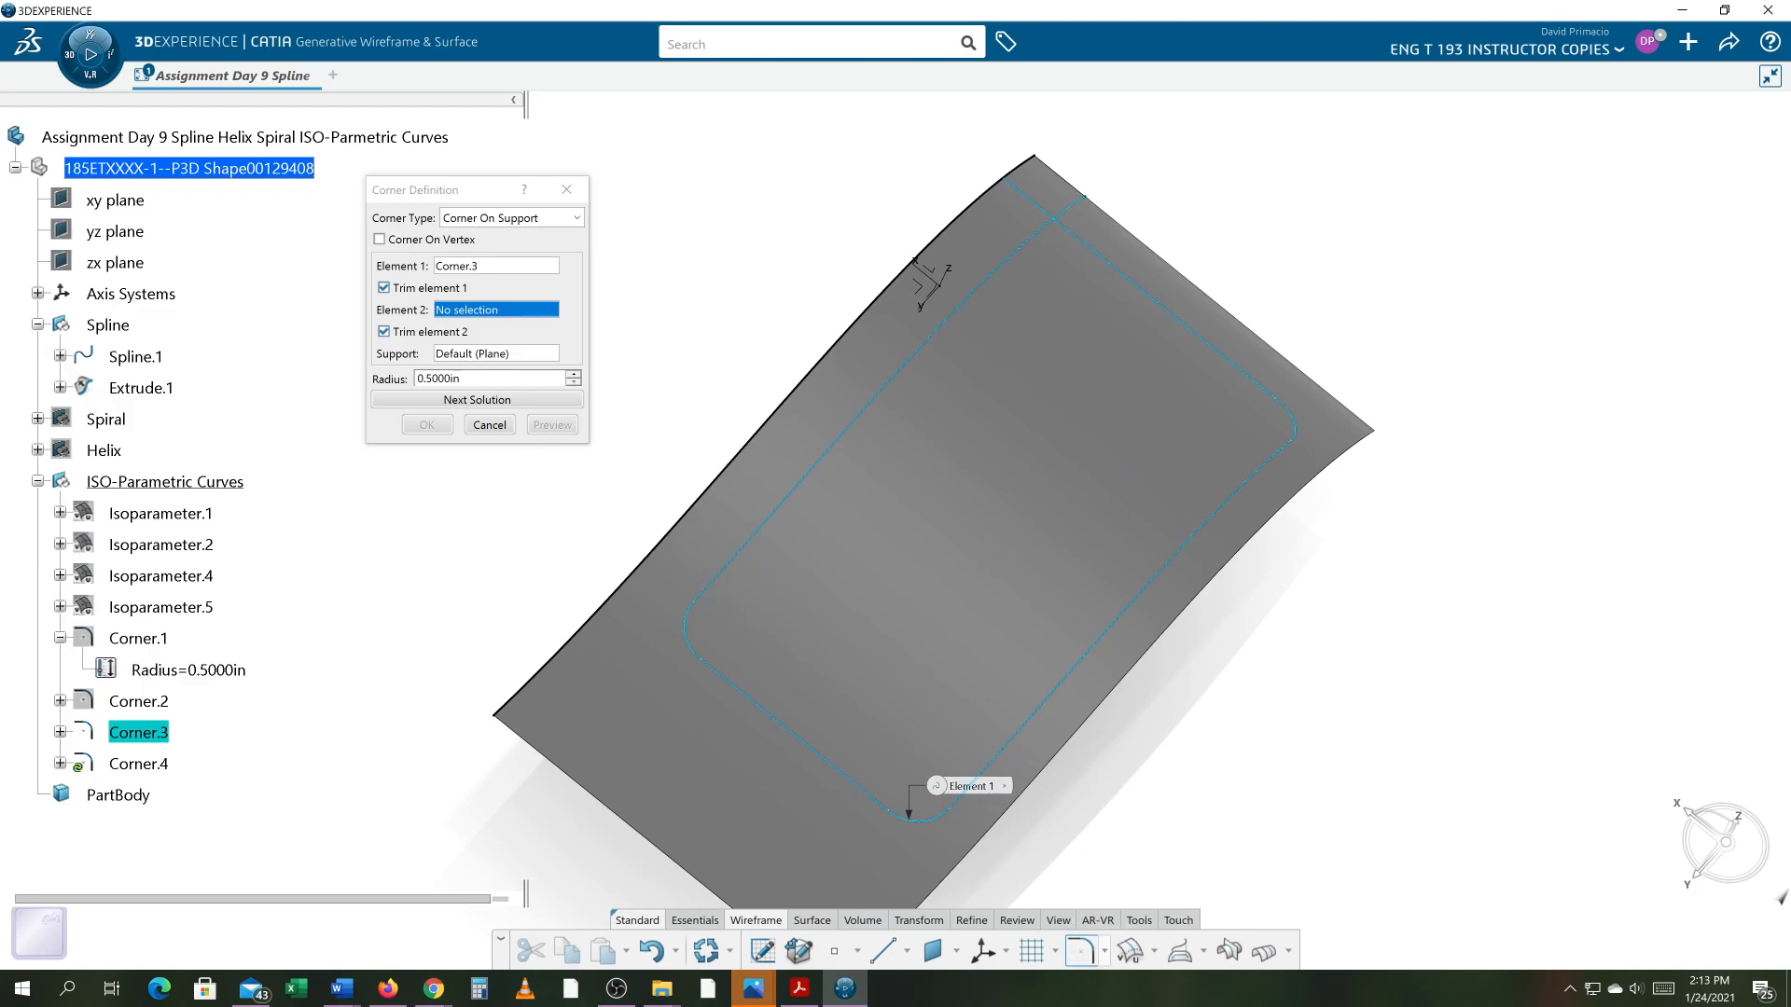
pyautogui.click(490, 425)
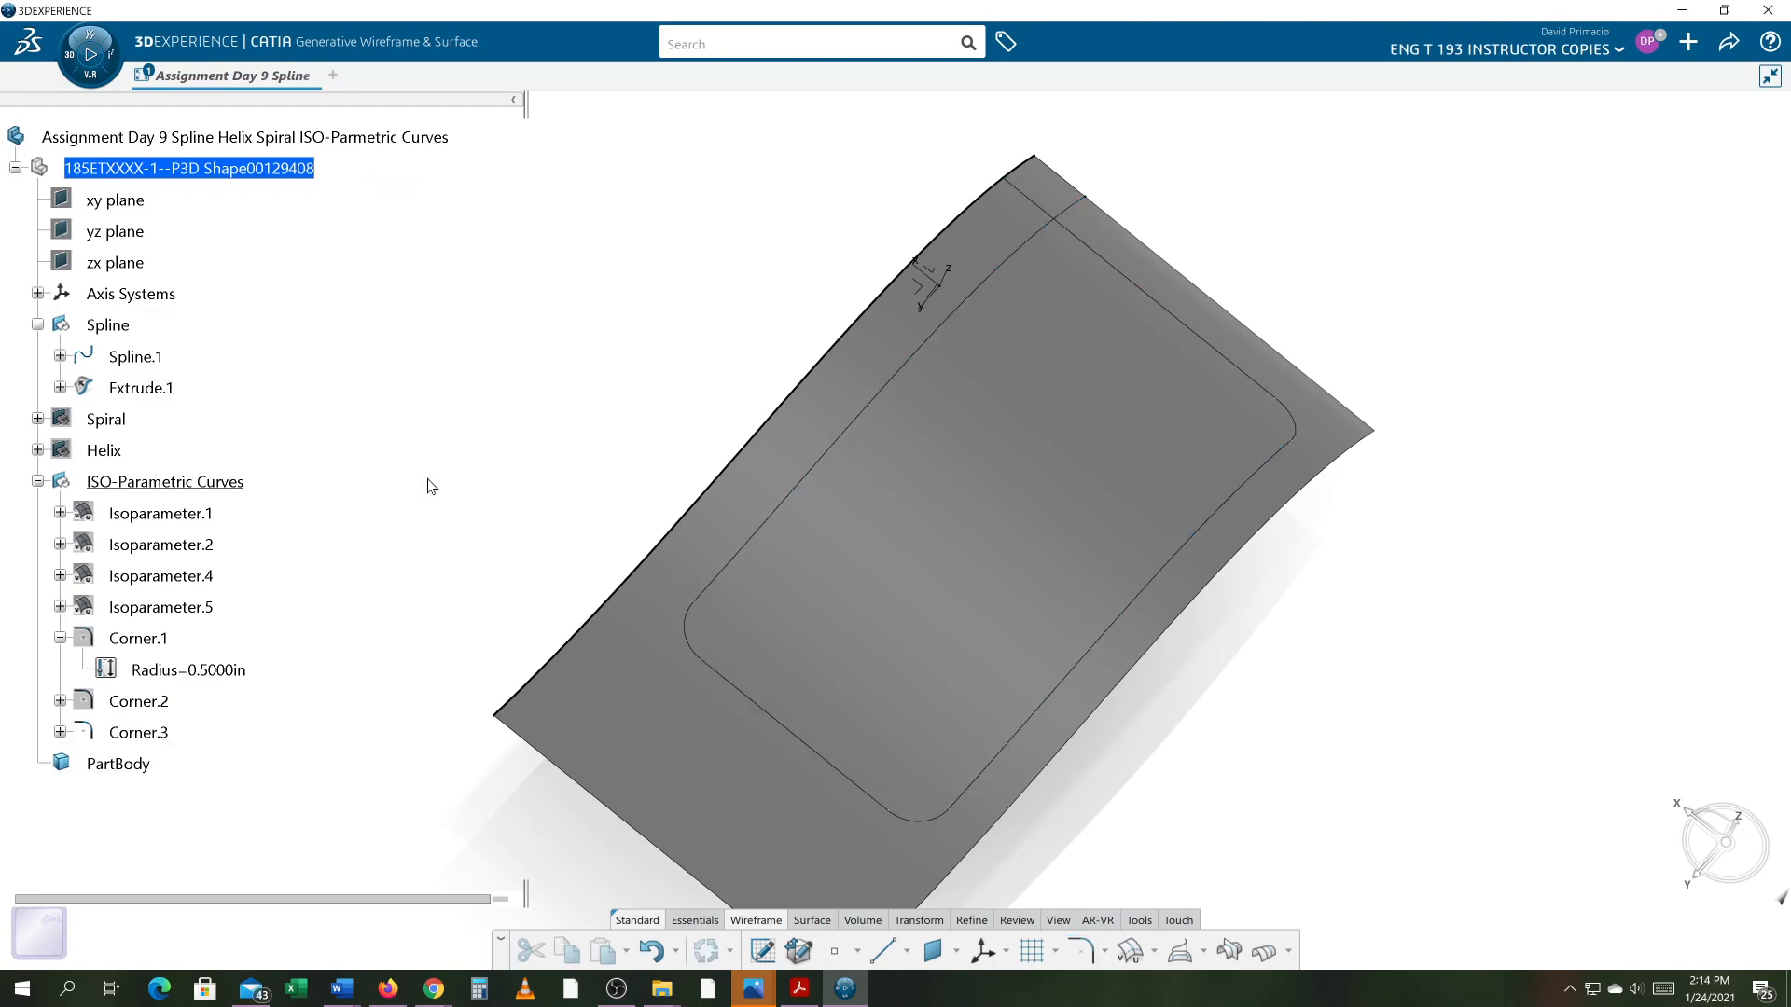
# - Undo all the corners in the ISO-Parametric Curves set, back to the four untrimmed isoparametric curves
pyautogui.hotkey('ctrl', 'z')
pyautogui.hotkey('ctrl', 'z')
pyautogui.hotkey('ctrl', 'z')
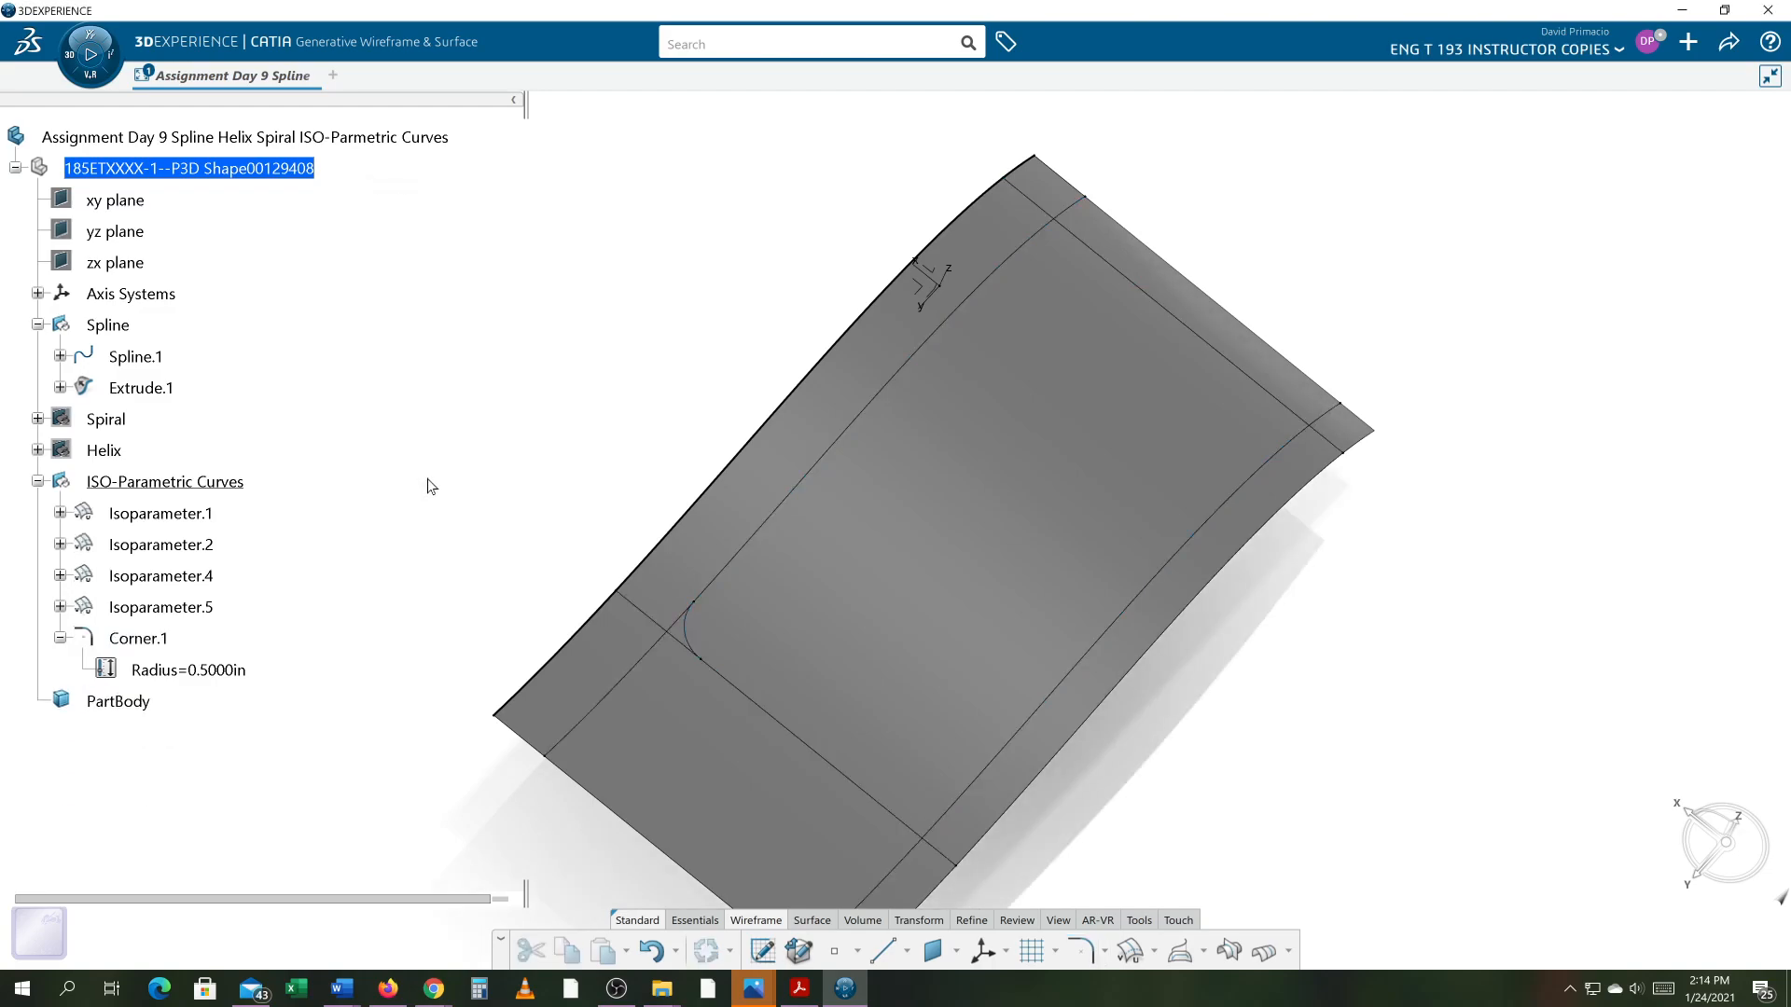
pyautogui.hotkey('ctrl', 'z')
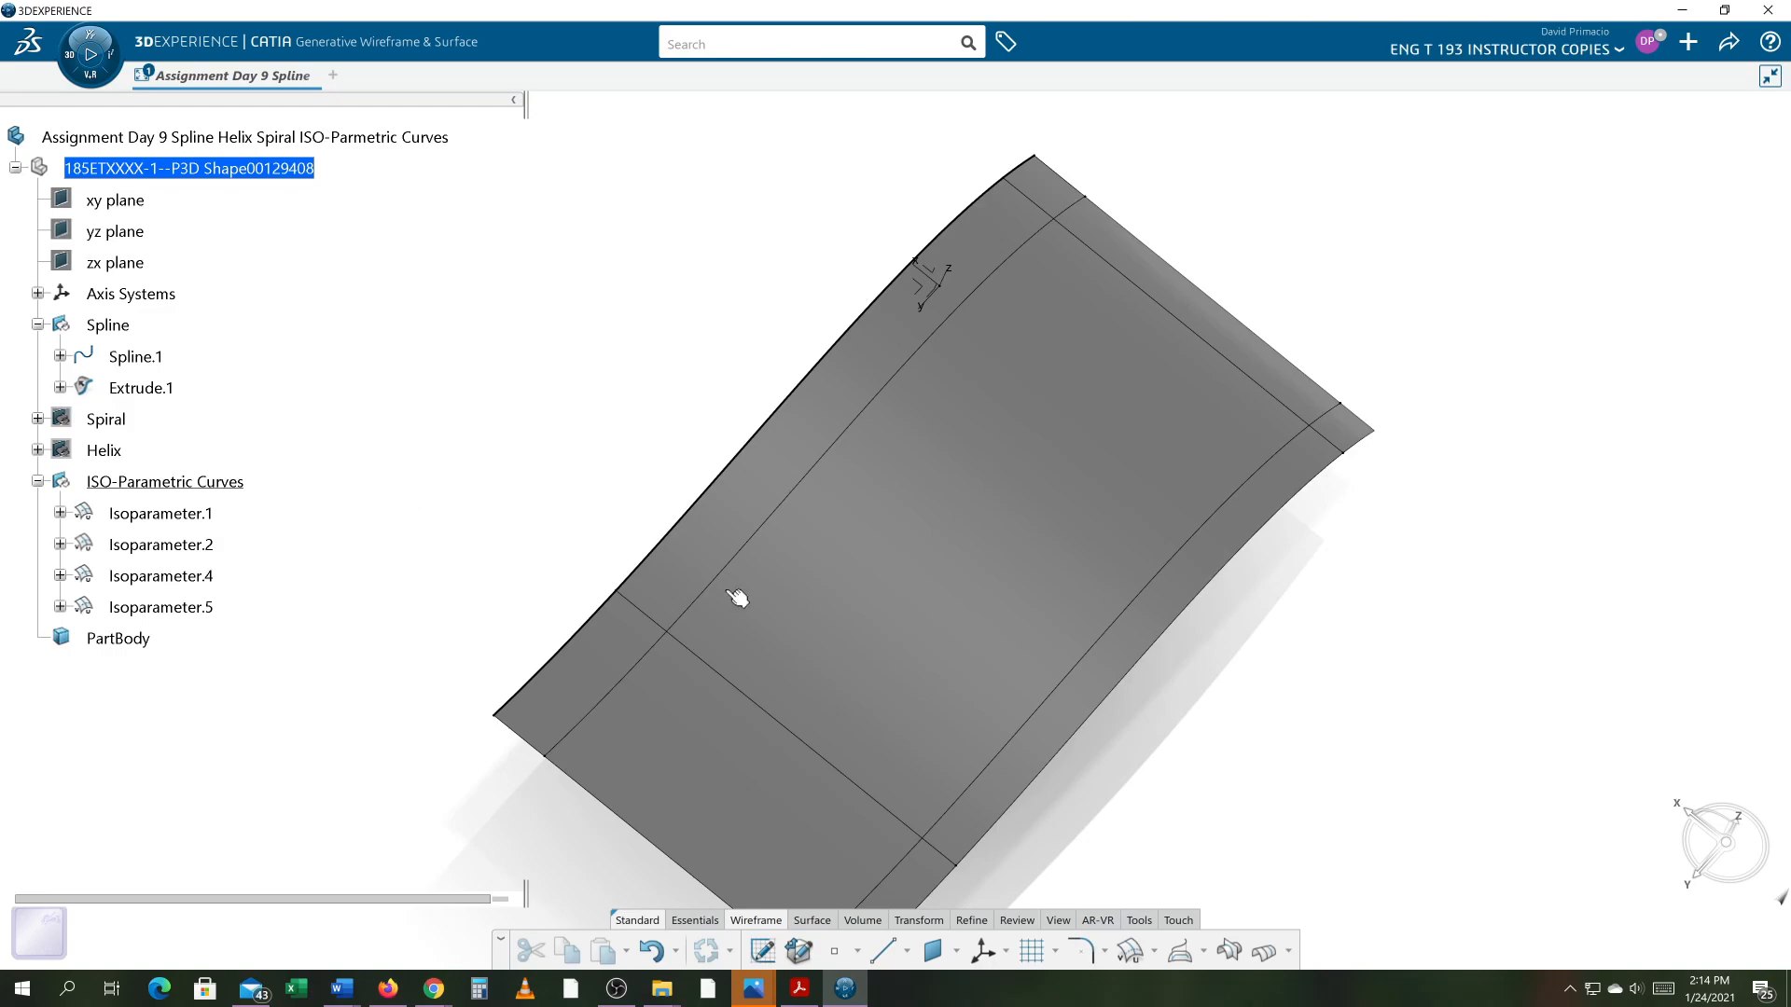
pyautogui.moveTo(1275, 681); pyautogui.dragTo(1279, 650, button='middle')
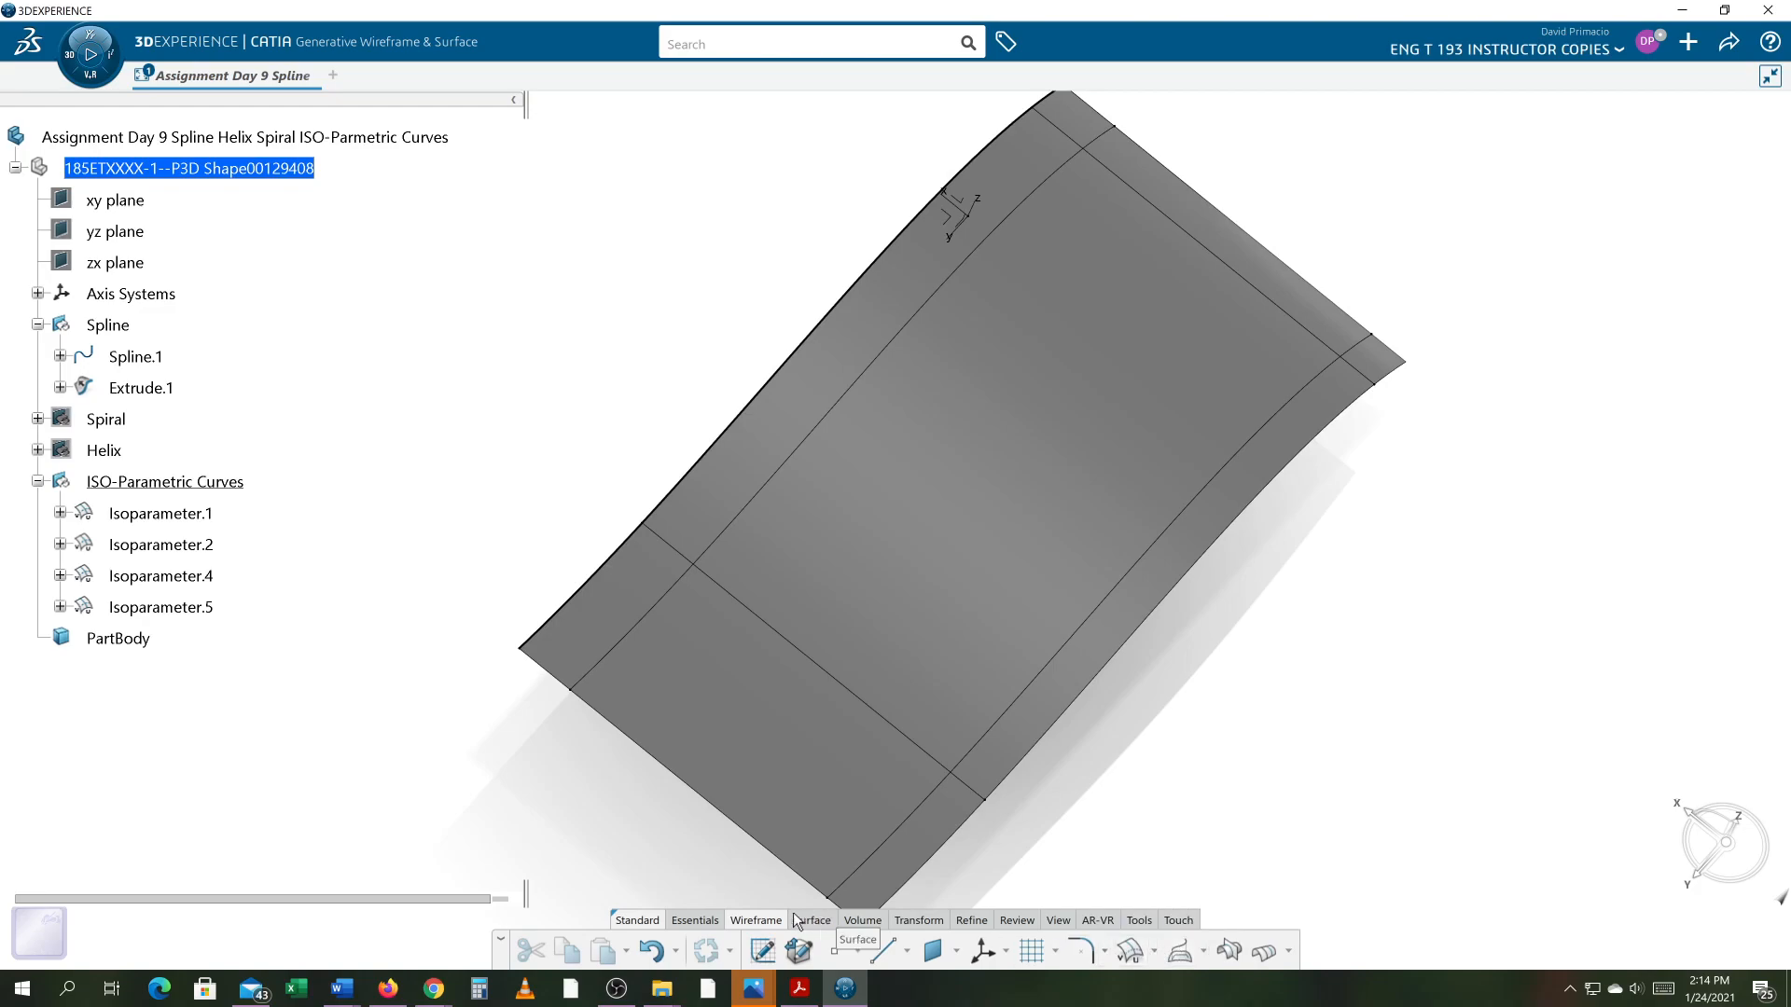
pyautogui.click(696, 925)
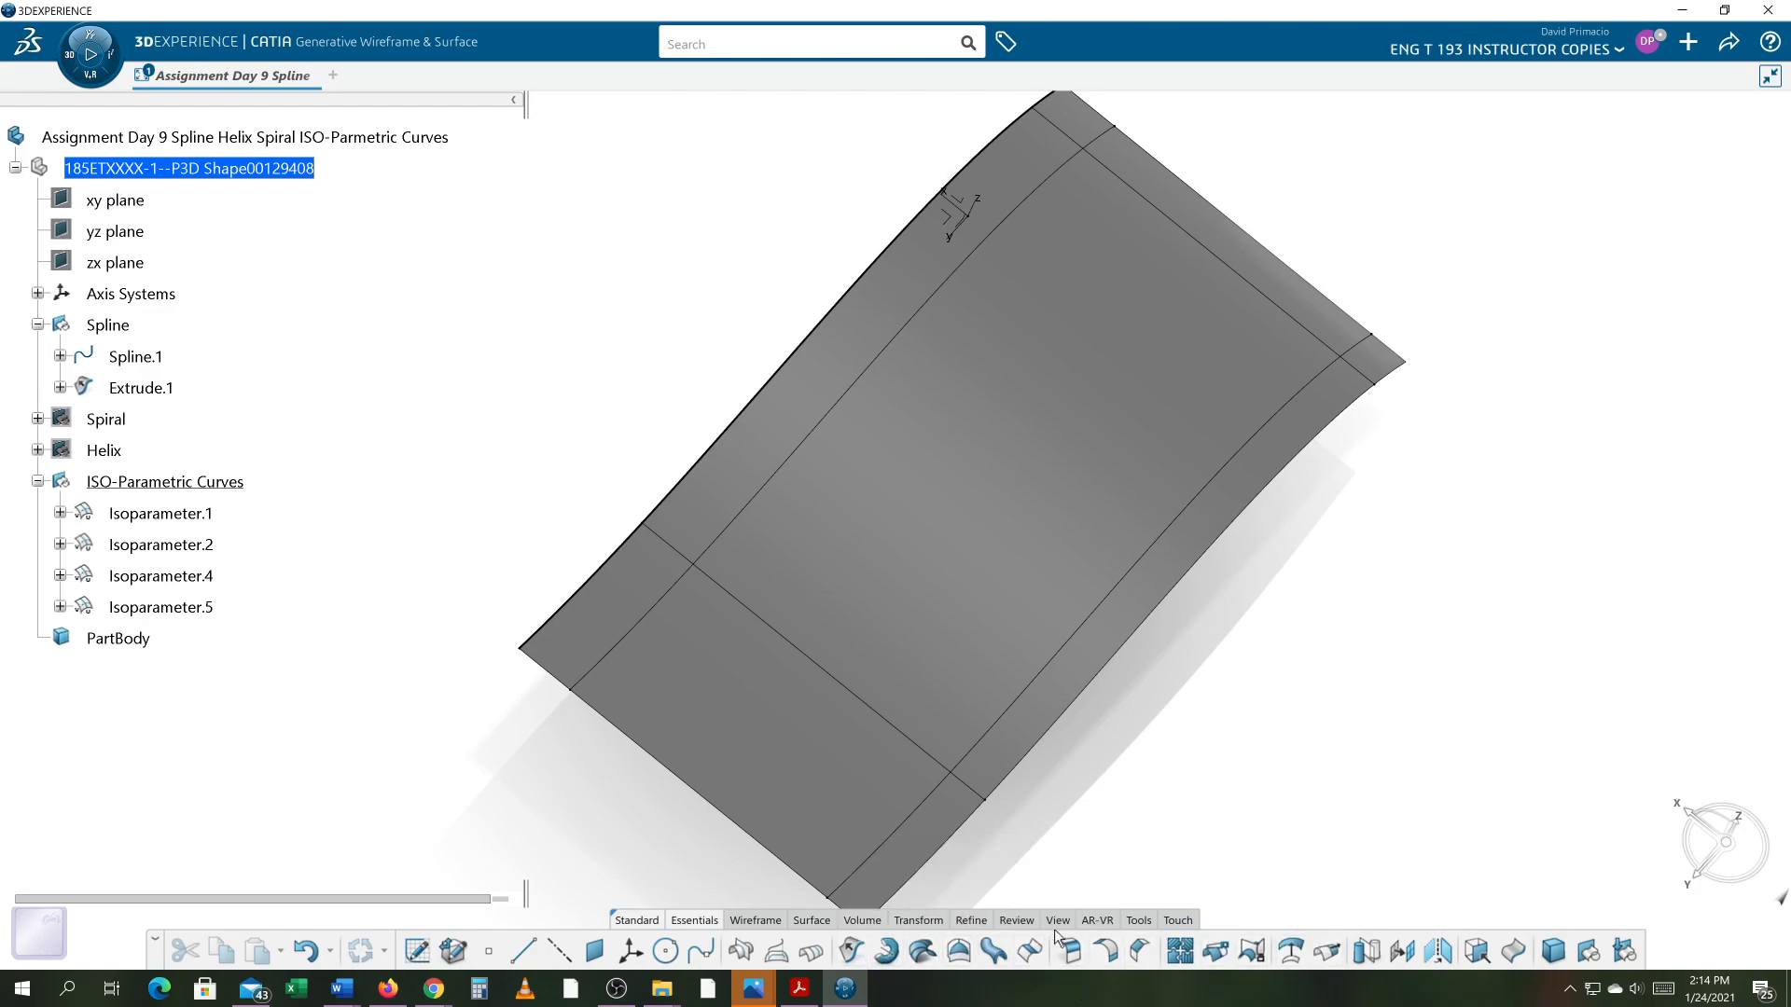
pyautogui.click(756, 920)
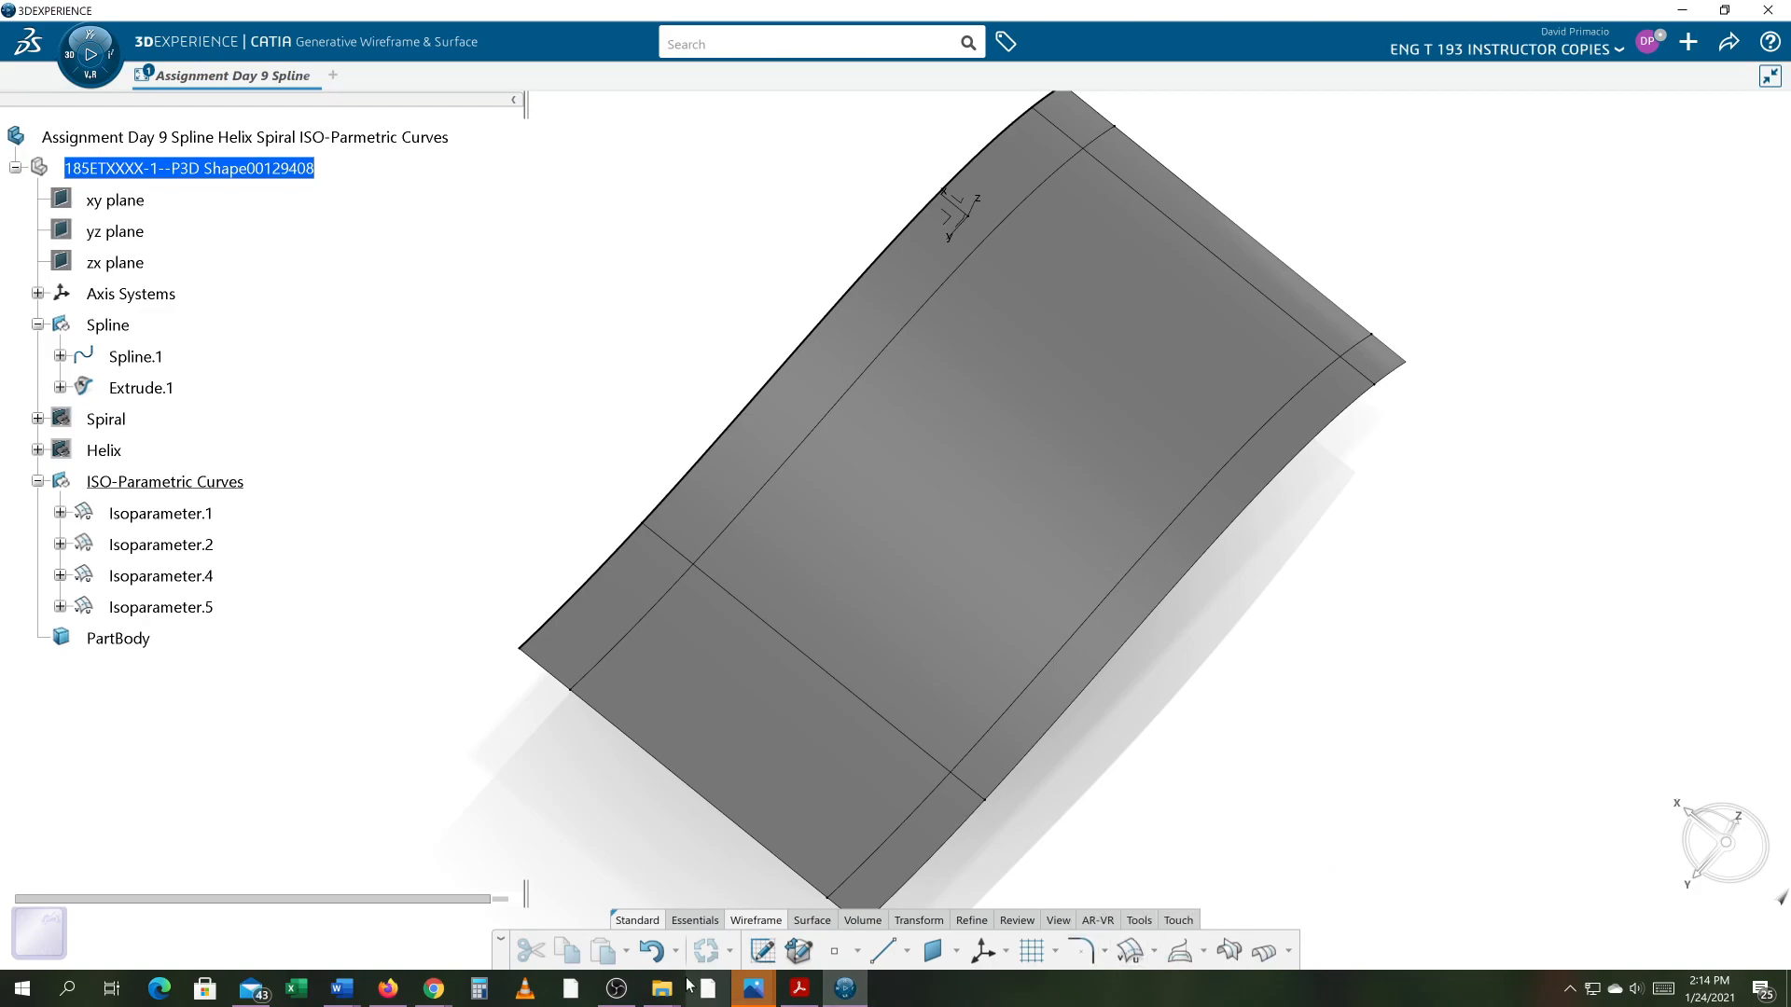
pyautogui.click(627, 994)
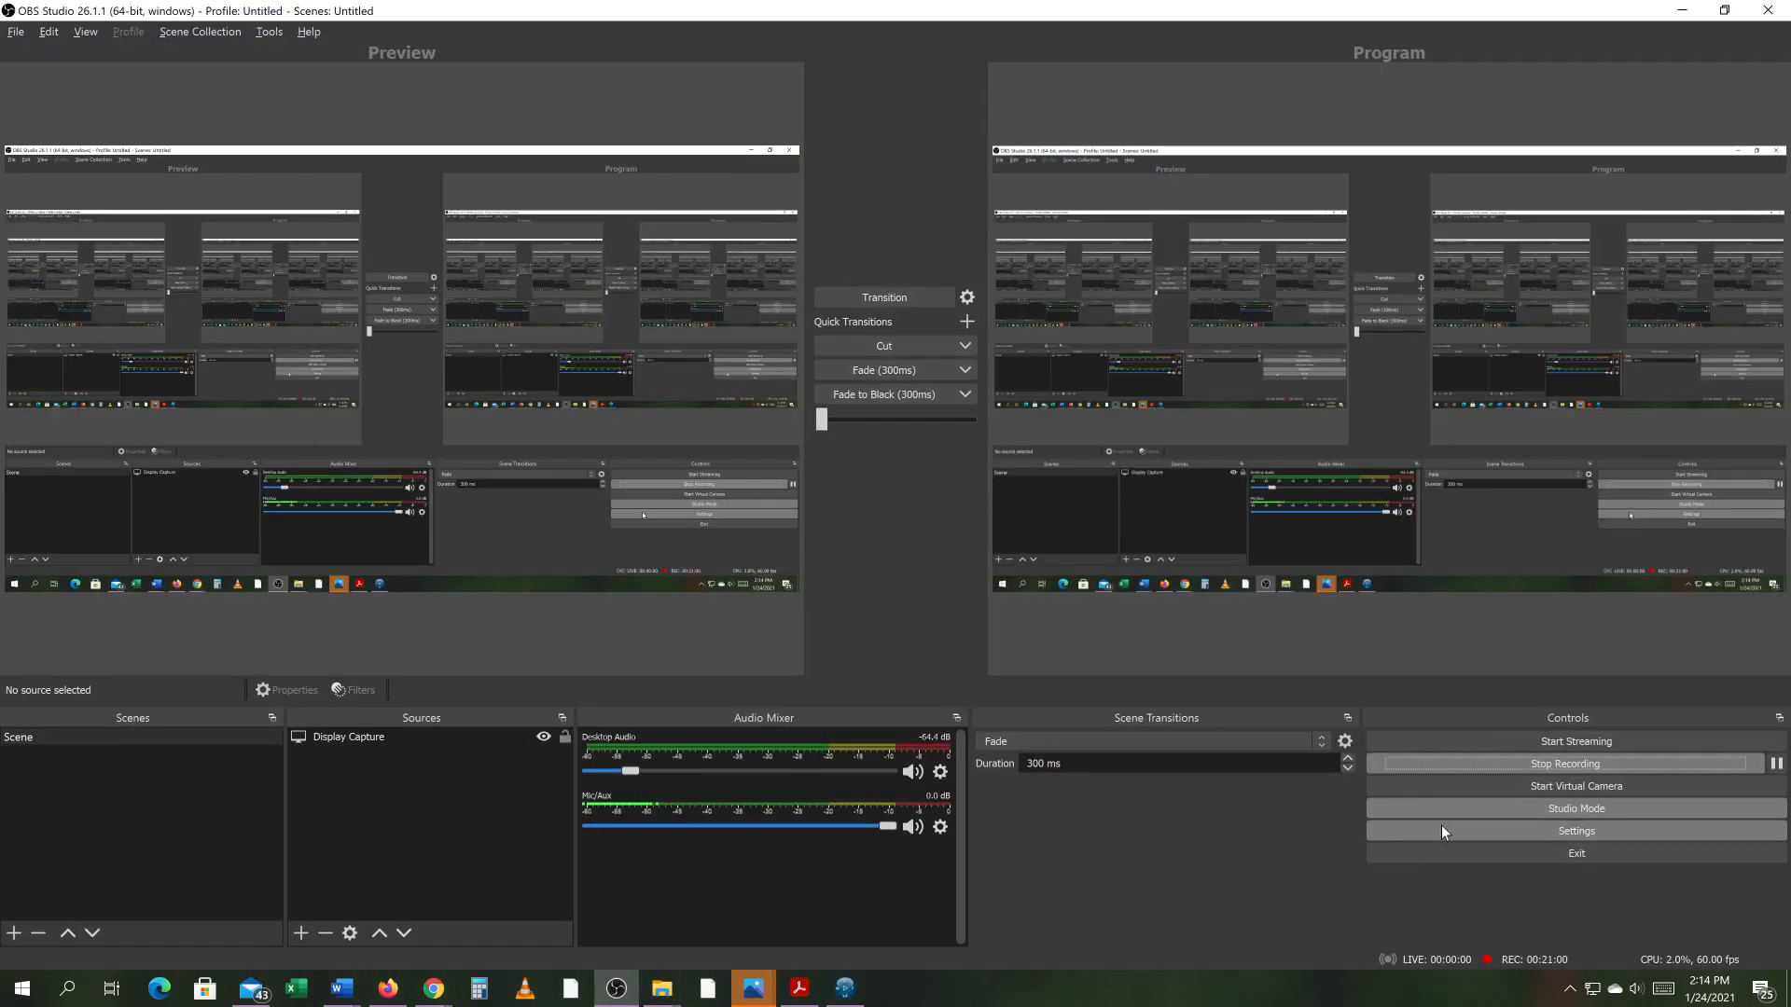